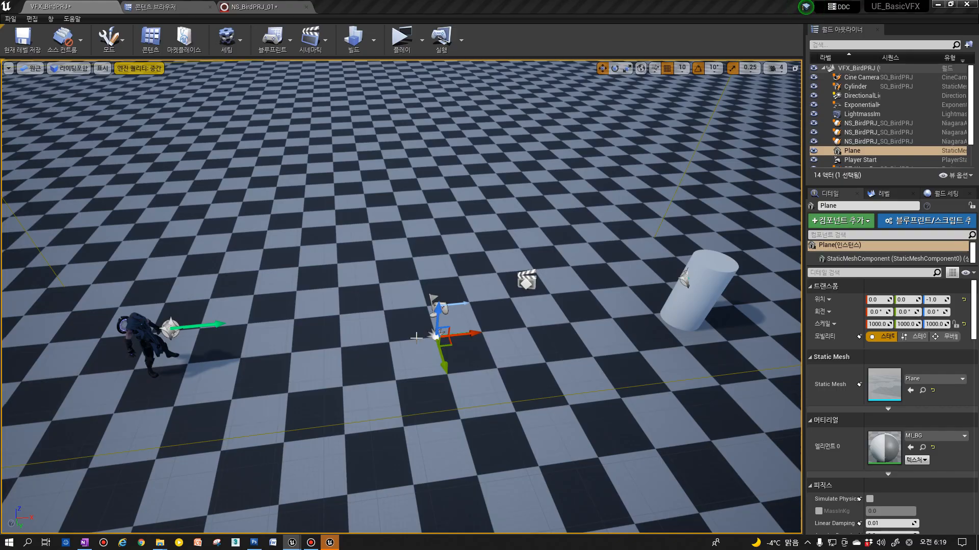
# Select the SKM character and examine the scene with both the character and the cylinder framed in the viewport.
pyautogui.keyDown('alt'); pyautogui.moveTo(366, 343); pyautogui.dragTo(223, 347); pyautogui.keyUp('alt')
pyautogui.moveTo(127, 333); pyautogui.dragTo(132, 333, button='right')
pyautogui.click(94, 332)
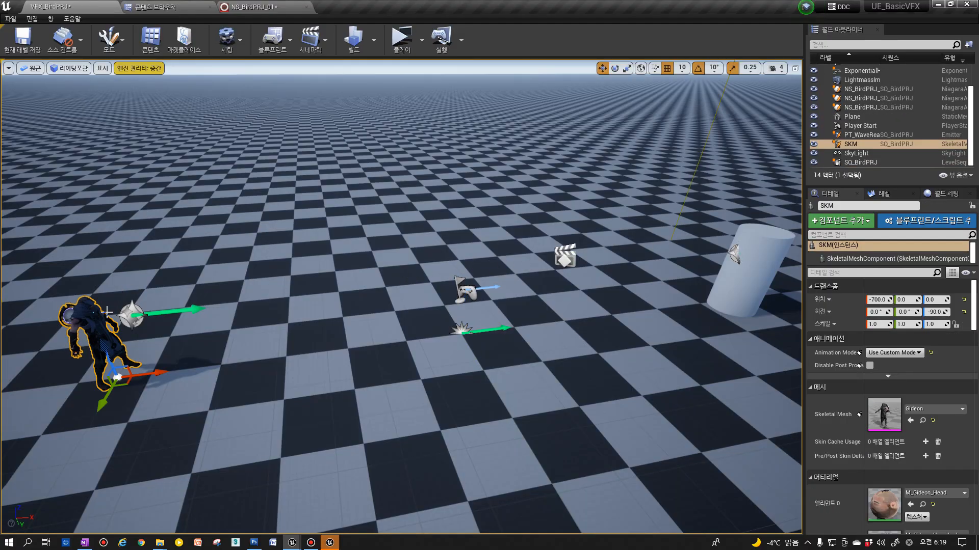
pyautogui.press('s')
pyautogui.moveTo(400, 298); pyautogui.dragTo(408, 308, button='right')
pyautogui.press('w')
pyautogui.moveTo(270, 289); pyautogui.dragTo(254, 309, button='right')
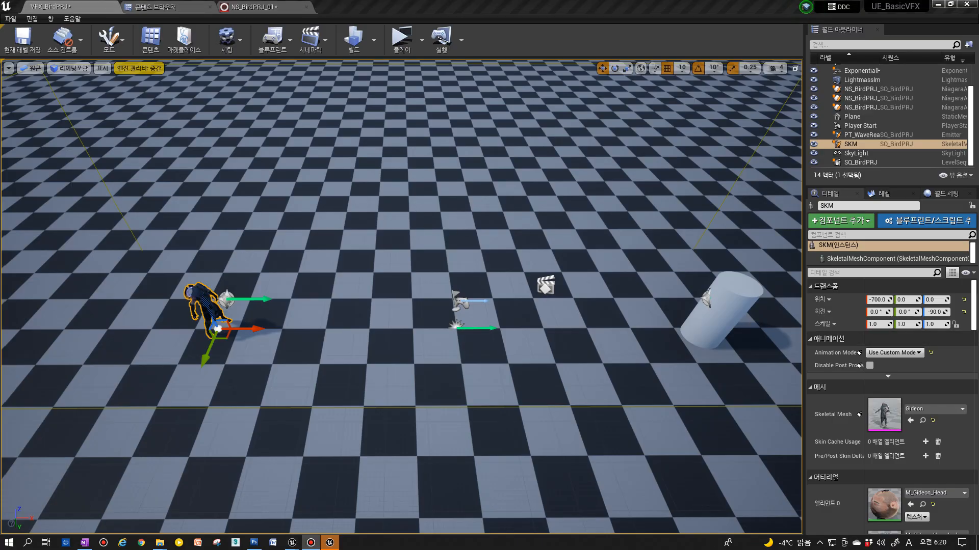
# Dock the SQ_BirdPRJ Sequencer beneath the viewport and reduce its height.
pyautogui.moveTo(372, 309); pyautogui.dragTo(105, 506)
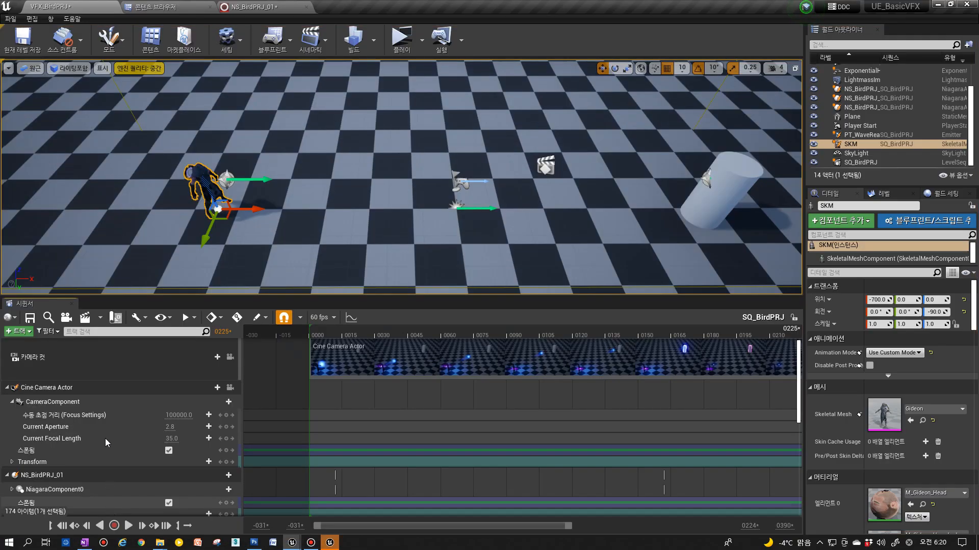
pyautogui.moveTo(100, 300); pyautogui.dragTo(111, 365)
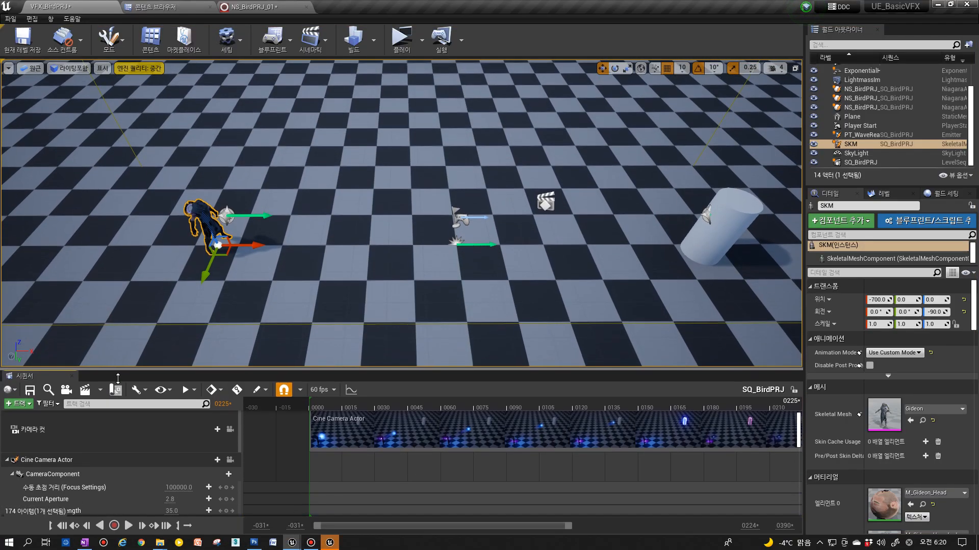
pyautogui.scroll(-3, 64, 436)
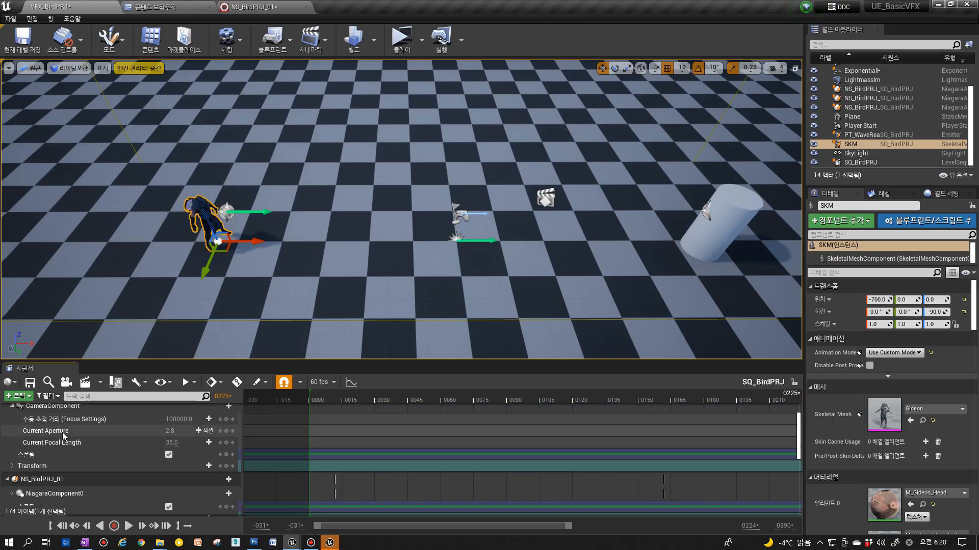
# Collapse the Cine Camera Actor, NS_BirdPRJ_01, NS_BirdPRJ_Hit and NS_BirdPRJ_Ready_01 tracks in the sequence.
pyautogui.scroll(3, 37, 433)
pyautogui.click(7, 442)
pyautogui.scroll(-2, 26, 438)
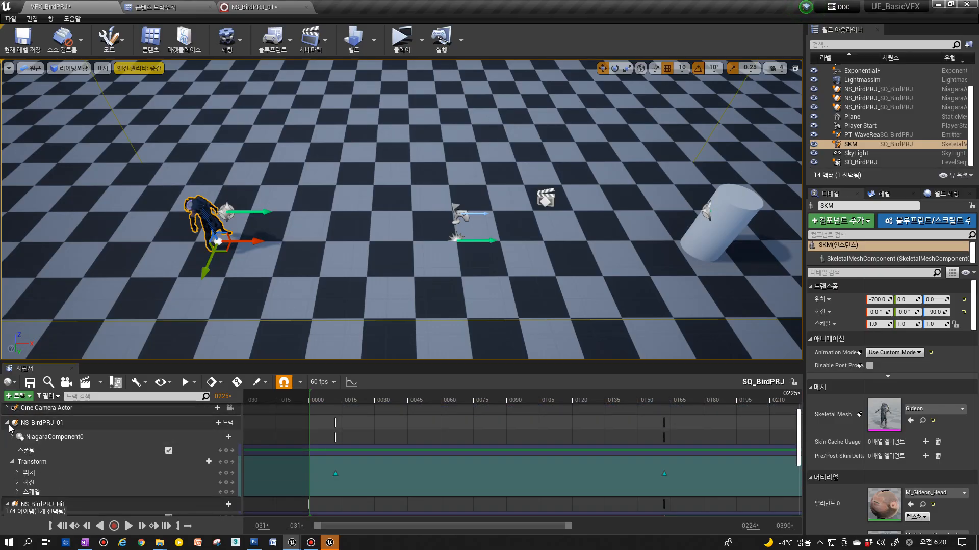
pyautogui.click(8, 424)
pyautogui.click(7, 437)
pyautogui.click(7, 452)
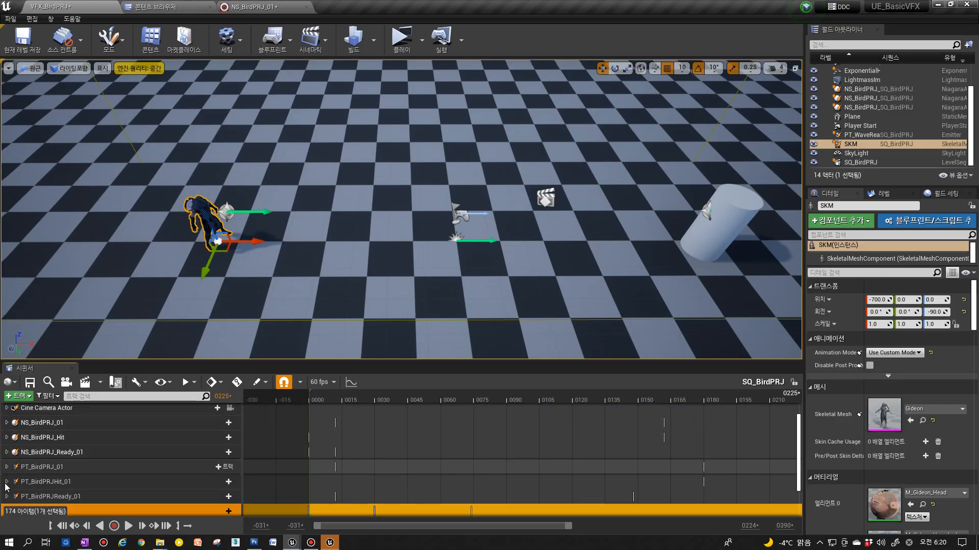
pyautogui.scroll(-3, 23, 468)
pyautogui.scroll(1, 24, 466)
pyautogui.scroll(-1, 33, 468)
pyautogui.scroll(6, 56, 467)
pyautogui.scroll(-4, 56, 471)
pyautogui.scroll(3, 56, 469)
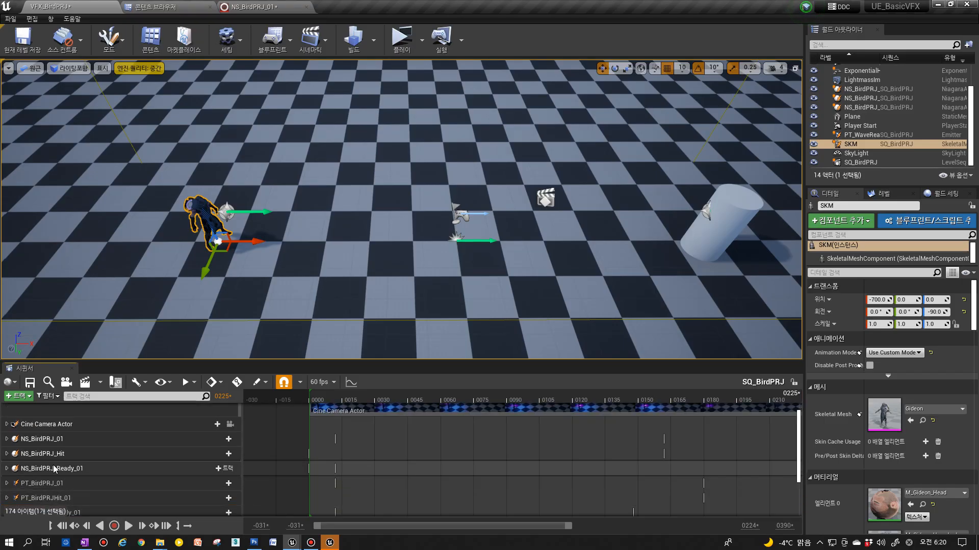
# Duplicate the NS_BirdPRJ_01 track in the sequence and turn off Spawned on the upper of the two tracks.
pyautogui.click(53, 439)
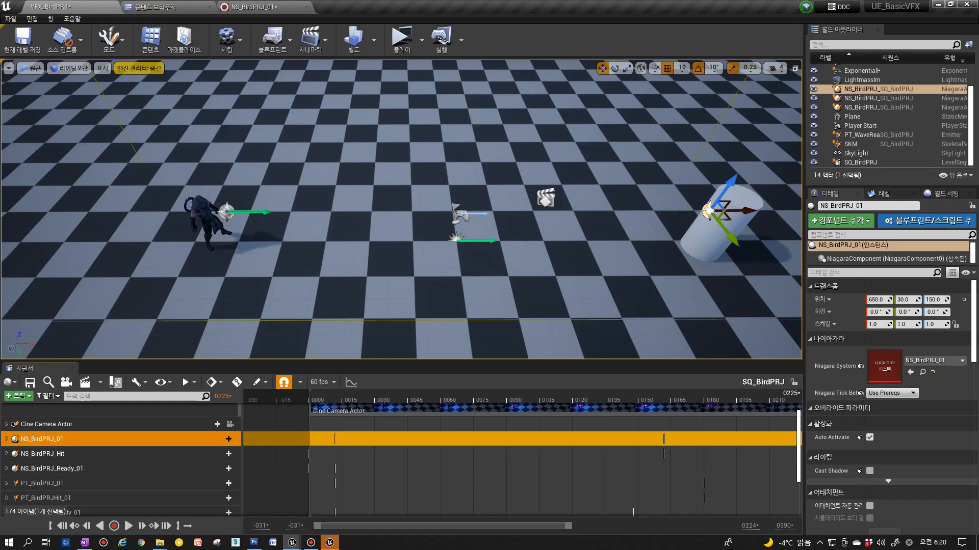
pyautogui.rightClick(33, 443)
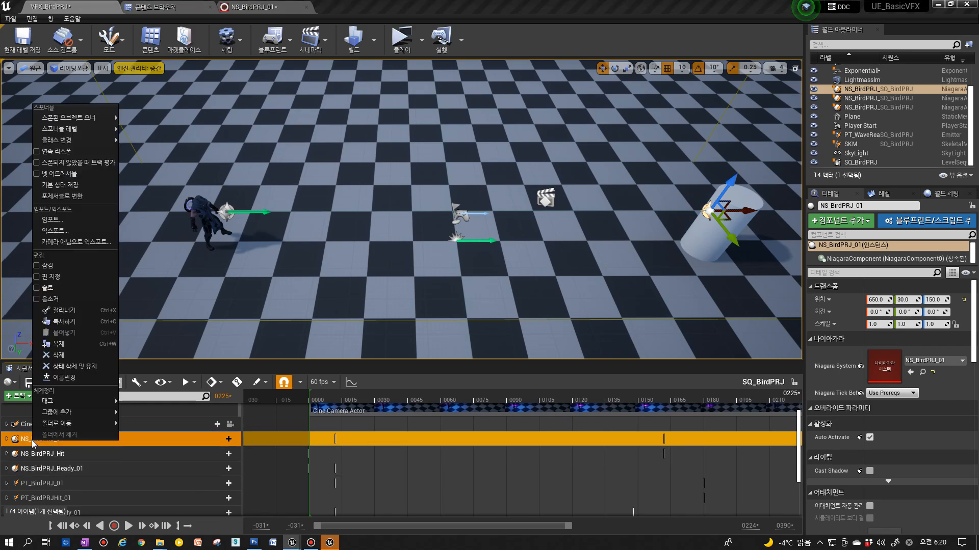
pyautogui.click(59, 344)
pyautogui.click(57, 440)
pyautogui.doubleClick(58, 440)
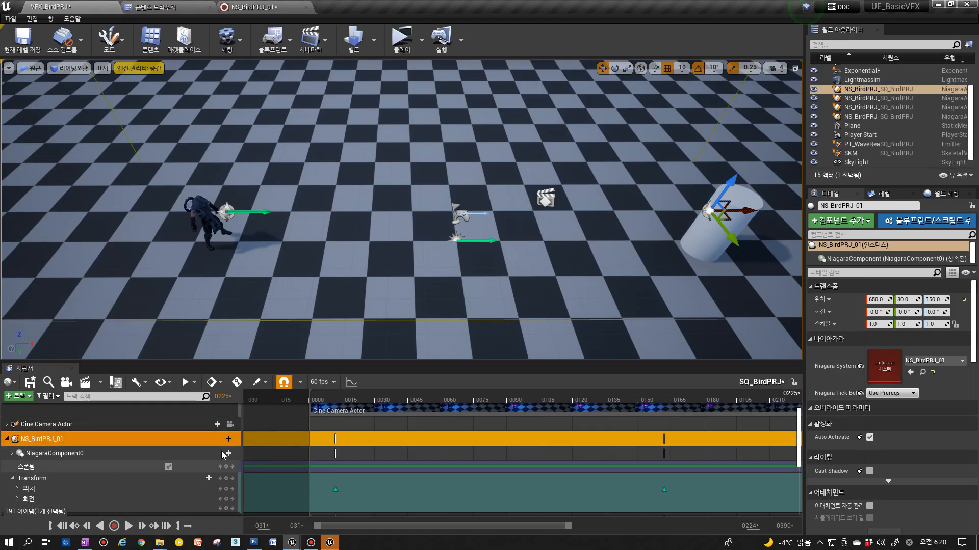
pyautogui.click(168, 467)
# Rename the still-spawned NS_BirdPRJ_01 (2) actor to NS_BirdPRJ_01 through its track and expand that track.
pyautogui.click(50, 454)
pyautogui.click(8, 454)
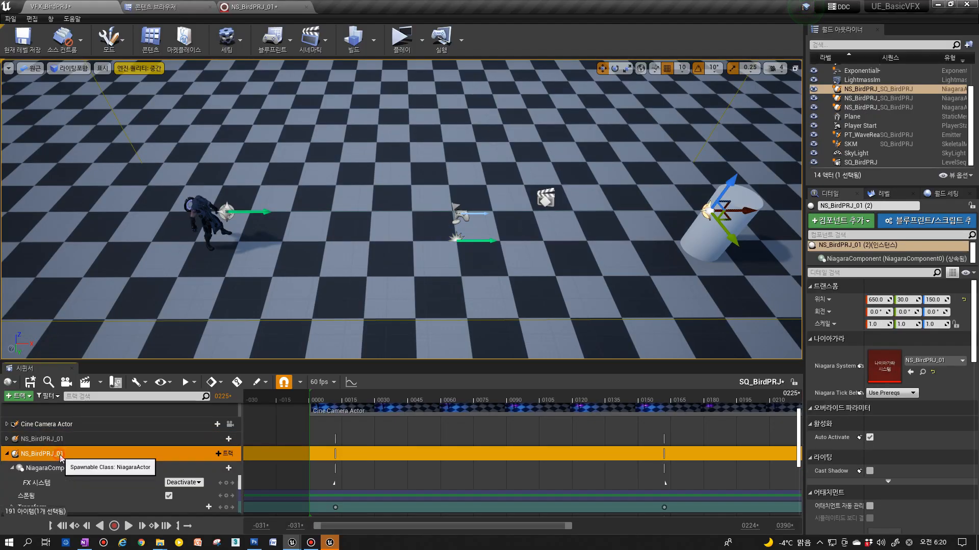
pyautogui.click(8, 454)
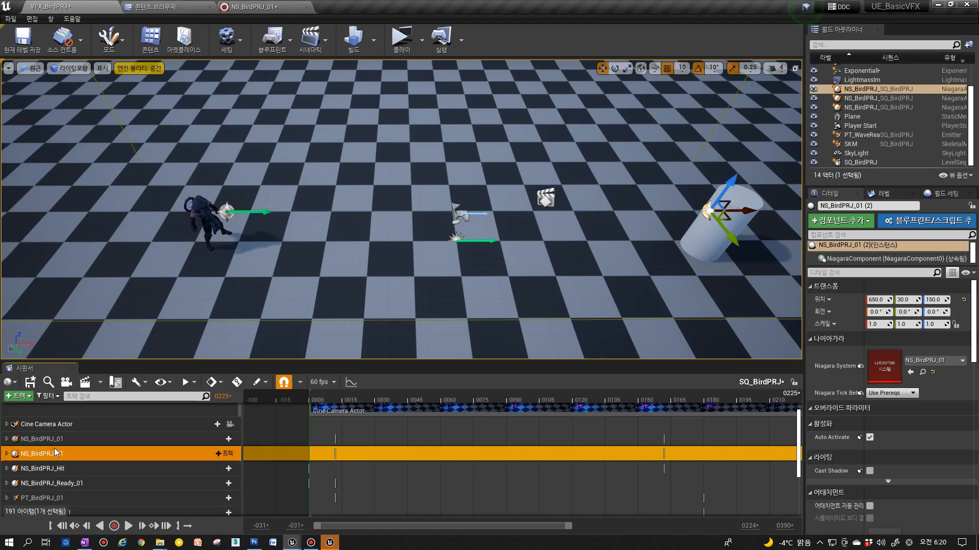
pyautogui.scroll(-1, 63, 452)
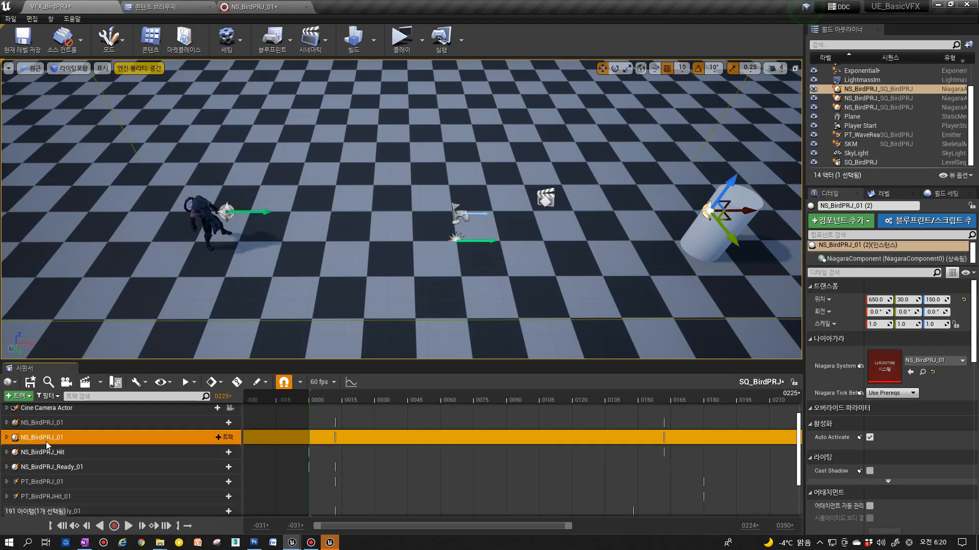
pyautogui.click(43, 439)
pyautogui.press('Return')
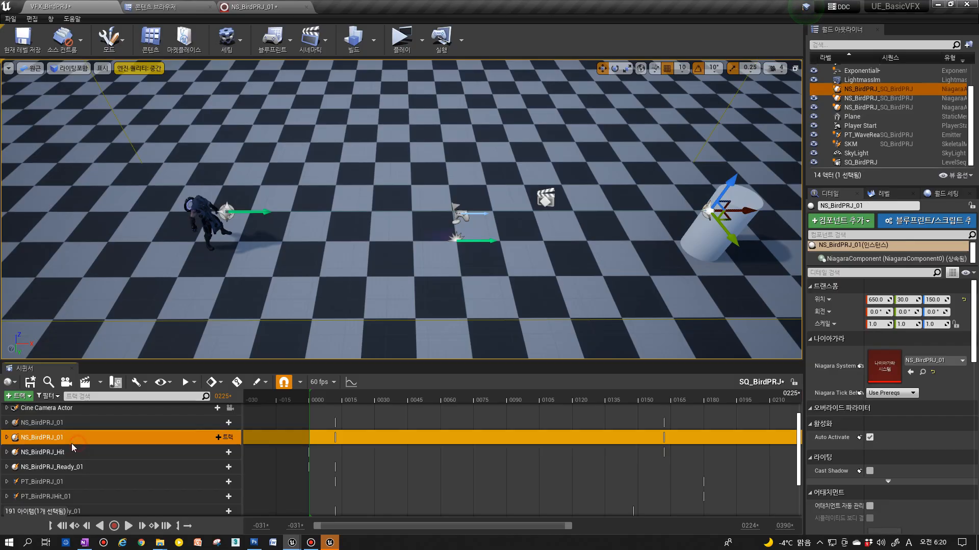
pyautogui.click(7, 438)
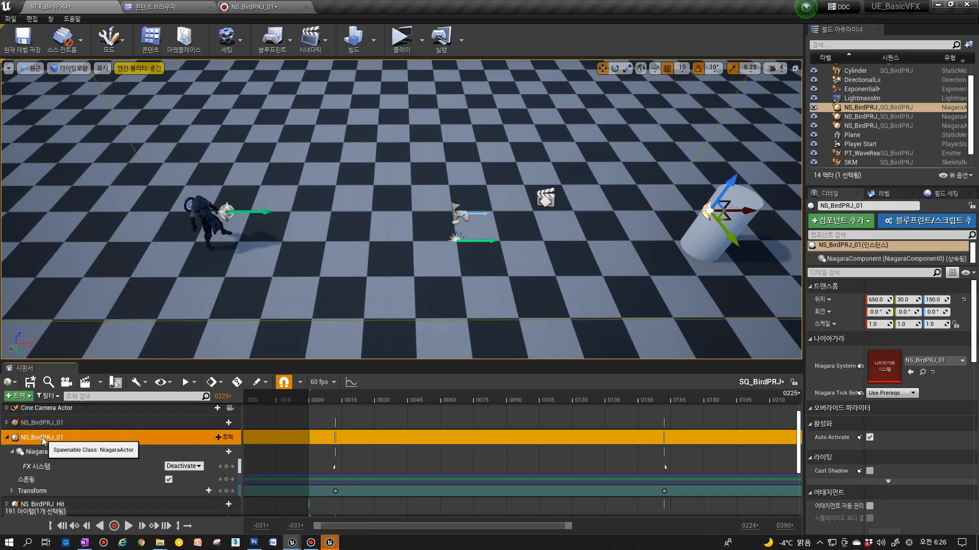
# Locate the track's Niagara system asset in the Particle folder and duplicate it as NS_BirdPRJ_02.
pyautogui.click(922, 373)
pyautogui.rightClick(212, 120)
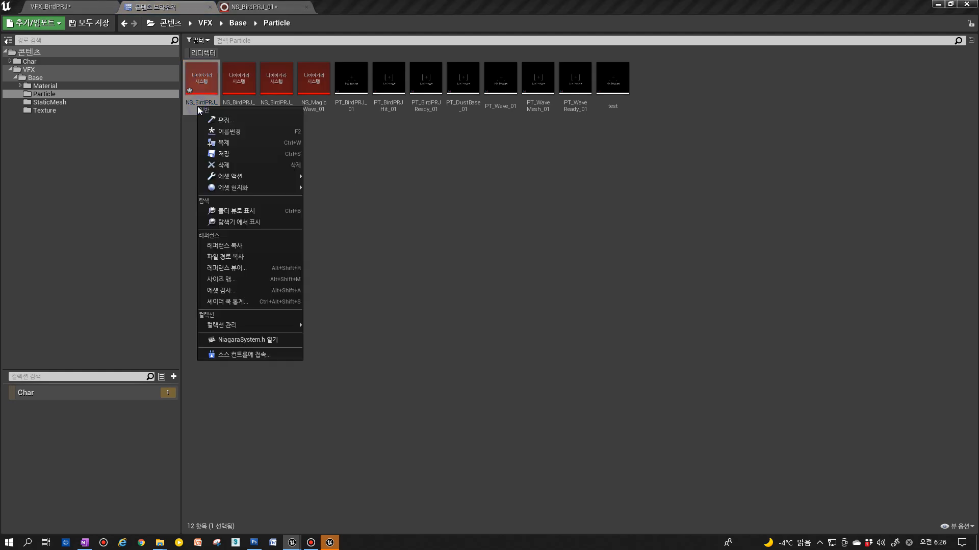
pyautogui.click(235, 146)
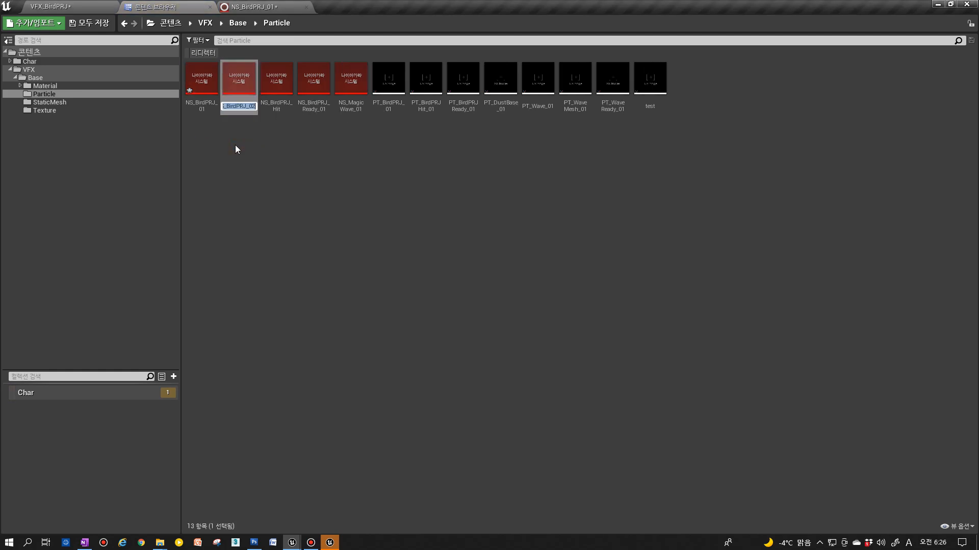
pyautogui.press('Return')
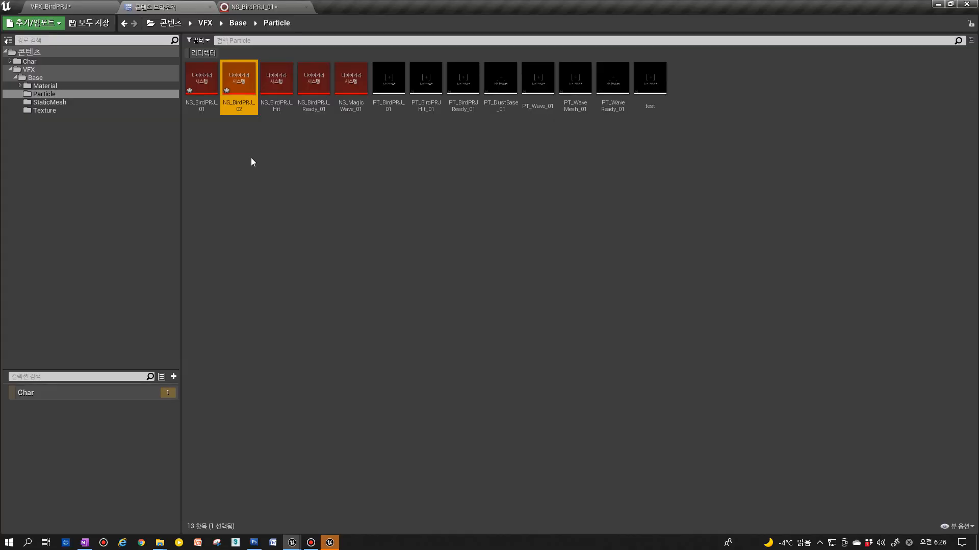
# Assign NS_BirdPRJ_02 as the Niagara System Asset of the selected NS_BirdPRJ_01 actor in the level.
pyautogui.click(87, 7)
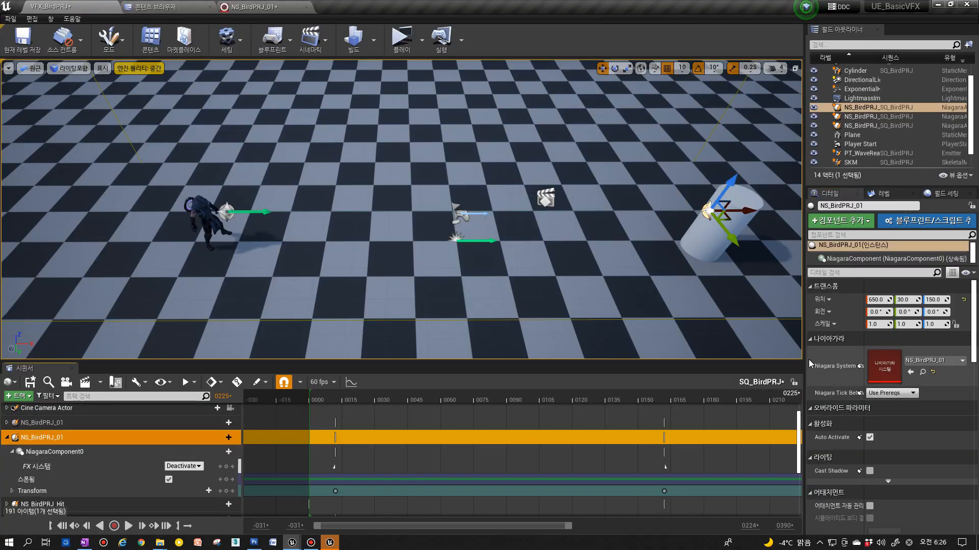
pyautogui.moveTo(804, 364); pyautogui.dragTo(780, 364)
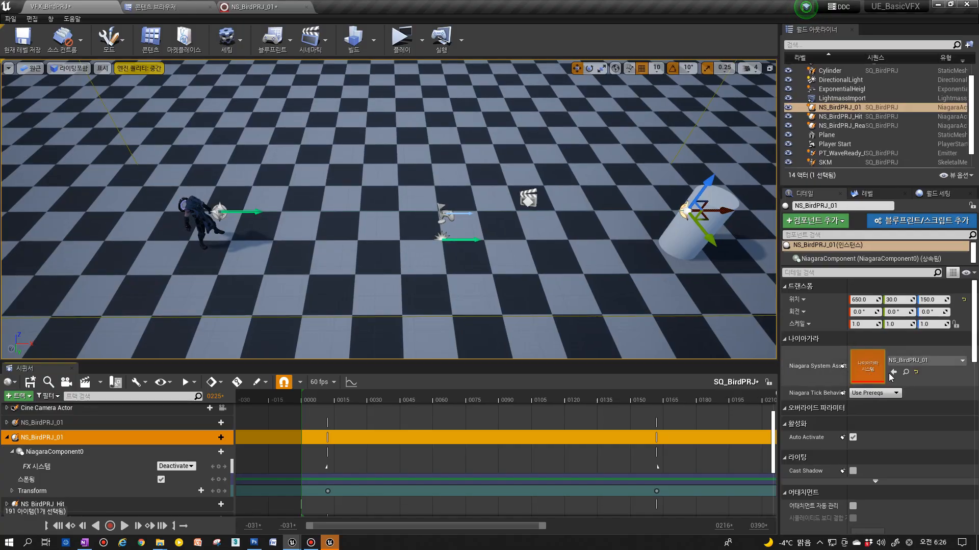
pyautogui.click(894, 373)
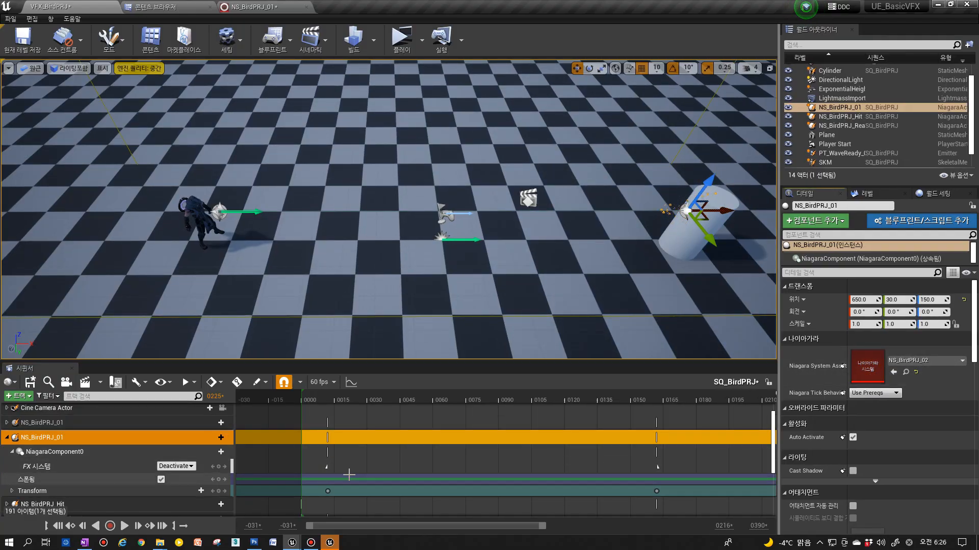
# Check the FX System track's keys at frames 12 and 162 on the spawned NS_BirdPRJ_01.
pyautogui.click(92, 467)
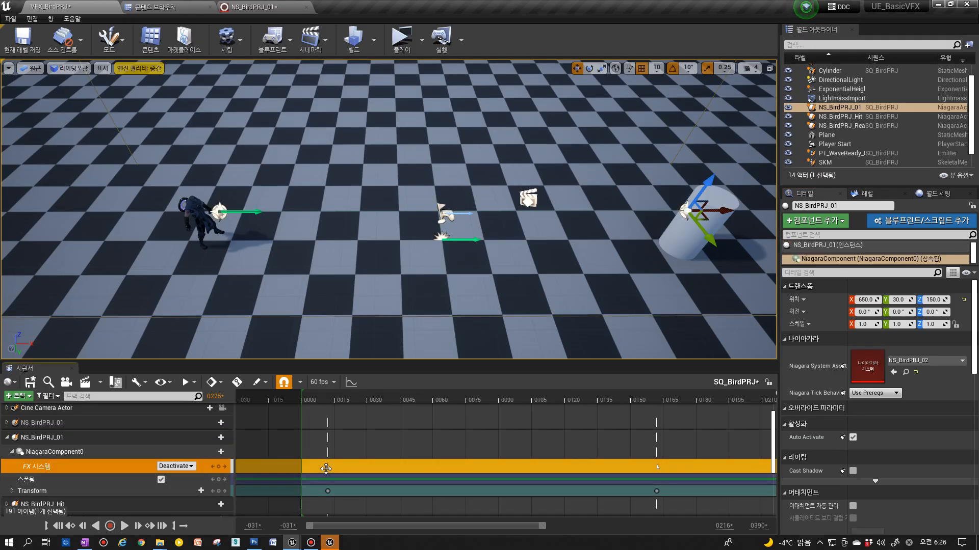
pyautogui.click(326, 467)
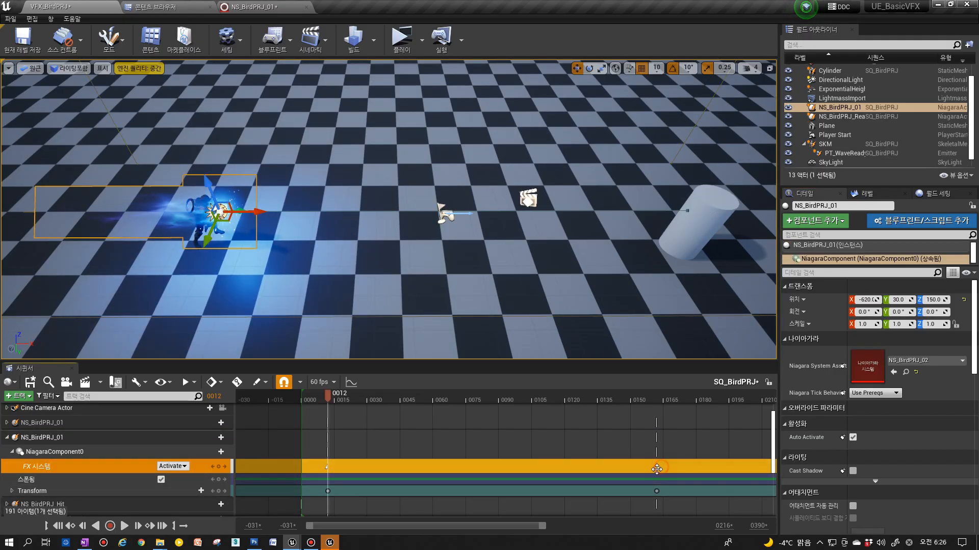
pyautogui.click(657, 467)
pyautogui.scroll(-2, 491, 463)
pyautogui.scroll(1, 489, 462)
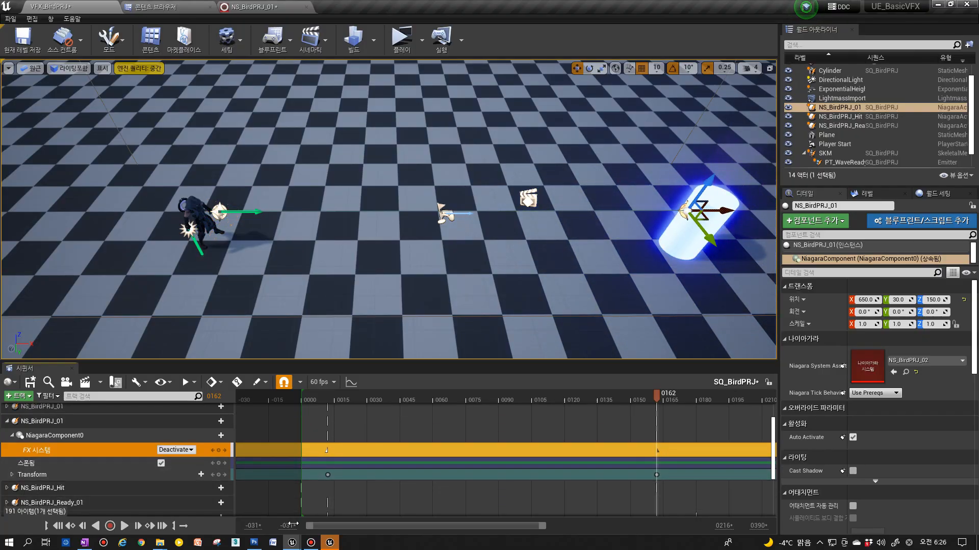
pyautogui.moveTo(329, 526); pyautogui.dragTo(329, 526)
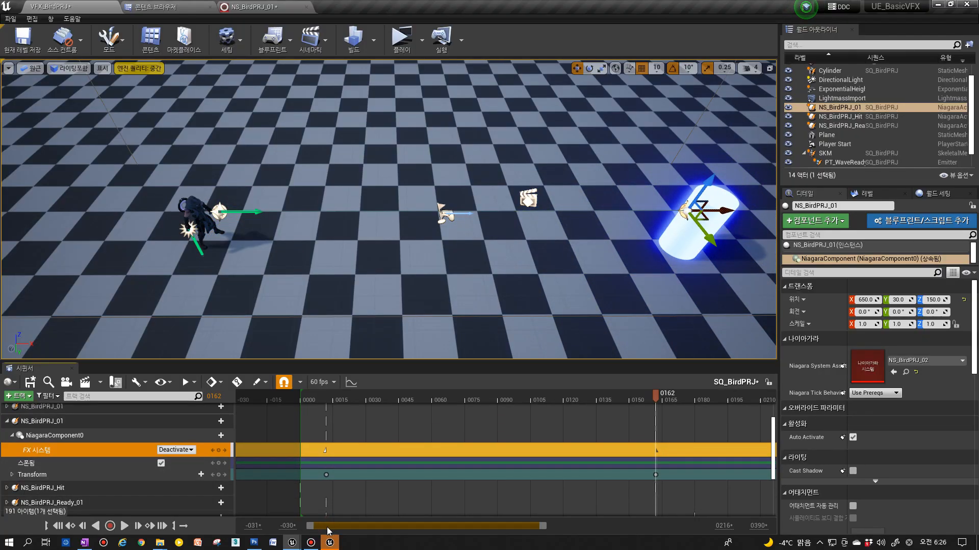
# Widen the visible timeline range past the sequence end and play the sequence several times to review the effect.
pyautogui.click(124, 527)
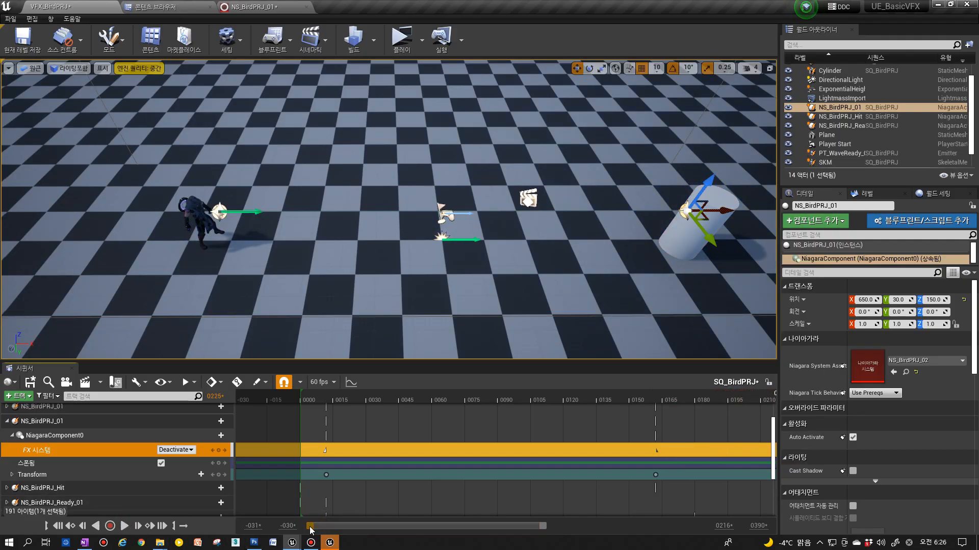
pyautogui.moveTo(544, 526); pyautogui.dragTo(606, 525)
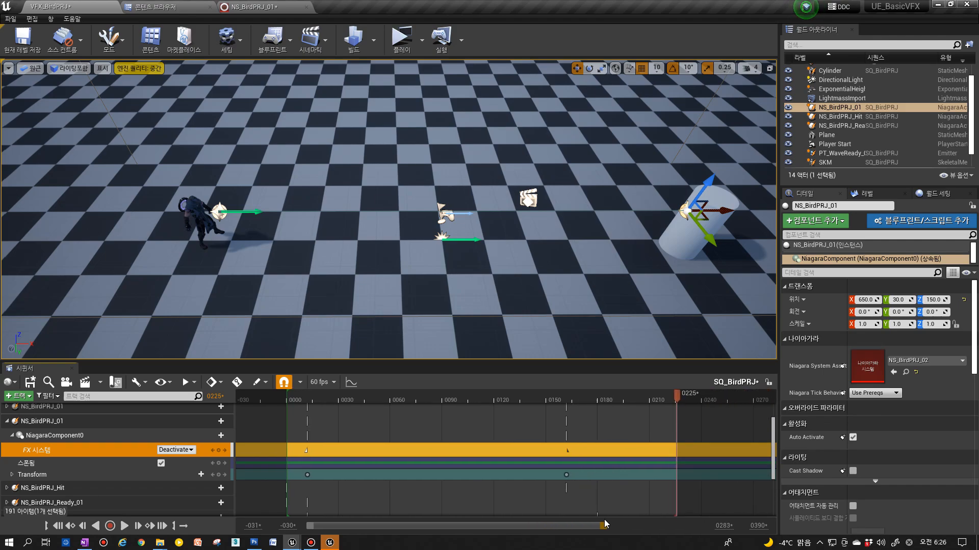
pyautogui.click(123, 526)
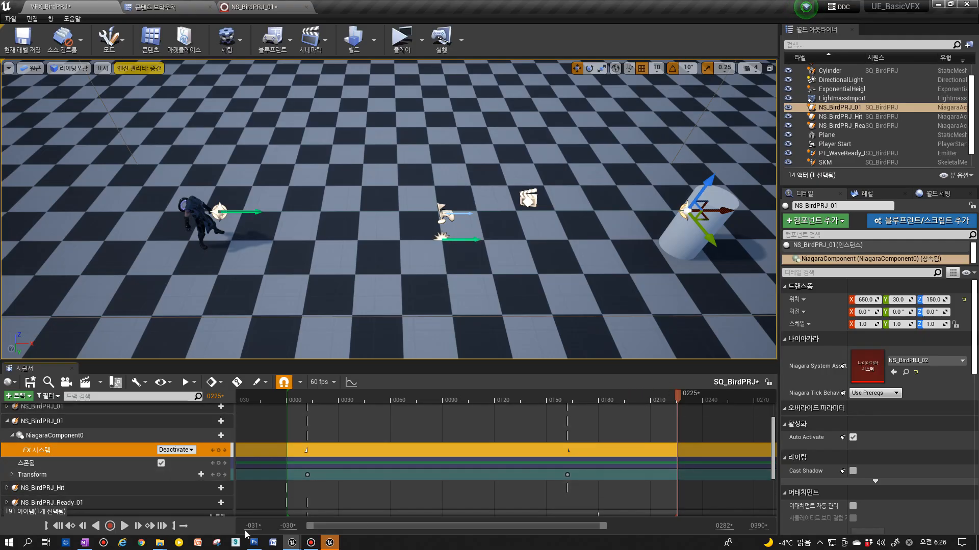
pyautogui.click(125, 526)
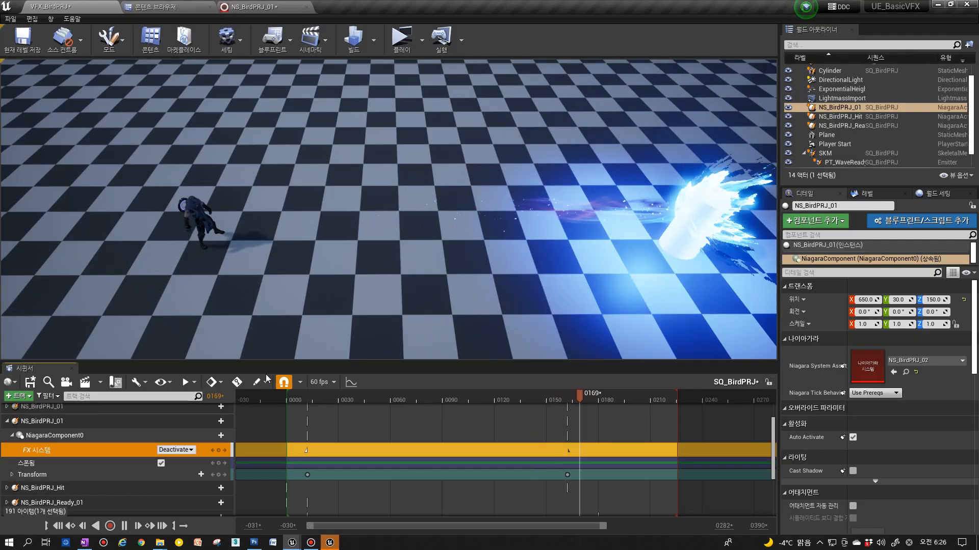
pyautogui.click(125, 527)
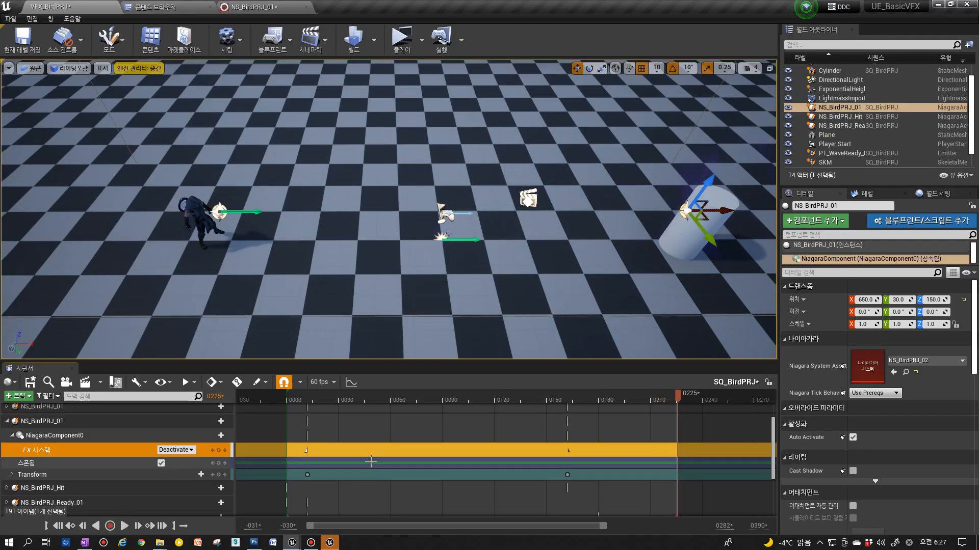
pyautogui.click(125, 527)
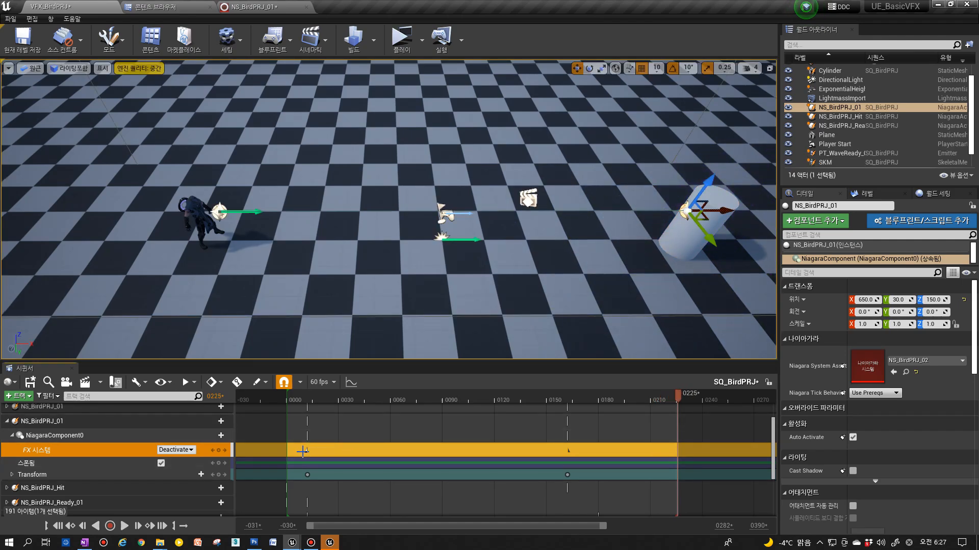
# Play the sequence from the FX System key at frame 12 and inspect the key at frame 162.
pyautogui.click(306, 452)
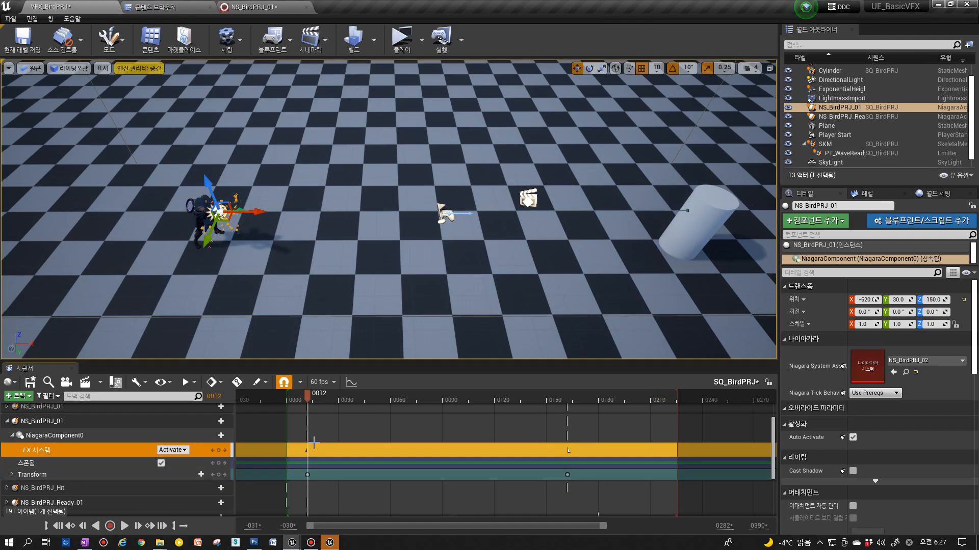
pyautogui.press('space')
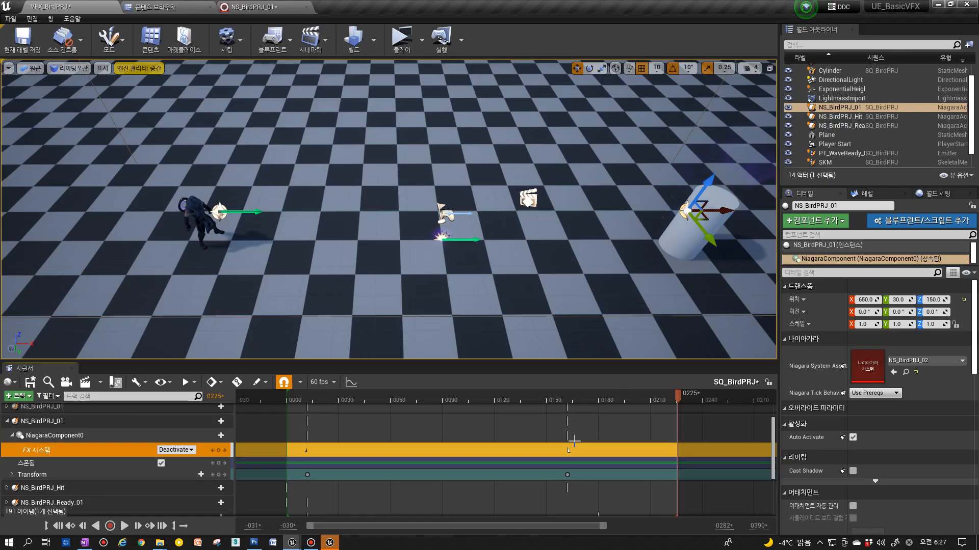
pyautogui.click(568, 451)
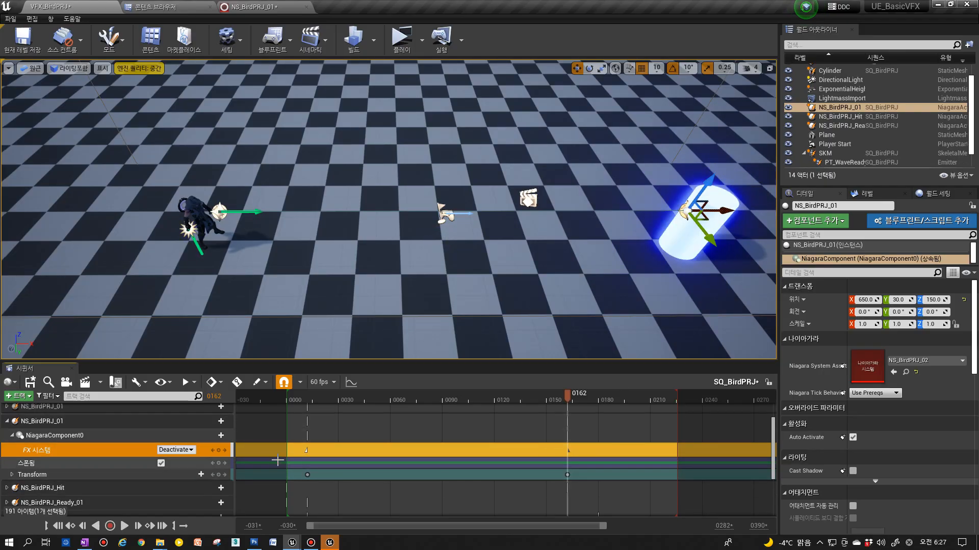
# Key the Spawned track of NS_BirdPRJ_01 on at frame 12 and off at frame -1.
pyautogui.click(307, 435)
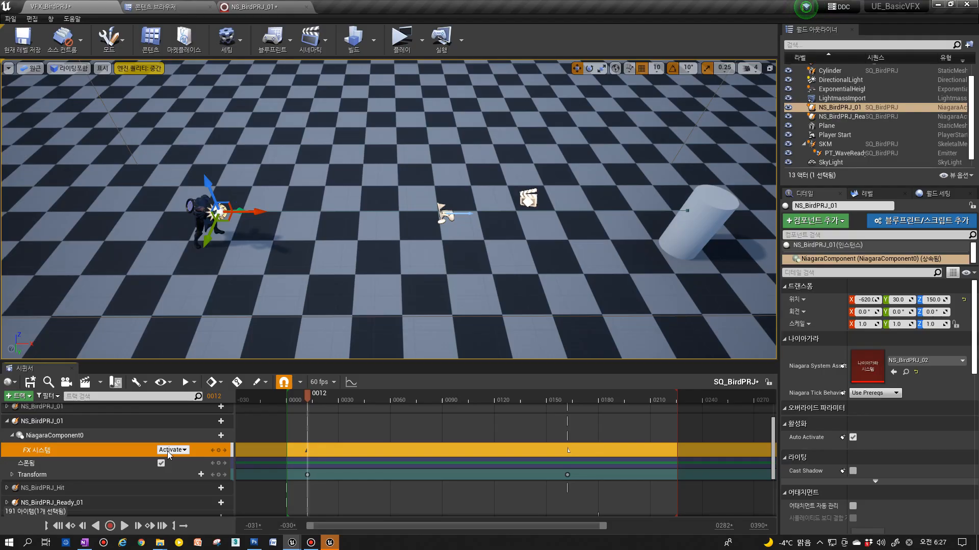
pyautogui.click(51, 462)
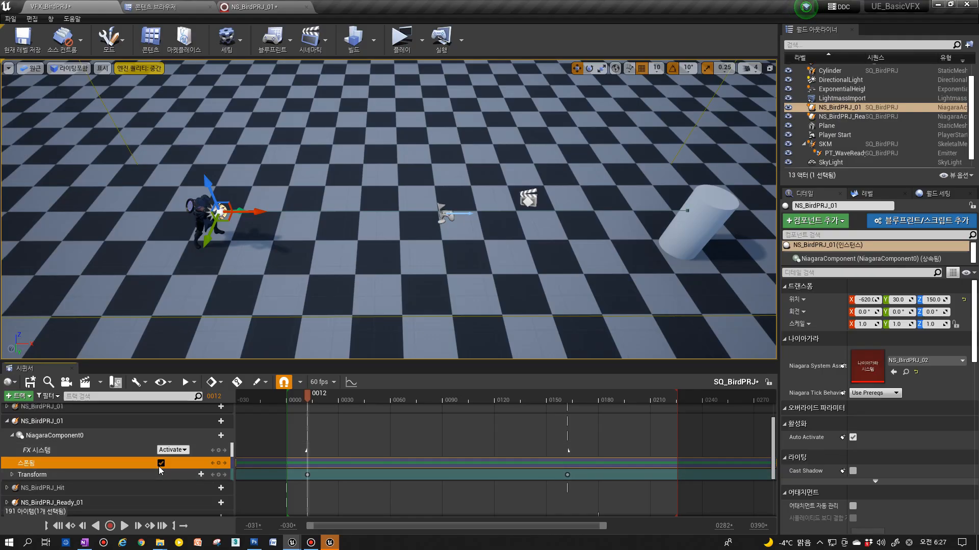
pyautogui.click(161, 463)
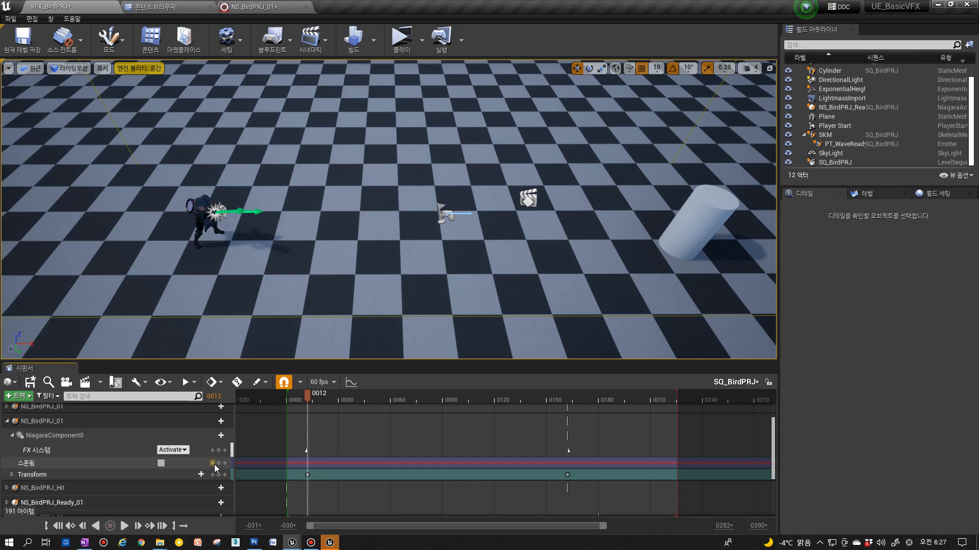
pyautogui.click(161, 463)
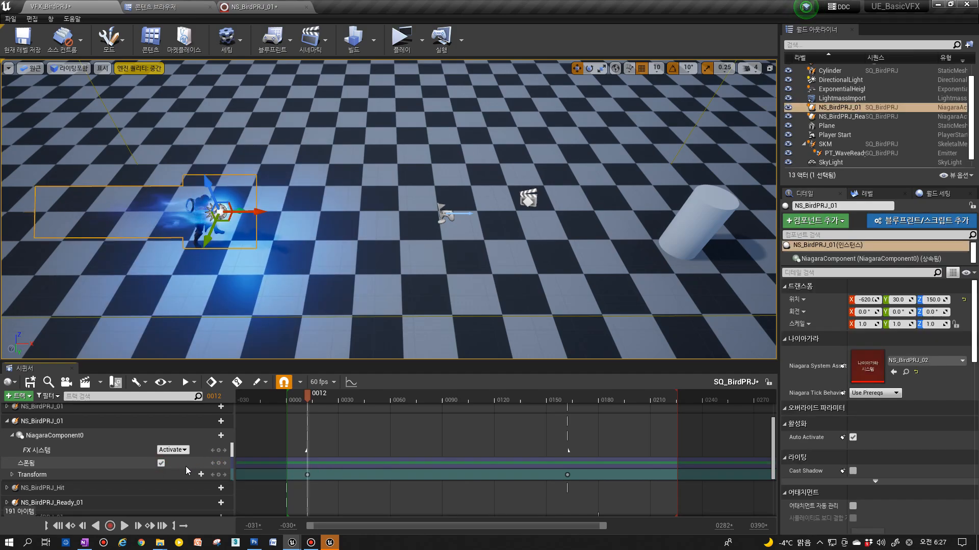
pyautogui.click(219, 463)
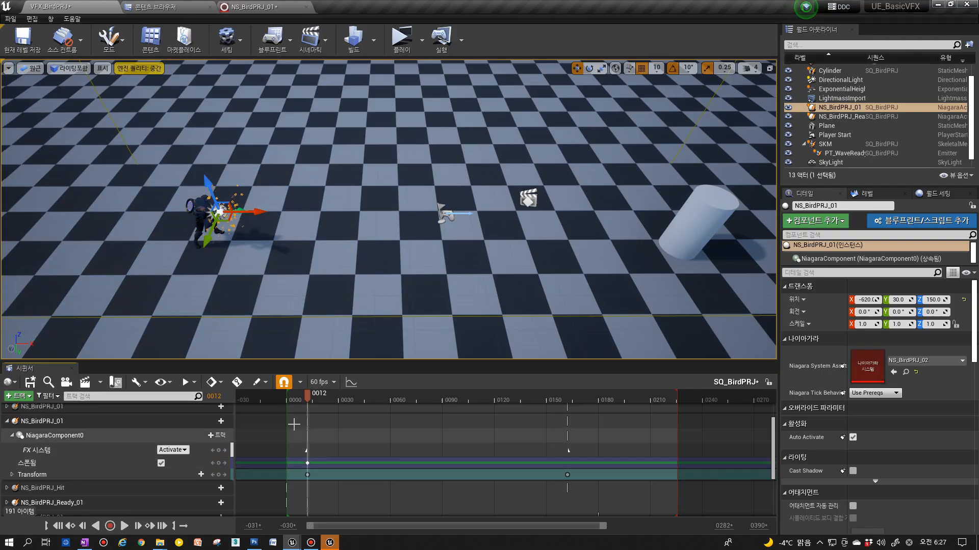
pyautogui.click(286, 398)
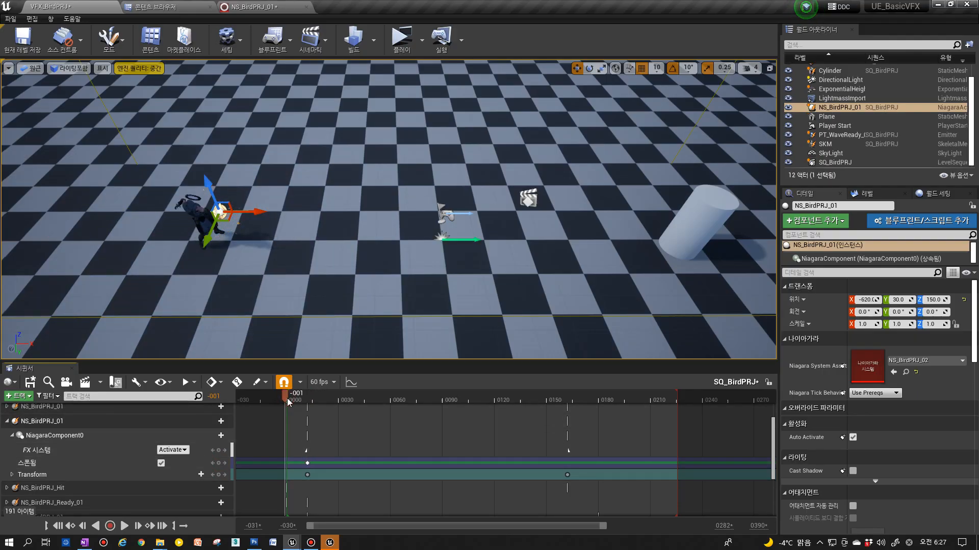
pyautogui.click(162, 463)
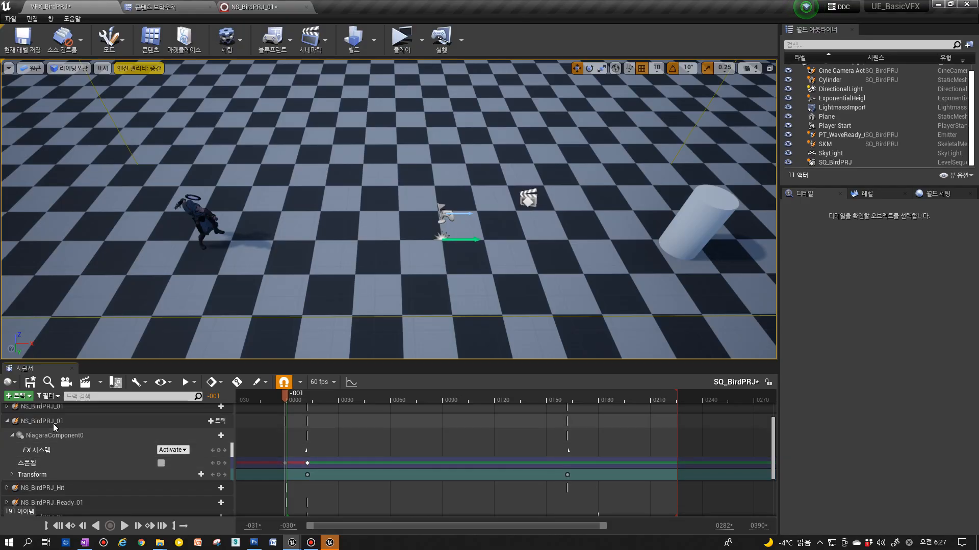
# Play the sequence several times from before frame 0 to review the bird effect with the new spawn timing.
pyautogui.moveTo(304, 397); pyautogui.dragTo(282, 402)
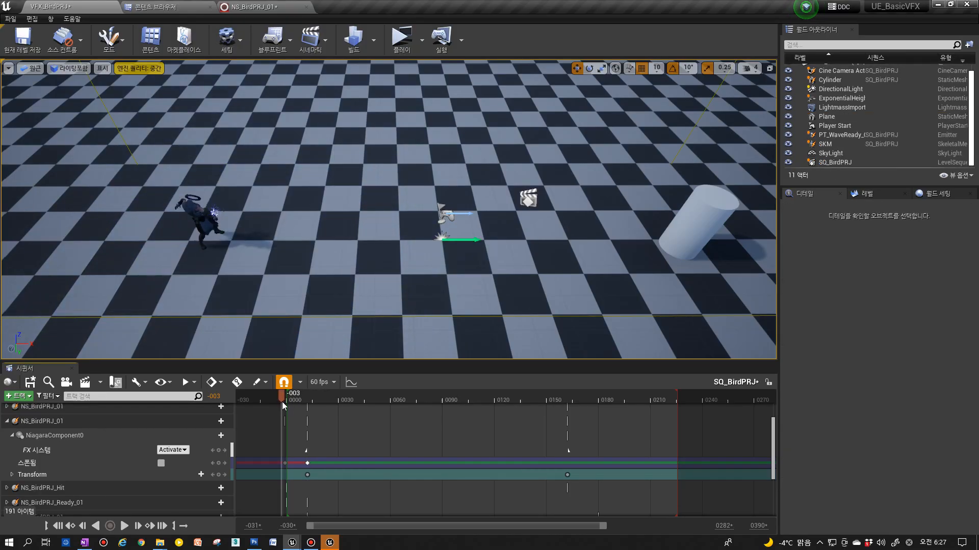
pyautogui.click(127, 530)
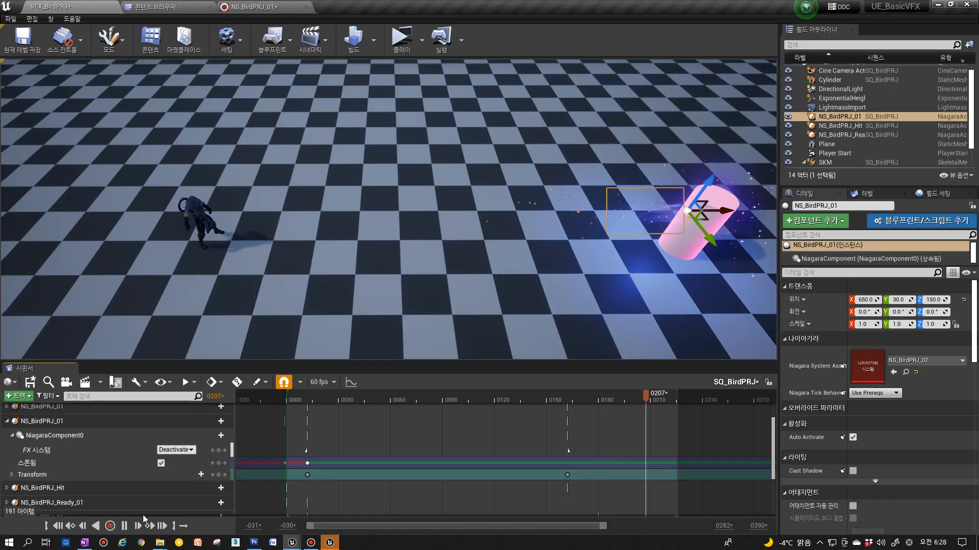
pyautogui.click(126, 528)
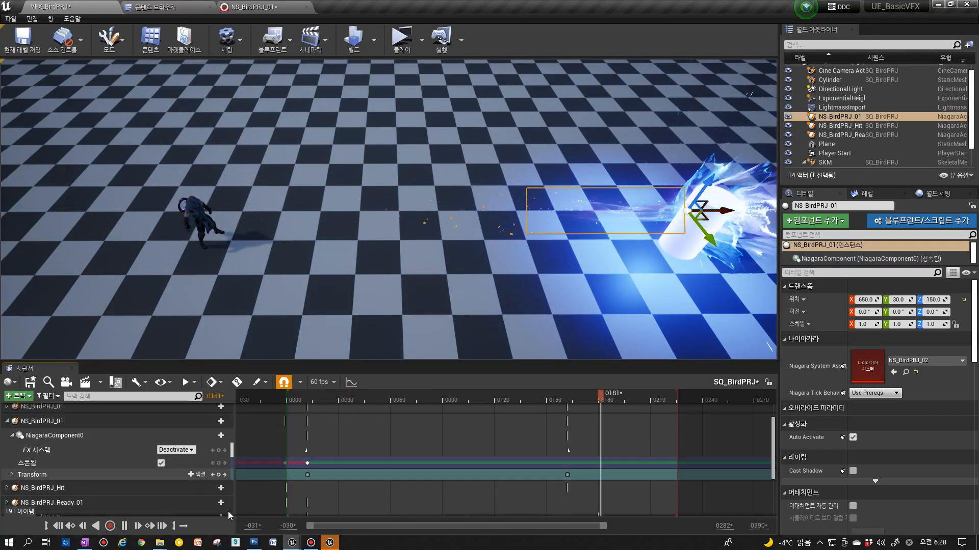
pyautogui.click(125, 526)
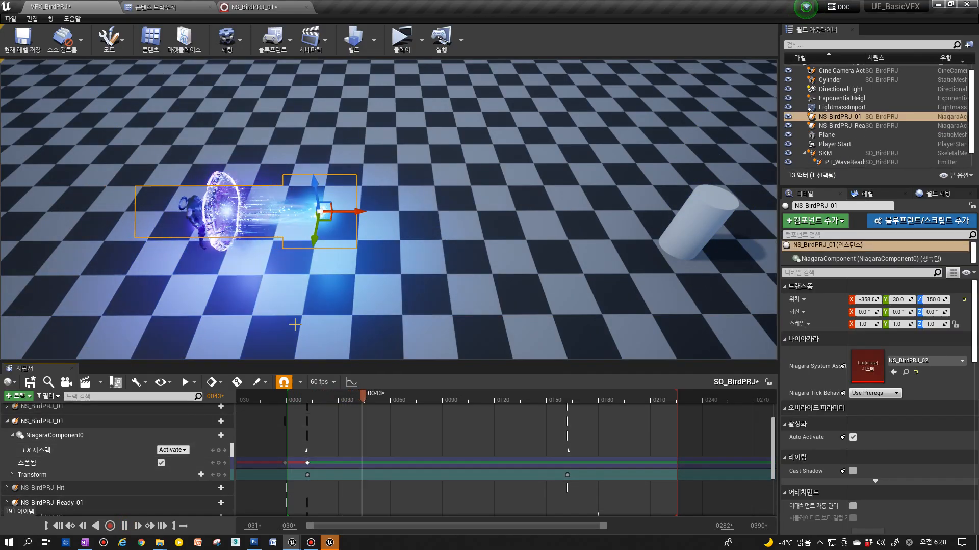
pyautogui.click(227, 198)
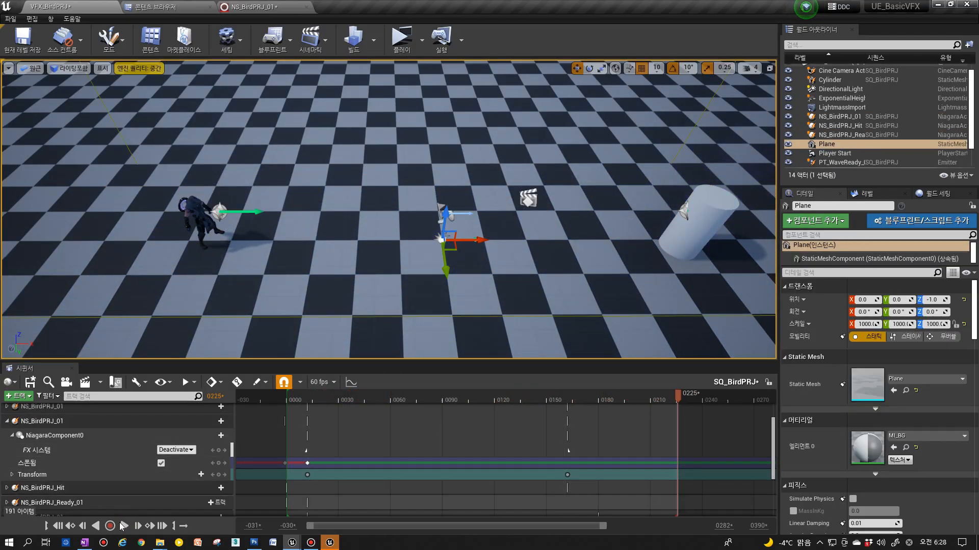
pyautogui.click(125, 526)
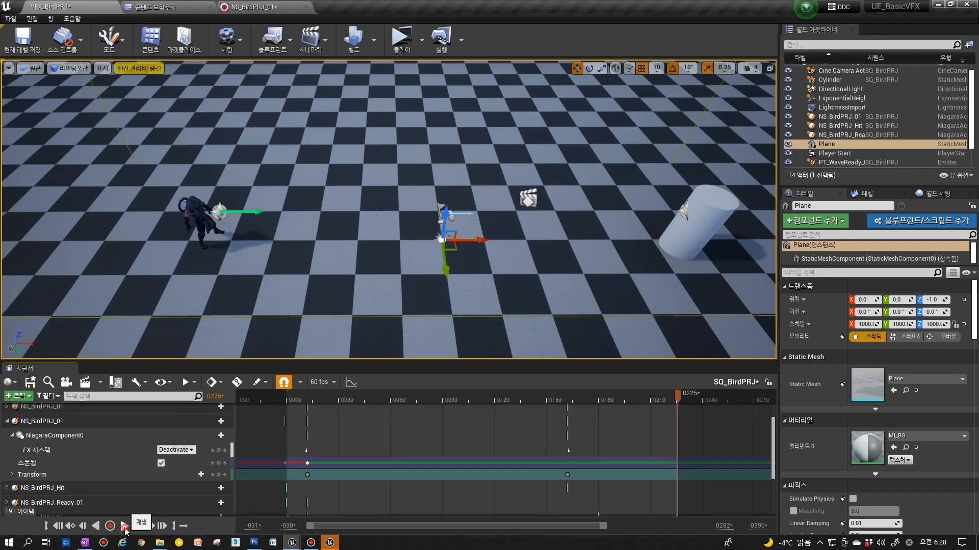
pyautogui.click(125, 526)
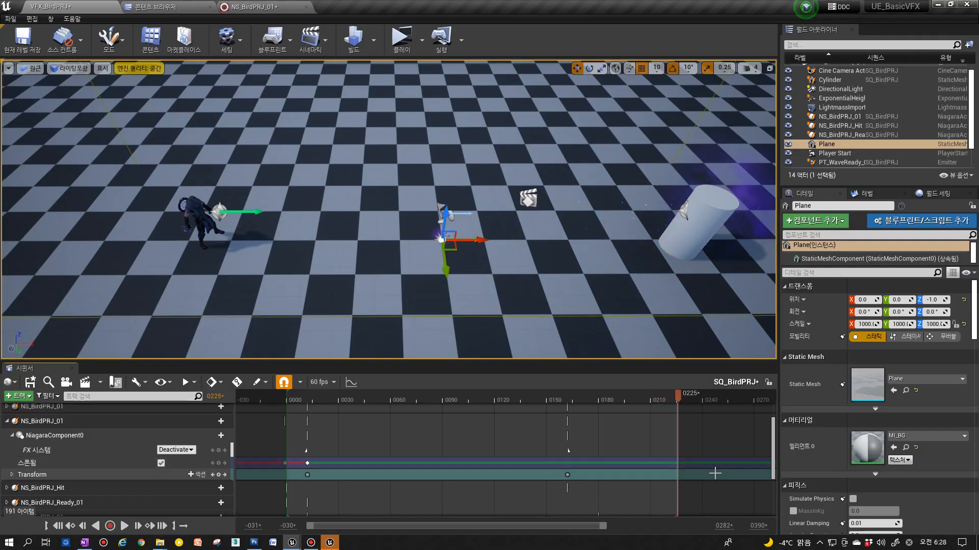
# Expand PT_WaveReady_01's tracks and test its Spawned state off and back on at the sequence end.
pyautogui.scroll(-5, 351, 474)
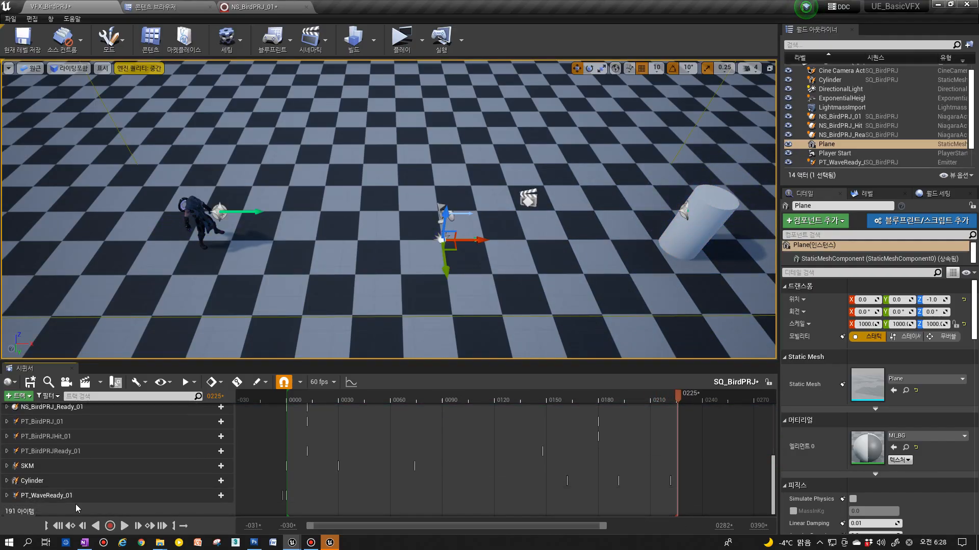
pyautogui.click(57, 496)
pyautogui.scroll(-3, 166, 495)
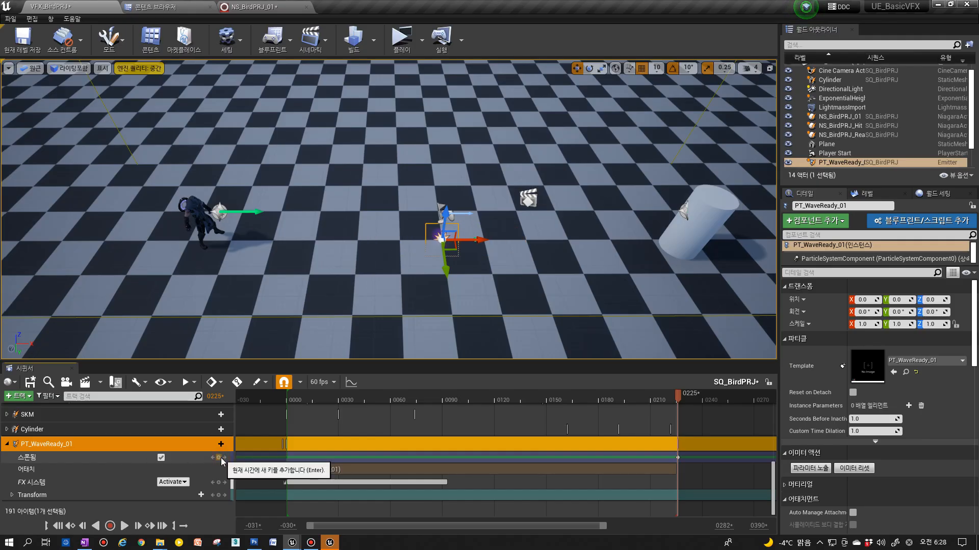
pyautogui.scroll(1, 275, 474)
pyautogui.scroll(-1, 277, 474)
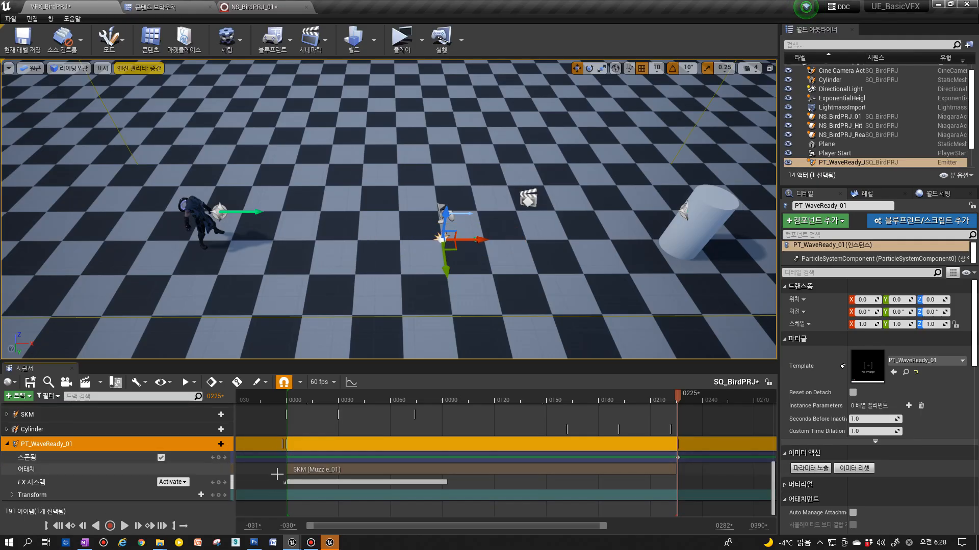
pyautogui.click(35, 458)
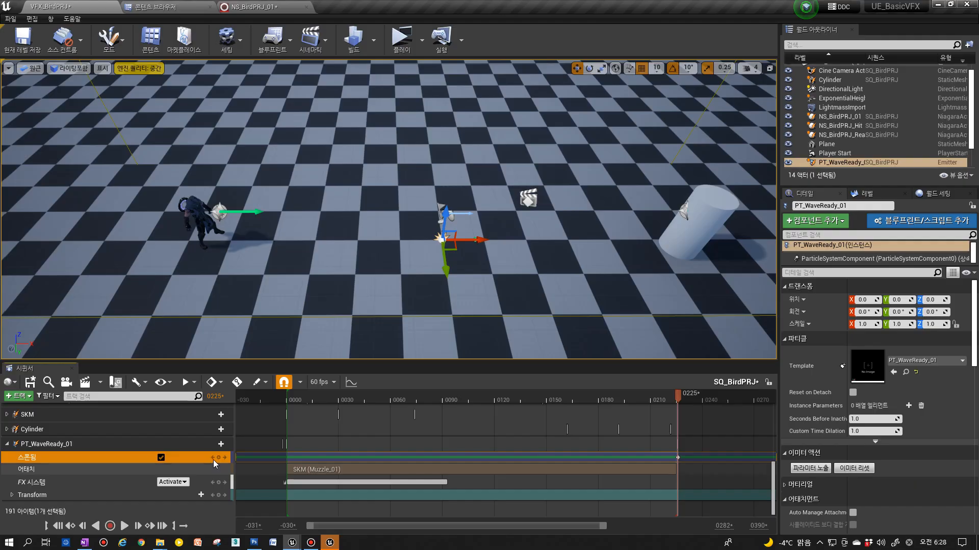
pyautogui.click(161, 458)
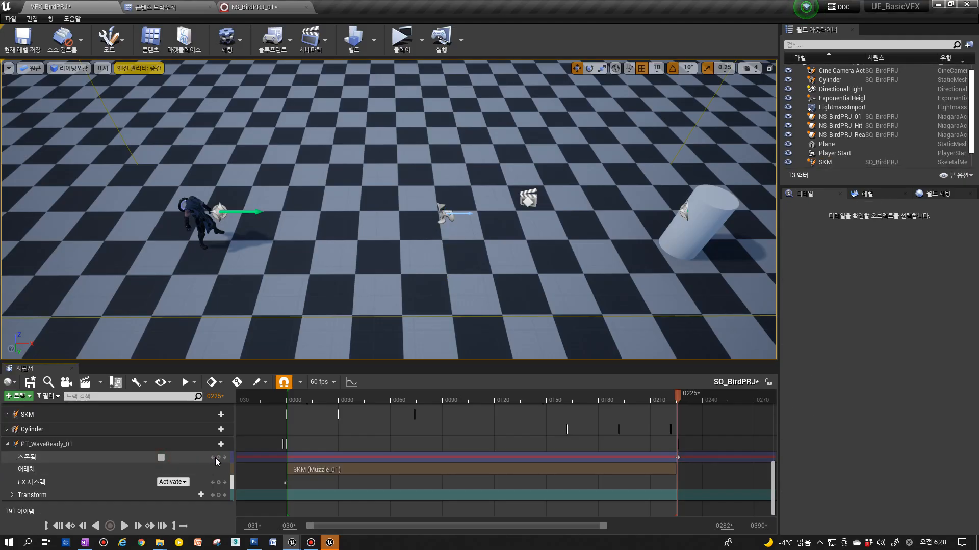
pyautogui.click(161, 457)
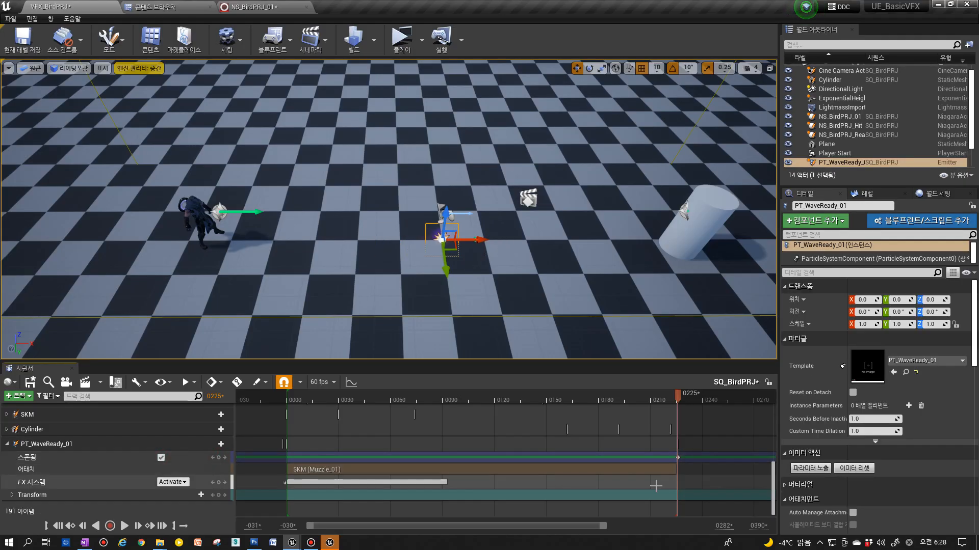
# Replace PT_WaveReady_01's Spawned key at the sequence end with one at frame 0.
pyautogui.click(678, 458)
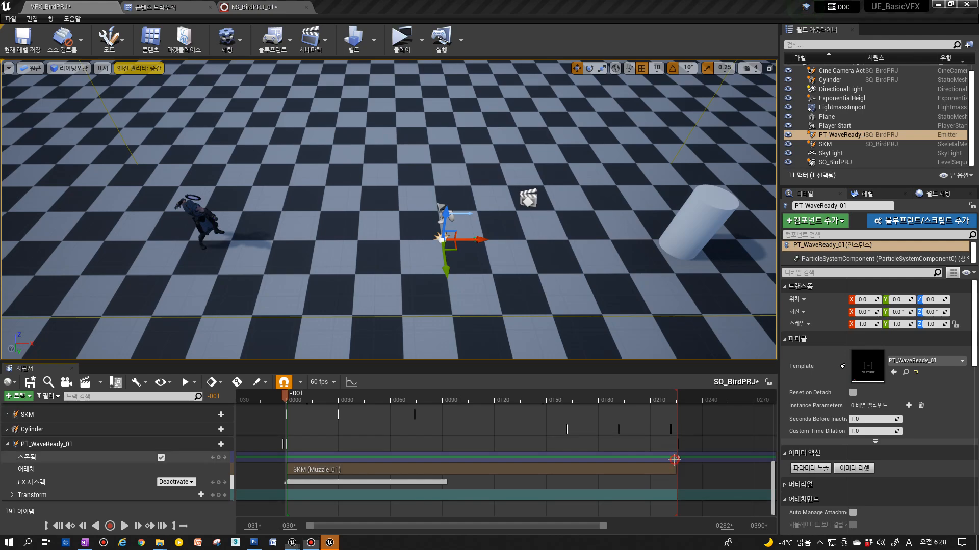
pyautogui.click(285, 399)
pyautogui.moveTo(285, 398); pyautogui.dragTo(287, 400)
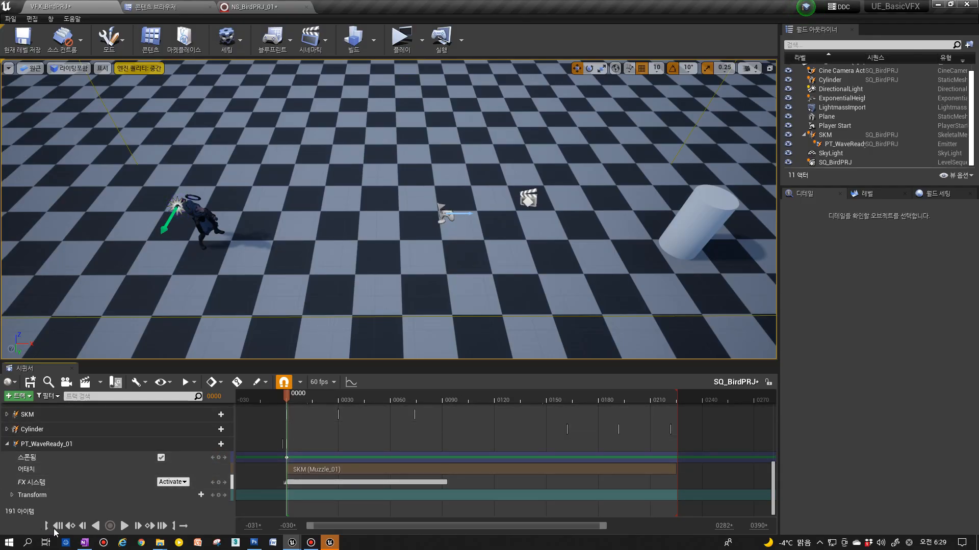
# Play the sequence from frame 0 repeatedly to review the wave and bird effects together.
pyautogui.click(125, 526)
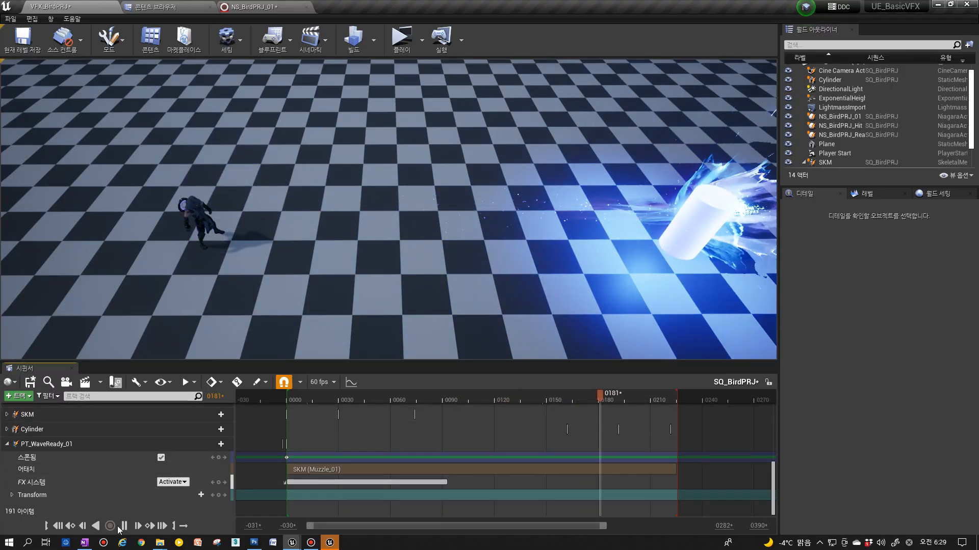
pyautogui.click(124, 526)
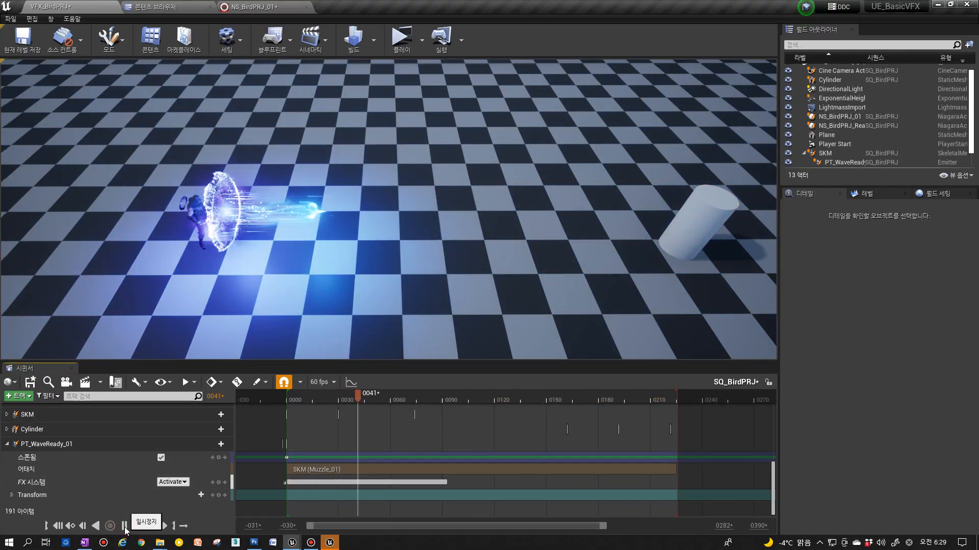
pyautogui.click(63, 526)
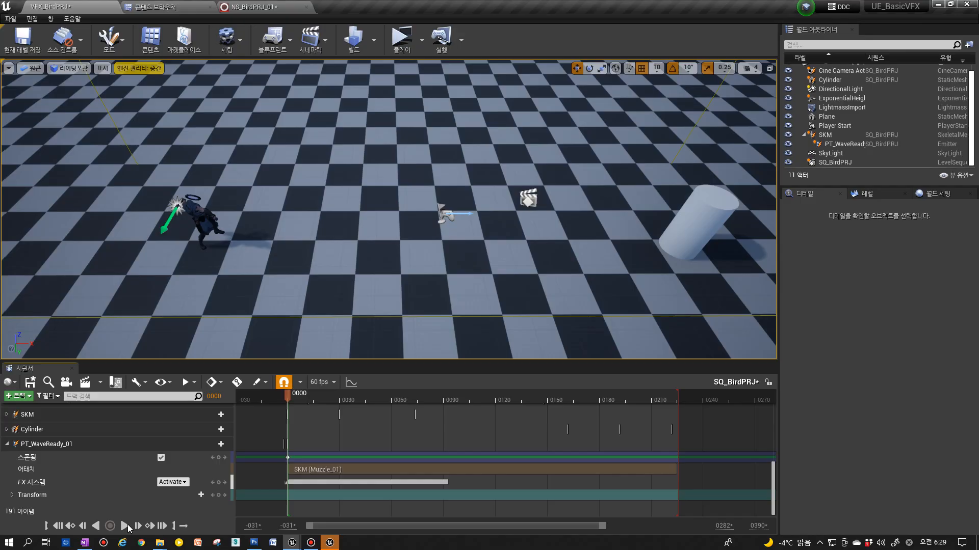
pyautogui.click(125, 526)
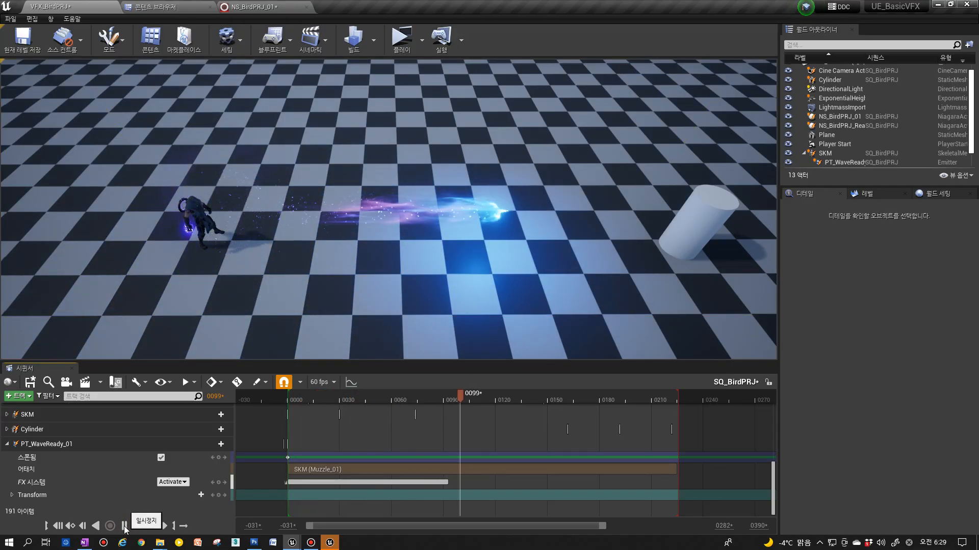
pyautogui.click(124, 526)
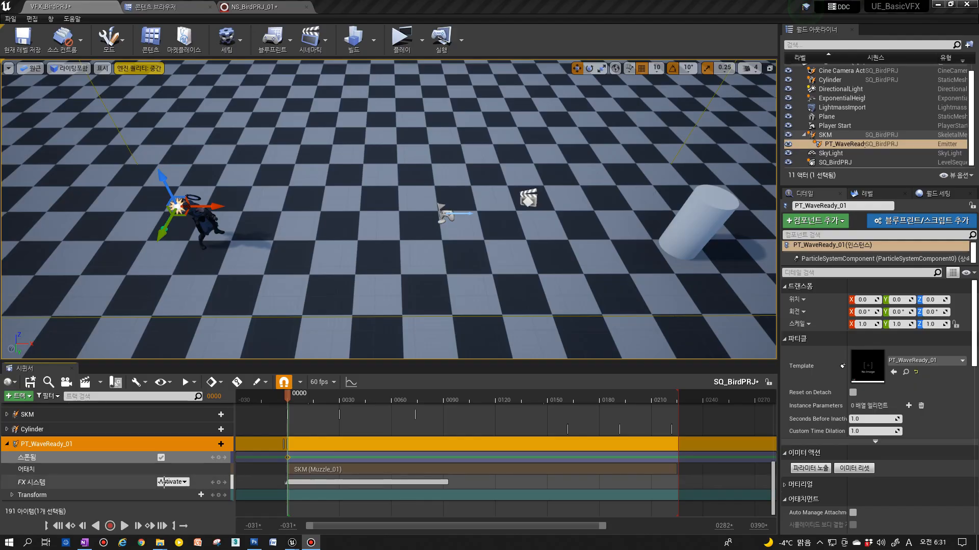
# Inspect PT_WaveReady_01's Spawned track and compare NS_BirdPRJ_01's Spawned keys at frames 0 and 12.
pyautogui.click(85, 484)
pyautogui.click(81, 458)
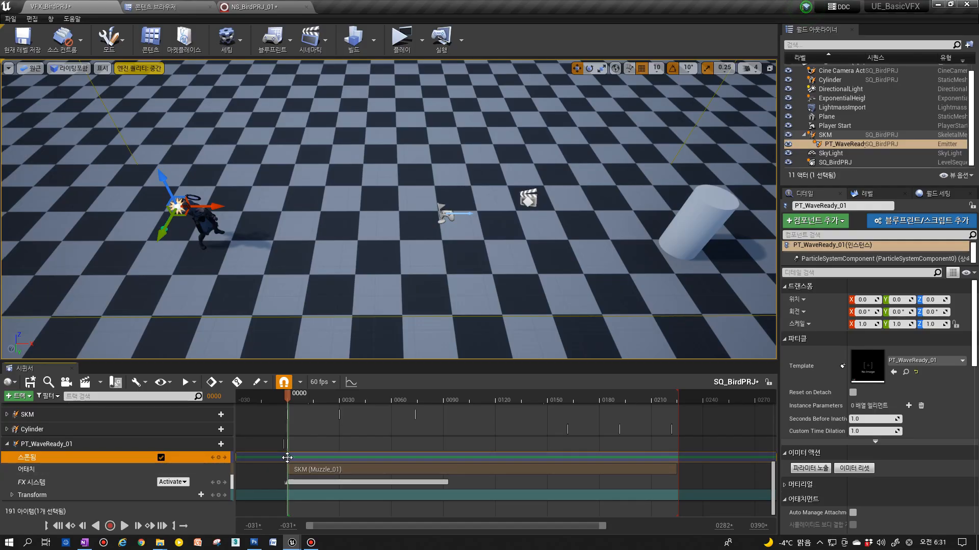
pyautogui.scroll(10, 288, 457)
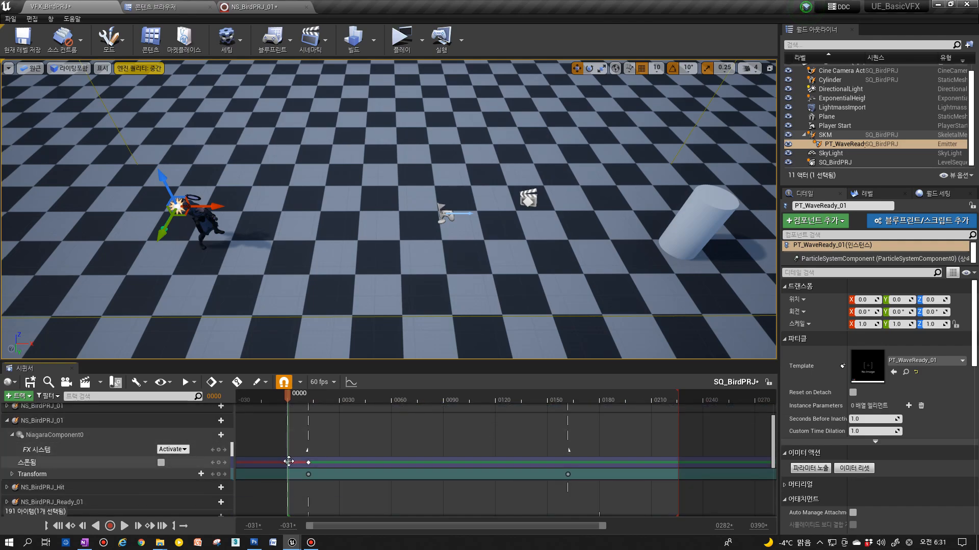
pyautogui.click(308, 462)
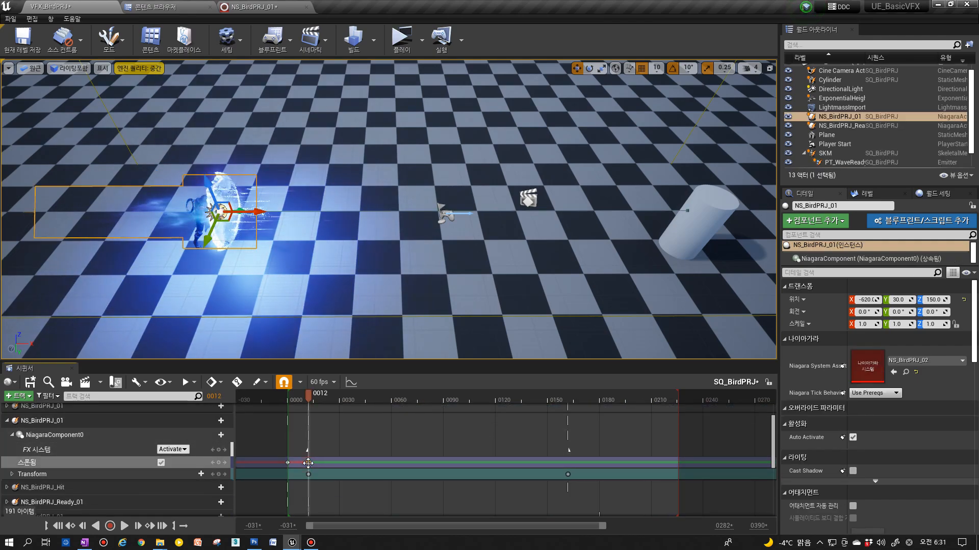
pyautogui.click(286, 462)
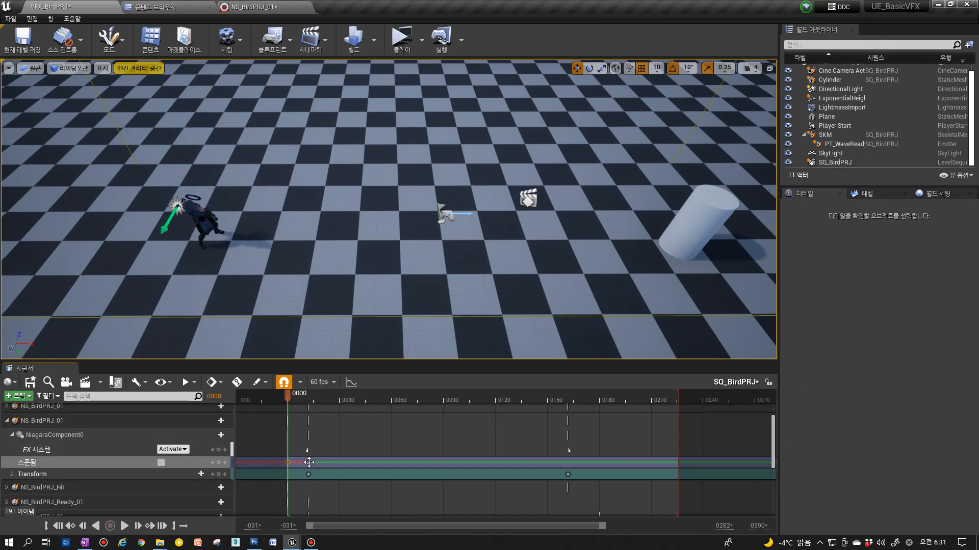
pyautogui.click(309, 462)
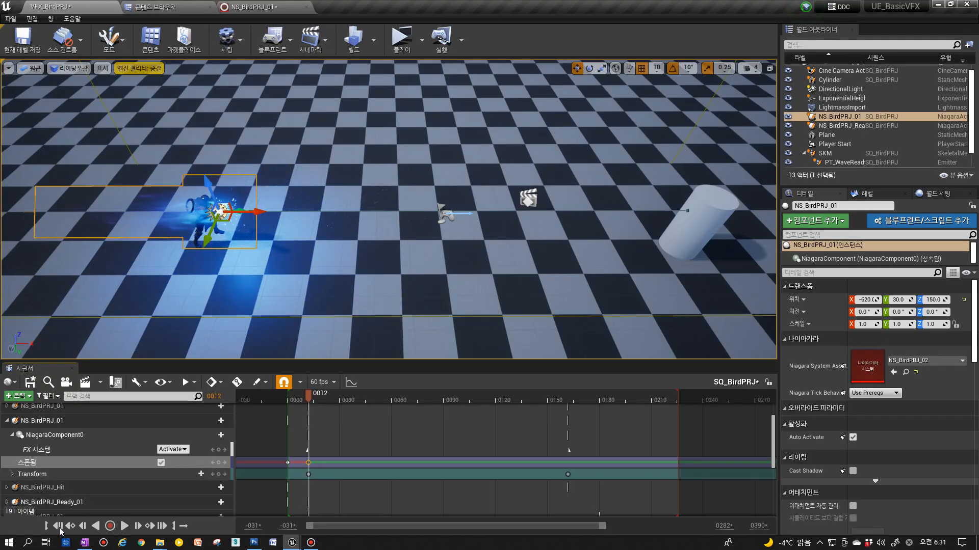
# Replay the sequence to check the projectile's flight and hit with its Spawned keys in place.
pyautogui.click(95, 526)
pyautogui.click(124, 526)
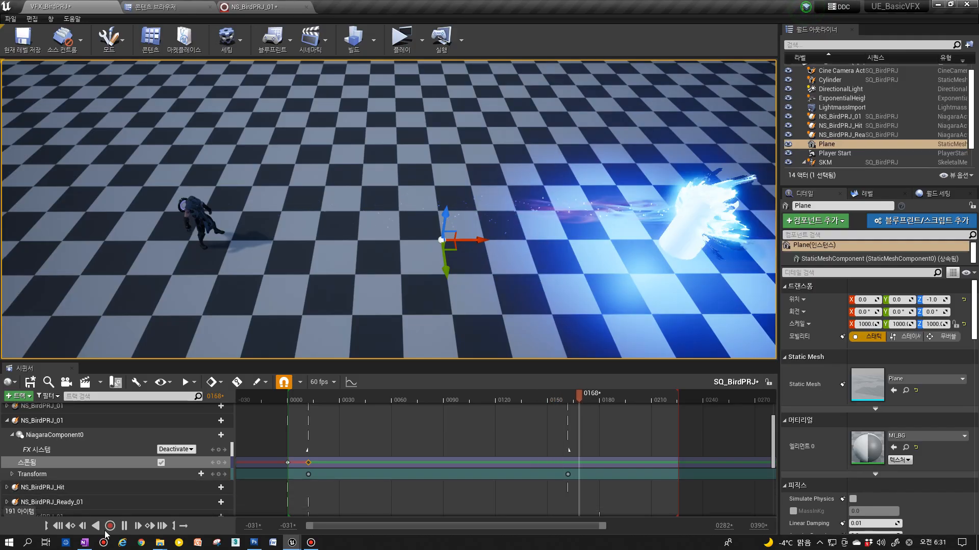
pyautogui.click(125, 526)
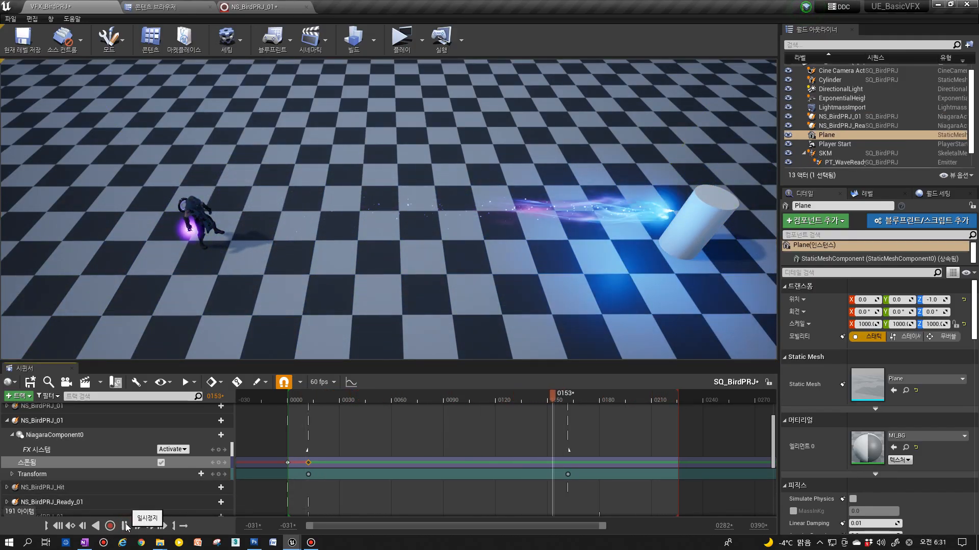
pyautogui.click(125, 526)
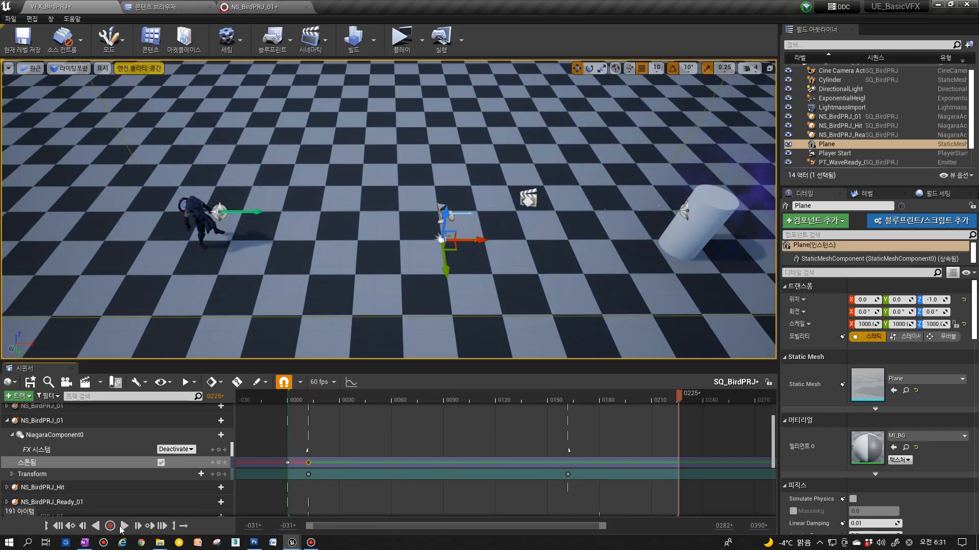
# Replay the sequence and rename the expanded NS_BirdPRJ_01 track as NS_BirdPRJ_02_01.
pyautogui.click(124, 526)
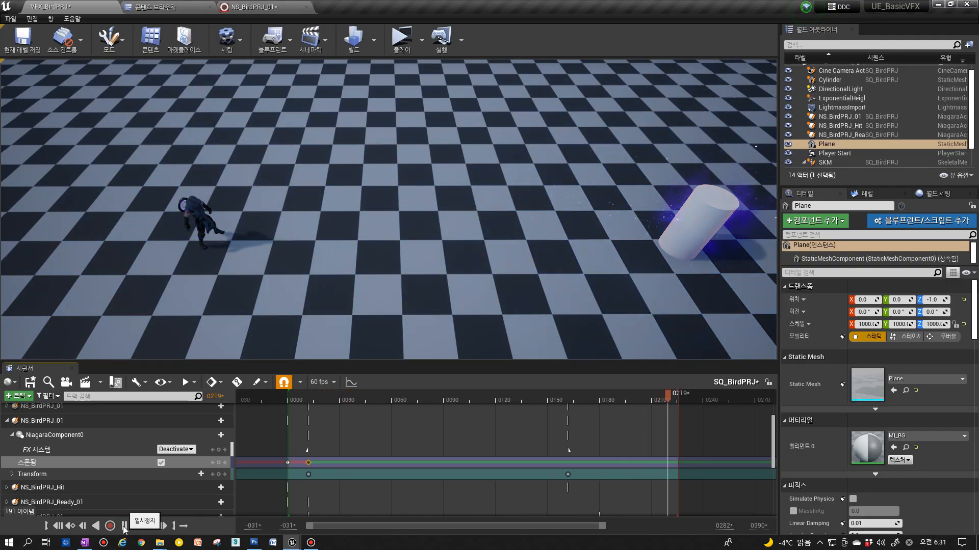
pyautogui.click(124, 528)
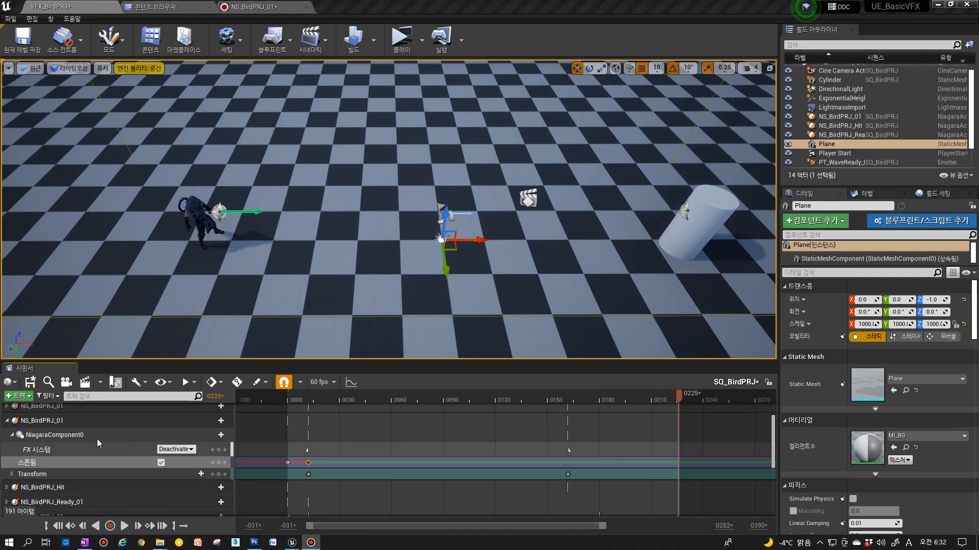
pyautogui.click(55, 421)
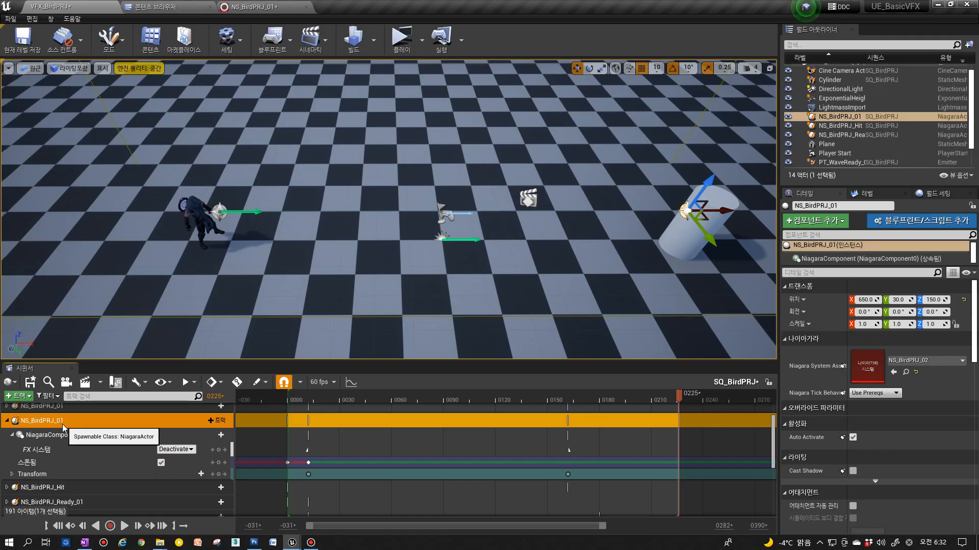
pyautogui.doubleClick(64, 423)
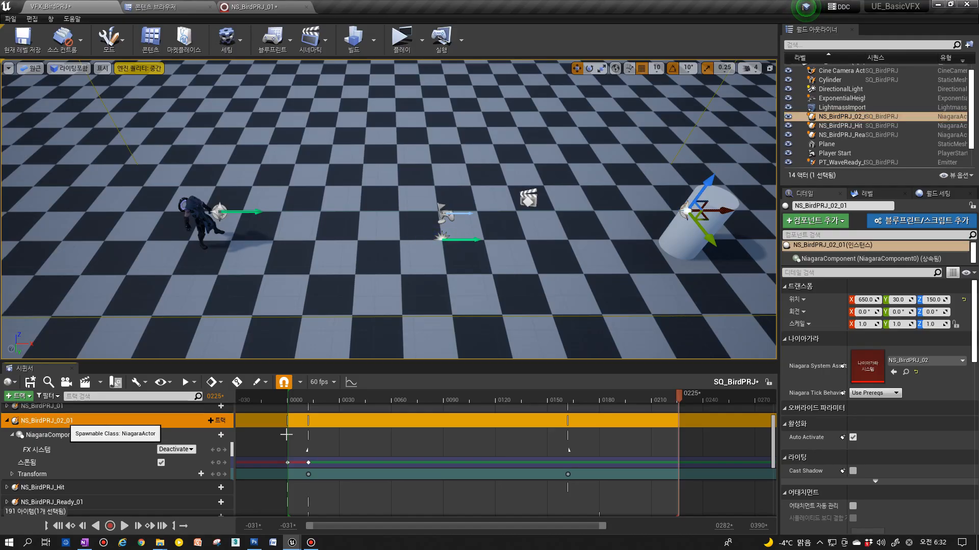
# Open the NS_BirdPRJ_02 Niagara system assigned to the renamed track and dock its editor alongside the main window's other tabs.
pyautogui.doubleClick(867, 378)
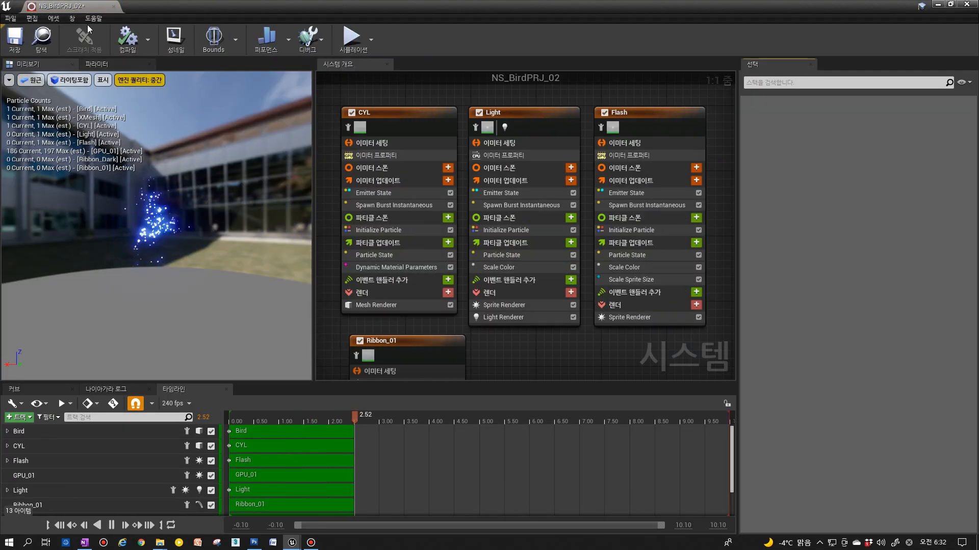
pyautogui.moveTo(80, 7); pyautogui.dragTo(364, 8)
pyautogui.click(276, 6)
pyautogui.click(305, 7)
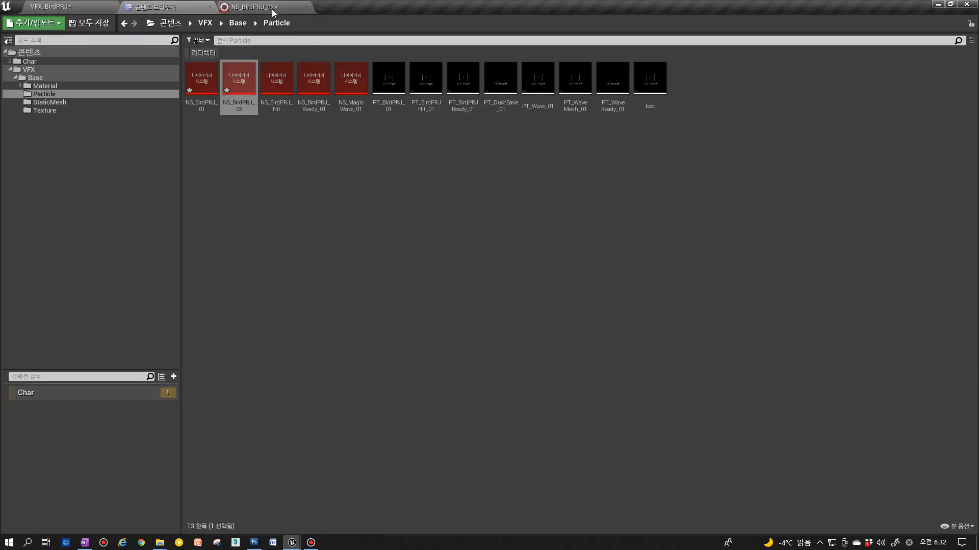
pyautogui.click(305, 7)
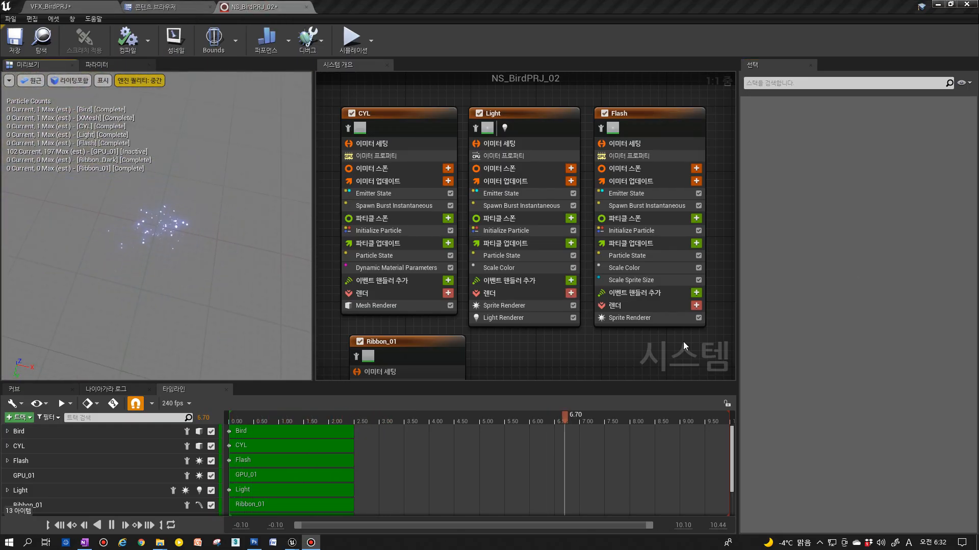
# Examine the emitters in NS_BirdPRJ_02, previewing Light and Flash in isolation one at a time.
pyautogui.scroll(-2, 423, 335)
pyautogui.moveTo(427, 337); pyautogui.dragTo(581, 178, button='right')
pyautogui.moveTo(455, 140); pyautogui.dragTo(399, 279, button='right')
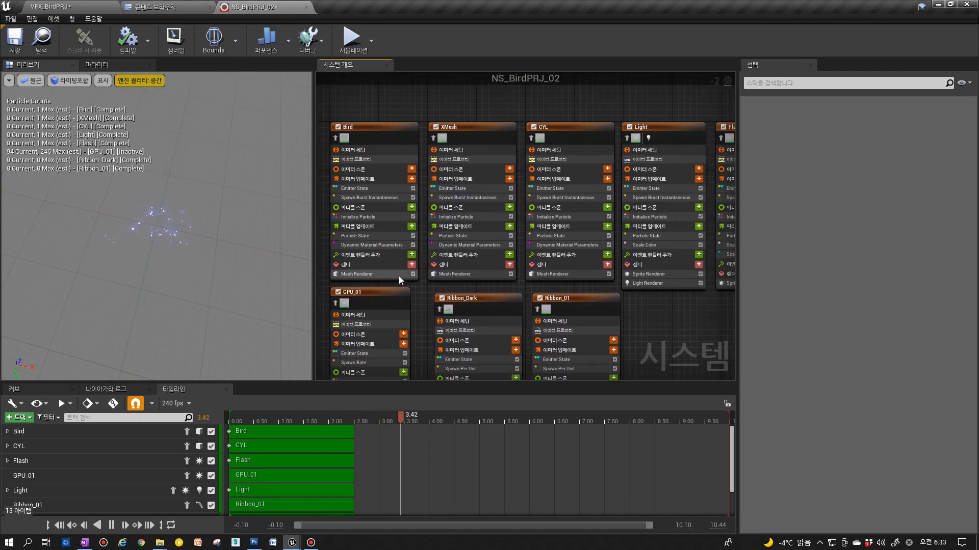
pyautogui.scroll(-1, 400, 280)
pyautogui.scroll(3, 510, 163)
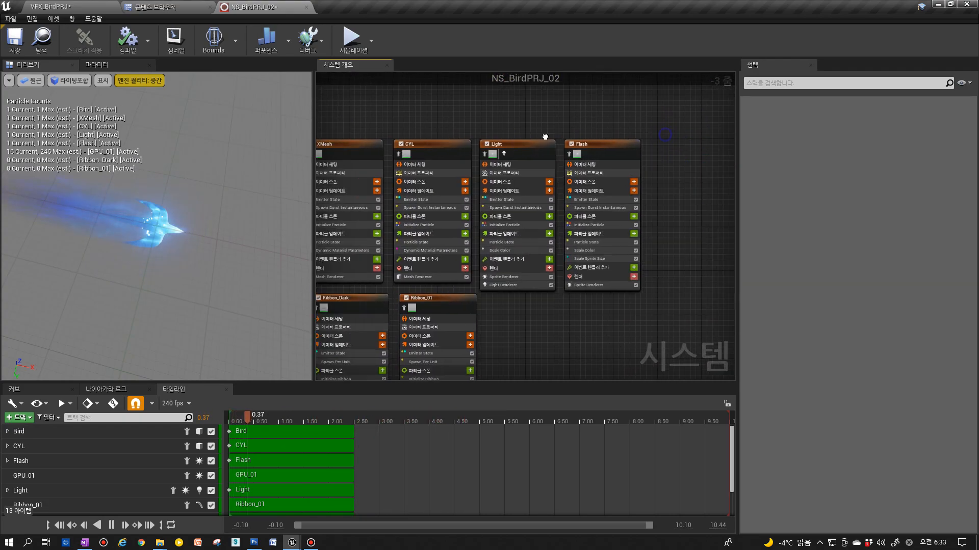
pyautogui.click(439, 160)
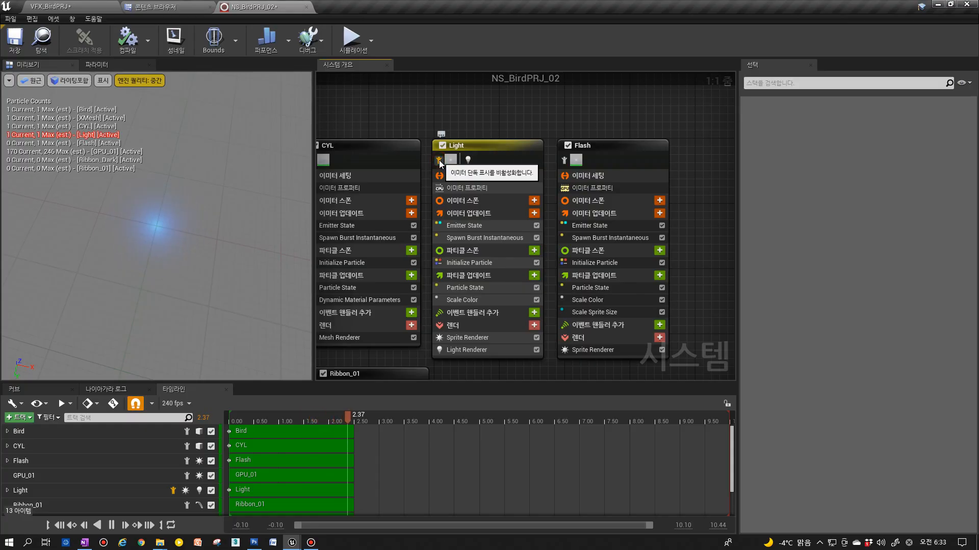
pyautogui.click(439, 160)
pyautogui.click(564, 160)
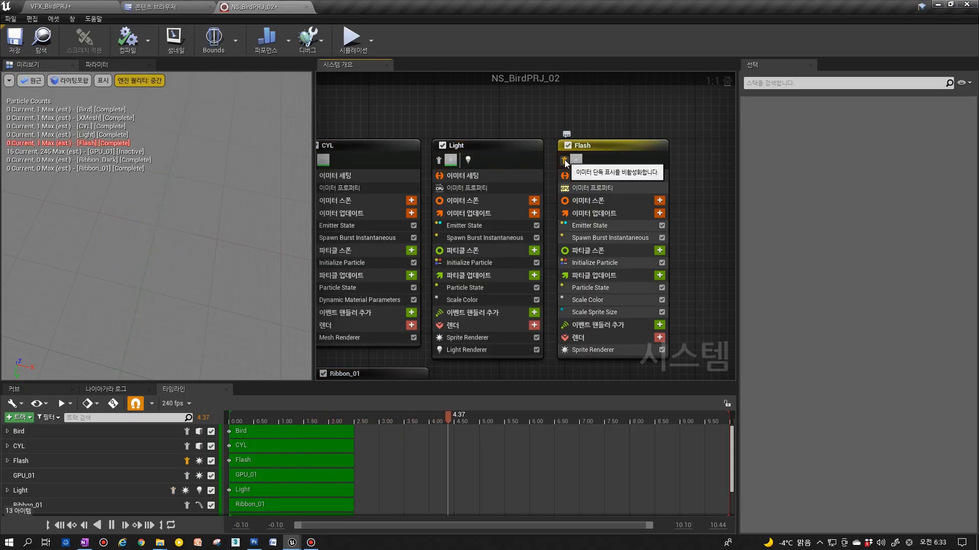
pyautogui.click(564, 160)
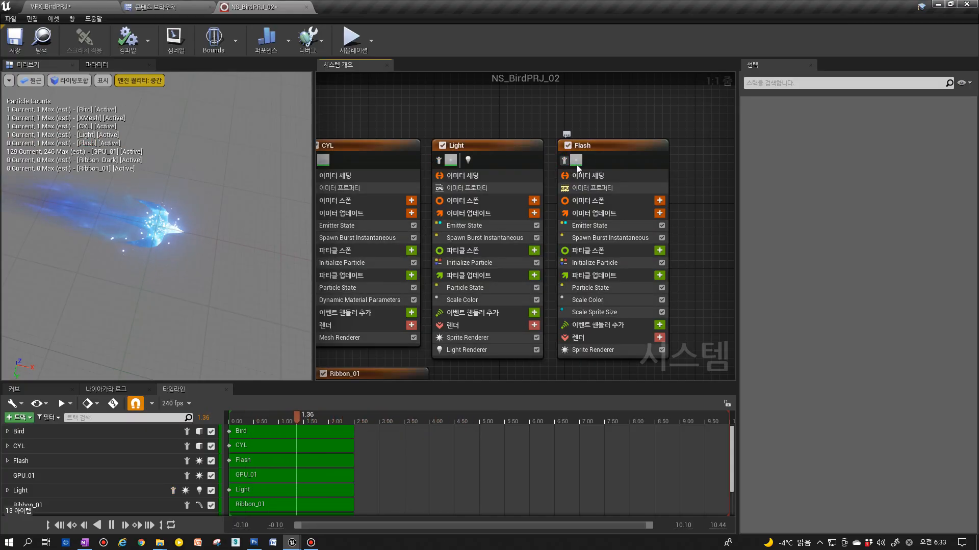
# Turn off Local Space for the Flash emitter and set its Sim Target to CPUSim.
pyautogui.click(611, 187)
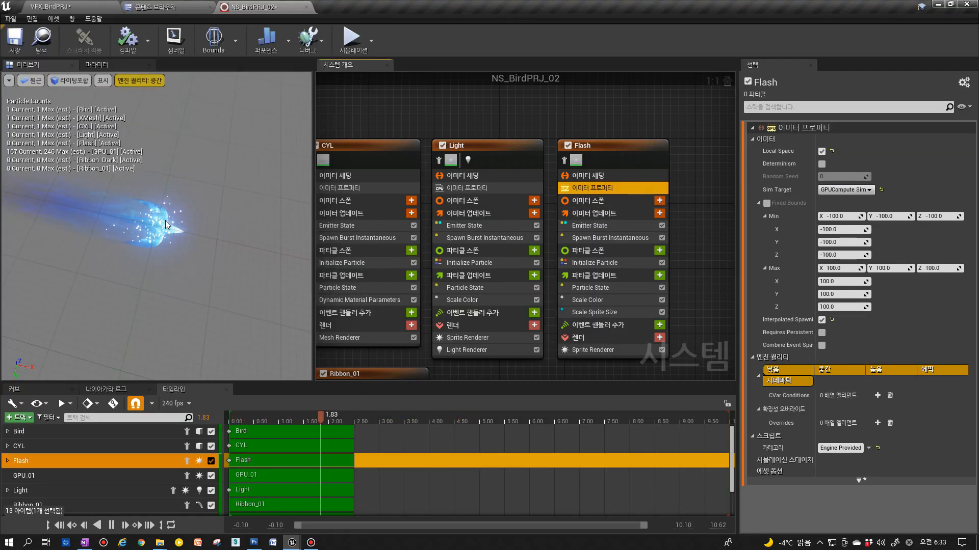
pyautogui.moveTo(168, 240); pyautogui.dragTo(165, 223)
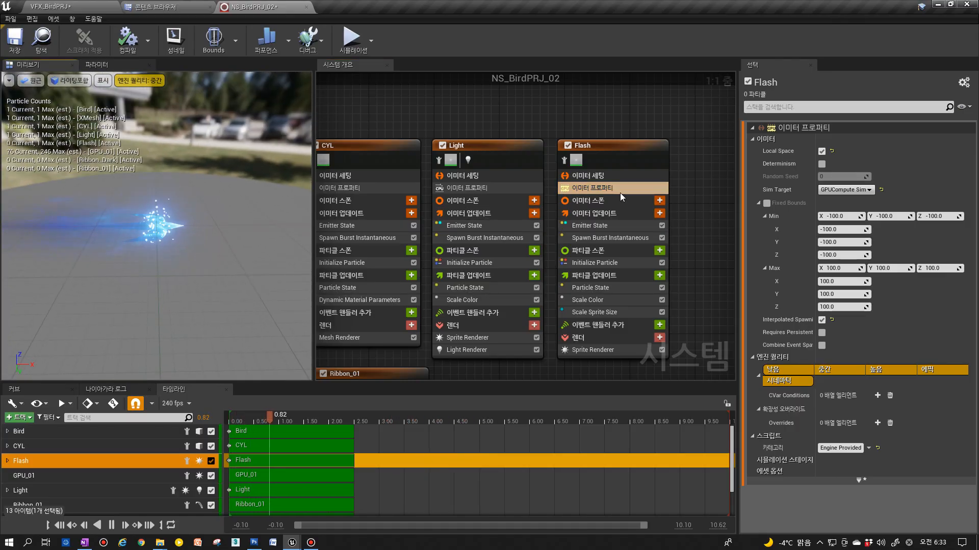
pyautogui.click(625, 177)
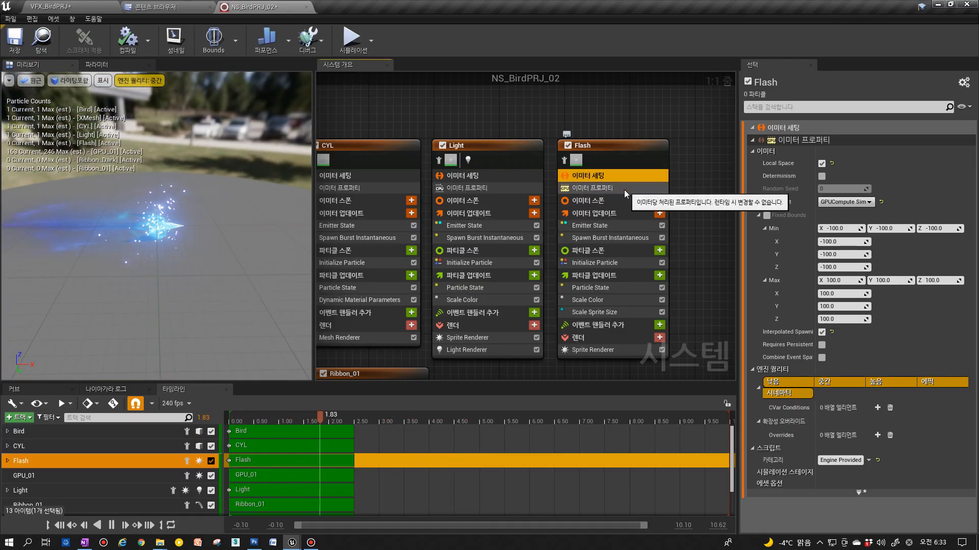
pyautogui.click(821, 163)
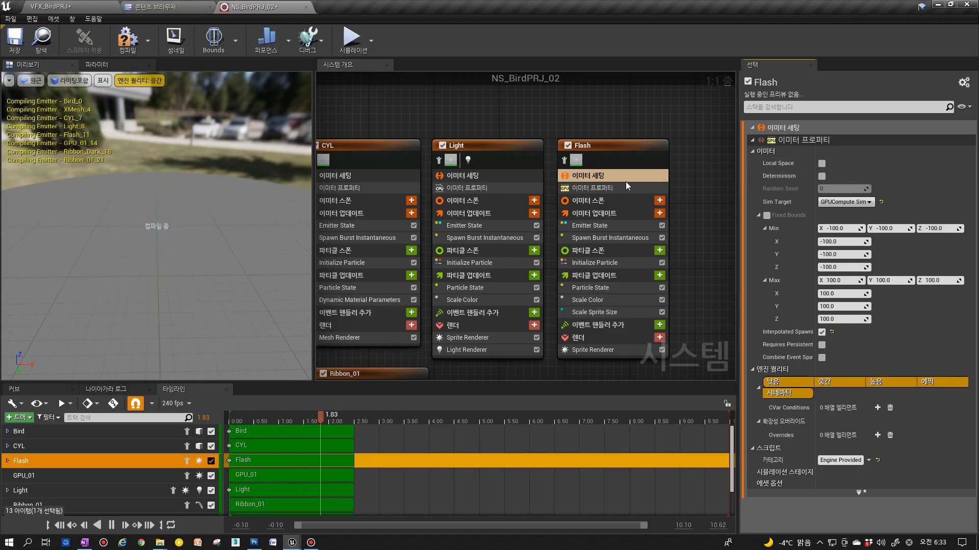
pyautogui.click(592, 190)
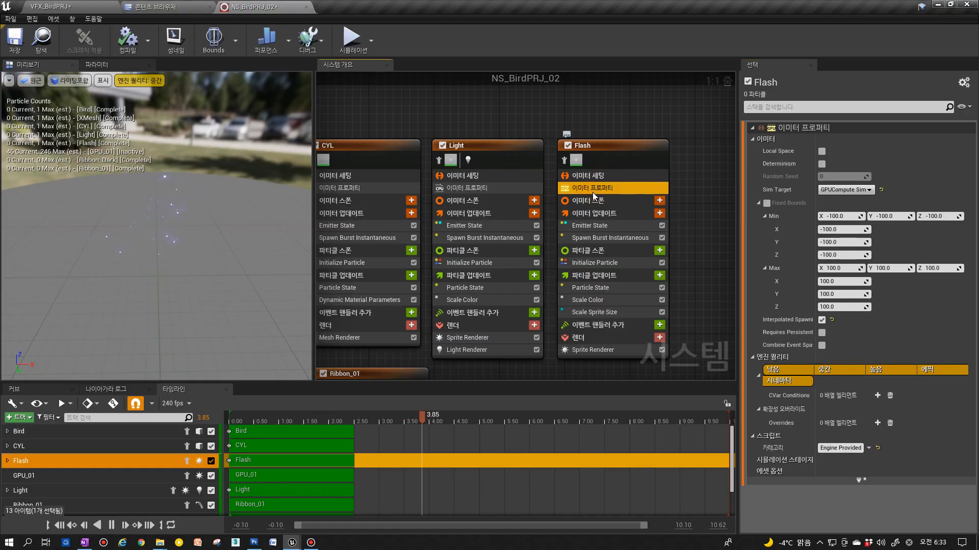
pyautogui.click(827, 190)
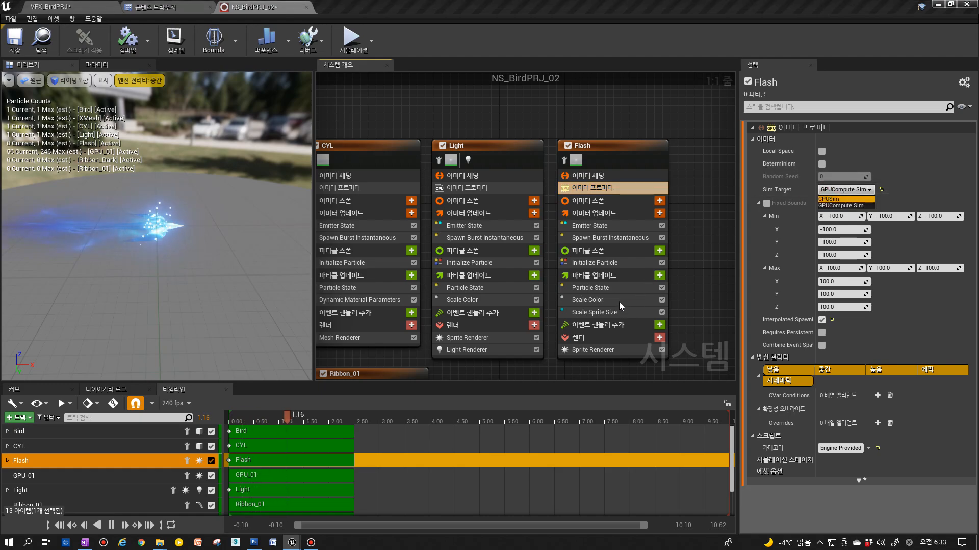
# Add a Light Renderer to the Flash emitter.
pyautogui.click(505, 352)
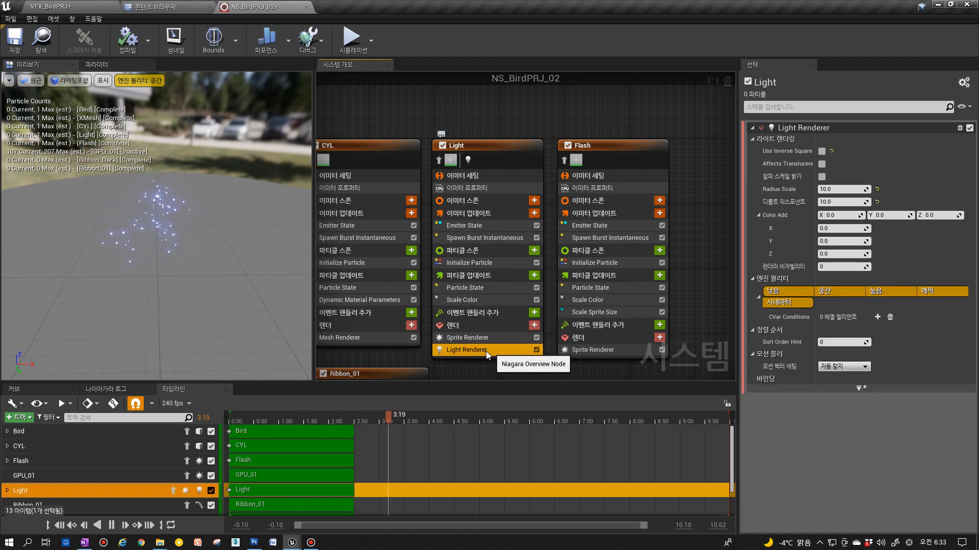
pyautogui.click(655, 350)
pyautogui.click(659, 337)
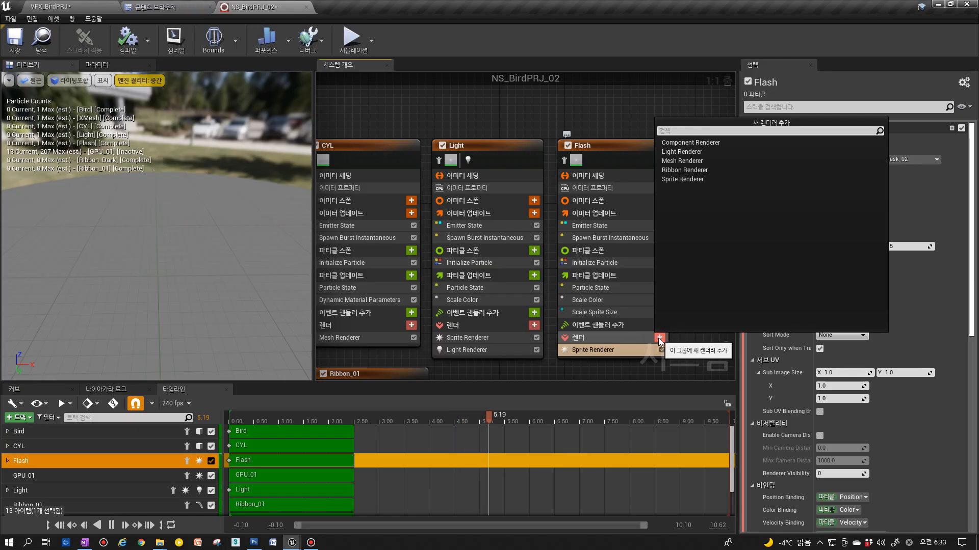
pyautogui.write('l')
pyautogui.press('Return')
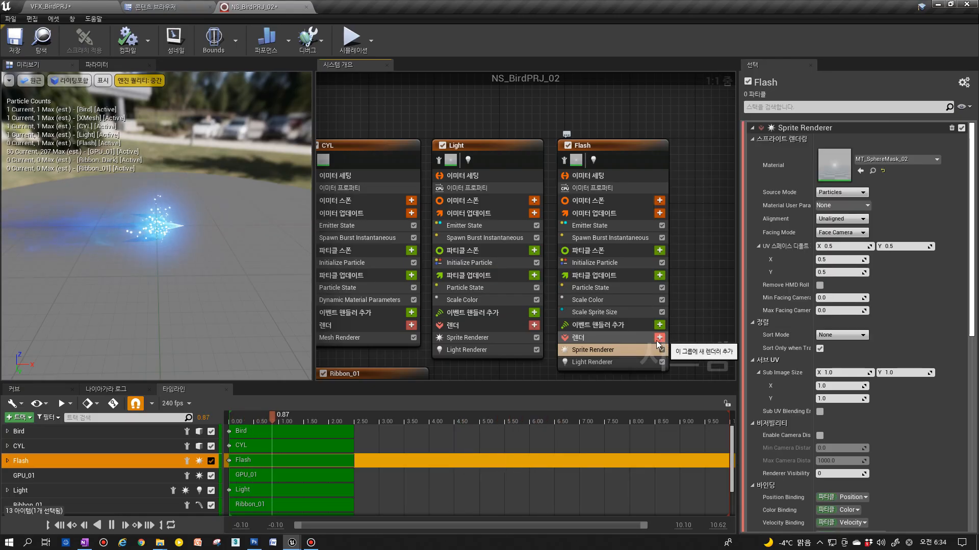
pyautogui.click(615, 149)
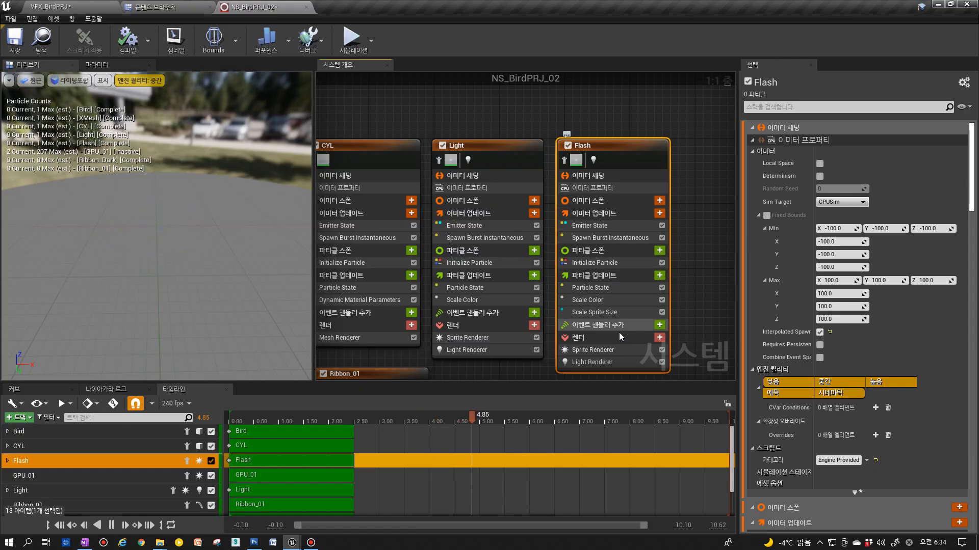
# Set the Light emitter's Light Renderer to a Radius Scale of 5.0 and a default exponent of 5.0.
pyautogui.click(510, 347)
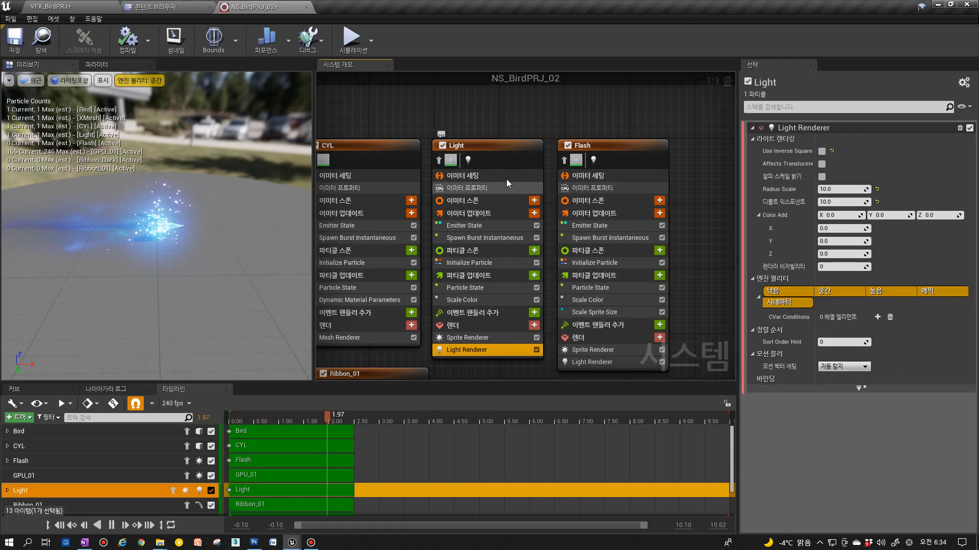
pyautogui.click(848, 190)
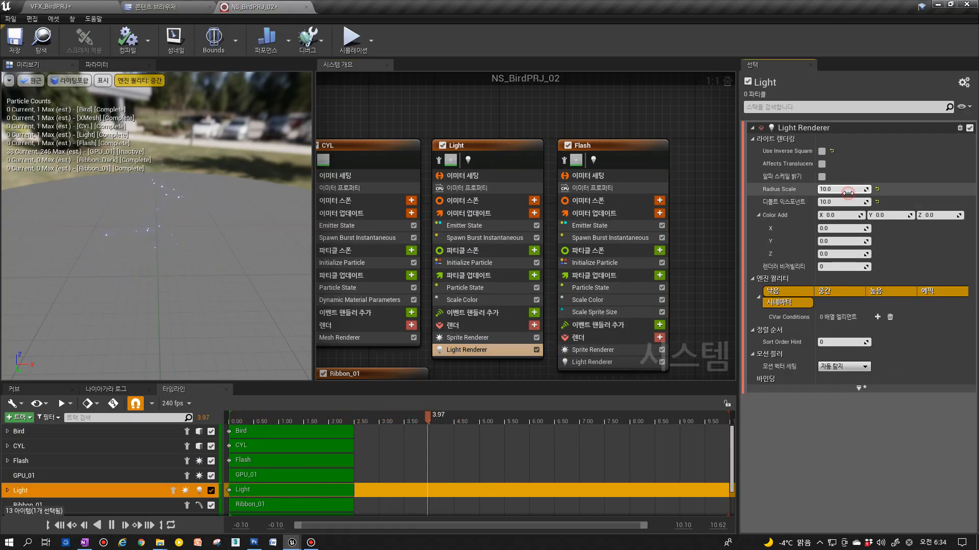
pyautogui.write('5')
pyautogui.click(843, 203)
pyautogui.write('5')
pyautogui.press('Return')
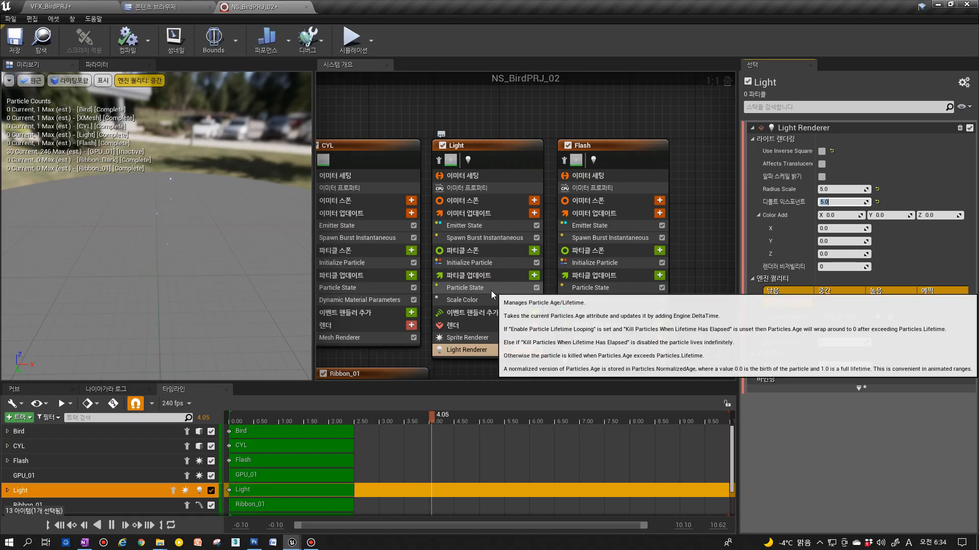
# Set the Light emitter's Scale Color RGB values to Y 0.5 and Z 2.5.
pyautogui.click(484, 302)
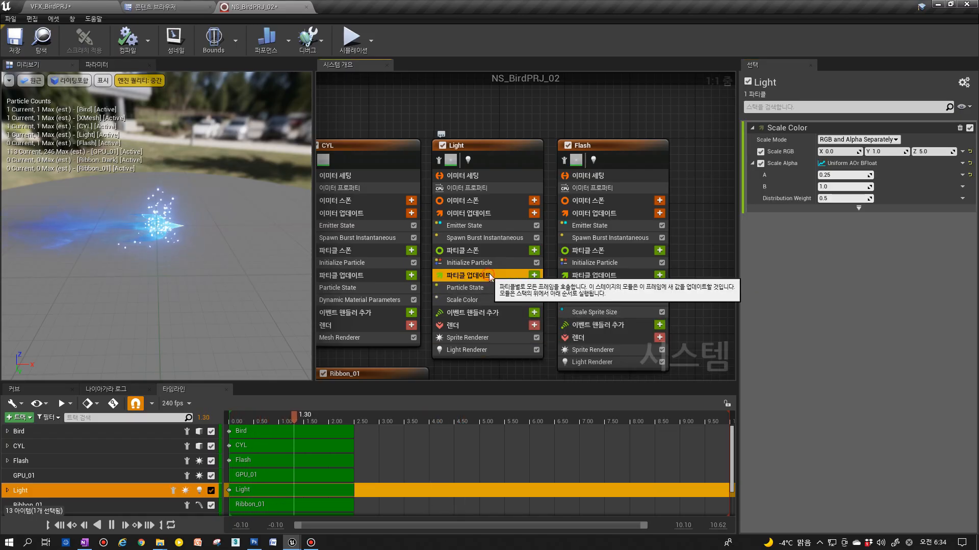
pyautogui.click(485, 288)
pyautogui.click(494, 242)
pyautogui.click(484, 302)
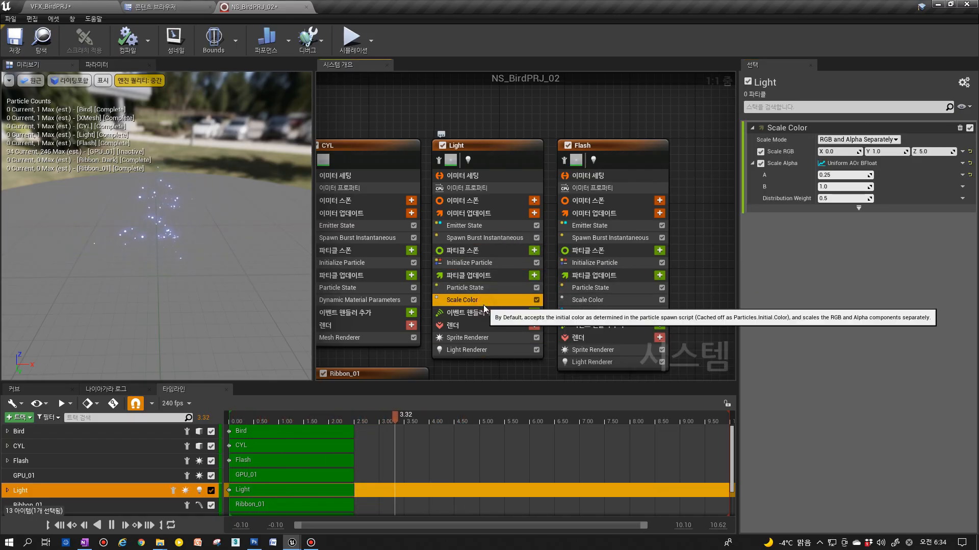
pyautogui.click(491, 262)
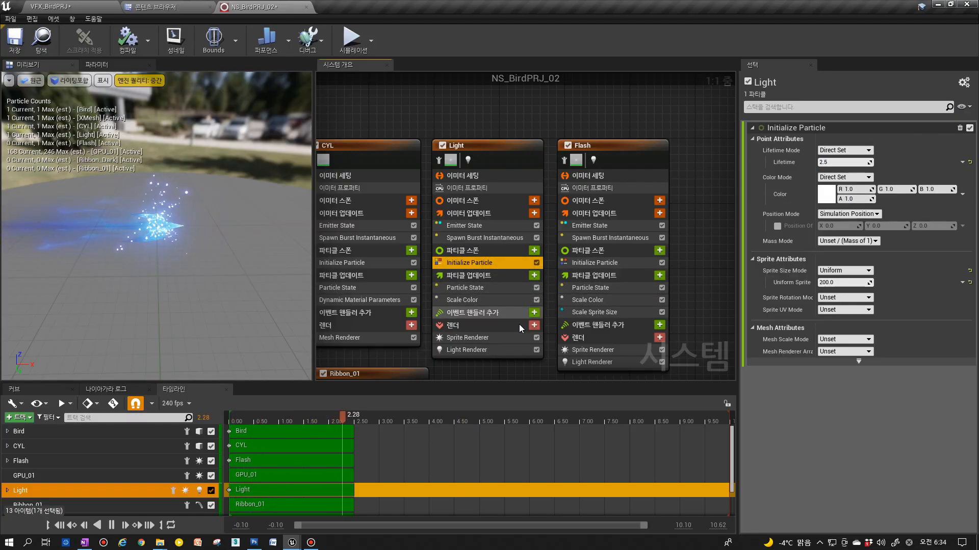
pyautogui.click(482, 300)
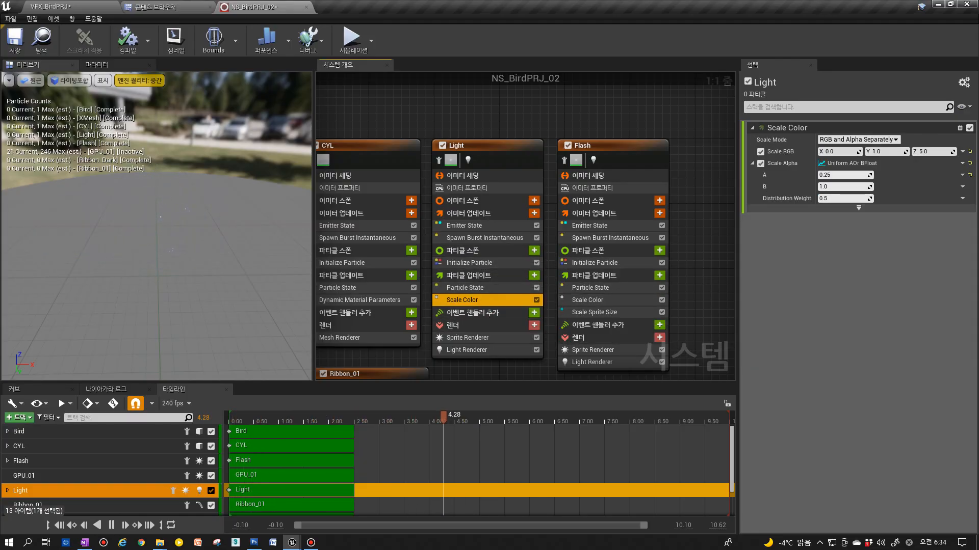
pyautogui.click(885, 152)
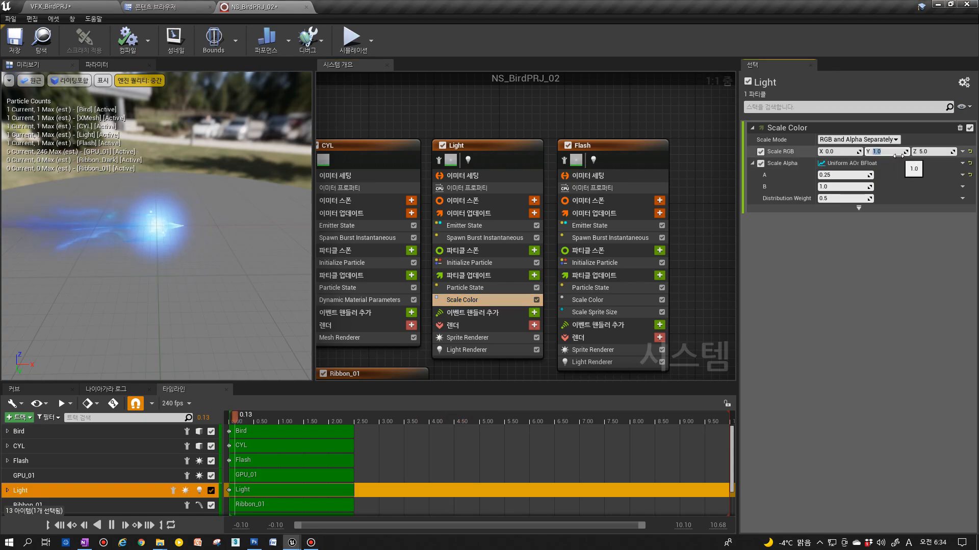
pyautogui.write('2.5')
pyautogui.press('Return')
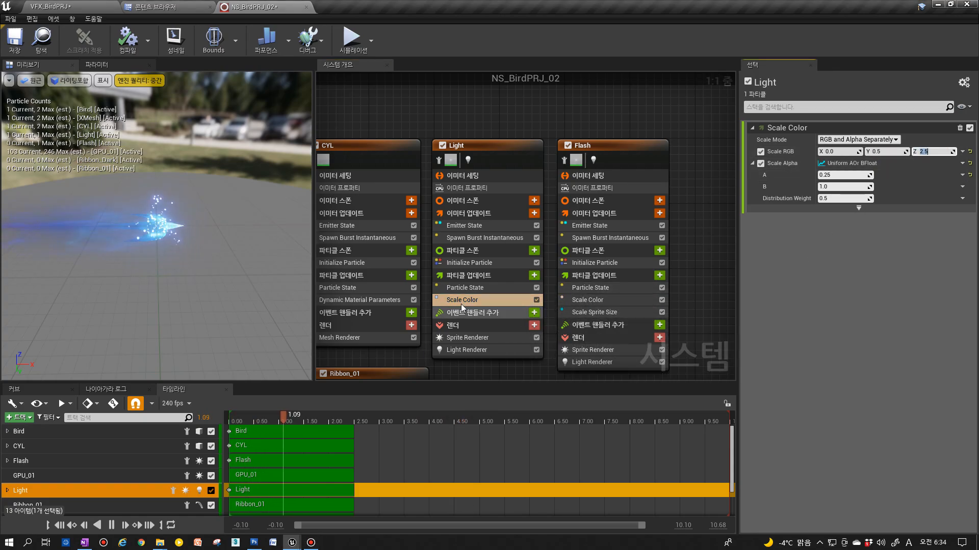
# In the Flash emitter's Light Renderer, enable alpha-scaled brightness and turn off Use Inverse Squared falloff.
pyautogui.click(616, 362)
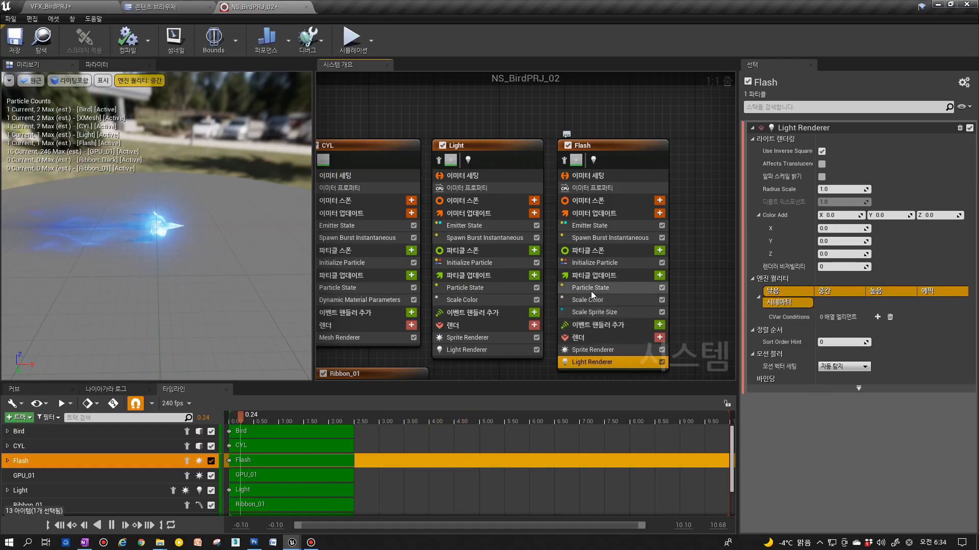
pyautogui.click(609, 300)
pyautogui.click(612, 362)
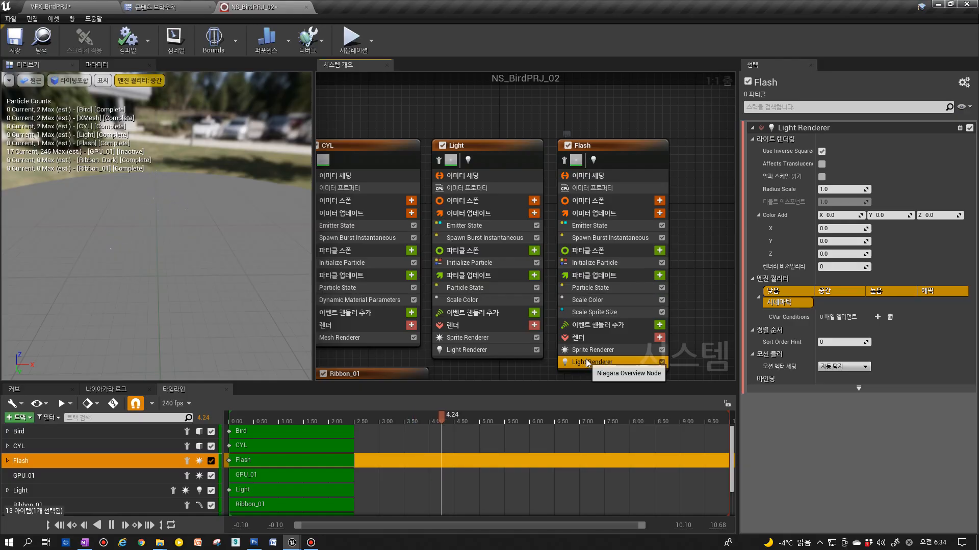
pyautogui.click(822, 177)
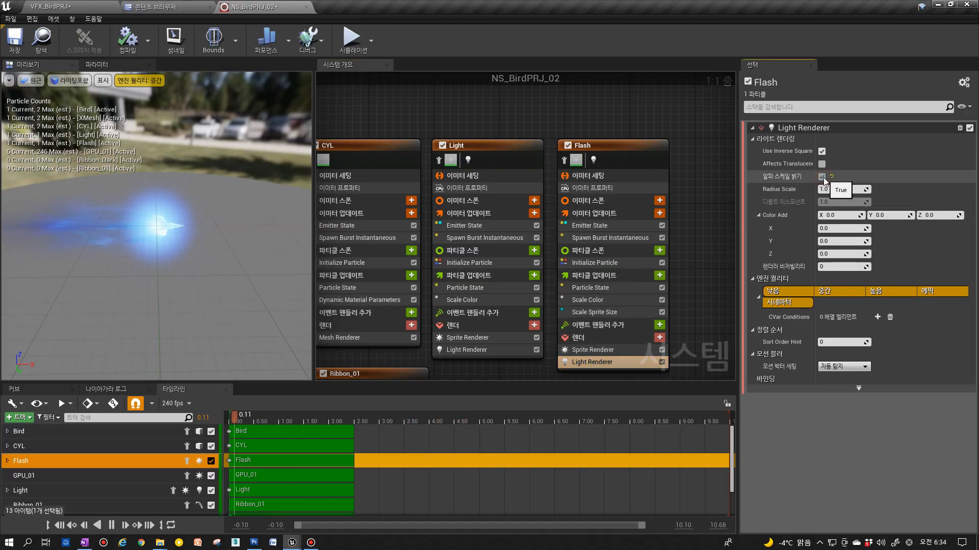
pyautogui.click(822, 151)
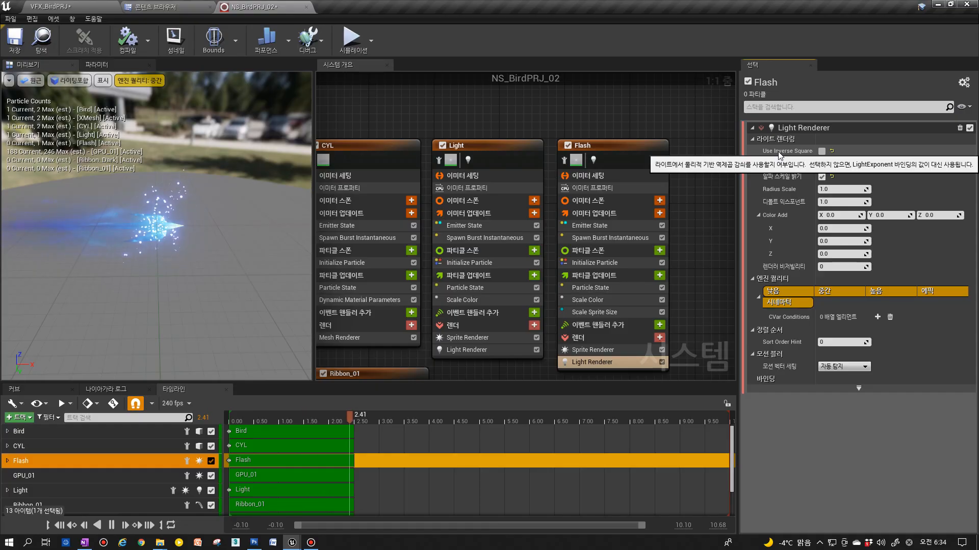
# In the Flash emitter's Initialize Particle module, set the Lifetime Mode to Direct Set with a Lifetime of 0.25.
pyautogui.click(571, 352)
pyautogui.click(606, 300)
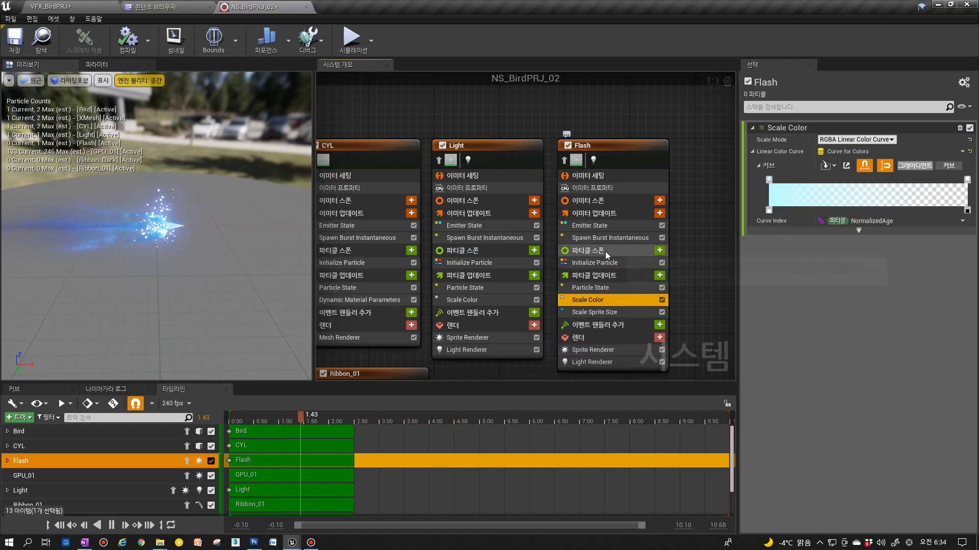
pyautogui.click(591, 288)
pyautogui.click(605, 263)
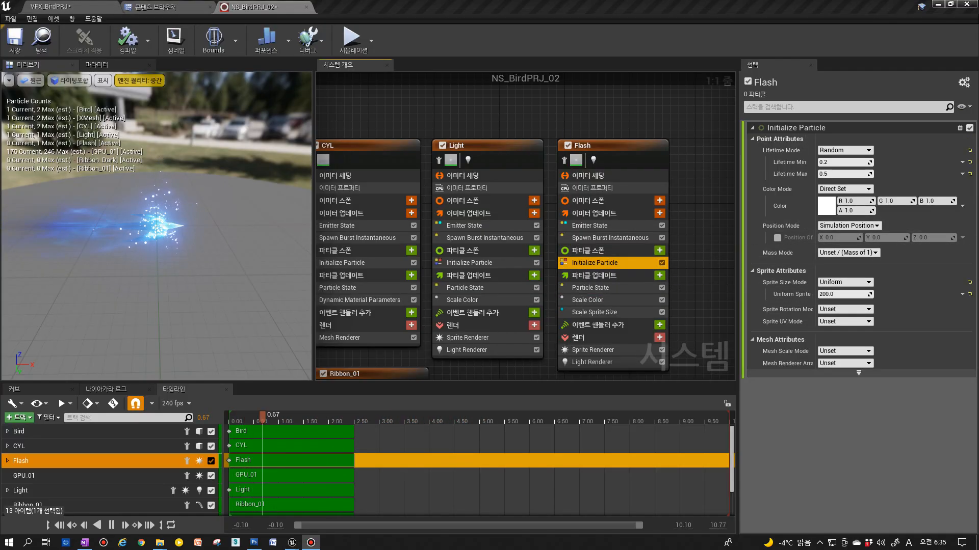
pyautogui.click(579, 287)
pyautogui.click(595, 262)
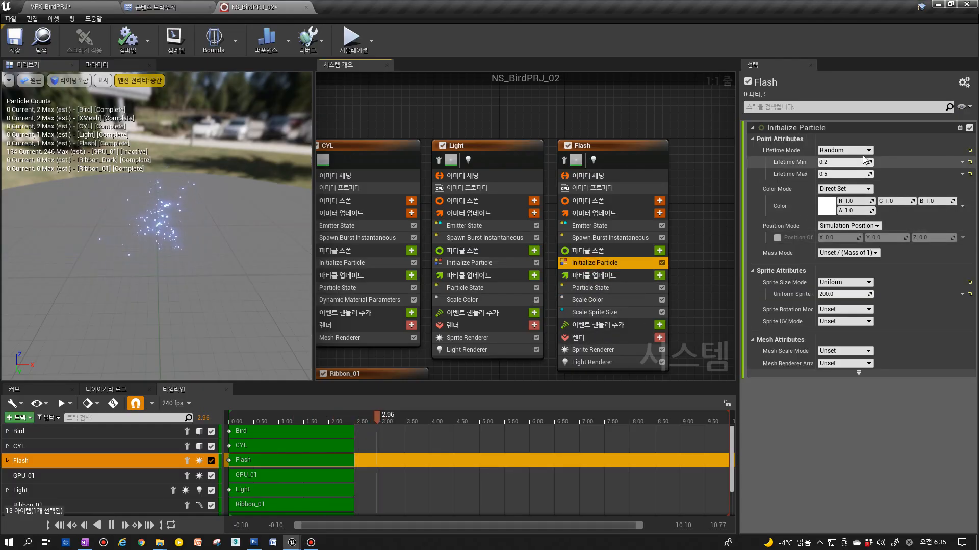
pyautogui.click(836, 159)
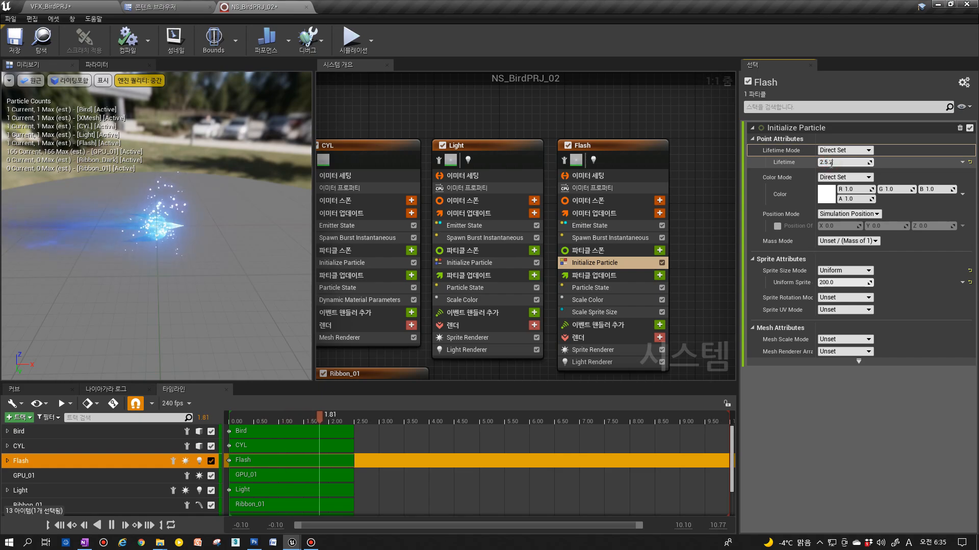
pyautogui.write('0.25')
pyautogui.press('Return')
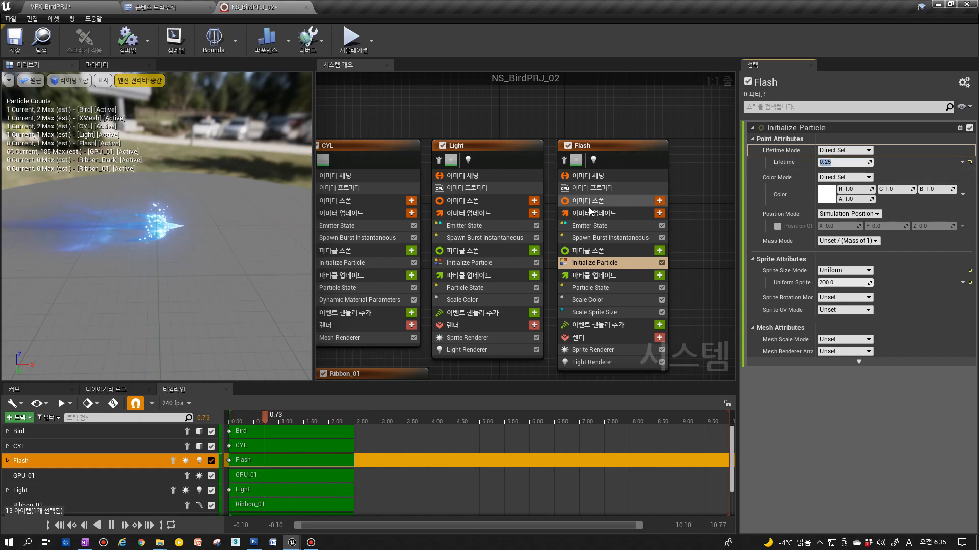
# Isolate the Flash emitter to check it alone in the SQ_BirdPRJ sequence, and turn the isolation back off.
pyautogui.click(565, 160)
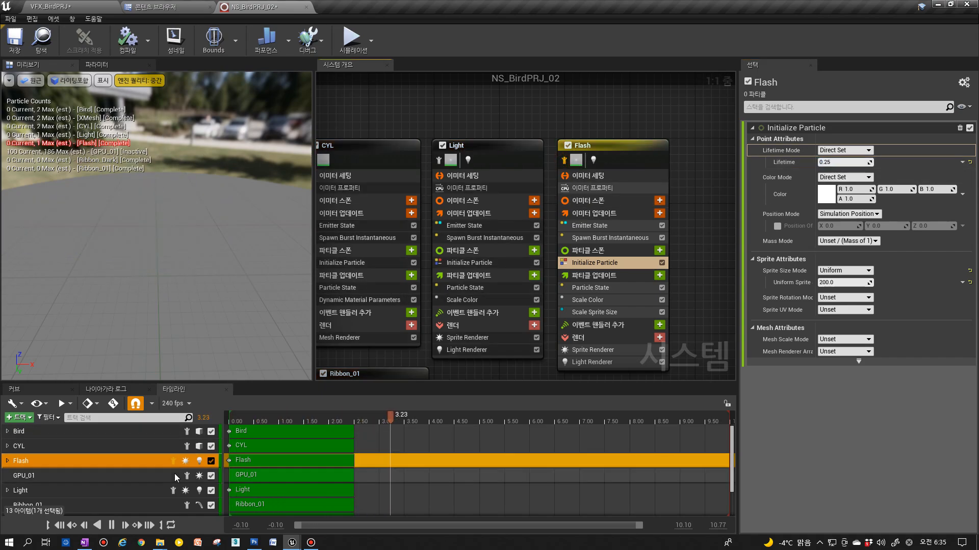
pyautogui.click(113, 525)
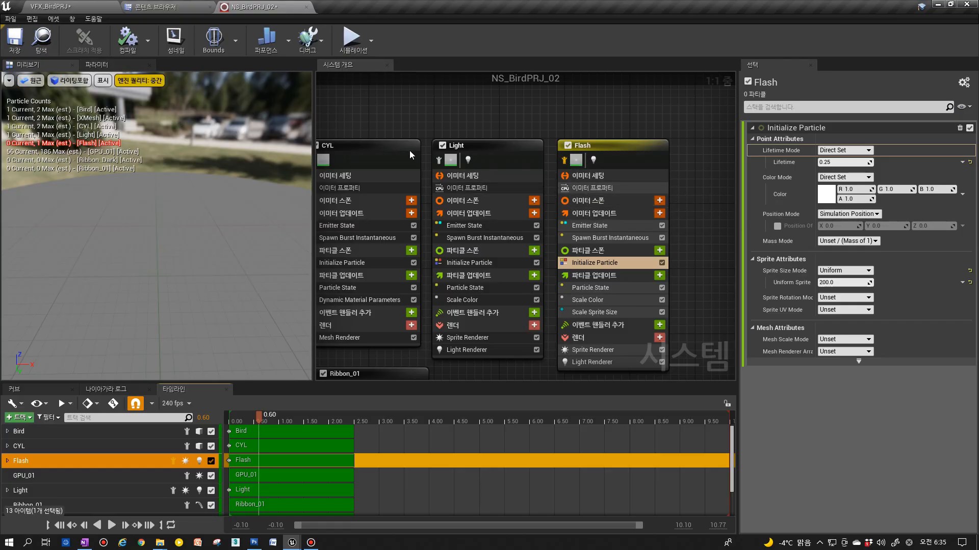
pyautogui.click(73, 10)
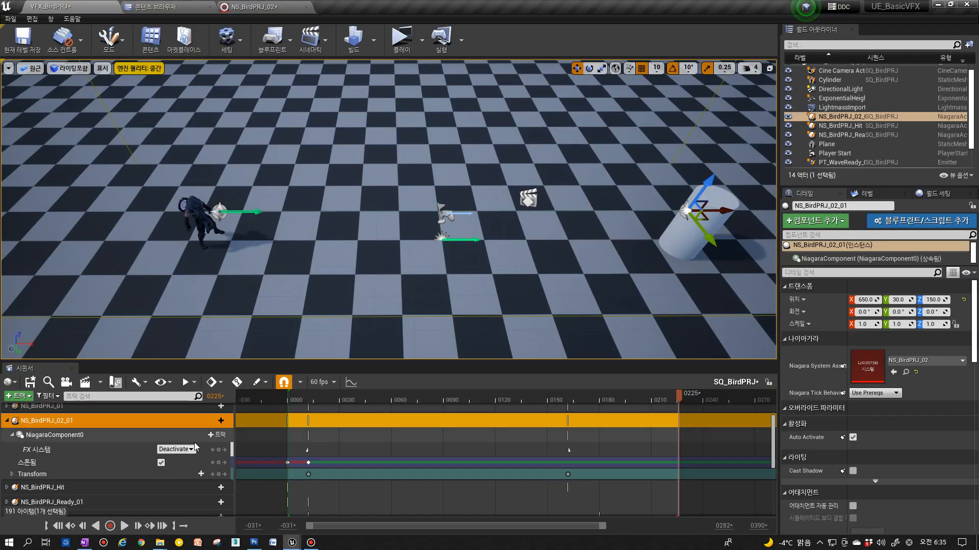
pyautogui.click(124, 526)
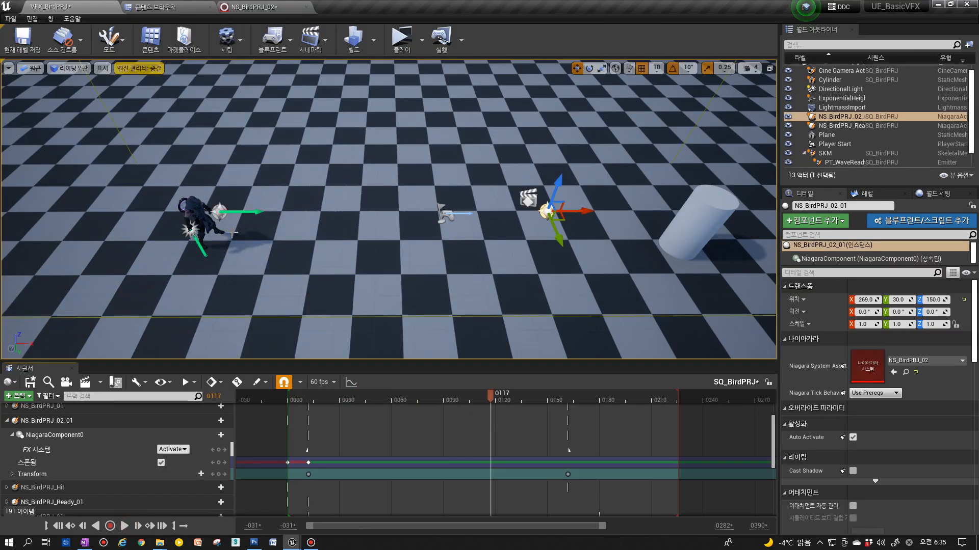
pyautogui.click(239, 6)
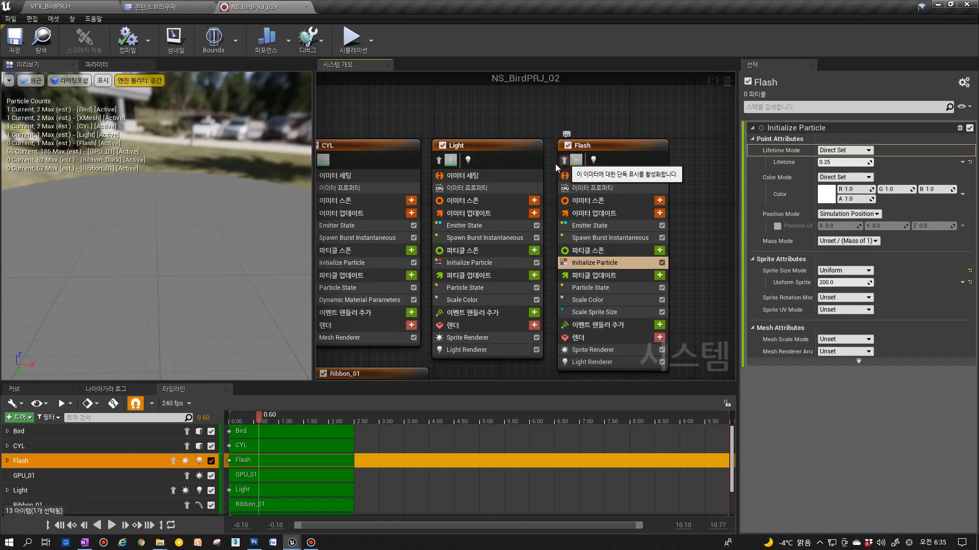
# Play the SQ_BirdPRJ sequence with all emitters shown and pause at frame 182 to inspect the projectile's lighting.
pyautogui.click(71, 5)
pyautogui.click(125, 527)
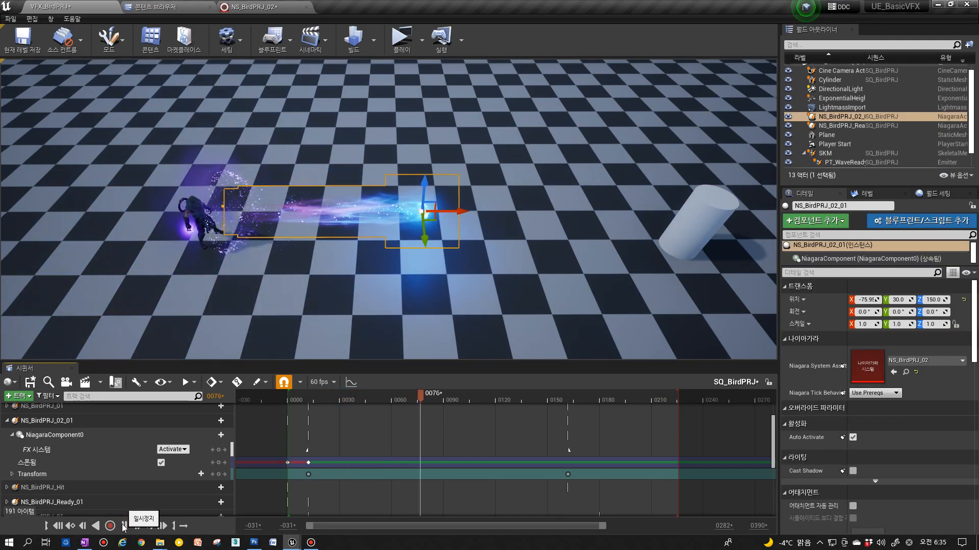
pyautogui.click(123, 528)
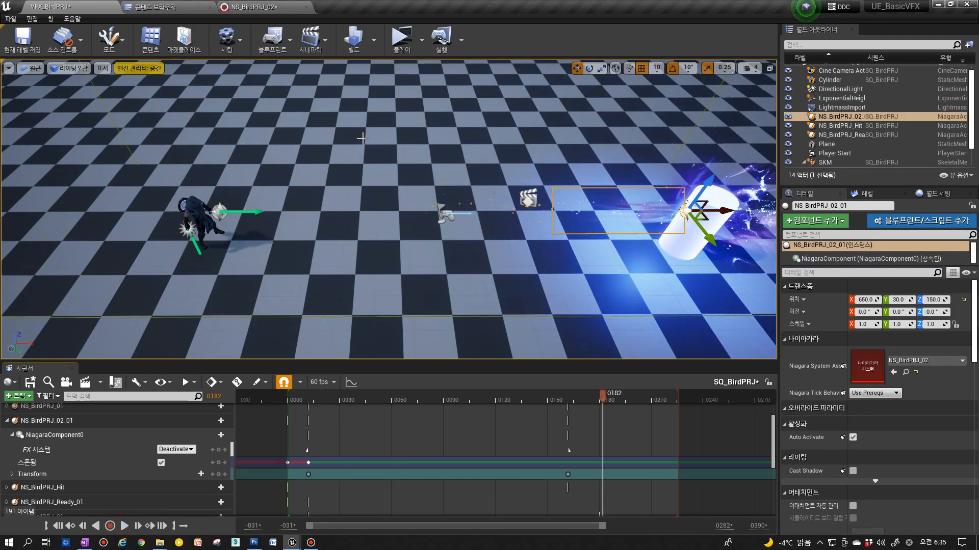
# Enable alpha-scaled brightness in the Light emitter's Light Renderer.
pyautogui.click(278, 7)
pyautogui.click(479, 147)
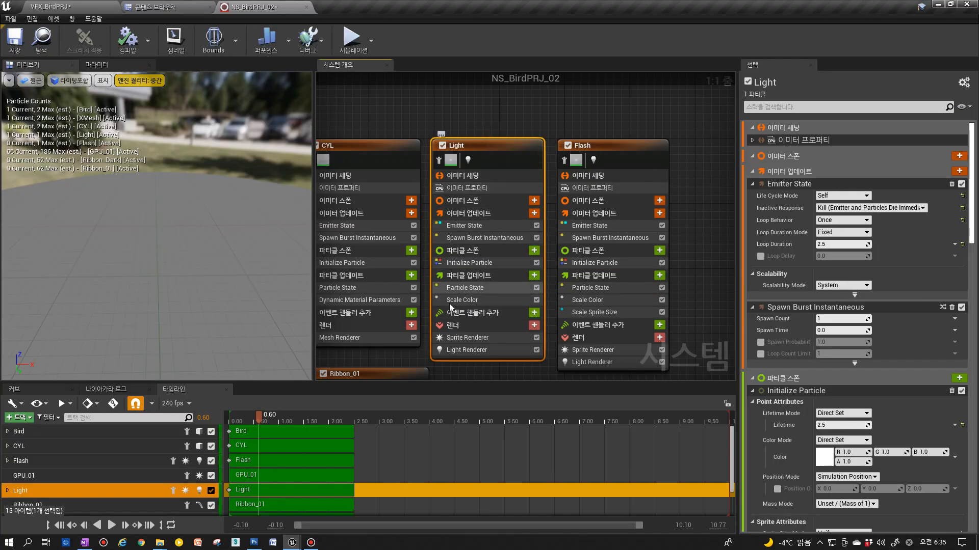
pyautogui.click(466, 349)
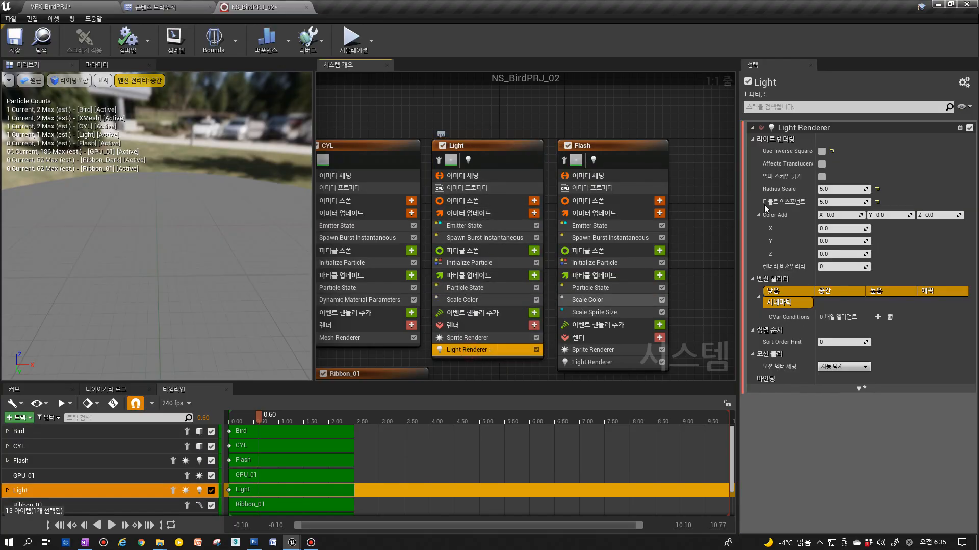
pyautogui.click(821, 178)
# Save NS_BirdPRJ_02 and review the projectile's lights in the level sequence.
pyautogui.click(14, 39)
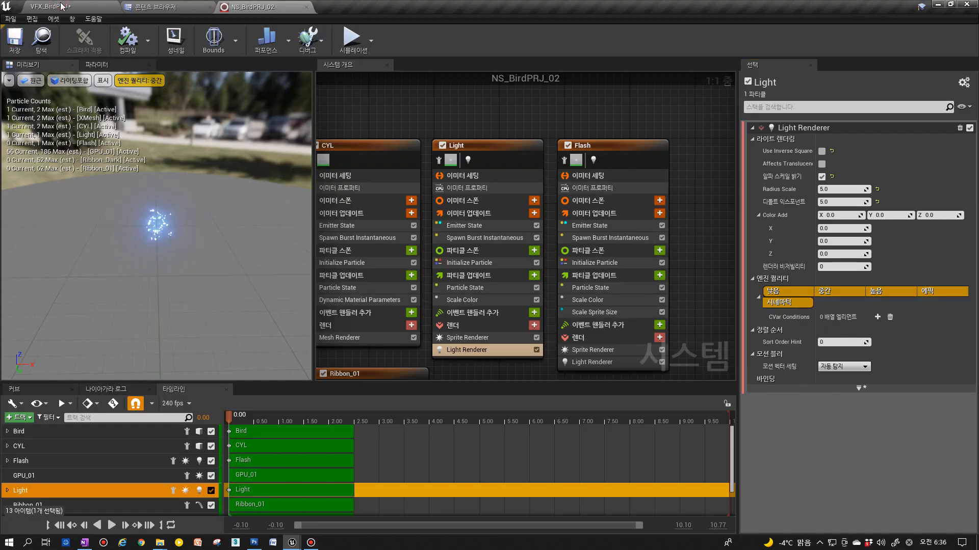
pyautogui.click(62, 6)
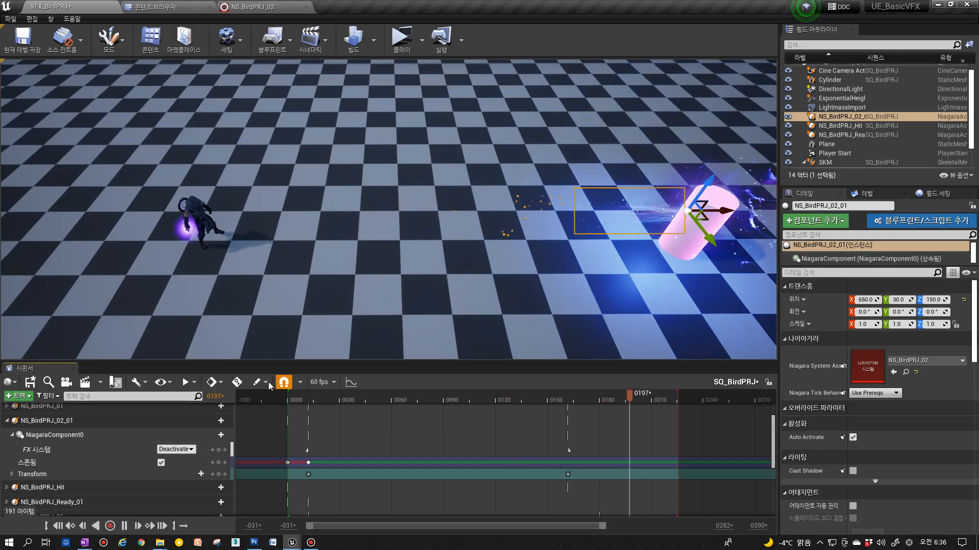
pyautogui.click(262, 6)
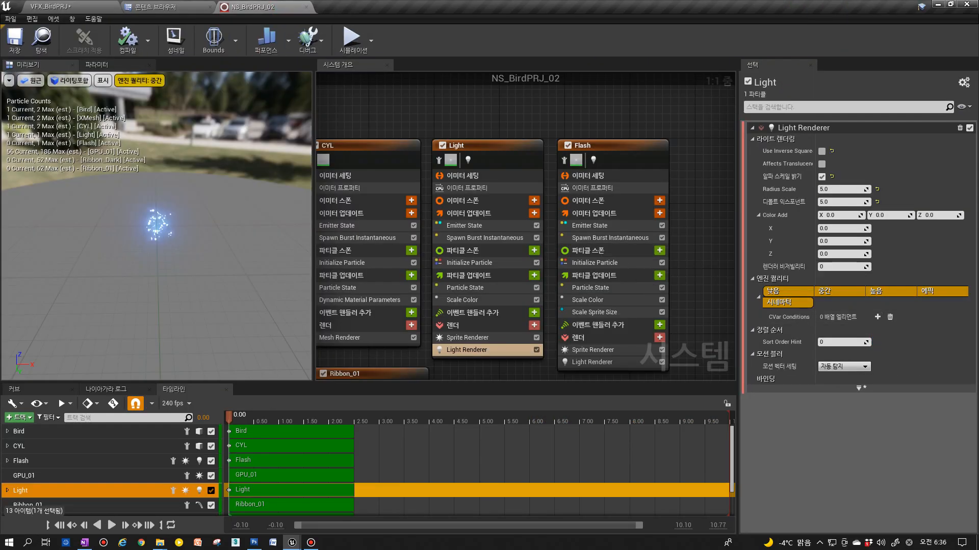
# Isolate the Bird emitter in the Niagara preview to view its mesh alone.
pyautogui.scroll(-4, 524, 357)
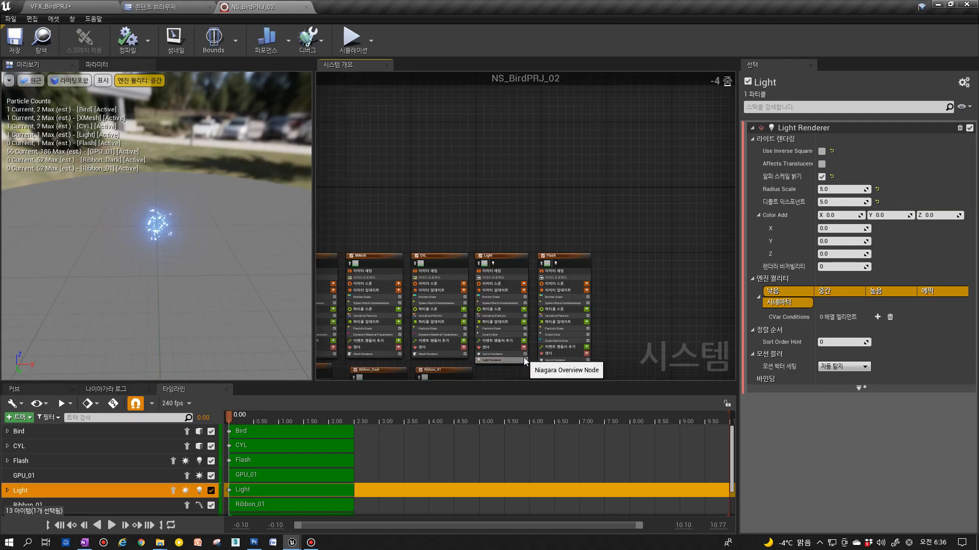
pyautogui.moveTo(430, 218); pyautogui.dragTo(628, 140, button='right')
pyautogui.scroll(2, 623, 153)
pyautogui.moveTo(622, 226); pyautogui.dragTo(588, 160, button='right')
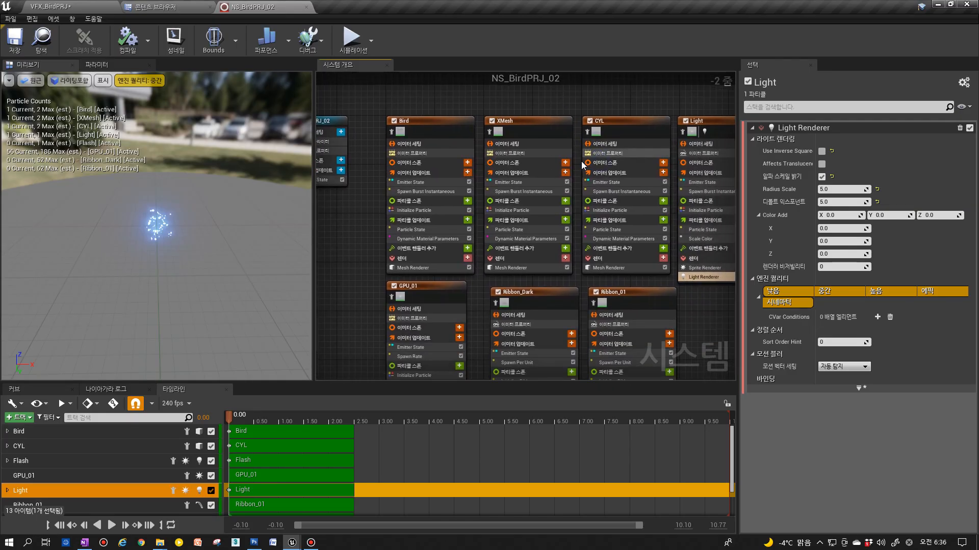
pyautogui.scroll(1, 588, 160)
pyautogui.click(363, 128)
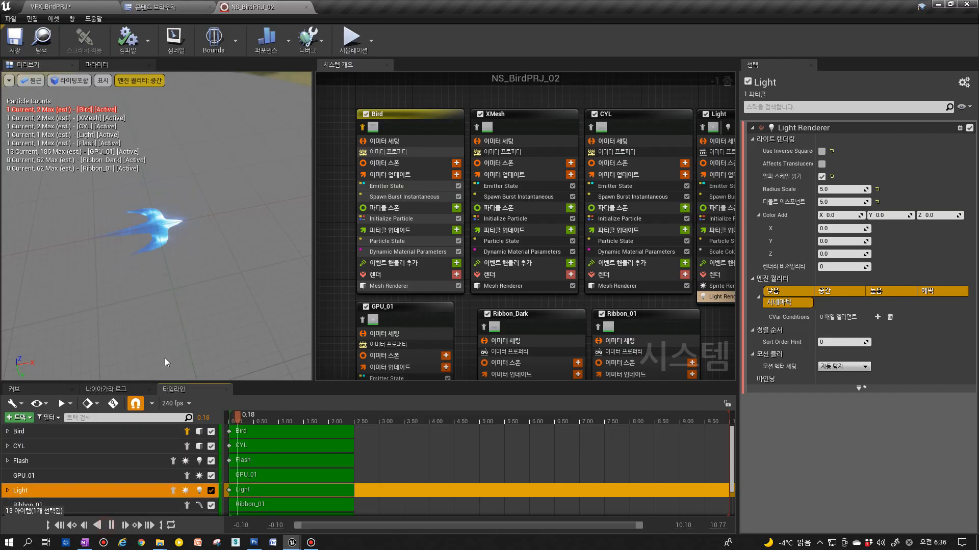
# Collapse the Bird emitter's Mesh Renderer sections from mesh rendering through bindings to examine its quality, sort order and motion blur settings.
pyautogui.click(386, 286)
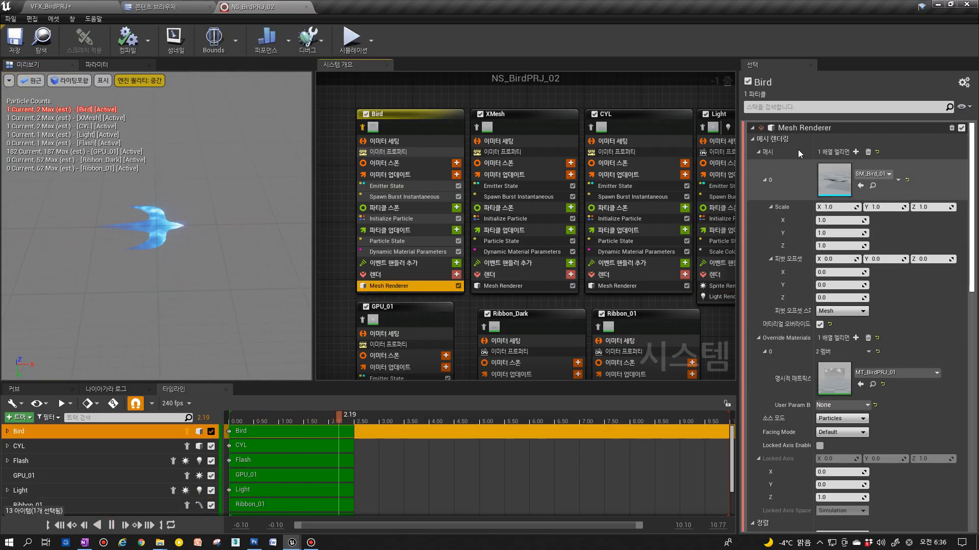
pyautogui.click(753, 139)
pyautogui.click(752, 151)
pyautogui.click(753, 161)
pyautogui.click(752, 172)
pyautogui.click(753, 184)
pyautogui.click(753, 195)
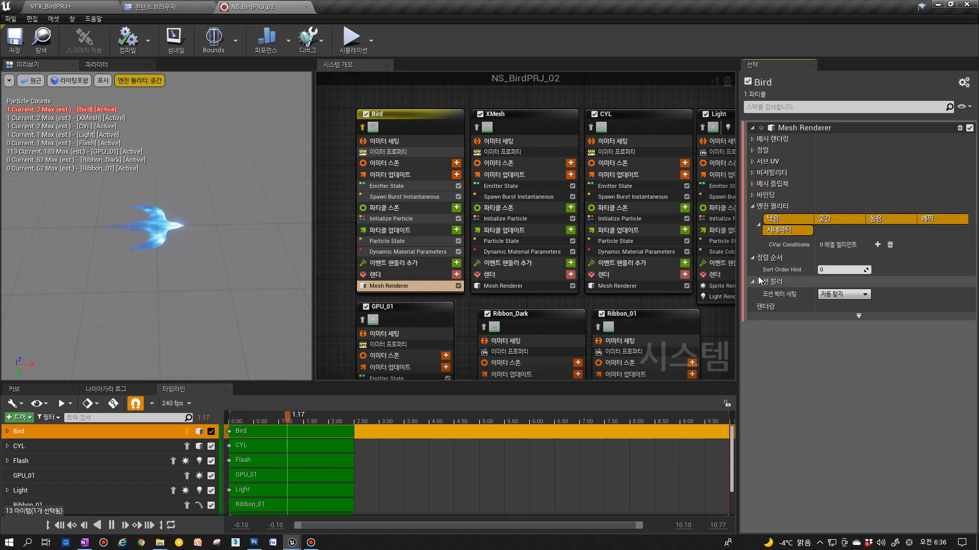
# Collapse the same sections in the XMesh emitter's Mesh Renderer and examine its quality, sort order and motion blur settings.
pyautogui.click(498, 287)
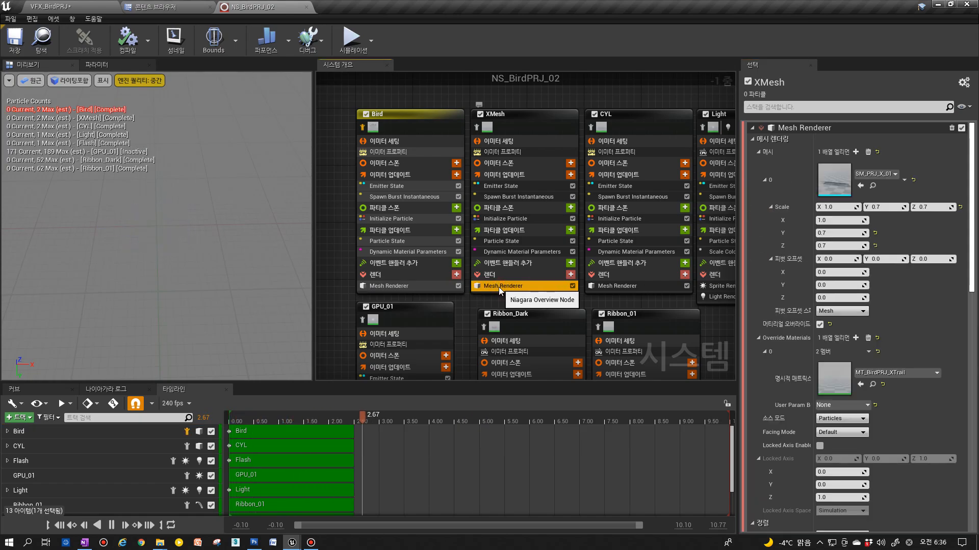
pyautogui.click(753, 139)
pyautogui.click(753, 151)
pyautogui.click(753, 162)
pyautogui.click(754, 173)
pyautogui.click(753, 184)
pyautogui.click(754, 195)
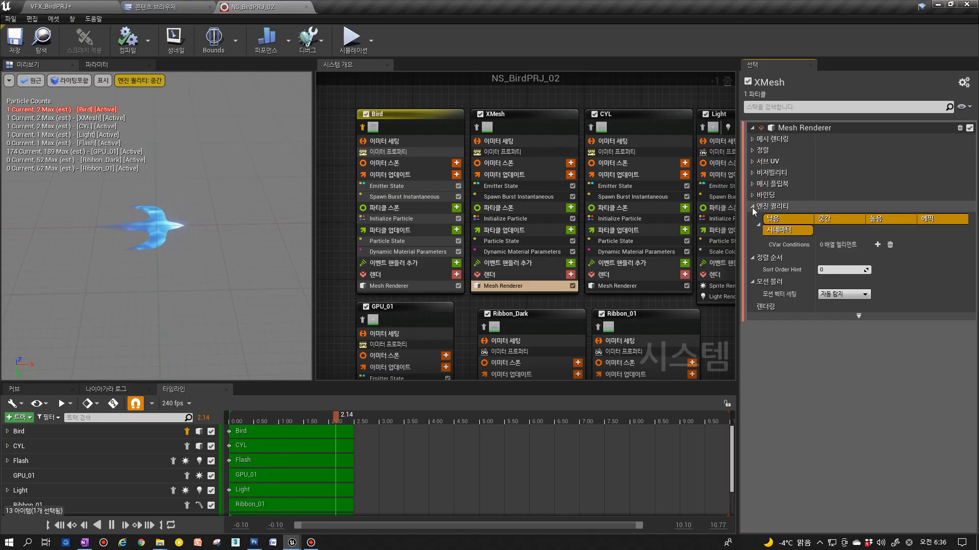
# Isolate the XMesh emitter instead of Bird and replay the simulation from the start to view its trail alone.
pyautogui.click(619, 286)
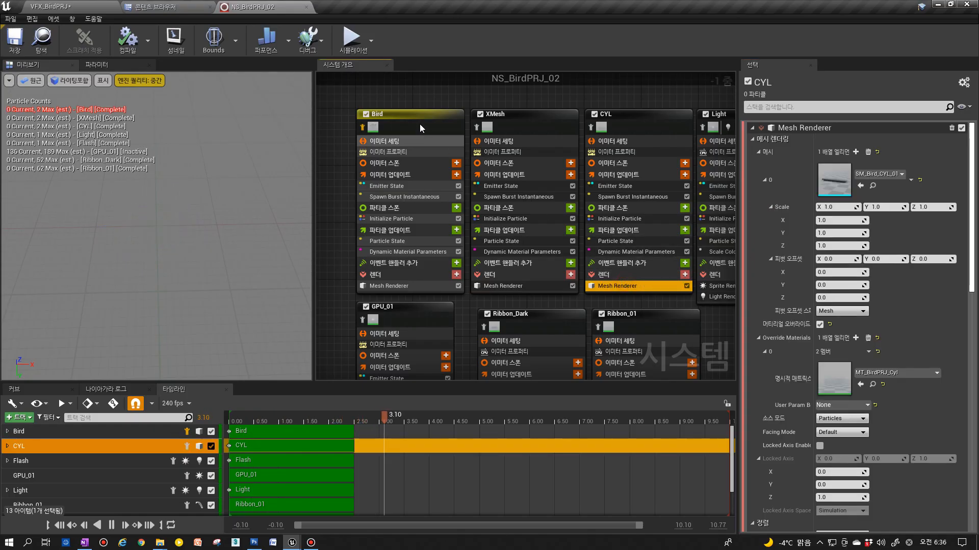
pyautogui.click(493, 115)
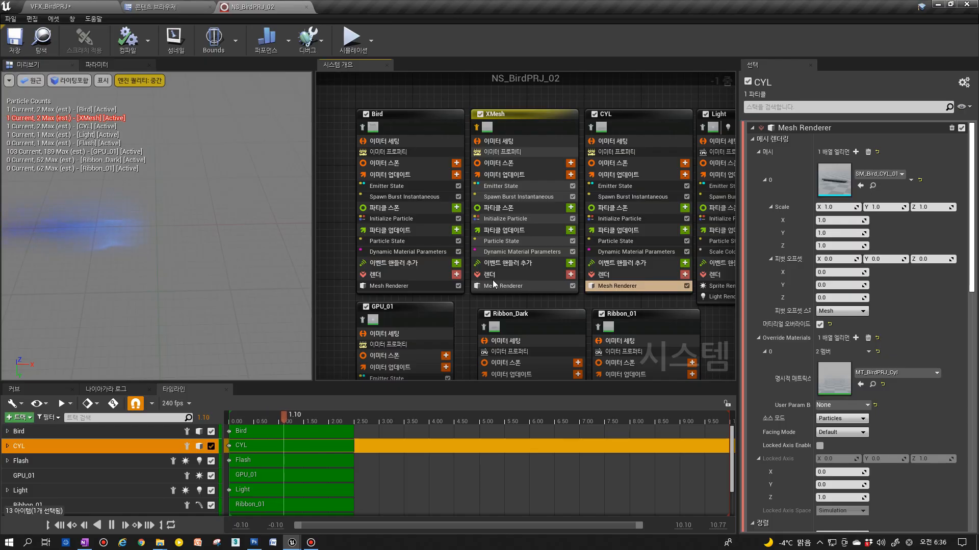
pyautogui.click(591, 128)
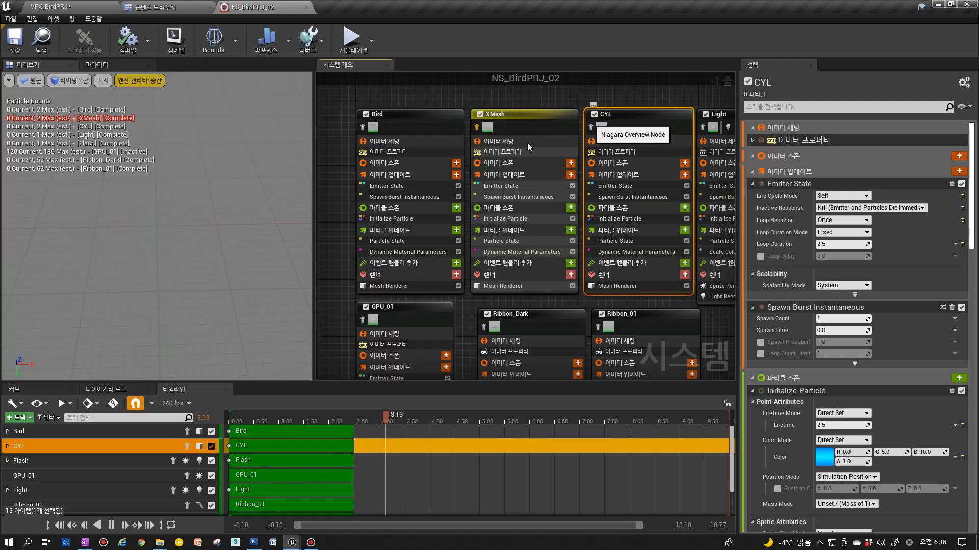
pyautogui.click(59, 525)
pyautogui.click(113, 527)
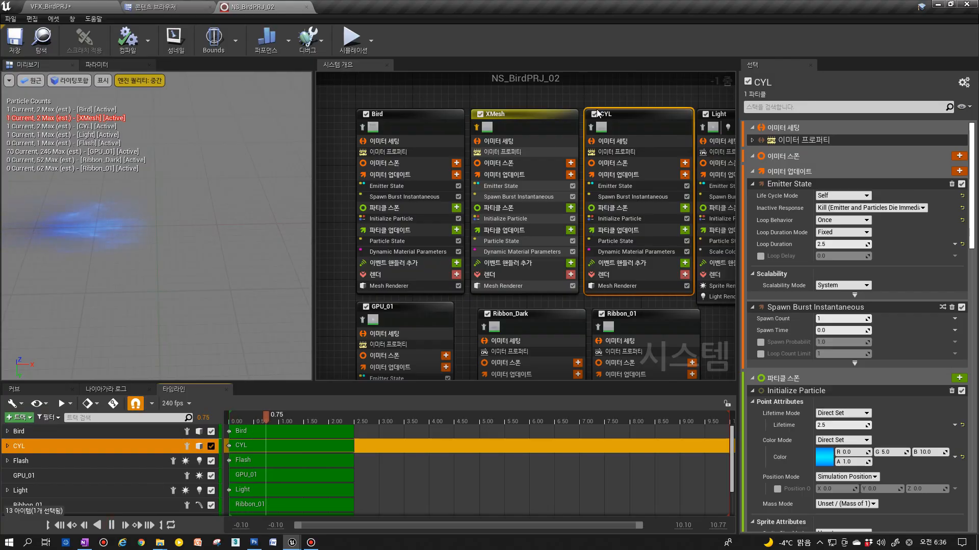
# Isolate the CYL emitter, pause the preview to inspect its mesh, and show all emitters again.
pyautogui.click(591, 128)
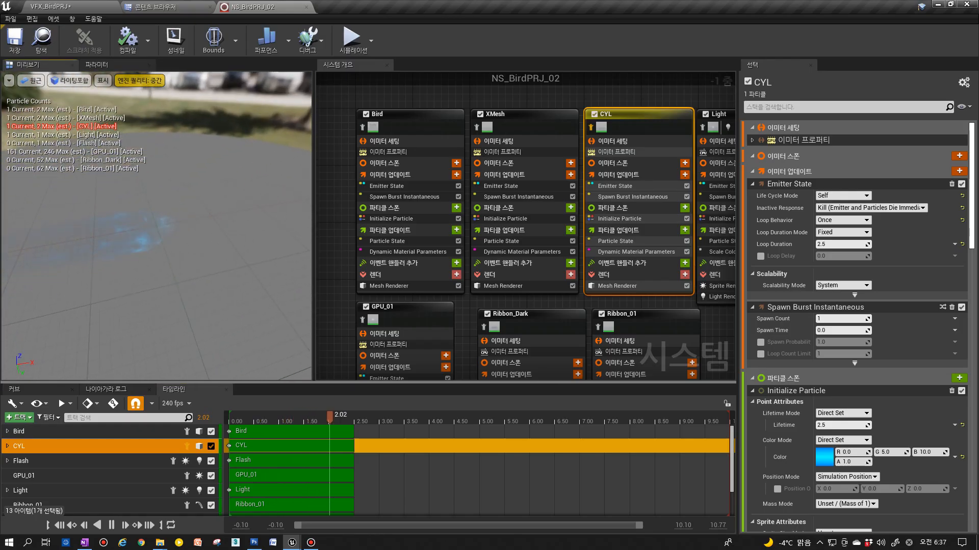
pyautogui.click(112, 526)
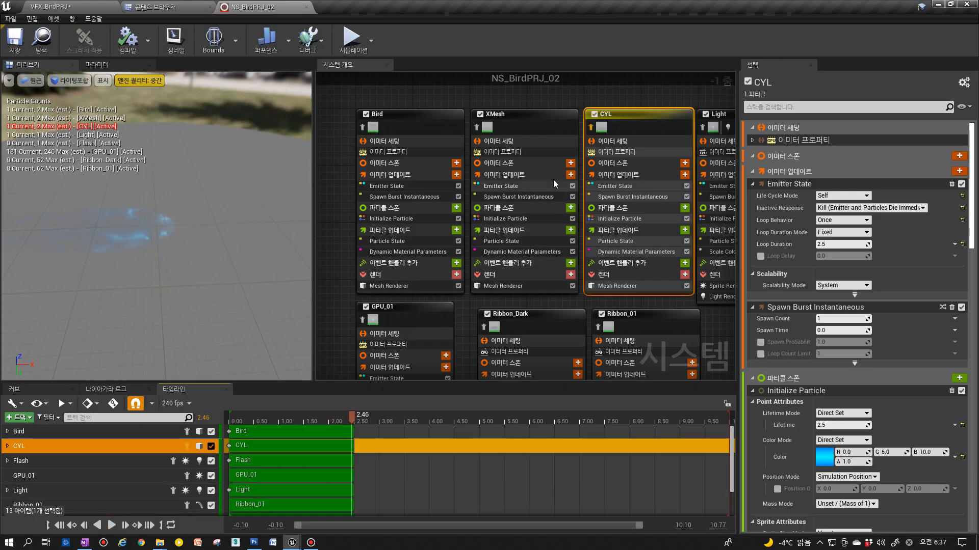
pyautogui.click(591, 127)
# Examine the Initialize Particle settings of the XMesh emitter.
pyautogui.click(497, 216)
pyautogui.click(448, 219)
pyautogui.click(515, 219)
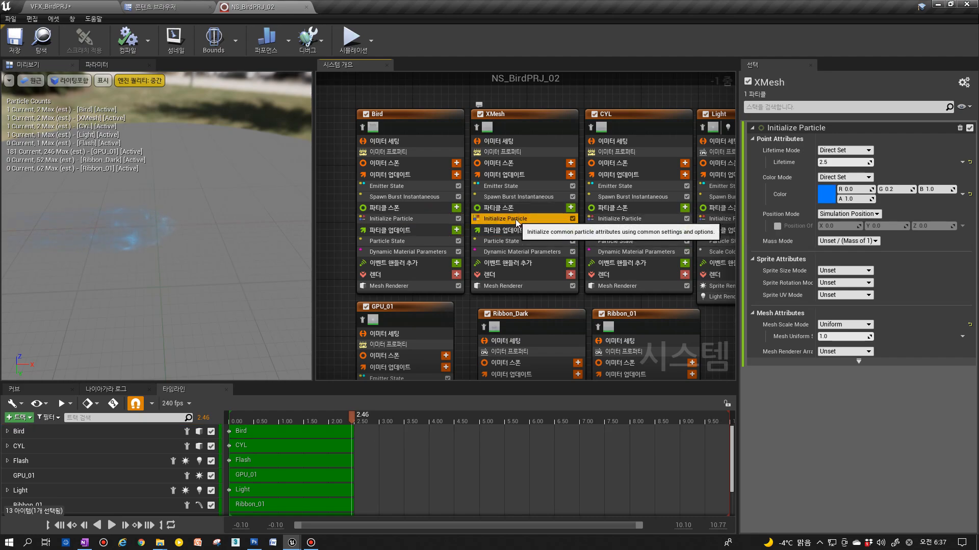
# Play the SQ_BirdPRJ sequence to review the bird in flight, pause at frame 63, and return to NS_BirdPRJ_02.
pyautogui.click(50, 7)
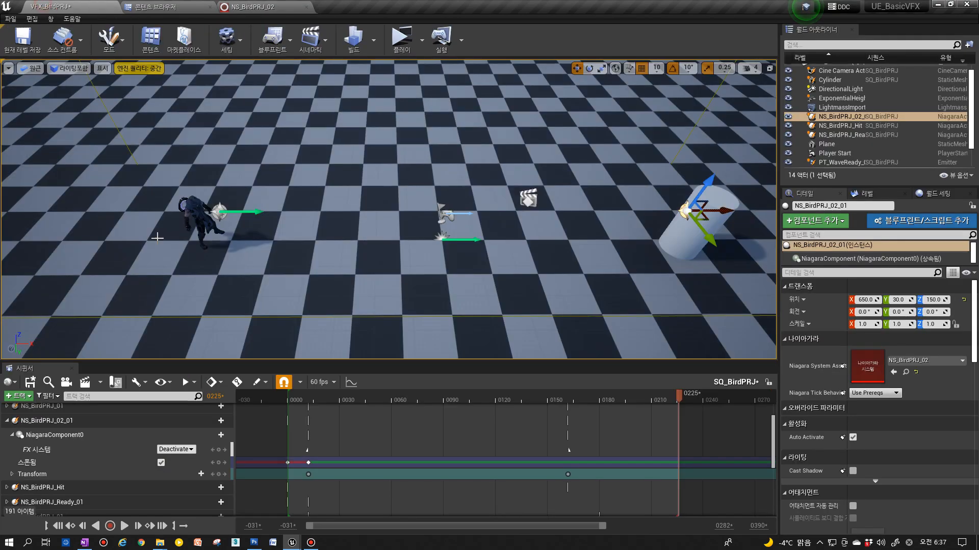
pyautogui.click(124, 526)
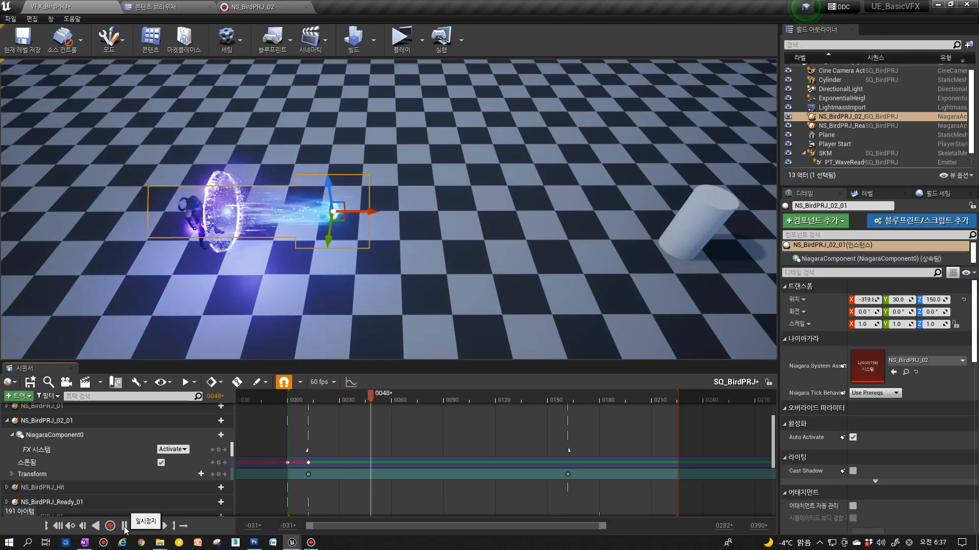
pyautogui.click(124, 525)
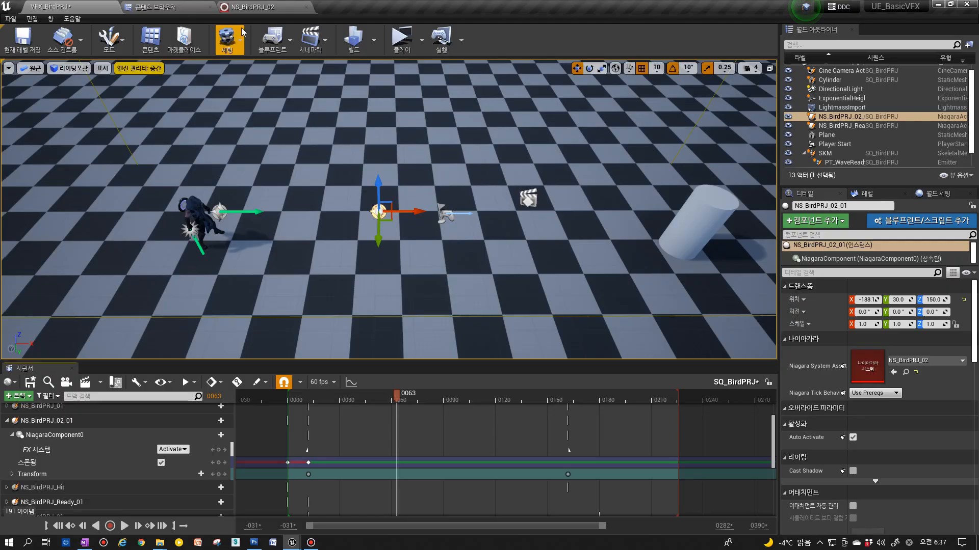
pyautogui.click(247, 8)
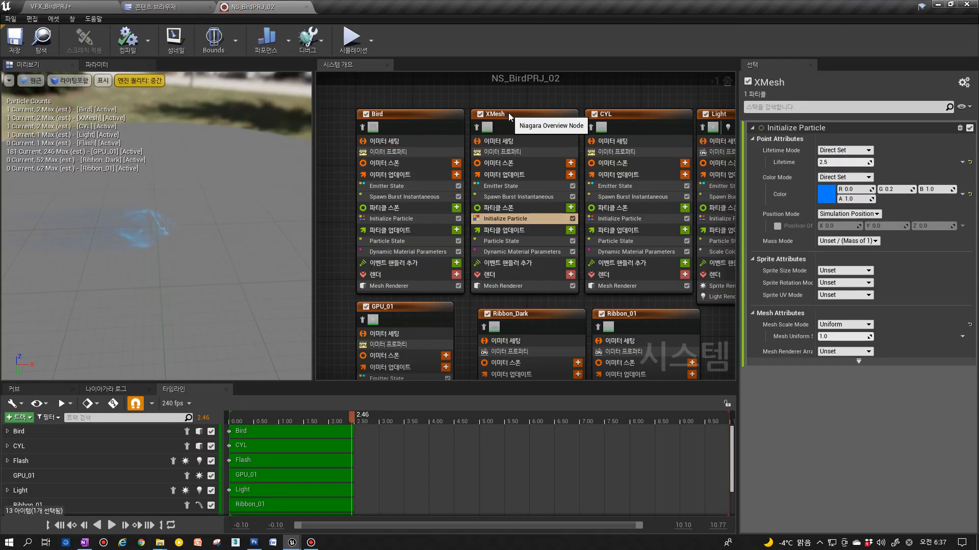
# Isolate the XMesh emitter and scrub the preview to 0.65 s to inspect its trail from another angle.
pyautogui.click(476, 127)
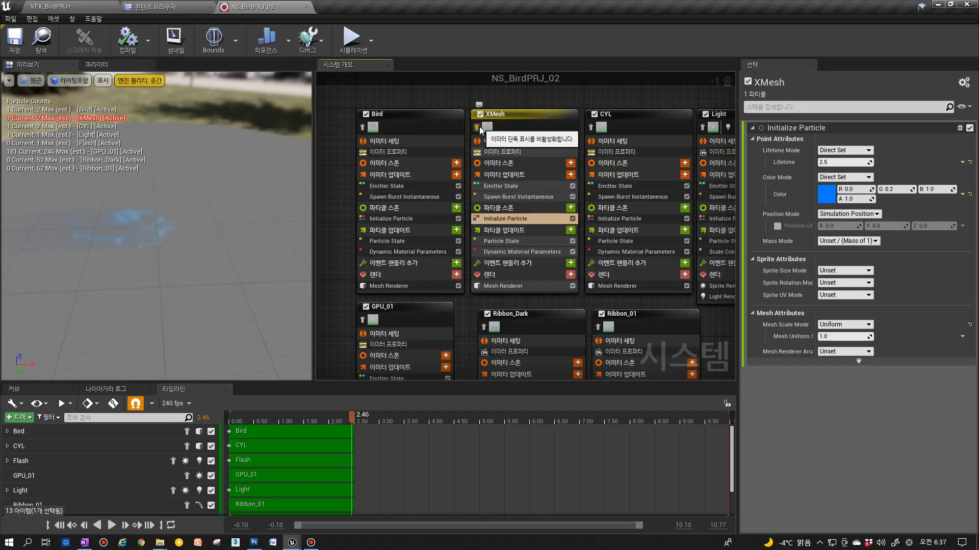
pyautogui.click(516, 197)
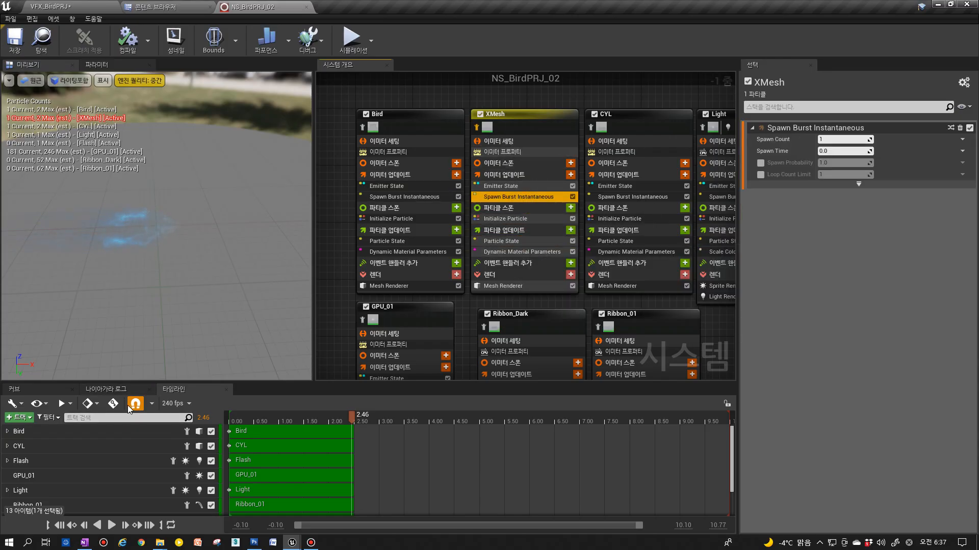
pyautogui.moveTo(257, 420); pyautogui.dragTo(300, 422)
pyautogui.moveTo(164, 338); pyautogui.dragTo(124, 252)
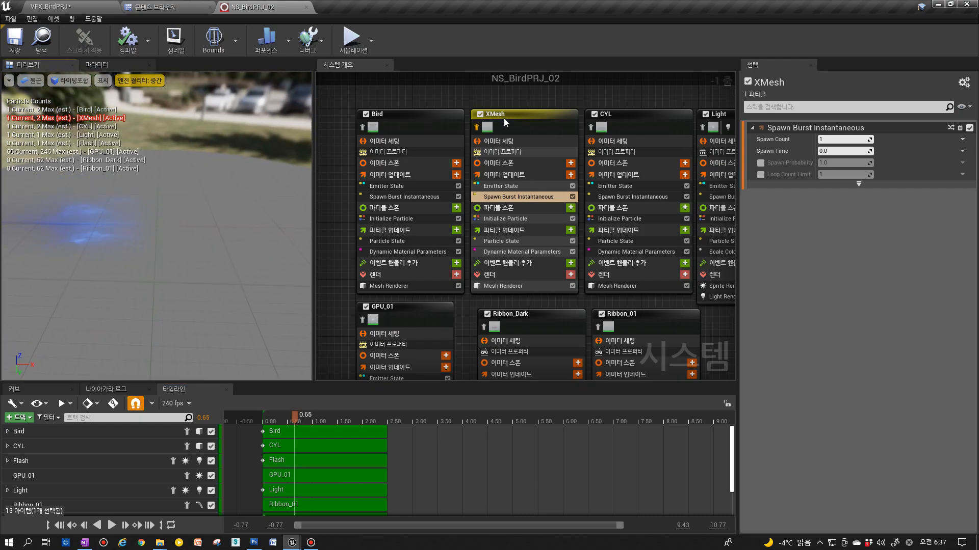
pyautogui.moveTo(153, 245); pyautogui.dragTo(153, 275)
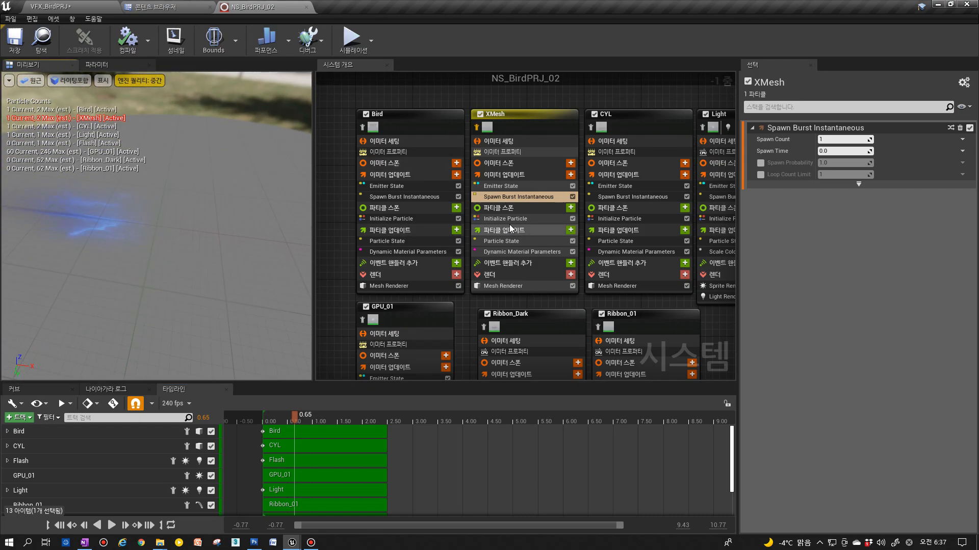
# Set the alpha of XMesh's Initialize Particle color to 3.0 and scrub the preview to 0.44 s.
pyautogui.click(505, 219)
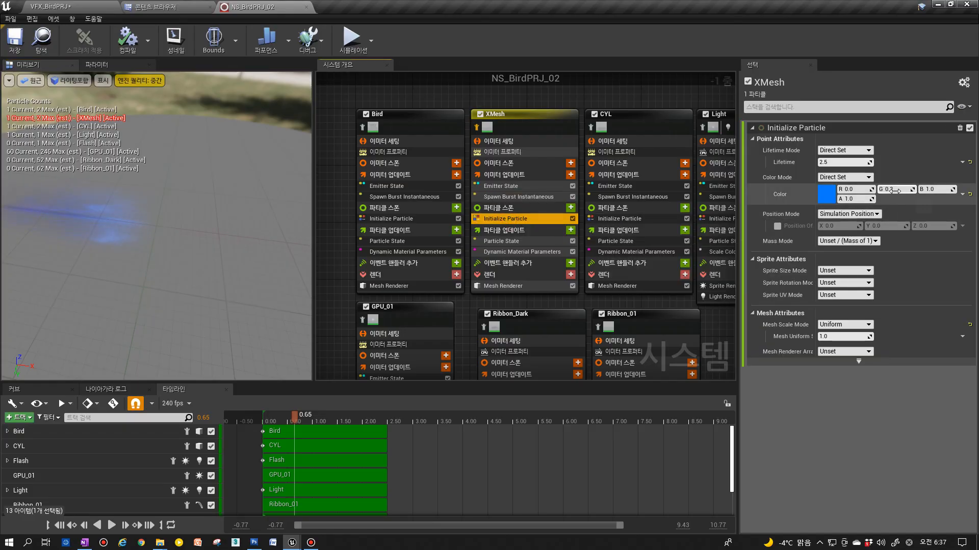
pyautogui.click(896, 191)
pyautogui.click(855, 202)
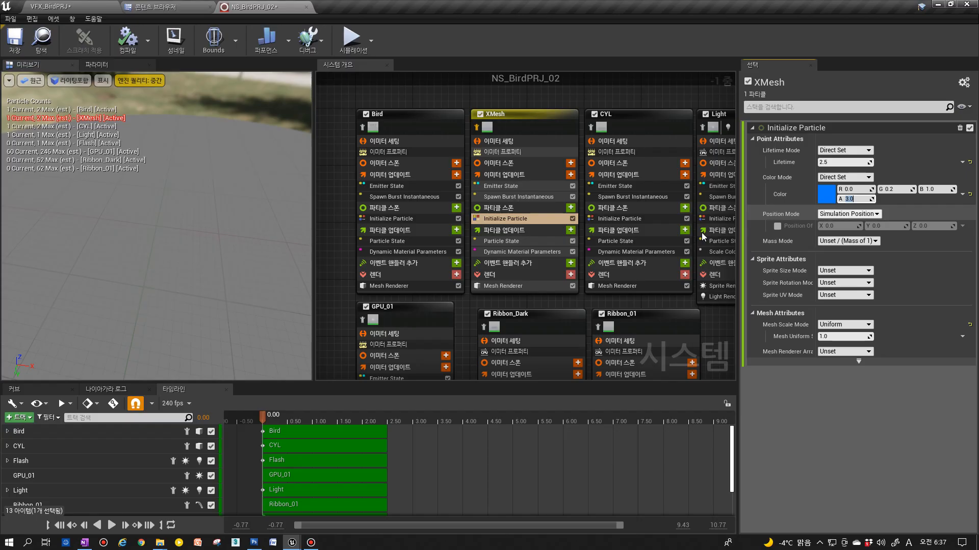
pyautogui.moveTo(267, 421); pyautogui.dragTo(285, 420)
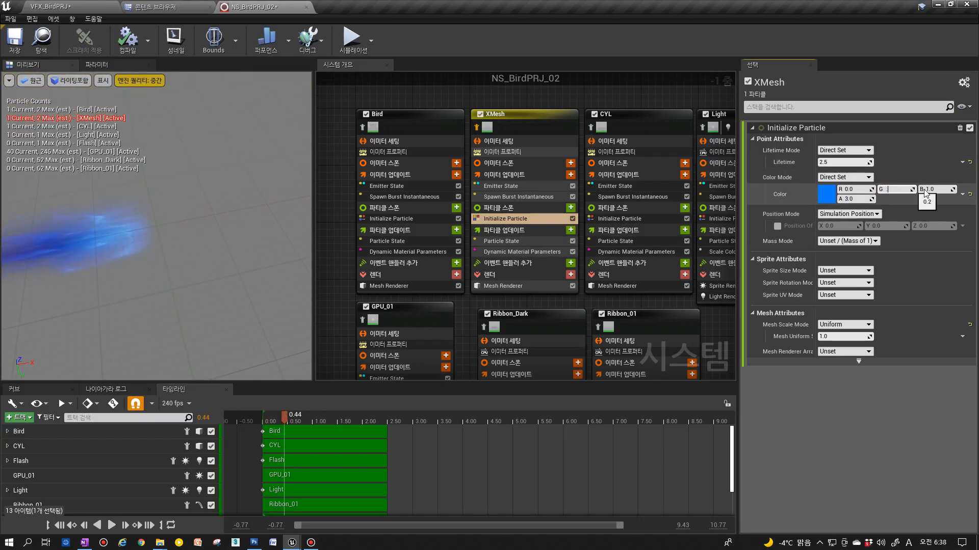
# Set XMesh's initial color to G 0.1 and B 0.5 and preview the trail at 0.44 s.
pyautogui.write('0.1')
pyautogui.click(942, 189)
pyautogui.press('Return')
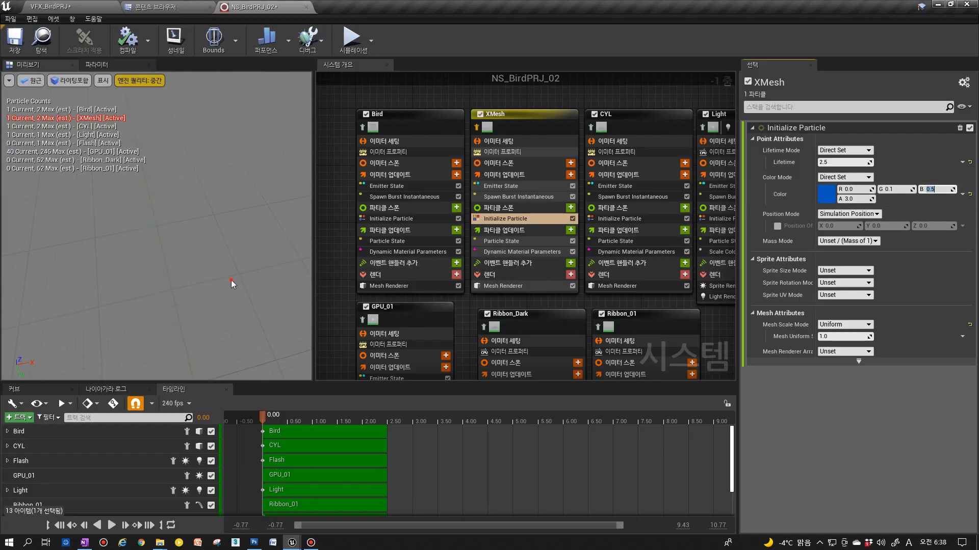
pyautogui.moveTo(242, 422); pyautogui.dragTo(285, 420)
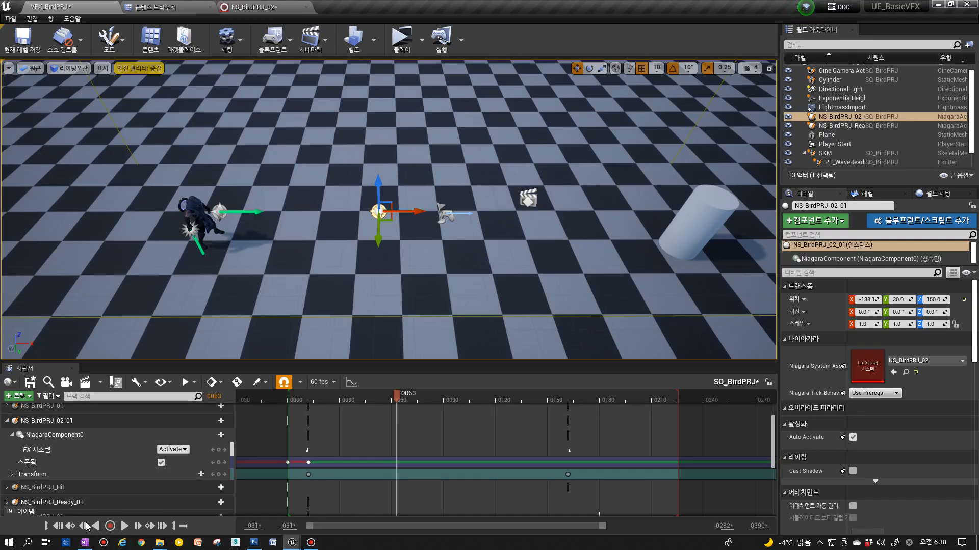
# Play the SQ_BirdPRJ sequence twice to review the XMesh color in flight, and return to NS_BirdPRJ_02 with XMesh isolated.
pyautogui.click(124, 526)
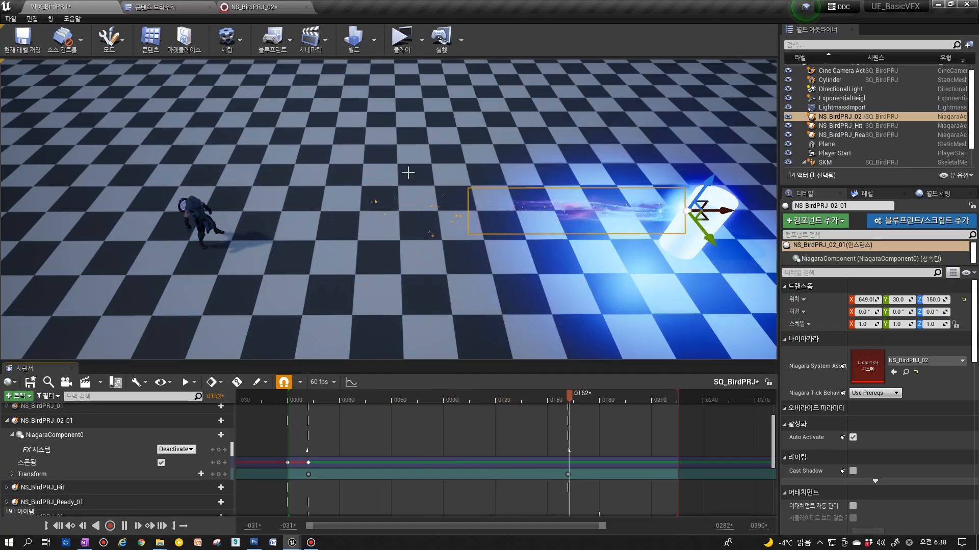
pyautogui.click(255, 7)
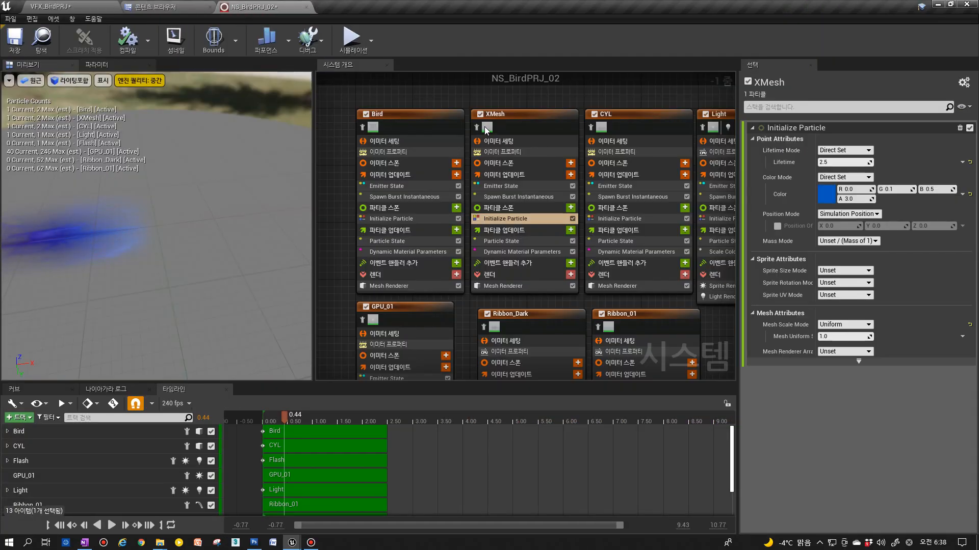
pyautogui.click(60, 7)
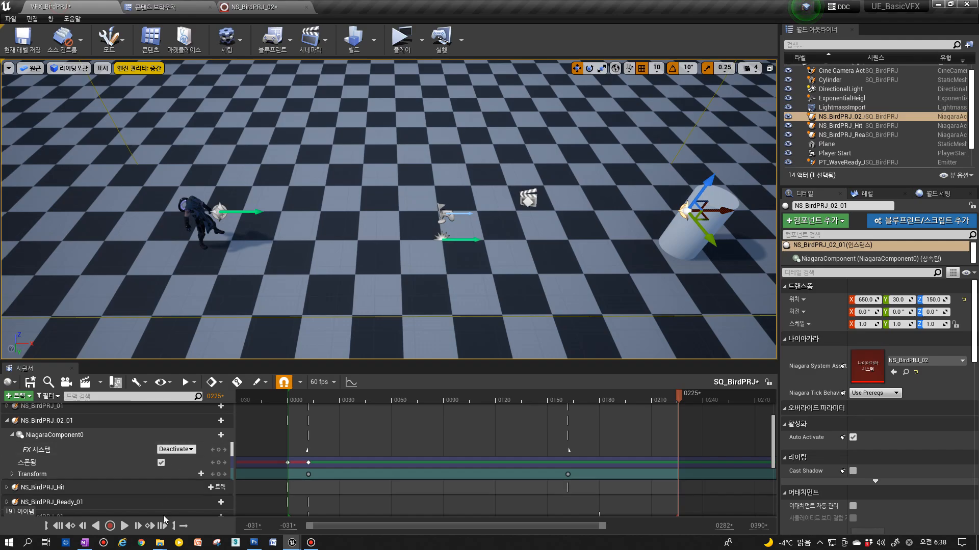
pyautogui.click(125, 526)
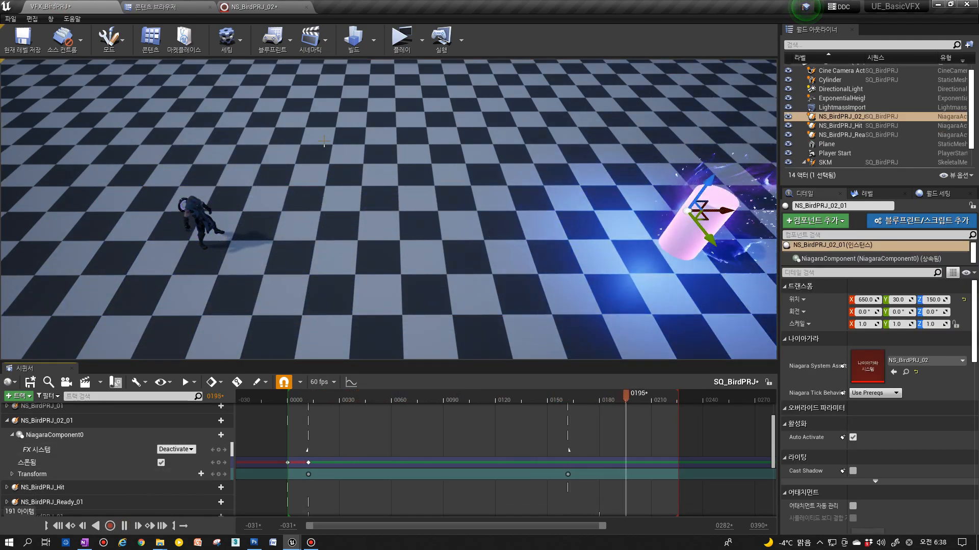
pyautogui.click(250, 6)
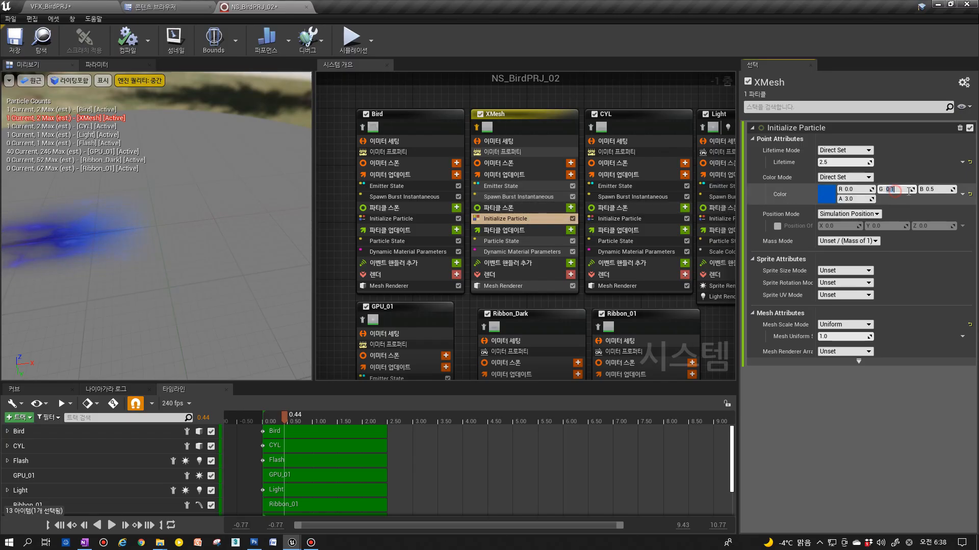
# Try XMesh's initial color with G 0 and B 0, play the SQ_BirdPRJ sequence, and return to NS_BirdPRJ_02.
pyautogui.write('0')
pyautogui.press('Tab')
pyautogui.write('0')
pyautogui.press('Tab')
pyautogui.click(50, 7)
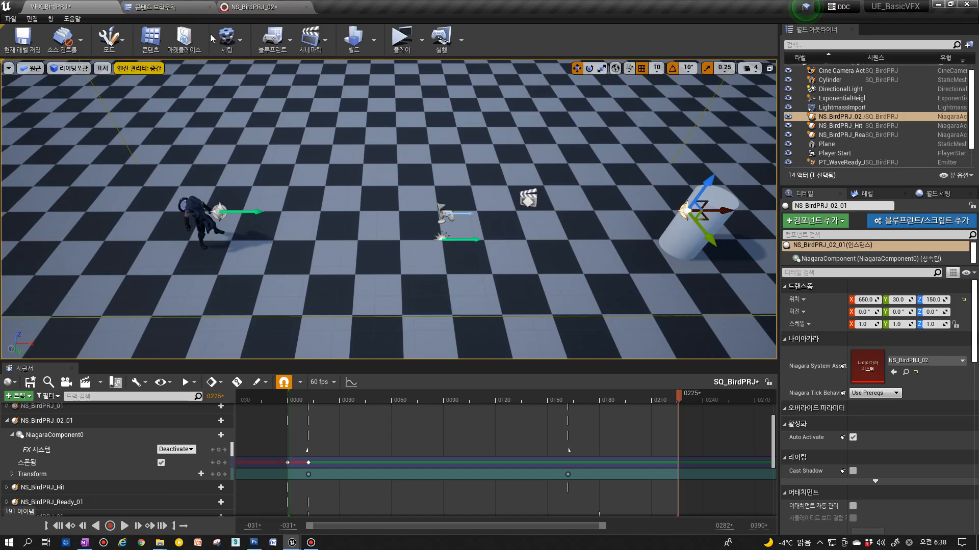
pyautogui.click(124, 526)
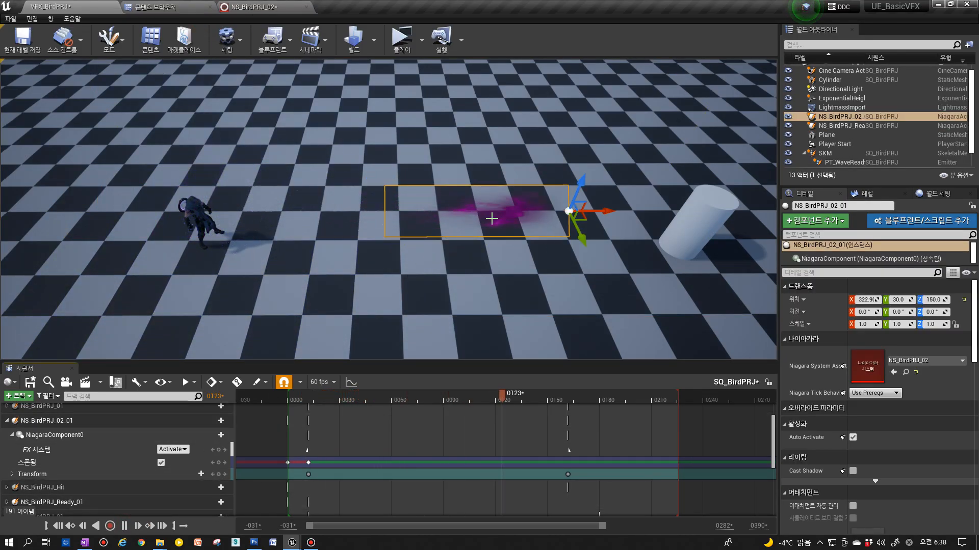
pyautogui.click(248, 6)
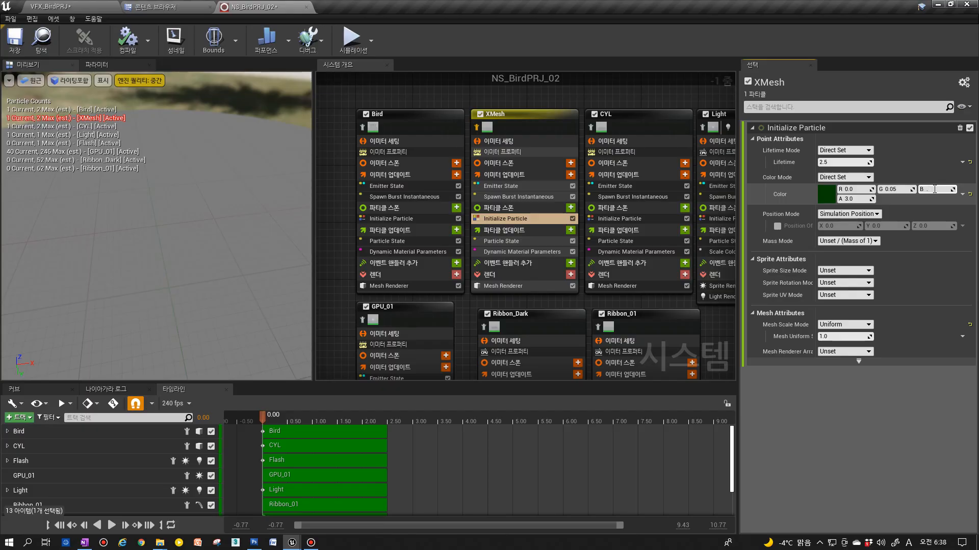
# Set XMesh's initial color to G 0.05, B 0.25 and alpha 2.0.
pyautogui.click(857, 199)
pyautogui.write('25')
pyautogui.press('Return')
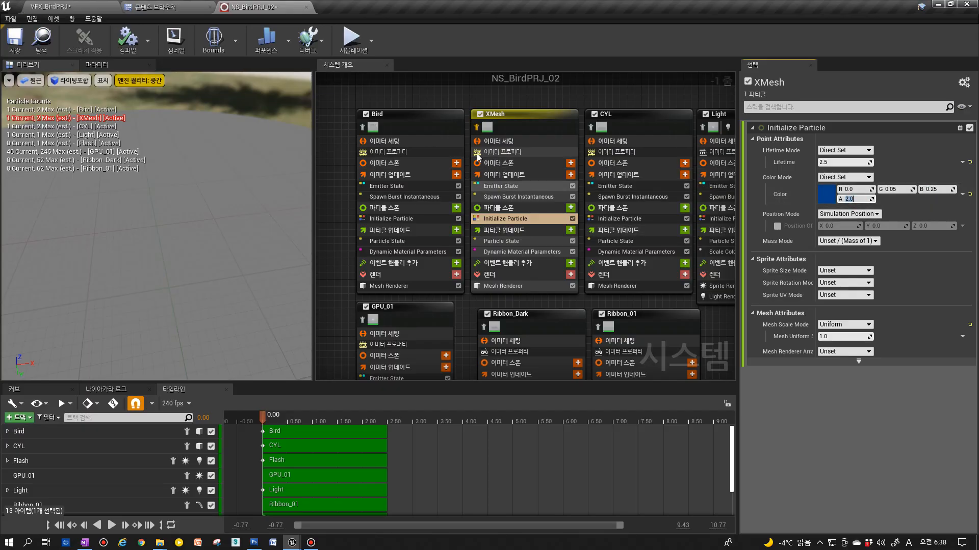
# Play the SQ_BirdPRJ sequence to review the isolated XMesh trail, and return to NS_BirdPRJ_02.
pyautogui.click(72, 6)
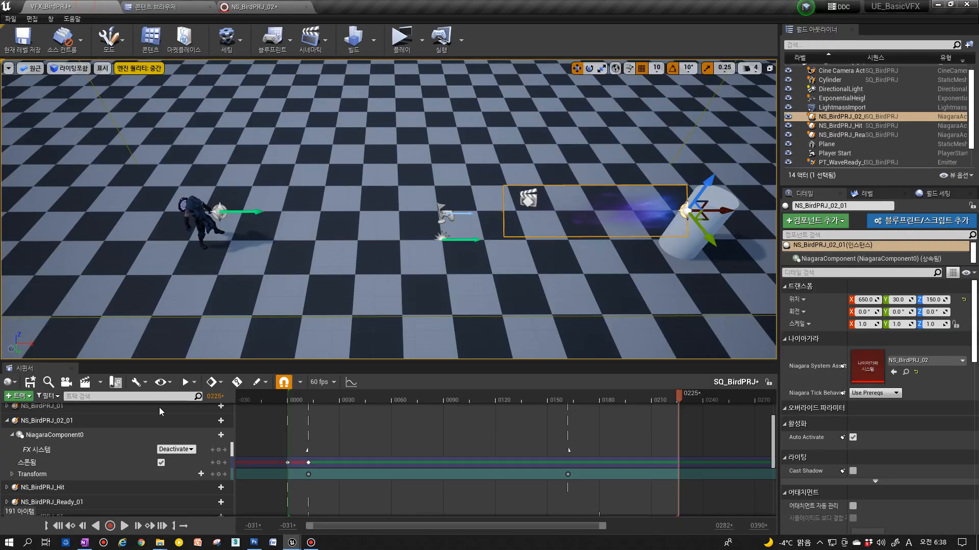
pyautogui.click(124, 525)
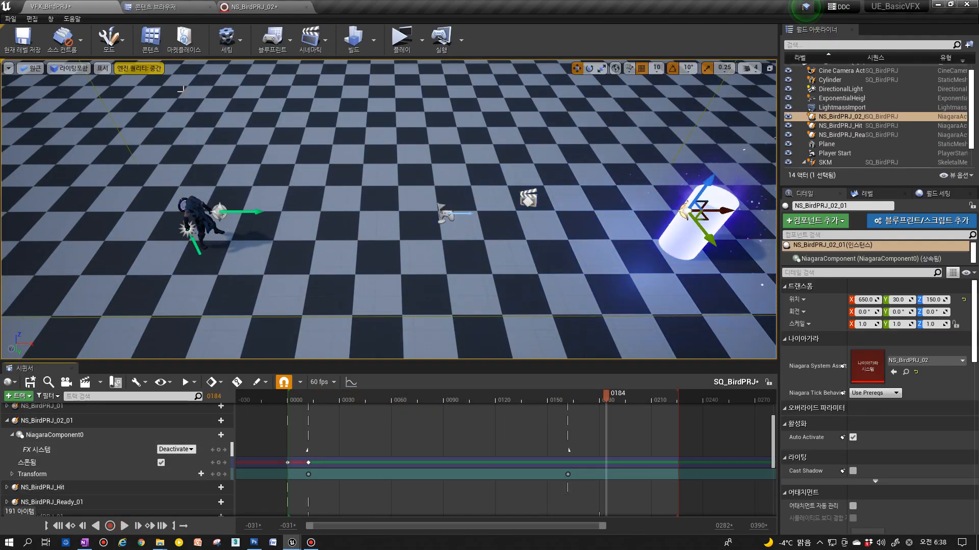
pyautogui.click(249, 6)
# Isolate the CYL emitter instead of XMesh, play the SQ_BirdPRJ sequence, pause at frame 139, and return to NS_BirdPRJ_02.
pyautogui.click(476, 127)
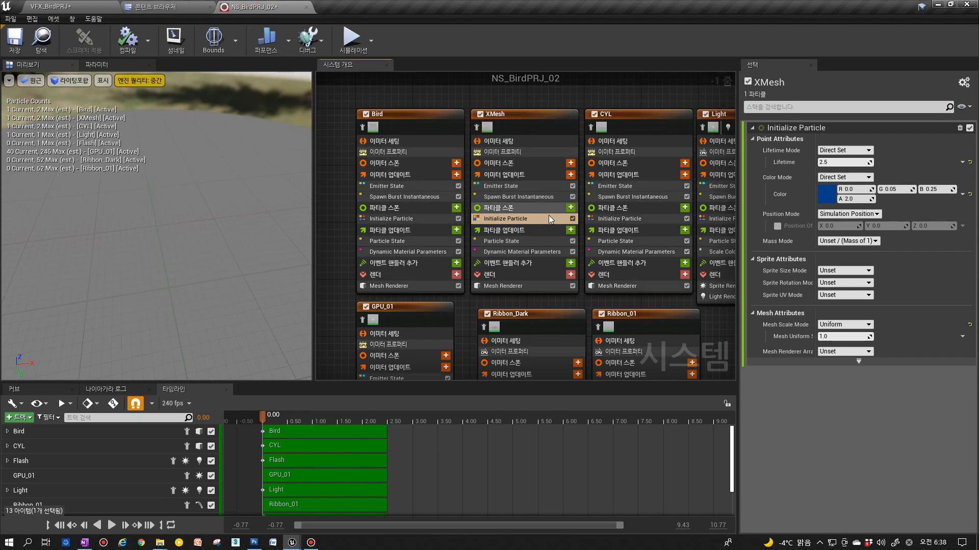
pyautogui.click(591, 127)
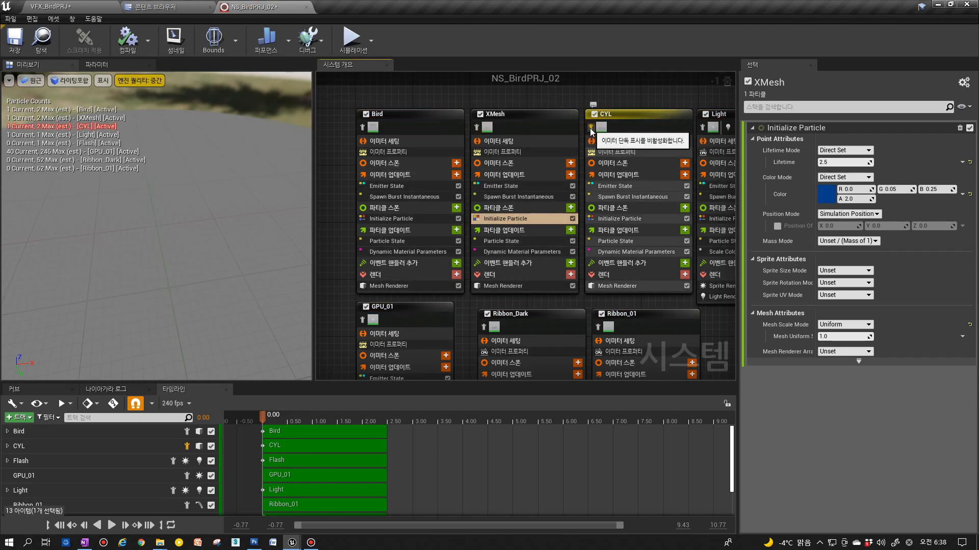
pyautogui.click(89, 7)
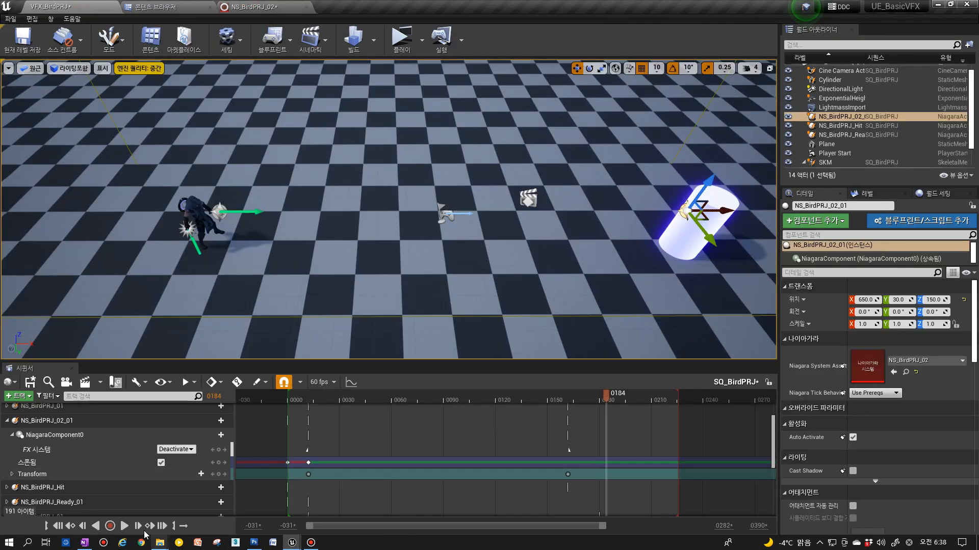
pyautogui.click(127, 523)
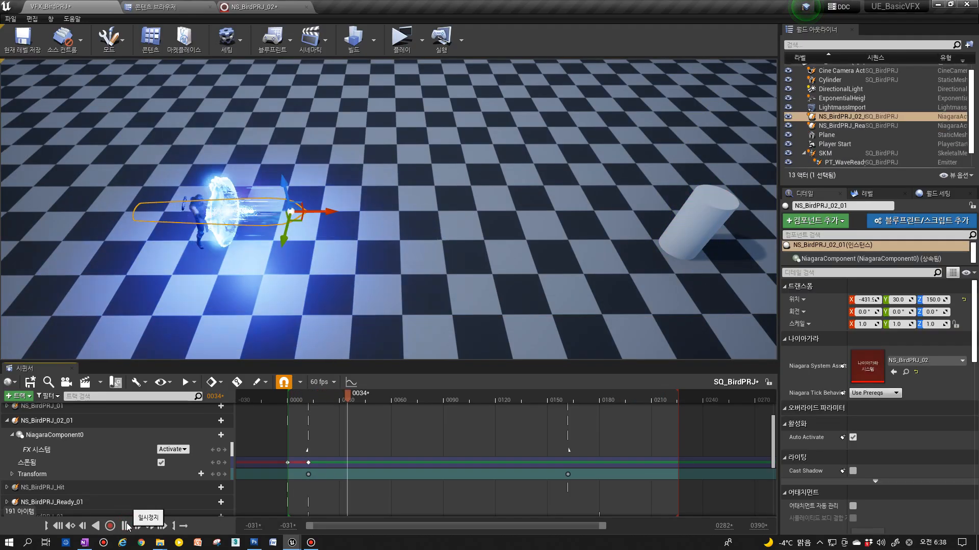
pyautogui.click(127, 523)
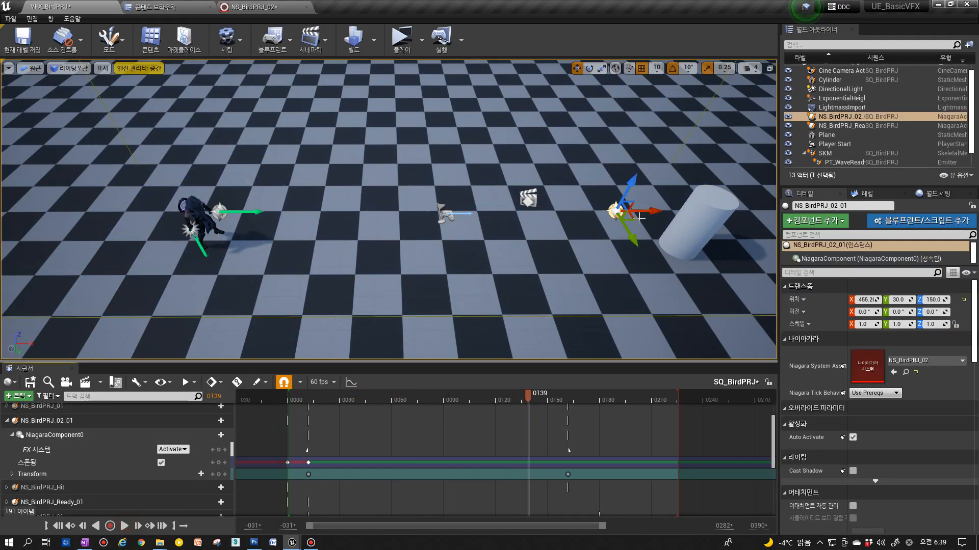
pyautogui.click(278, 8)
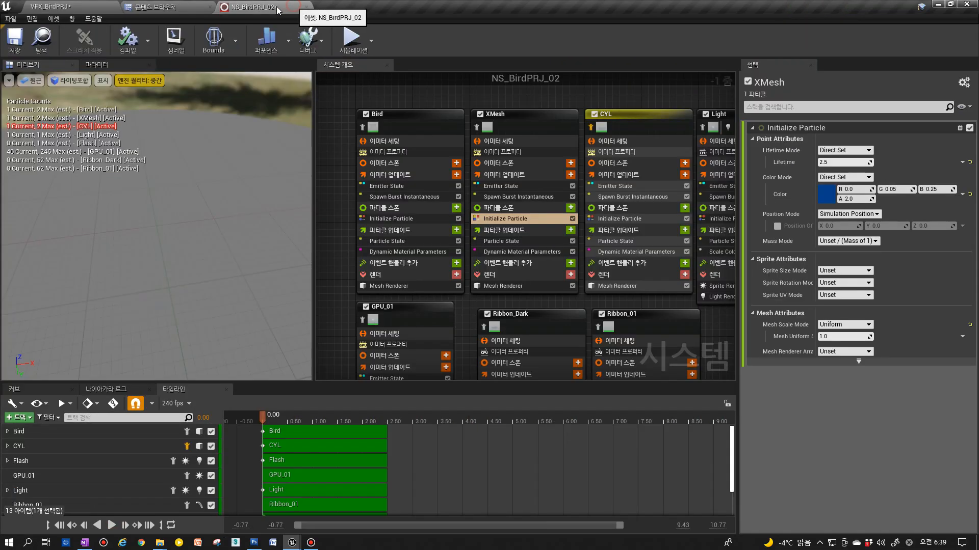
# Examine CYL's Initialize Particle settings and replay the SQ_BirdPRJ sequence to review the isolated cylinder mesh in flight.
pyautogui.click(625, 219)
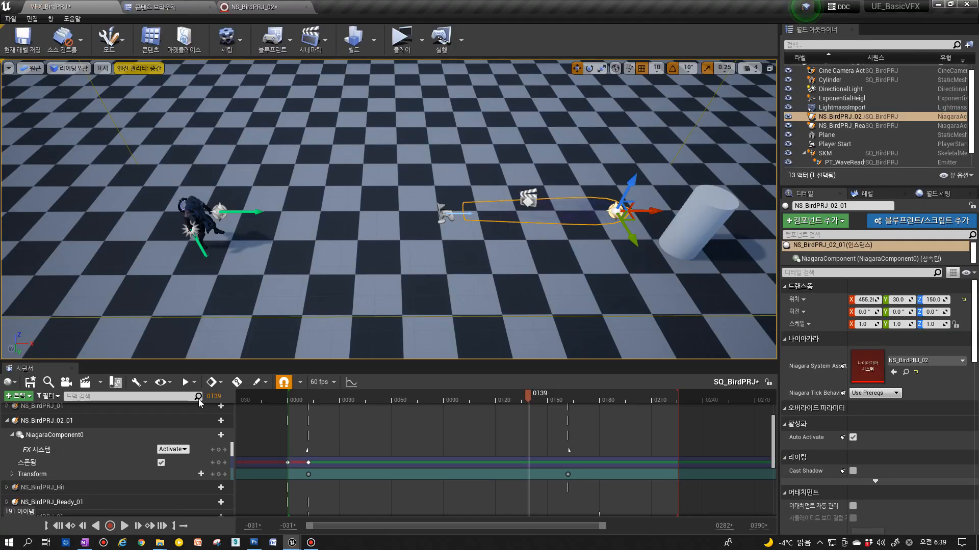
pyautogui.click(124, 525)
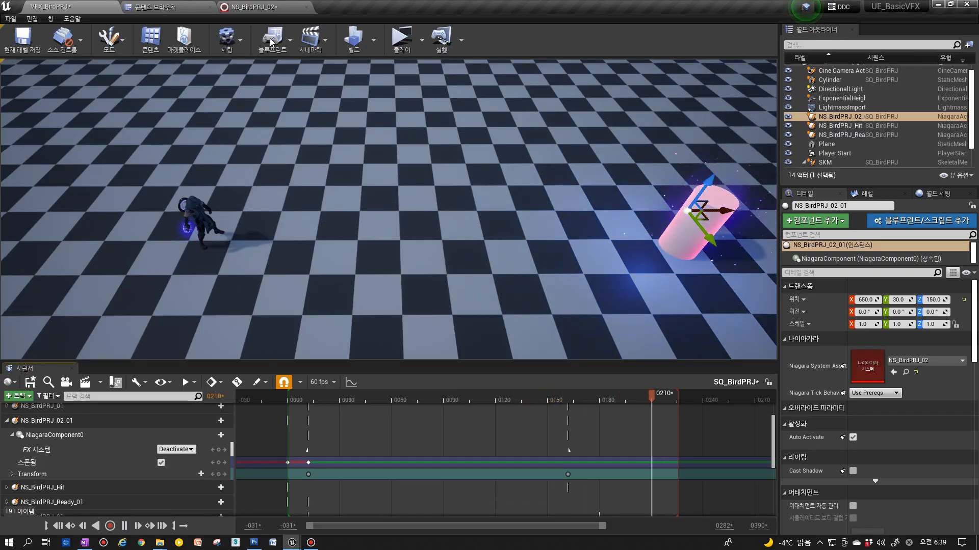
pyautogui.click(250, 7)
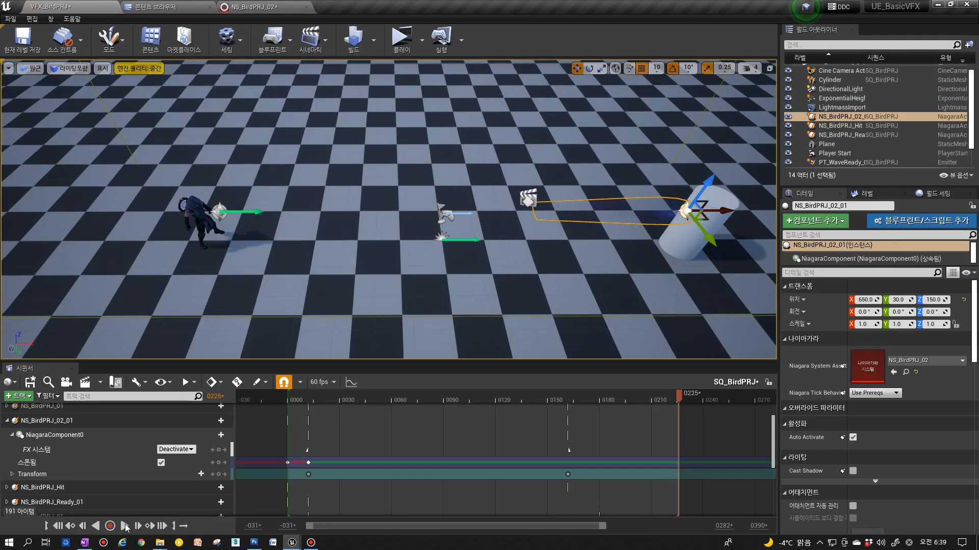
pyautogui.click(125, 525)
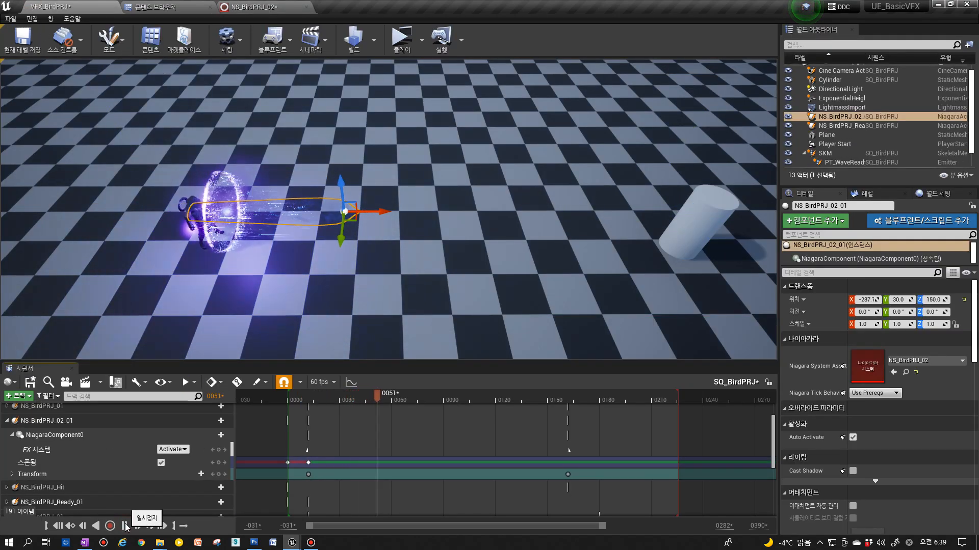
pyautogui.click(265, 8)
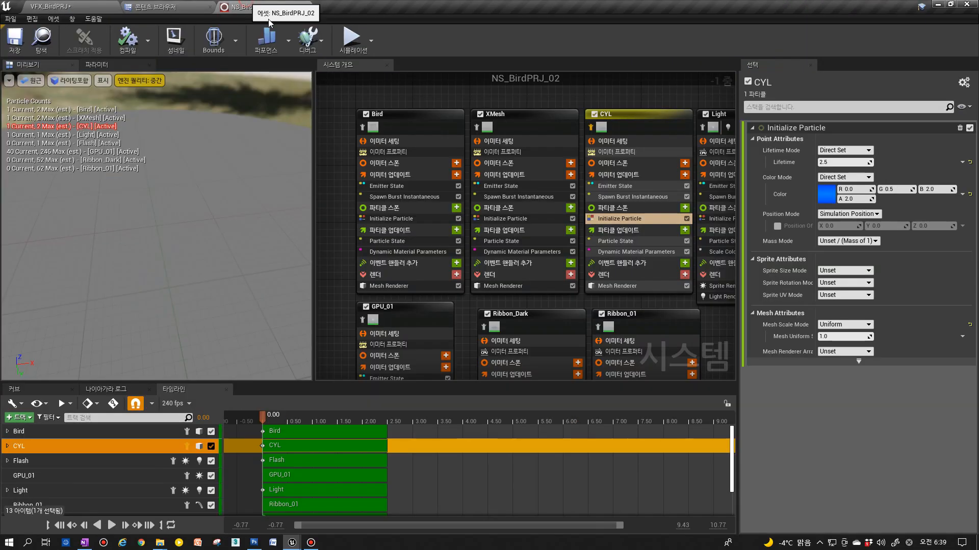
# Show all emitters again, play the SQ_BirdPRJ sequence to review the full projectile, and return to the NS_BirdPRJ_02 emitter overview.
pyautogui.click(590, 127)
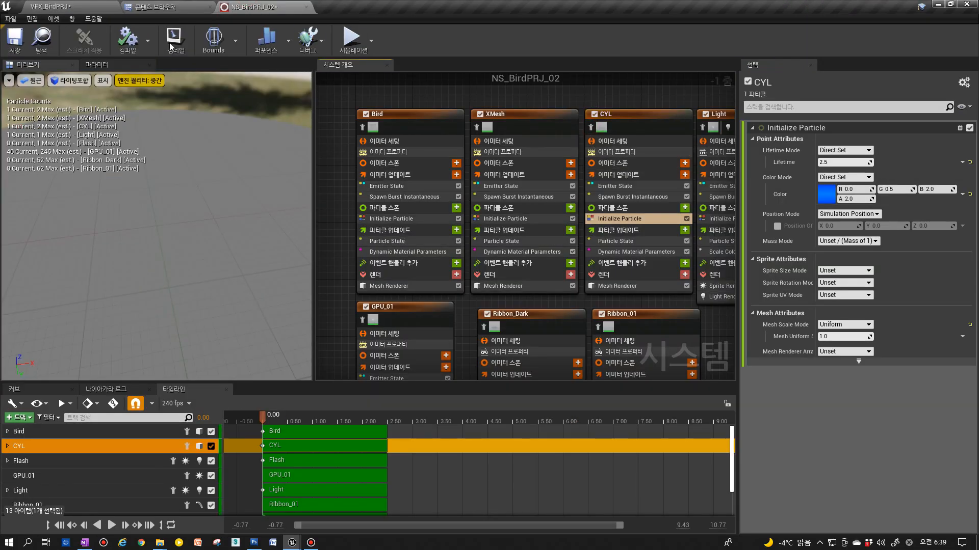
pyautogui.click(55, 7)
pyautogui.click(125, 525)
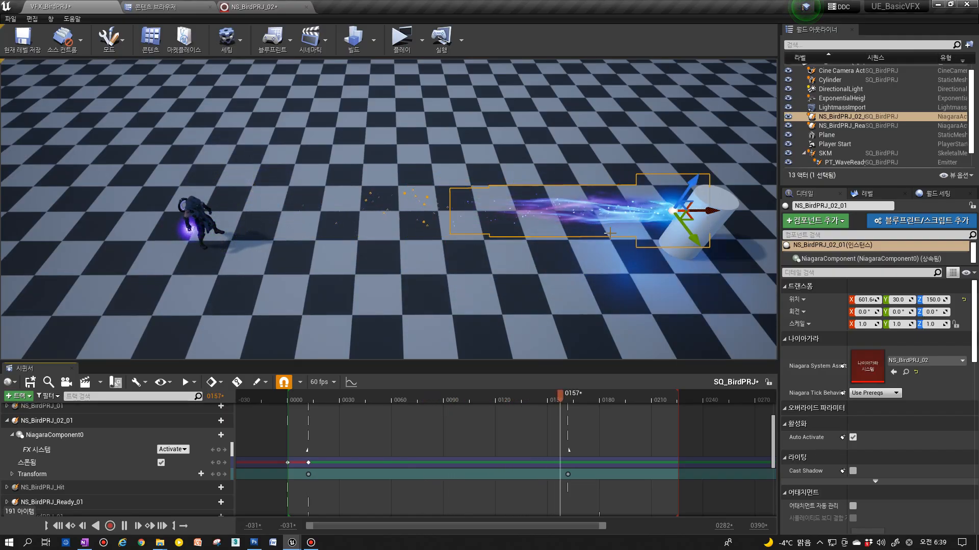
pyautogui.click(249, 7)
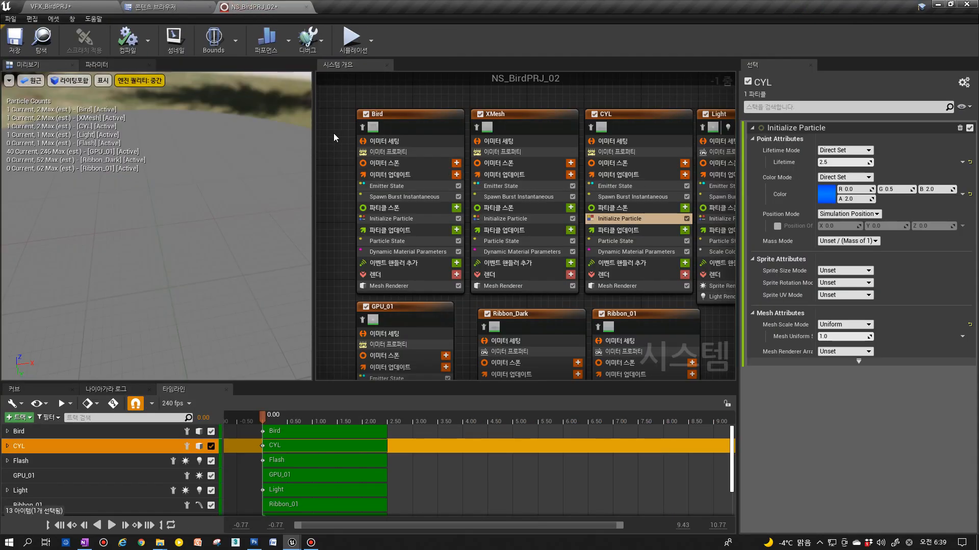
pyautogui.scroll(-3, 334, 137)
pyautogui.scroll(3, 408, 280)
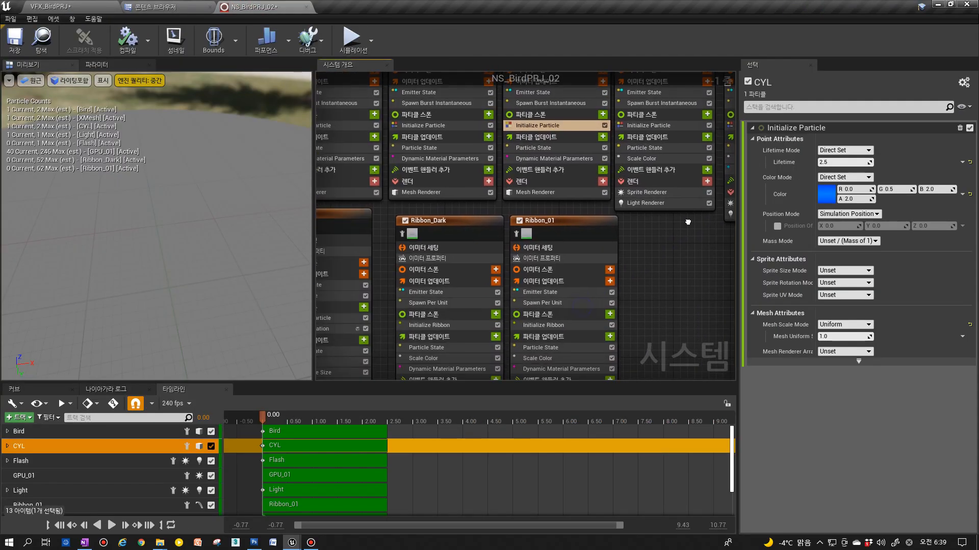
# Try a color alpha of 2.0 in Ribbon_Dark's Initialize Ribbon module.
pyautogui.click(497, 198)
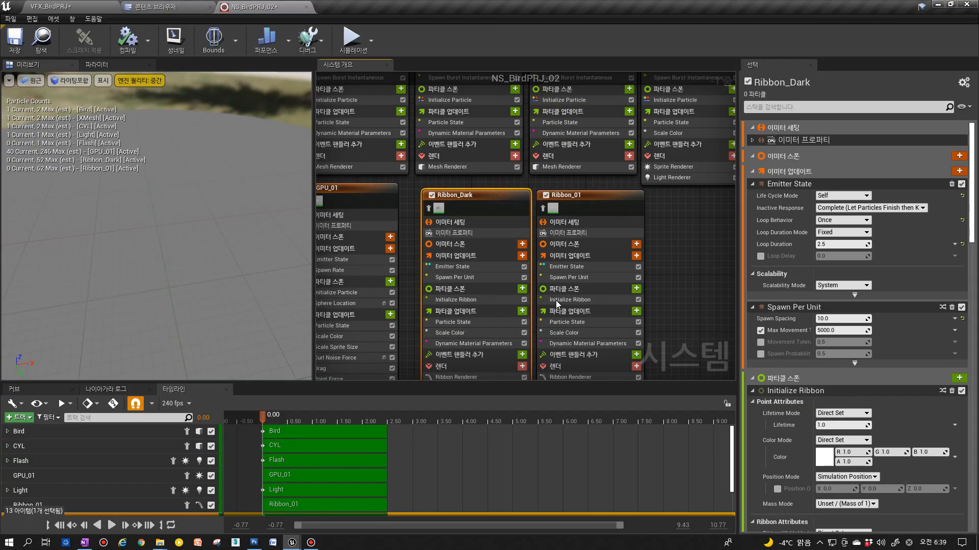
pyautogui.click(458, 300)
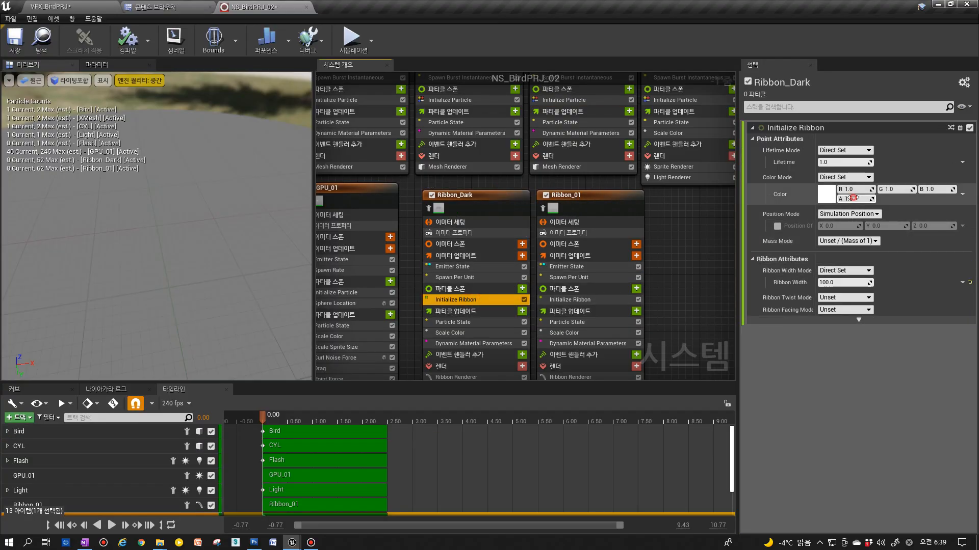
pyautogui.scroll(-3, 481, 301)
pyautogui.scroll(3, 476, 289)
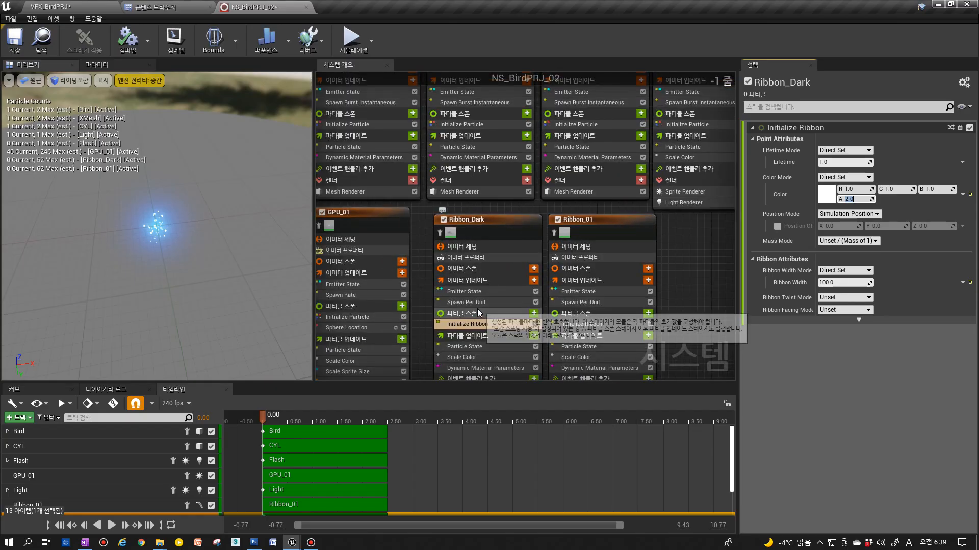
# Set the starting color of Ribbon_Dark's Scale Color gradient to R 0, G 0.5, B 1.
pyautogui.click(473, 356)
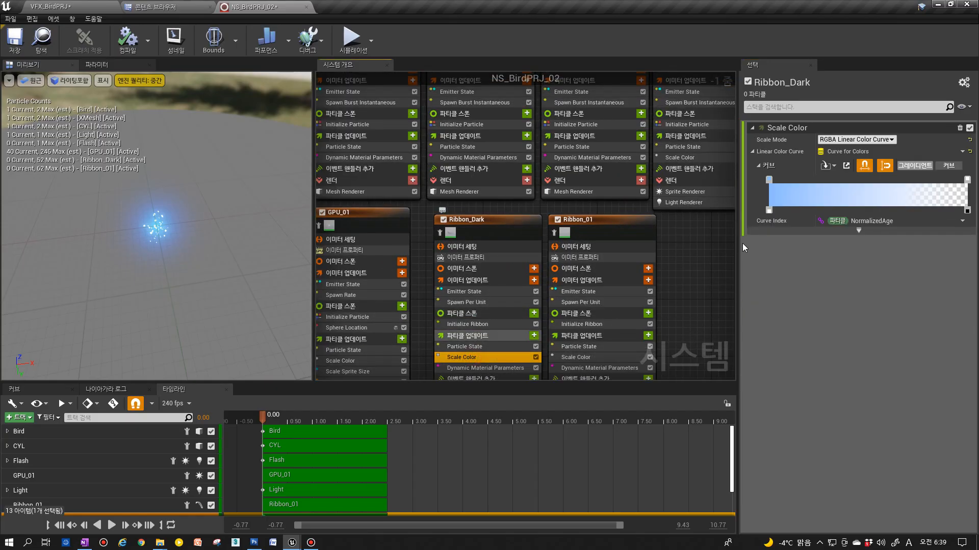
pyautogui.click(768, 181)
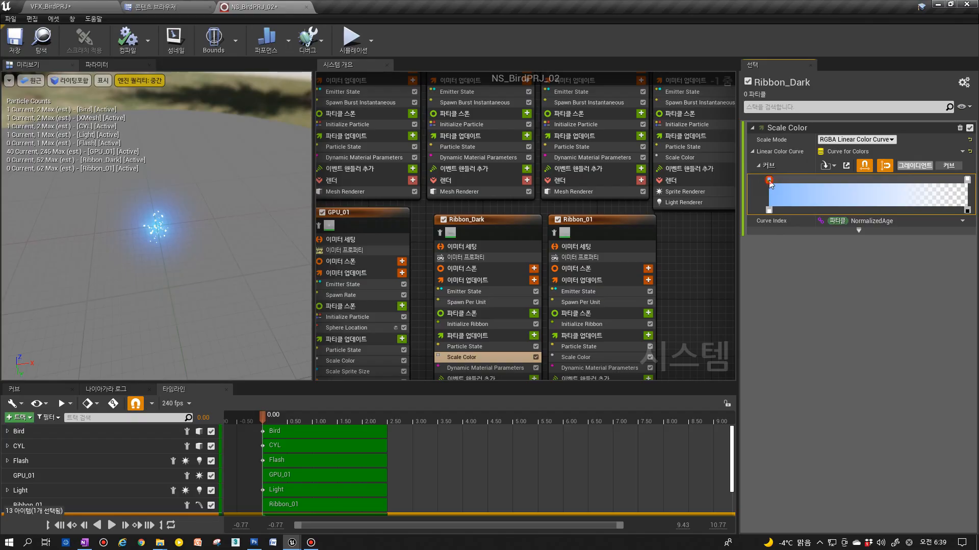
pyautogui.doubleClick(770, 181)
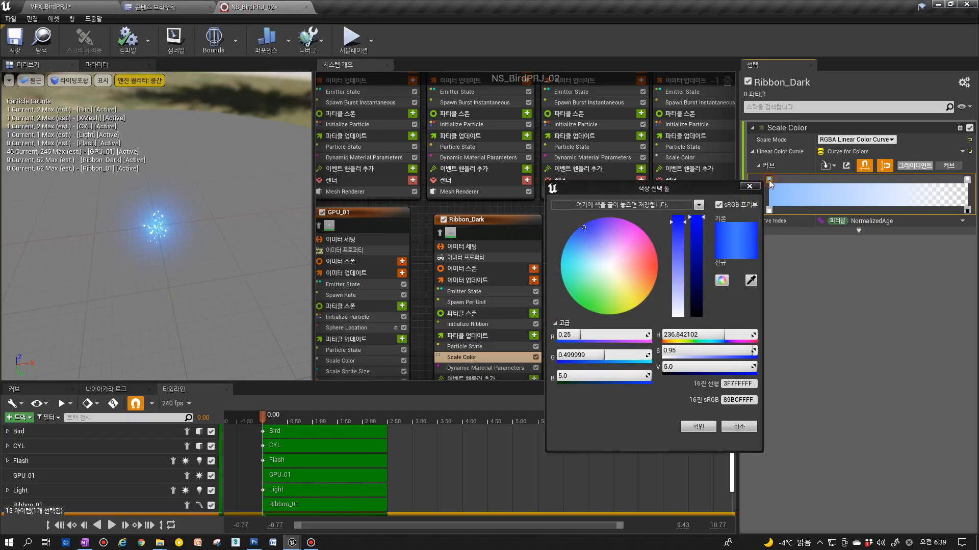
pyautogui.click(585, 356)
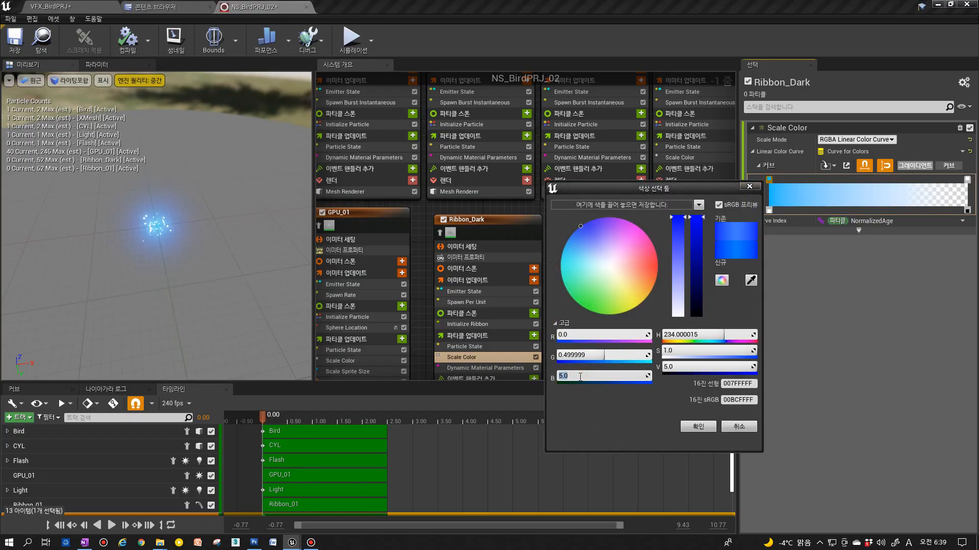
pyautogui.write('1')
pyautogui.press('Return')
pyautogui.click(699, 428)
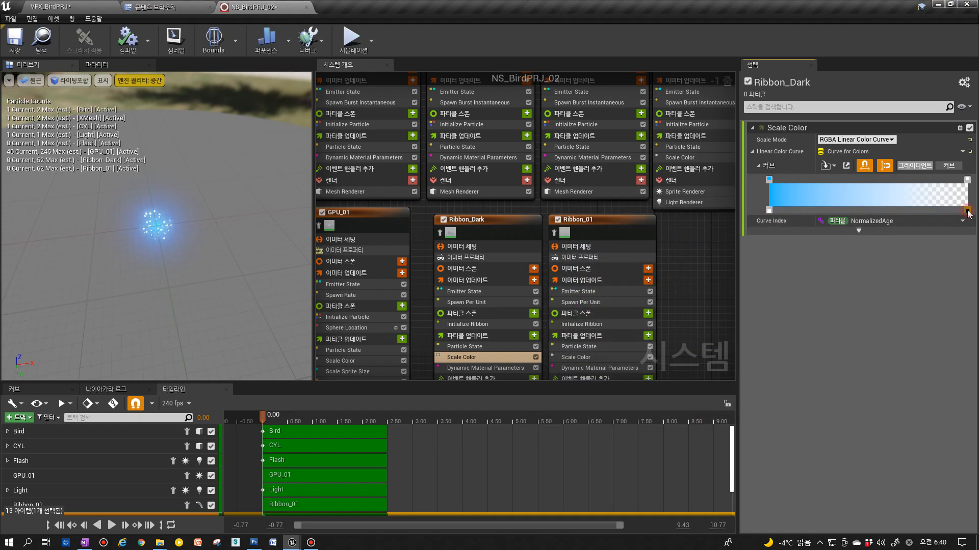
# Check the opacity keys of Ribbon_Dark's Scale Color gradient and set its end color to R 0.5, G 0, B 1.
pyautogui.click(966, 210)
pyautogui.doubleClick(770, 211)
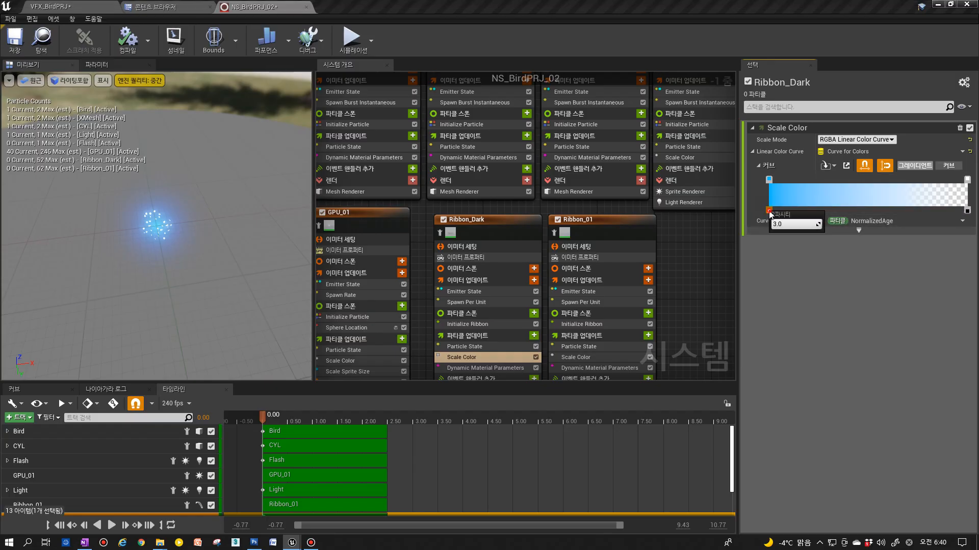
pyautogui.click(967, 180)
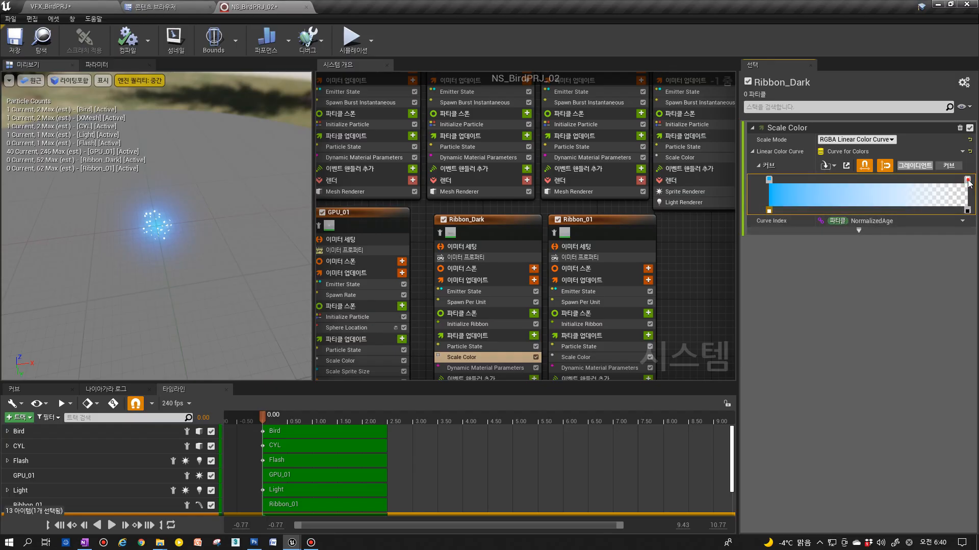
pyautogui.doubleClick(968, 180)
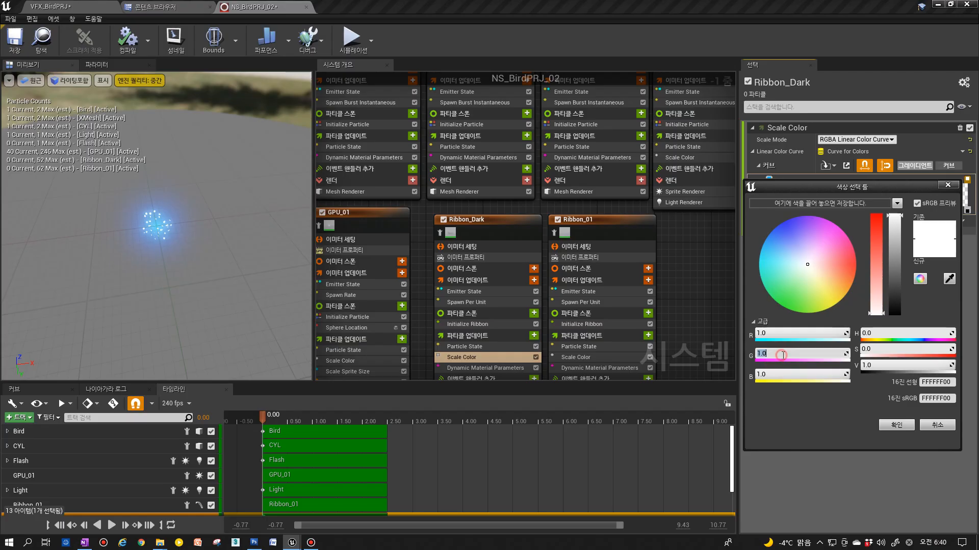
pyautogui.press('Return')
pyautogui.write('0.5')
pyautogui.click(774, 374)
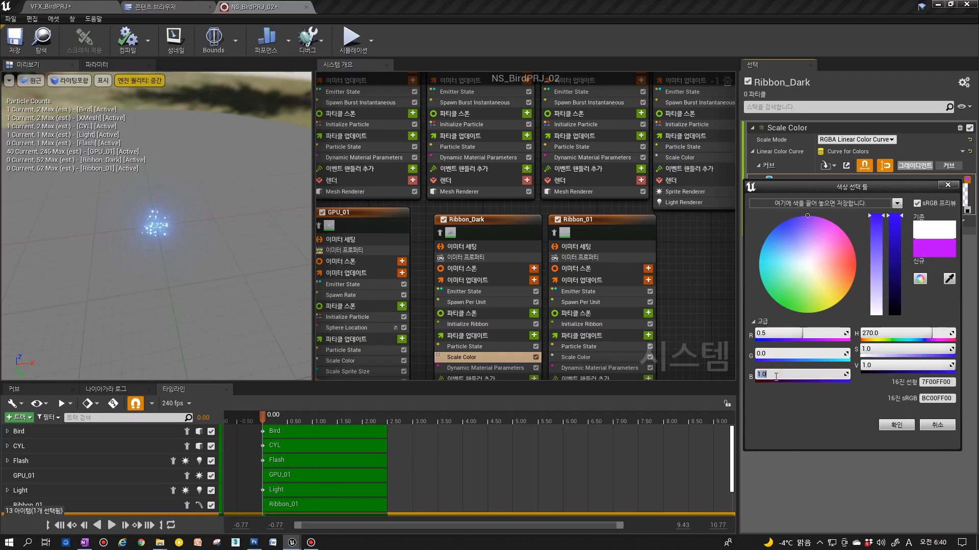
pyautogui.click(895, 424)
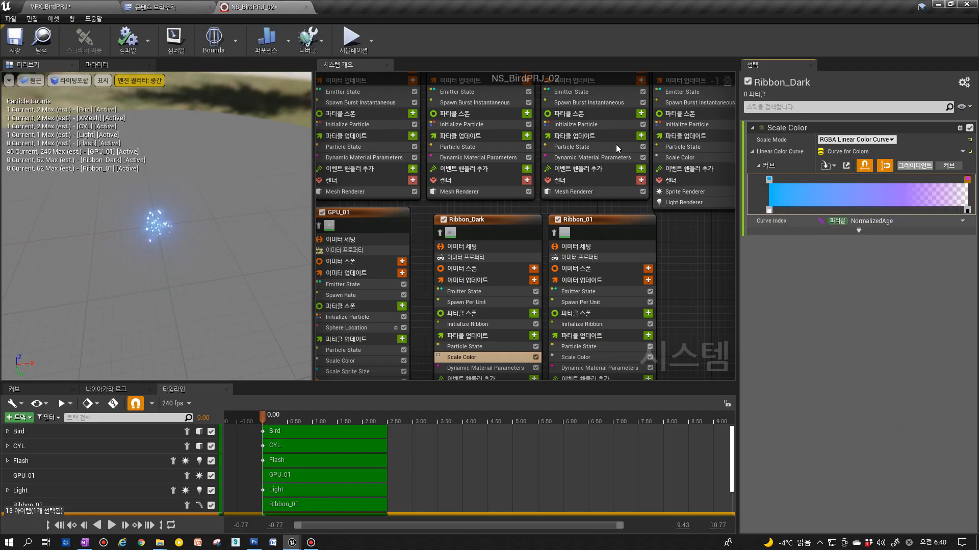
# Play the SQ_BirdPRJ sequence repeatedly to review the recolored Ribbon_Dark trail, and return to NS_BirdPRJ_02.
pyautogui.click(51, 6)
pyautogui.click(124, 525)
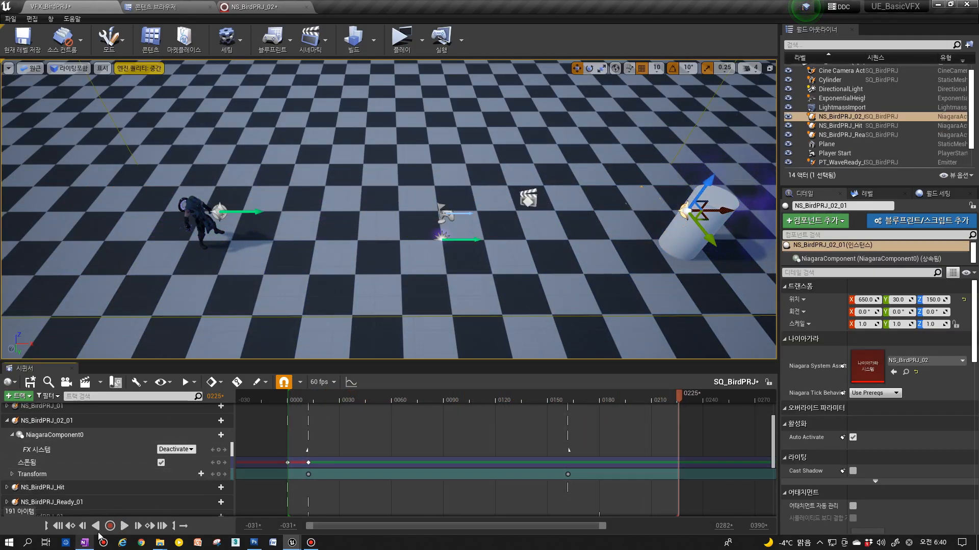
pyautogui.click(128, 527)
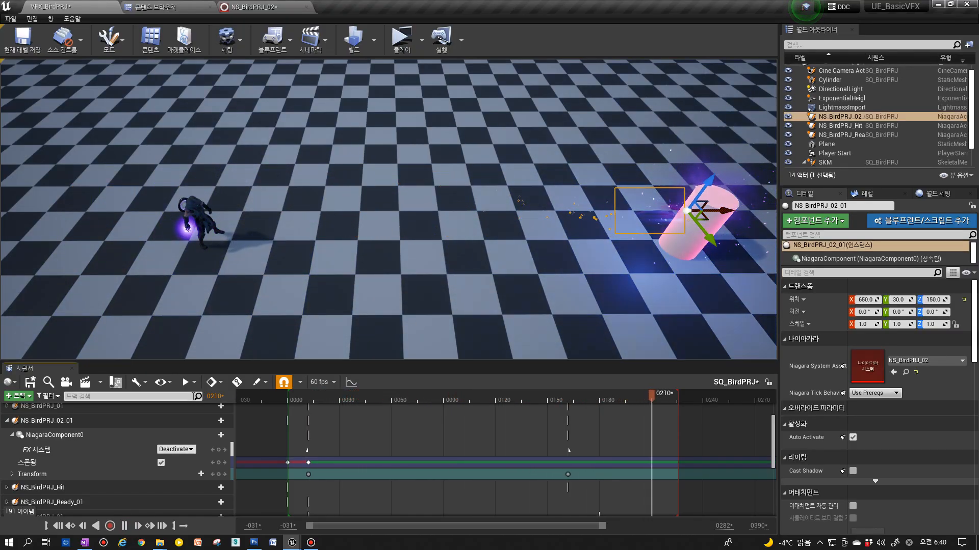
pyautogui.click(123, 525)
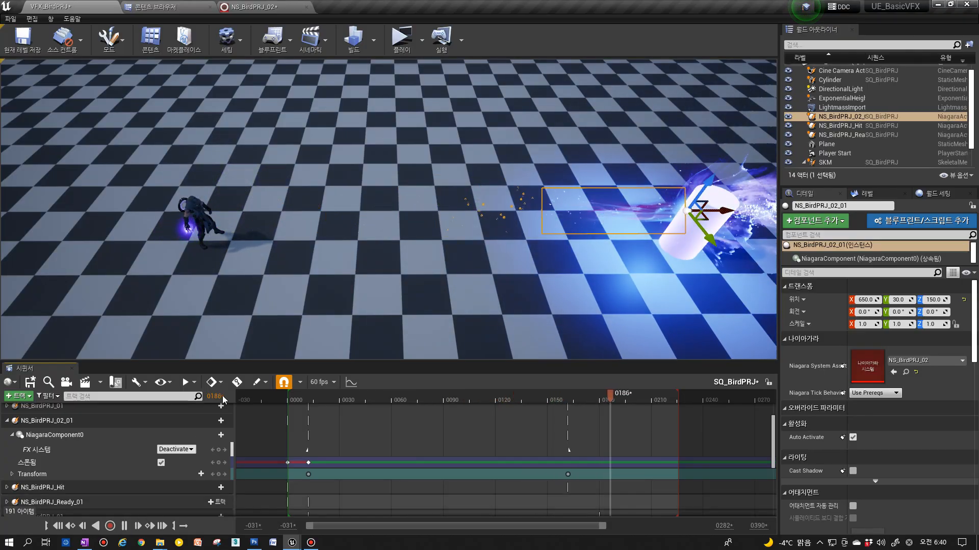
pyautogui.click(265, 7)
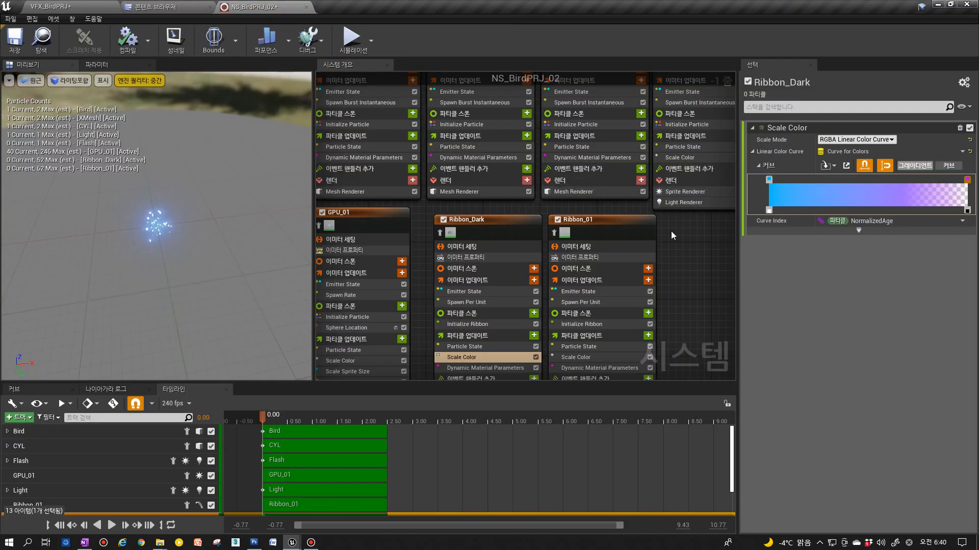
# Set the color alpha in Ribbon_Dark's Initialize Ribbon module back to 1.0.
pyautogui.click(488, 319)
pyautogui.click(492, 304)
pyautogui.click(485, 325)
pyautogui.click(851, 201)
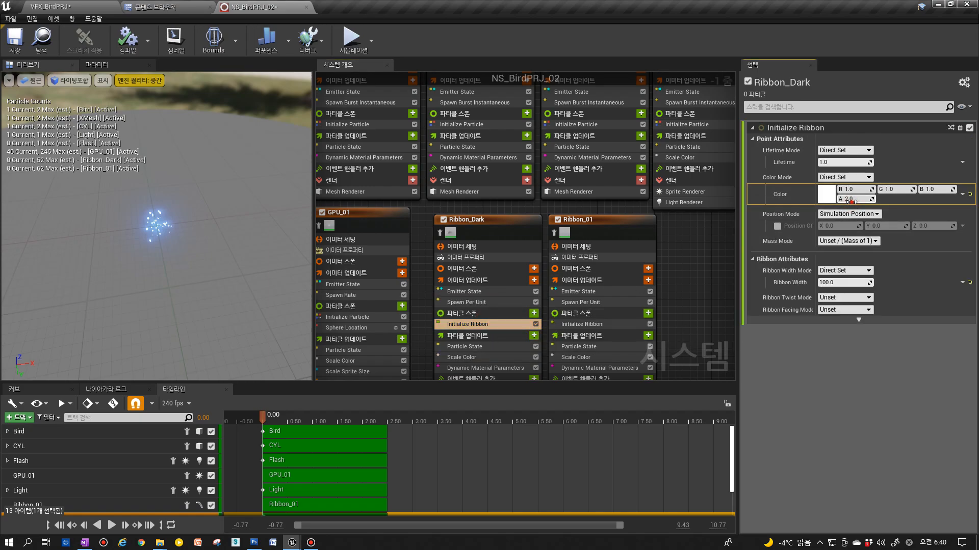
# Replay the SQ_BirdPRJ sequence to check Ribbon_Dark with the alpha of 1.0, and return to NS_BirdPRJ_02.
pyautogui.click(80, 7)
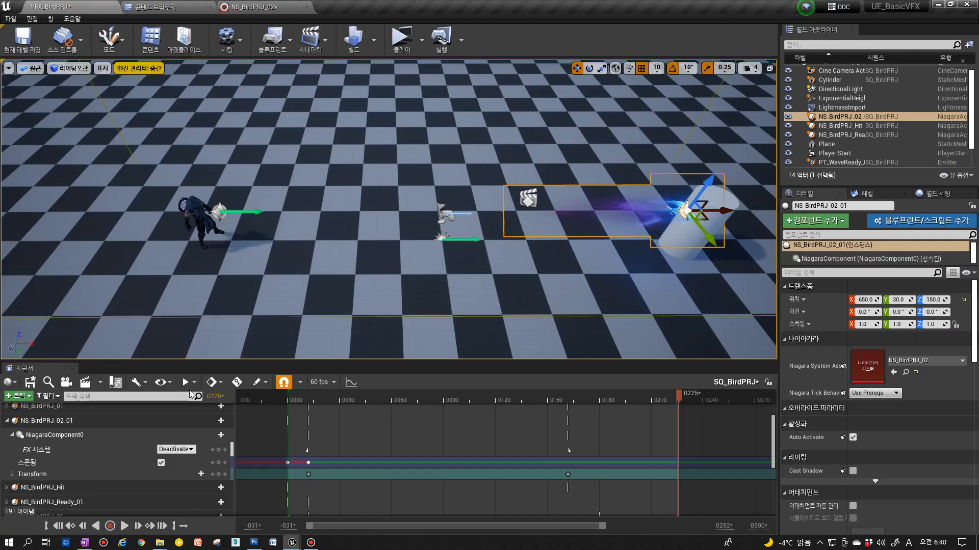
pyautogui.click(125, 526)
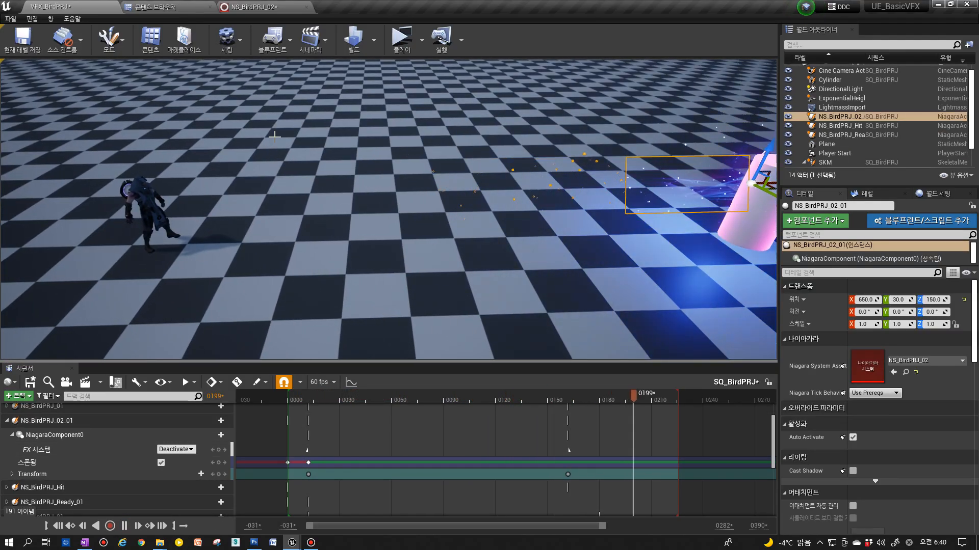
pyautogui.click(265, 7)
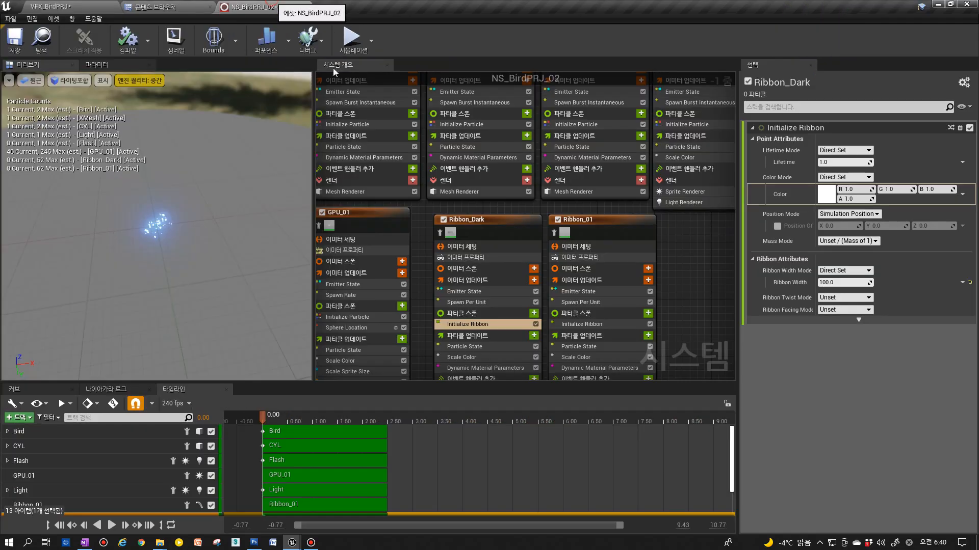
# Examine the color values in Ribbon_01's Initialize Ribbon module.
pyautogui.click(591, 324)
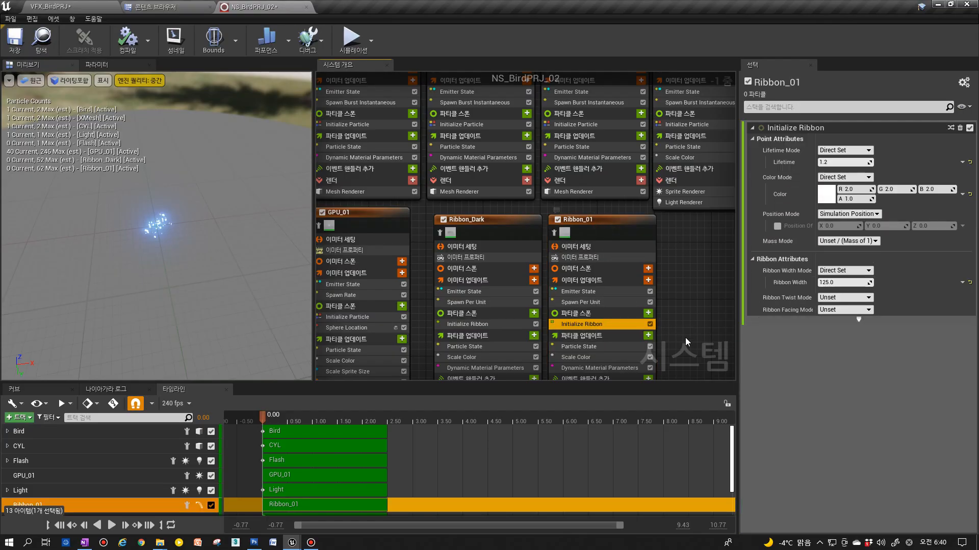
pyautogui.moveTo(698, 336); pyautogui.dragTo(656, 225, button='right')
pyautogui.click(857, 190)
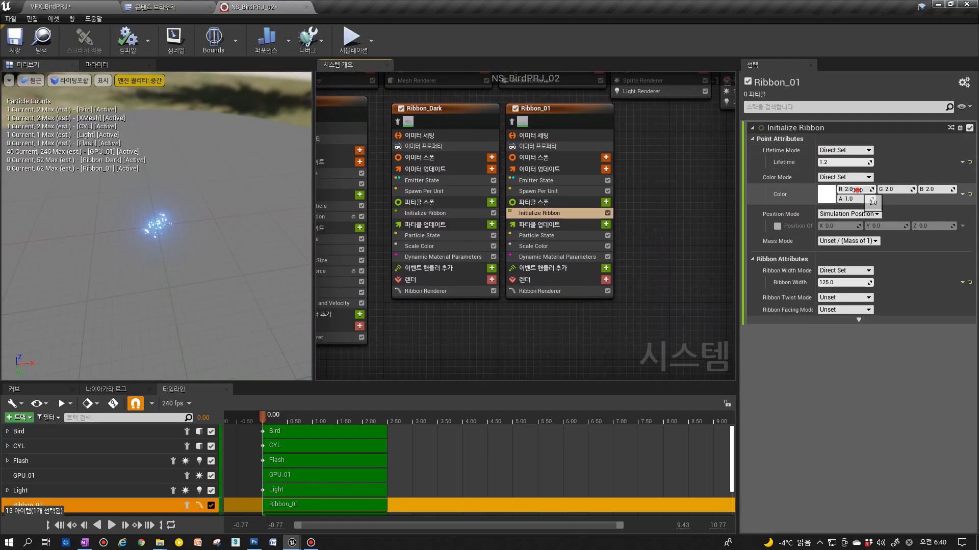
pyautogui.click(928, 191)
# Try a bright red starting color of R 10, G 0, B 0 in Ribbon_01's Scale Color gradient.
pyautogui.click(556, 247)
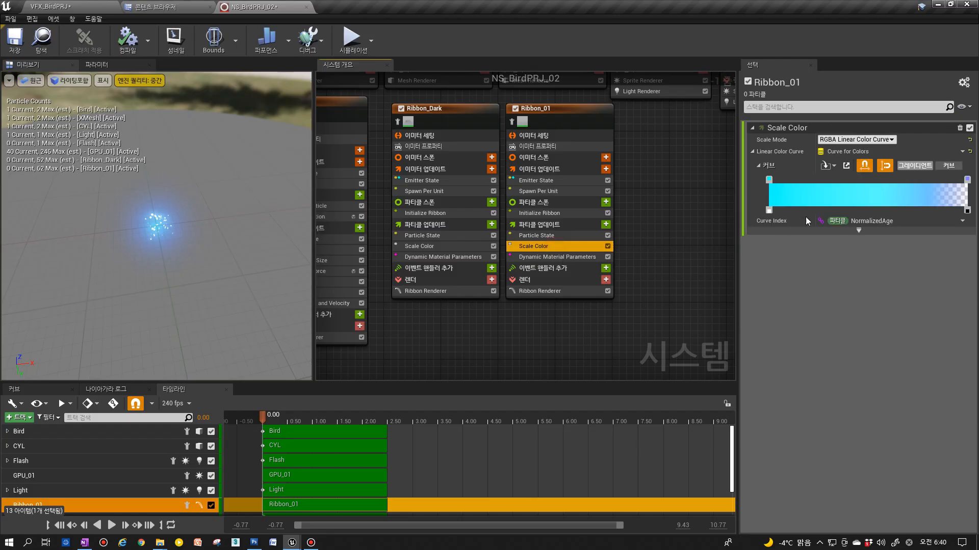
pyautogui.doubleClick(769, 179)
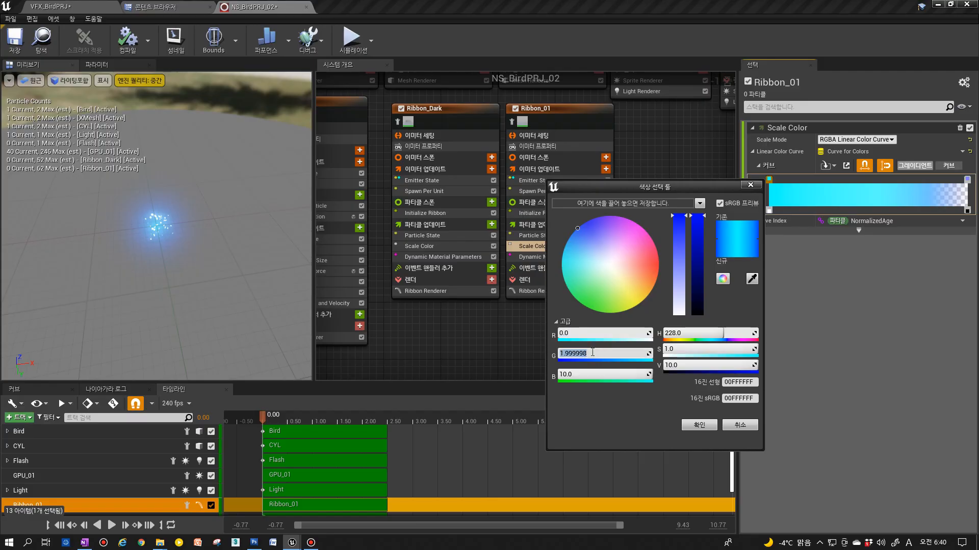
pyautogui.write('10')
pyautogui.press('Tab')
pyautogui.write('0')
pyautogui.press('Tab')
pyautogui.write('0')
pyautogui.press('Return')
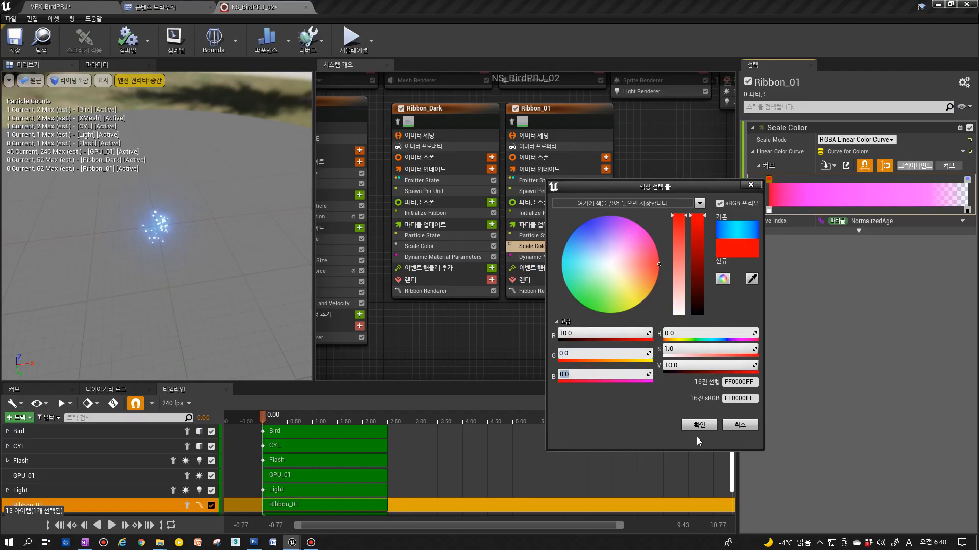
pyautogui.click(692, 426)
# Play the SQ_BirdPRJ sequence to see where the red Ribbon_01 shows in the trail, and return to NS_BirdPRJ_02.
pyautogui.click(50, 7)
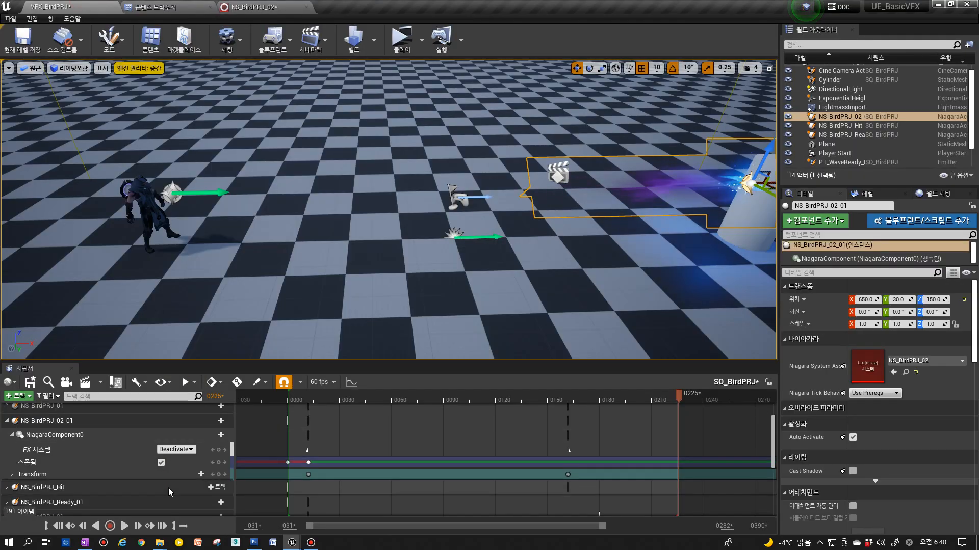
pyautogui.click(123, 526)
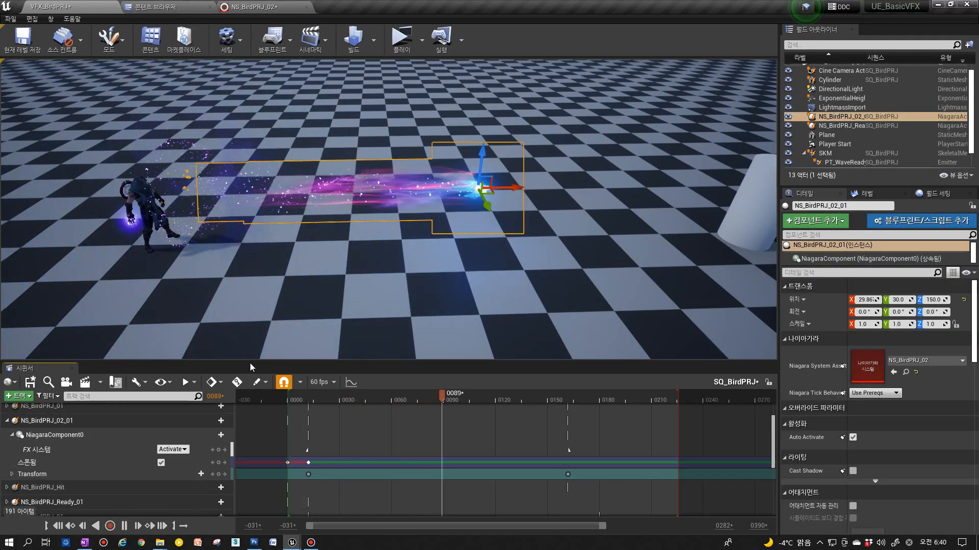
pyautogui.click(252, 8)
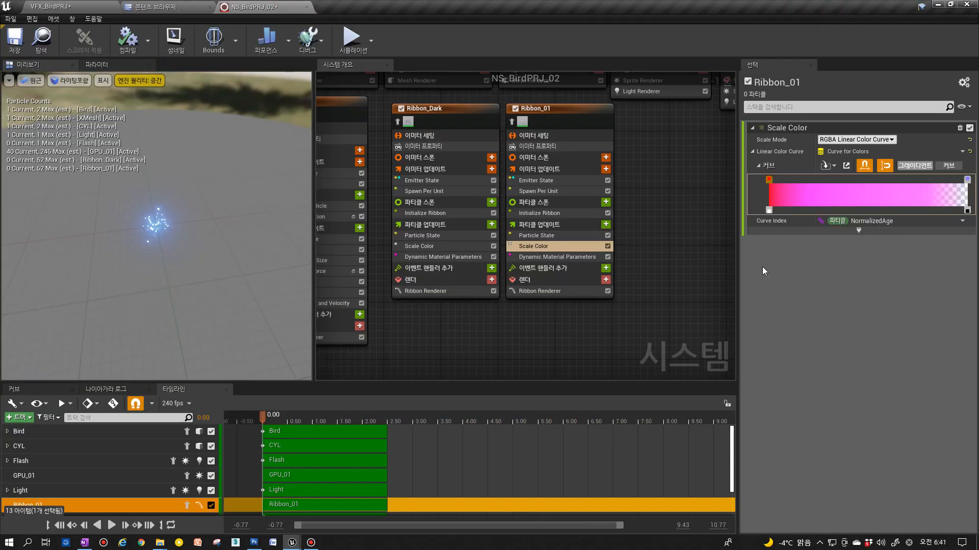
# Set the starting color of Ribbon_01's Scale Color gradient to R 0, G 0.25, B 1.
pyautogui.doubleClick(769, 179)
pyautogui.write('1')
pyautogui.press('Tab')
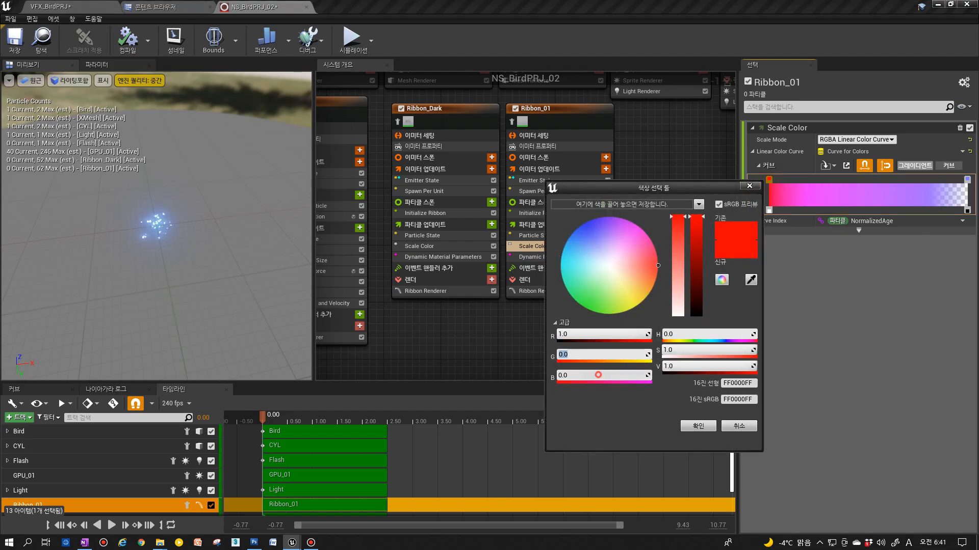
pyautogui.write('1')
pyautogui.press('Tab')
pyautogui.write('2')
pyautogui.press('Tab')
pyautogui.write('0')
pyautogui.press('Return')
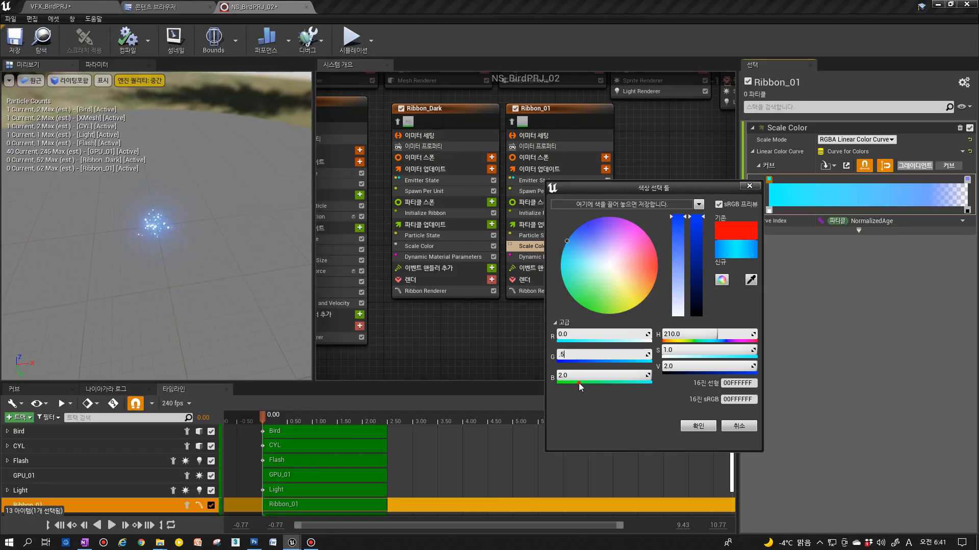
pyautogui.click(579, 383)
pyautogui.write('1')
pyautogui.press('Return')
pyautogui.click(631, 379)
pyautogui.click(592, 355)
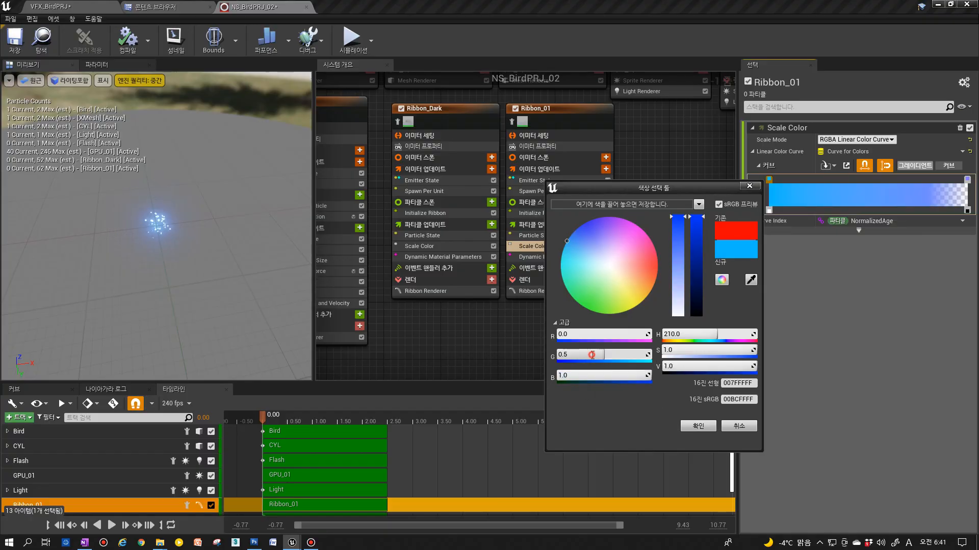
pyautogui.write('.25')
pyautogui.press('Return')
pyautogui.click(697, 426)
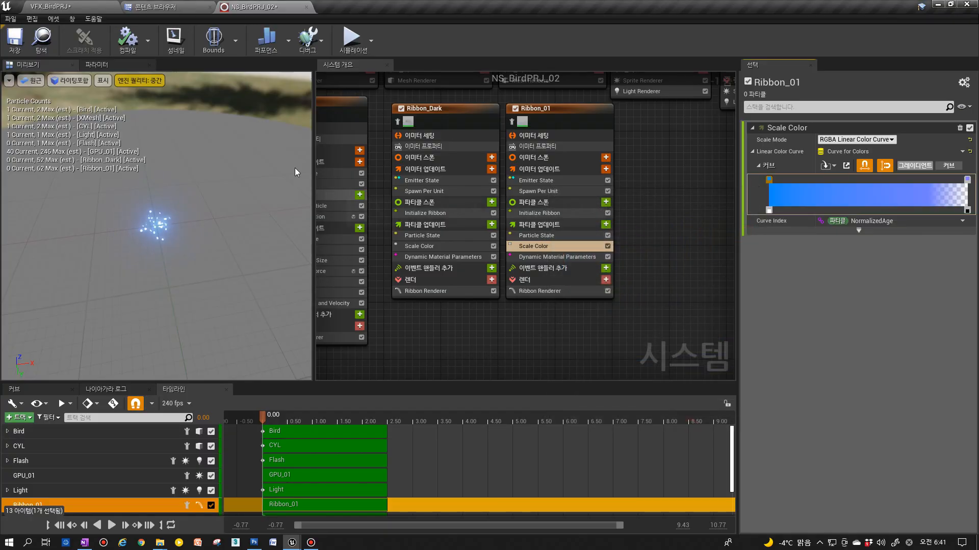
# Play the SQ_BirdPRJ sequence to review the projectile with the blue Ribbon_01 trail.
pyautogui.click(84, 6)
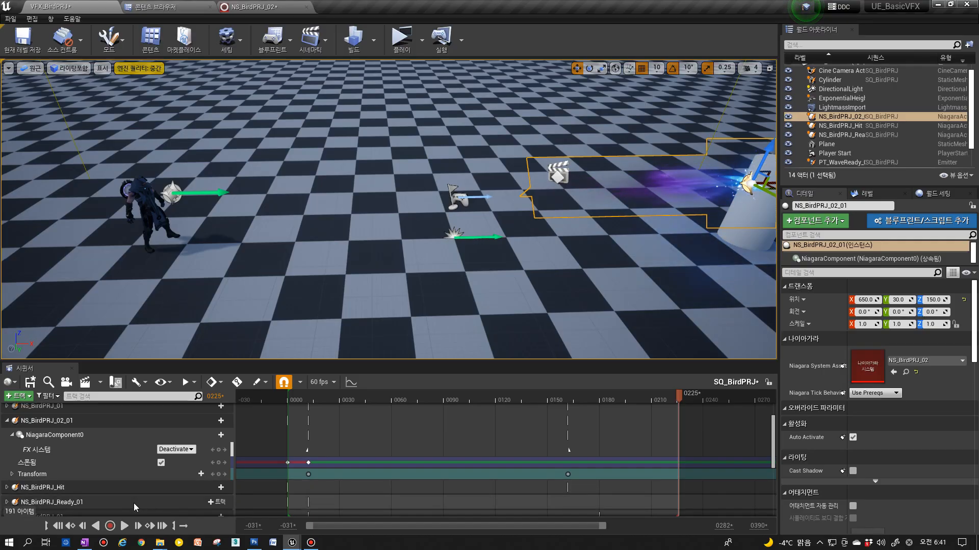
pyautogui.click(123, 527)
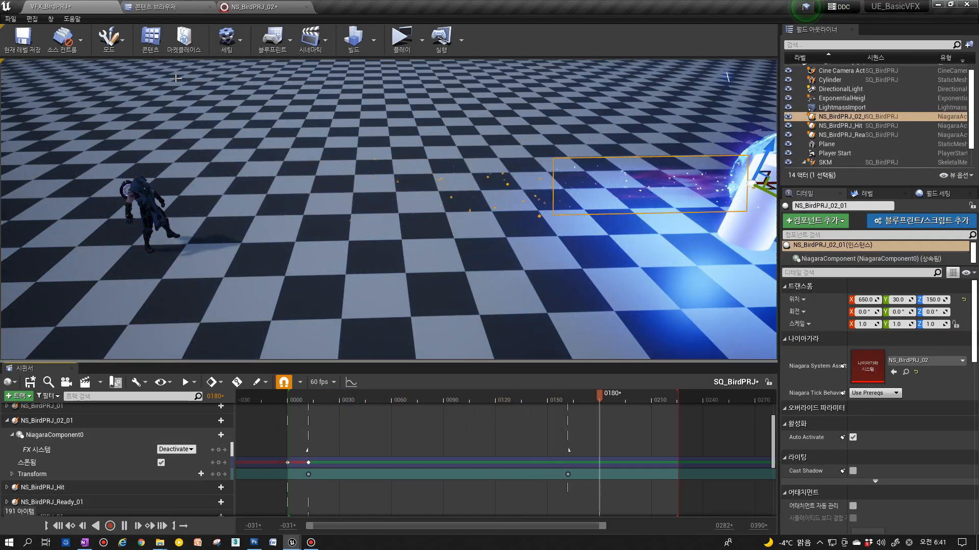
# Set the starting color of Ribbon_01's Scale Color gradient to G 2, B 10 and check the projectile in the level.
pyautogui.click(242, 7)
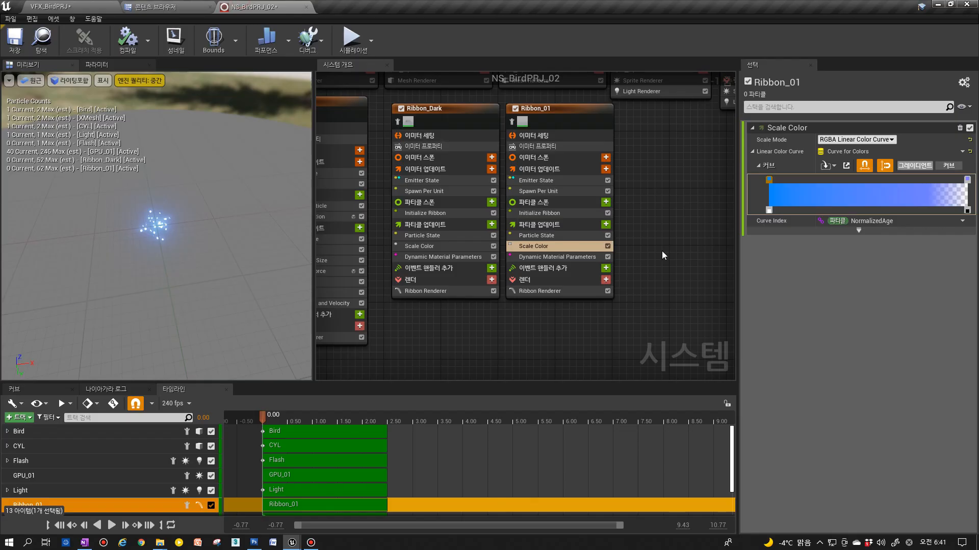
pyautogui.doubleClick(770, 179)
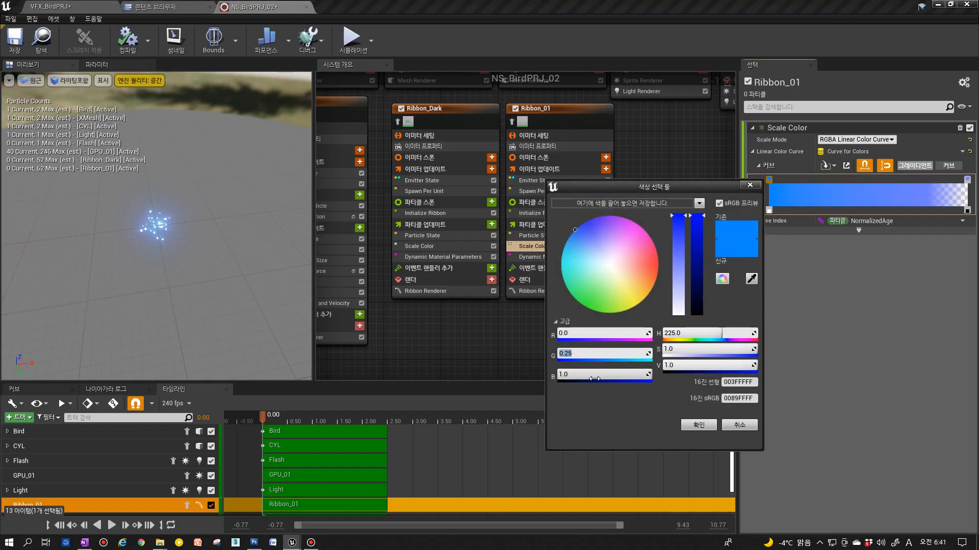
pyautogui.write('5')
pyautogui.press('Tab')
pyautogui.write('10')
pyautogui.click(705, 428)
pyautogui.click(27, 6)
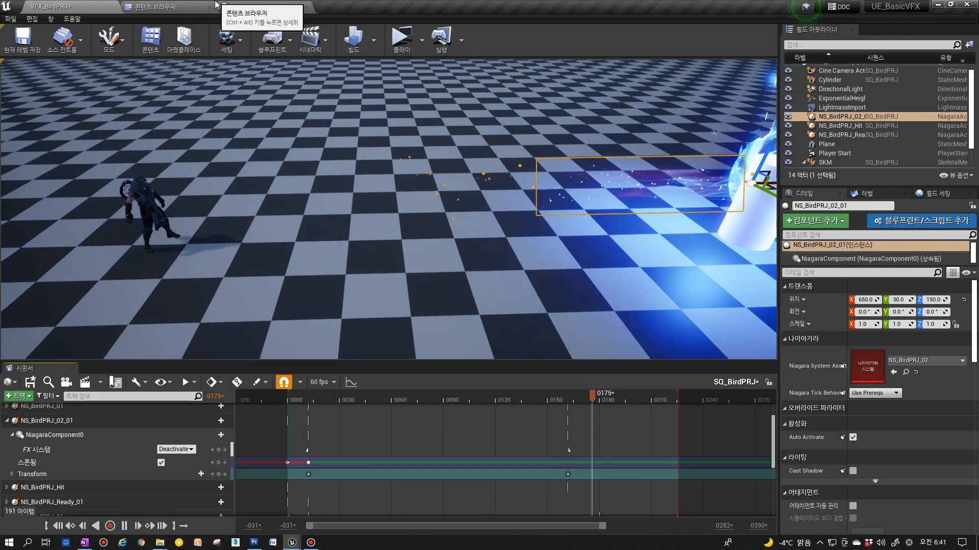
pyautogui.click(253, 6)
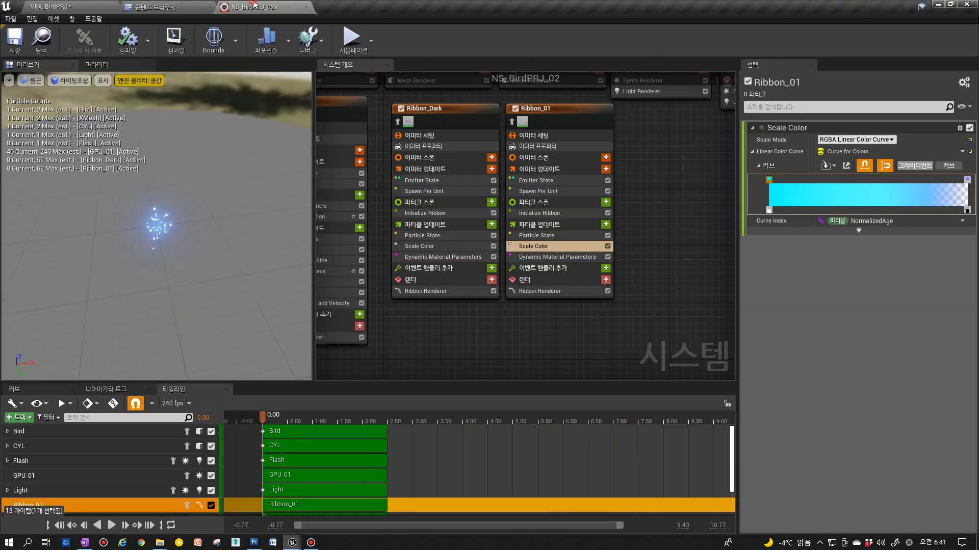
# Set the green of Ribbon_01's starting gradient color to 0.5 and play the SQ_BirdPRJ sequence.
pyautogui.doubleClick(769, 181)
pyautogui.click(591, 360)
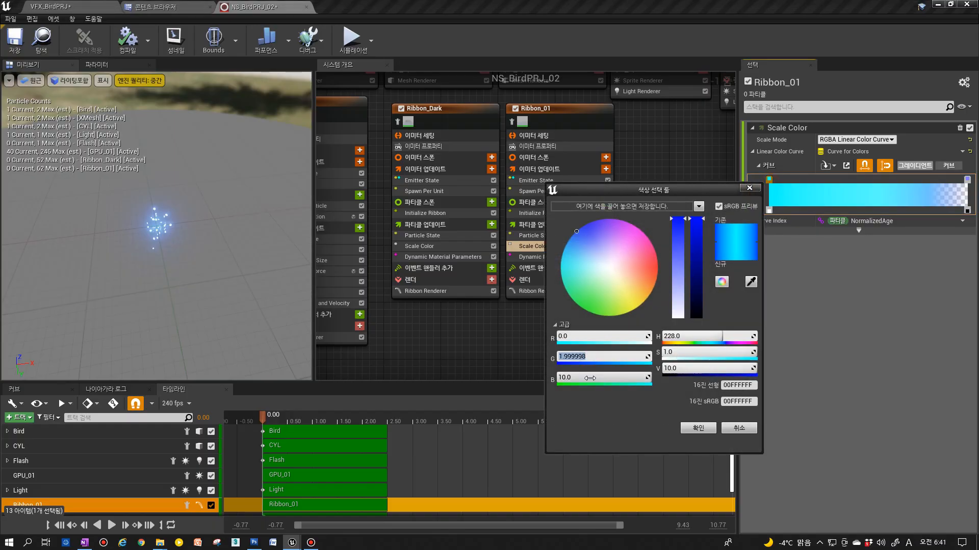
pyautogui.write('0.5')
pyautogui.click(589, 380)
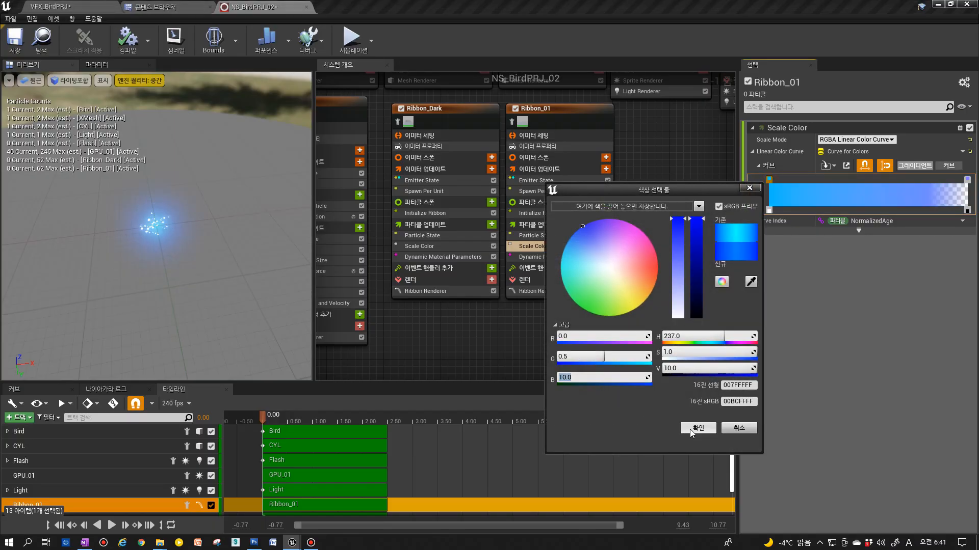
pyautogui.click(698, 428)
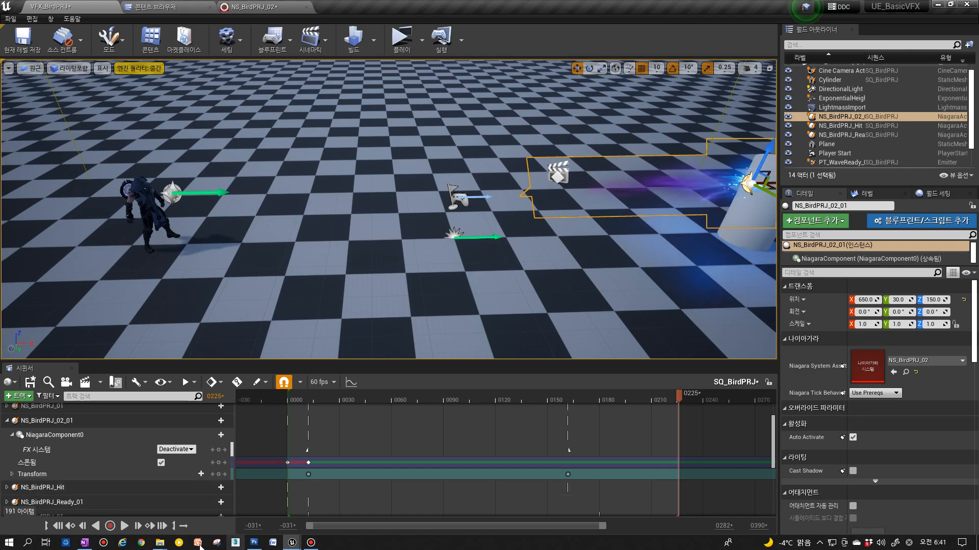
pyautogui.click(124, 525)
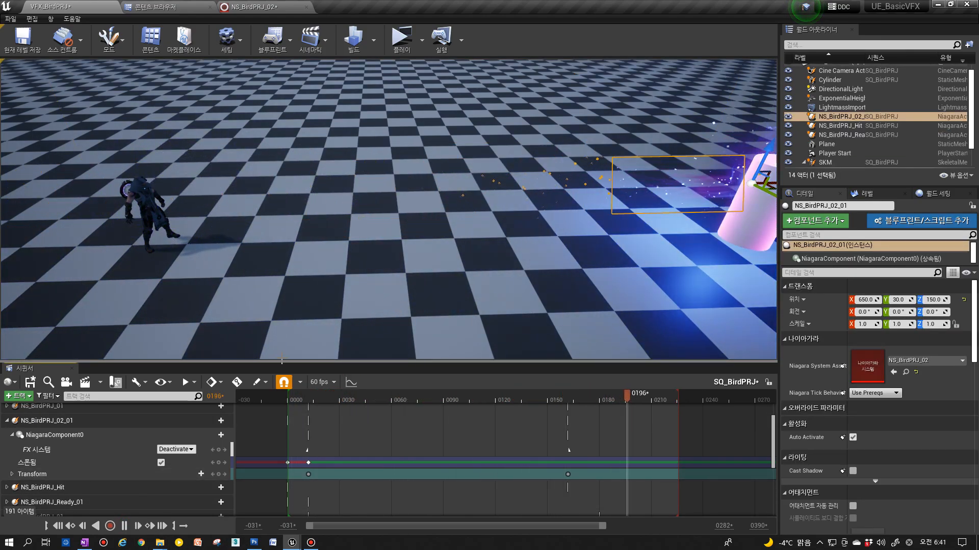
# Compare the Initialize Ribbon settings of Ribbon_01 and Ribbon_Dark in NS_BirdPRJ_02 and replay the SQ_BirdPRJ sequence.
pyautogui.click(263, 6)
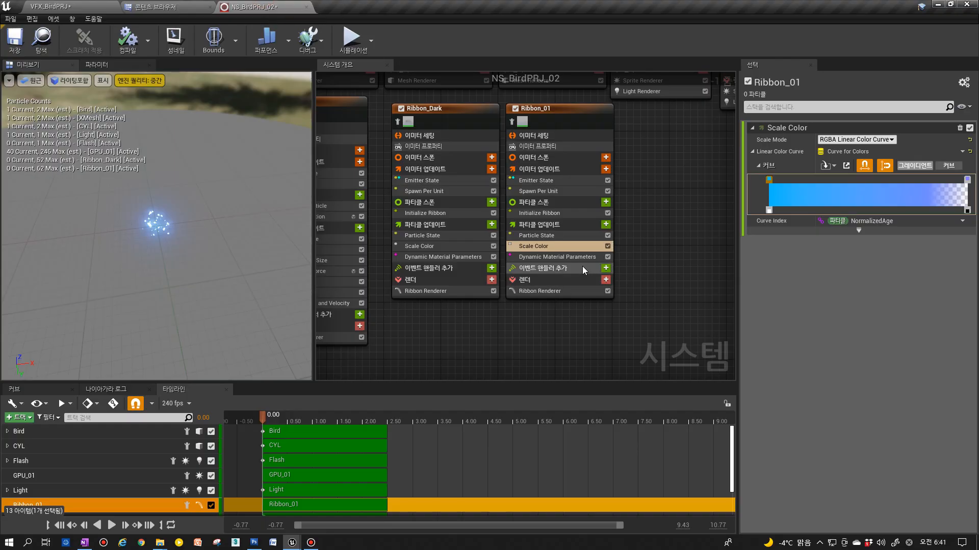
pyautogui.click(572, 191)
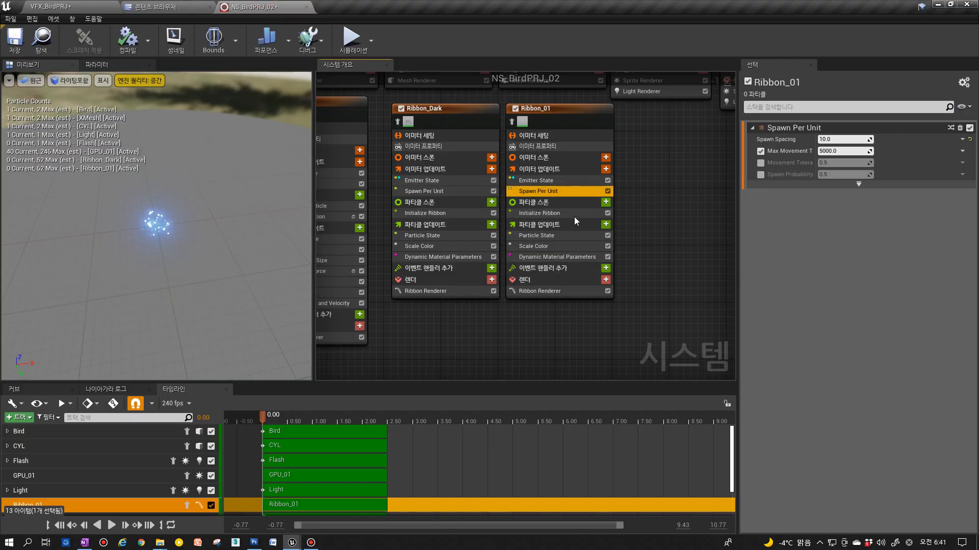
pyautogui.click(554, 213)
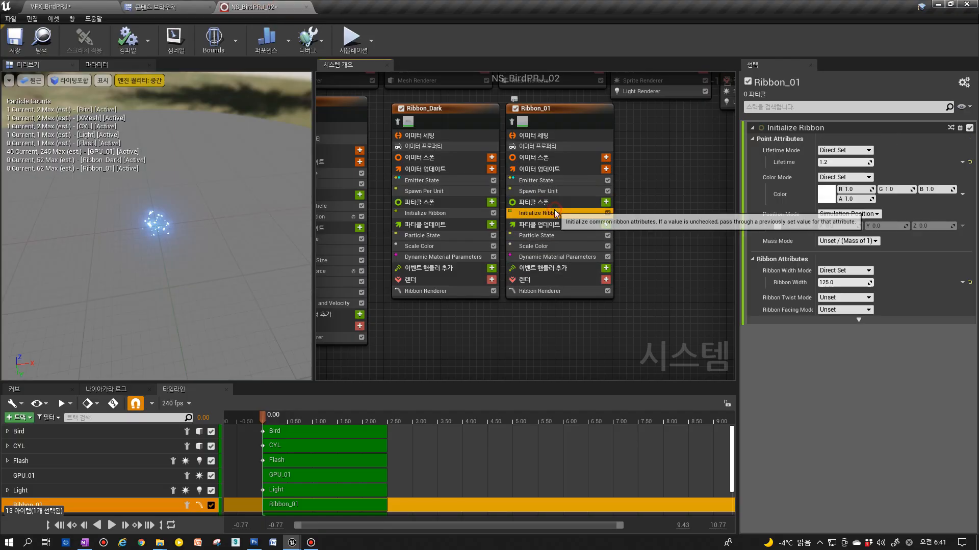
pyautogui.click(461, 215)
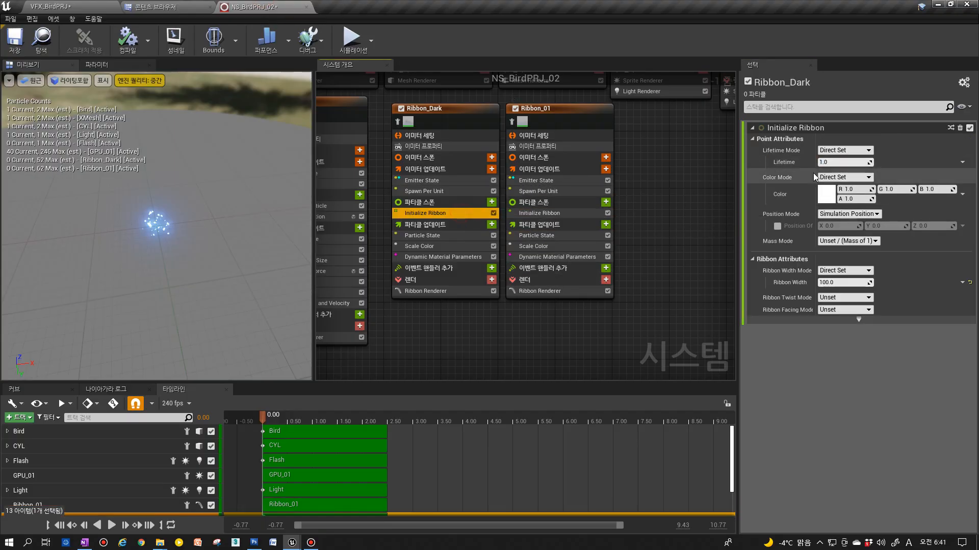
pyautogui.click(537, 214)
pyautogui.click(54, 6)
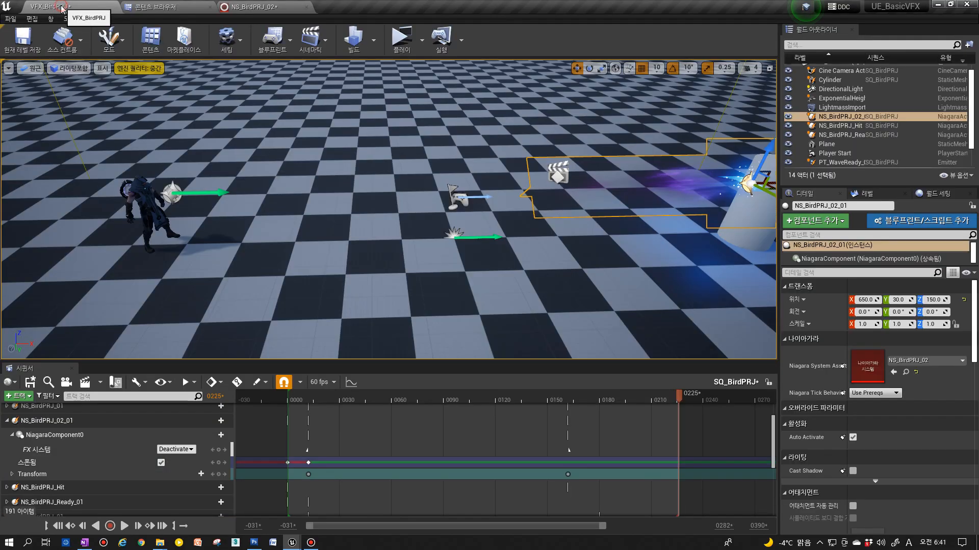
pyautogui.click(125, 527)
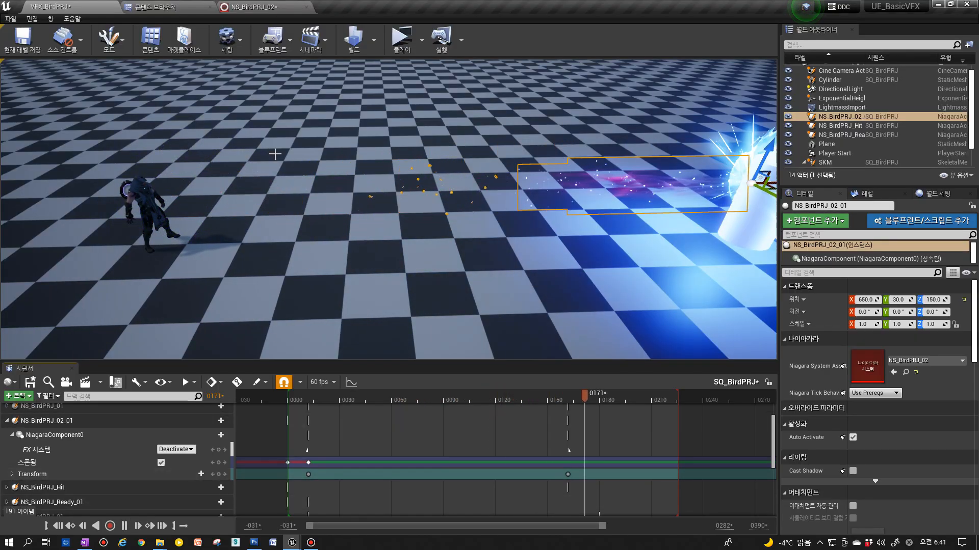
# Set Ribbon_Dark's Lifetime to 0.5 in Initialize Ribbon and play the SQ_BirdPRJ sequence to check the shorter trail.
pyautogui.click(263, 7)
pyautogui.click(438, 213)
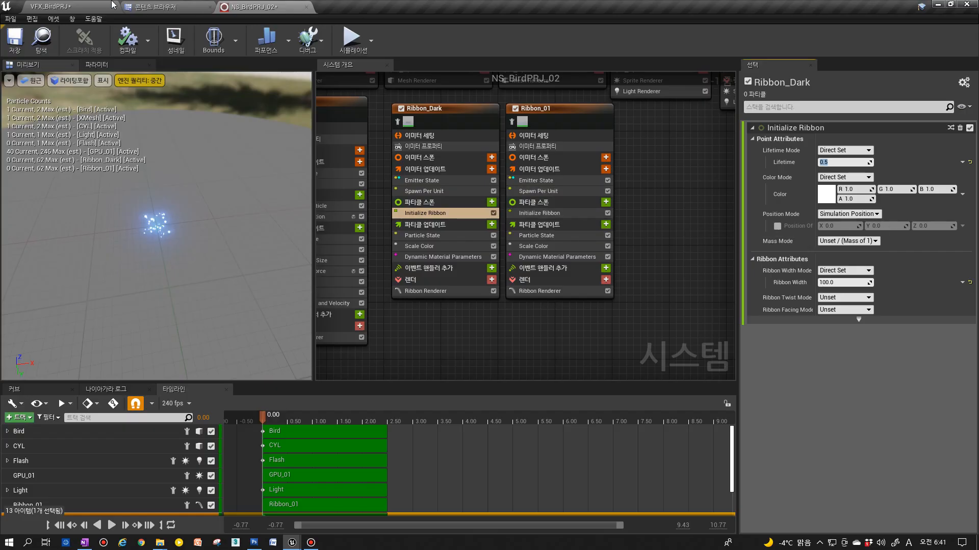
pyautogui.click(51, 6)
pyautogui.click(124, 526)
# Set the starting color of GPU_01's Scale Color gradient in NS_BirdPRJ_02 to R 0, G 1, B 10.
pyautogui.scroll(-1, 414, 307)
pyautogui.moveTo(413, 307); pyautogui.dragTo(549, 359, button='right')
pyautogui.click(431, 192)
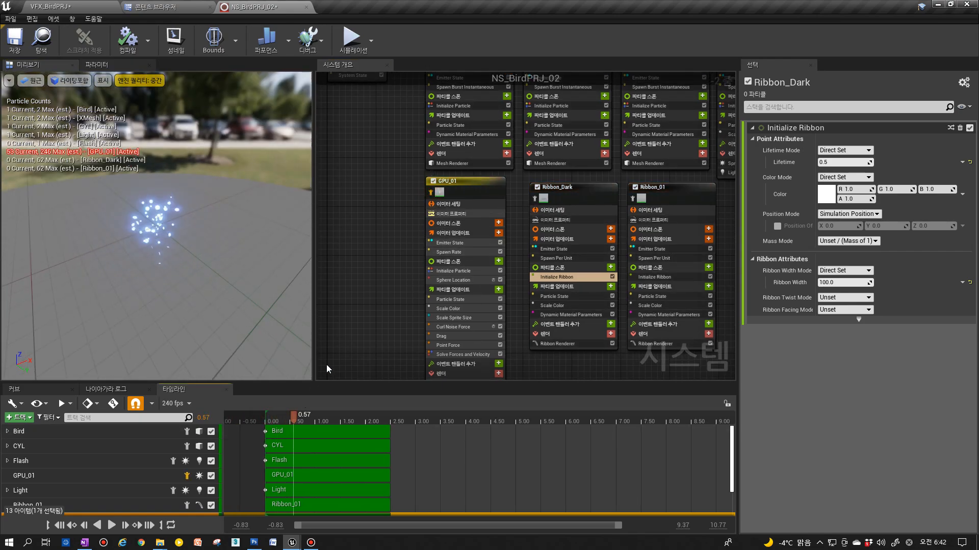
pyautogui.click(469, 308)
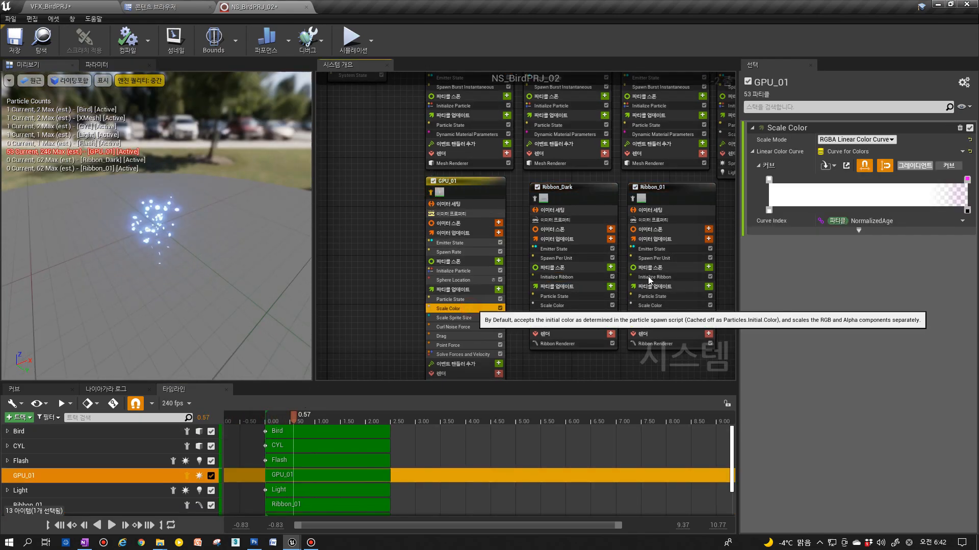
pyautogui.click(769, 180)
pyautogui.doubleClick(769, 180)
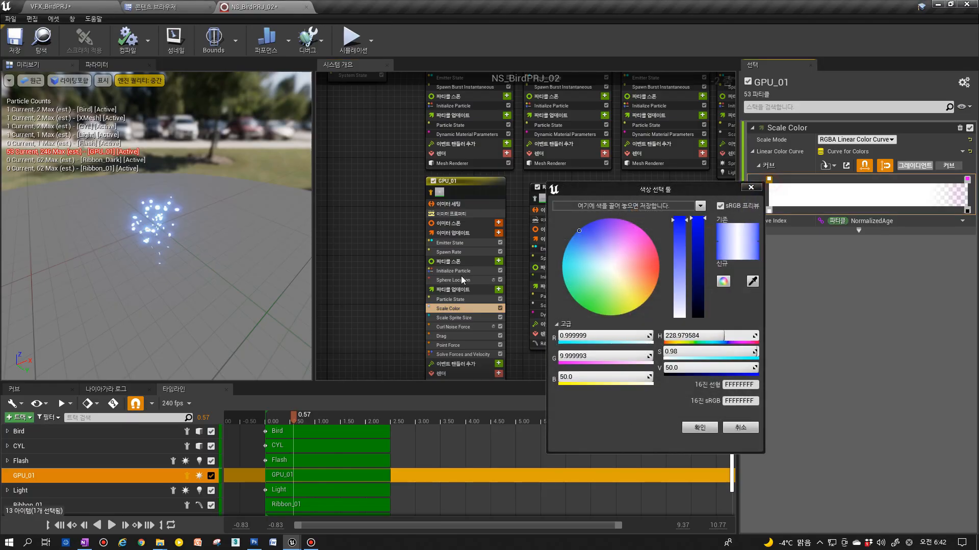
pyautogui.click(598, 336)
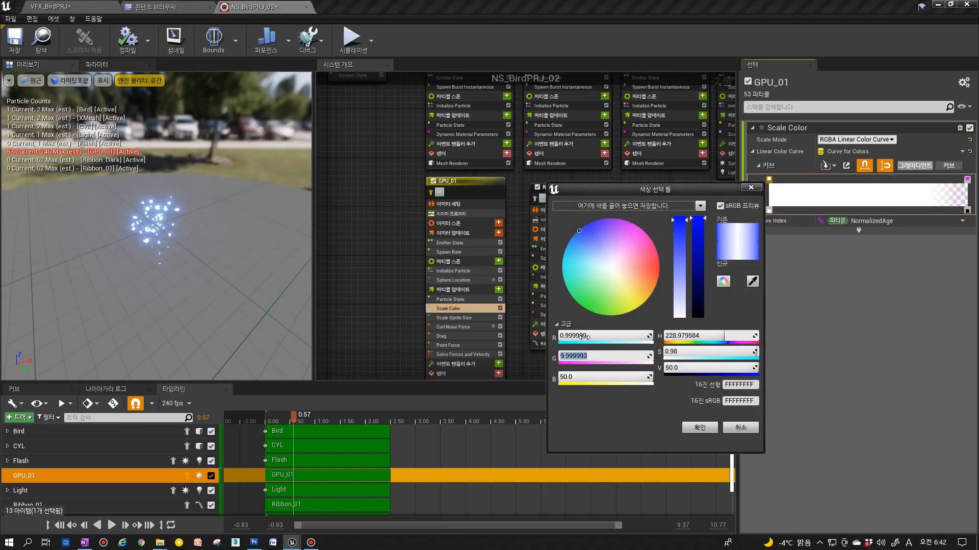
pyautogui.click(581, 377)
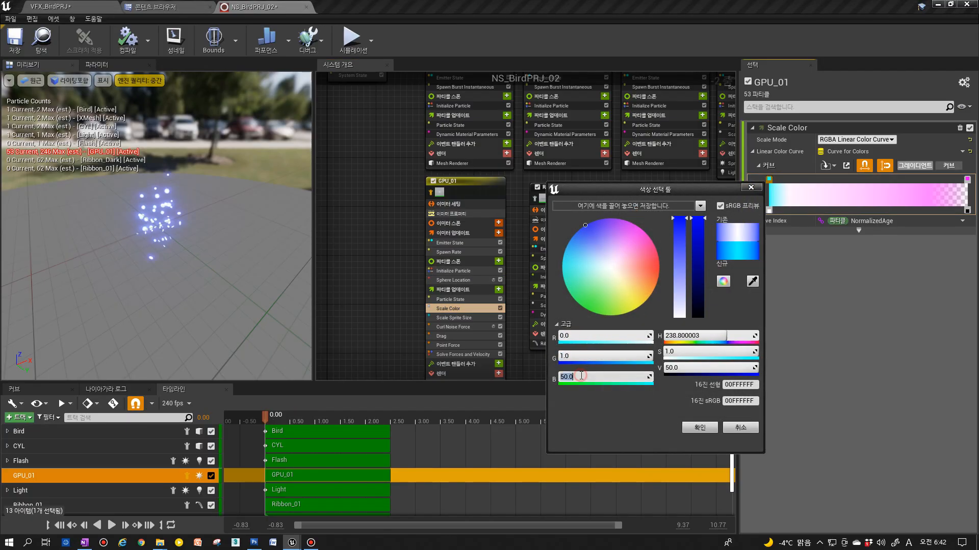
pyautogui.click(684, 427)
# Move the magenta end stop of GPU_01's Scale Color gradient slightly earlier and set its color to R 1, G 0.
pyautogui.click(454, 272)
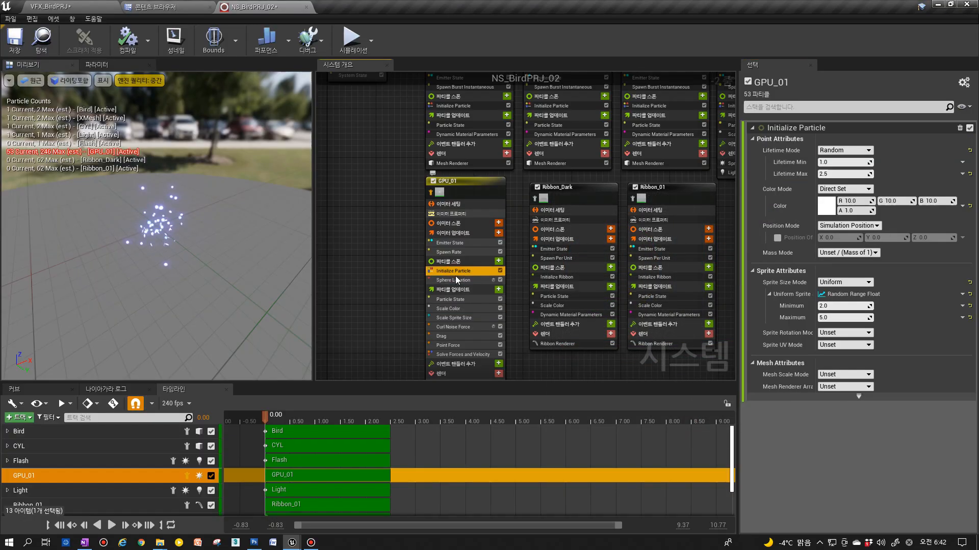
pyautogui.click(469, 309)
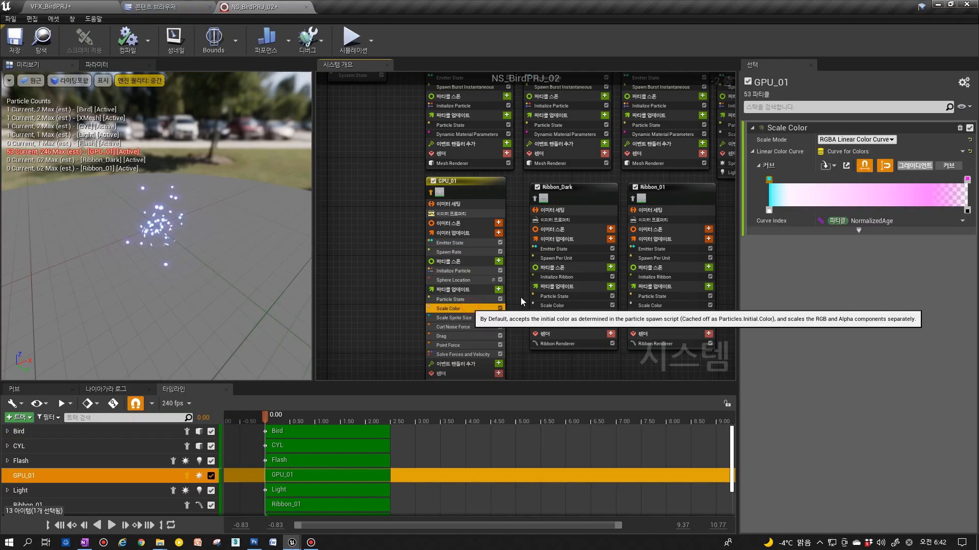
pyautogui.click(768, 180)
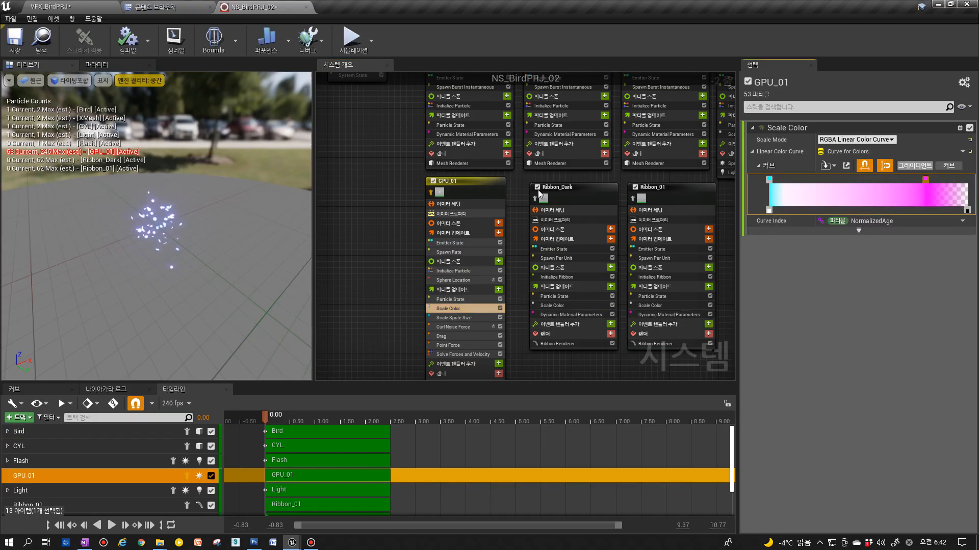
pyautogui.doubleClick(925, 179)
pyautogui.click(737, 334)
pyautogui.write('1')
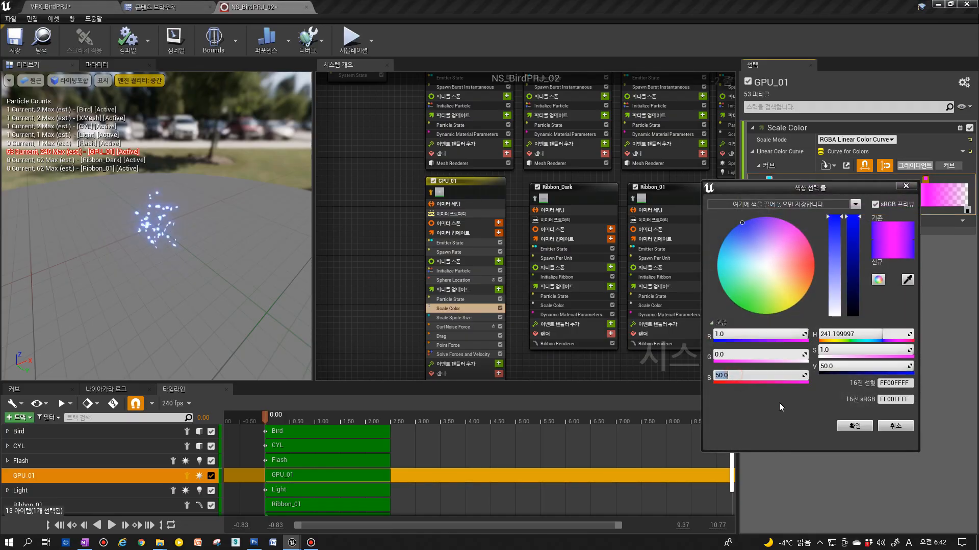
pyautogui.click(850, 426)
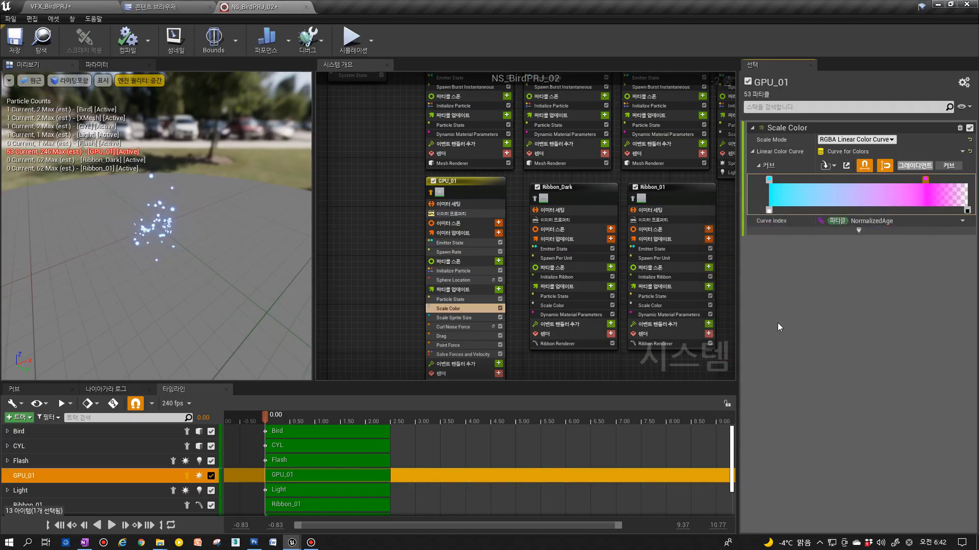
# Check the starting color of GPU_01's gradient and play the SQ_BirdPRJ sequence to review the particles, selecting the floor plane instead of the projectile.
pyautogui.doubleClick(768, 180)
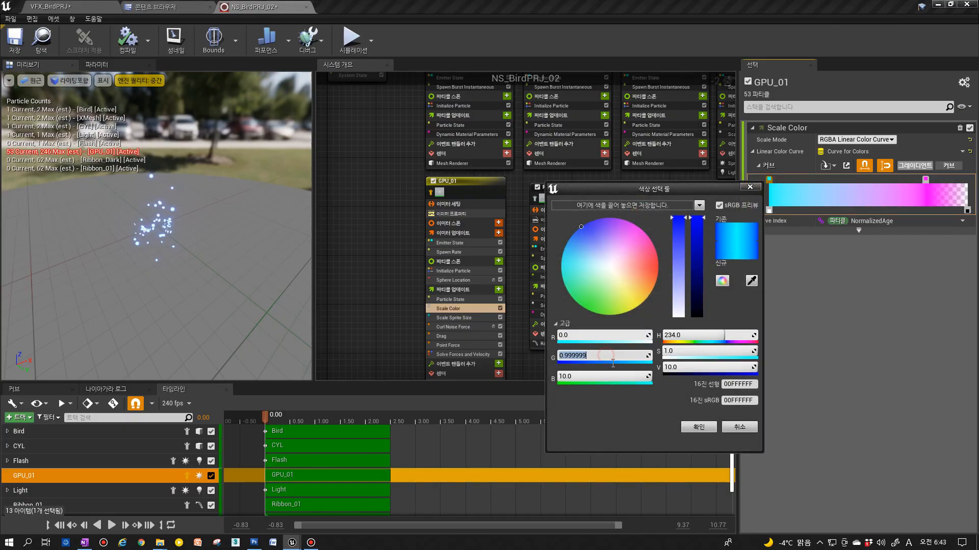
pyautogui.click(699, 427)
pyautogui.click(51, 6)
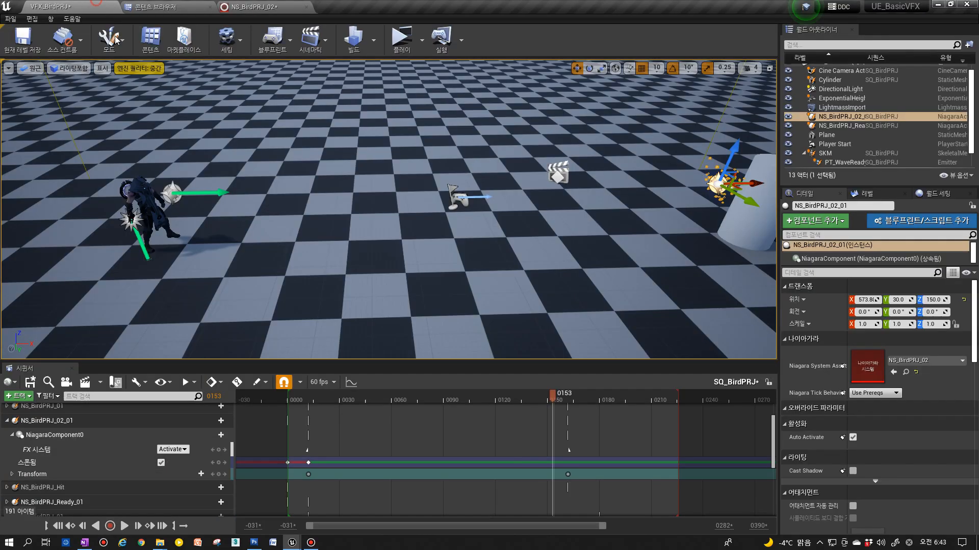
pyautogui.click(123, 528)
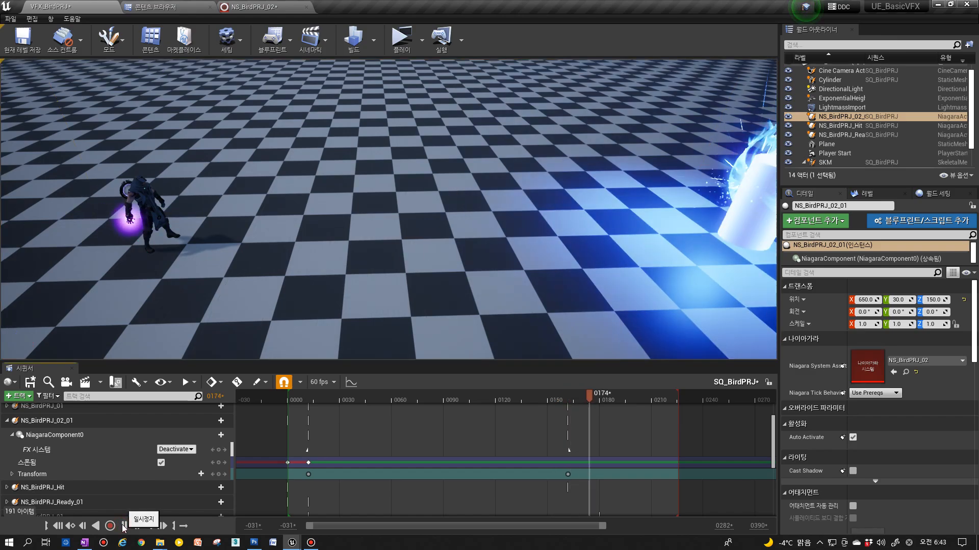
pyautogui.click(124, 527)
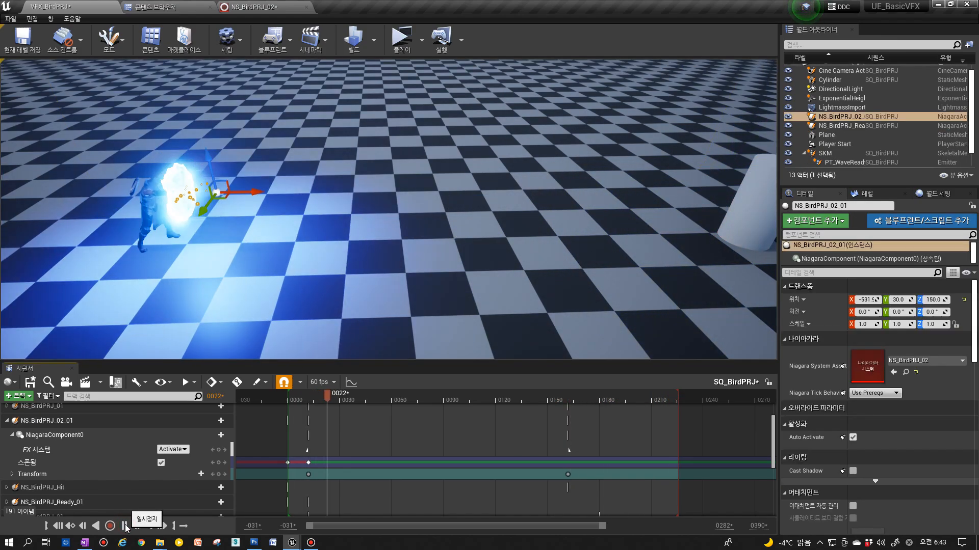
pyautogui.click(371, 272)
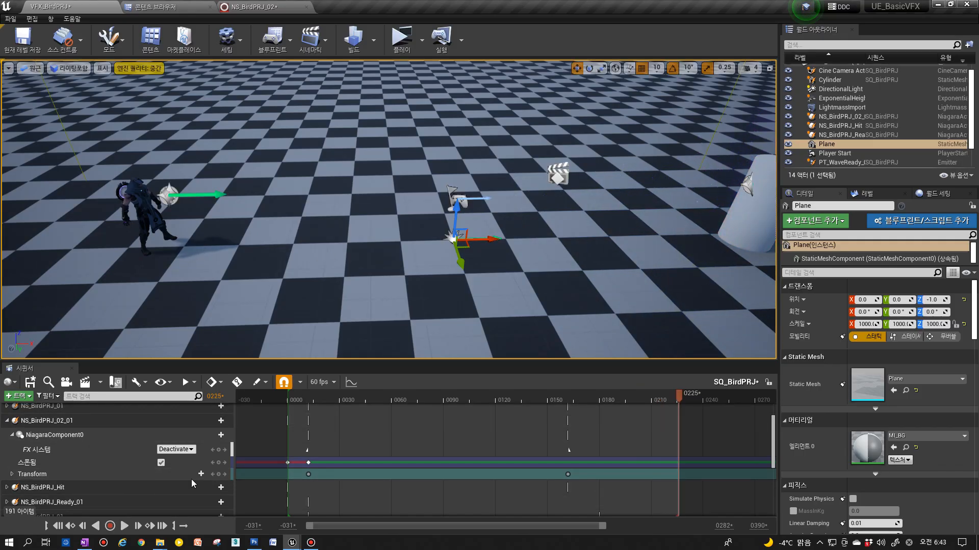
pyautogui.click(124, 526)
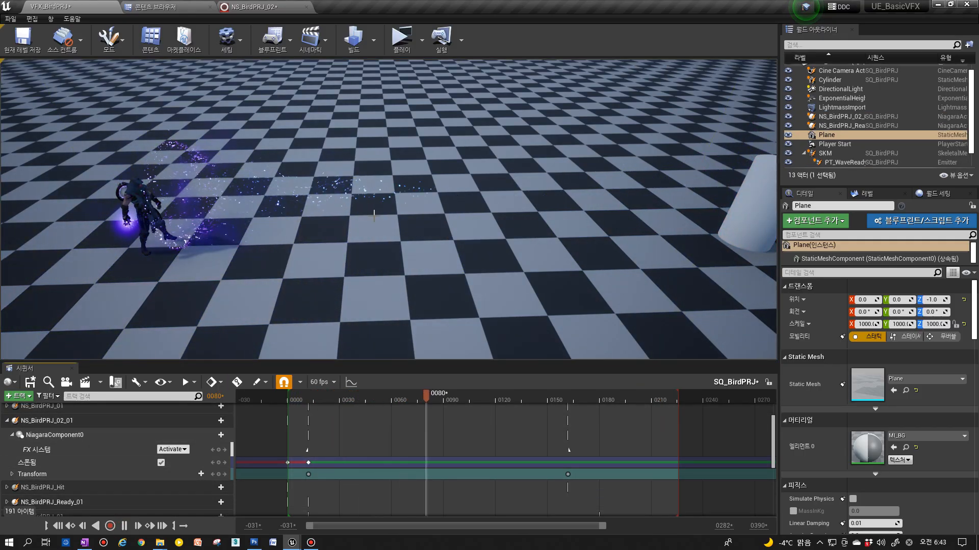
# Move the magenta stop of GPU_01's gradient further toward the start and add a second cyan stop just after the first.
pyautogui.click(254, 7)
pyautogui.moveTo(925, 180); pyautogui.dragTo(870, 182)
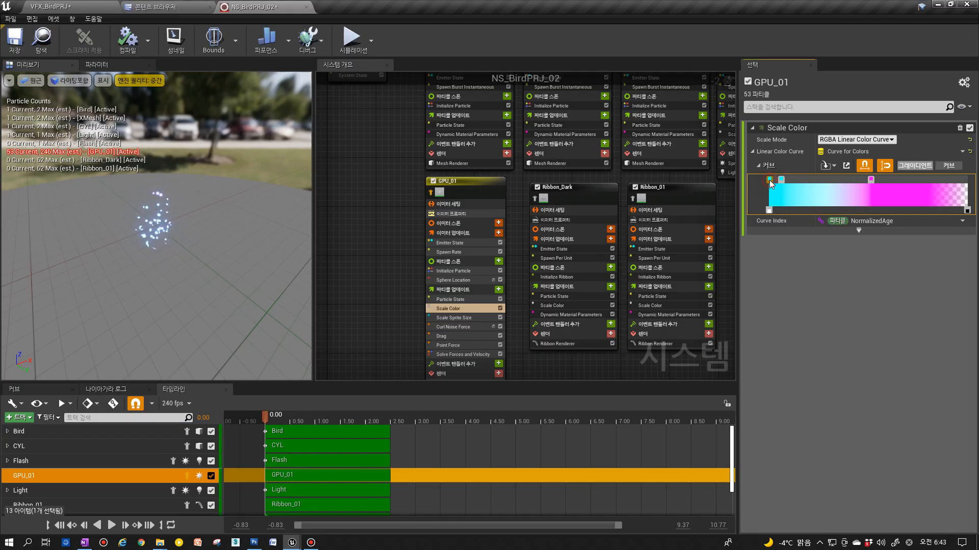
# Set the starting color of GPU_01's gradient to R 10, G 100, B 10000 and play the SQ_BirdPRJ sequence.
pyautogui.doubleClick(769, 179)
pyautogui.write('10')
pyautogui.click(584, 356)
pyautogui.write('100')
pyautogui.click(578, 377)
pyautogui.write('10000')
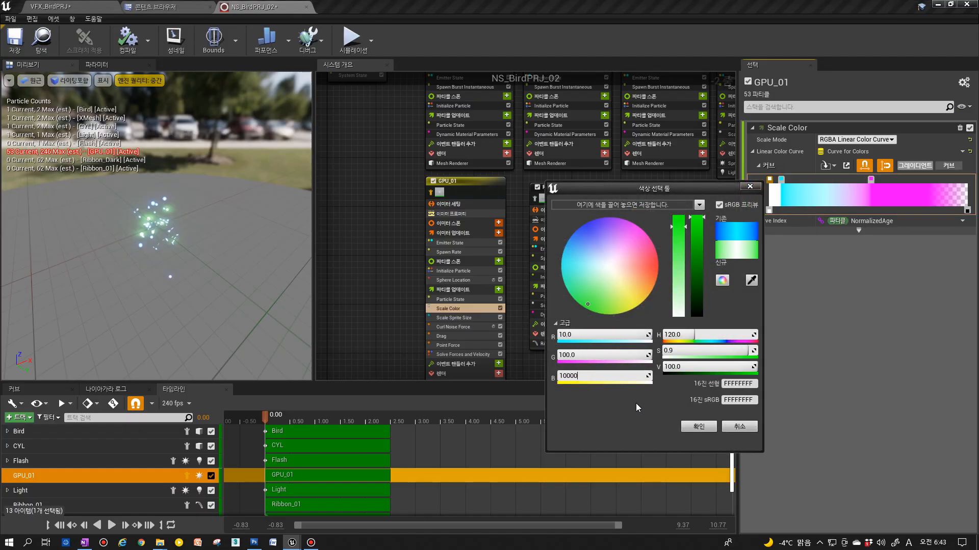
pyautogui.press('Return')
pyautogui.click(698, 428)
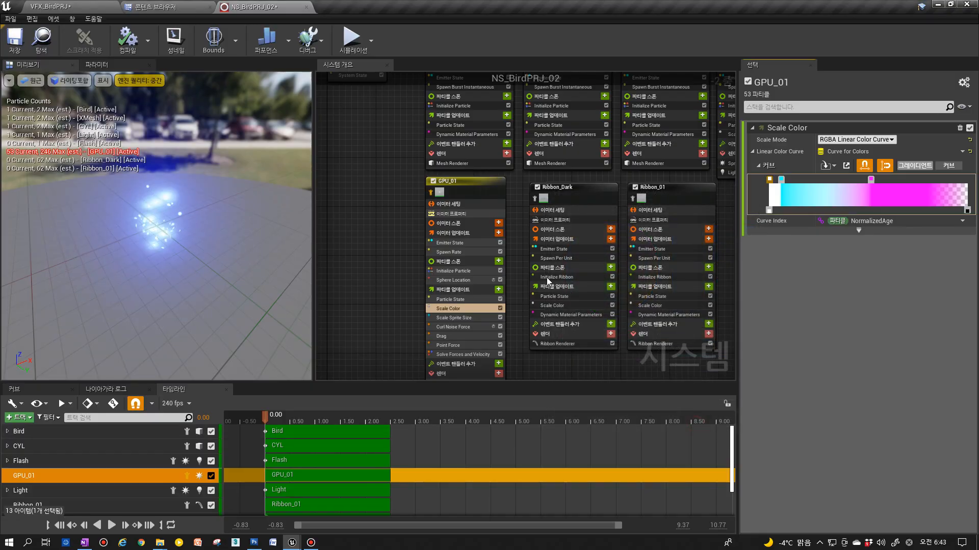
pyautogui.click(34, 6)
pyautogui.click(125, 526)
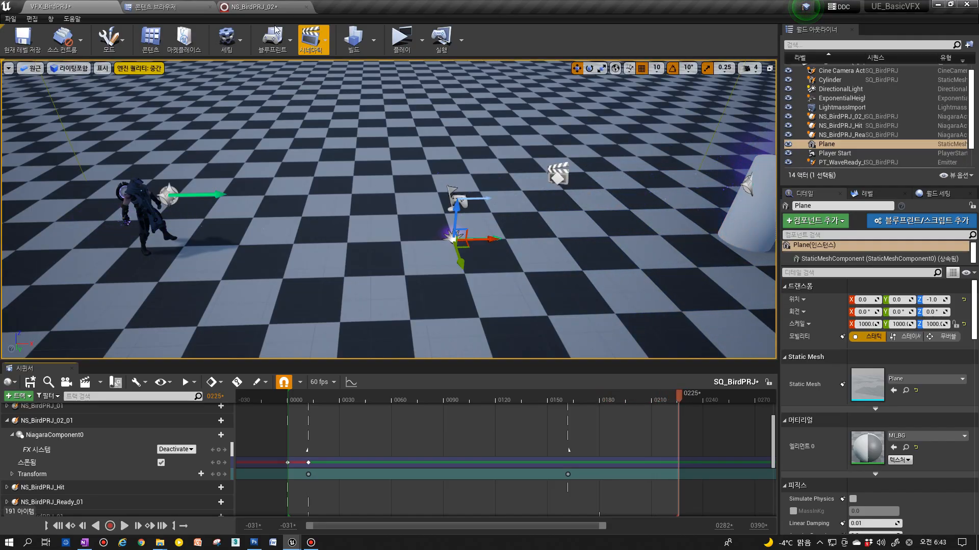
# Move the magenta stop of GPU_01's Scale Color gradient slightly earlier and play the SQ_BirdPRJ sequence.
pyautogui.click(251, 7)
pyautogui.moveTo(850, 182); pyautogui.dragTo(845, 181)
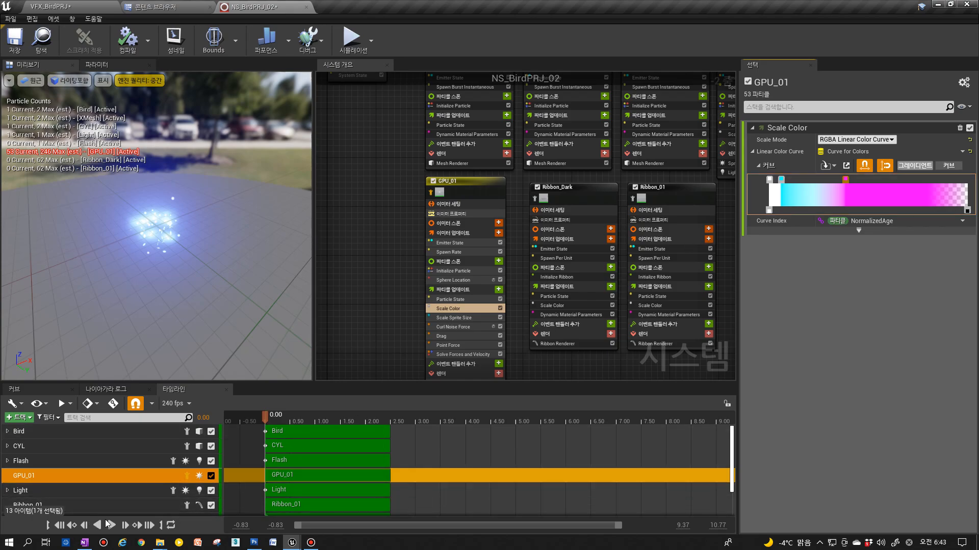
pyautogui.click(88, 7)
pyautogui.click(124, 526)
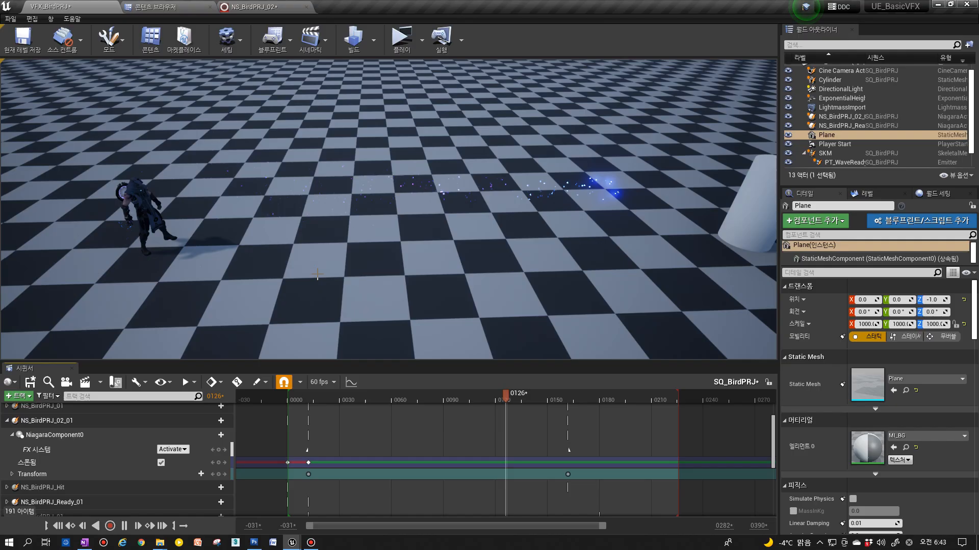
# Look over the NS_BirdPRJ_02 emitters, select Ribbon_01, and replay the SQ_BirdPRJ sequence in the level.
pyautogui.click(282, 8)
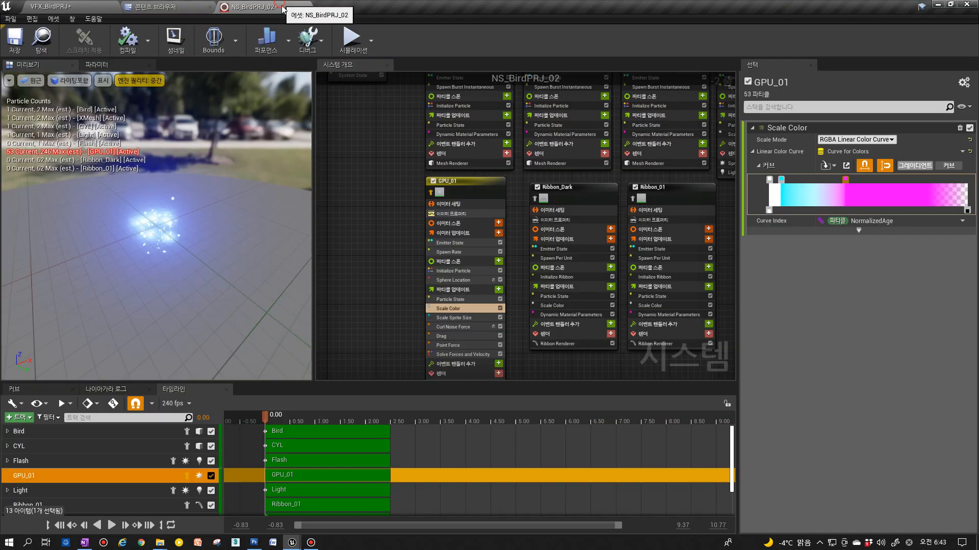
pyautogui.scroll(-2, 388, 198)
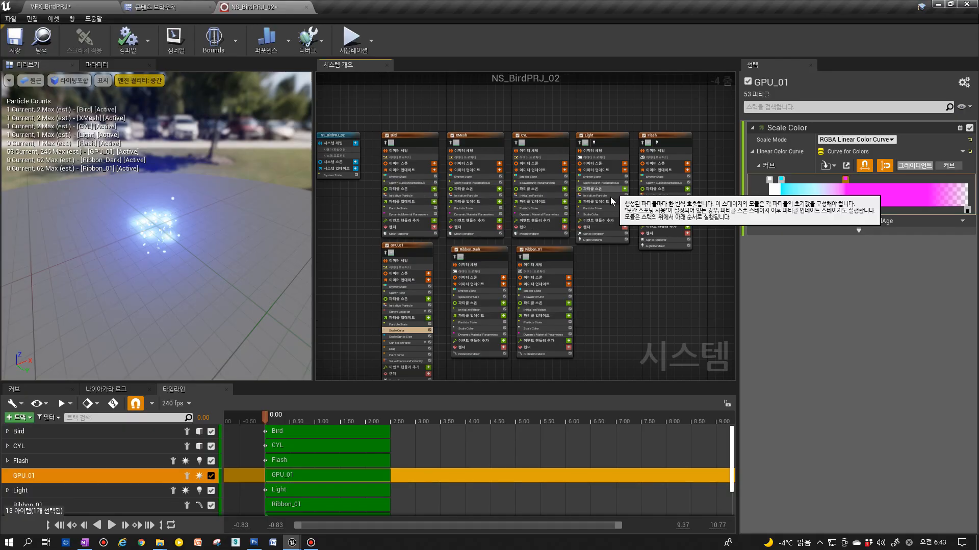
pyautogui.scroll(2, 635, 212)
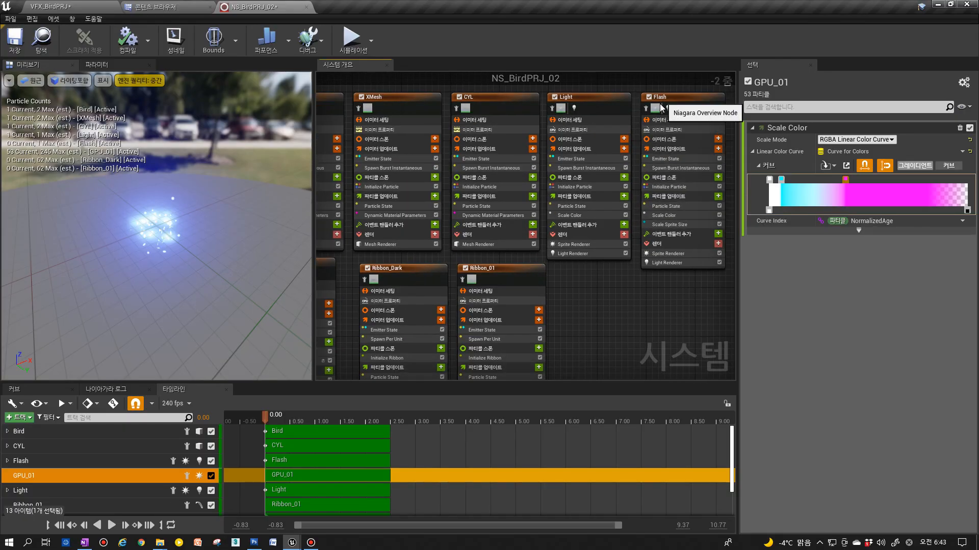
pyautogui.moveTo(592, 273); pyautogui.dragTo(618, 225, button='right')
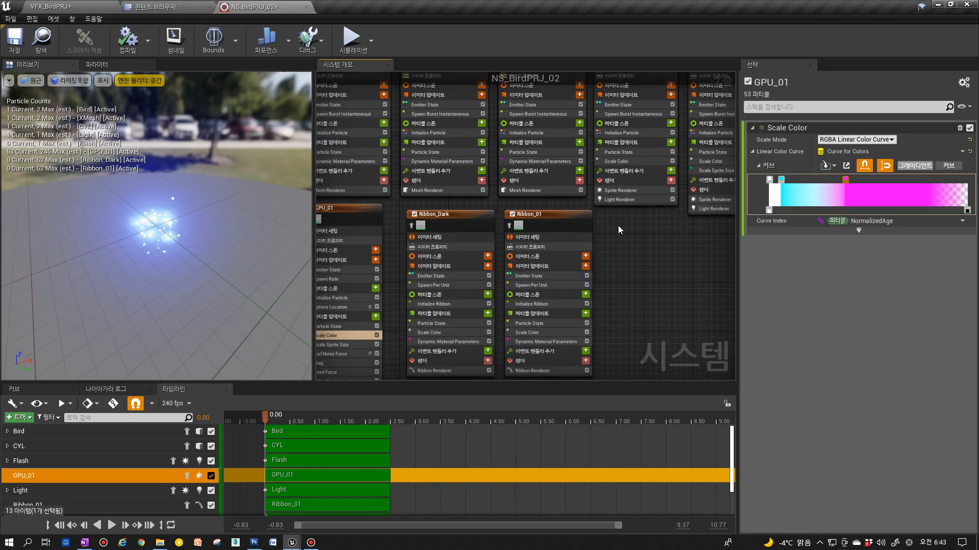
pyautogui.click(549, 216)
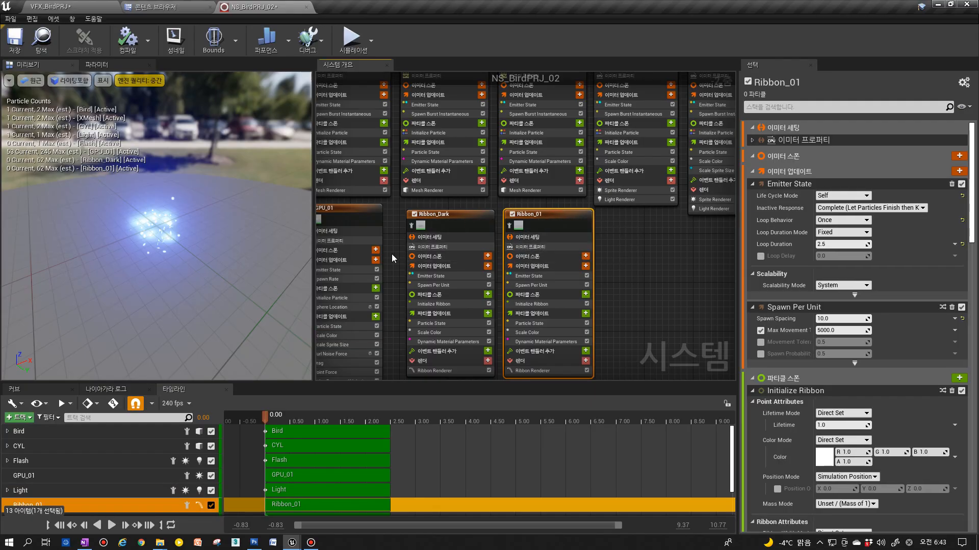
pyautogui.moveTo(442, 252); pyautogui.dragTo(463, 242, button='right')
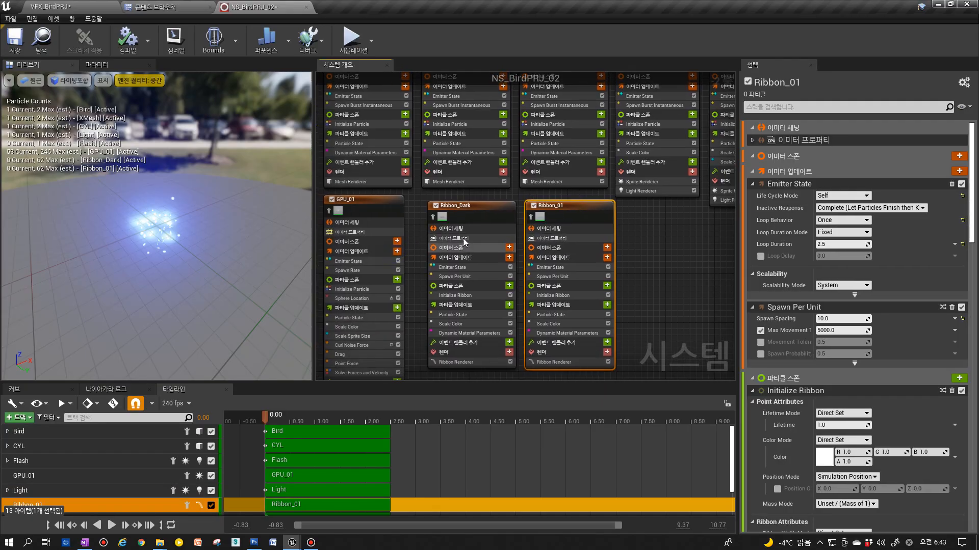
pyautogui.click(86, 14)
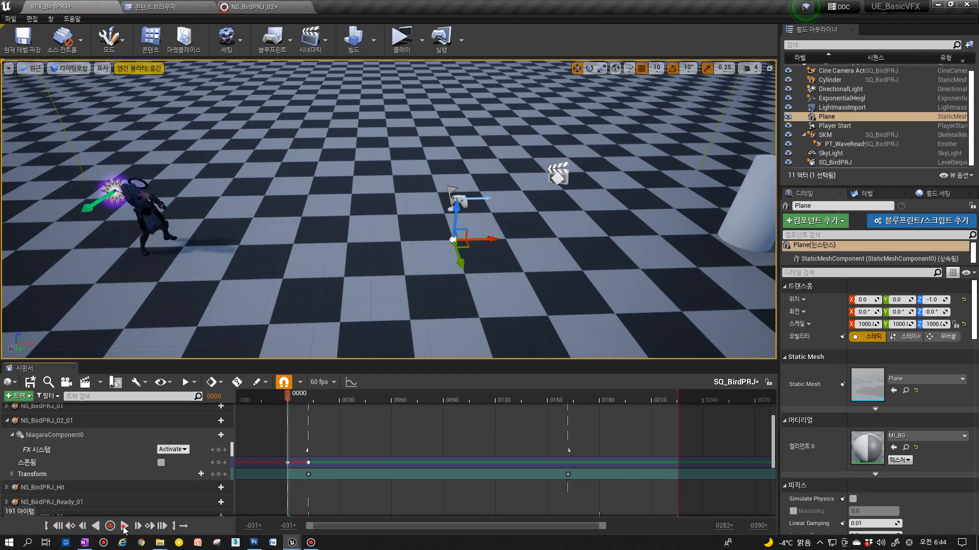
pyautogui.click(124, 528)
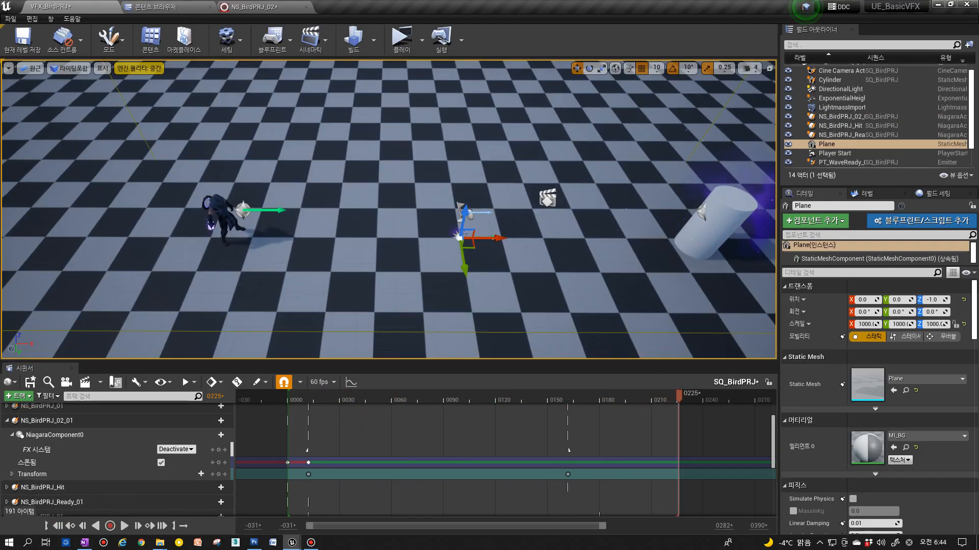
# Review the projectile from an adjusted view, playing the sequence and pausing it in mid-flight at frame 87.
pyautogui.press('w')
pyautogui.moveTo(419, 304)
pyautogui.mouseDown(button='right')
pyautogui.moveTo(433, 331)
pyautogui.moveTo(420, 303)
pyautogui.mouseUp(button='right')
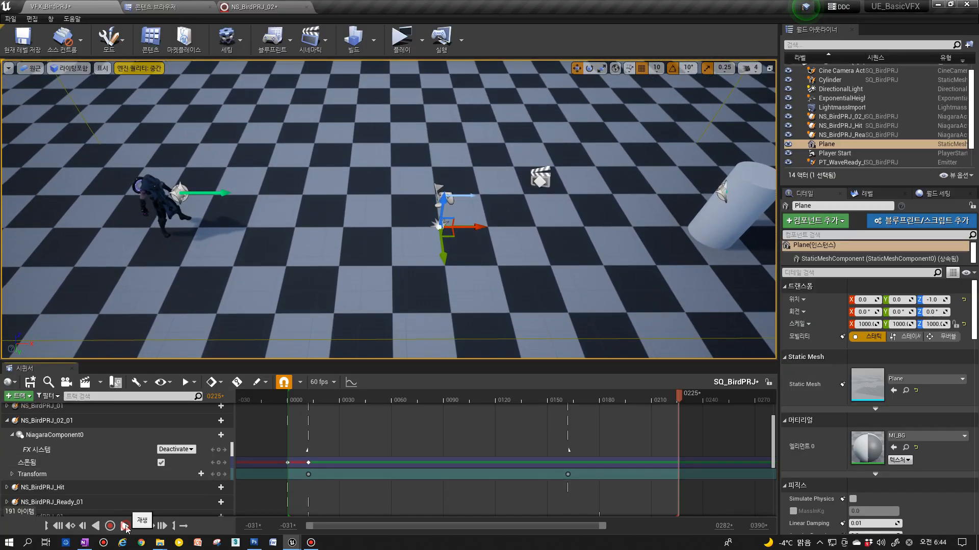
pyautogui.click(124, 527)
pyautogui.click(125, 527)
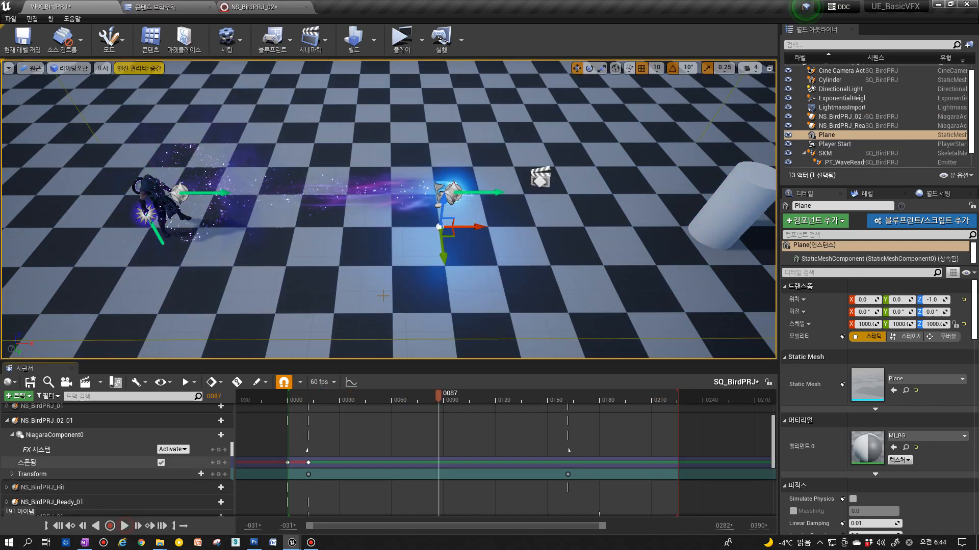
# Set the Sort Order Hint of the XMesh emitter's Mesh Renderer to 2.
pyautogui.click(264, 6)
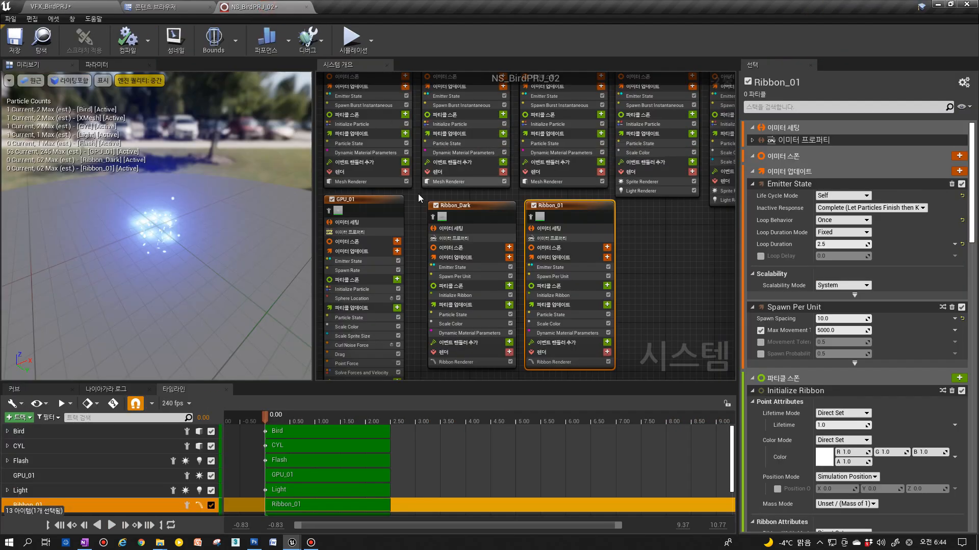
pyautogui.moveTo(419, 198); pyautogui.dragTo(470, 280, button='right')
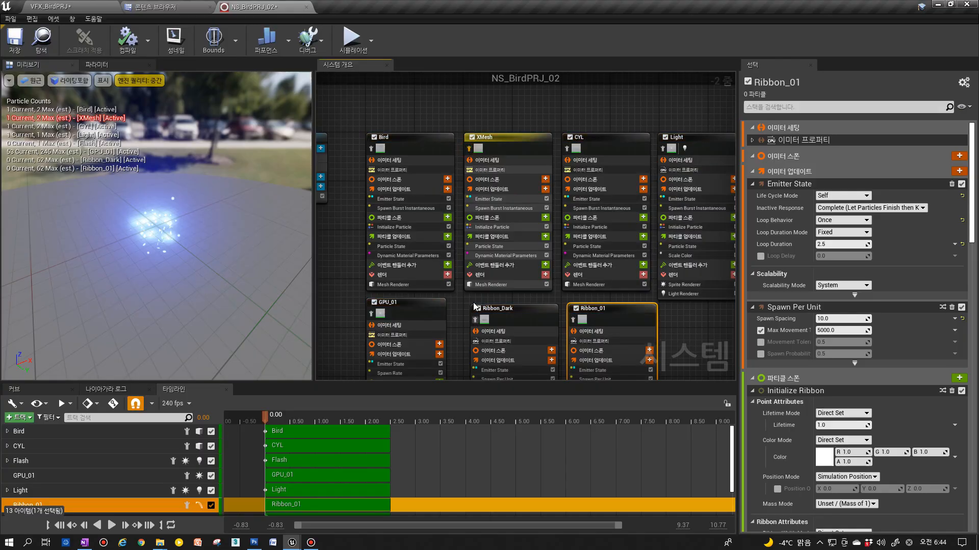
pyautogui.click(479, 284)
pyautogui.click(841, 270)
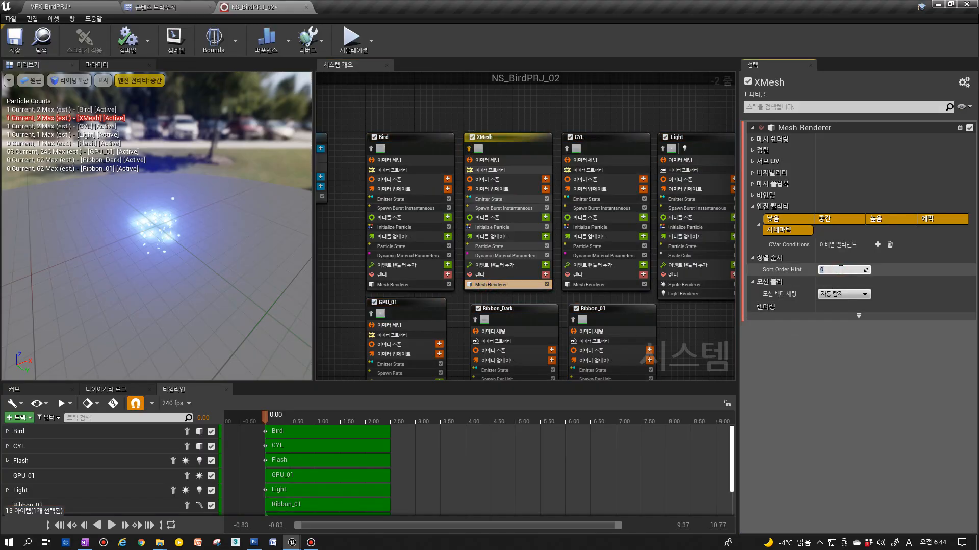
pyautogui.write('1')
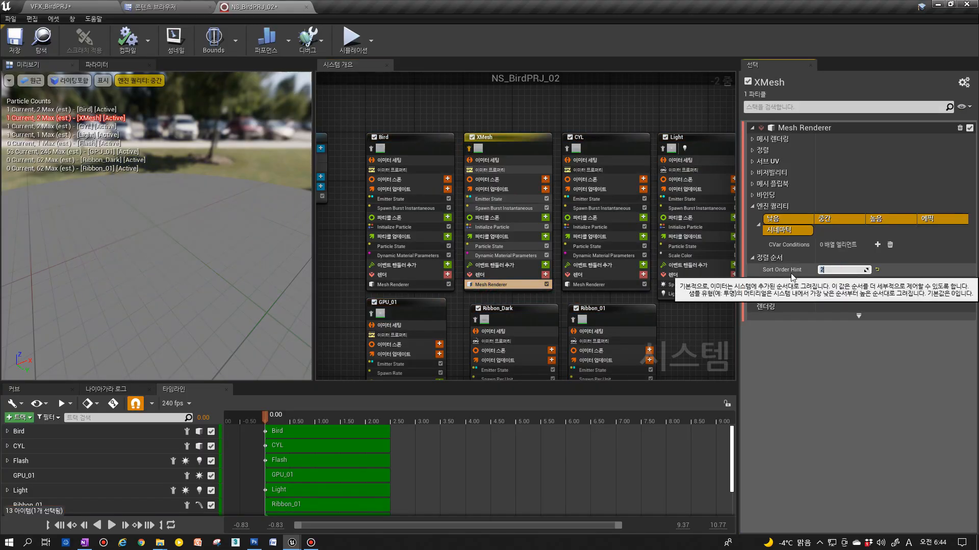
# Check XMesh's Initialize Particle and Spawn Burst Instantaneous modules, and play the SQ_BirdPRJ sequence.
pyautogui.click(492, 227)
pyautogui.click(503, 208)
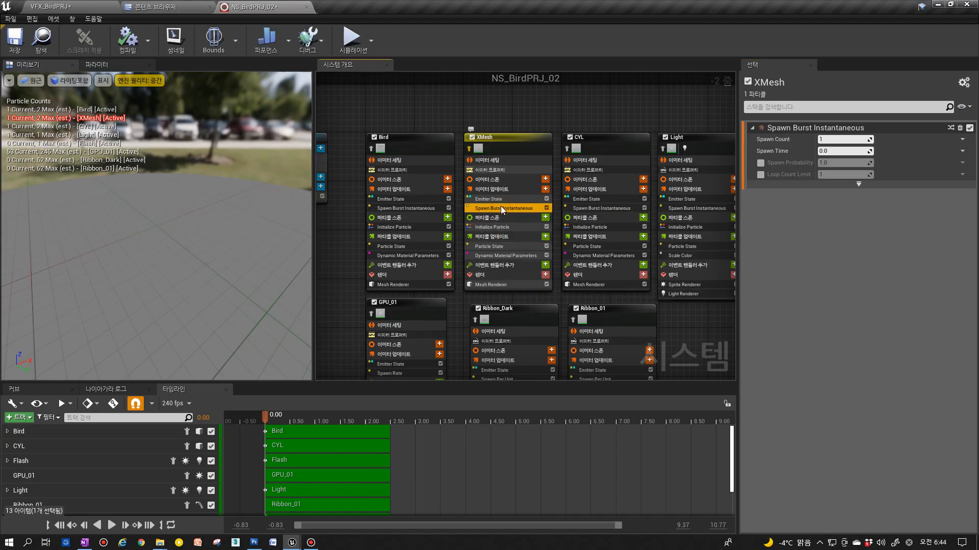
pyautogui.click(78, 8)
pyautogui.click(125, 525)
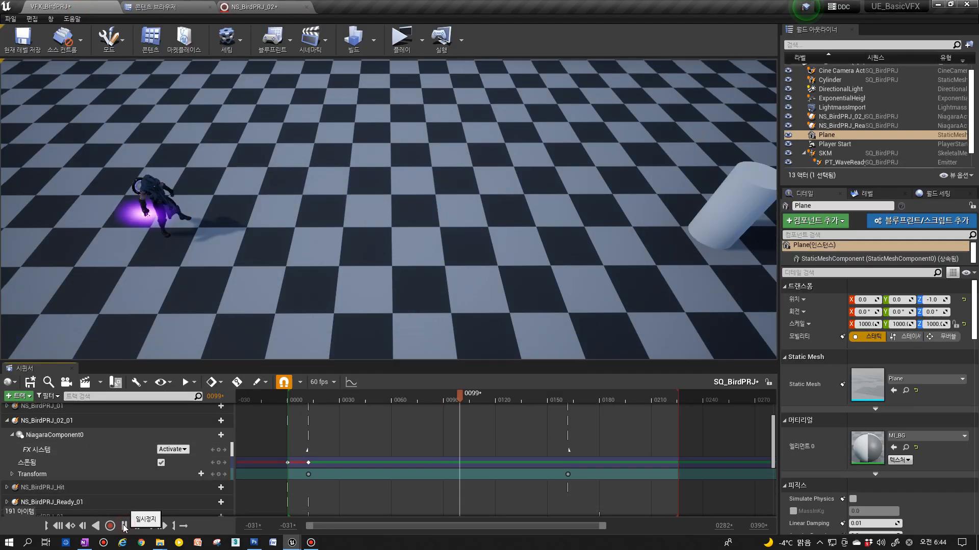
pyautogui.click(124, 525)
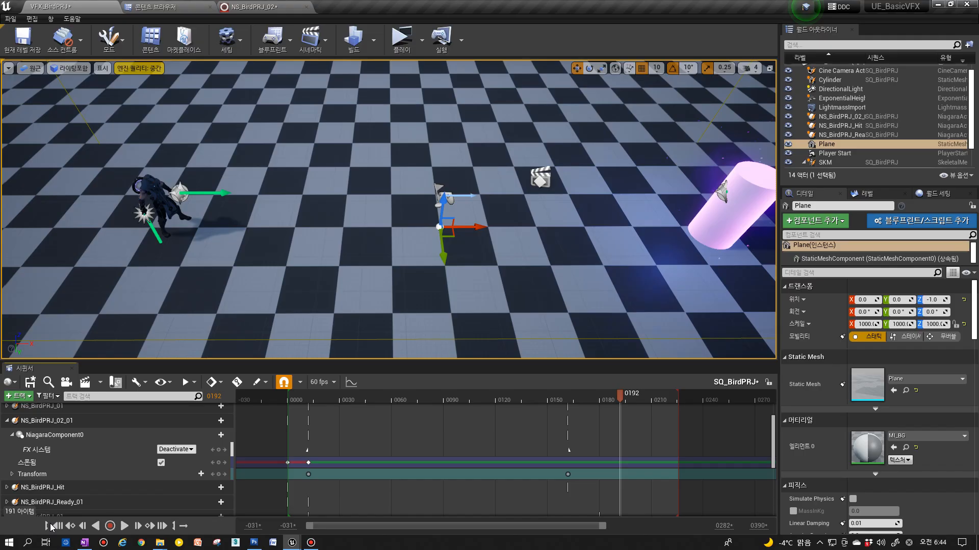
# Restore the sequence's playback start to frame 0 and play it from the beginning.
pyautogui.click(124, 525)
pyautogui.click(124, 526)
pyautogui.click(124, 526)
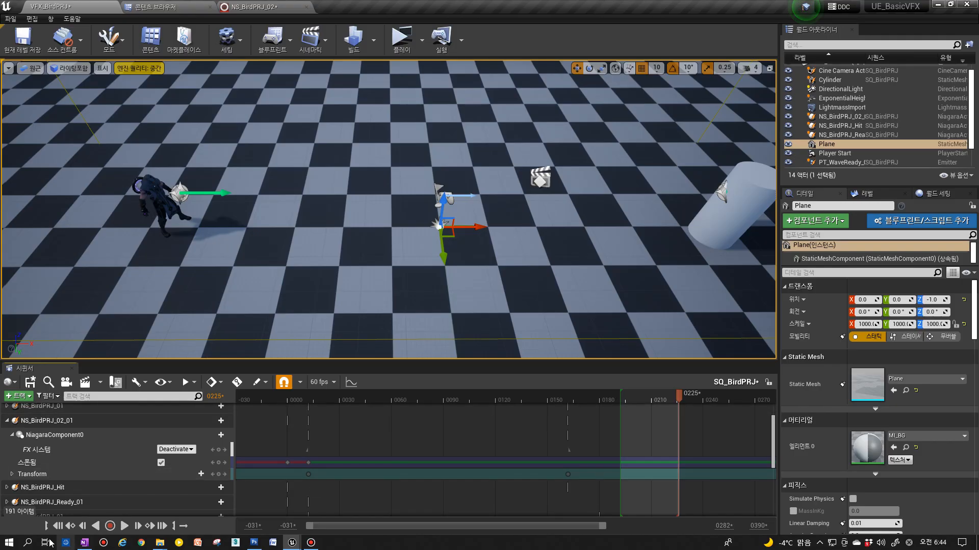
pyautogui.moveTo(622, 394); pyautogui.dragTo(296, 415)
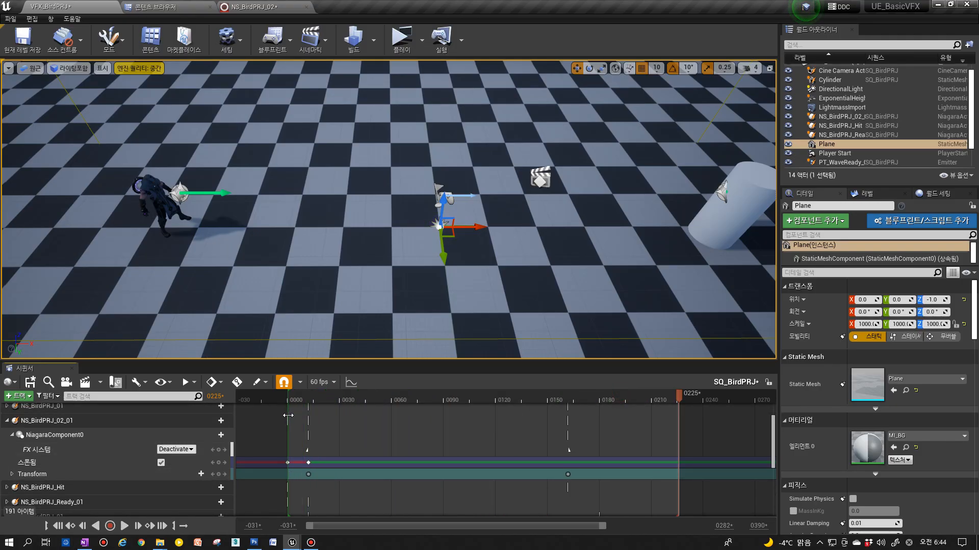
pyautogui.click(289, 397)
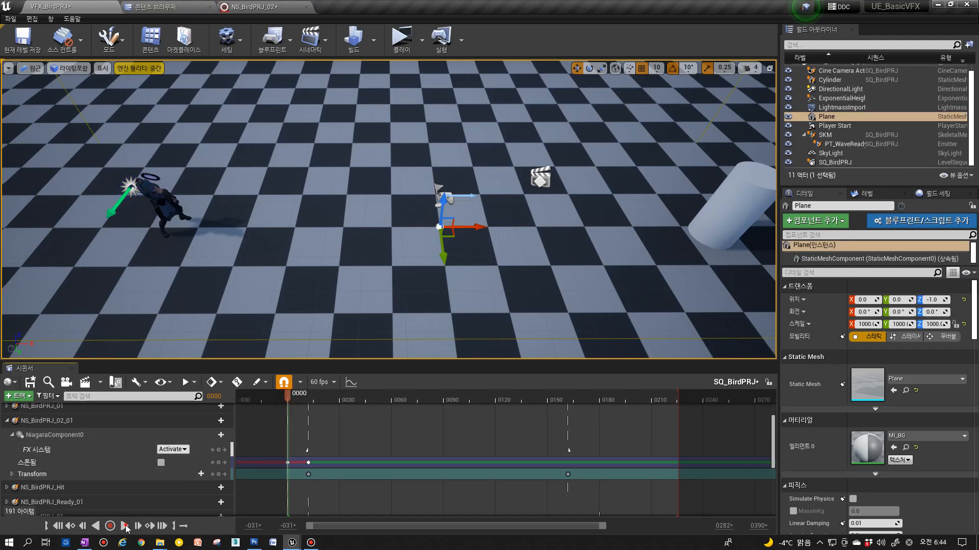
pyautogui.click(125, 526)
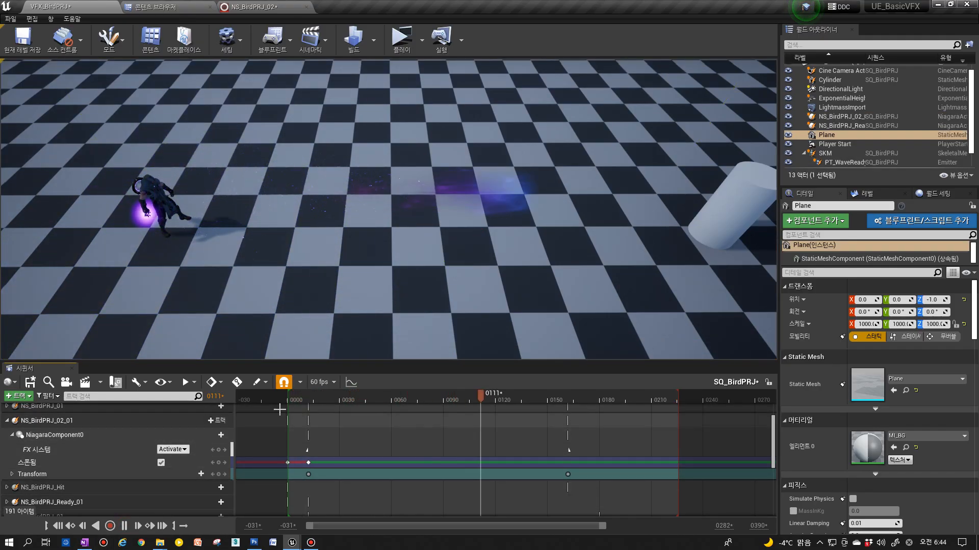
# Check the color values in XMesh's Initialize Particle module, playing the SQ_BirdPRJ sequence before and after.
pyautogui.click(298, 8)
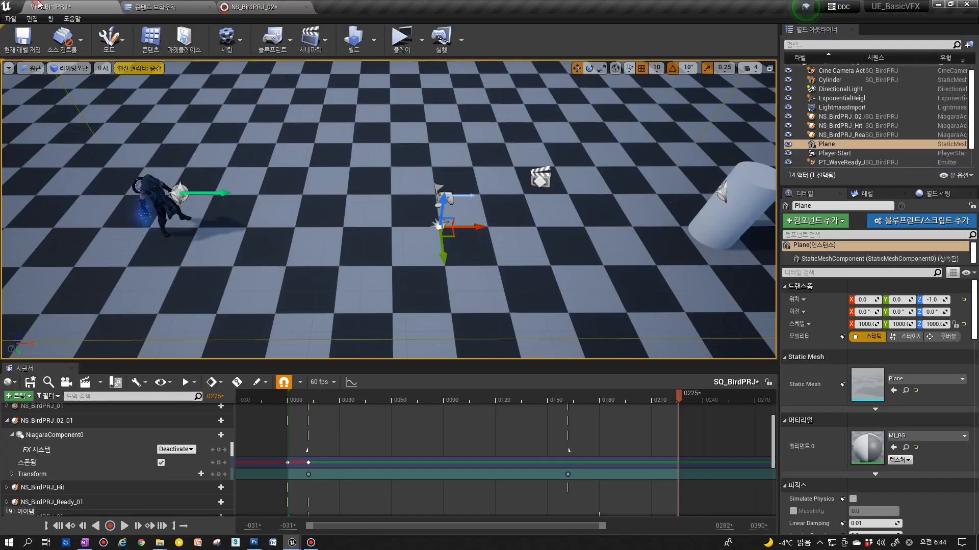
pyautogui.click(51, 7)
pyautogui.click(126, 526)
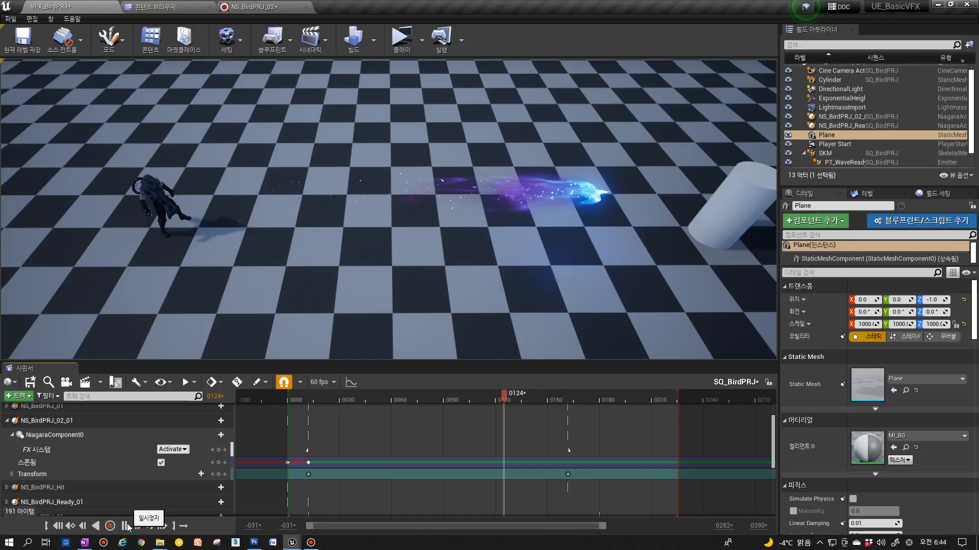
pyautogui.click(270, 9)
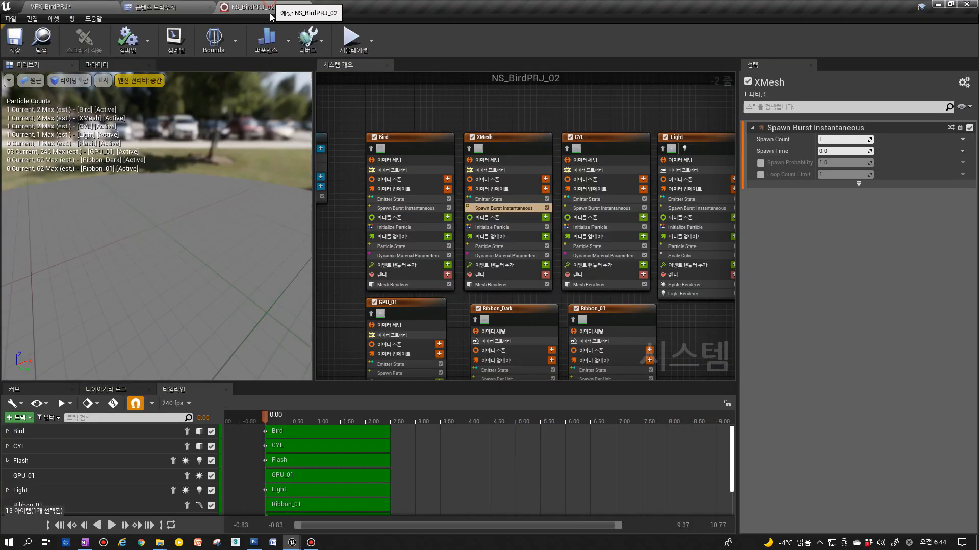
pyautogui.click(510, 227)
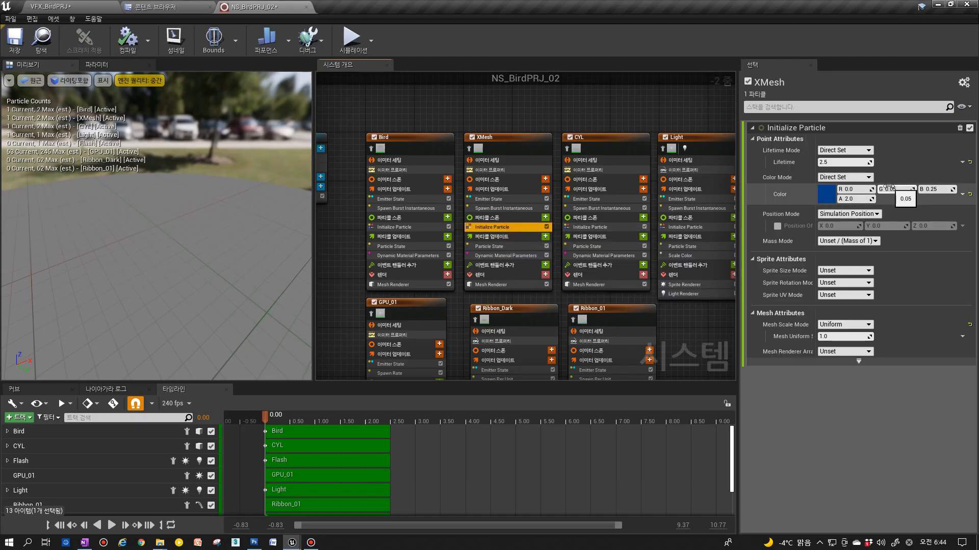
pyautogui.click(68, 8)
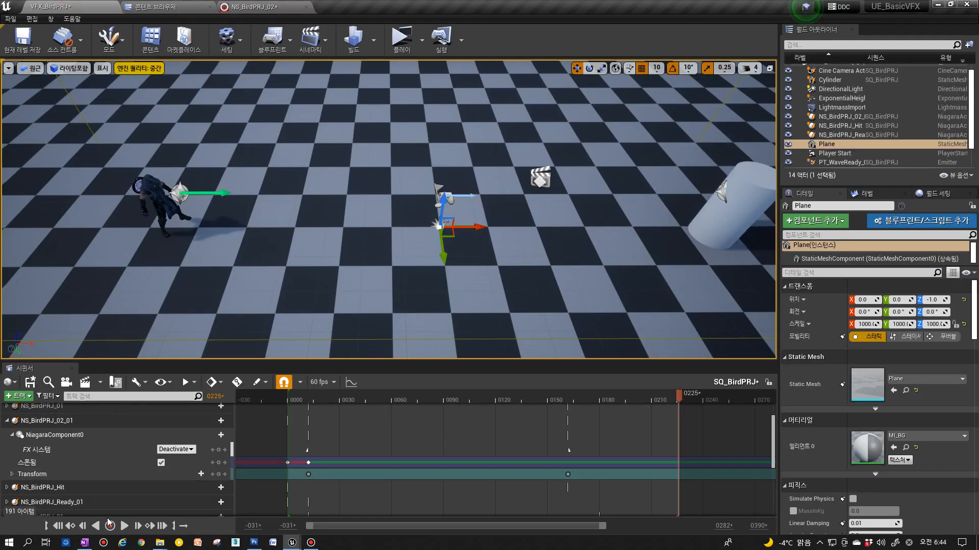
pyautogui.click(57, 526)
pyautogui.click(124, 526)
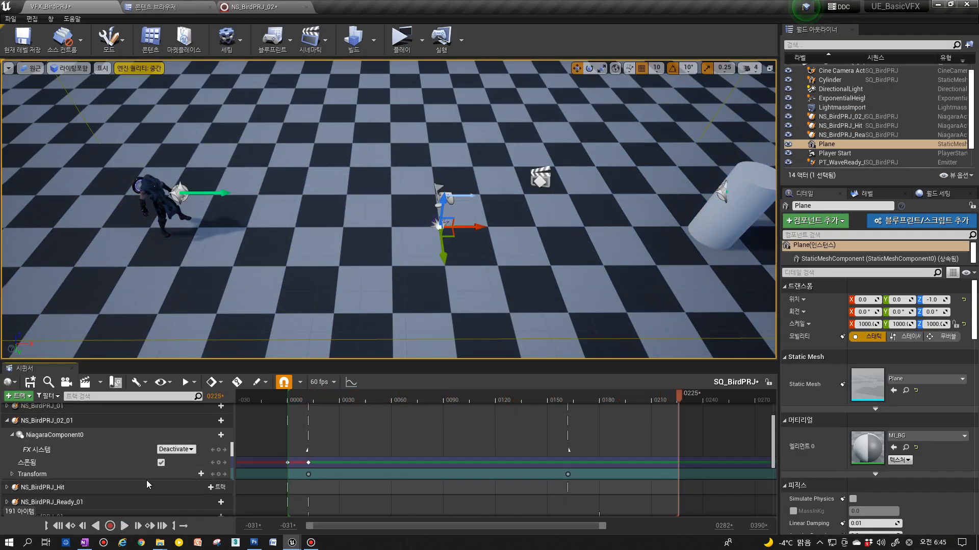
# Scrub the sequence to frame 41 and expand the Transform and Location channels of NS_BirdPRJ_02_01.
pyautogui.moveTo(310, 399); pyautogui.dragTo(366, 396)
pyautogui.moveTo(455, 398); pyautogui.dragTo(359, 398)
pyautogui.click(12, 474)
pyautogui.scroll(-3, 17, 448)
pyautogui.click(16, 421)
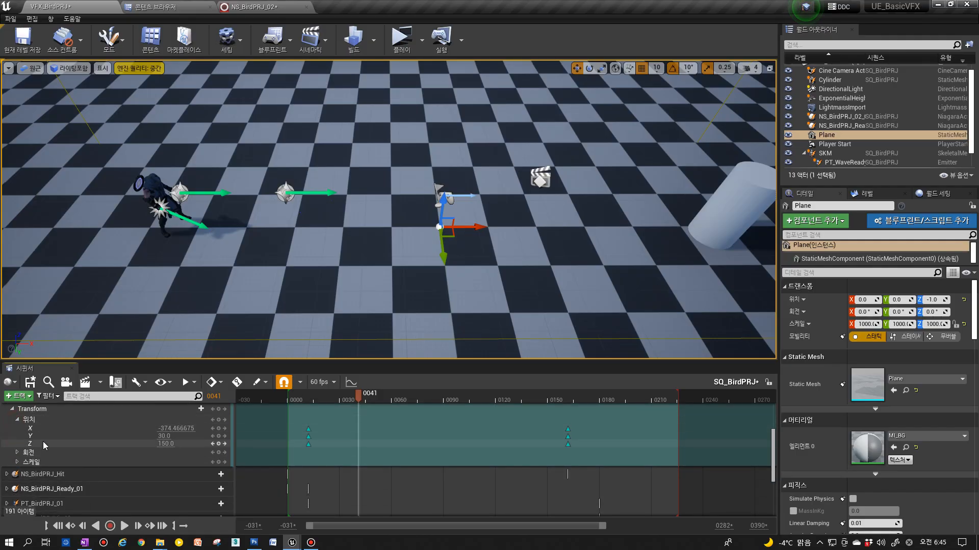
pyautogui.scroll(2, 43, 442)
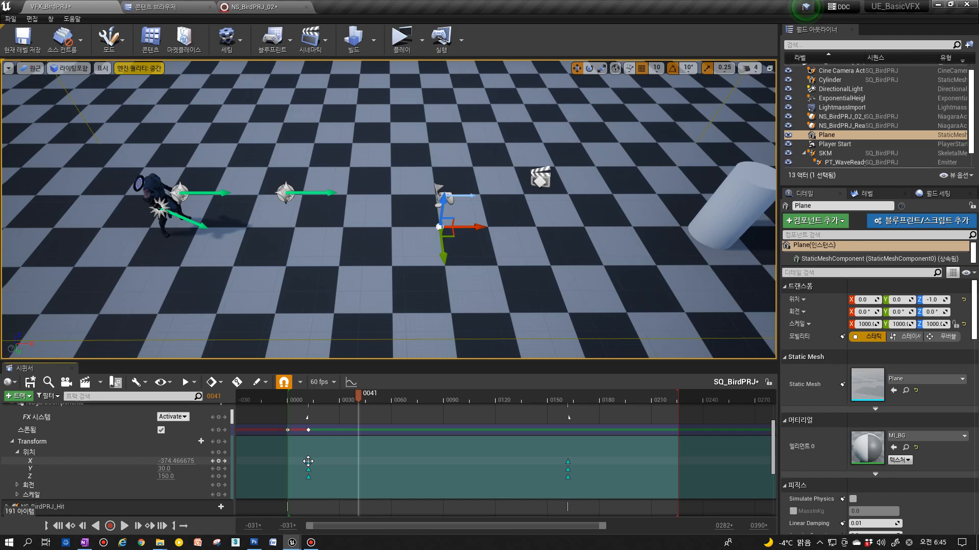
# Scrub through the projectile's flight up to frame 154, inspecting it near the cylinder from farther away.
pyautogui.click(305, 401)
pyautogui.moveTo(305, 401); pyautogui.dragTo(423, 406)
pyautogui.click(553, 399)
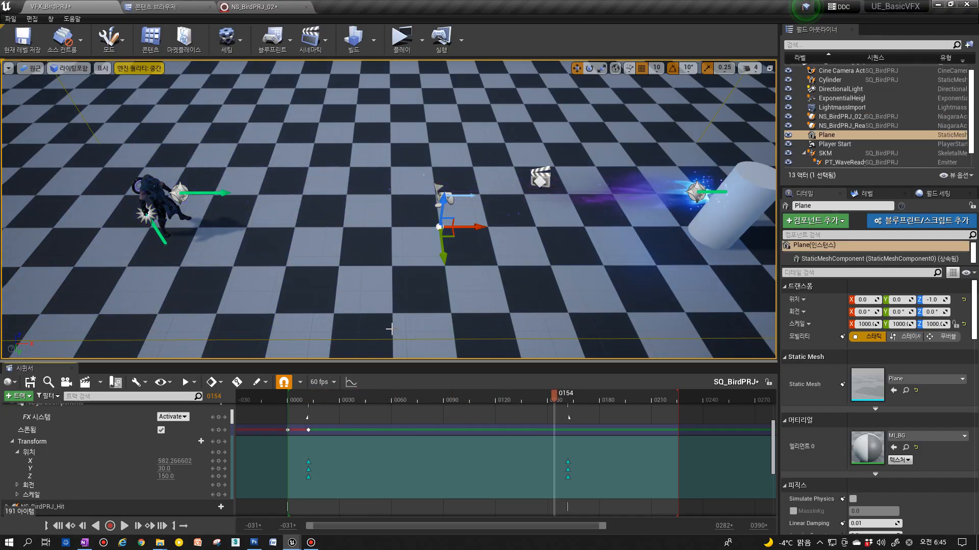
pyautogui.scroll(-2, 461, 278)
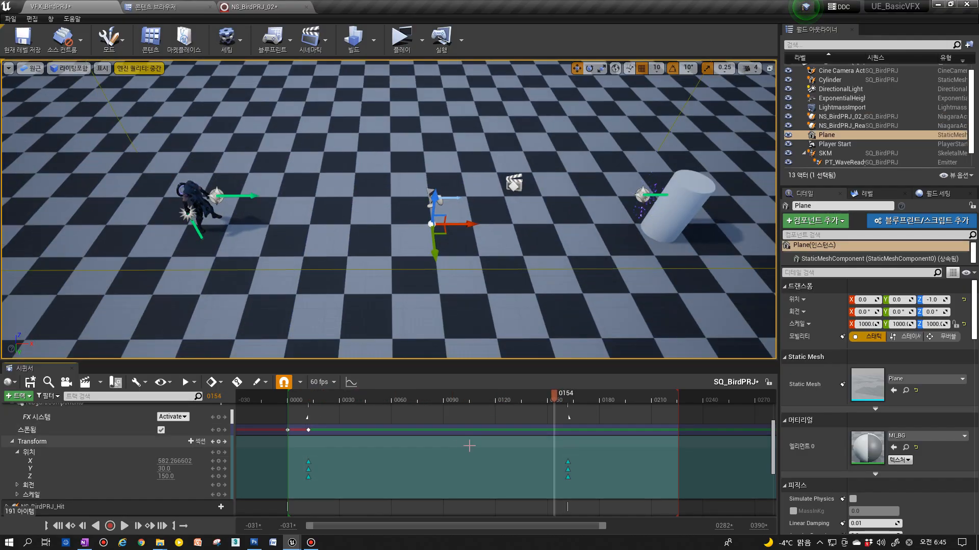
# At frame 80, move NS_BirdPRJ_02_01 sideways to Y 340 and add Location keys there.
pyautogui.click(426, 400)
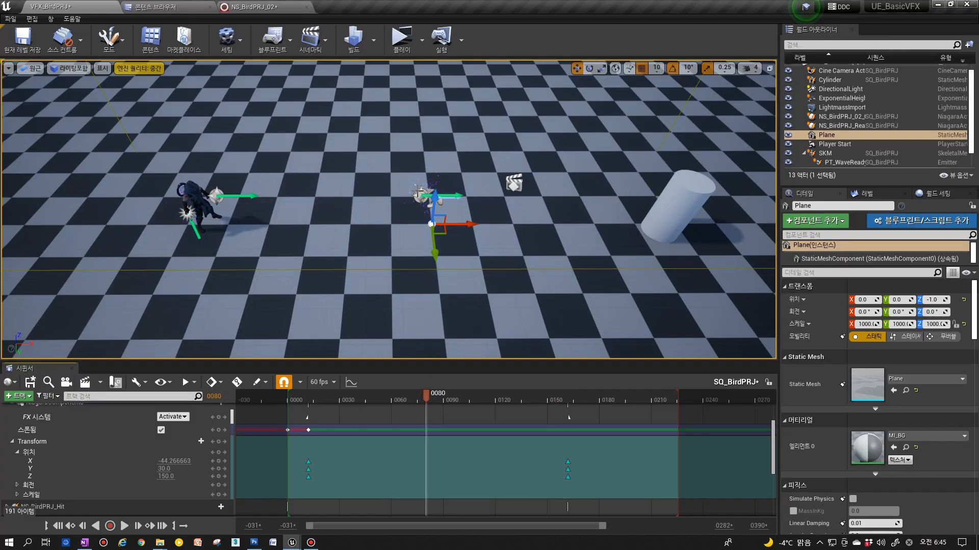
pyautogui.scroll(2, 78, 445)
pyautogui.click(63, 437)
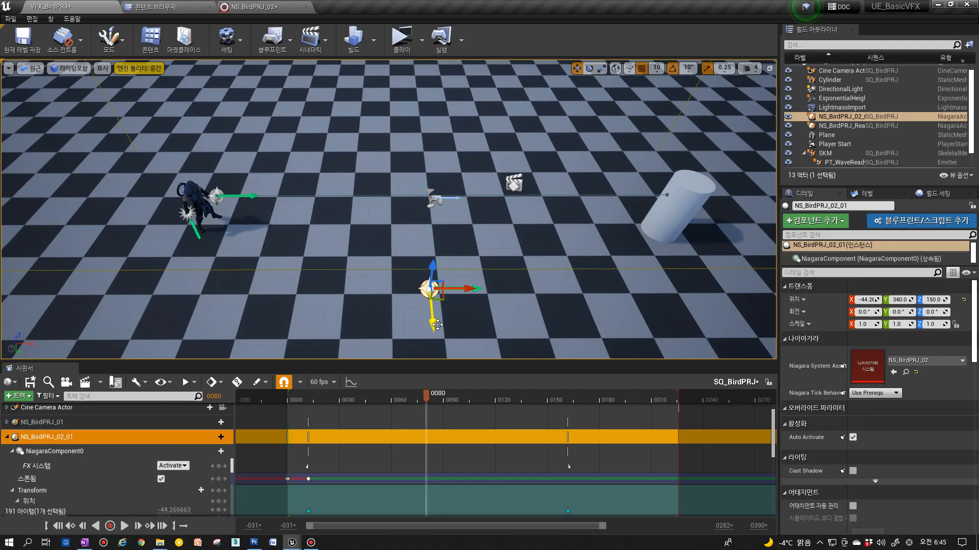
pyautogui.scroll(-1, 80, 486)
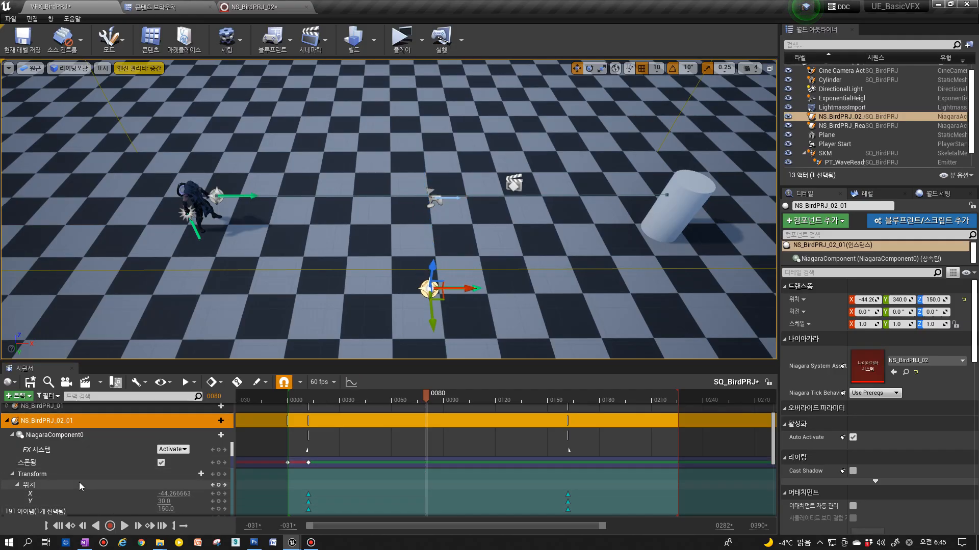
pyautogui.click(219, 485)
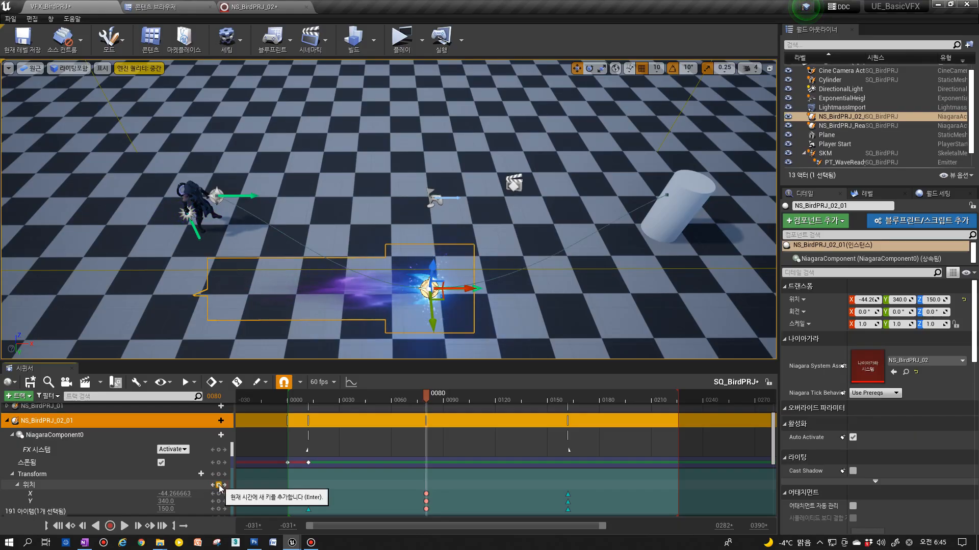
# Play the sequence from frame 4 and scrub through the first half to check the curved flight path.
pyautogui.scroll(-3, 356, 458)
pyautogui.click(295, 402)
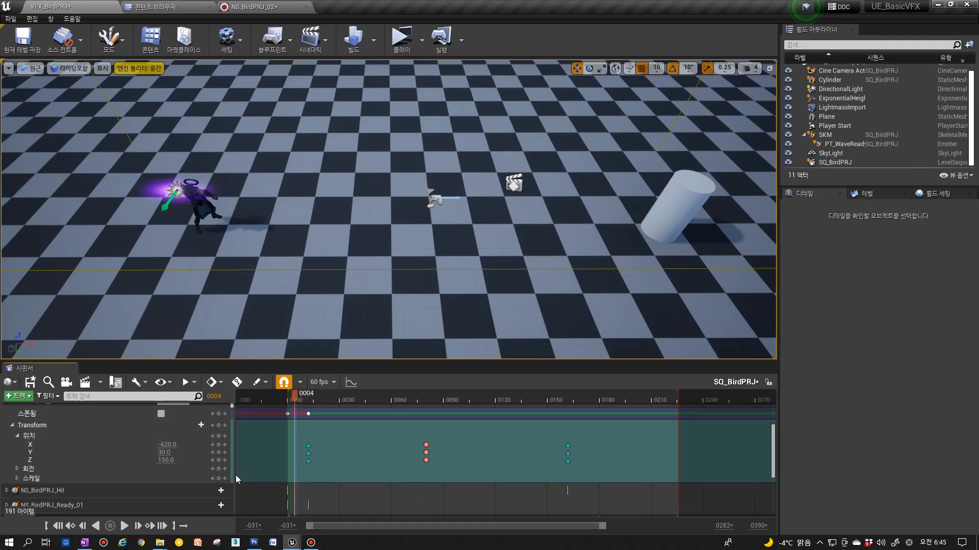
pyautogui.click(124, 526)
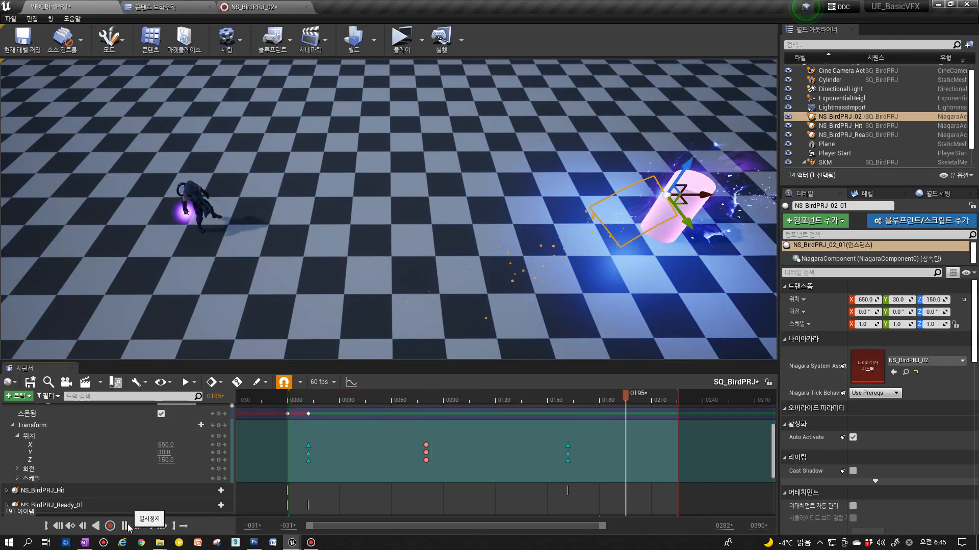
pyautogui.click(128, 527)
pyautogui.moveTo(286, 395); pyautogui.dragTo(415, 399)
# Select the X, Y and Z Location keys at frame 80 and shift them to frame 51.
pyautogui.click(426, 445)
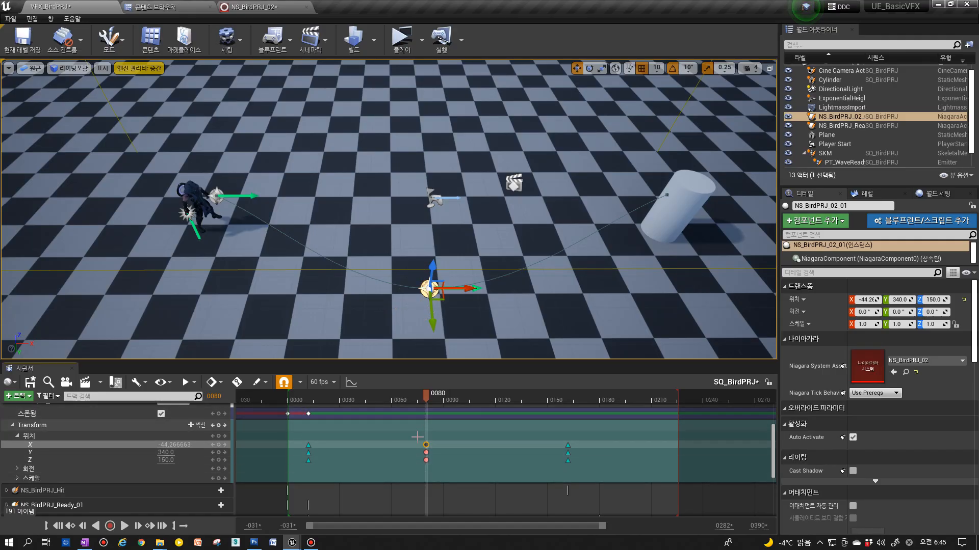
pyautogui.moveTo(407, 436); pyautogui.dragTo(440, 470)
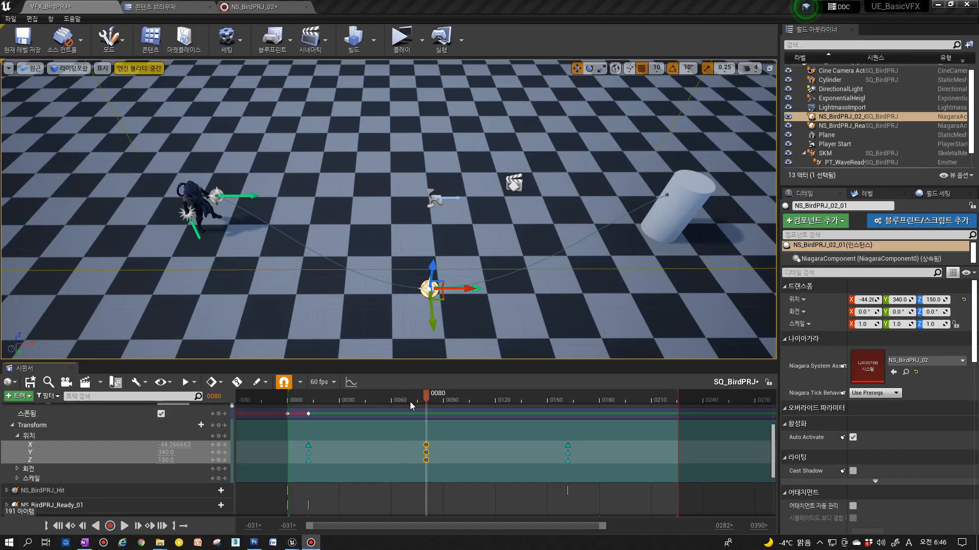
pyautogui.moveTo(426, 447); pyautogui.dragTo(376, 447)
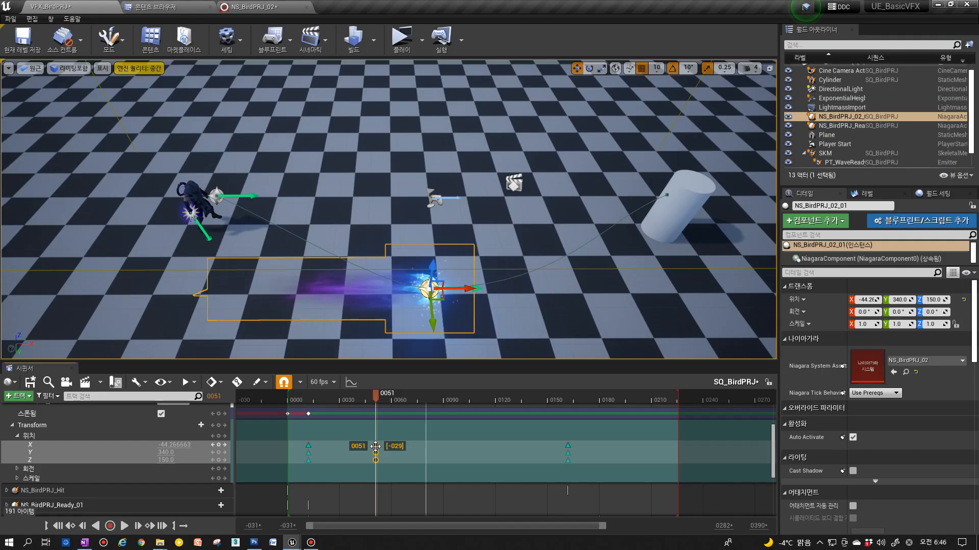
# Set the projectile's starting Location keys at frame 12 to cubic (auto) interpolation and scrub to frame 20.
pyautogui.click(310, 401)
pyautogui.moveTo(301, 440); pyautogui.dragTo(315, 467)
pyautogui.rightClick(308, 452)
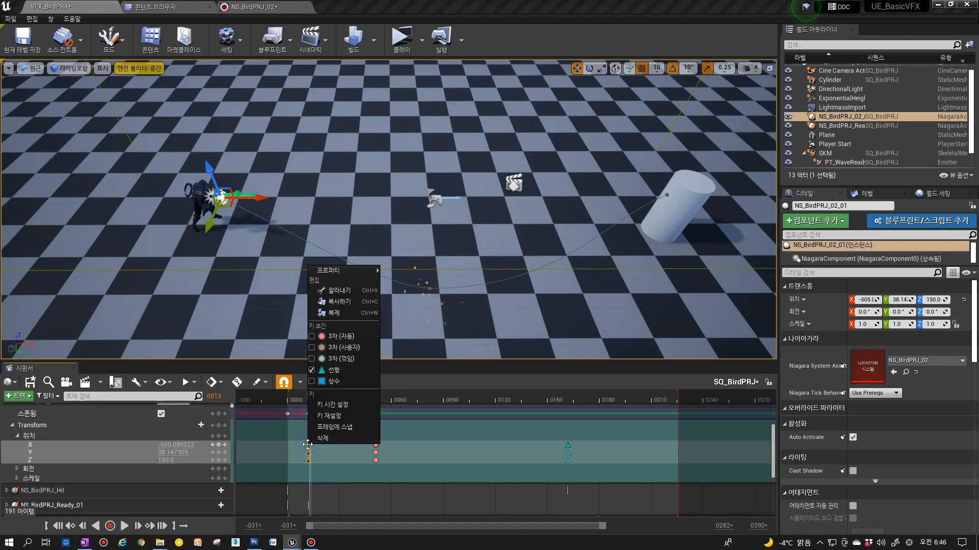
pyautogui.click(333, 336)
pyautogui.moveTo(310, 399)
pyautogui.mouseDown()
pyautogui.moveTo(299, 399)
pyautogui.moveTo(377, 403)
pyautogui.moveTo(323, 401)
pyautogui.mouseUp()
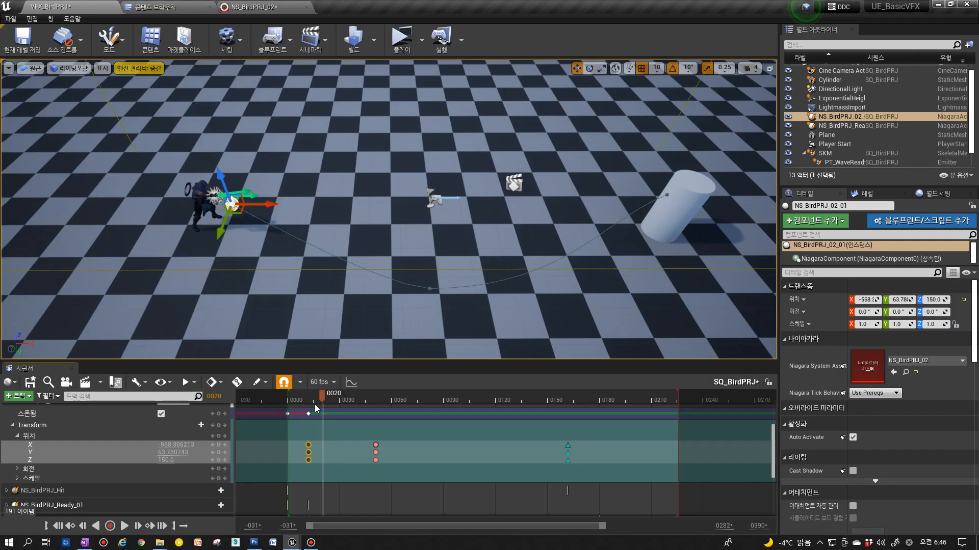
# Shift the middle Location keys slightly earlier, to about frame 46, and scrub up to frame 30.
pyautogui.click(357, 470)
pyautogui.moveTo(374, 445)
pyautogui.mouseDown()
pyautogui.moveTo(387, 440)
pyautogui.moveTo(367, 452)
pyautogui.mouseUp()
pyautogui.moveTo(305, 400); pyautogui.dragTo(340, 403)
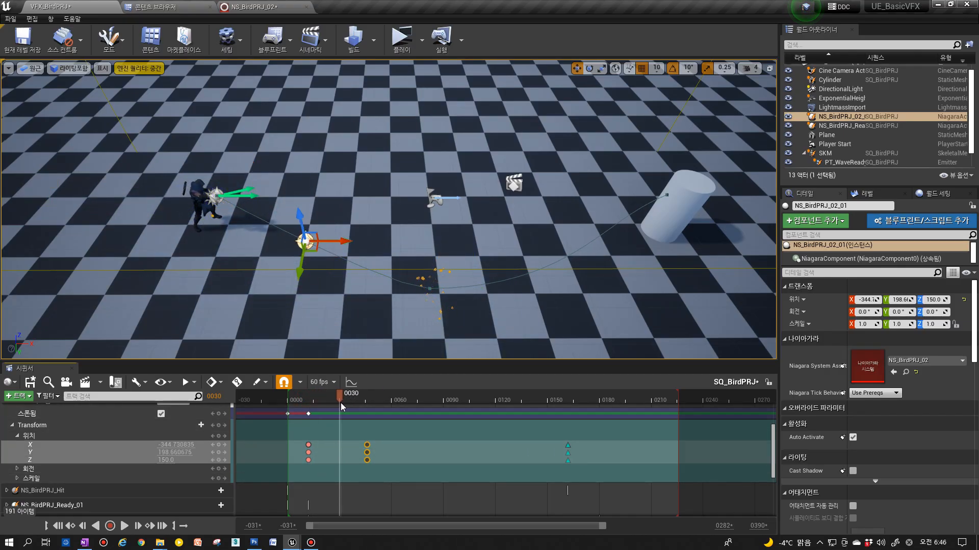
# Move the middle X, Y and Z Location keys to frame 60 and scrub the early flight.
pyautogui.moveTo(353, 482); pyautogui.dragTo(377, 434)
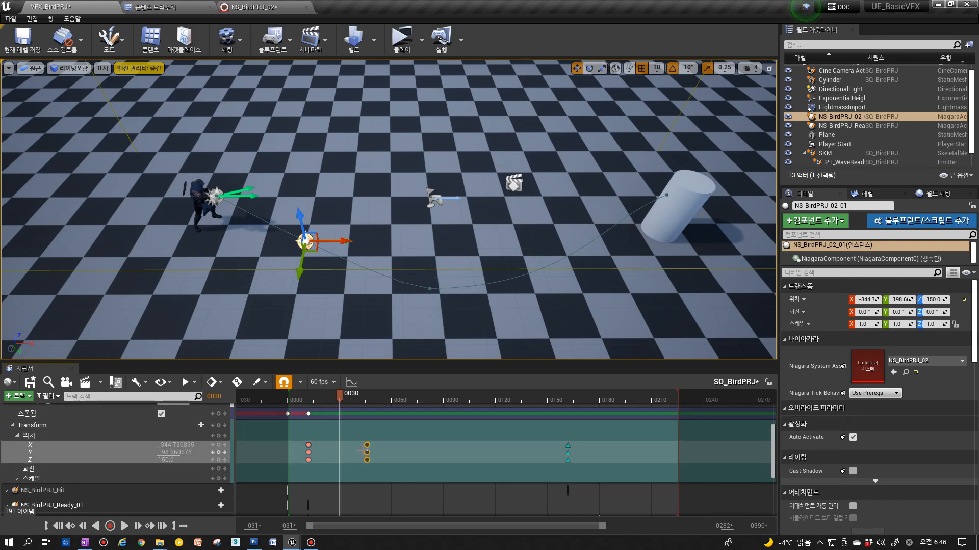
pyautogui.moveTo(369, 447); pyautogui.dragTo(391, 446)
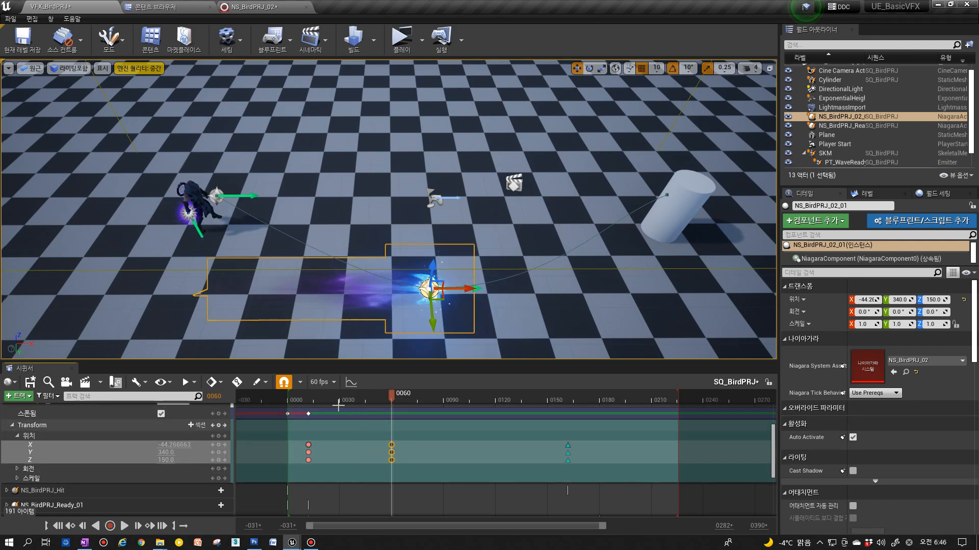
pyautogui.moveTo(312, 397)
pyautogui.mouseDown()
pyautogui.moveTo(391, 408)
pyautogui.moveTo(327, 402)
pyautogui.mouseUp()
pyautogui.click(352, 397)
# At frame 12, rotate NS_BirdPRJ_02_01 to 30° yaw along the curve and scrub ahead to check its heading.
pyautogui.click(309, 445)
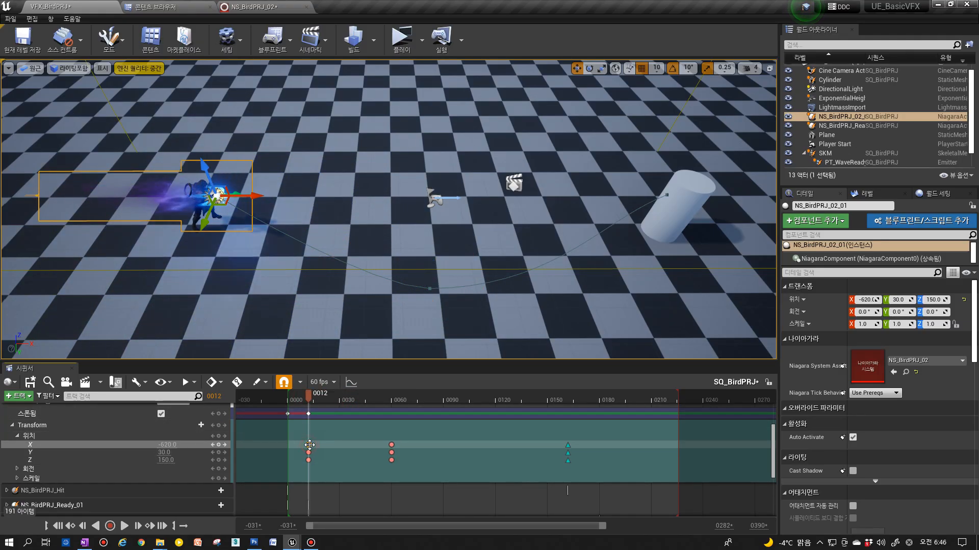
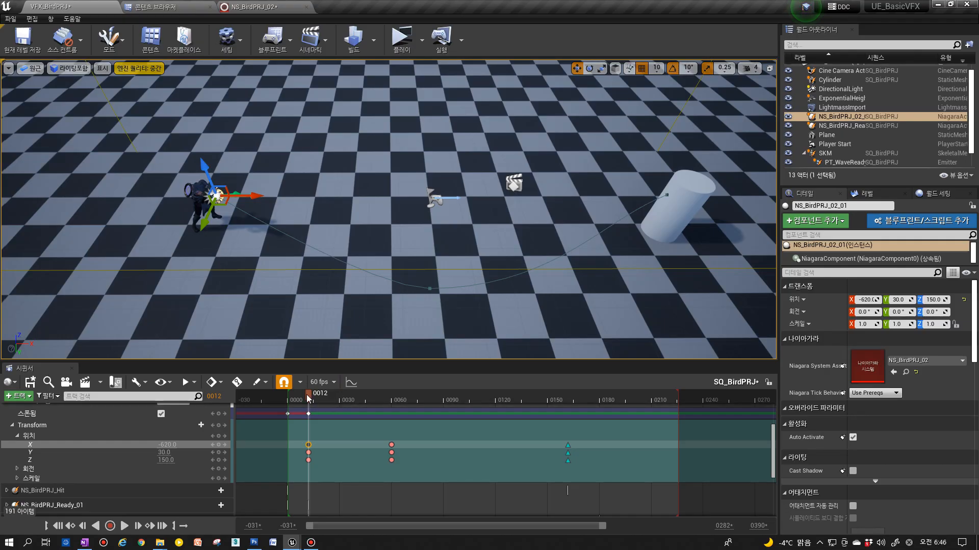
pyautogui.moveTo(308, 398); pyautogui.dragTo(332, 400)
pyautogui.click(308, 414)
pyautogui.moveTo(222, 248); pyautogui.dragTo(204, 246, button='right')
pyautogui.press('e')
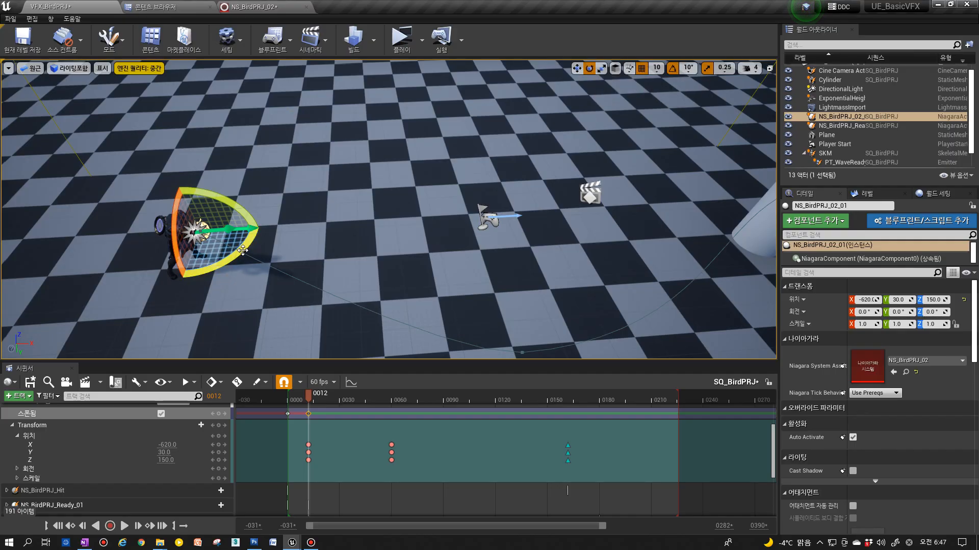
pyautogui.moveTo(242, 250); pyautogui.dragTo(257, 244)
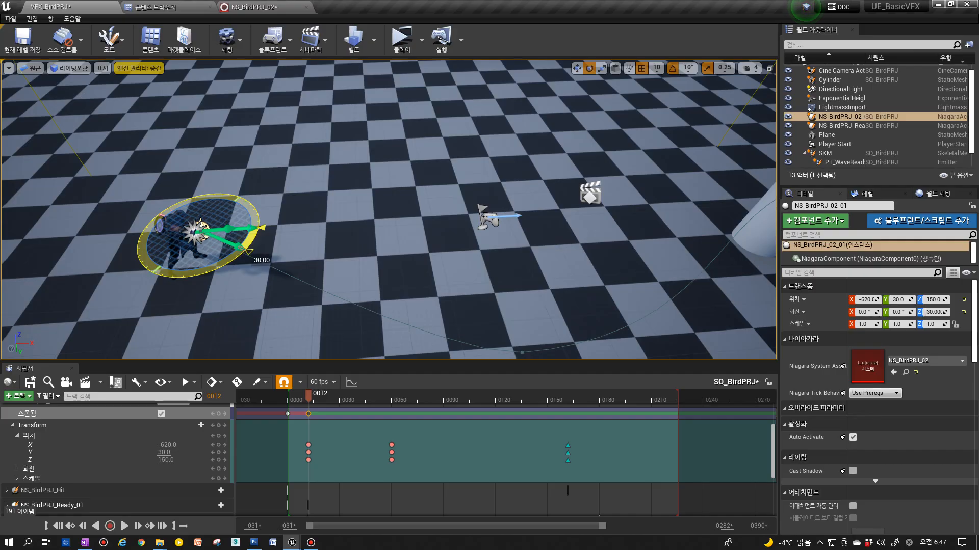
pyautogui.moveTo(243, 246); pyautogui.dragTo(261, 263)
pyautogui.moveTo(356, 298); pyautogui.dragTo(348, 285, button='right')
pyautogui.moveTo(308, 402); pyautogui.dragTo(342, 403)
pyautogui.moveTo(355, 311); pyautogui.dragTo(359, 337, button='right')
# At frame 162, set the Location keys to cubic (auto) interpolation and rotate the projectile to about -30° yaw.
pyautogui.moveTo(304, 402); pyautogui.dragTo(568, 408)
pyautogui.moveTo(548, 442); pyautogui.dragTo(588, 470)
pyautogui.rightClick(570, 448)
pyautogui.moveTo(561, 440); pyautogui.dragTo(585, 467)
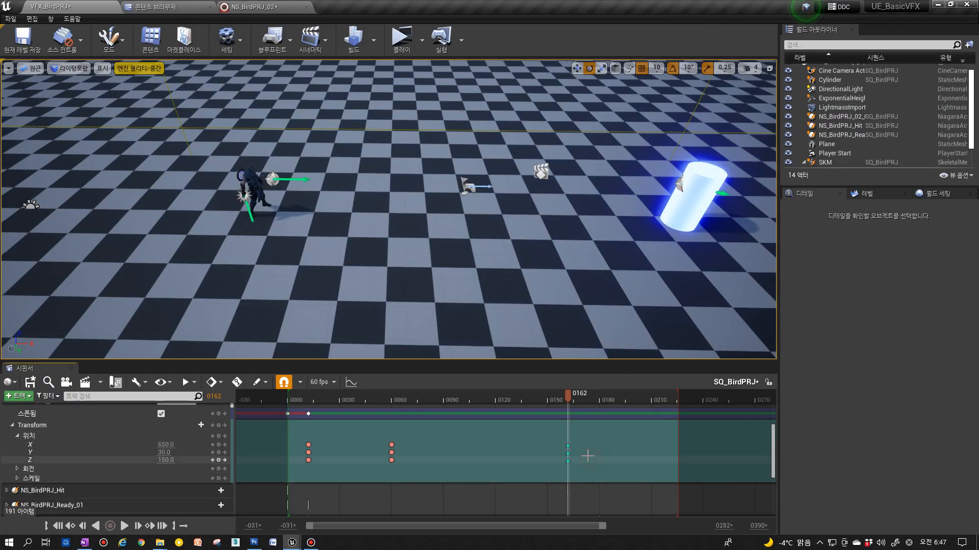
pyautogui.moveTo(548, 436); pyautogui.dragTo(572, 453)
pyautogui.rightClick(569, 447)
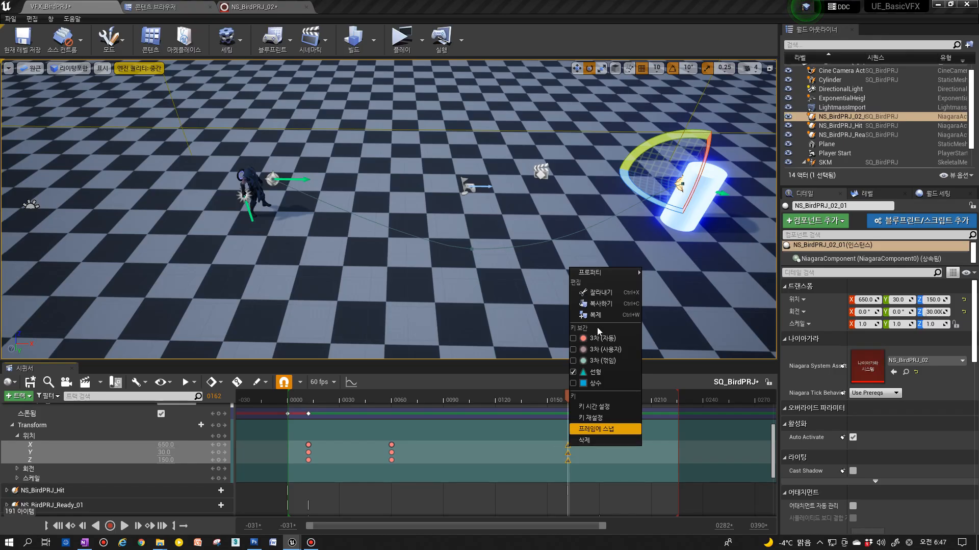
pyautogui.click(592, 326)
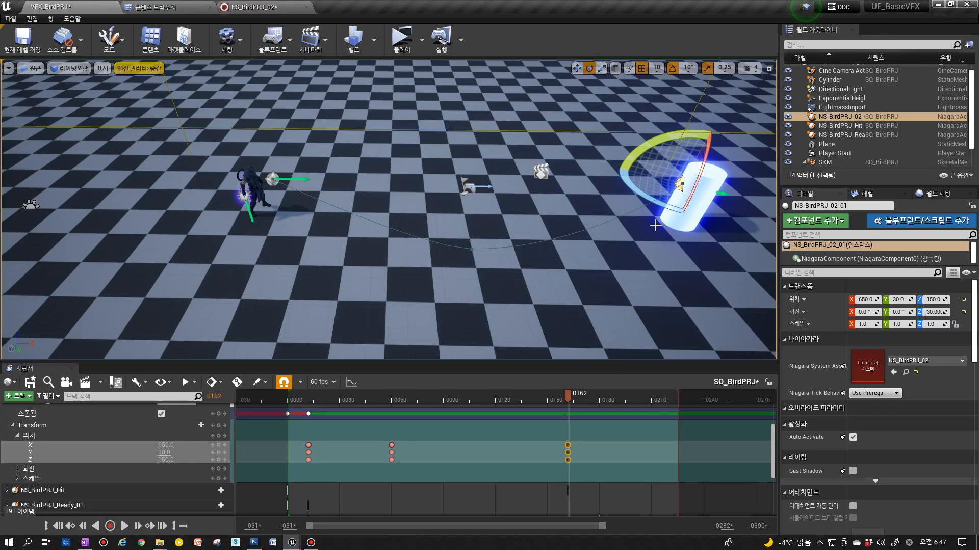
pyautogui.moveTo(661, 204); pyautogui.dragTo(661, 205)
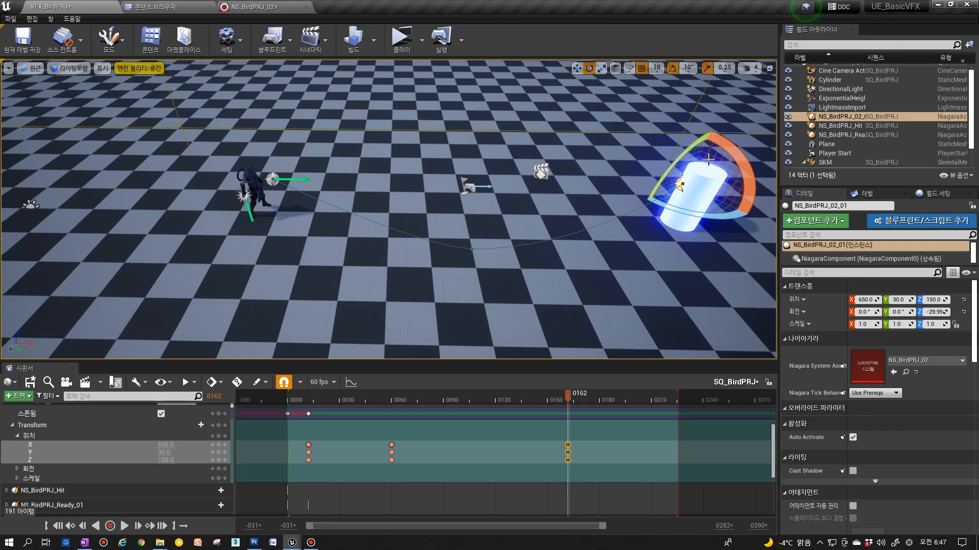
# At frame 12, rotate the projectile to about 30° yaw and add keys on its Rotation channels.
pyautogui.moveTo(292, 399); pyautogui.dragTo(309, 446)
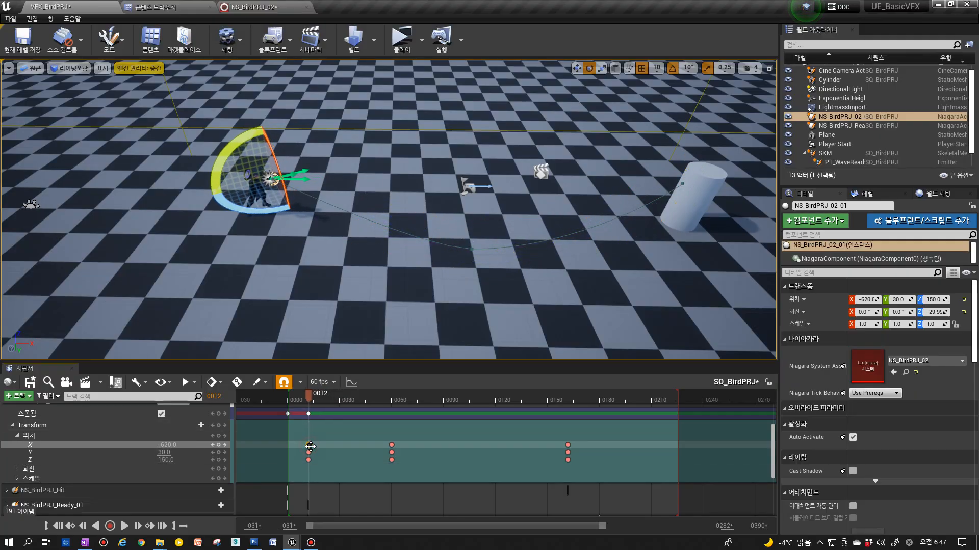
pyautogui.click(18, 469)
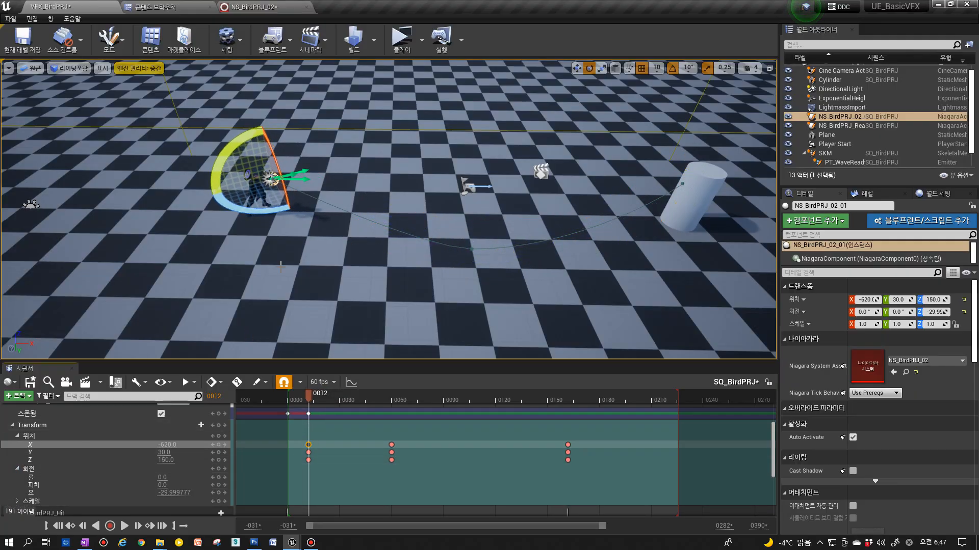
pyautogui.moveTo(277, 203); pyautogui.dragTo(312, 204)
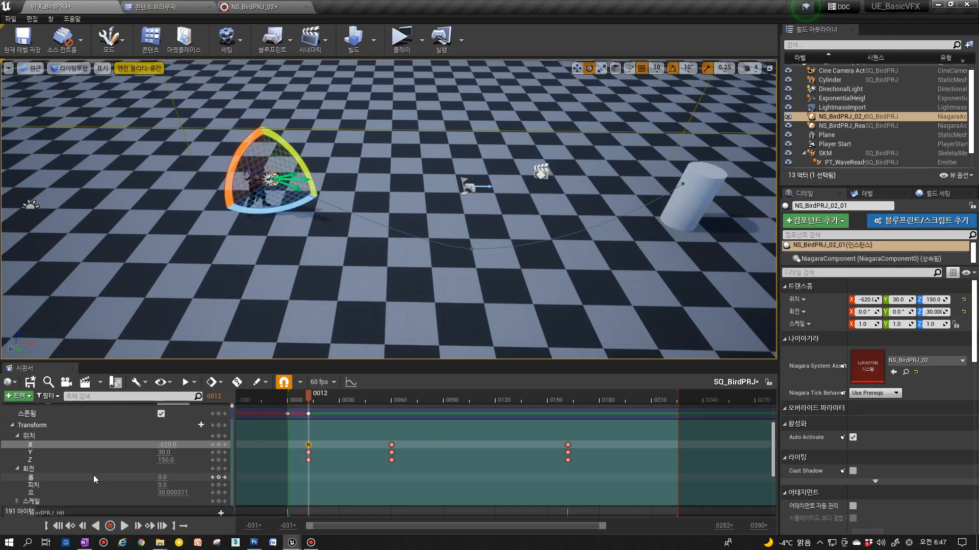
pyautogui.click(219, 469)
# At frame 60, rotate the projectile to about 0° yaw and add Rotation keys.
pyautogui.moveTo(315, 404); pyautogui.dragTo(383, 400)
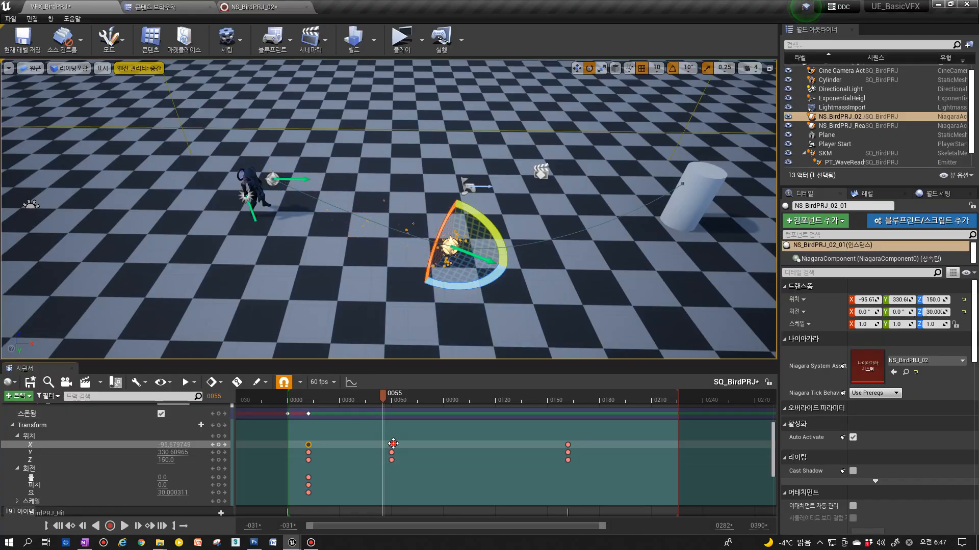
pyautogui.click(392, 445)
pyautogui.moveTo(480, 292); pyautogui.dragTo(489, 292)
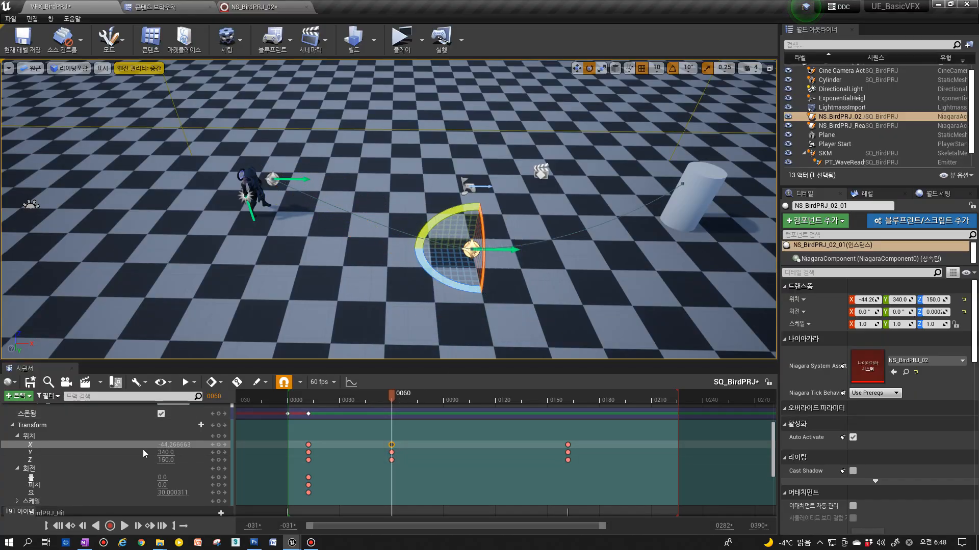
pyautogui.click(218, 469)
# At frame 162, rotate the projectile to about -30° yaw and add Rotation keys.
pyautogui.moveTo(392, 396); pyautogui.dragTo(567, 414)
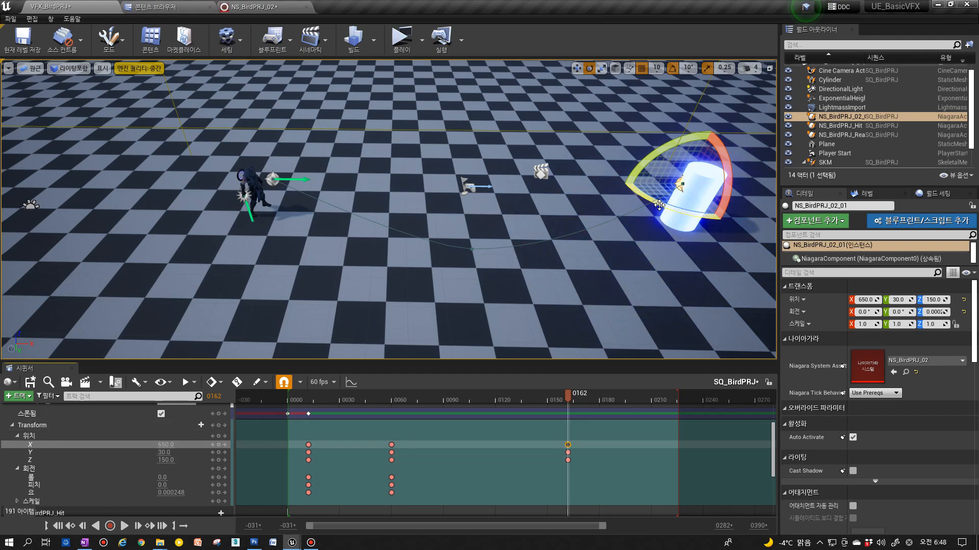
pyautogui.moveTo(659, 204); pyautogui.dragTo(637, 209)
pyautogui.moveTo(568, 301); pyautogui.dragTo(563, 309)
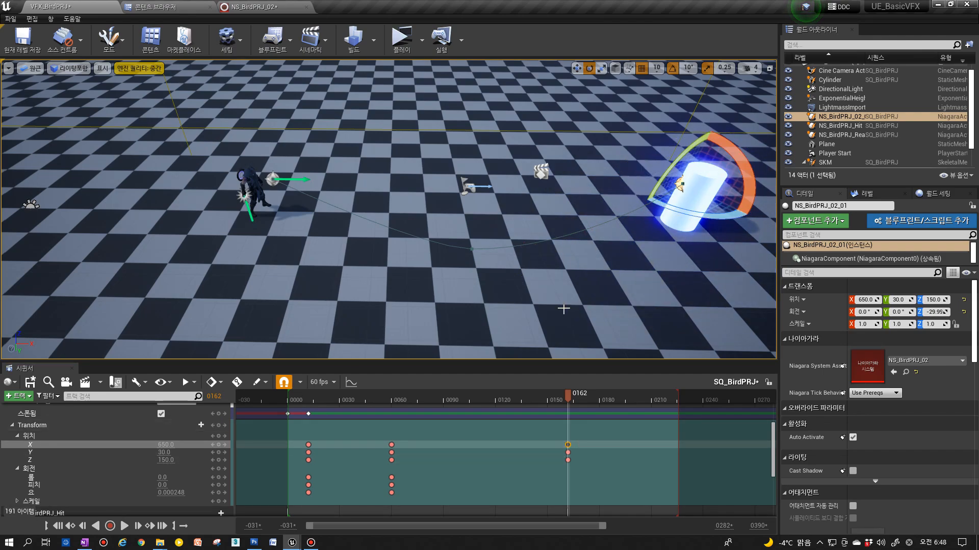
pyautogui.click(218, 469)
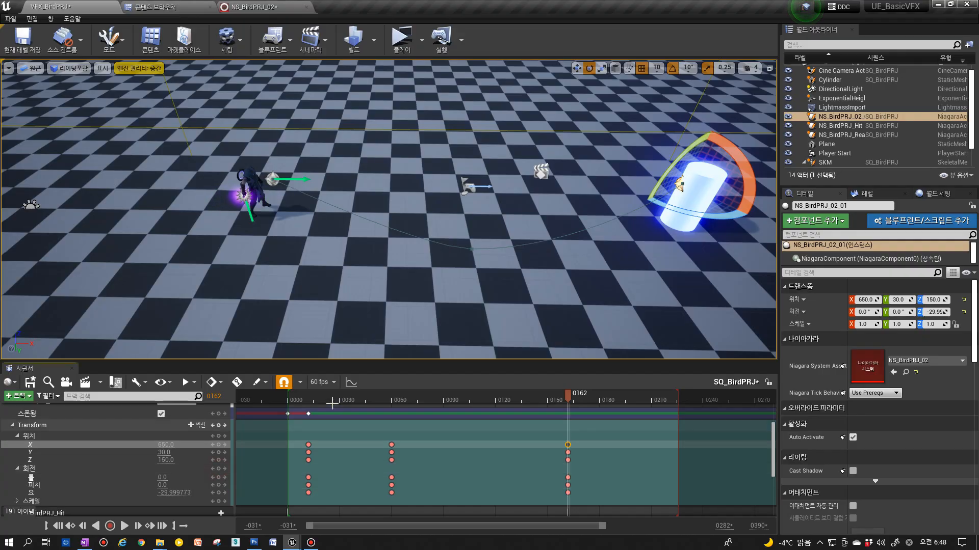
# Move the middle Location and Rotation keys to frame 37 and play the sequence from near its start.
pyautogui.moveTo(291, 400)
pyautogui.mouseDown()
pyautogui.moveTo(525, 399)
pyautogui.moveTo(309, 397)
pyautogui.mouseUp()
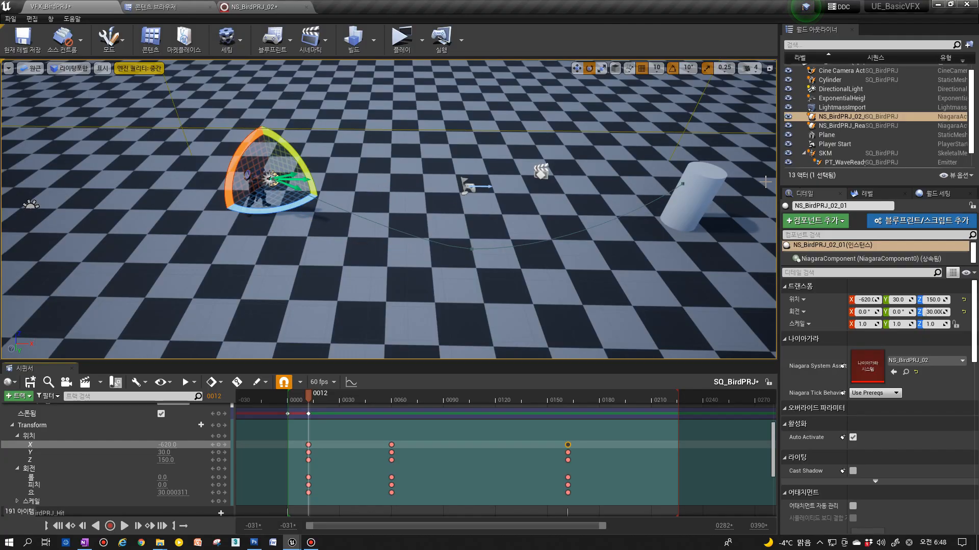
pyautogui.moveTo(371, 439); pyautogui.dragTo(344, 442)
pyautogui.moveTo(355, 443); pyautogui.dragTo(351, 443)
pyautogui.click(301, 398)
pyautogui.click(124, 526)
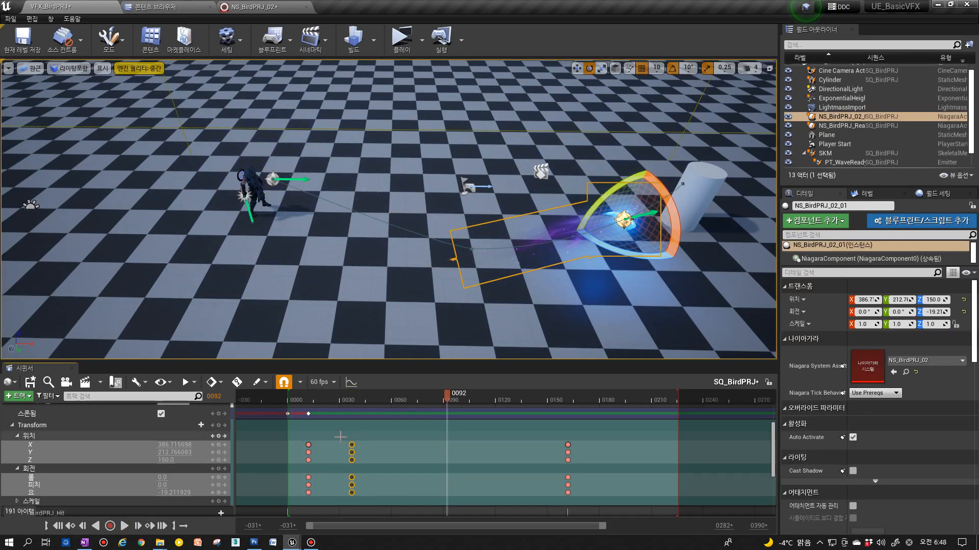
# Move the middle Location and Rotation keys to frame 114 and play the sequence from frame 6.
pyautogui.moveTo(352, 445); pyautogui.dragTo(485, 445)
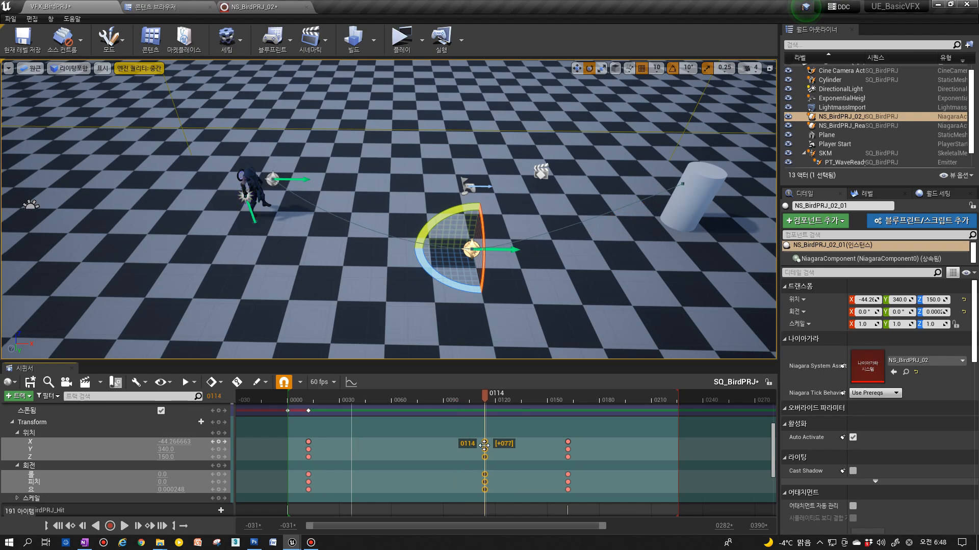
pyautogui.moveTo(484, 446); pyautogui.dragTo(484, 446)
pyautogui.click(298, 399)
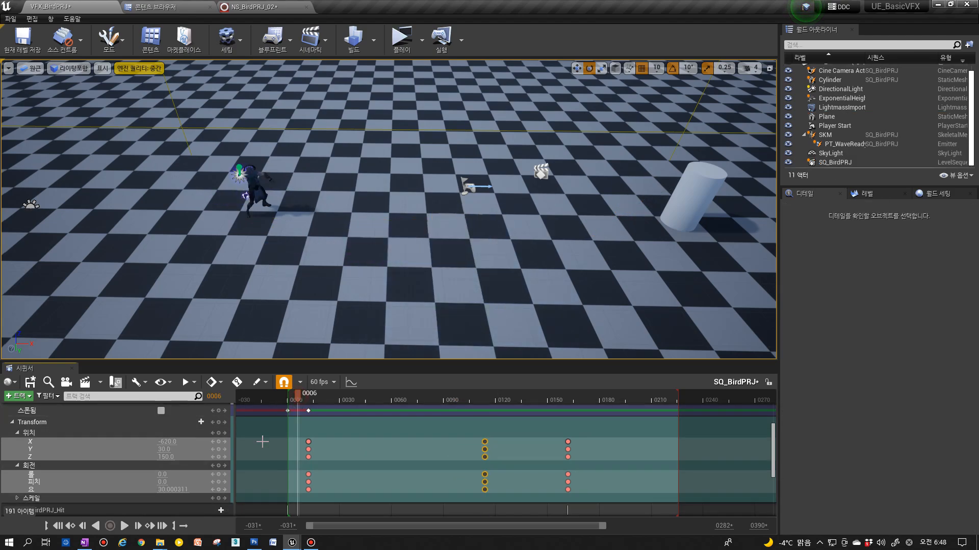
pyautogui.click(125, 527)
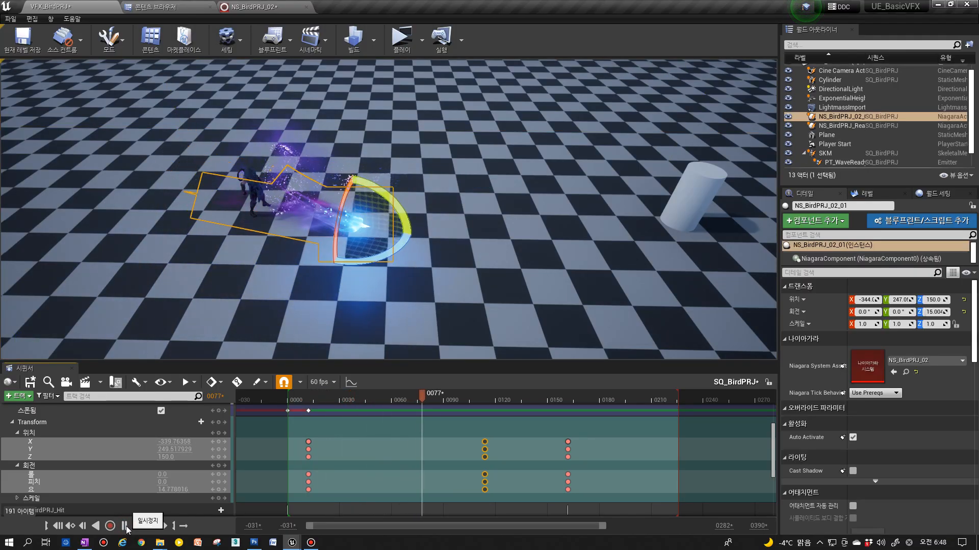
# Move the middle Location and Rotation keys to frame 98 and align the playhead with them.
pyautogui.click(125, 526)
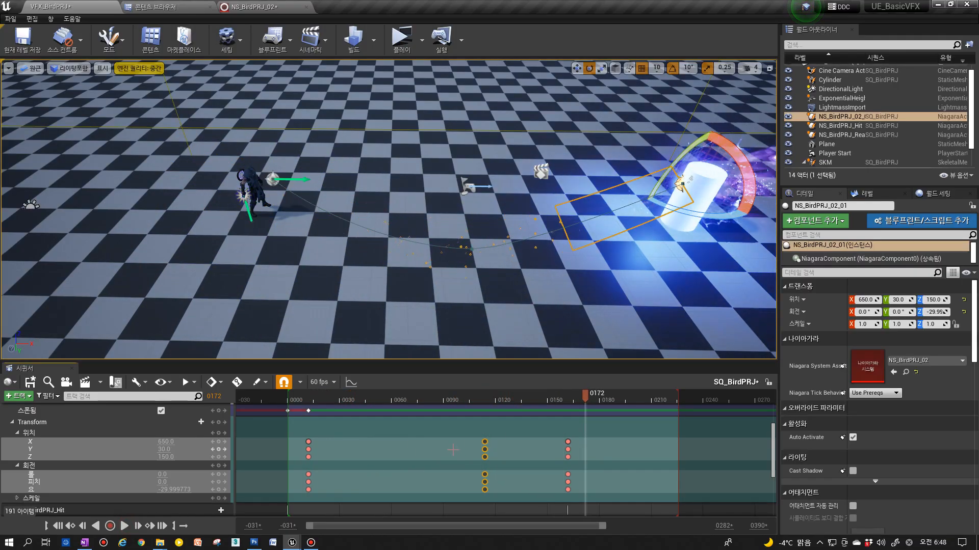
pyautogui.click(435, 400)
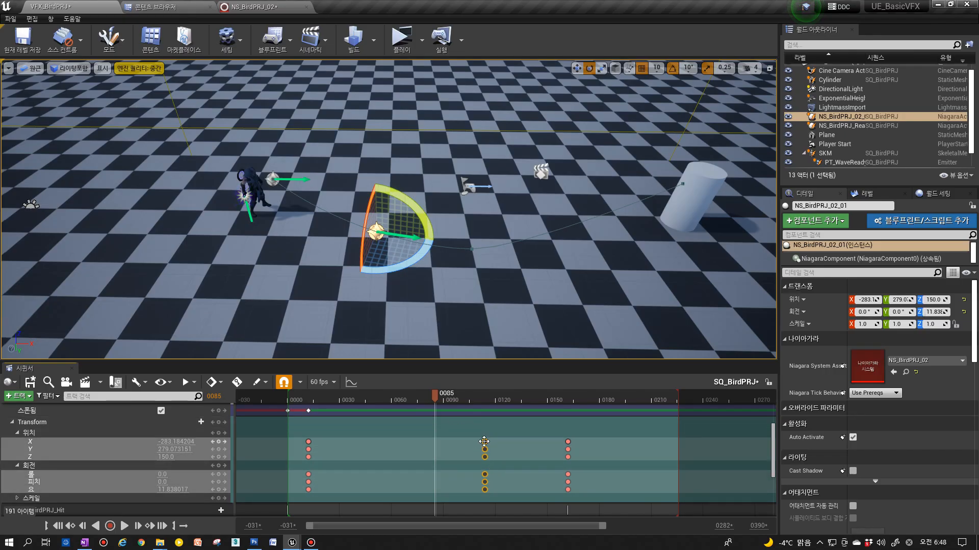
pyautogui.moveTo(484, 441); pyautogui.dragTo(463, 441)
pyautogui.moveTo(305, 397); pyautogui.dragTo(457, 411)
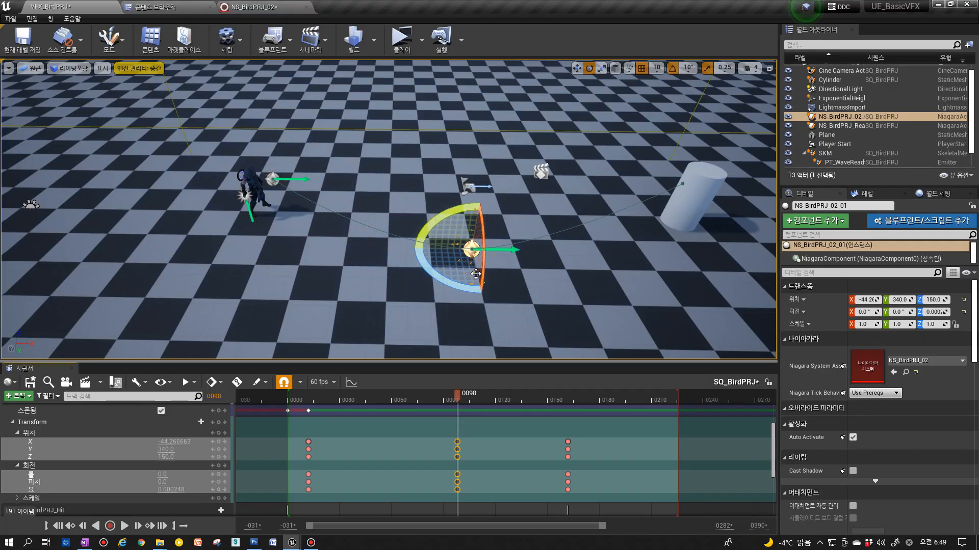
# Move the projectile to about X -314 at frame 98, add Location keys, and play the sequence from before frame 0.
pyautogui.press('w')
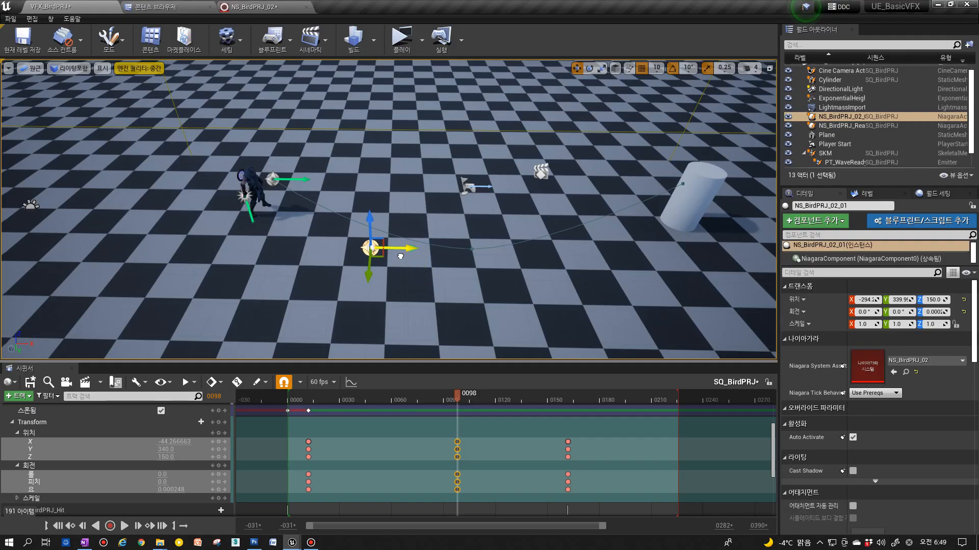
pyautogui.moveTo(400, 256); pyautogui.dragTo(392, 257)
pyautogui.click(224, 433)
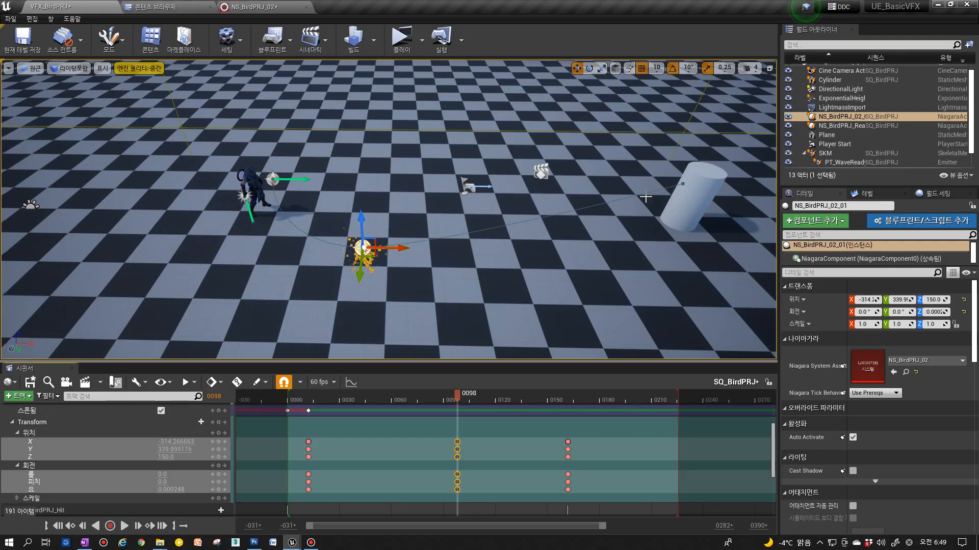
pyautogui.moveTo(292, 401); pyautogui.dragTo(278, 408)
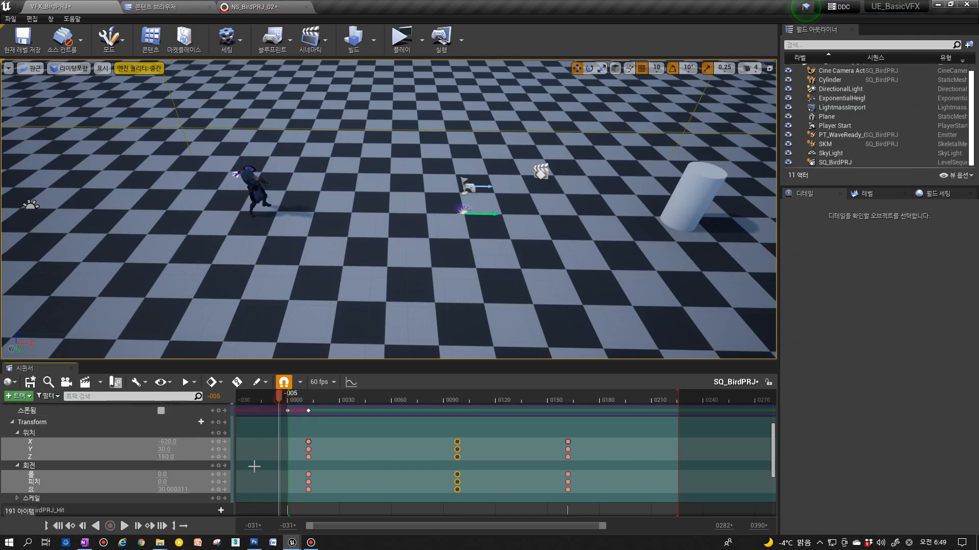
pyautogui.click(126, 528)
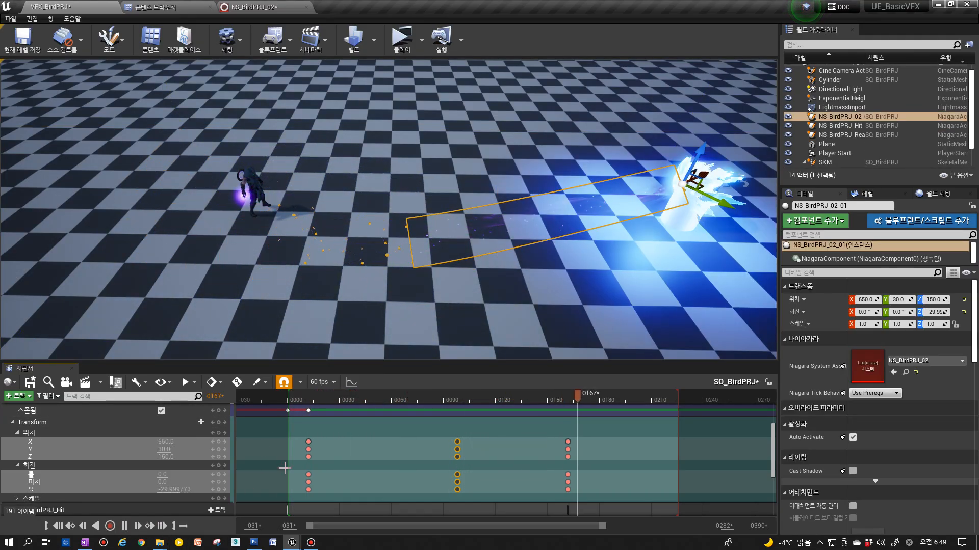
# Move the last Location and Rotation keys to frame 130 and replay the sequence to check the timing.
pyautogui.click(304, 402)
pyautogui.moveTo(543, 428); pyautogui.dragTo(585, 498)
pyautogui.moveTo(568, 443); pyautogui.dragTo(495, 445)
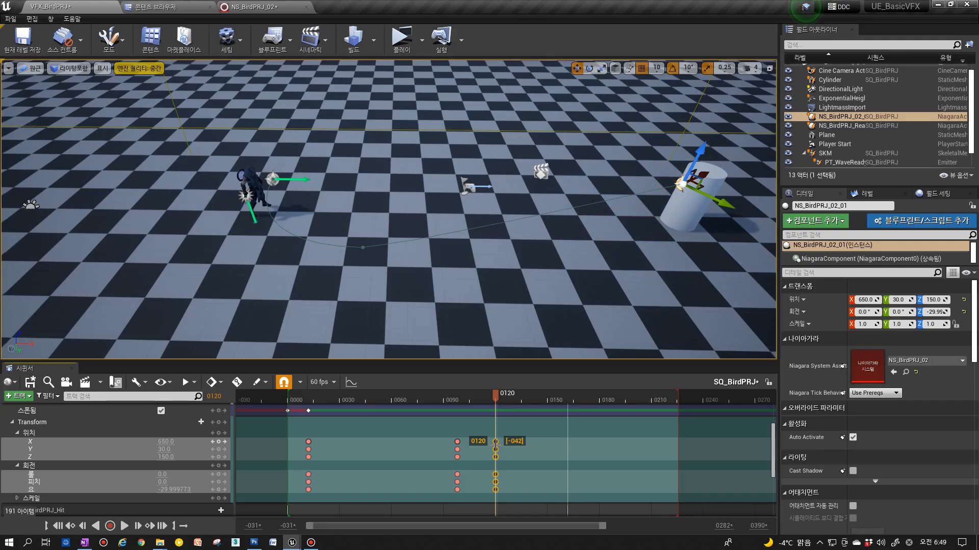
pyautogui.moveTo(496, 445); pyautogui.dragTo(496, 445)
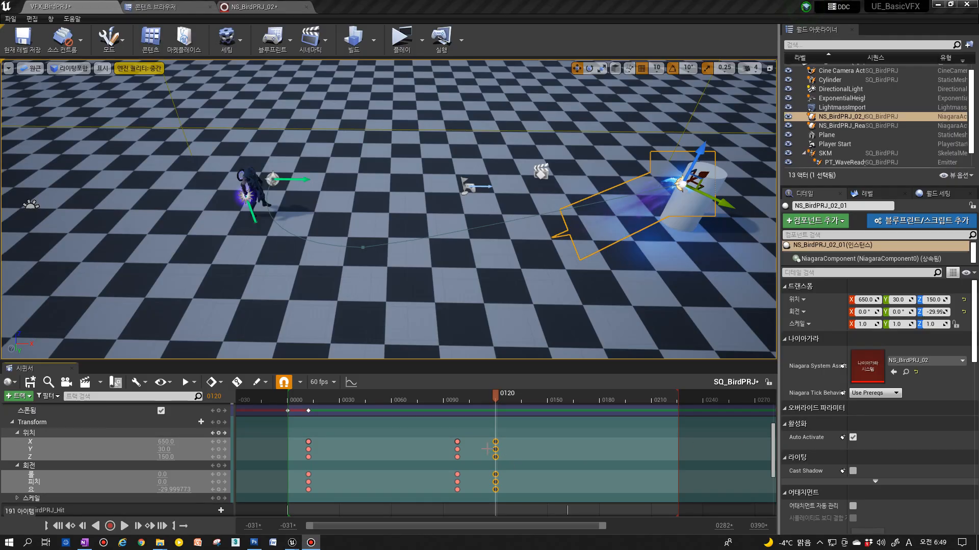
pyautogui.moveTo(497, 443); pyautogui.dragTo(510, 441)
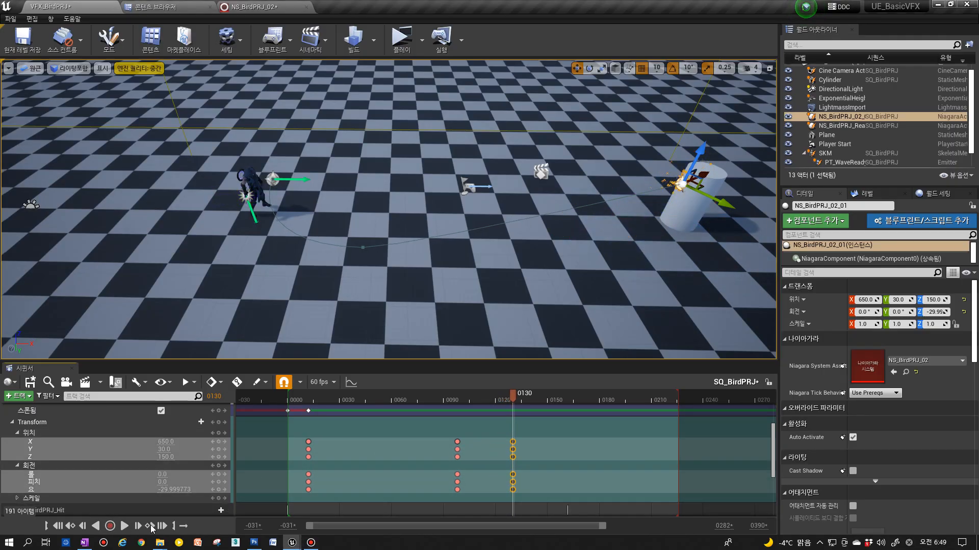
pyautogui.click(57, 526)
pyautogui.click(124, 526)
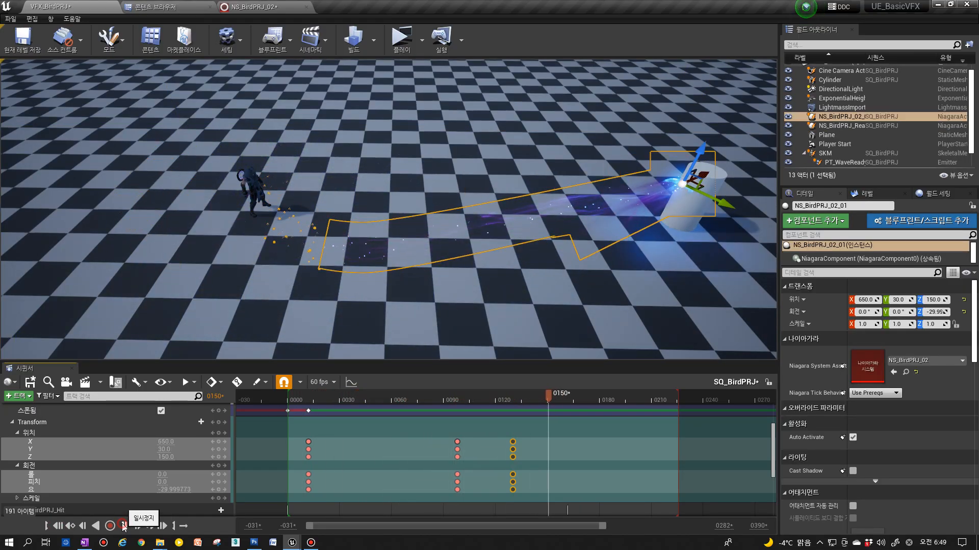
pyautogui.click(124, 526)
pyautogui.click(57, 526)
pyautogui.click(122, 526)
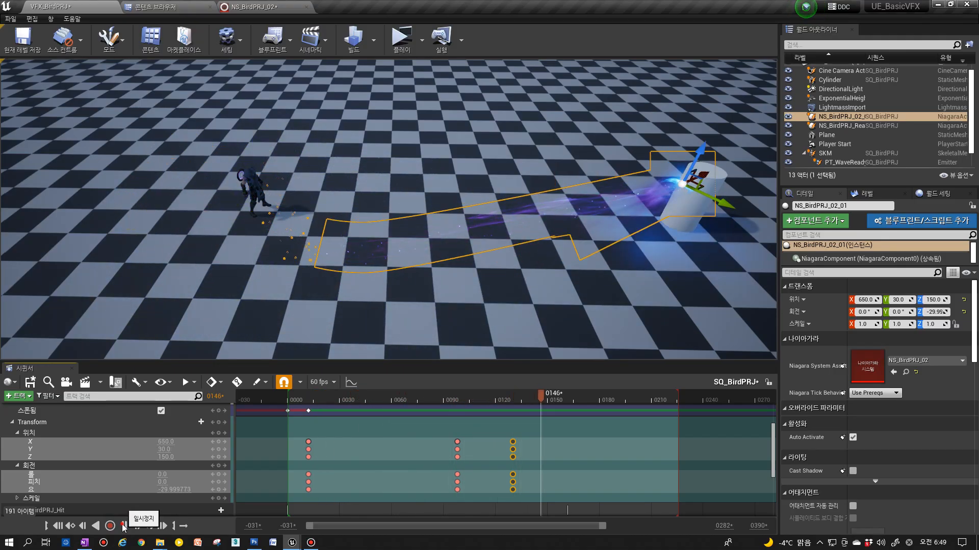
pyautogui.click(124, 526)
# At frame 12, rotate the projectile to about 80° yaw, key its Rotation, and scrub the start of the path.
pyautogui.click(298, 396)
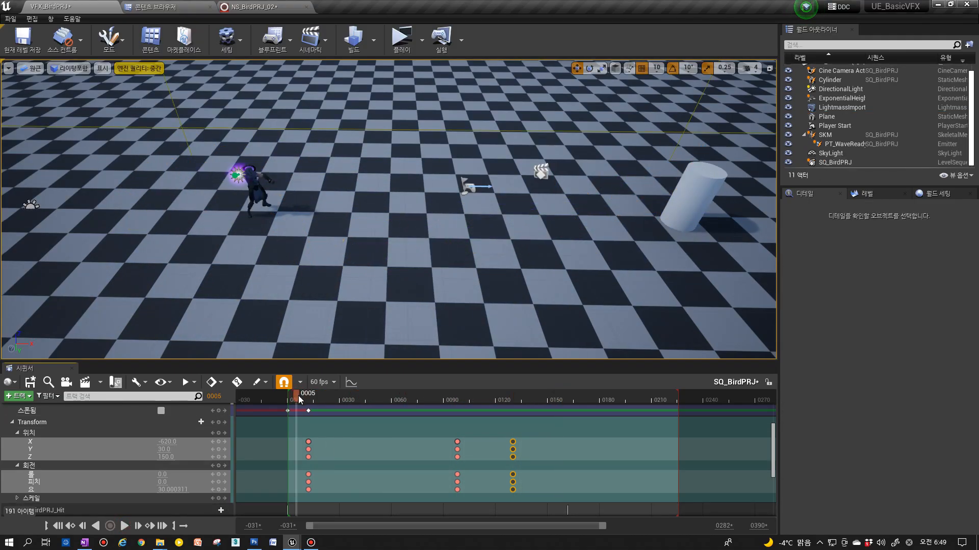
pyautogui.click(308, 396)
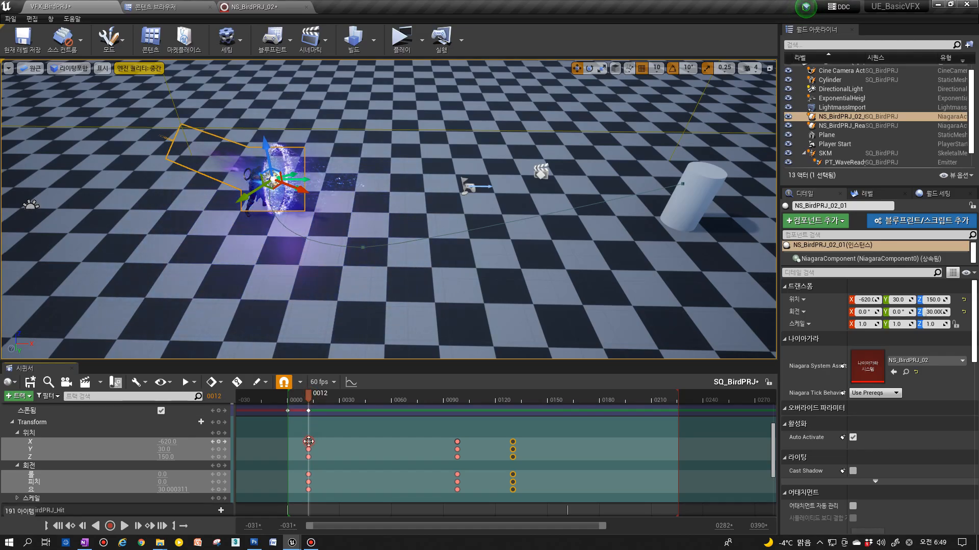
pyautogui.click(308, 442)
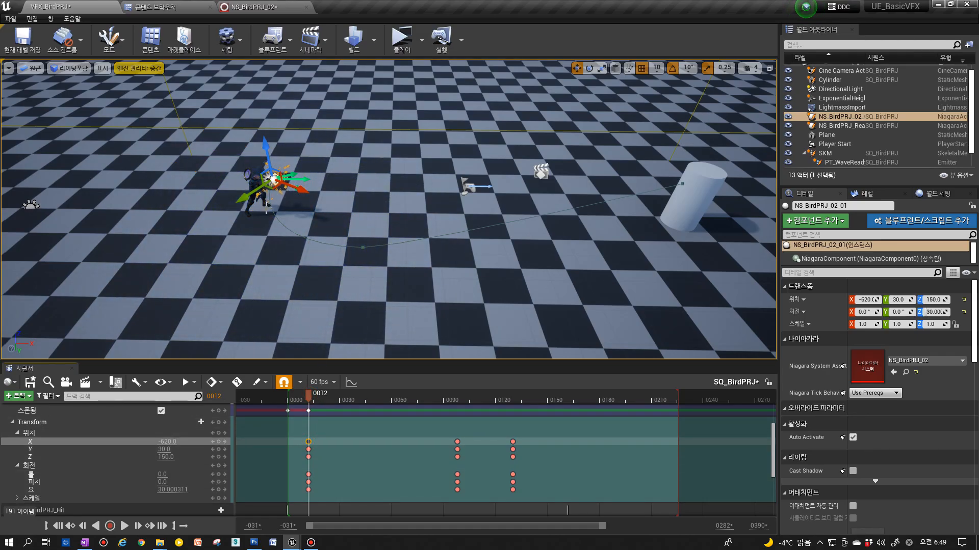
pyautogui.moveTo(282, 222); pyautogui.dragTo(306, 198, button='right')
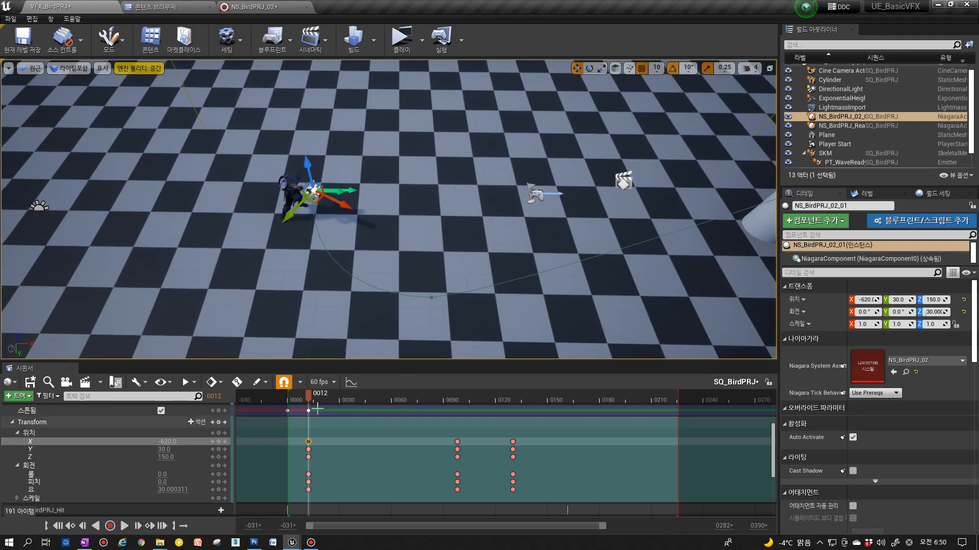
pyautogui.moveTo(370, 400); pyautogui.dragTo(309, 399)
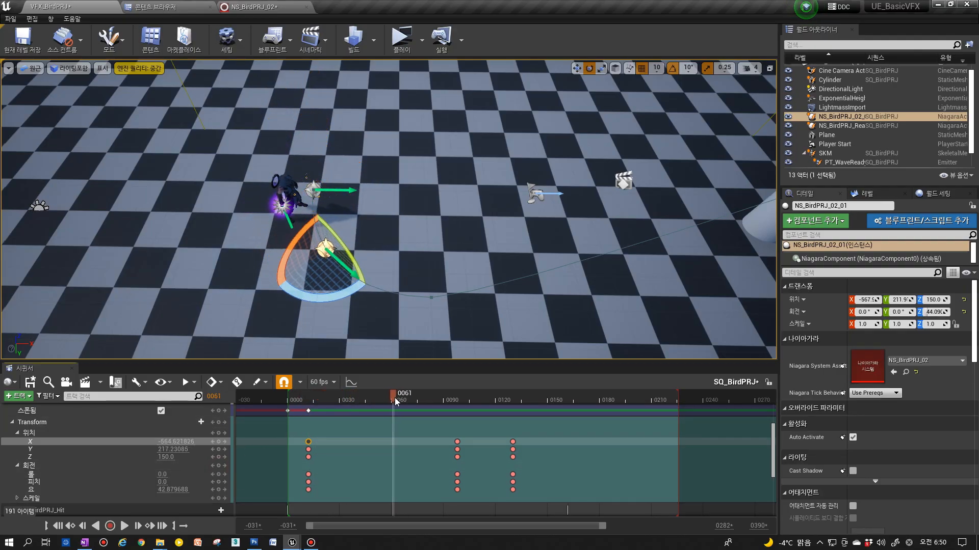
pyautogui.moveTo(408, 398); pyautogui.dragTo(345, 403)
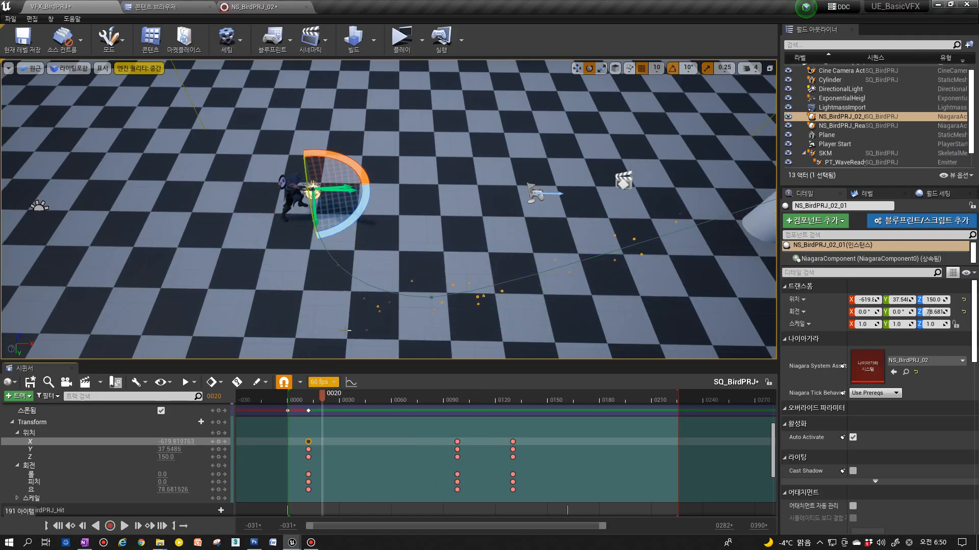
# Lower the projectile to Z 100 at the middle path point on frame 98 and add Location keys.
pyautogui.keyDown('alt'); pyautogui.moveTo(347, 330); pyautogui.dragTo(354, 251); pyautogui.keyUp('alt')
pyautogui.moveTo(413, 266); pyautogui.dragTo(412, 305, button='middle')
pyautogui.moveTo(357, 245)
pyautogui.keyDown('alt'); pyautogui.mouseDown()
pyautogui.moveTo(382, 326)
pyautogui.moveTo(355, 249)
pyautogui.mouseUp(); pyautogui.keyUp('alt')
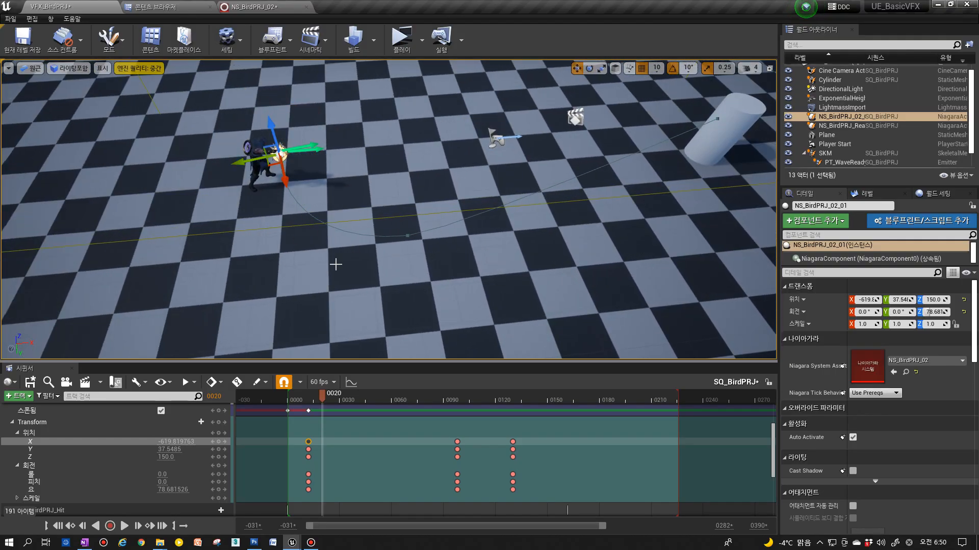
pyautogui.keyDown('alt'); pyautogui.moveTo(355, 249); pyautogui.dragTo(408, 236); pyautogui.keyUp('alt')
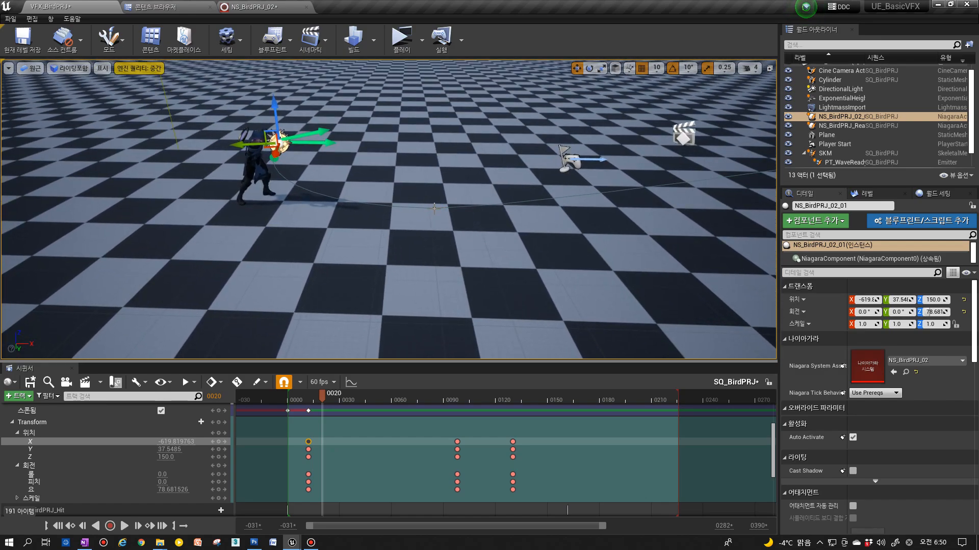
pyautogui.click(434, 208)
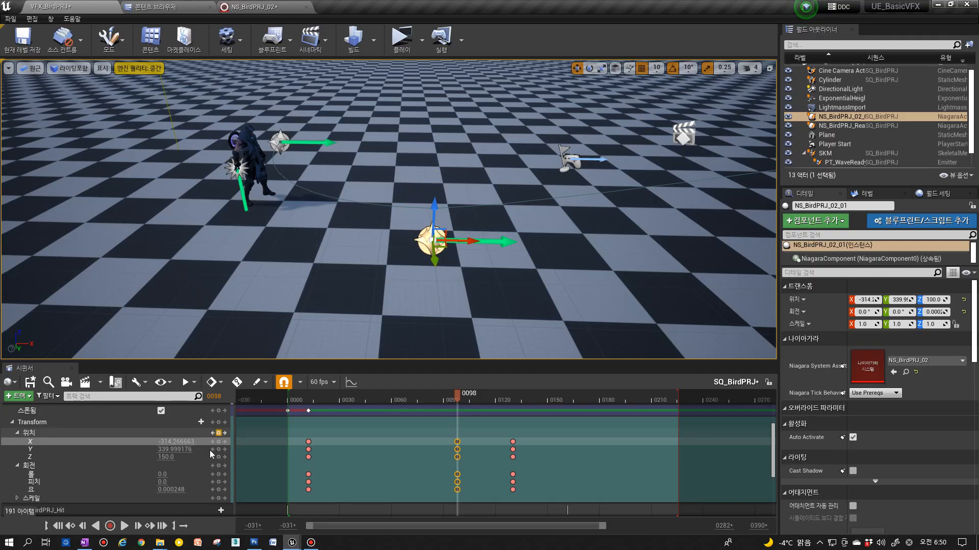
pyautogui.click(219, 434)
# At frame 12, tilt the projectile to about -10° pitch and update its Rotation keys.
pyautogui.keyDown('alt'); pyautogui.moveTo(367, 296); pyautogui.dragTo(361, 232); pyautogui.keyUp('alt')
pyautogui.moveTo(360, 232); pyautogui.dragTo(361, 244, button='right')
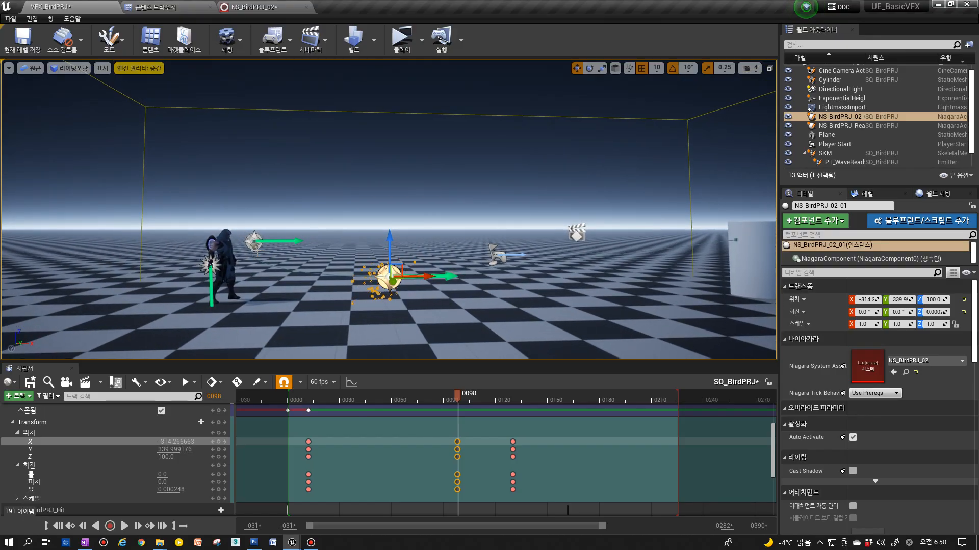
pyautogui.moveTo(361, 244)
pyautogui.keyDown('alt'); pyautogui.mouseDown()
pyautogui.moveTo(365, 306)
pyautogui.moveTo(363, 247)
pyautogui.mouseUp(); pyautogui.keyUp('alt')
pyautogui.moveTo(511, 246); pyautogui.dragTo(514, 244, button='right')
pyautogui.click(308, 397)
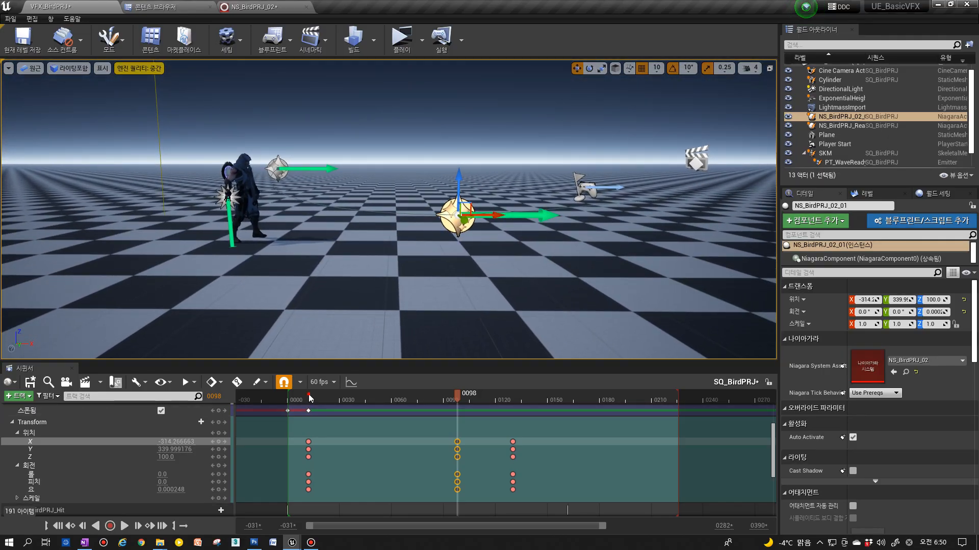
pyautogui.keyDown('alt'); pyautogui.moveTo(344, 300); pyautogui.dragTo(502, 291); pyautogui.keyUp('alt')
pyautogui.keyDown('alt'); pyautogui.moveTo(381, 222); pyautogui.dragTo(315, 244); pyautogui.keyUp('alt')
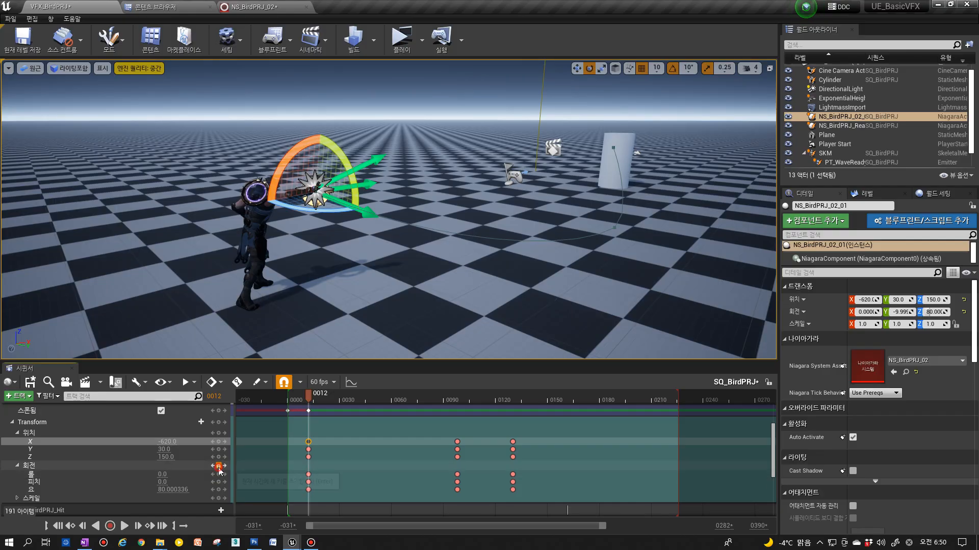
# At frame 60, rotate the projectile to about -2.5° roll, -13.9° pitch and 54.4° yaw and add Rotation keys.
pyautogui.moveTo(309, 395); pyautogui.dragTo(392, 402)
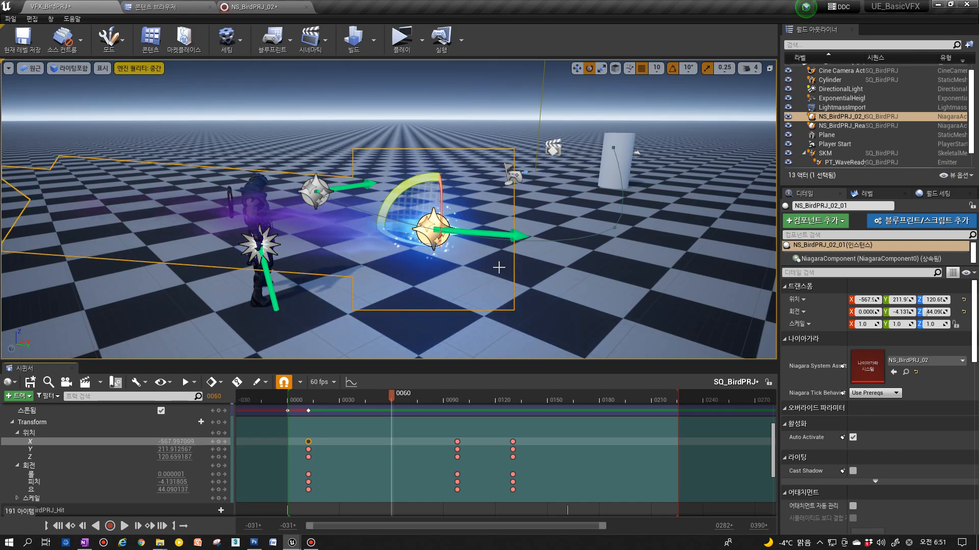
pyautogui.moveTo(398, 191); pyautogui.dragTo(399, 204)
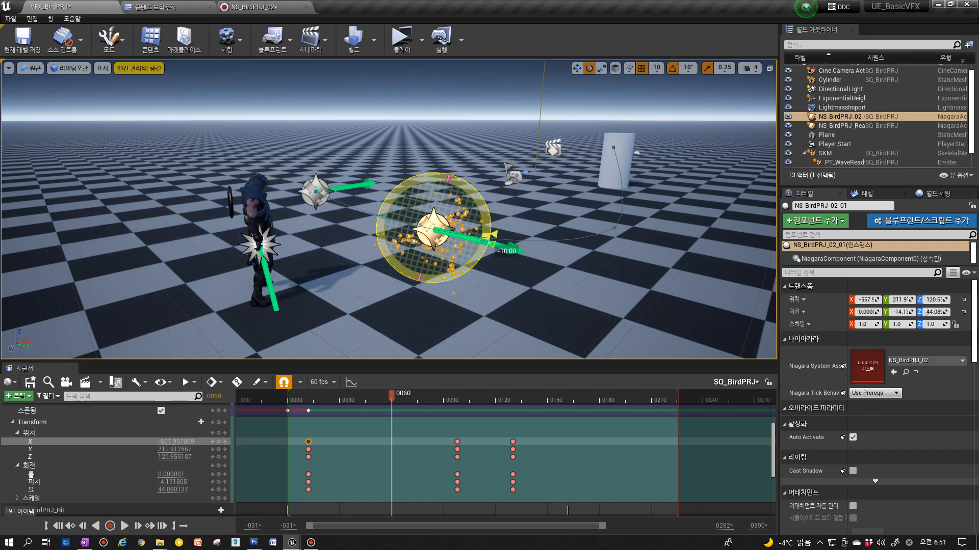
pyautogui.moveTo(399, 204); pyautogui.dragTo(247, 234, button='right')
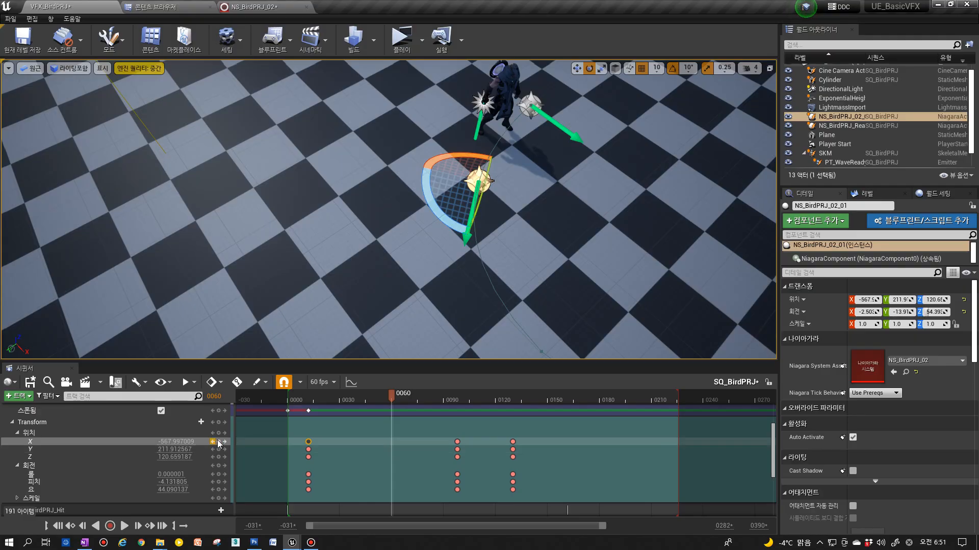
pyautogui.click(220, 475)
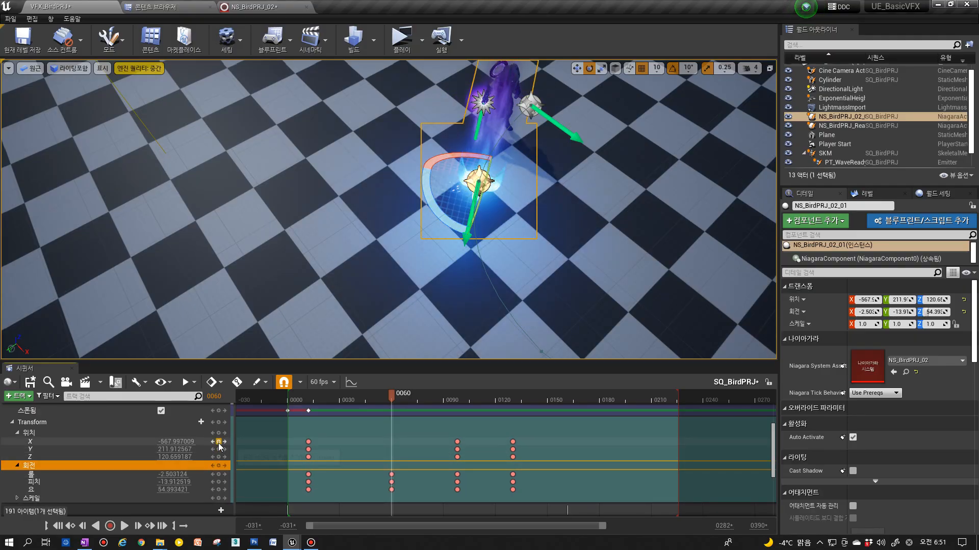
# Add X, Y and Z Location keys for the projectile at frame 60.
pyautogui.click(219, 443)
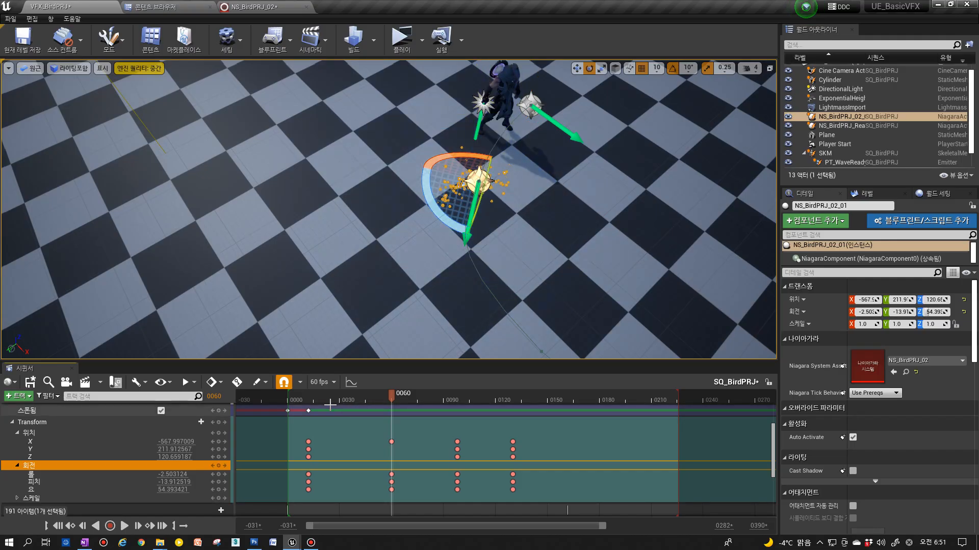
pyautogui.click(391, 442)
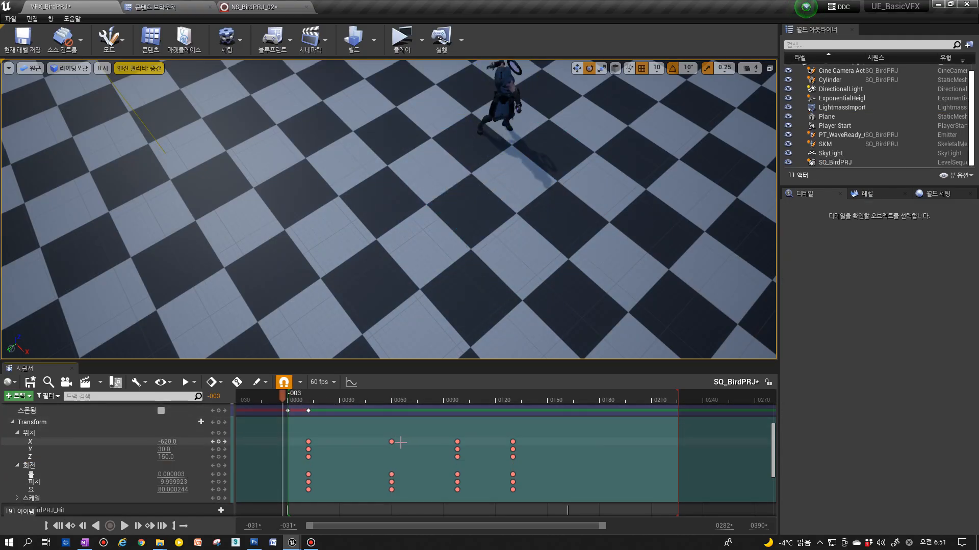
pyautogui.click(218, 433)
pyautogui.moveTo(321, 399); pyautogui.dragTo(392, 402)
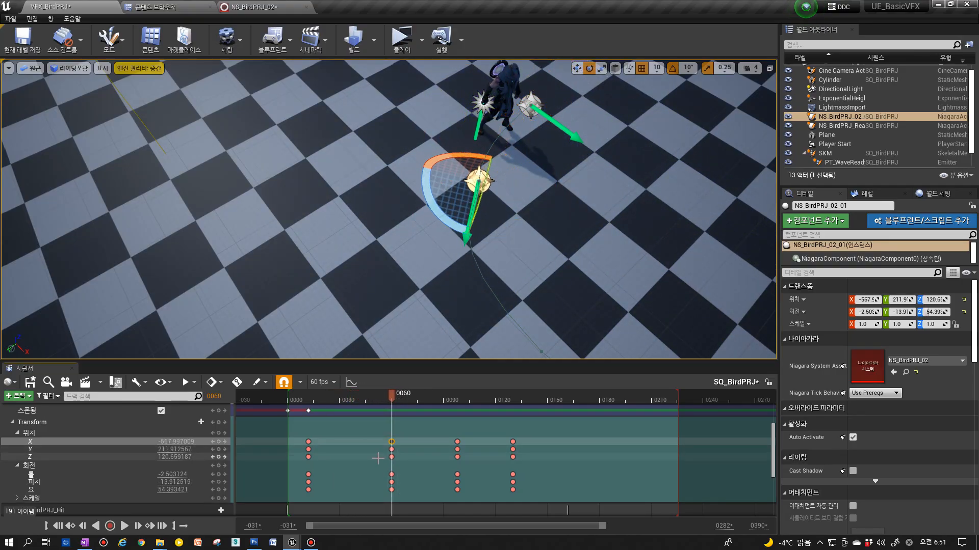
# Delete the location X, Y and Z keys of NS_BirdPRJ_02_01 at frame 60, keeping its rotation keys.
pyautogui.moveTo(379, 462); pyautogui.dragTo(404, 435)
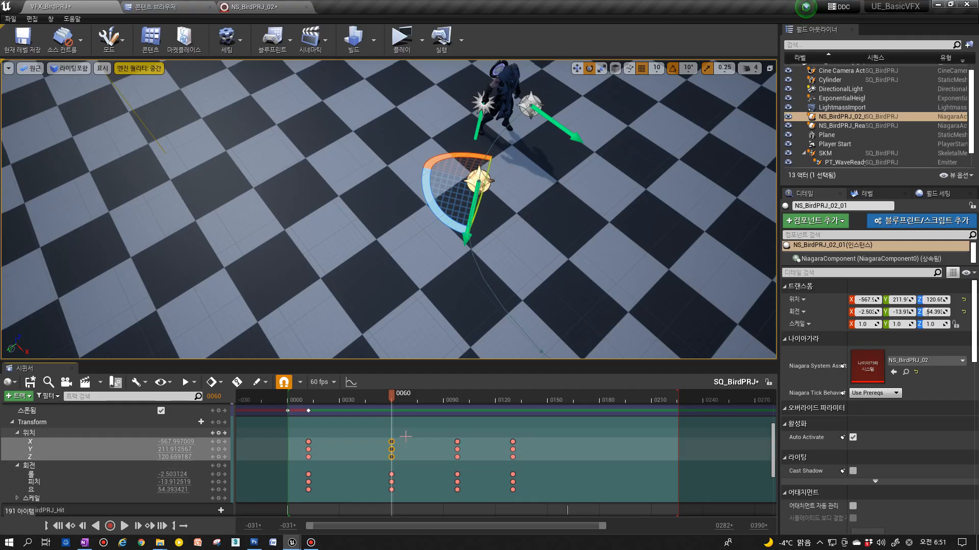
pyautogui.press('Delete')
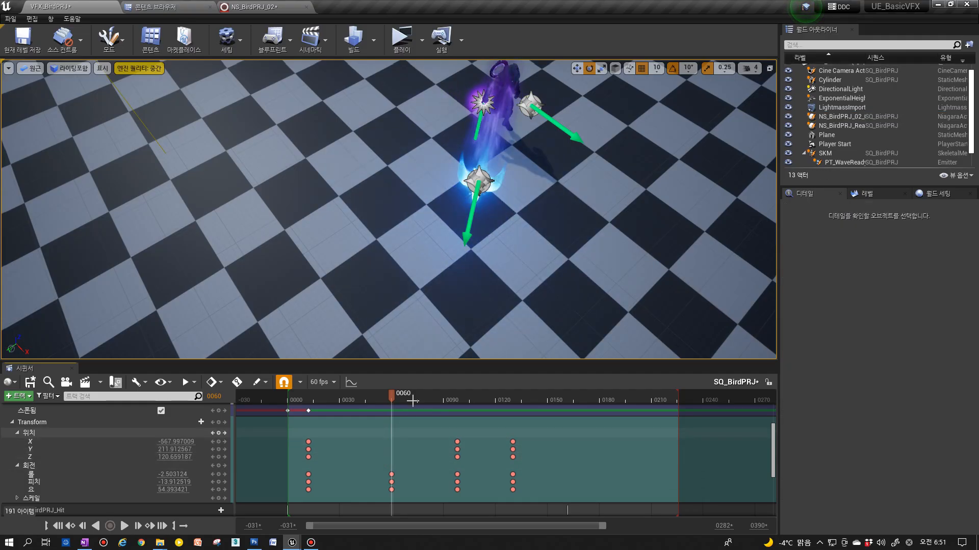
pyautogui.click(312, 403)
pyautogui.moveTo(313, 404); pyautogui.dragTo(391, 395)
pyautogui.click(392, 474)
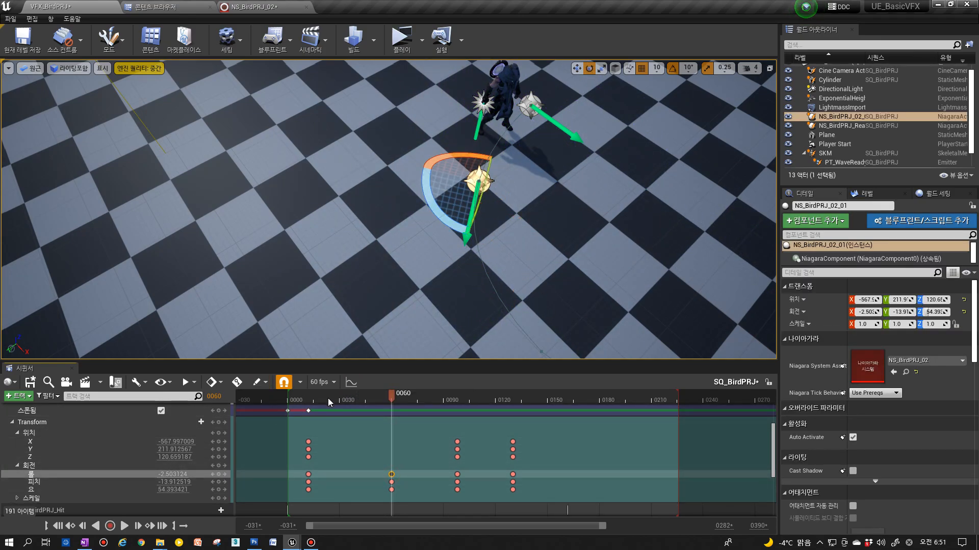
# Show only the location curves of NS_BirdPRJ_02_01 in the curve editor, with all their keys in view.
pyautogui.click(352, 382)
pyautogui.moveTo(52, 467); pyautogui.dragTo(99, 369)
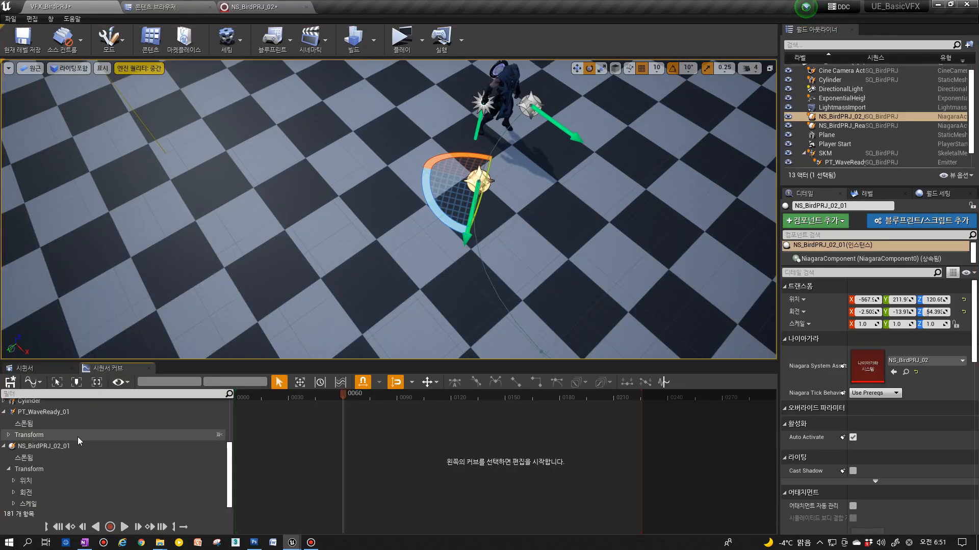
pyautogui.click(56, 446)
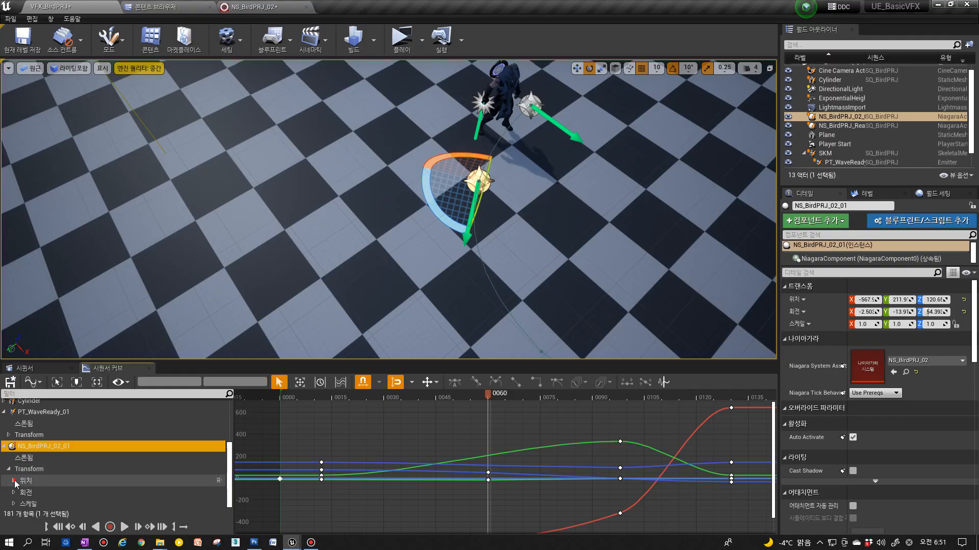
pyautogui.click(14, 481)
pyautogui.click(27, 481)
pyautogui.click(472, 476)
pyautogui.moveTo(410, 486); pyautogui.dragTo(404, 453, button='right')
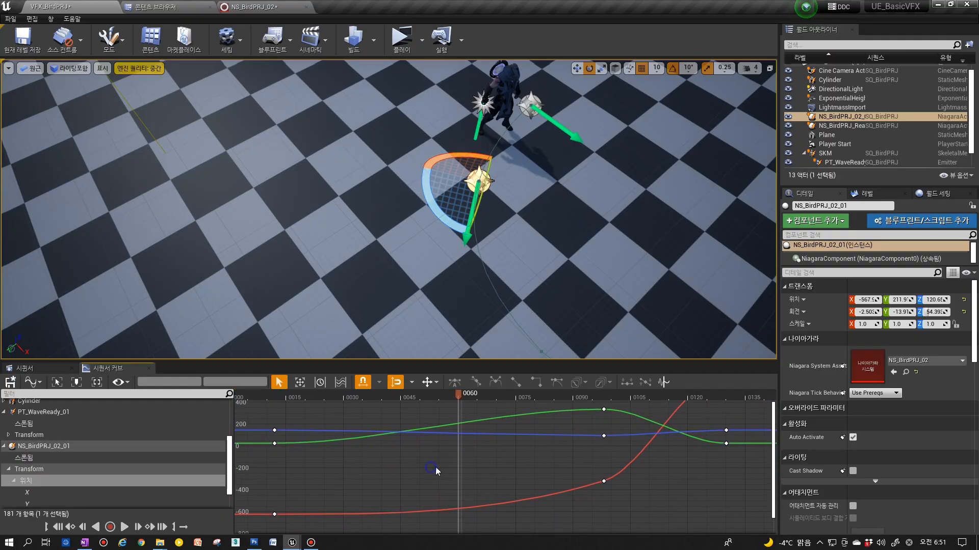
pyautogui.scroll(-4, 436, 465)
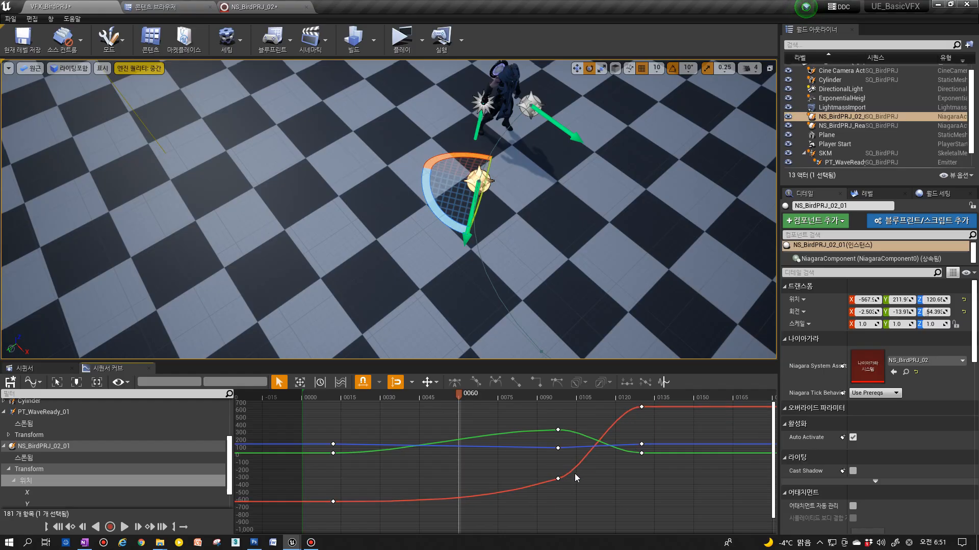
# Reshape the X and Y location curves at the frame 130 key so they arrive without easing out.
pyautogui.click(641, 407)
pyautogui.moveTo(610, 406); pyautogui.dragTo(617, 431)
pyautogui.click(642, 453)
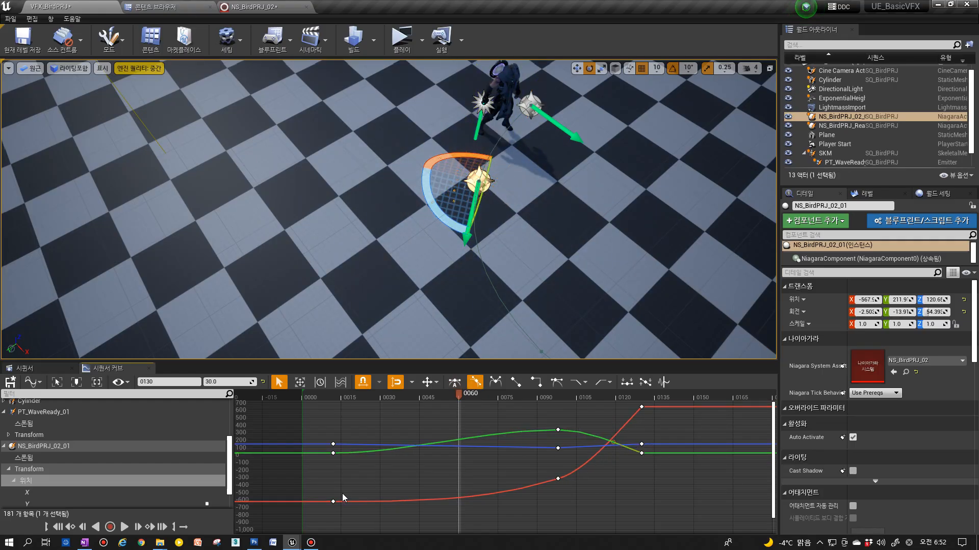
# Play the sequence from the start with the whole path from the character to the cylinder in view.
pyautogui.press('s')
pyautogui.moveTo(455, 327); pyautogui.dragTo(560, 295, button='right')
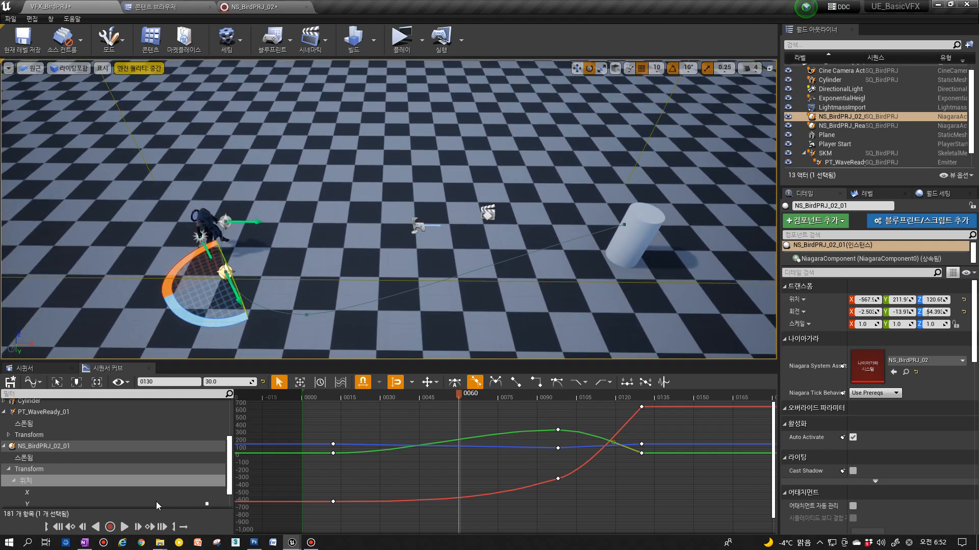
pyautogui.click(63, 528)
pyautogui.click(124, 527)
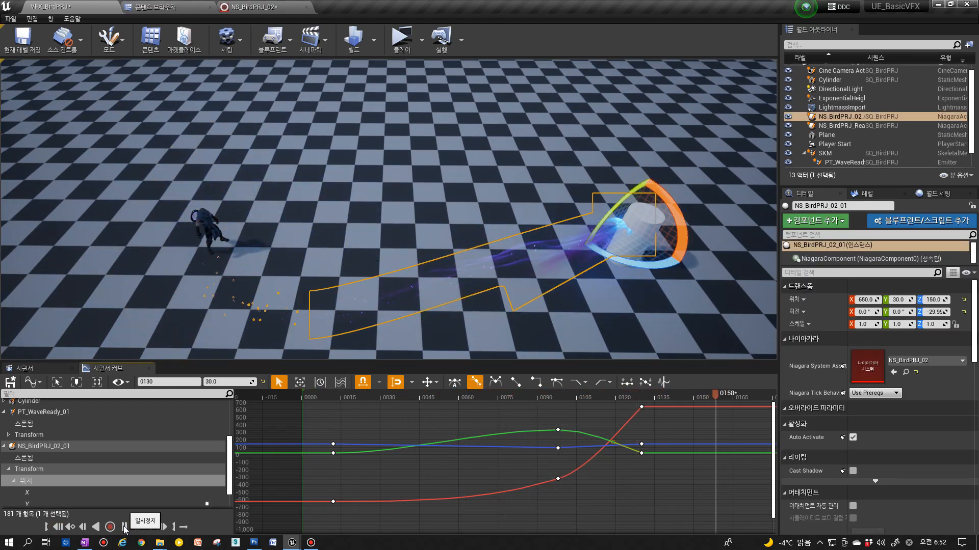
# Select the floor plane instead of the effect and replay the sequence several times in game view to check the bird's flight.
pyautogui.click(204, 334)
pyautogui.press('g')
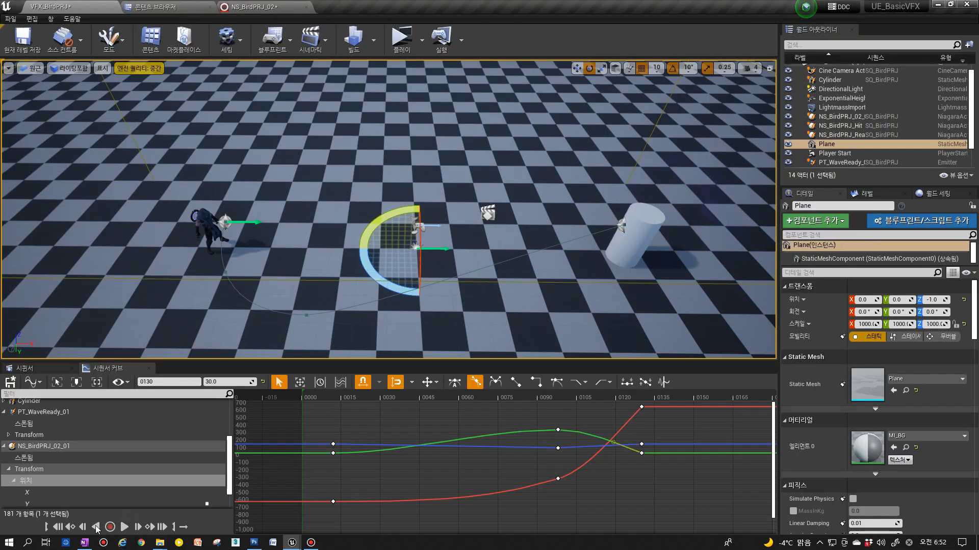
pyautogui.click(55, 528)
pyautogui.press('g')
pyautogui.click(124, 527)
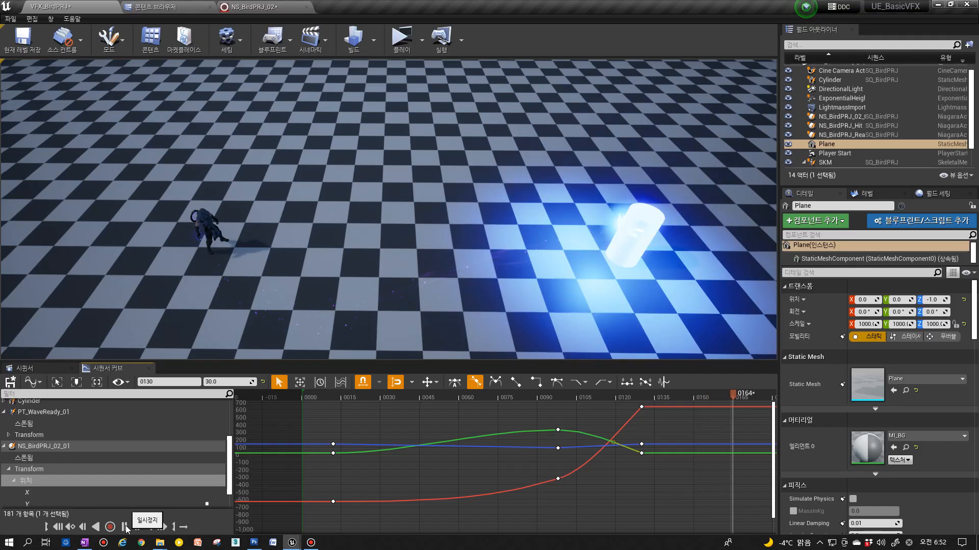
pyautogui.click(57, 529)
pyautogui.click(124, 527)
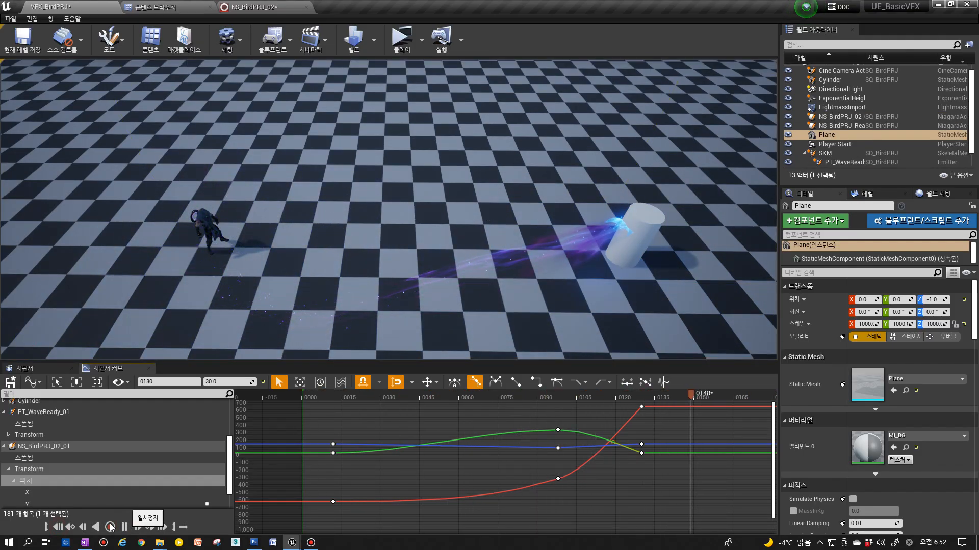
pyautogui.click(59, 528)
pyautogui.click(124, 527)
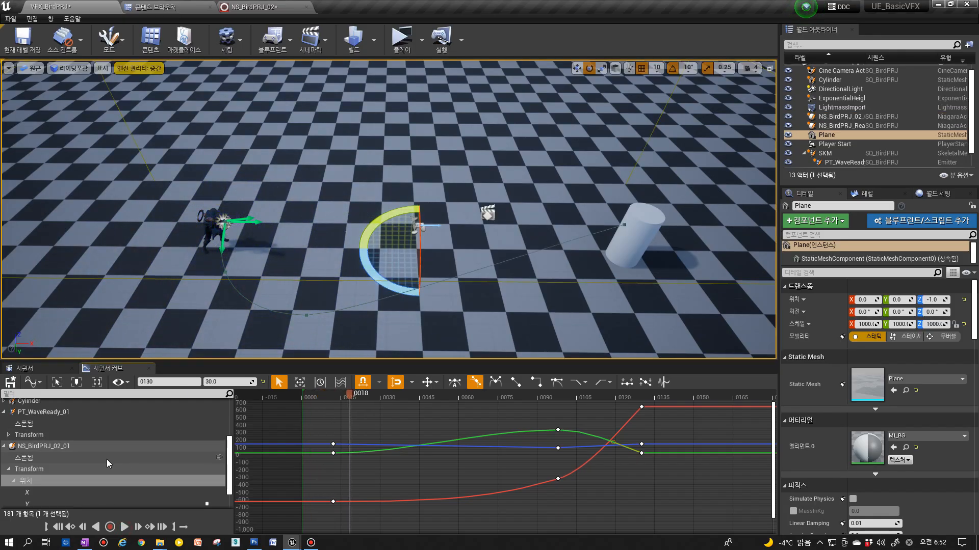
pyautogui.click(124, 527)
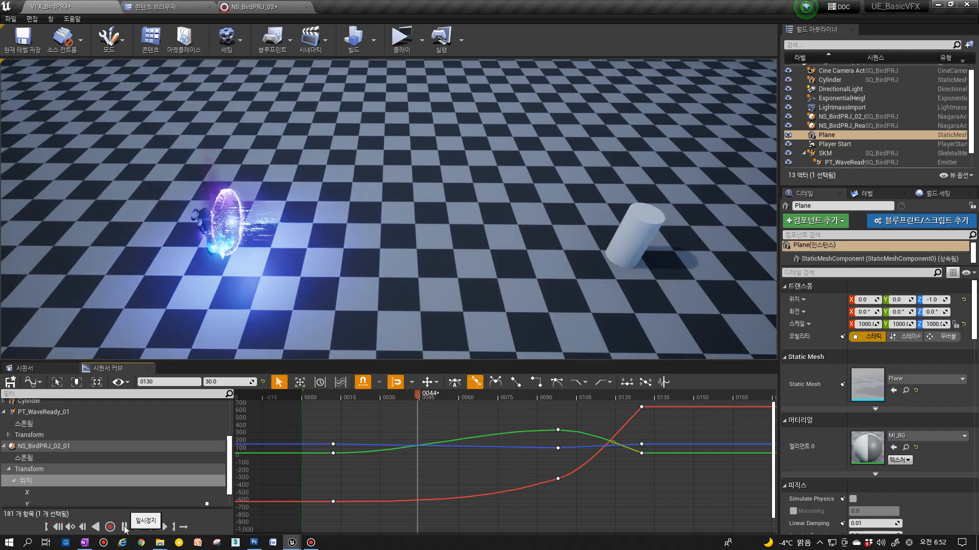
pyautogui.click(60, 526)
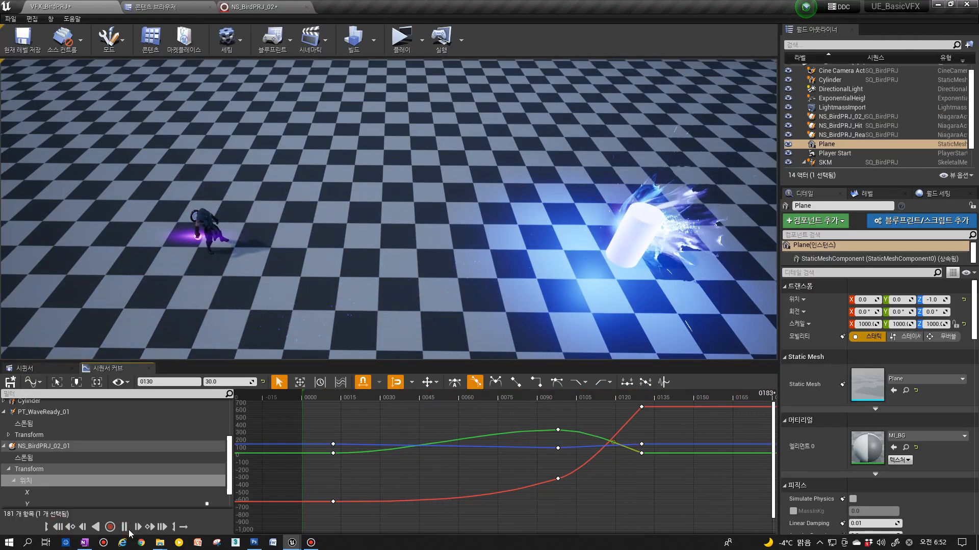
pyautogui.click(125, 527)
# Isolate the XMesh emitter in the NS_BirdPRJ_02 system and replay the level sequence to check it alone.
pyautogui.click(263, 6)
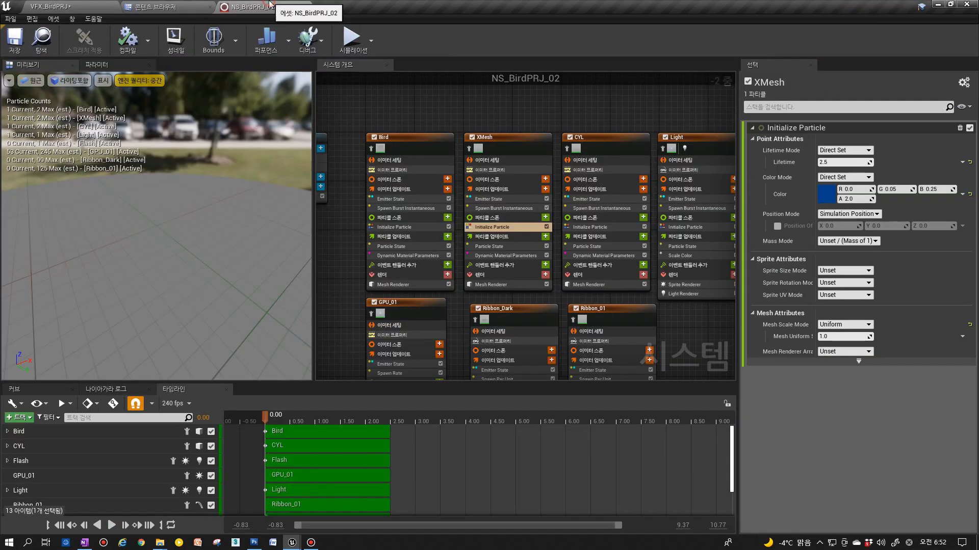
pyautogui.click(471, 148)
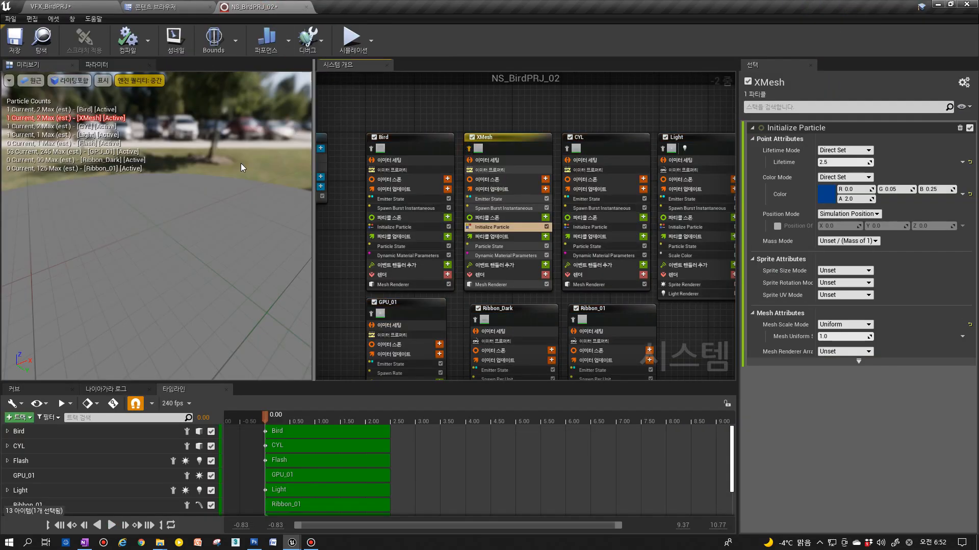
pyautogui.click(82, 6)
pyautogui.click(125, 527)
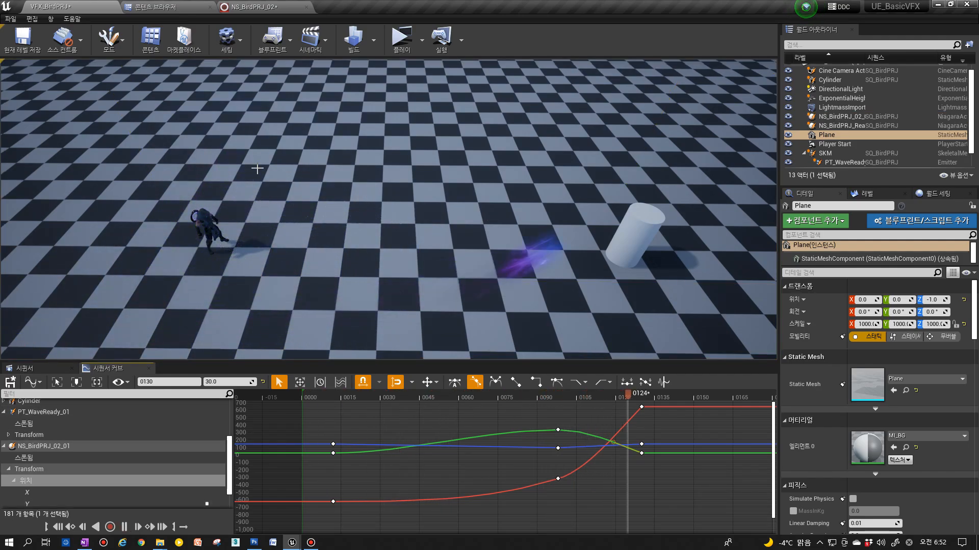
# Add a Scale Mesh Size module to the Particle Update stage of the XMesh emitter in NS_BirdPRJ_02.
pyautogui.click(255, 7)
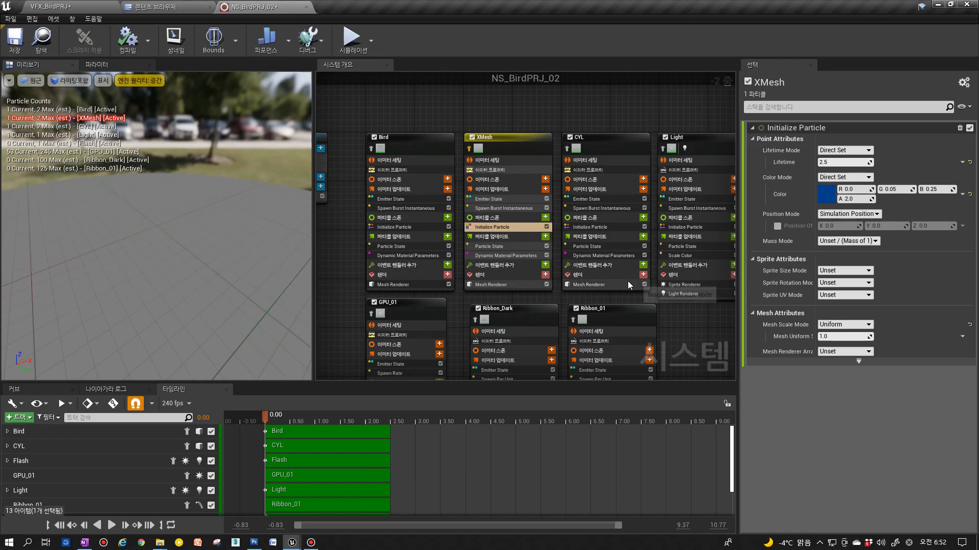
pyautogui.moveTo(473, 345)
pyautogui.mouseDown(button='right')
pyautogui.moveTo(463, 192)
pyautogui.moveTo(474, 356)
pyautogui.mouseUp(button='right')
pyautogui.click(561, 233)
pyautogui.write('size')
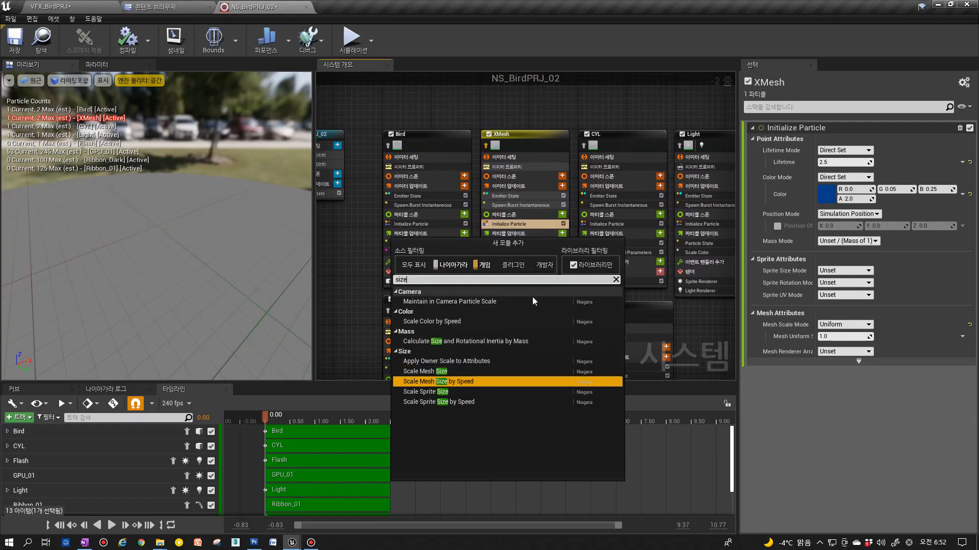
pyautogui.click(447, 374)
pyautogui.click(512, 254)
pyautogui.click(512, 262)
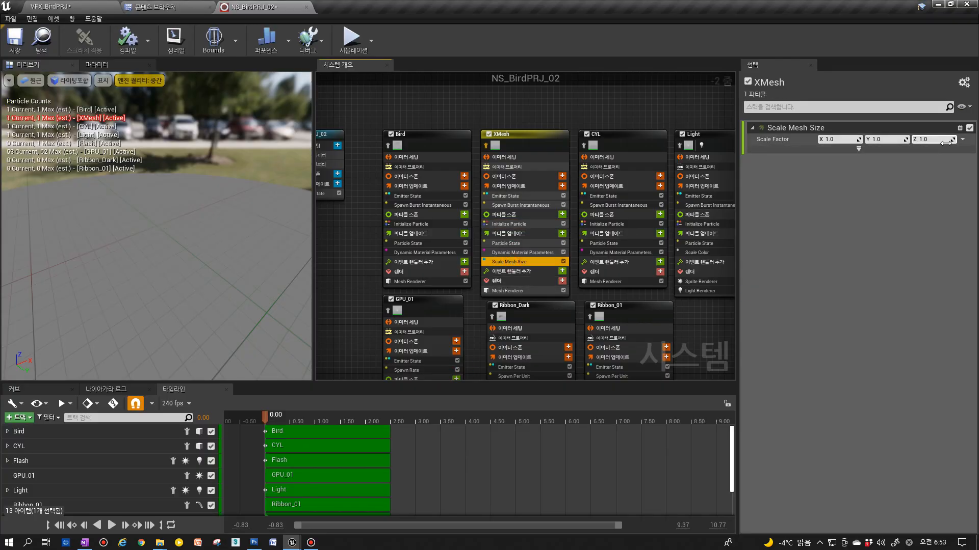
# Drive the Scale Factor with Vector from Curve and apply the linear ramp-up template to the X, Y and Z curves.
pyautogui.click(962, 141)
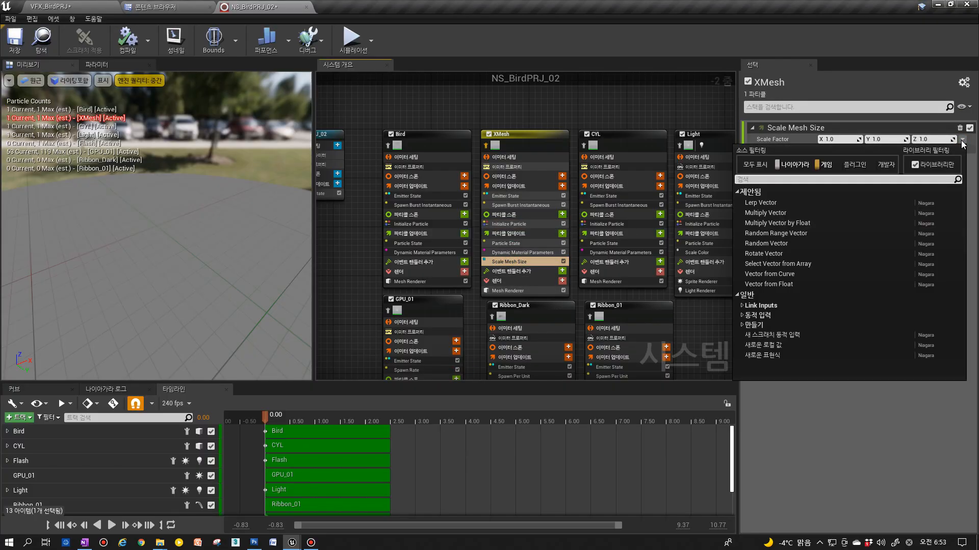
pyautogui.click(780, 276)
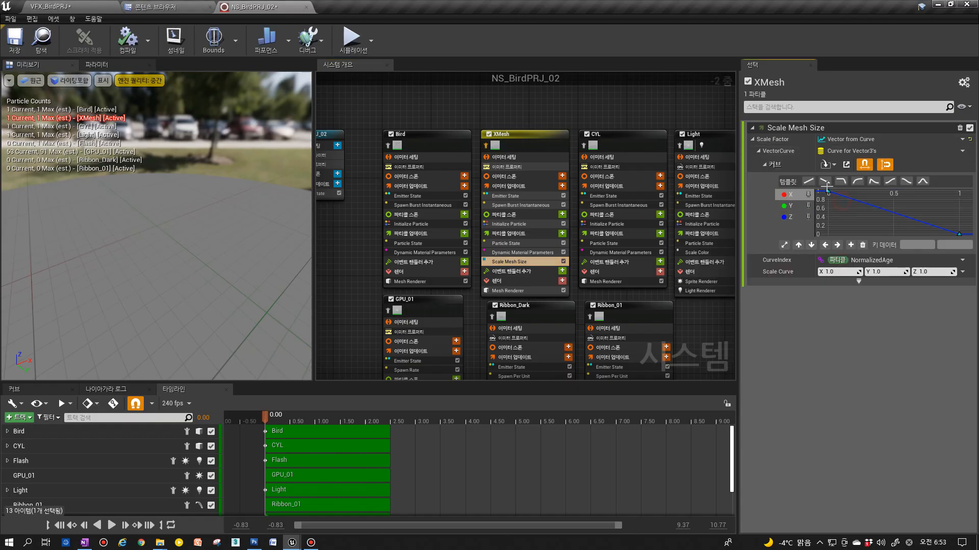
pyautogui.click(809, 183)
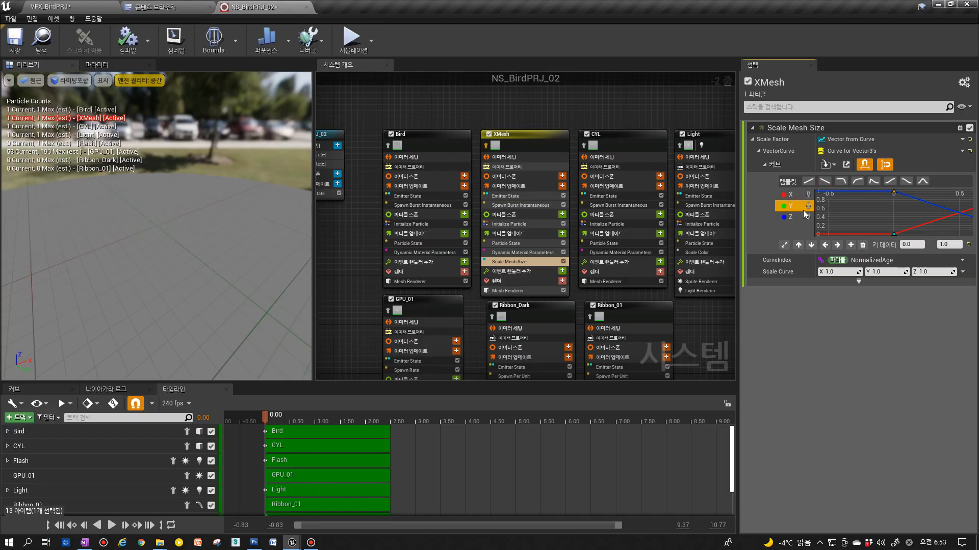
pyautogui.click(808, 182)
pyautogui.click(795, 217)
pyautogui.click(807, 181)
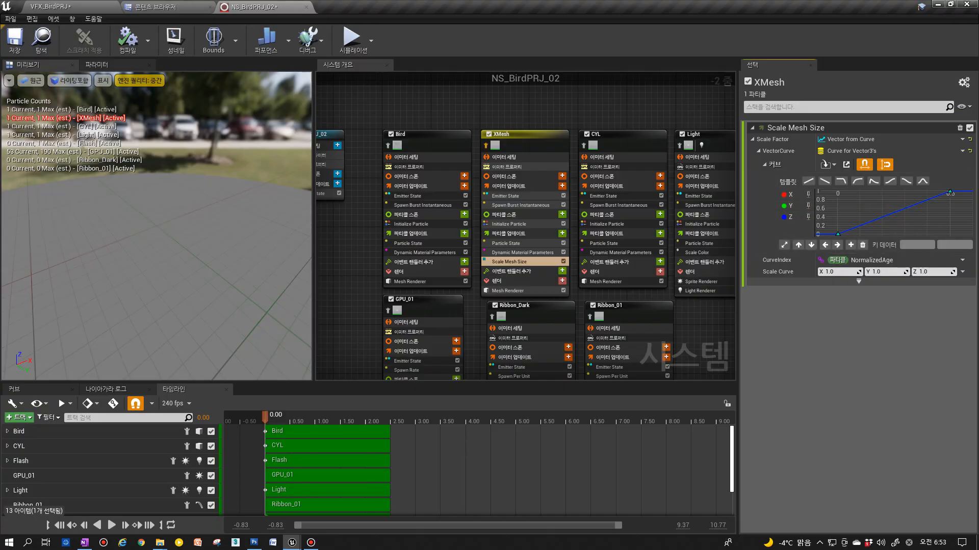
pyautogui.click(874, 212)
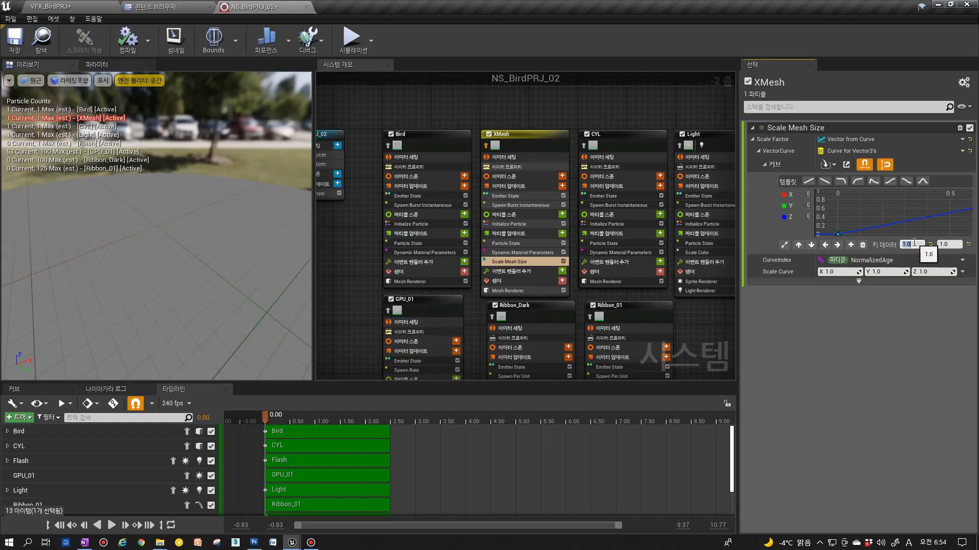
# Replay the level sequence in VFX_BirdPRJ to check how the XMesh trail scales along the flight path.
pyautogui.click(77, 7)
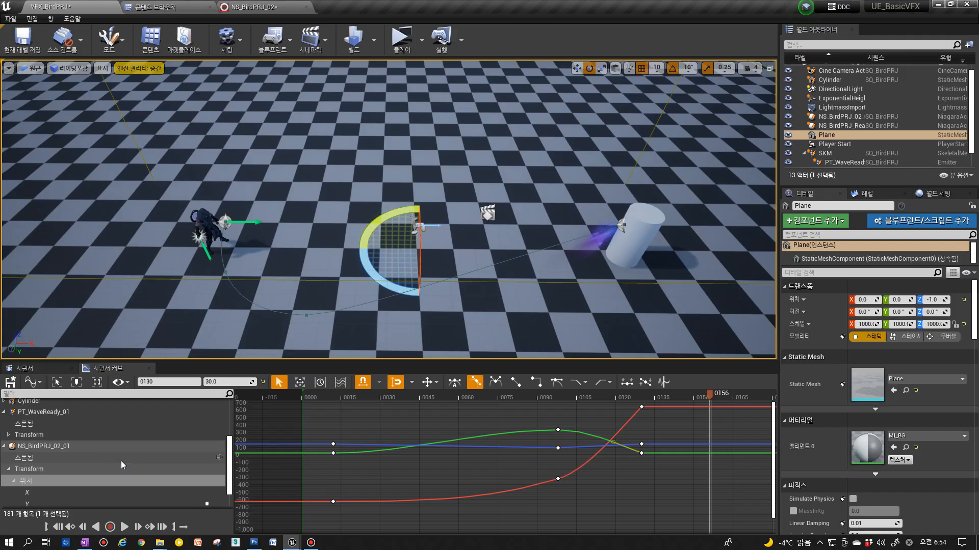
pyautogui.click(124, 527)
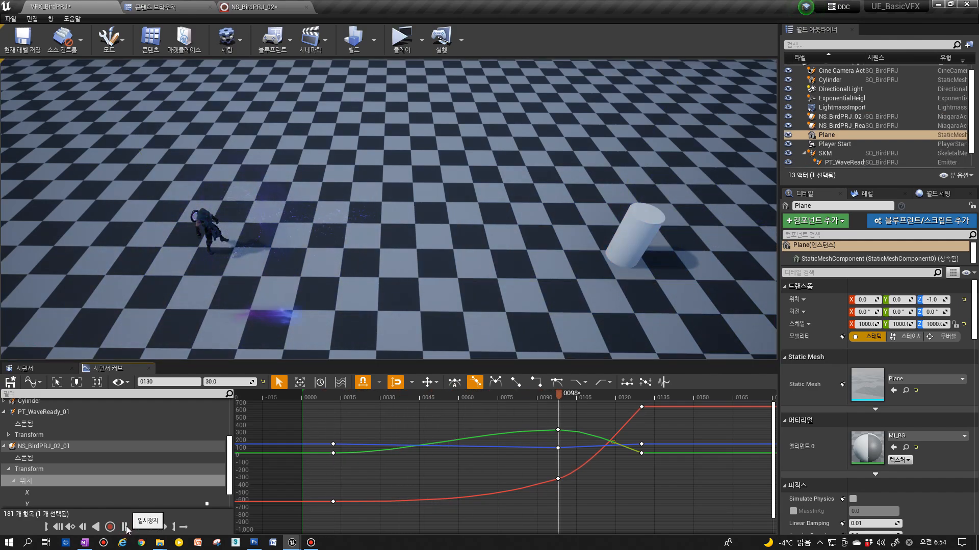
pyautogui.click(128, 529)
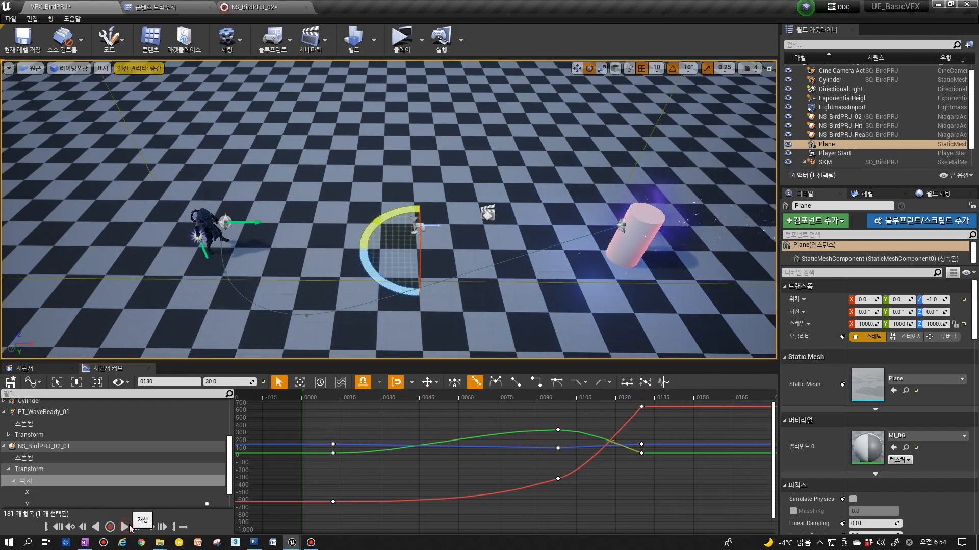
# Move the FX System Deactivate key of NS_BirdPRJ_02_01 to frame 130 in the Sequencer, in line with the last transform key.
pyautogui.click(25, 369)
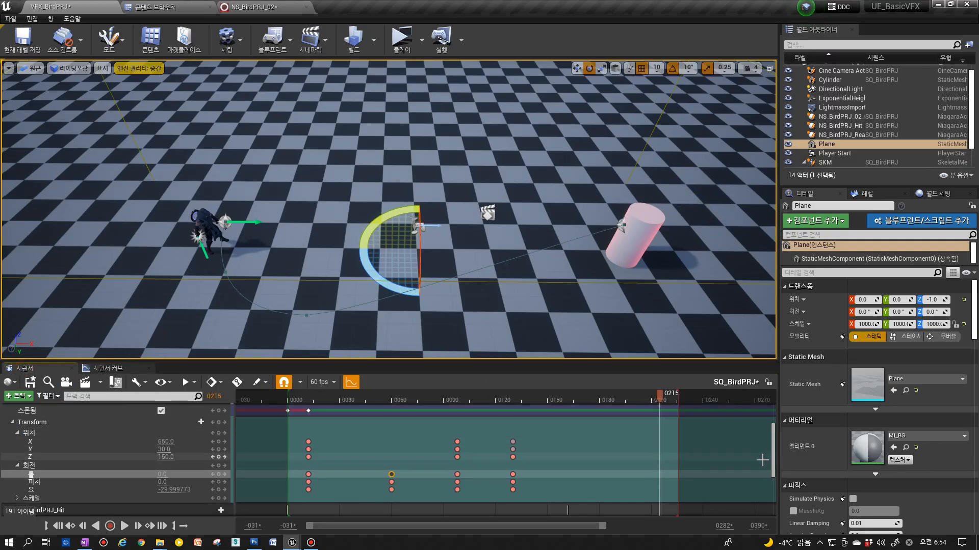
pyautogui.scroll(-5, 773, 462)
pyautogui.scroll(6, 769, 478)
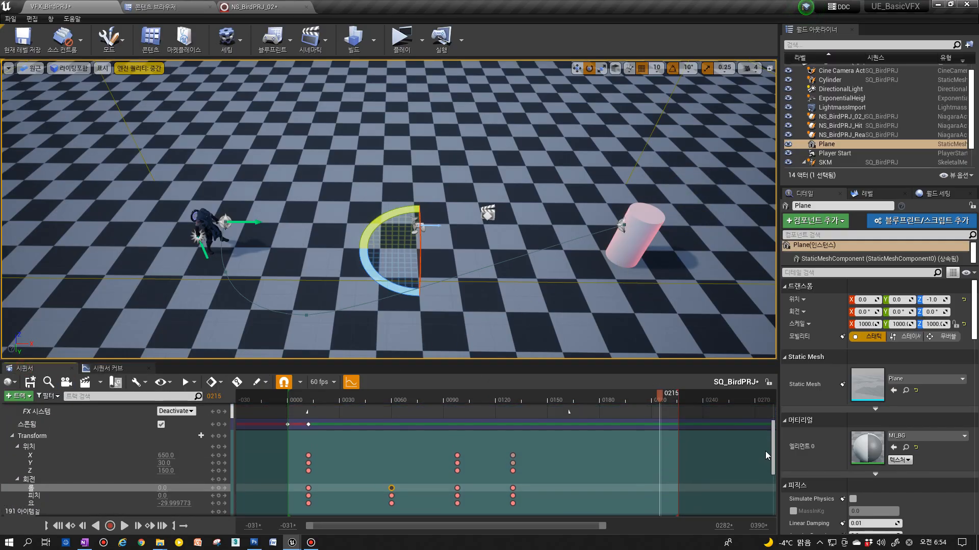
pyautogui.scroll(-3, 766, 451)
pyautogui.scroll(6, 766, 442)
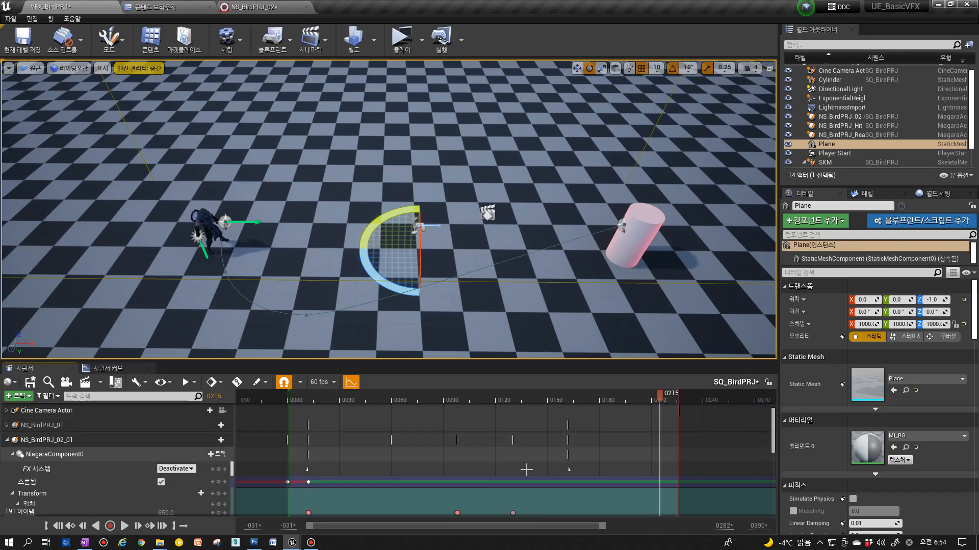
pyautogui.click(58, 472)
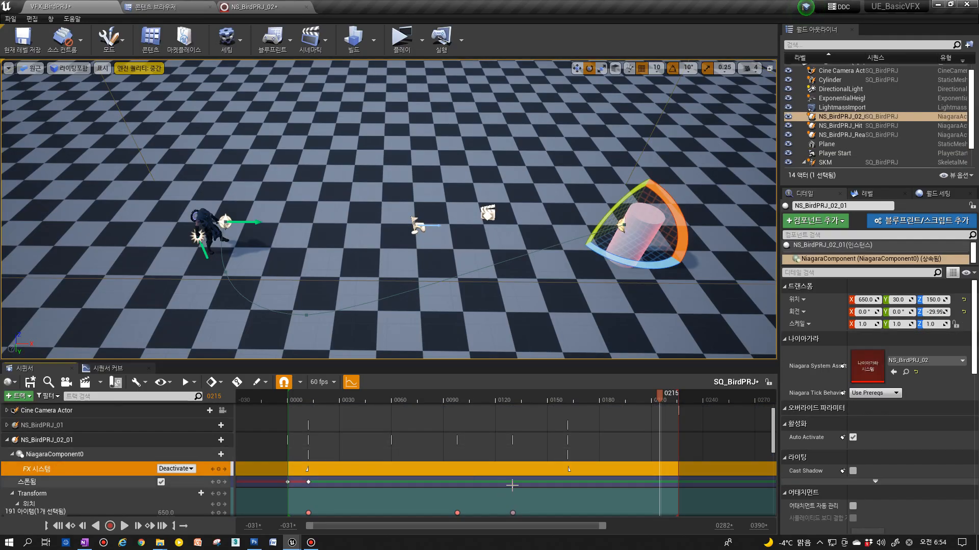
pyautogui.click(513, 513)
pyautogui.click(567, 472)
pyautogui.moveTo(565, 472); pyautogui.dragTo(526, 472)
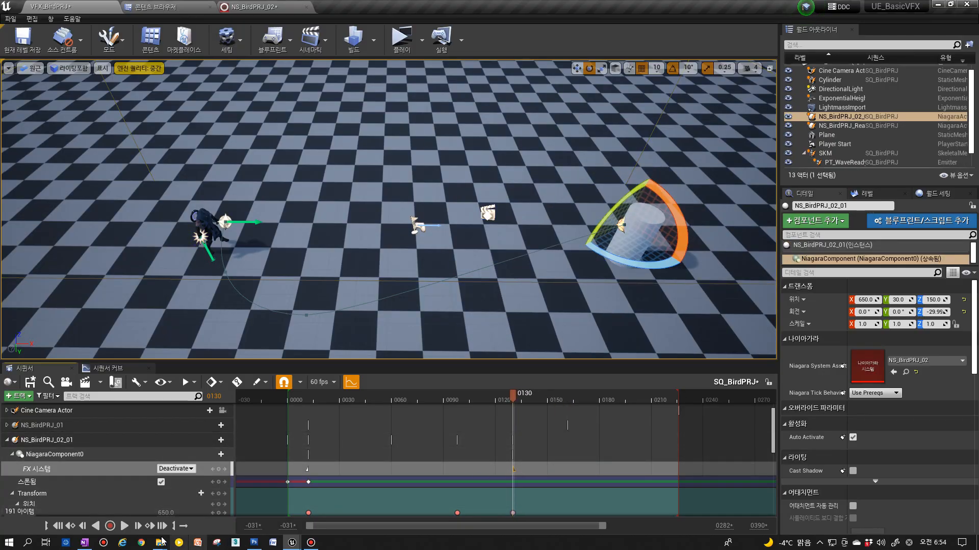
# Replay the level sequence to check when the NS_BirdPRJ_02_01 projectile deactivates at the cylinder.
pyautogui.click(128, 527)
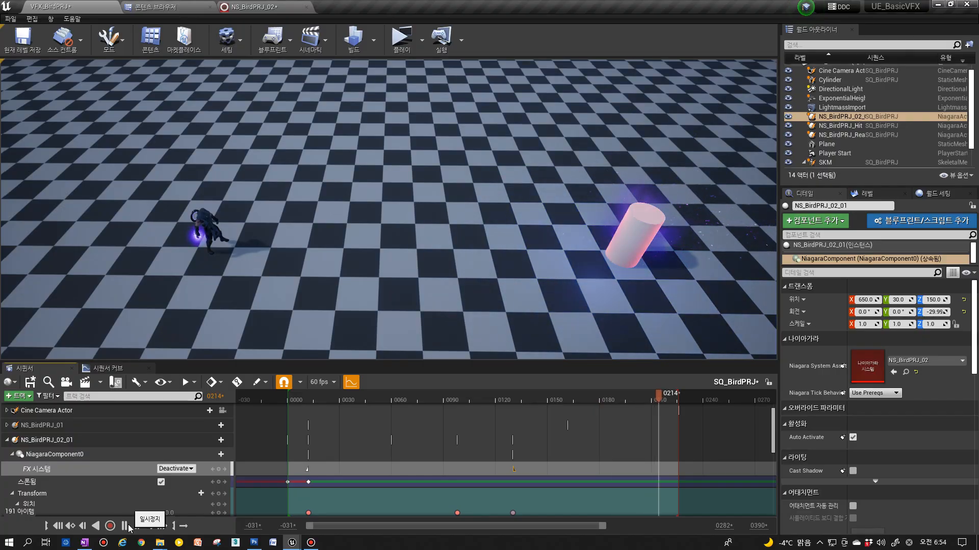
pyautogui.click(127, 527)
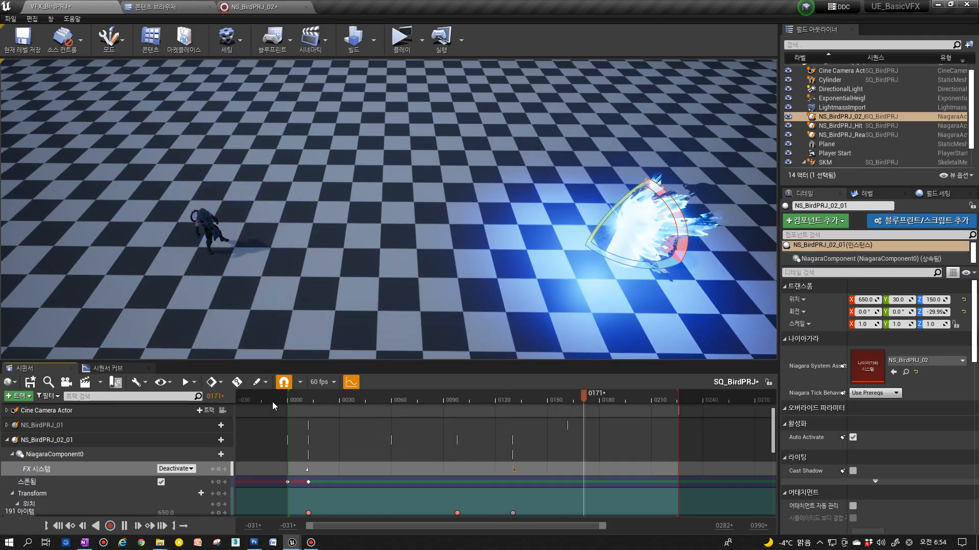
pyautogui.click(320, 353)
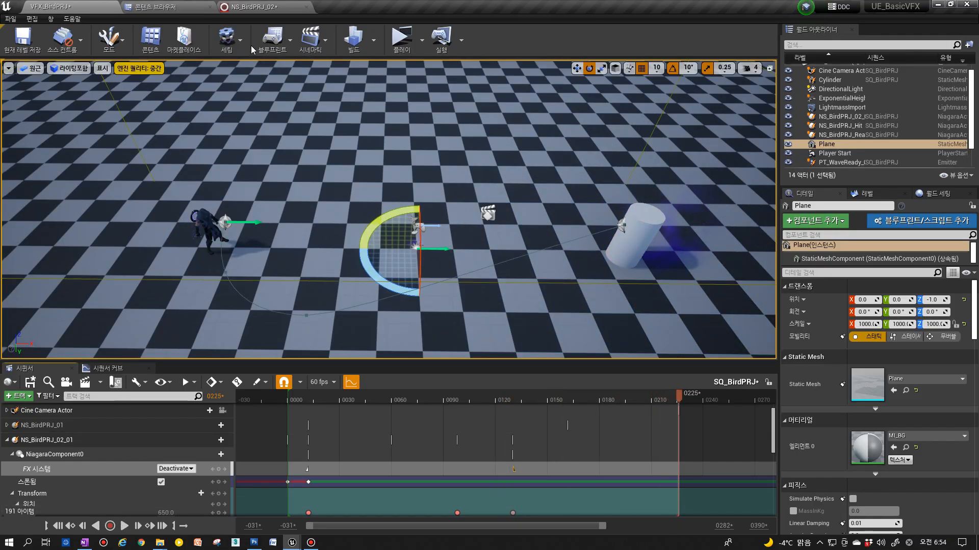
# Solo the CYL emitter in NS_BirdPRJ_02 and play the level sequence to examine that emitter on its own.
pyautogui.click(250, 7)
pyautogui.click(584, 146)
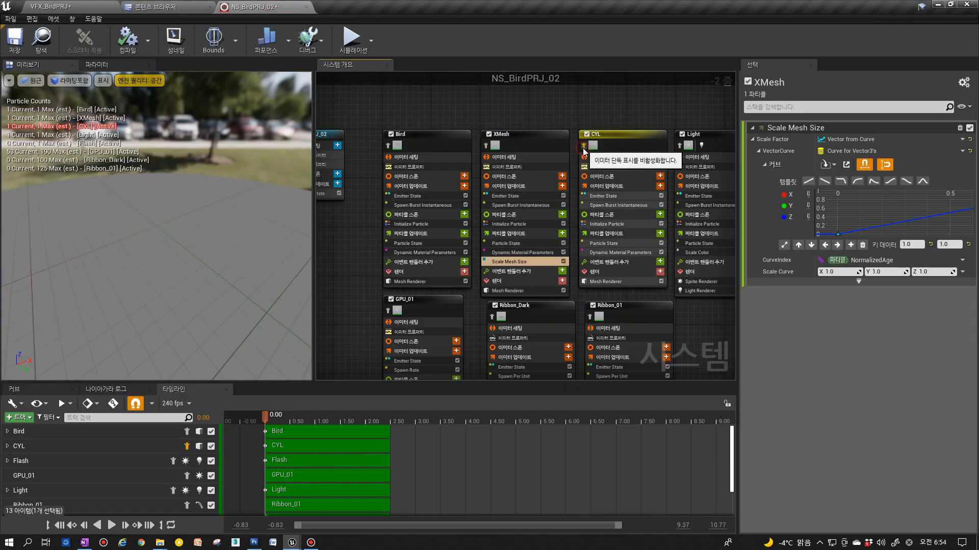
pyautogui.click(51, 5)
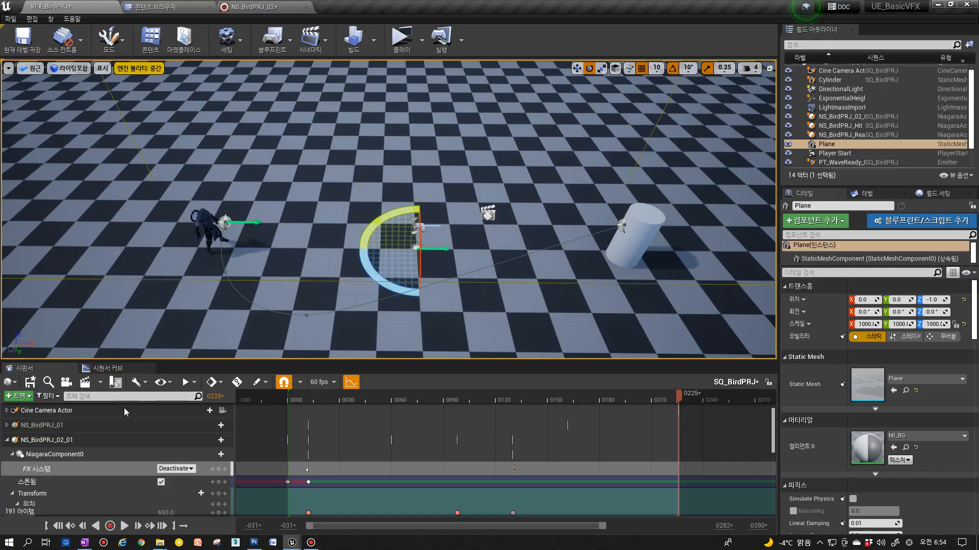
pyautogui.click(130, 527)
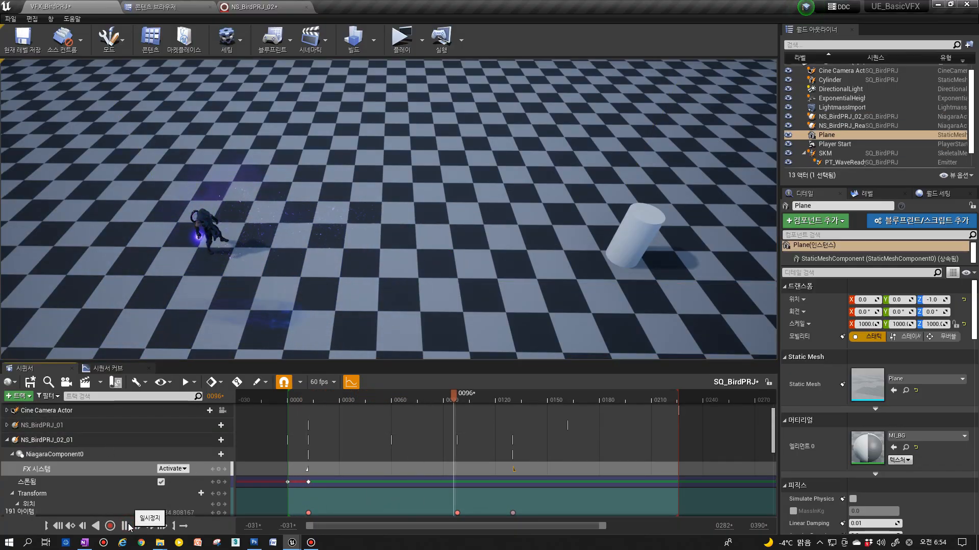
# Copy the Scale Mesh Size module from the XMesh emitter to CYL's Particle Update stage and replay the level sequence.
pyautogui.click(245, 7)
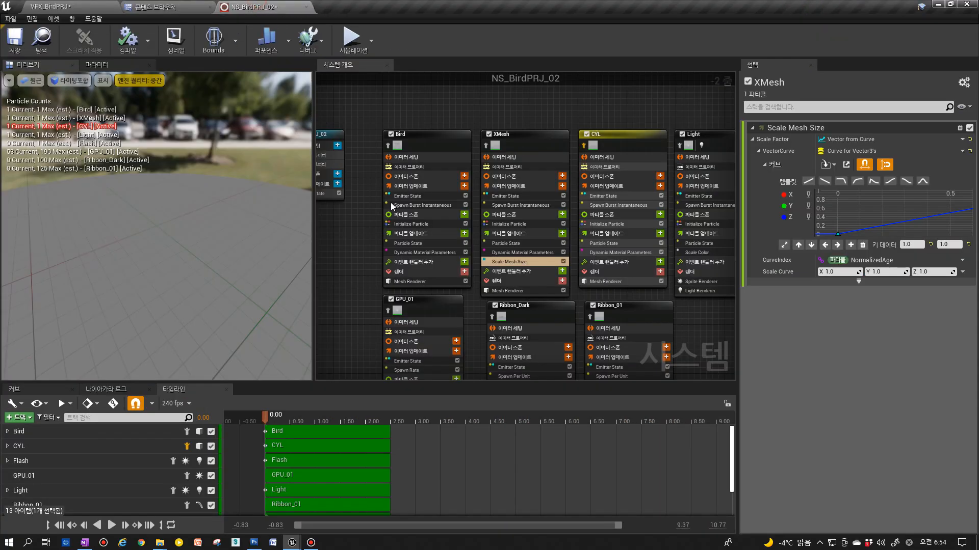
pyautogui.moveTo(507, 261); pyautogui.dragTo(604, 256)
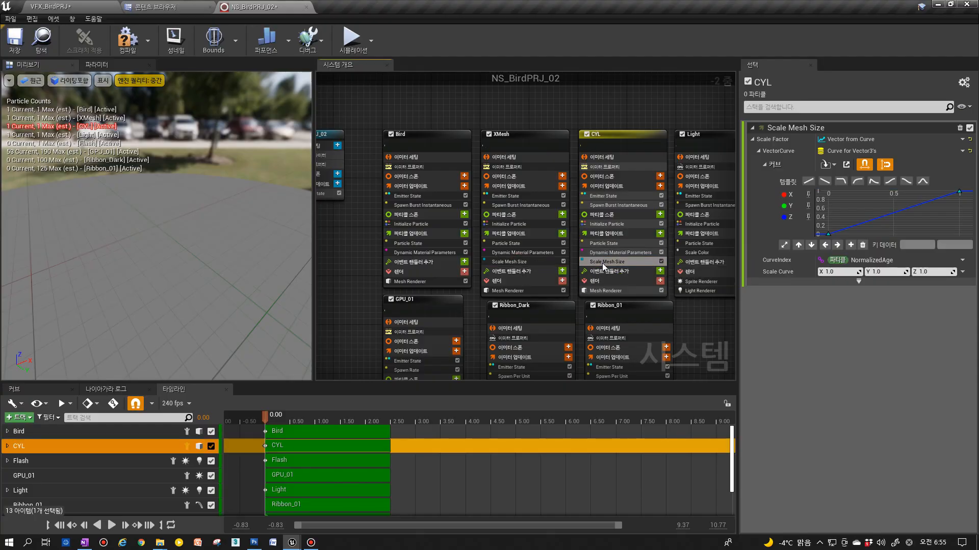
pyautogui.click(78, 6)
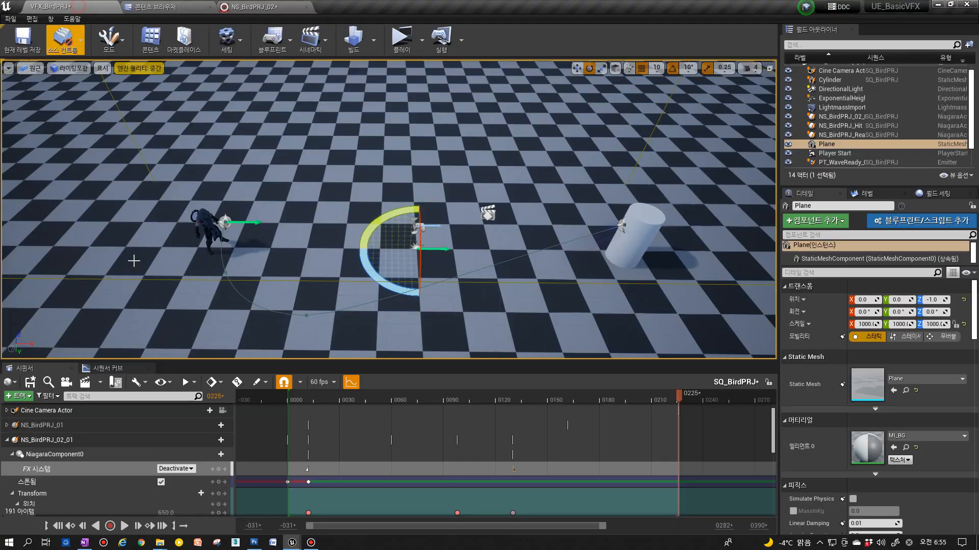
pyautogui.click(125, 528)
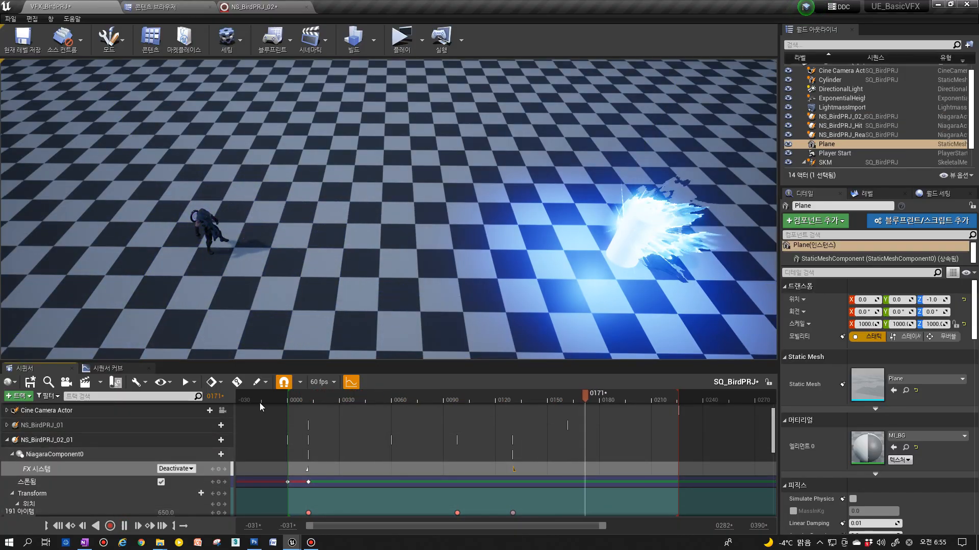
# Turn off solo for the CYL emitter in NS_BirdPRJ_02 and replay the level sequence with all emitters.
pyautogui.click(273, 7)
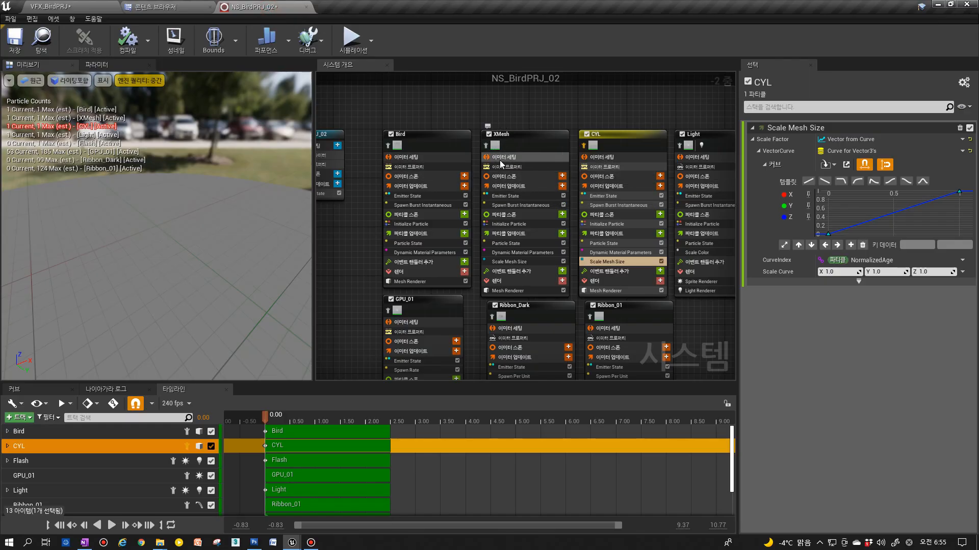
pyautogui.click(584, 147)
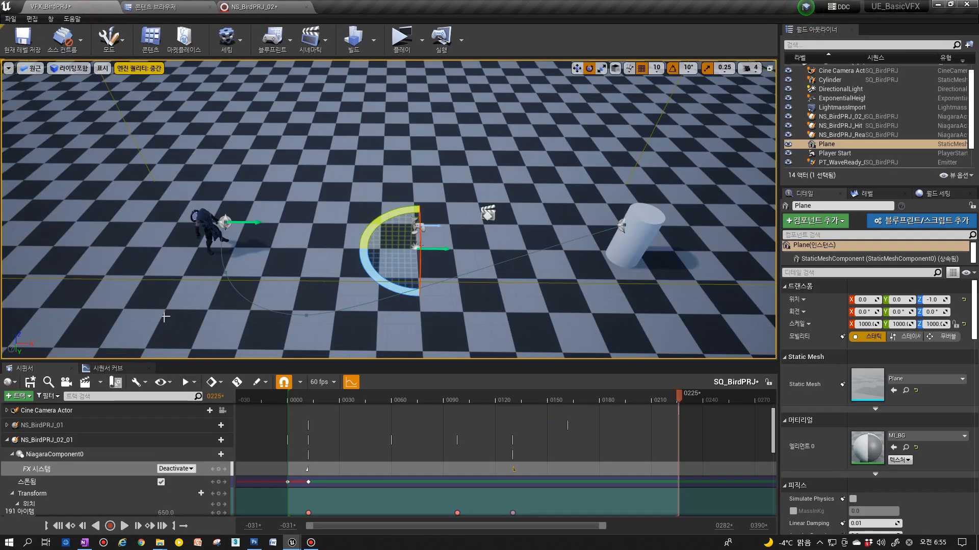
pyautogui.click(125, 526)
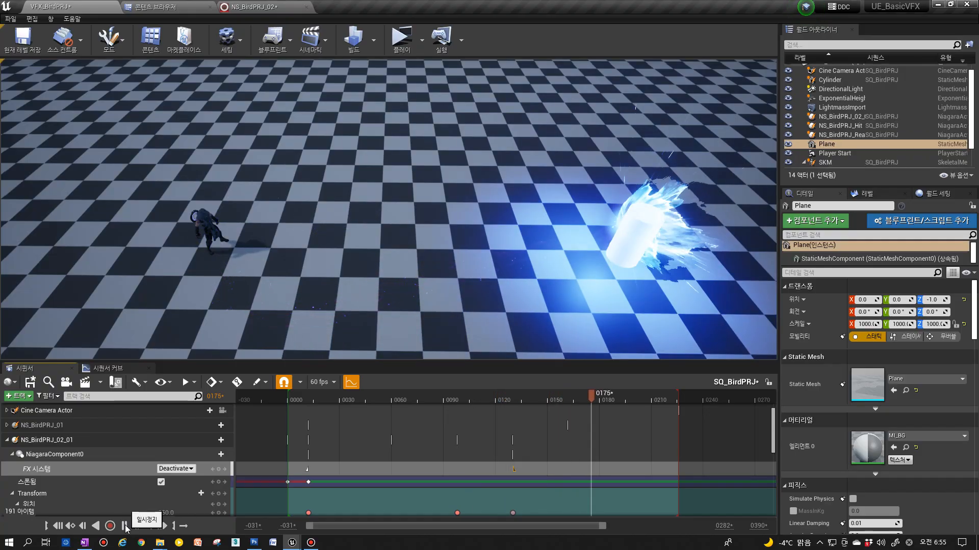
pyautogui.click(125, 526)
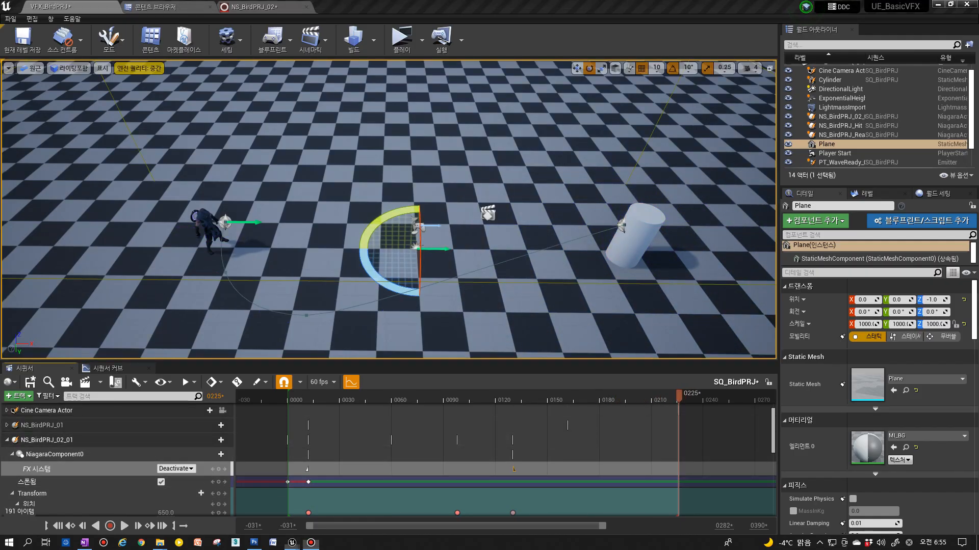
# Duplicate the NS_BirdPRJ_Hit track in the SQ_BirdPRJ sequence.
pyautogui.scroll(-5, 80, 472)
pyautogui.scroll(2, 59, 461)
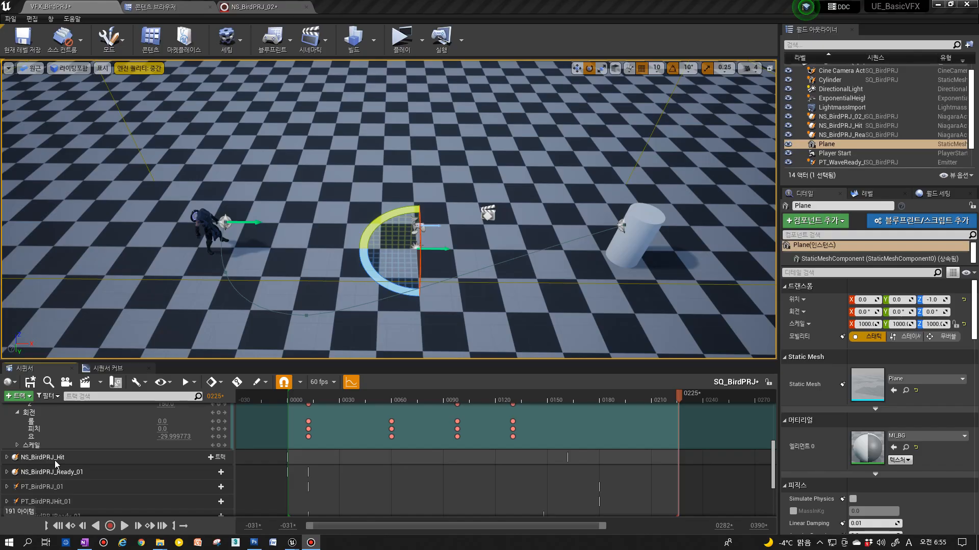
pyautogui.click(56, 458)
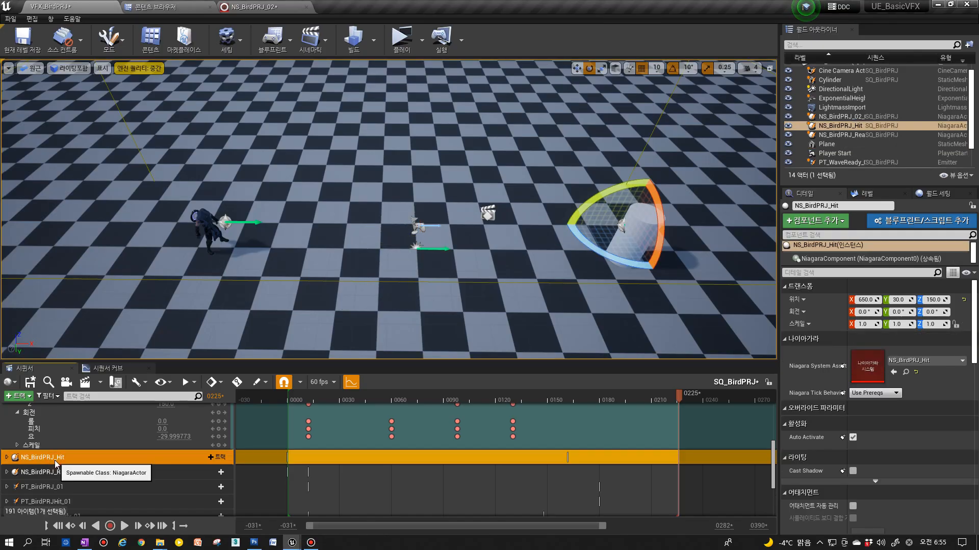
pyautogui.rightClick(50, 460)
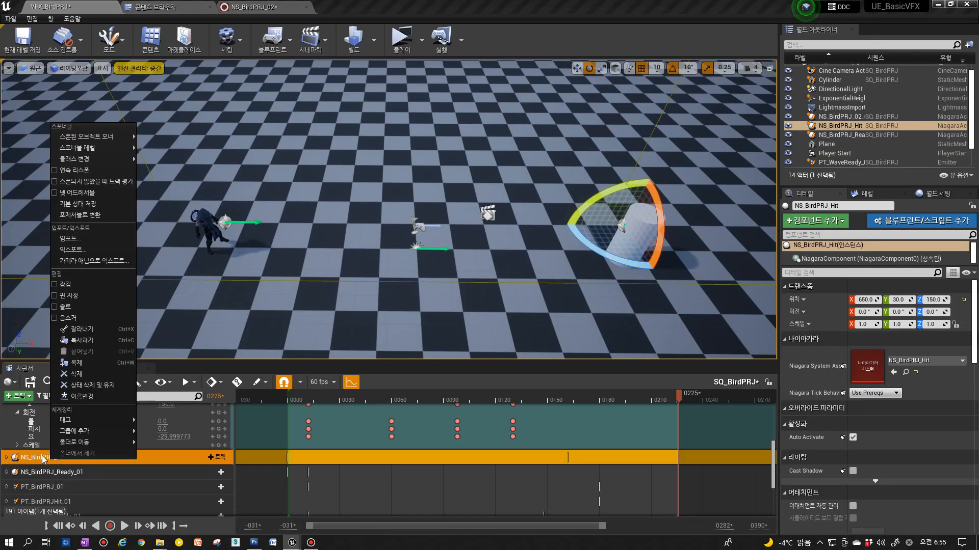
pyautogui.click(77, 364)
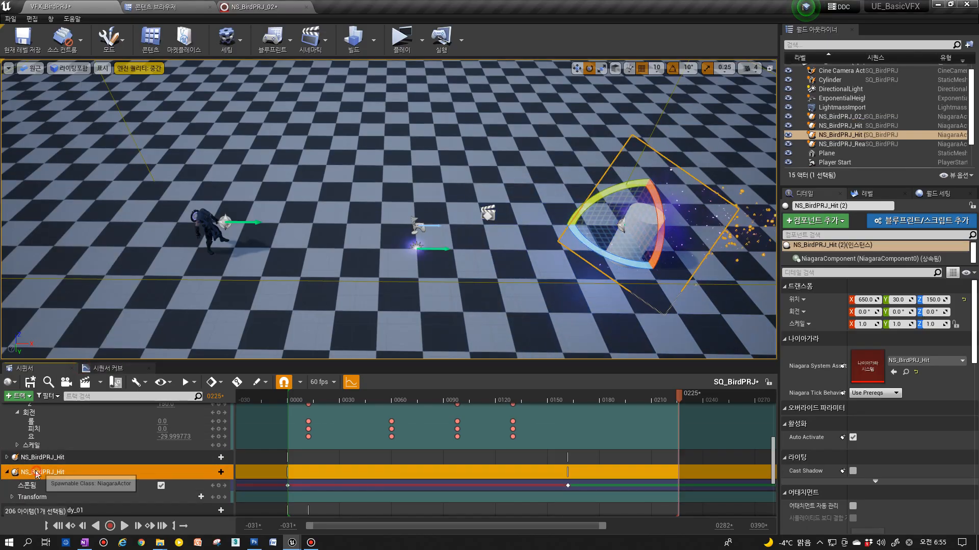
# Turn off Spawned for the original NS_BirdPRJ_Hit at frame 162 and move its track below the duplicate.
pyautogui.click(8, 457)
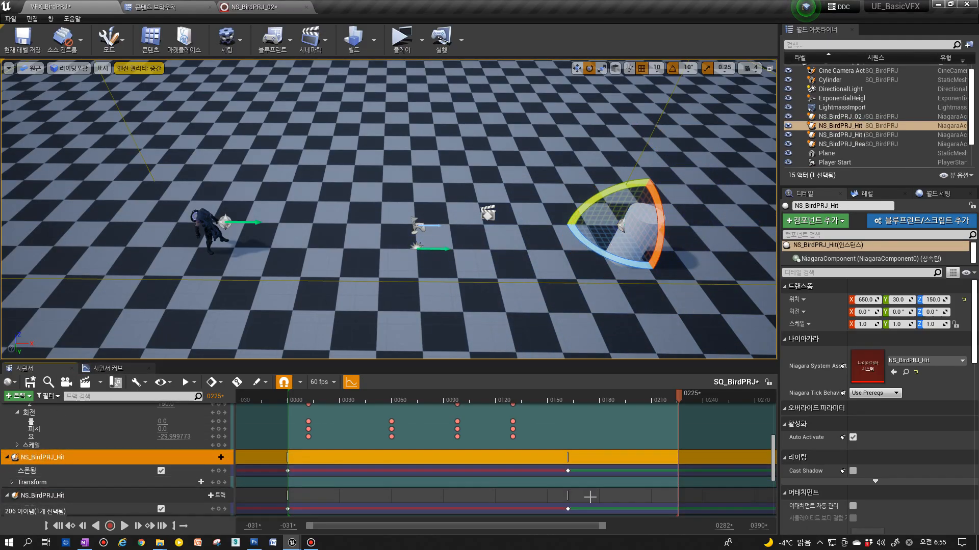
pyautogui.click(567, 471)
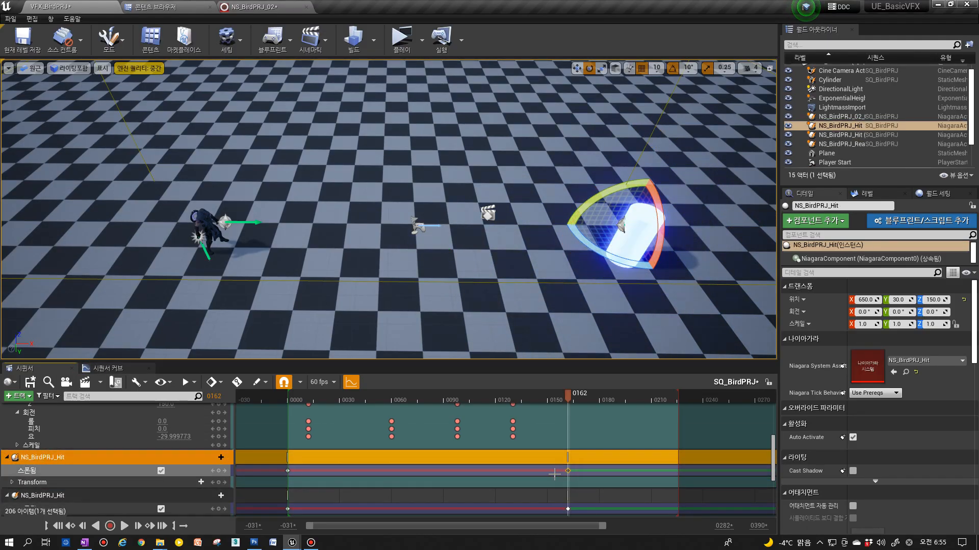
pyautogui.click(163, 472)
pyautogui.click(7, 458)
pyautogui.click(54, 468)
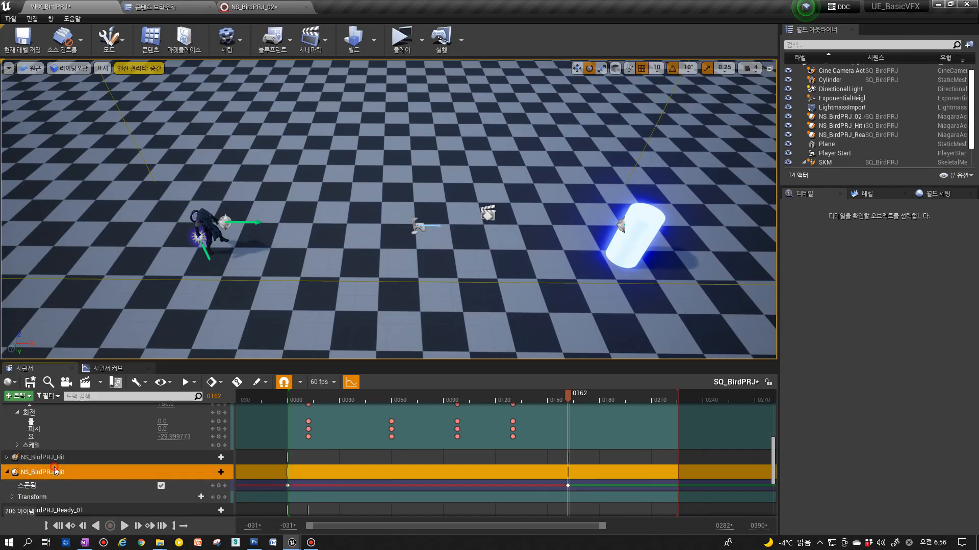
pyautogui.click(28, 457)
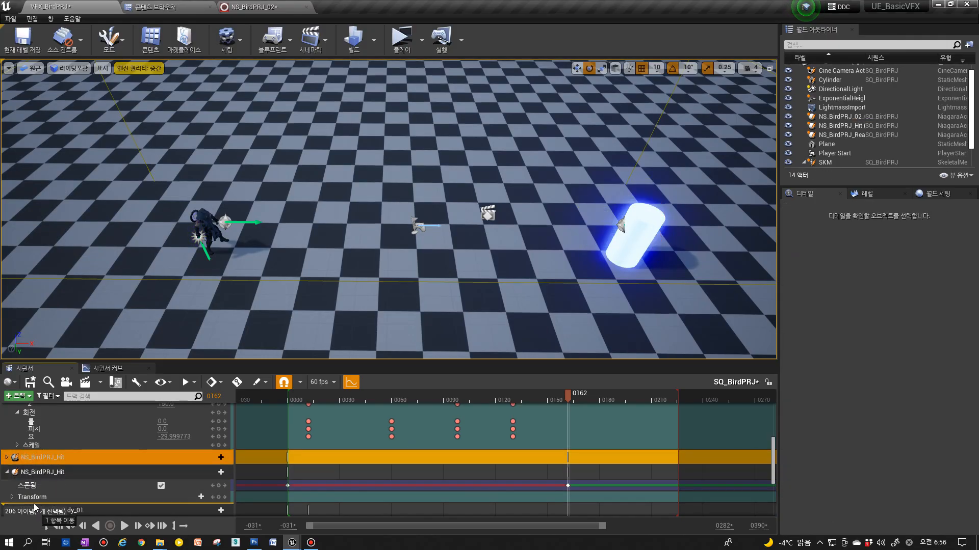
pyautogui.moveTo(34, 504); pyautogui.dragTo(34, 504)
# Rename the duplicated hit track as NS_BirdPRJ_Hit_02_01.
pyautogui.click(44, 458)
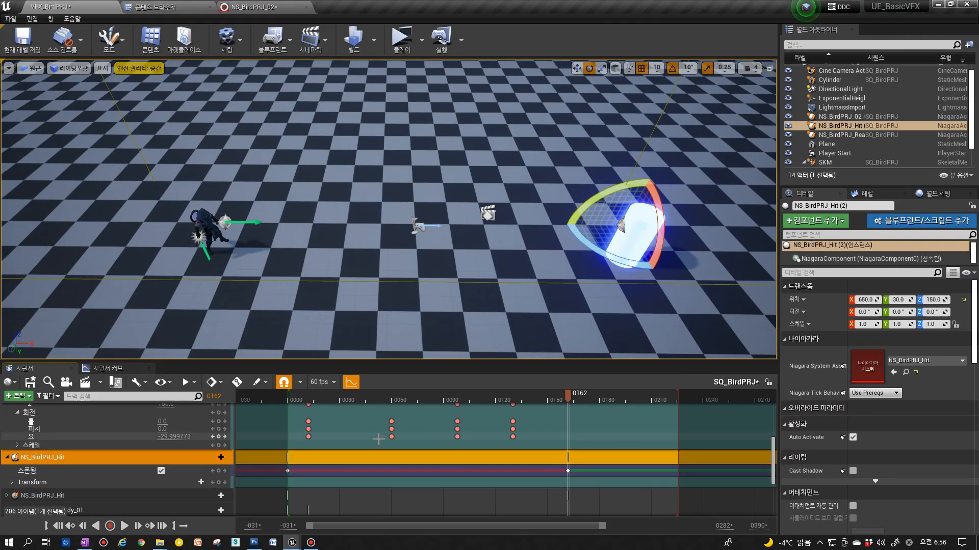
pyautogui.doubleClick(70, 459)
pyautogui.click(66, 457)
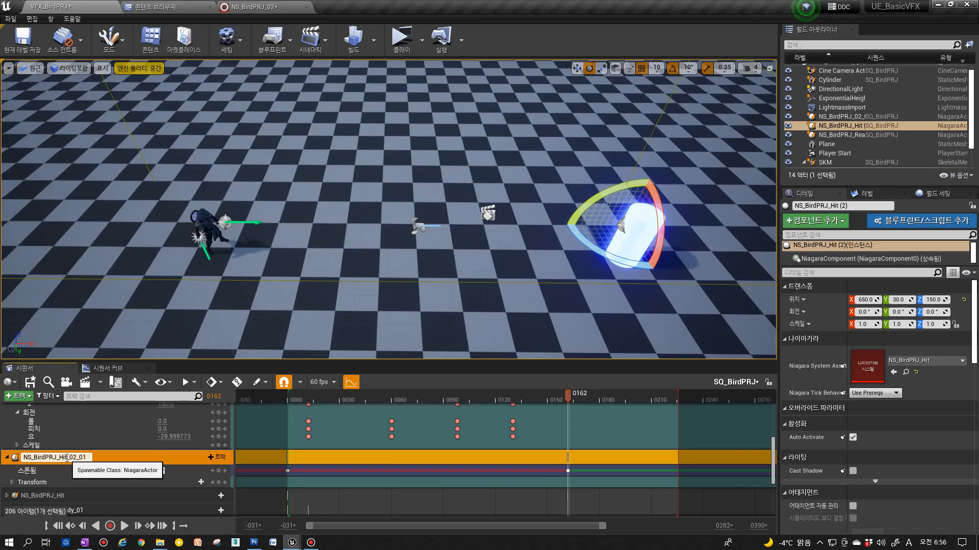
pyautogui.press('Return')
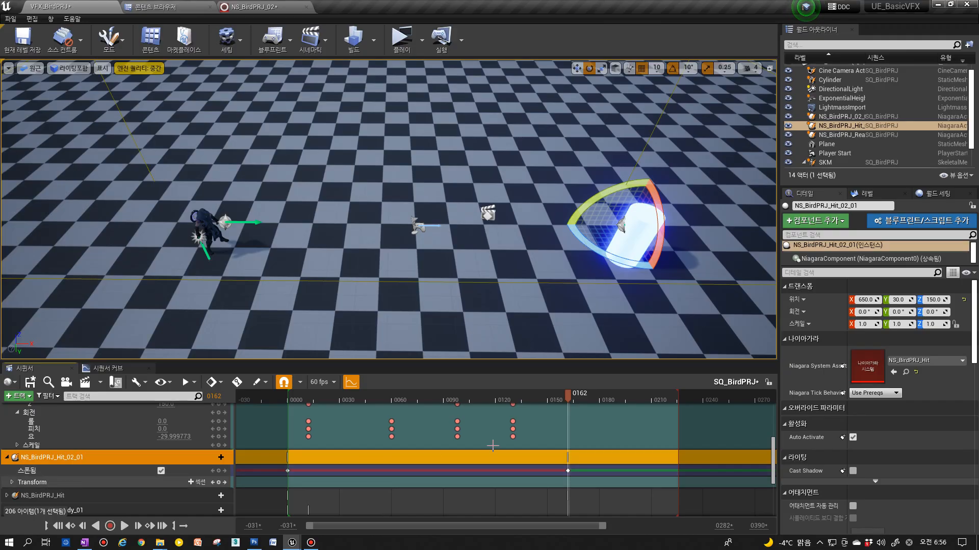
# Move the Spawned key of NS_BirdPRJ_Hit_02_01 to frame 130 and play the sequence from the start to check the hit timing.
pyautogui.moveTo(568, 470); pyautogui.dragTo(512, 470)
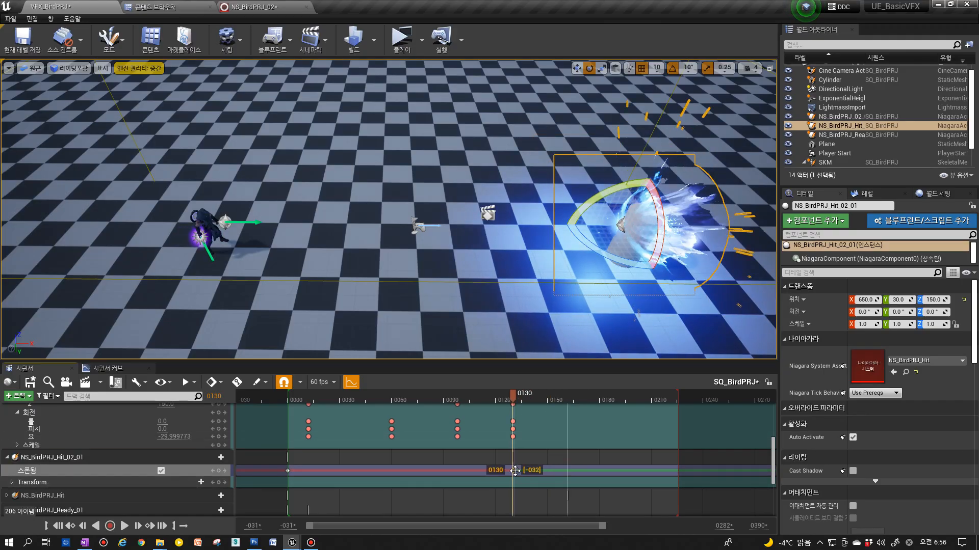
pyautogui.click(58, 526)
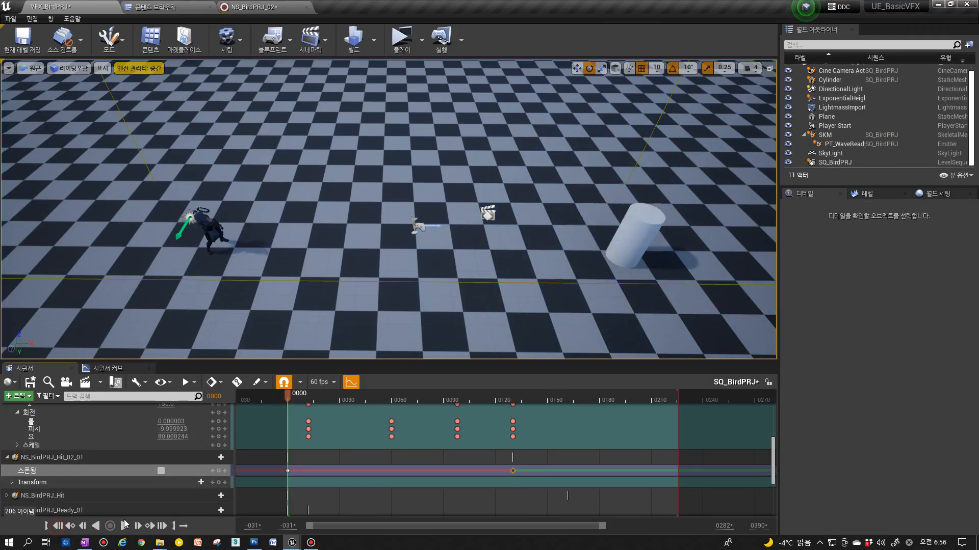
pyautogui.click(124, 525)
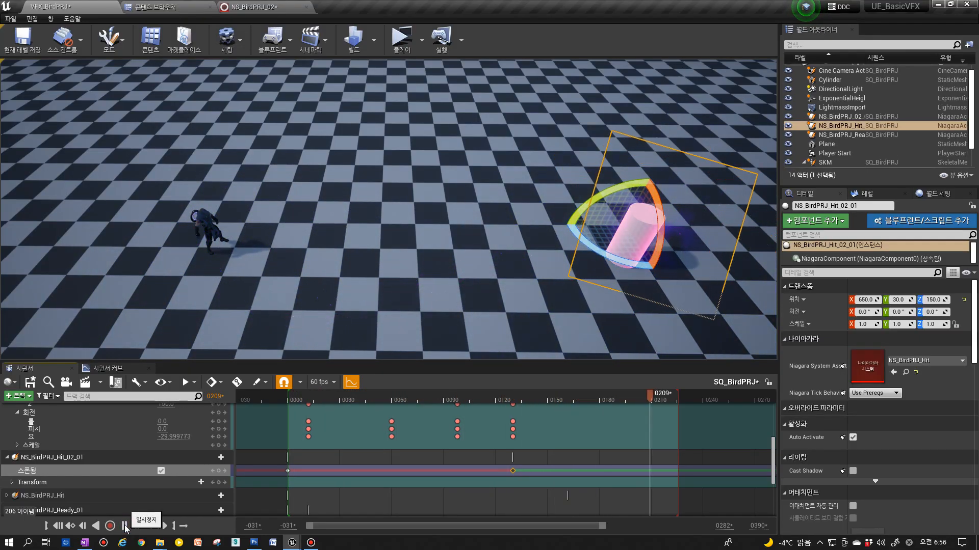
pyautogui.click(58, 526)
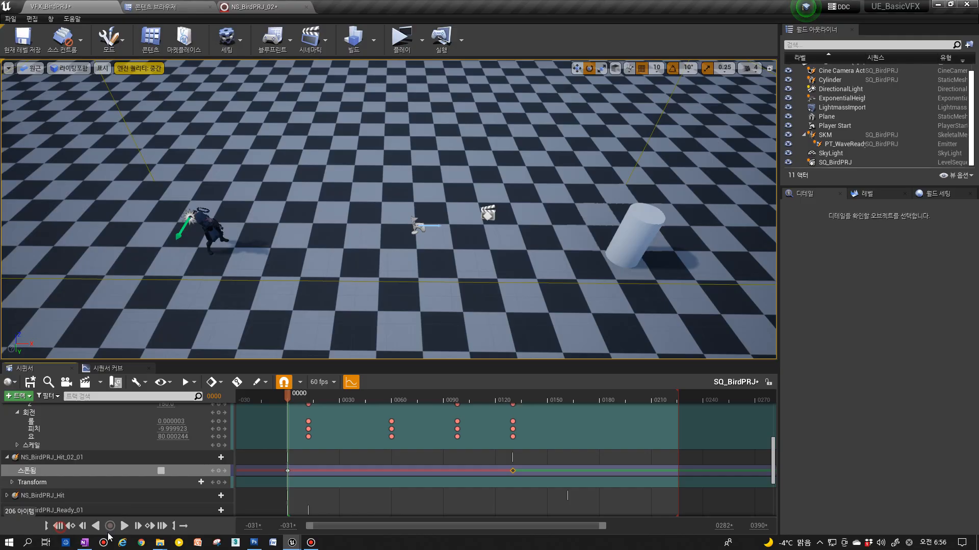
pyautogui.click(125, 525)
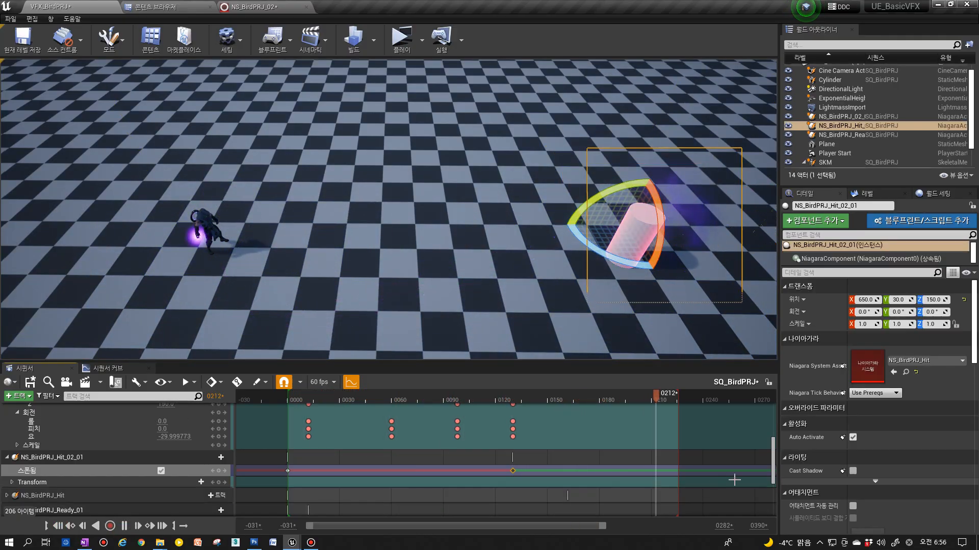
# Move the Cylinder track directly below NS_BirdPRJ_Hit_02_01 and expand it.
pyautogui.moveTo(772, 477); pyautogui.dragTo(766, 509)
pyautogui.moveTo(60, 450)
pyautogui.mouseDown()
pyautogui.moveTo(49, 436)
pyautogui.moveTo(61, 408)
pyautogui.moveTo(68, 420)
pyautogui.moveTo(55, 421)
pyautogui.moveTo(50, 442)
pyautogui.mouseUp()
pyautogui.scroll(1, 46, 429)
pyautogui.scroll(1, 54, 437)
pyautogui.click(7, 443)
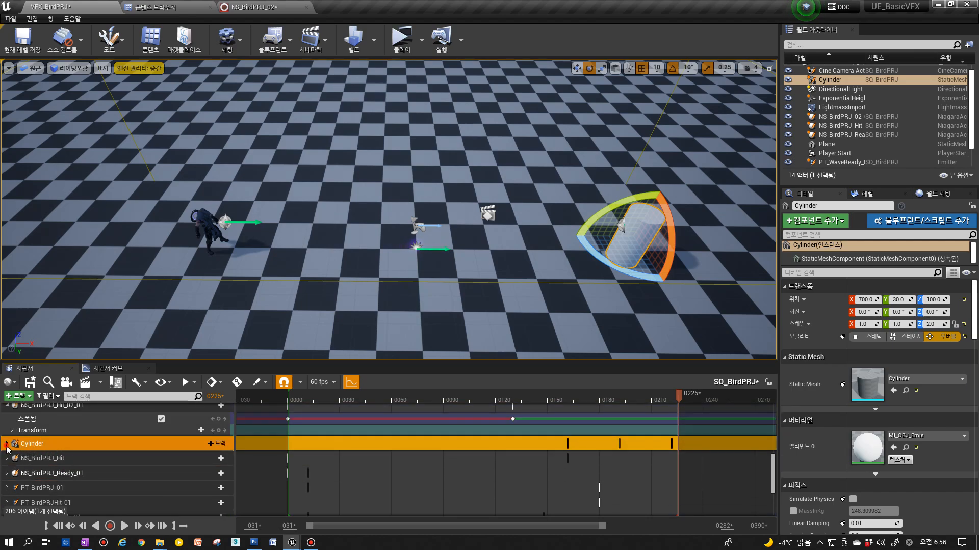
# Shift the Cylinder's Material Element 0 section with its Color_E keys to start at frame 130.
pyautogui.click(512, 419)
pyautogui.moveTo(552, 472); pyautogui.dragTo(595, 475)
pyautogui.click(655, 471)
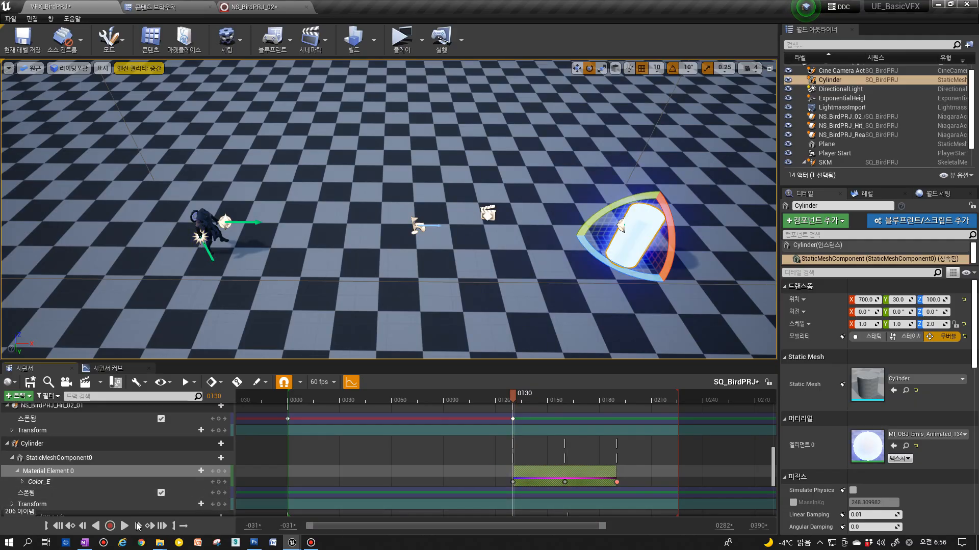
# Replay the level sequence to check that the cylinder's color flash matches the projectile hit.
pyautogui.click(123, 526)
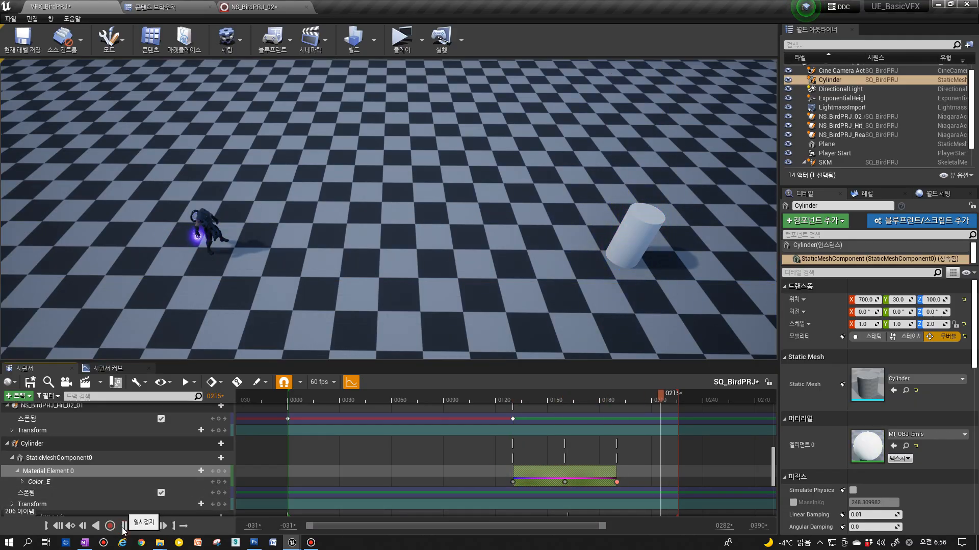
pyautogui.click(123, 527)
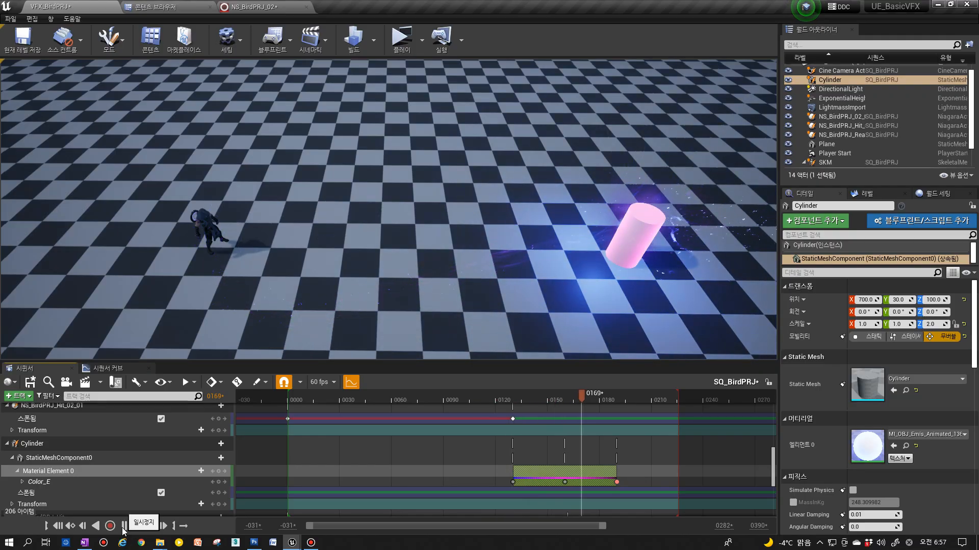
pyautogui.click(124, 528)
pyautogui.click(124, 528)
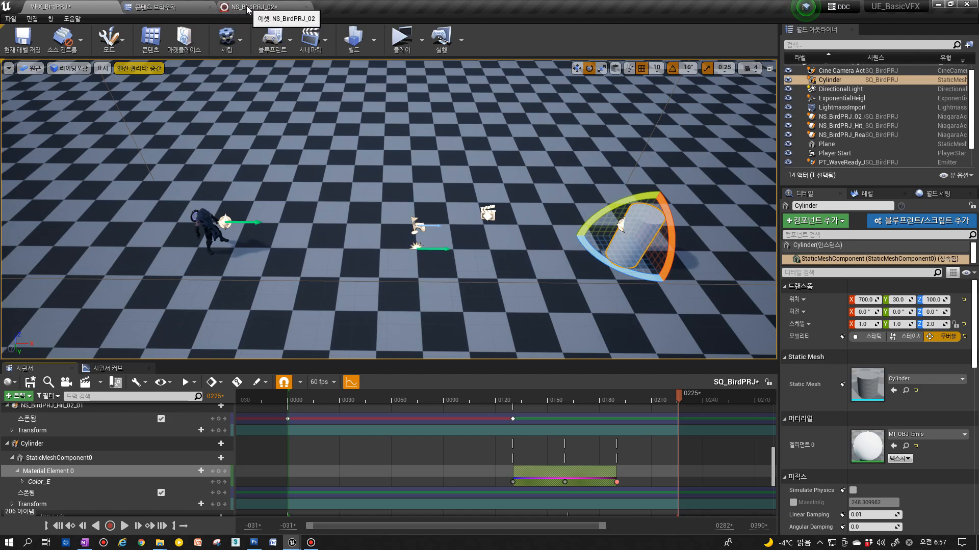
# Review the XMesh emitter's Dynamic Material Parameters and its Scale Mesh Size curve in NS_BirdPRJ_02.
pyautogui.click(224, 8)
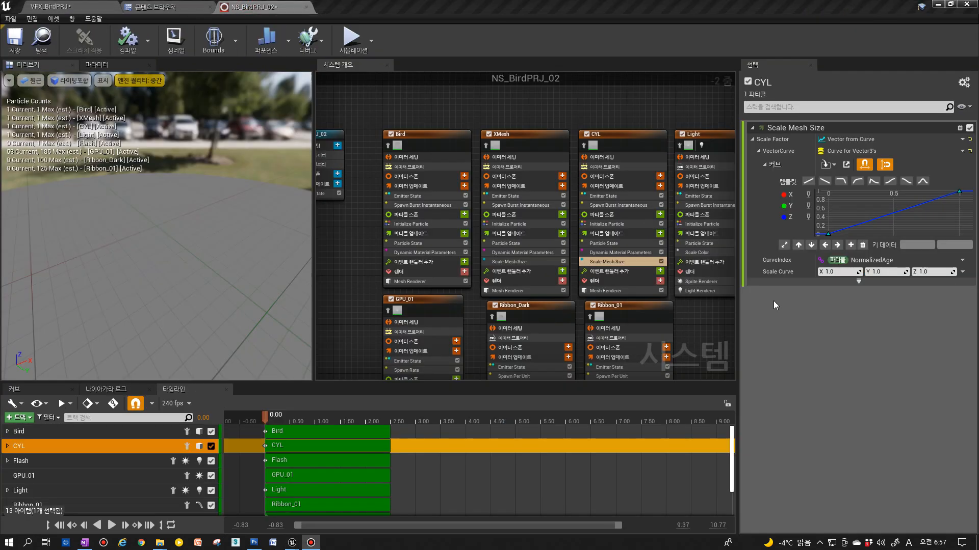
pyautogui.click(532, 252)
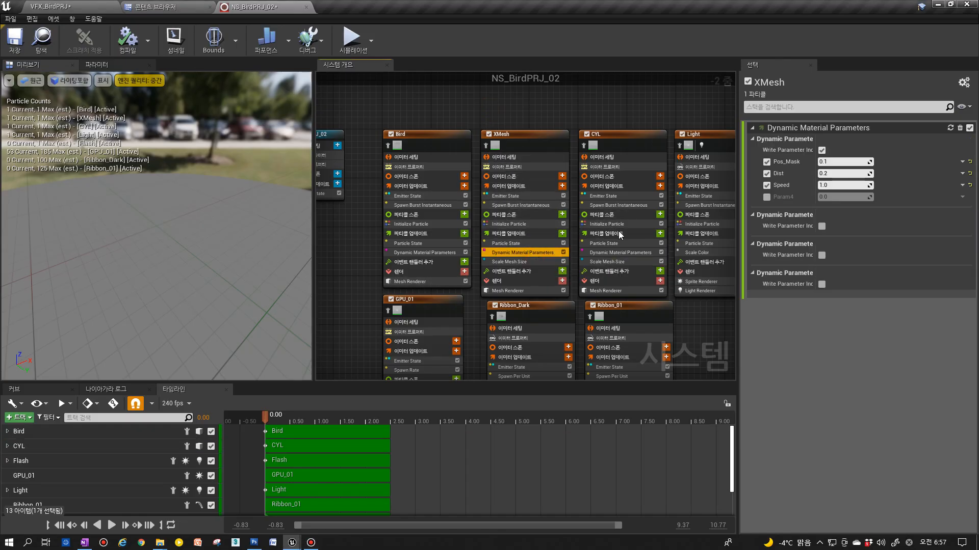
pyautogui.click(565, 124)
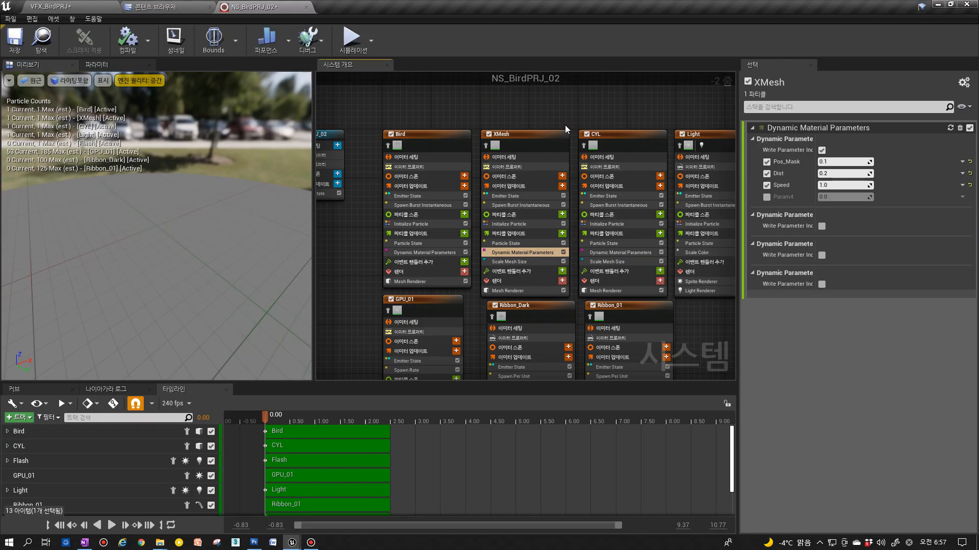
pyautogui.scroll(2, 538, 149)
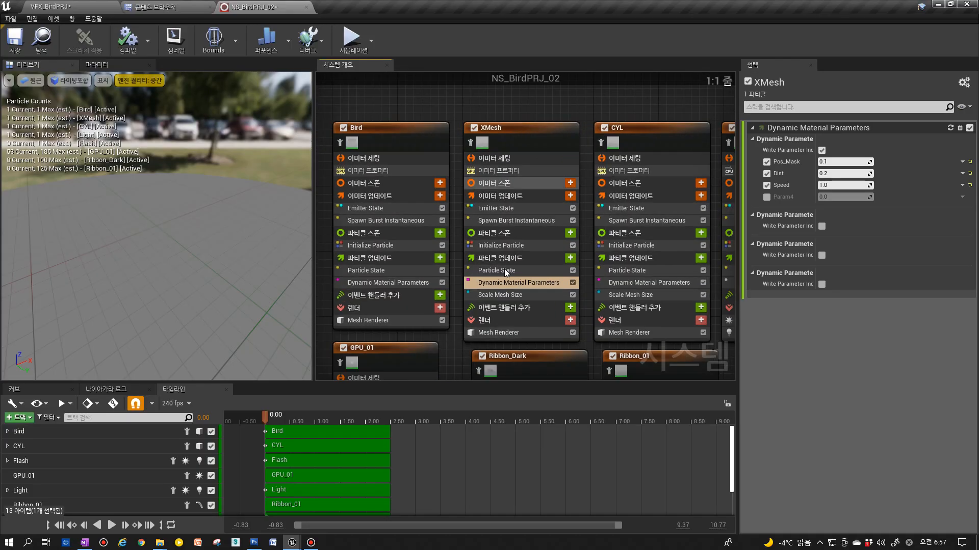
pyautogui.click(536, 295)
pyautogui.click(837, 233)
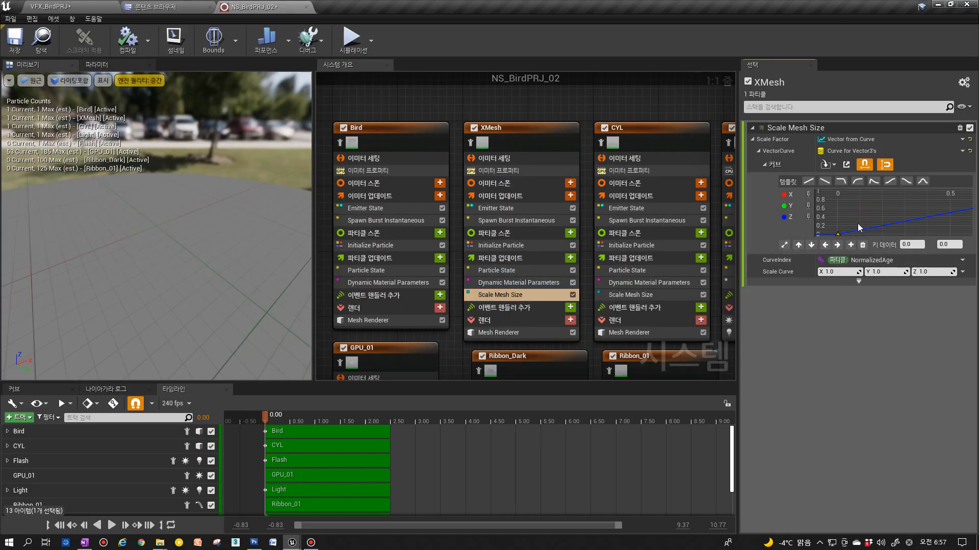
pyautogui.press('f')
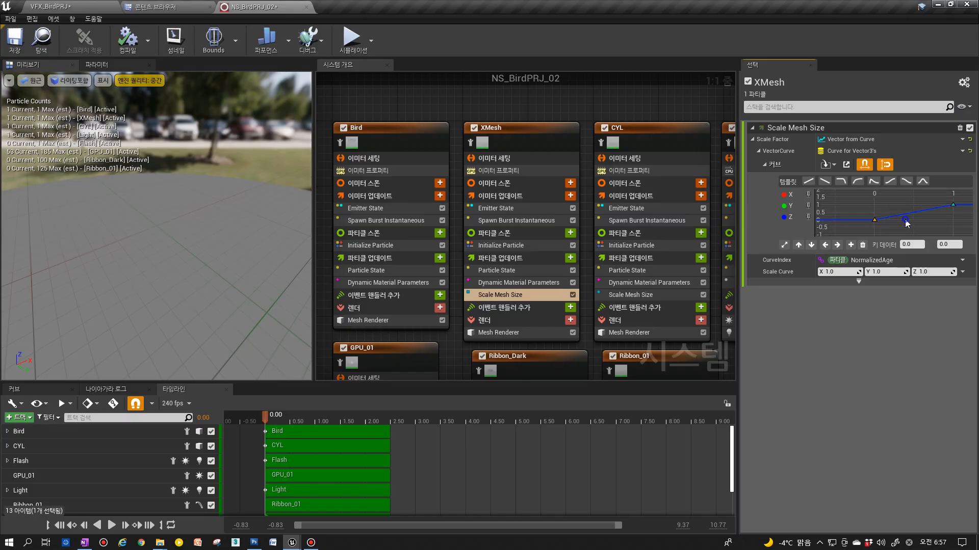
pyautogui.moveTo(842, 232); pyautogui.dragTo(843, 230)
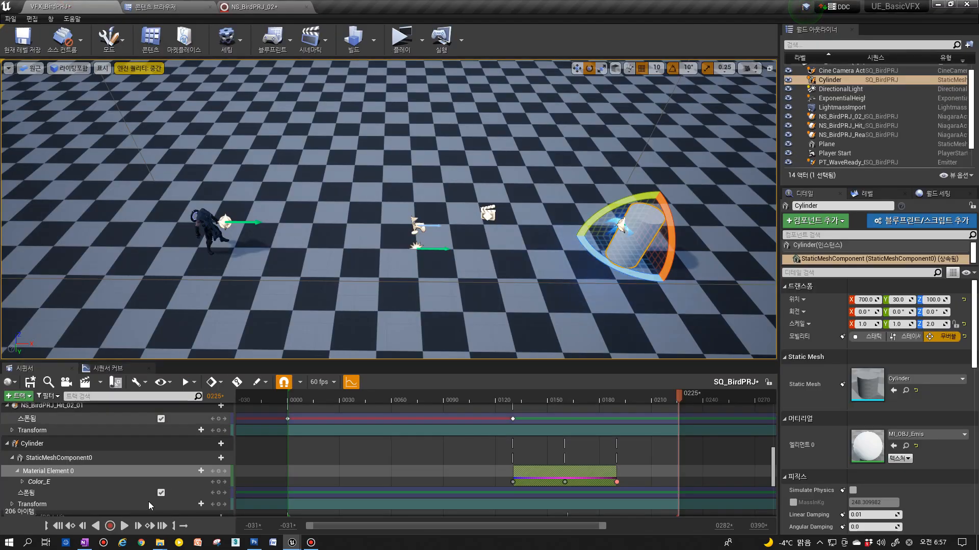
# Replay the SQ_BirdPRJ sequence in the VFX_BirdPRJ level and look over the NS_BirdPRJ_02_01 tracks.
pyautogui.click(124, 527)
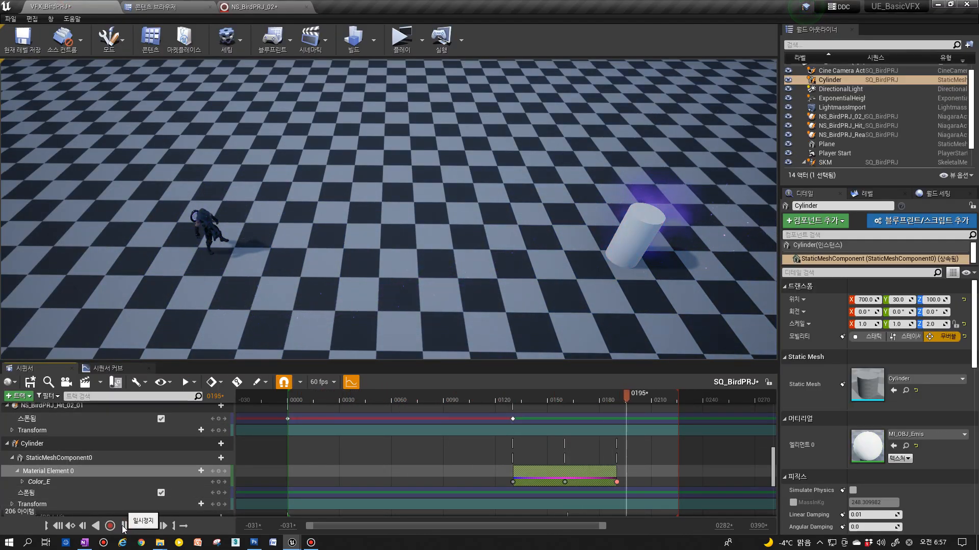
pyautogui.click(123, 527)
pyautogui.click(59, 526)
pyautogui.click(124, 526)
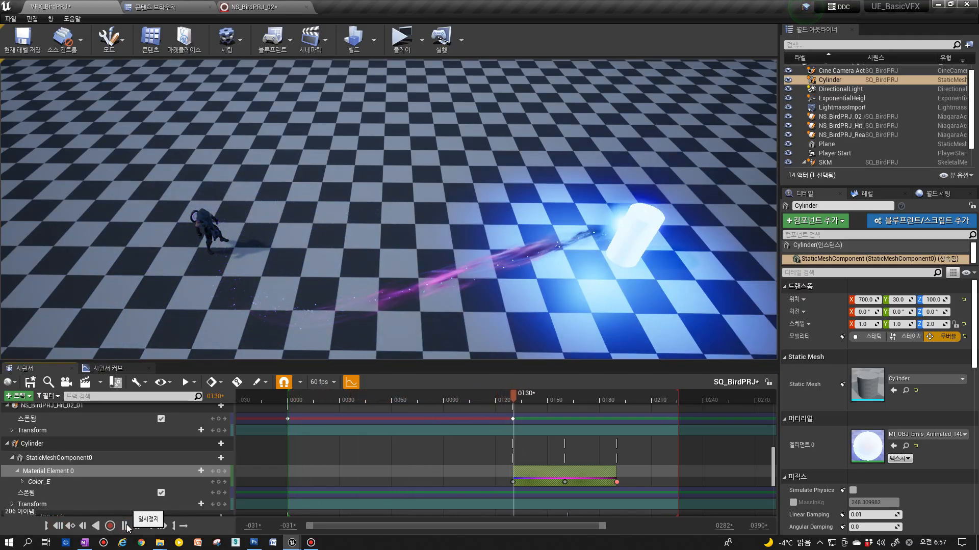
pyautogui.click(125, 527)
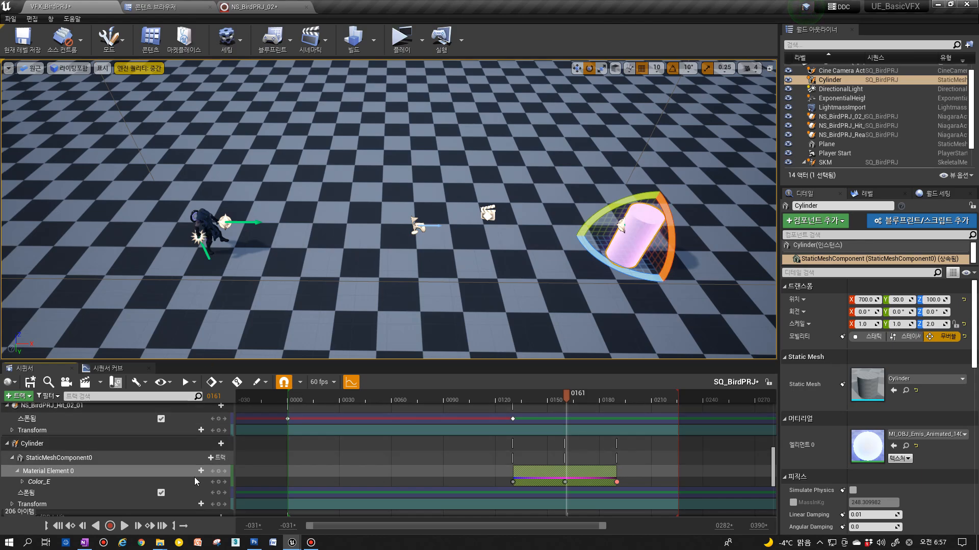
pyautogui.scroll(5, 191, 478)
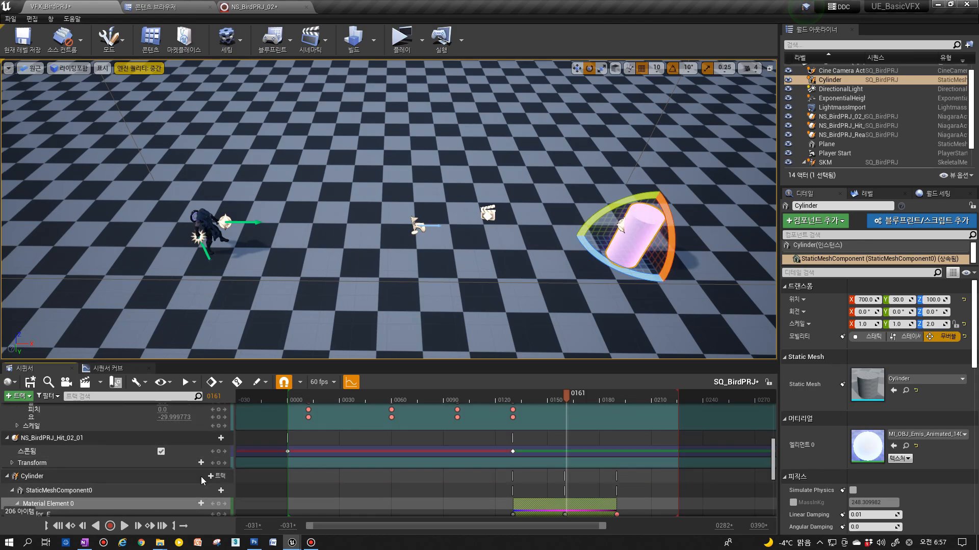
pyautogui.scroll(5, 124, 466)
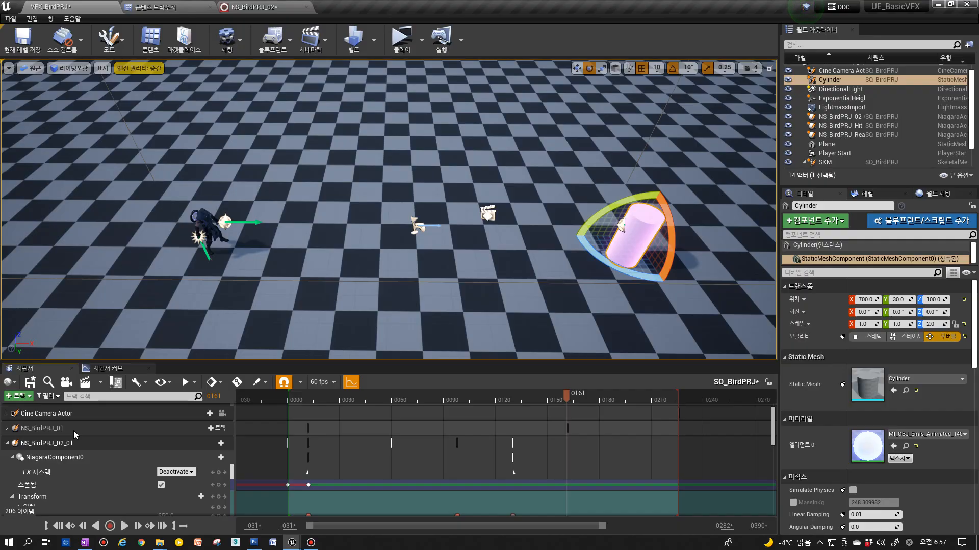
pyautogui.scroll(-2, 82, 452)
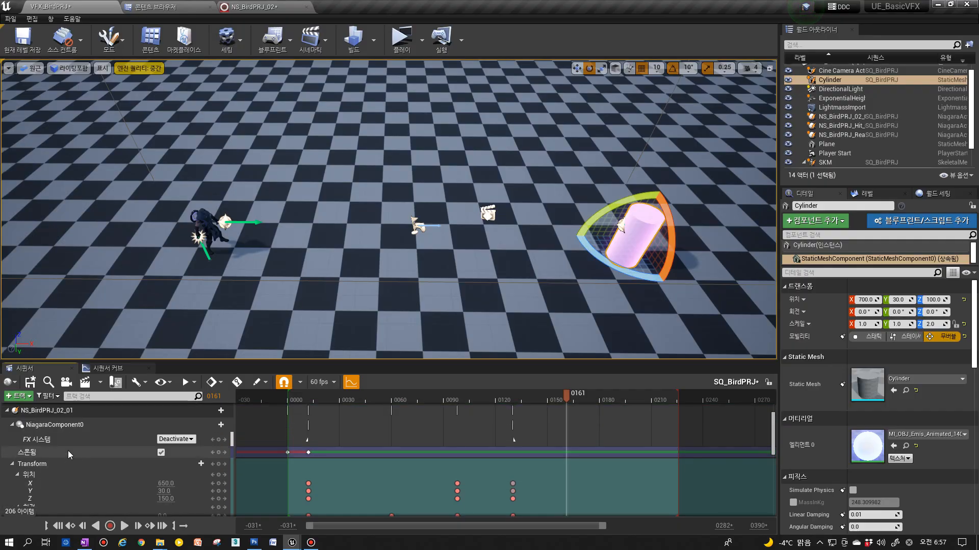
# Disable the XMesh emitter in NS_BirdPRJ_02 and give it the node comment "직선전용".
pyautogui.click(252, 6)
pyautogui.moveTo(495, 129)
pyautogui.click(470, 115)
pyautogui.click(476, 111)
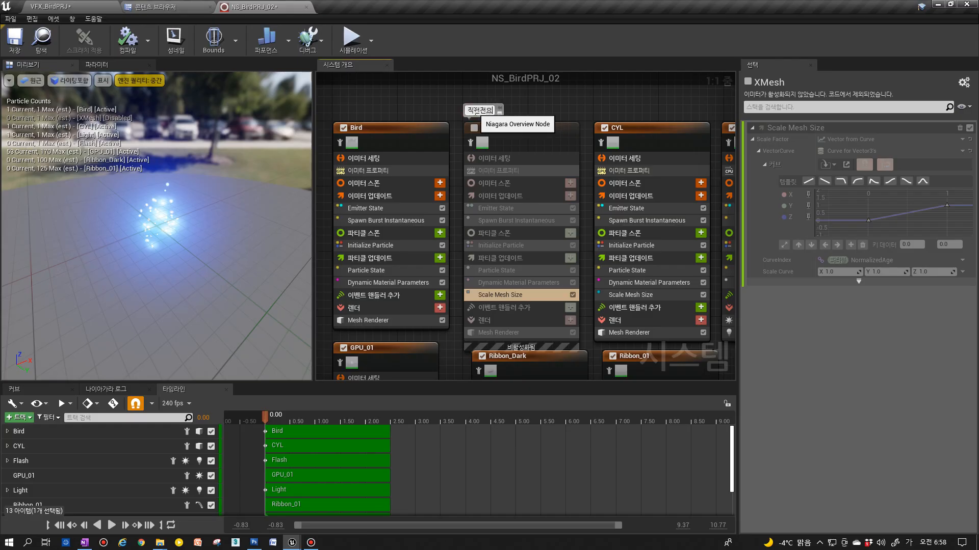
# Add the node comment "직선전용" to the CYL emitter and disable that emitter.
pyautogui.click(605, 125)
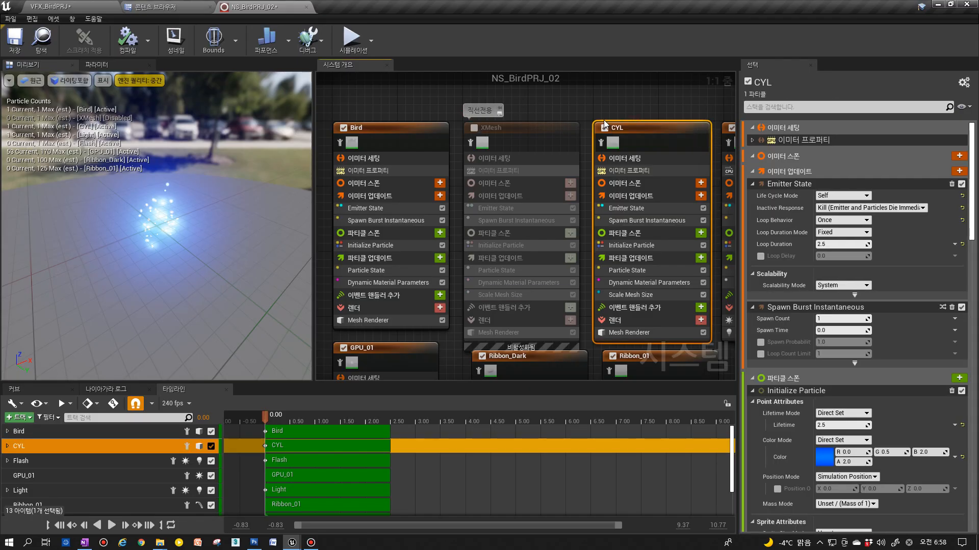
pyautogui.moveTo(659, 123); pyautogui.dragTo(562, 156, button='right')
pyautogui.click(520, 150)
pyautogui.click(521, 145)
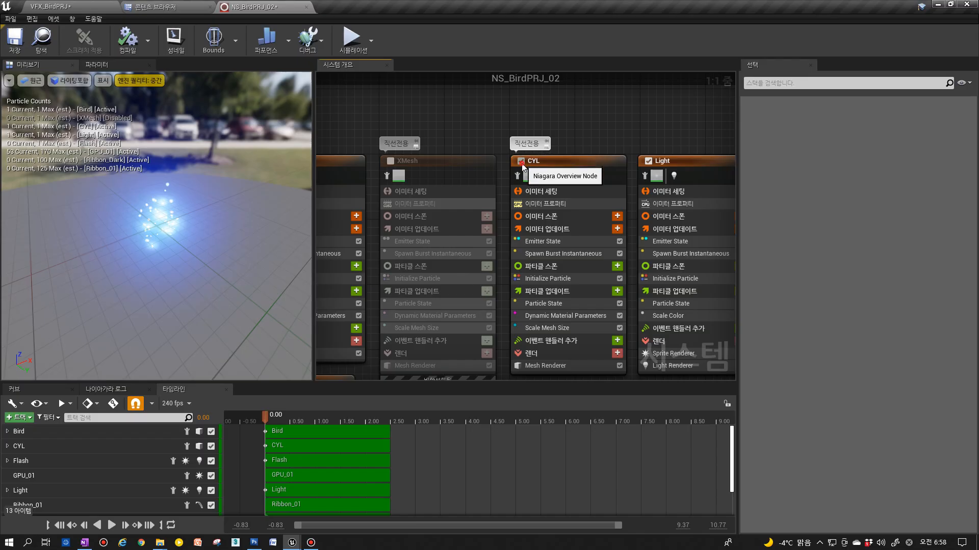
pyautogui.click(521, 161)
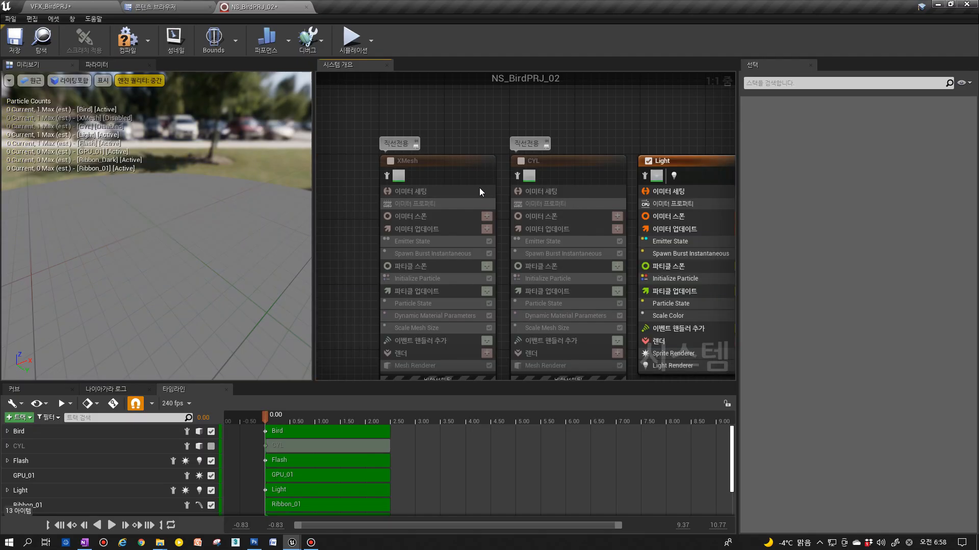
pyautogui.scroll(-2, 502, 156)
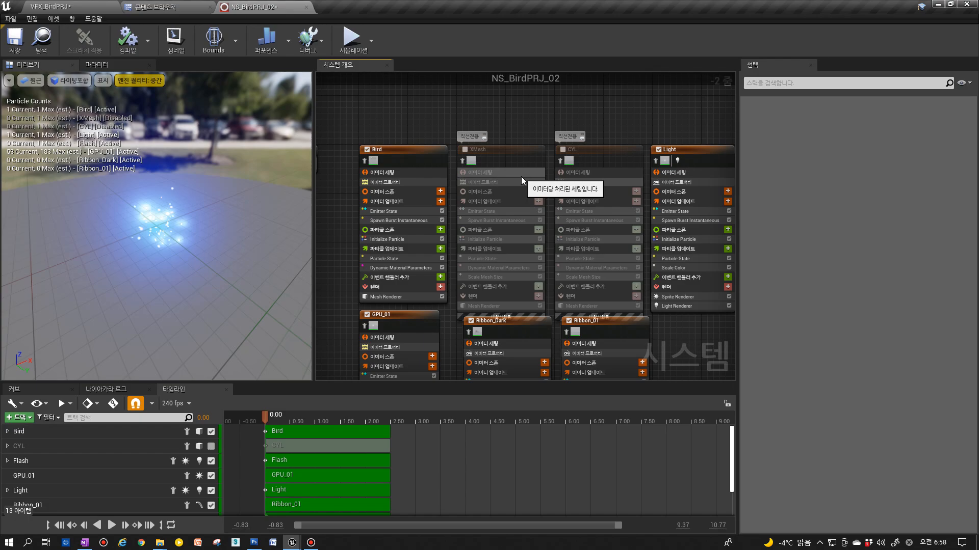
# Replay the level sequence several times, including from frame -10, to check the projectile without the XMesh and CYL emitters.
pyautogui.click(87, 5)
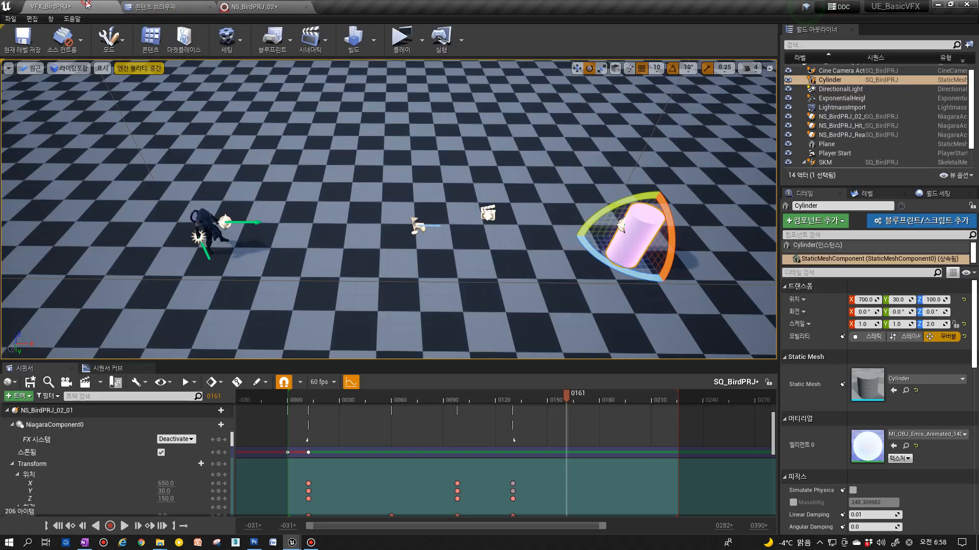
pyautogui.click(63, 527)
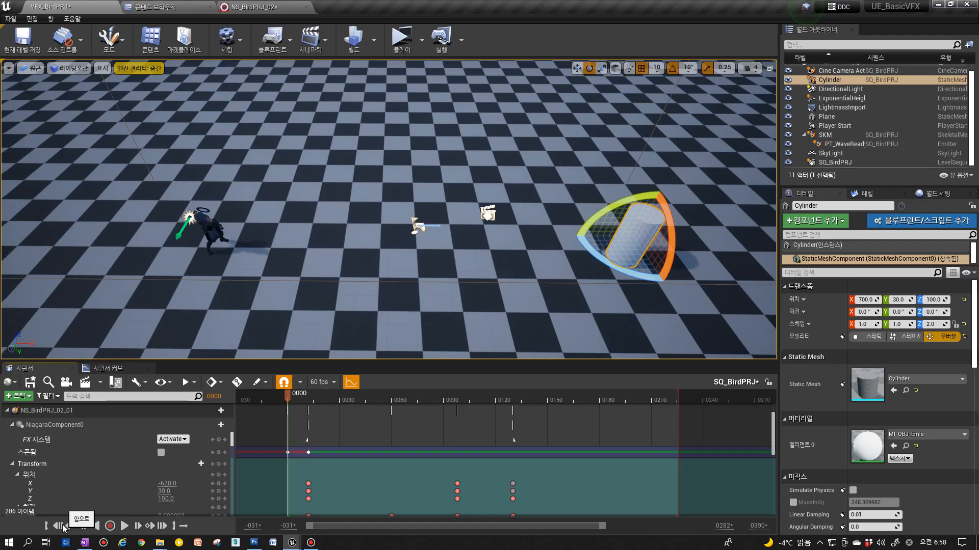
pyautogui.click(125, 526)
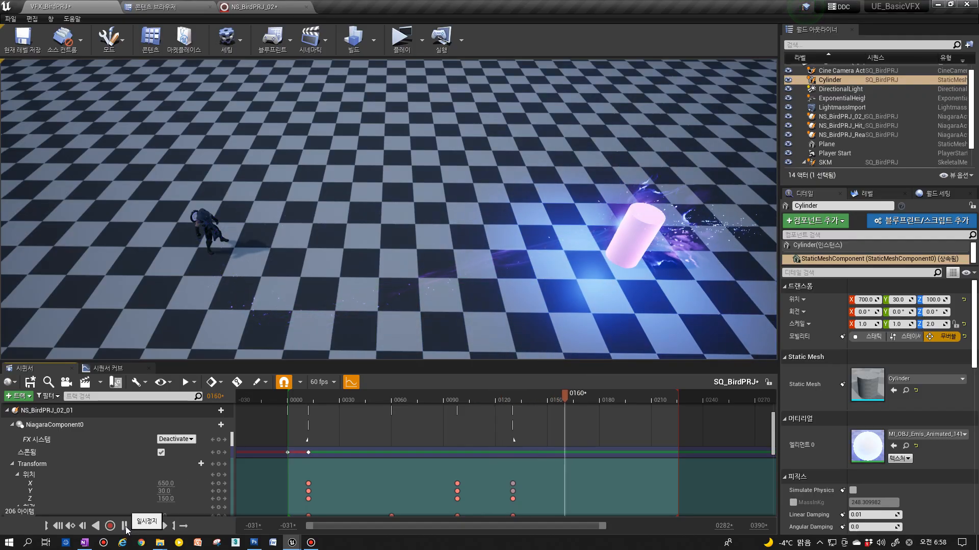
pyautogui.click(57, 527)
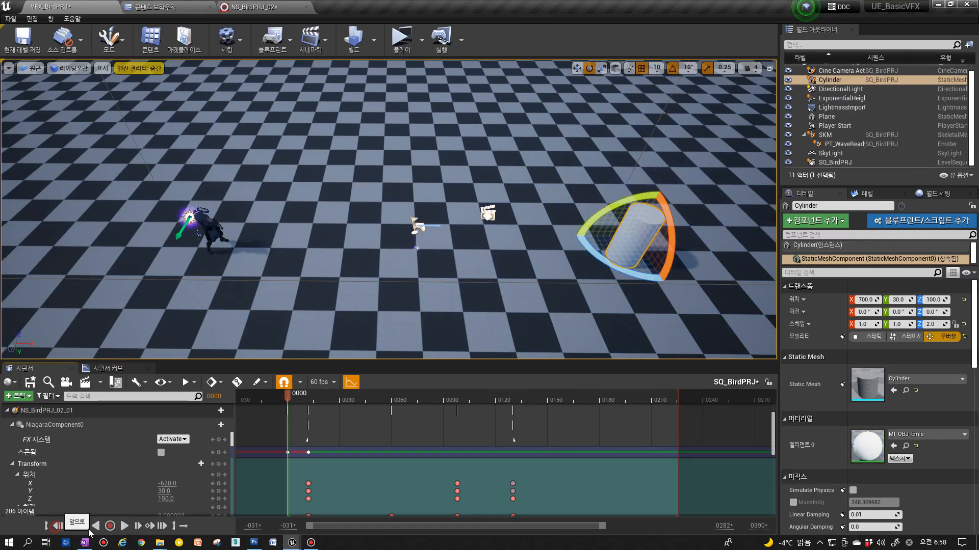
pyautogui.click(125, 527)
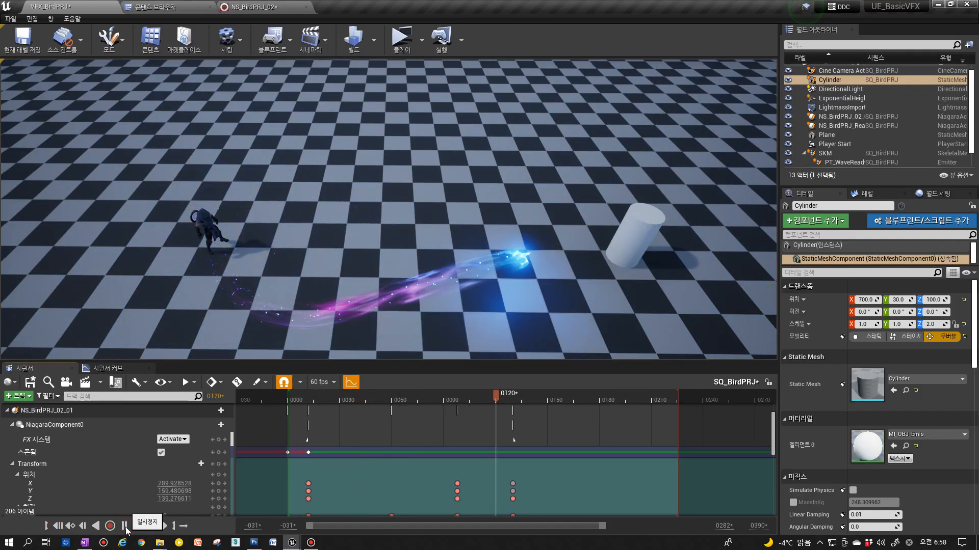
pyautogui.click(124, 527)
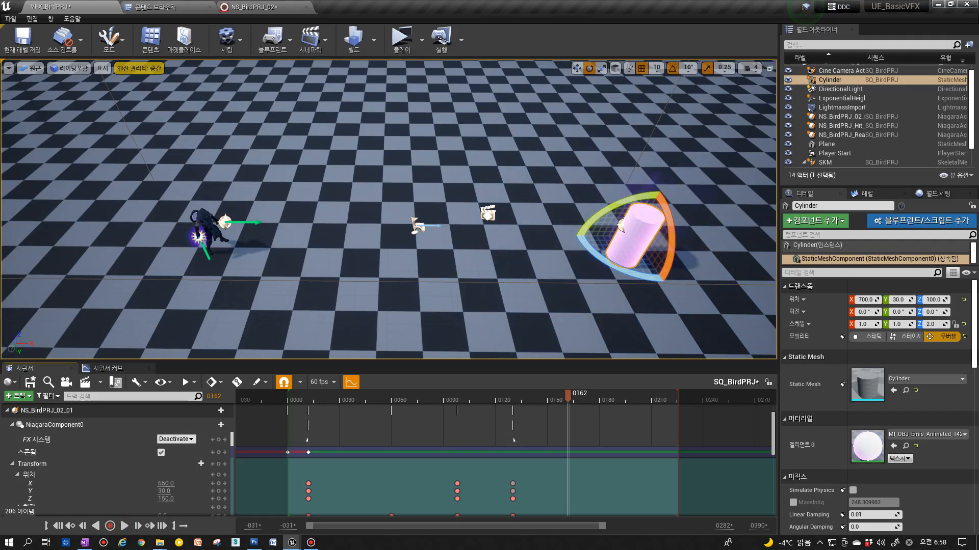
pyautogui.click(270, 398)
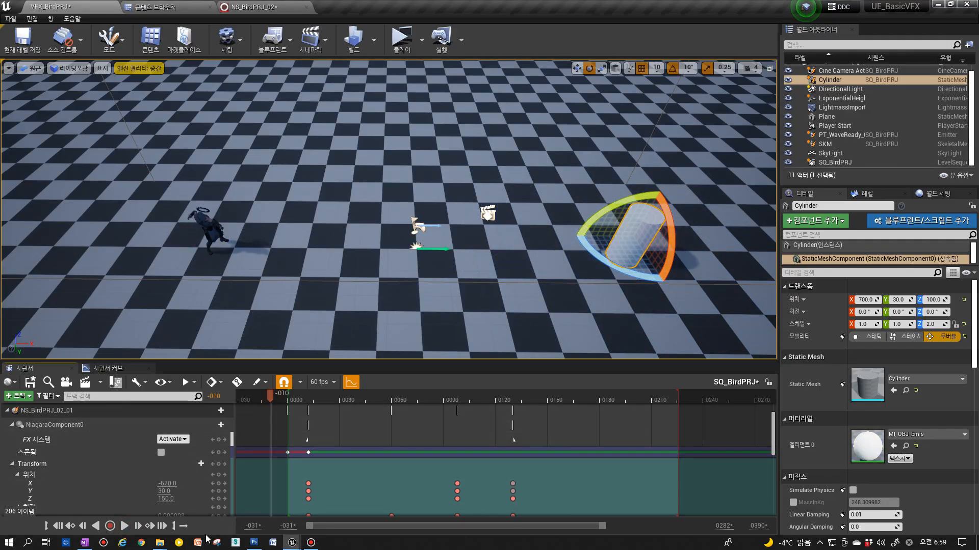
pyautogui.click(124, 527)
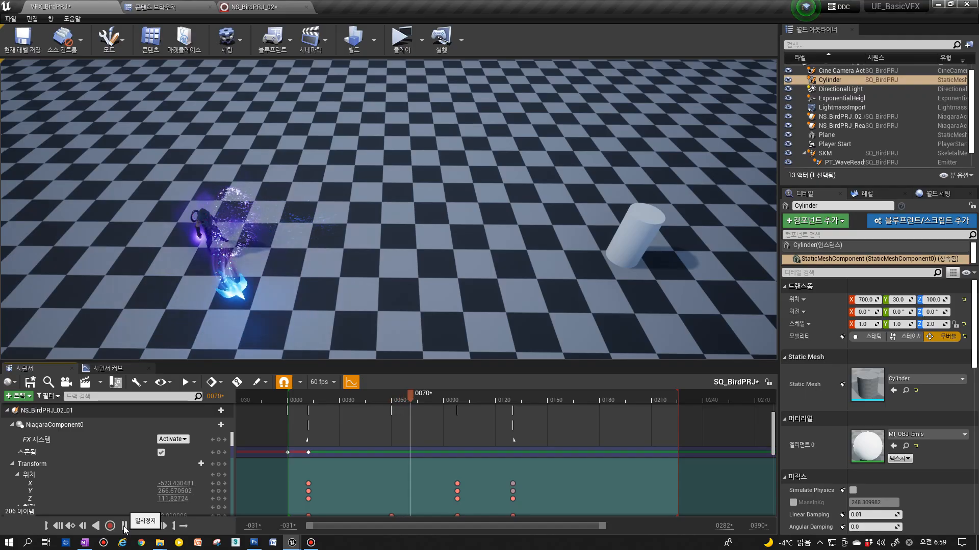
pyautogui.click(124, 526)
# Expand the Scale channels of NS_BirdPRJ_02_01 and add a scale key of 1.0 on all axes at frame 12.
pyautogui.moveTo(282, 396); pyautogui.dragTo(337, 397)
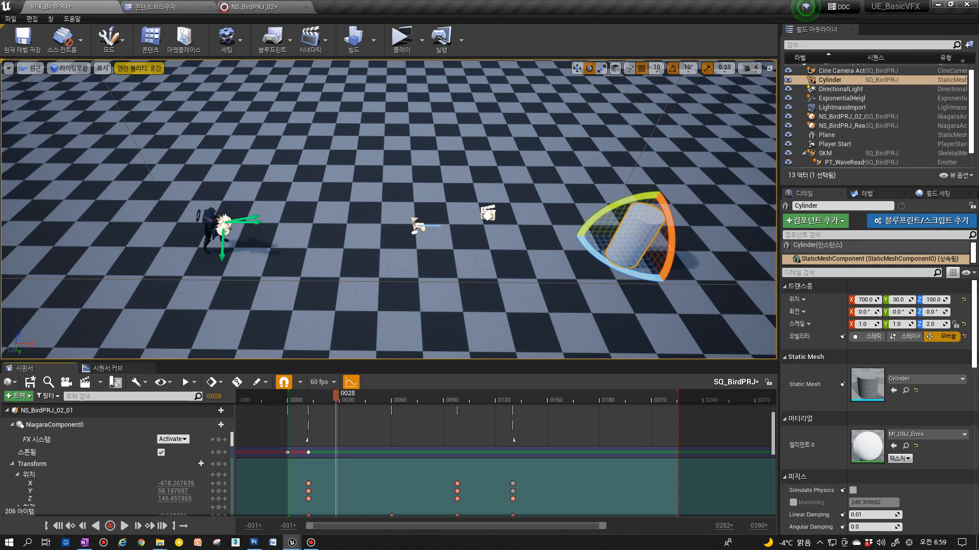
pyautogui.scroll(-5, 109, 488)
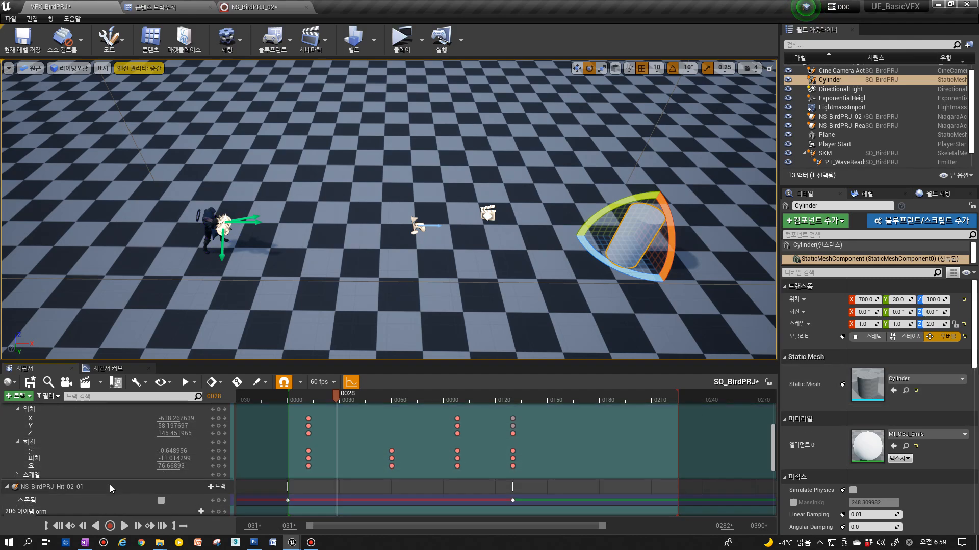
pyautogui.scroll(1, 104, 478)
pyautogui.click(18, 475)
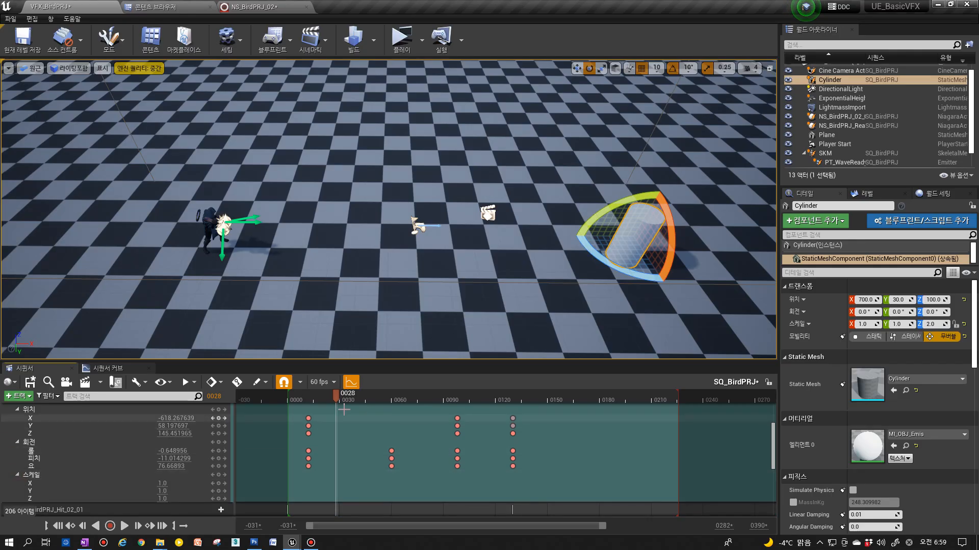
pyautogui.click(308, 418)
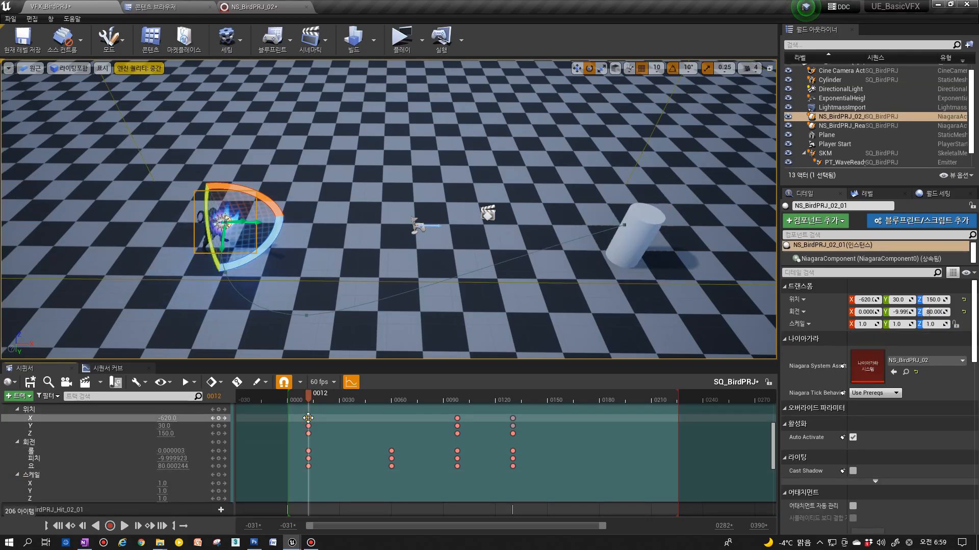
pyautogui.click(770, 452)
pyautogui.moveTo(773, 458)
pyautogui.mouseDown()
pyautogui.moveTo(772, 449)
pyautogui.moveTo(772, 457)
pyautogui.mouseUp()
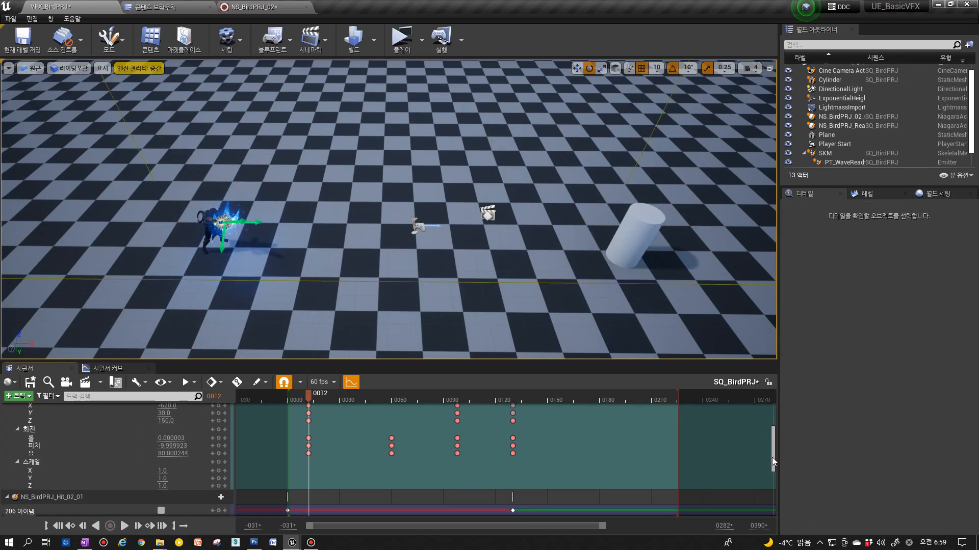
pyautogui.click(219, 461)
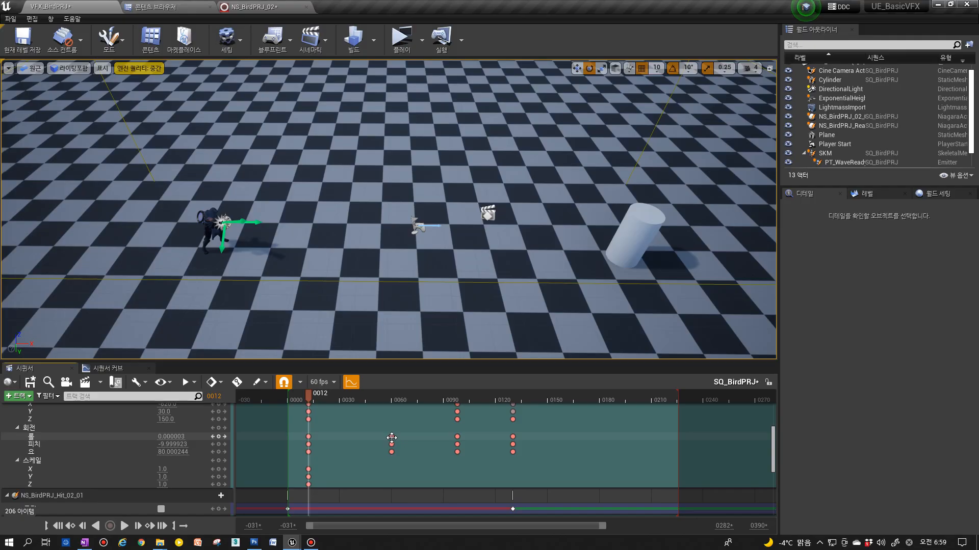
# Move the X, Y and Z scale keys of NS_BirdPRJ_02_01 together to frame 38.
pyautogui.click(353, 400)
pyautogui.moveTo(308, 469); pyautogui.dragTo(353, 469)
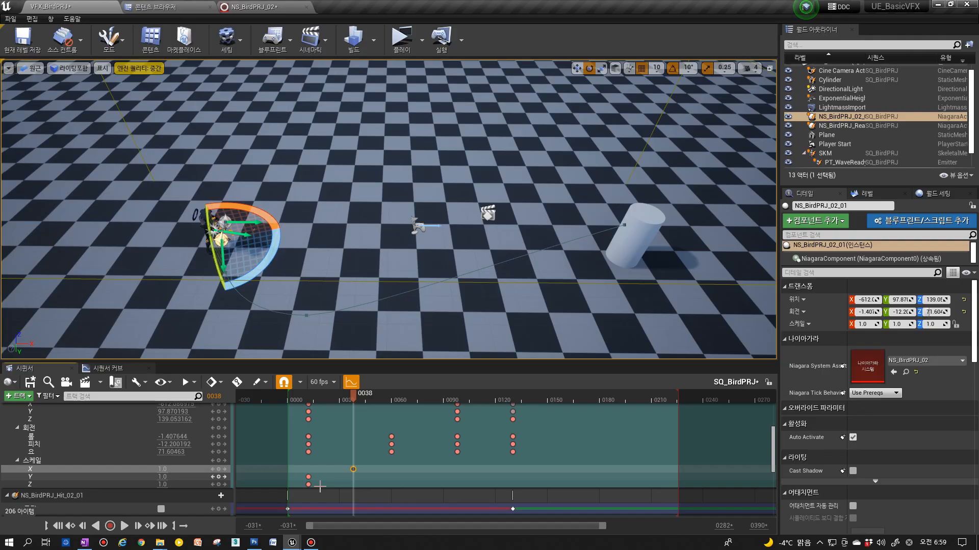
pyautogui.hotkey('ctrl', 'z')
pyautogui.moveTo(320, 487); pyautogui.dragTo(353, 473)
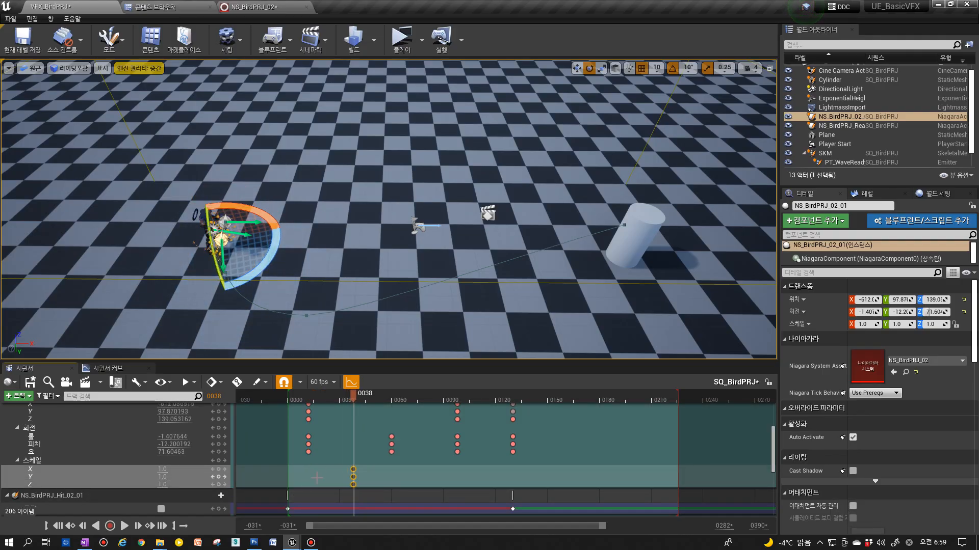
# Add scale keys to NS_BirdPRJ_02_01 at frame 12 with X 1.0, Y 0.1 and Z 0.1.
pyautogui.click(309, 407)
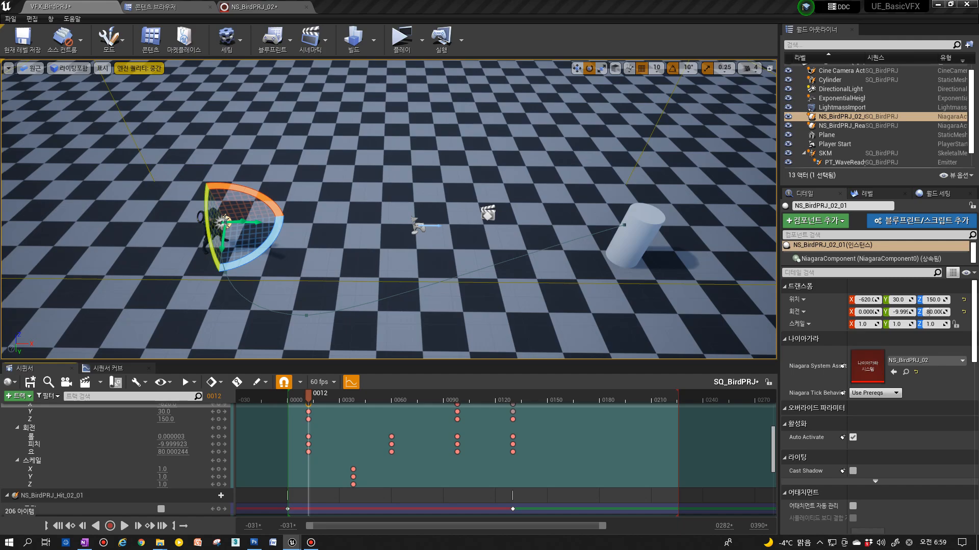
pyautogui.click(156, 476)
pyautogui.click(160, 470)
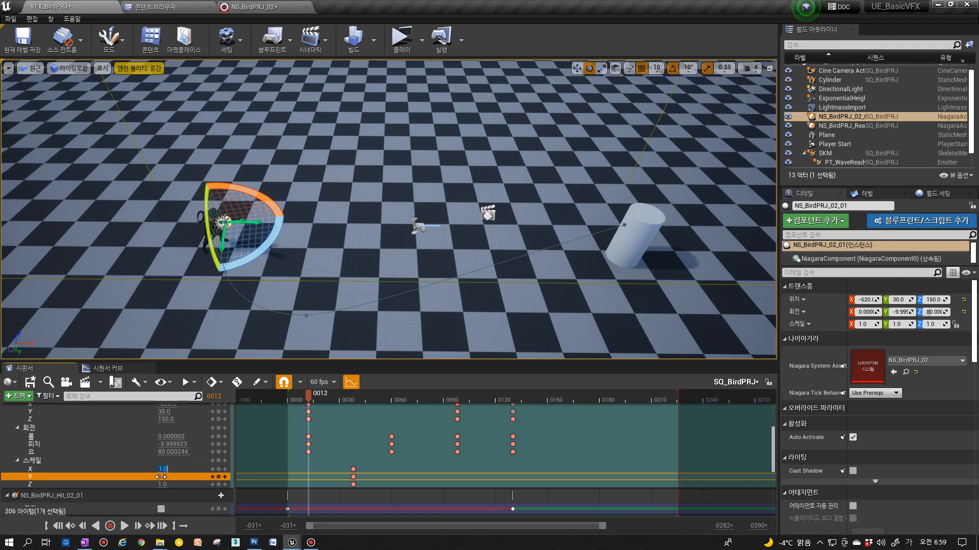
pyautogui.click(162, 477)
pyautogui.moveTo(255, 290); pyautogui.dragTo(296, 290, button='right')
pyautogui.press('w')
pyautogui.press('s')
pyautogui.moveTo(309, 399)
pyautogui.mouseDown()
pyautogui.moveTo(297, 399)
pyautogui.moveTo(311, 398)
pyautogui.mouseUp()
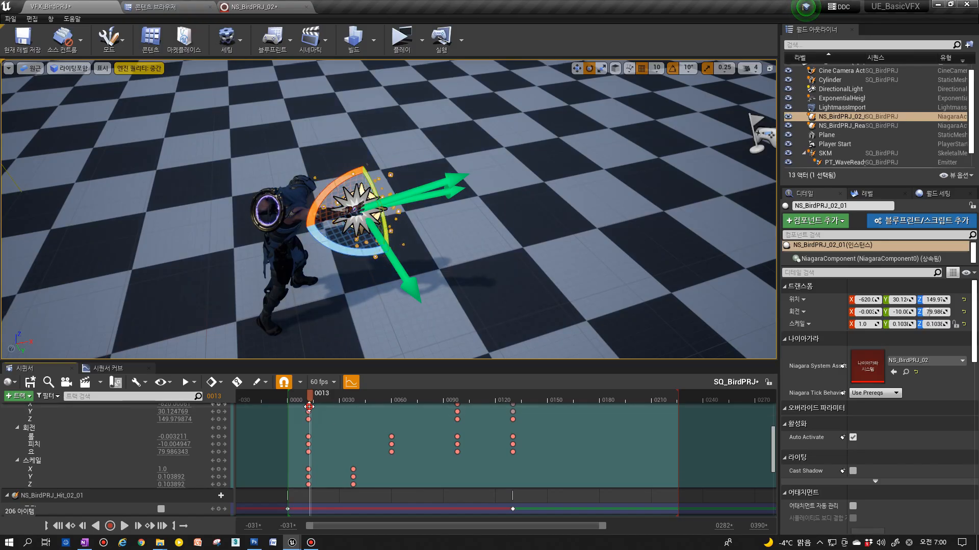
pyautogui.moveTo(309, 407); pyautogui.dragTo(308, 407)
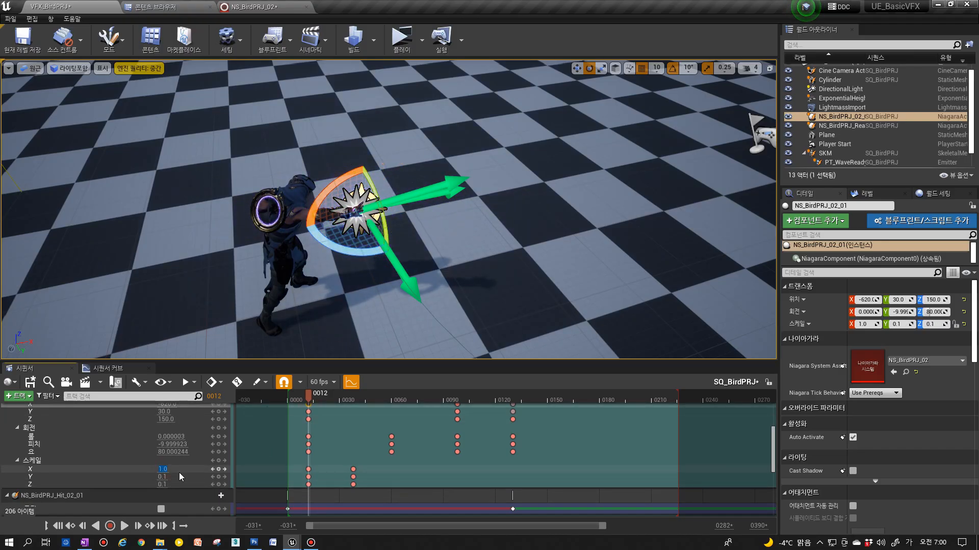
# Replay the level sequence from frame 0 to check how the projectile scales up after launch.
pyautogui.press('s')
pyautogui.moveTo(426, 292); pyautogui.dragTo(422, 296, button='right')
pyautogui.press('d')
pyautogui.click(423, 296)
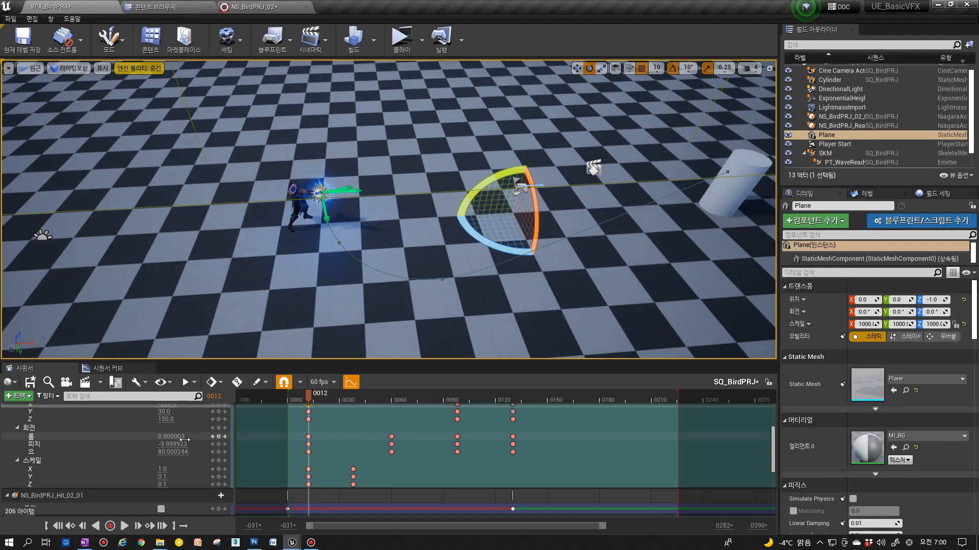
pyautogui.click(58, 527)
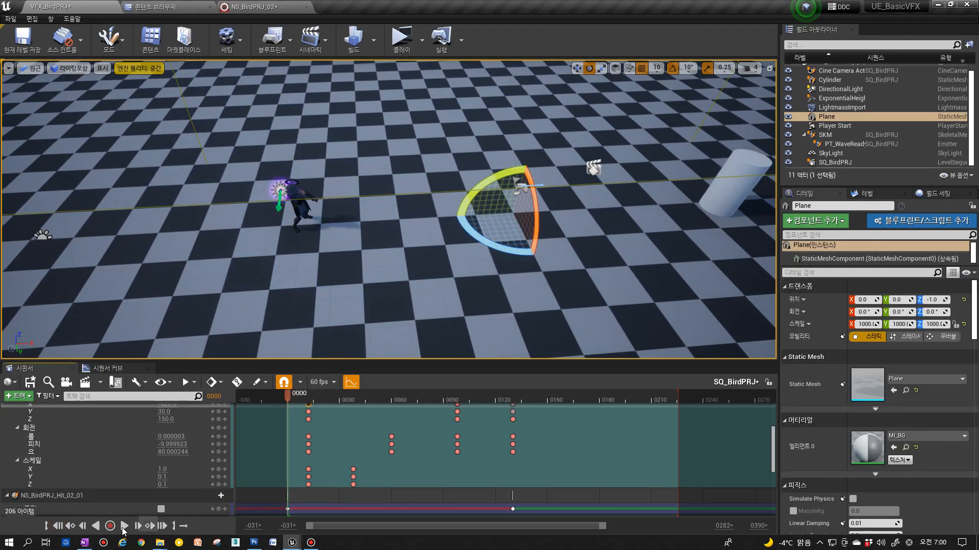
pyautogui.click(124, 526)
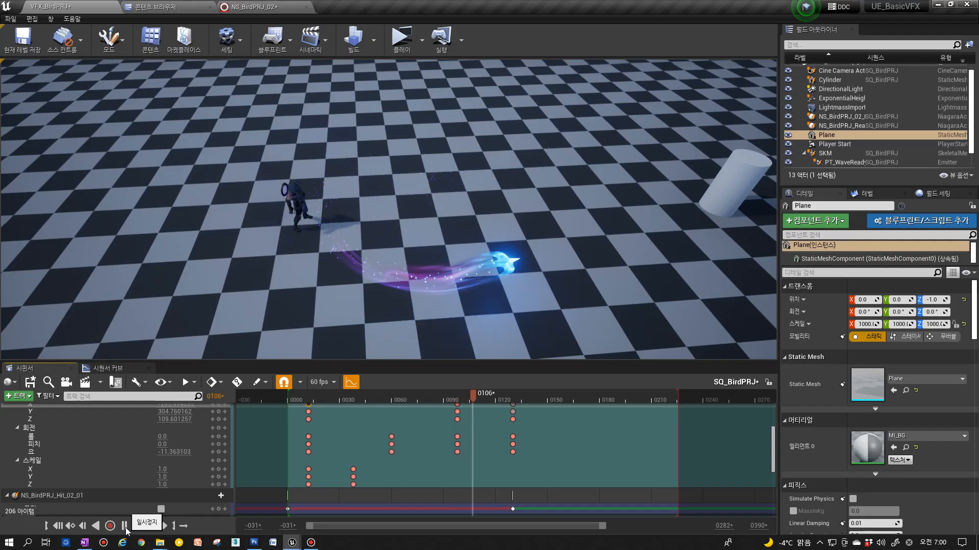
pyautogui.click(124, 526)
pyautogui.click(120, 529)
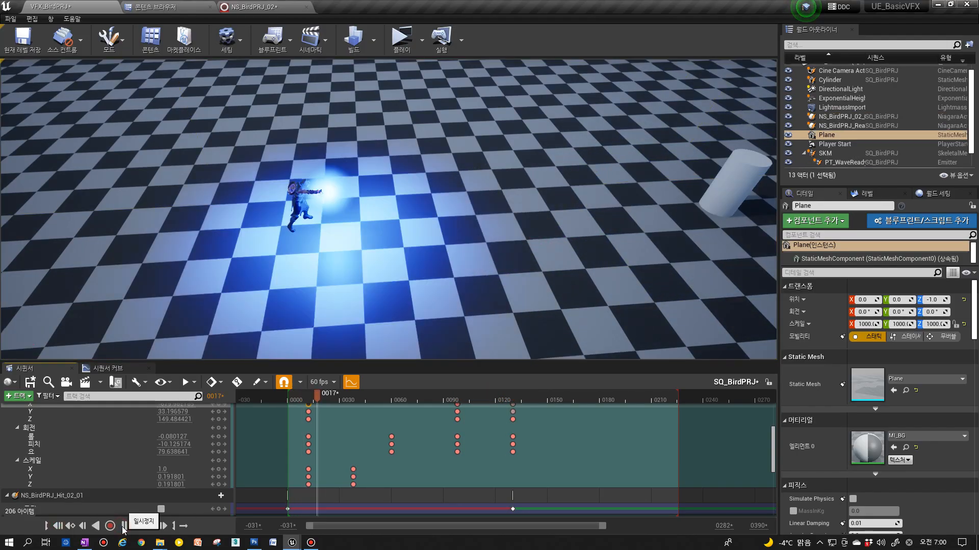
pyautogui.click(123, 527)
# Move the second set of X, Y and Z scale keys to frame 98 and replay the sequence from frame -12.
pyautogui.moveTo(366, 475); pyautogui.dragTo(457, 469)
pyautogui.click(266, 399)
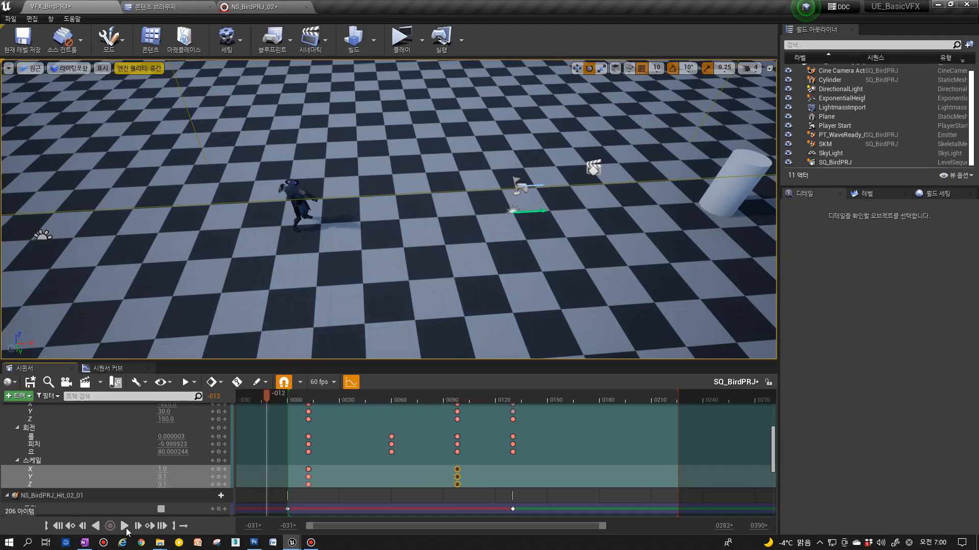
pyautogui.click(124, 526)
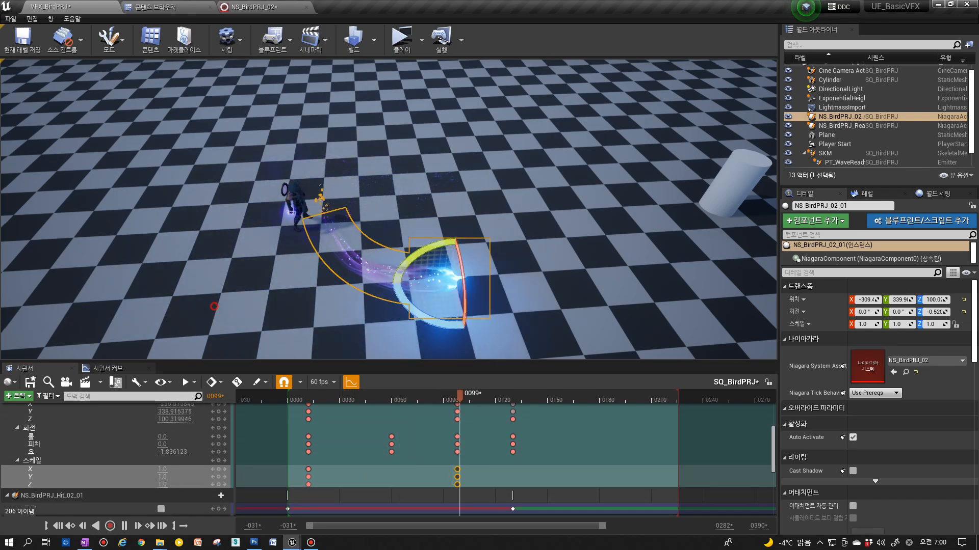
pyautogui.click(214, 306)
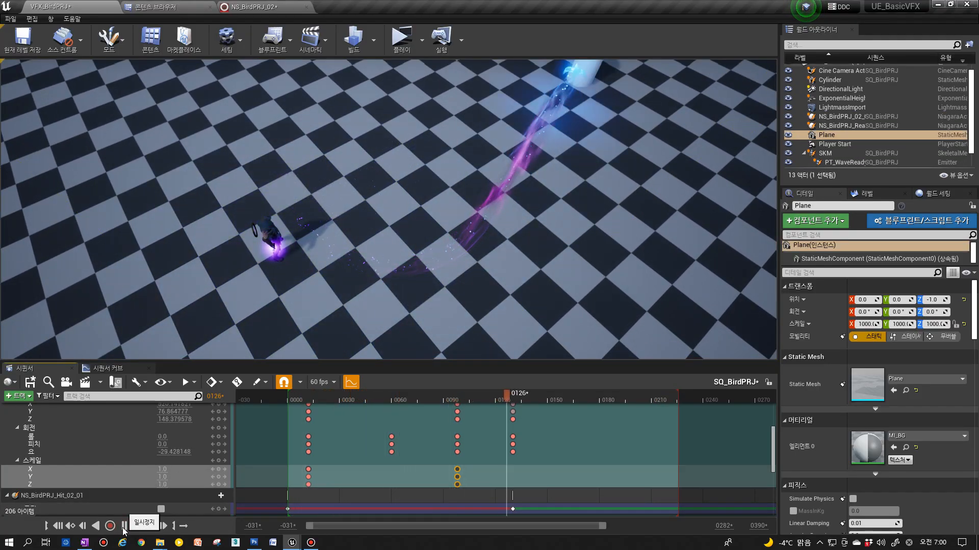
pyautogui.click(124, 526)
pyautogui.click(124, 526)
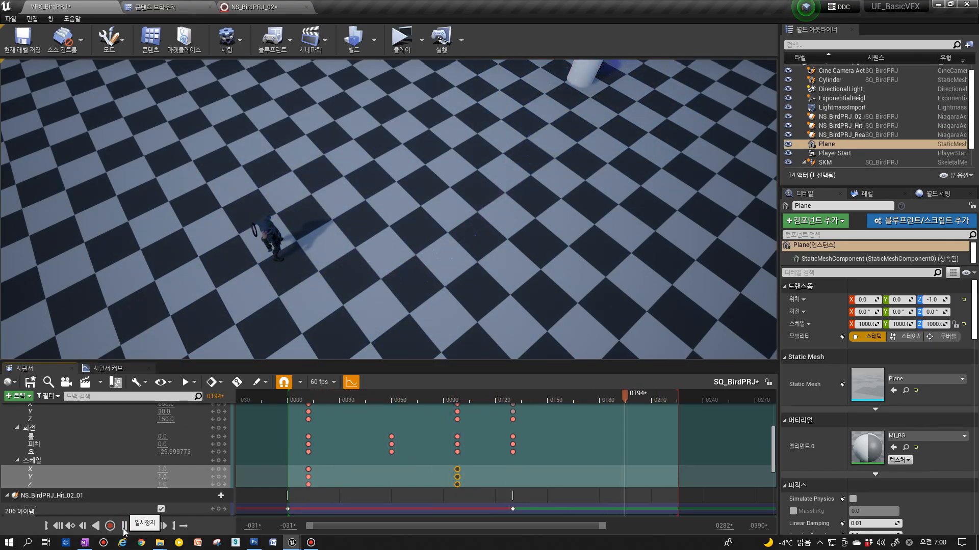
# Scrub around the launch and replay the sequence from frame 7 from a closer view.
pyautogui.click(123, 526)
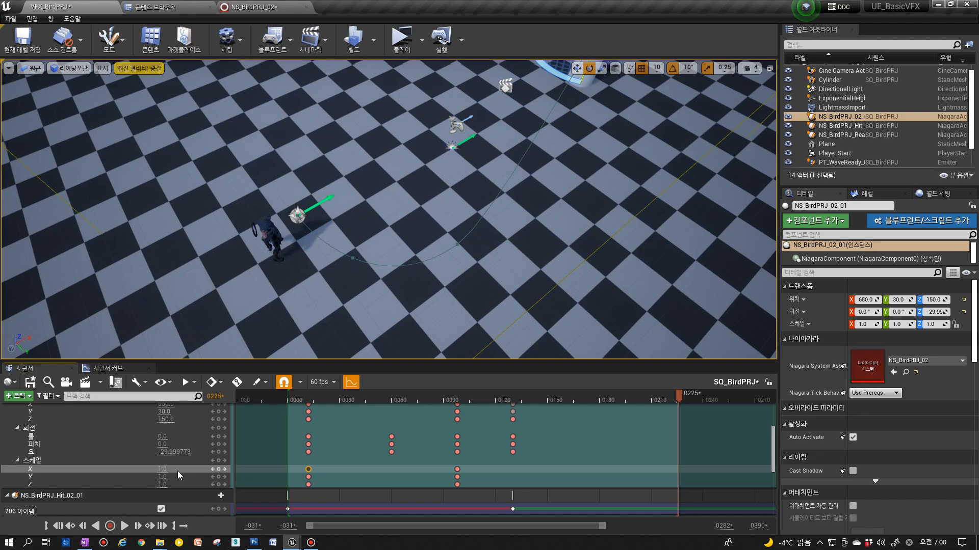
pyautogui.click(309, 396)
pyautogui.moveTo(310, 397); pyautogui.dragTo(301, 399)
pyautogui.moveTo(339, 296)
pyautogui.mouseDown(button='right')
pyautogui.moveTo(341, 276)
pyautogui.moveTo(338, 295)
pyautogui.mouseUp(button='right')
pyautogui.click(339, 295)
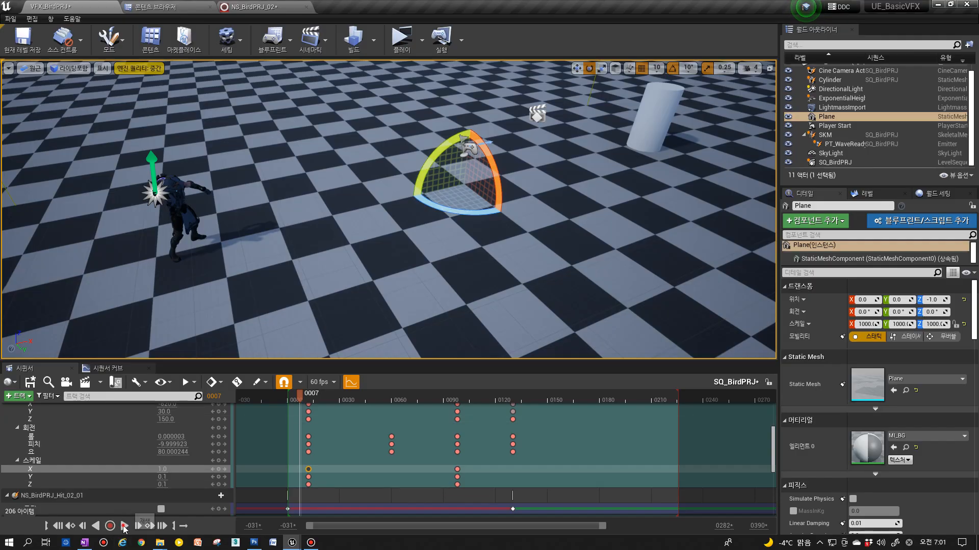
pyautogui.click(123, 526)
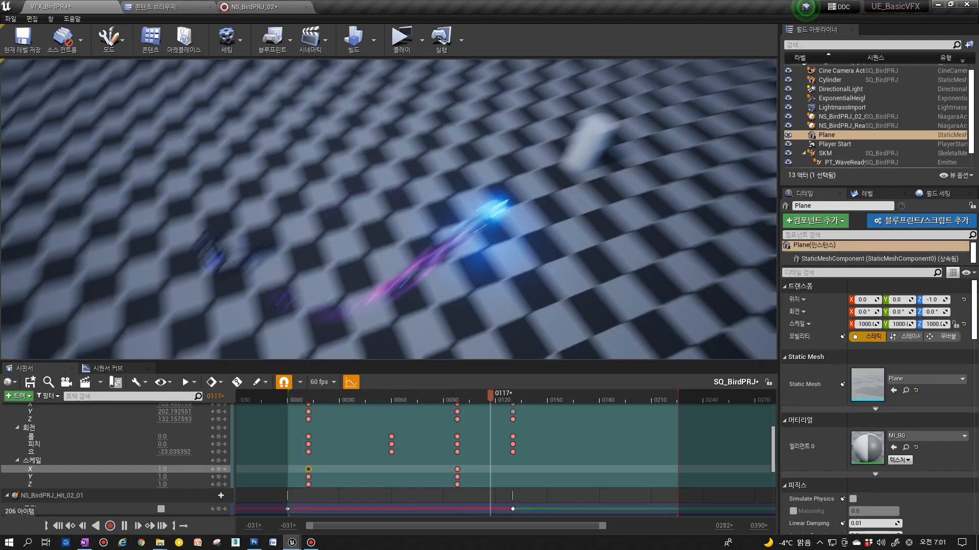
# Lock the viewport to the Cine Camera Actor, replay the sequence through it, and release the camera.
pyautogui.scroll(8, 222, 427)
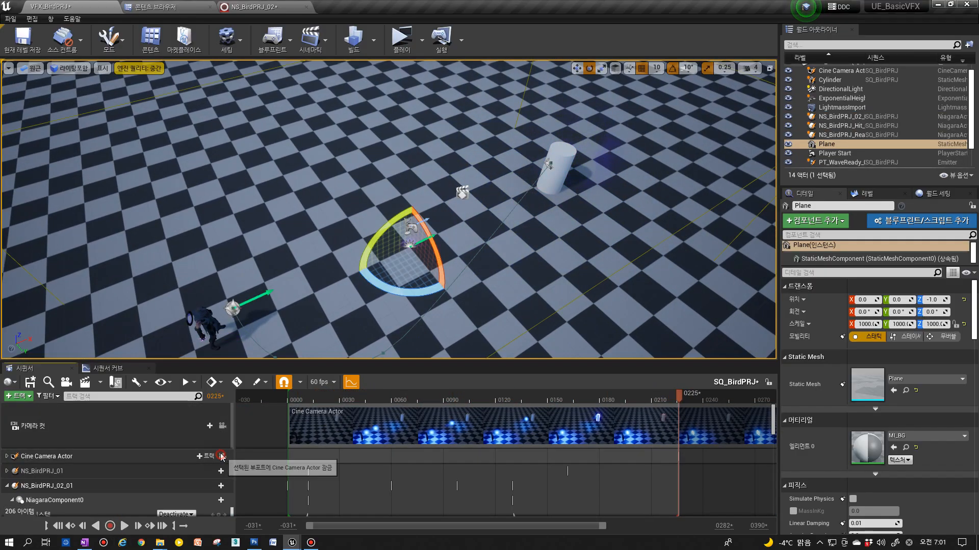
pyautogui.click(221, 457)
pyautogui.click(124, 525)
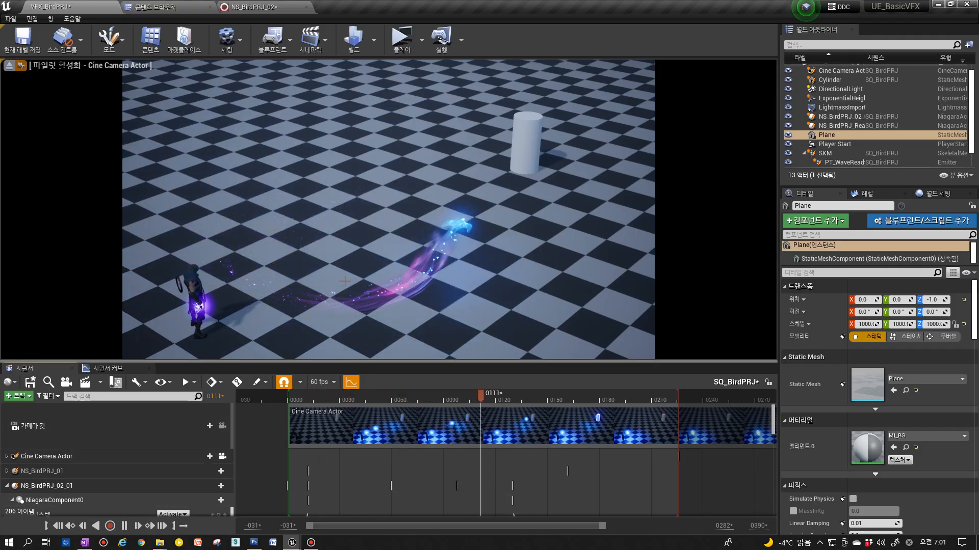
pyautogui.click(222, 458)
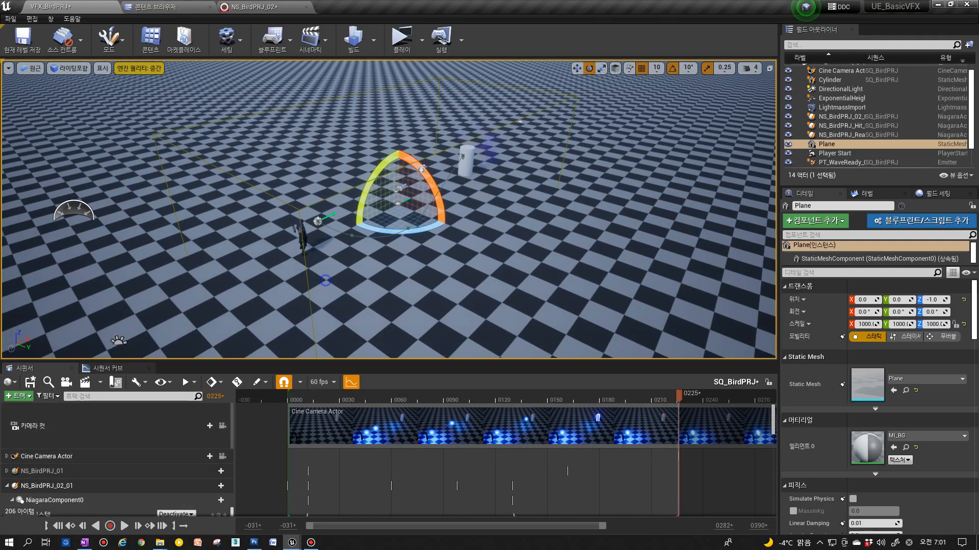
# Go to frame 98 and select the roll rotation key of NS_BirdPRJ_02_01 there.
pyautogui.scroll(-10, 193, 452)
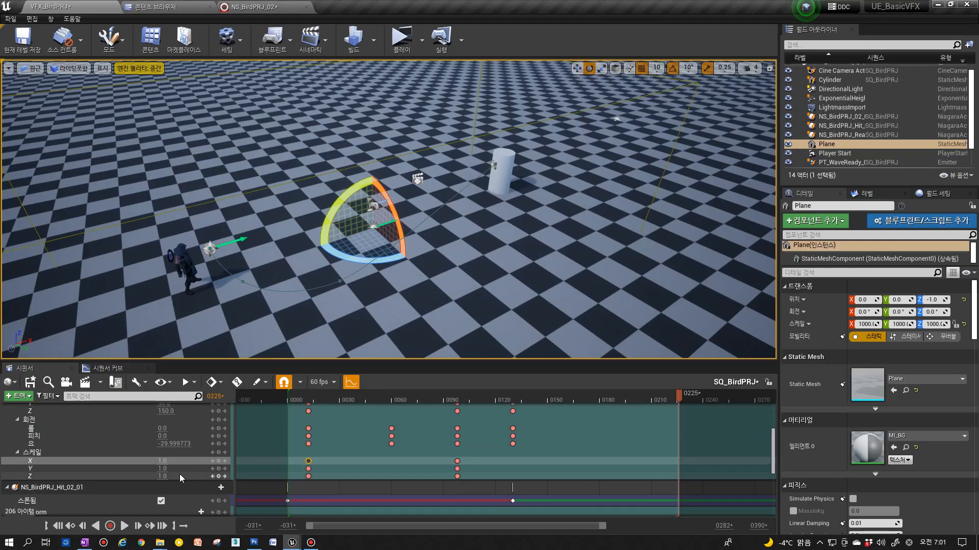
pyautogui.click(300, 455)
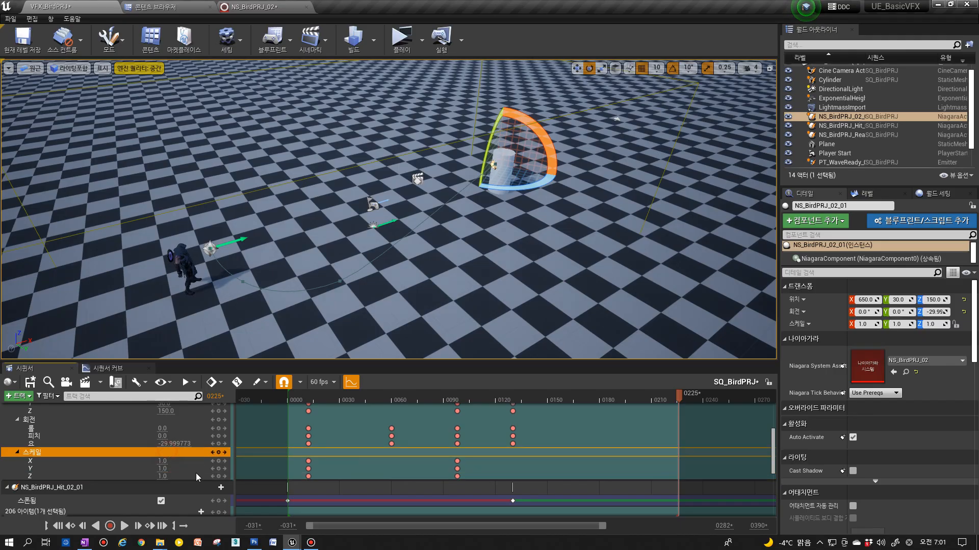
pyautogui.click(392, 428)
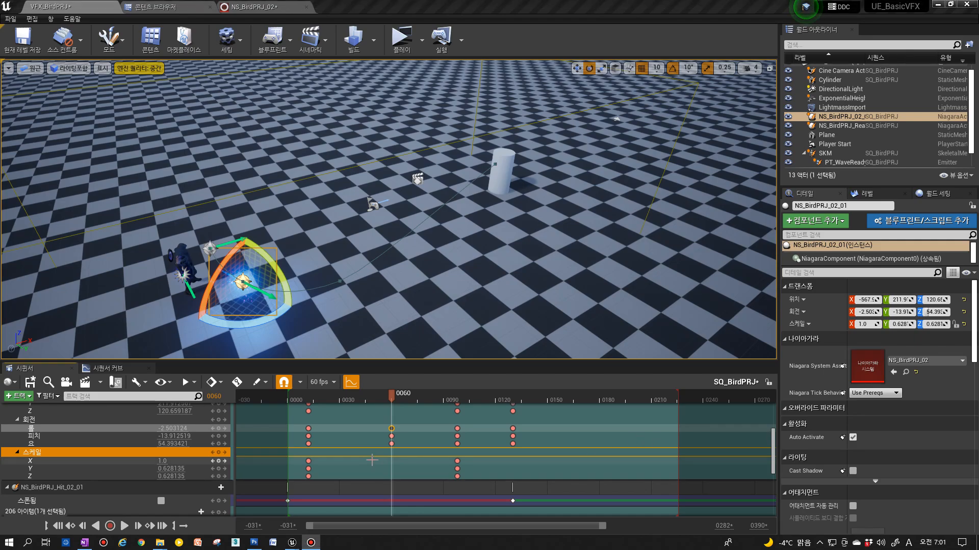
pyautogui.moveTo(332, 400); pyautogui.dragTo(457, 402)
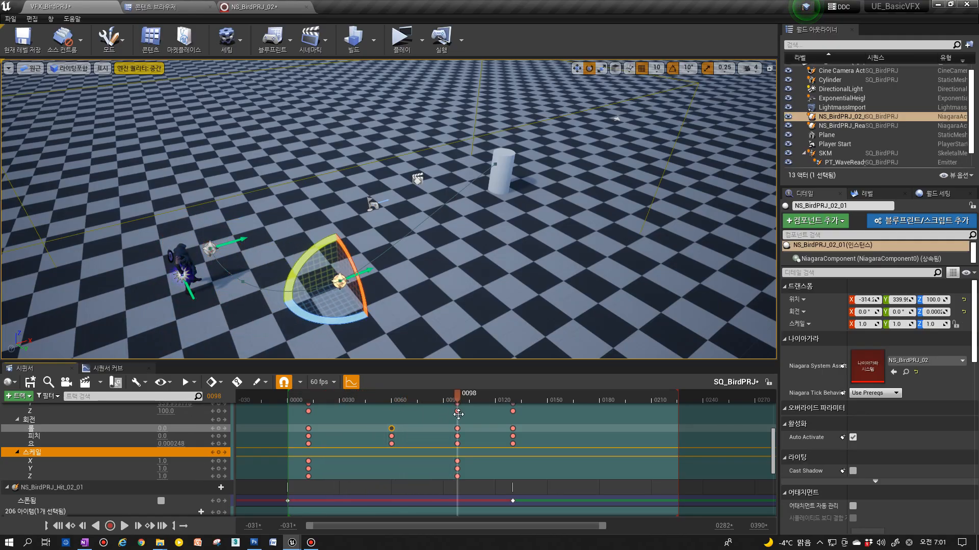
pyautogui.click(157, 429)
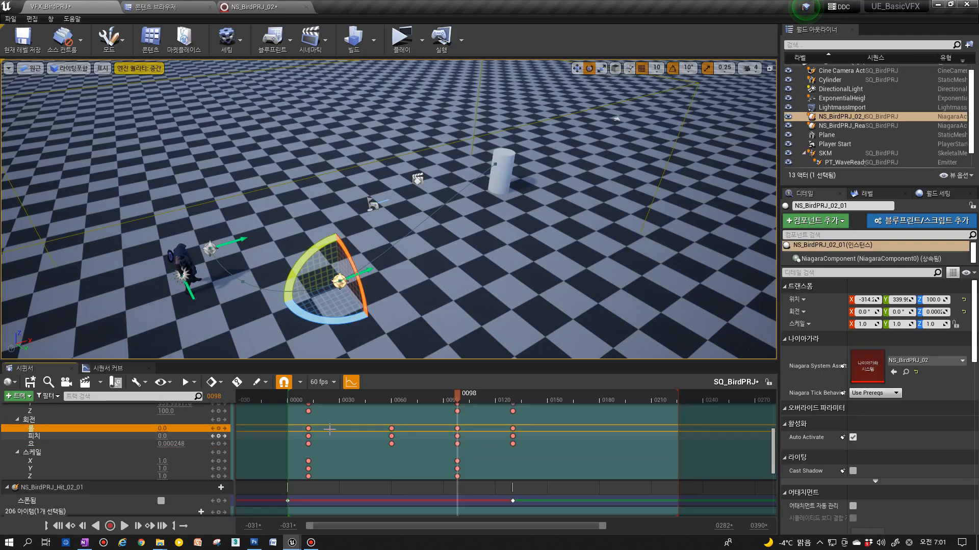
pyautogui.click(392, 429)
pyautogui.click(457, 429)
# Rotate NS_BirdPRJ_02_01 about its travel axis at frame 98 to a roll of 280°.
pyautogui.moveTo(415, 300); pyautogui.dragTo(413, 346, button='middle')
pyautogui.moveTo(368, 315); pyautogui.dragTo(356, 270, button='right')
pyautogui.press('w')
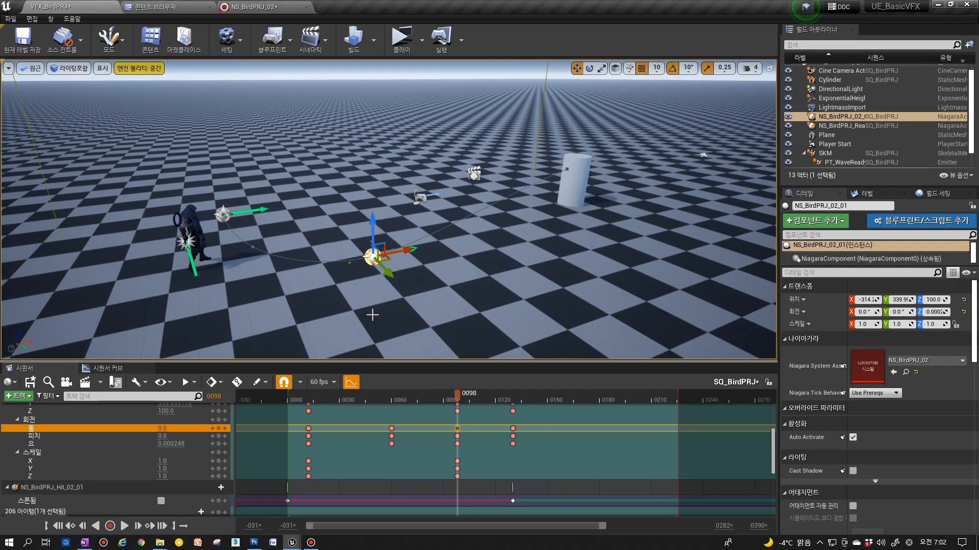
pyautogui.click(616, 69)
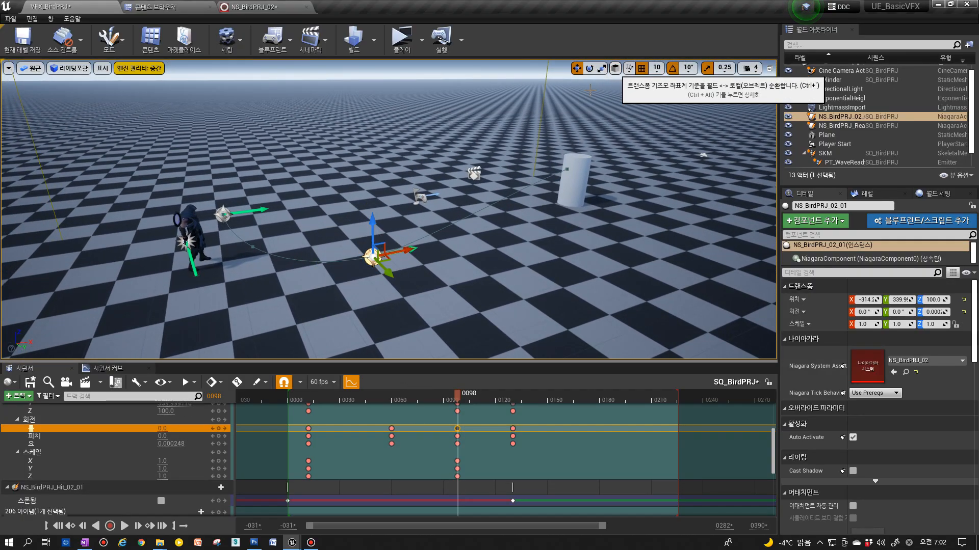
pyautogui.press('e')
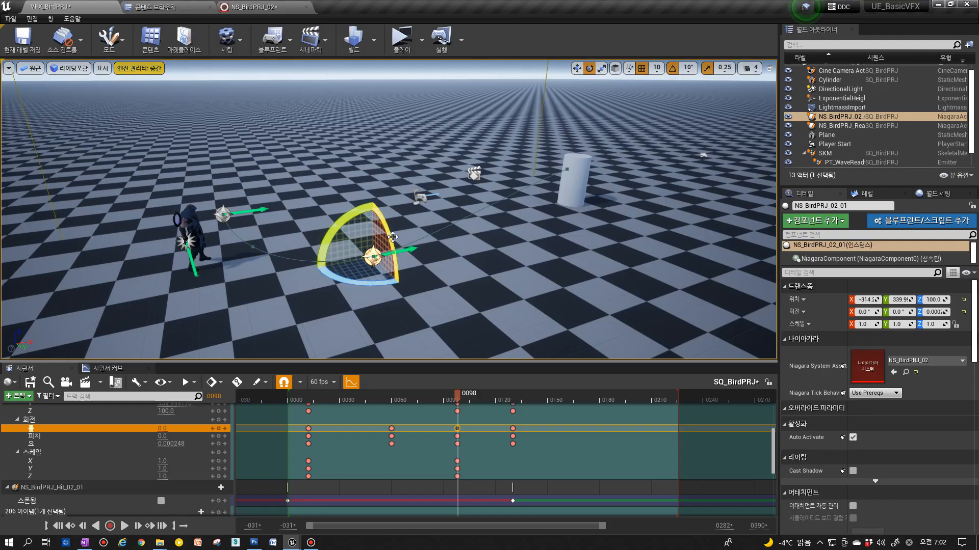
pyautogui.moveTo(392, 237); pyautogui.dragTo(392, 237)
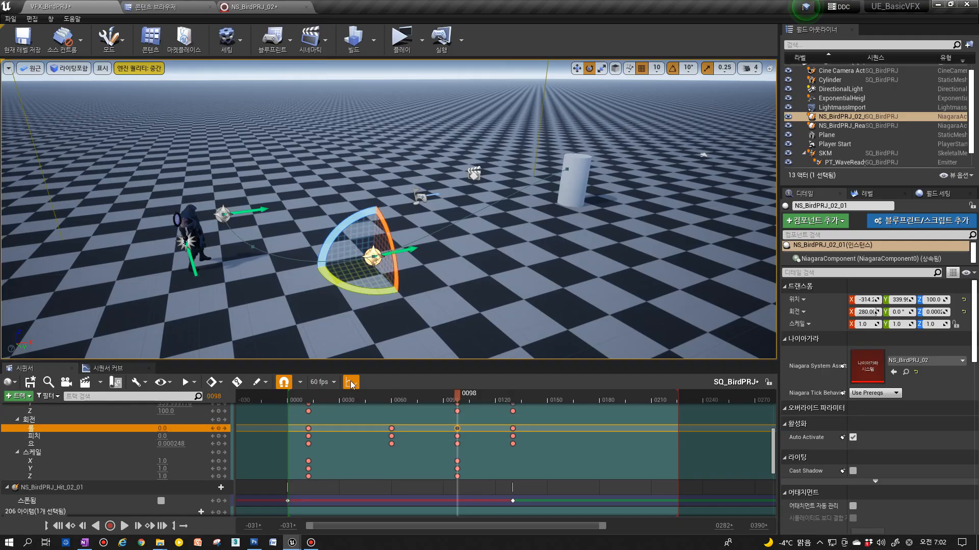
# Examine the roll rotation curve of NS_BirdPRJ_02_01 in the curve editor and return to the sequence timeline.
pyautogui.click(135, 371)
pyautogui.scroll(-2, 430, 462)
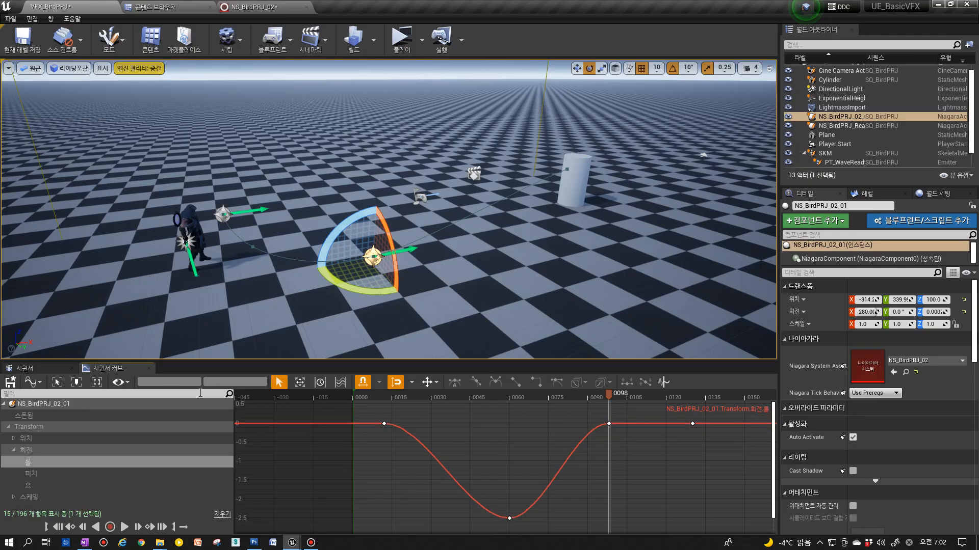
pyautogui.click(50, 369)
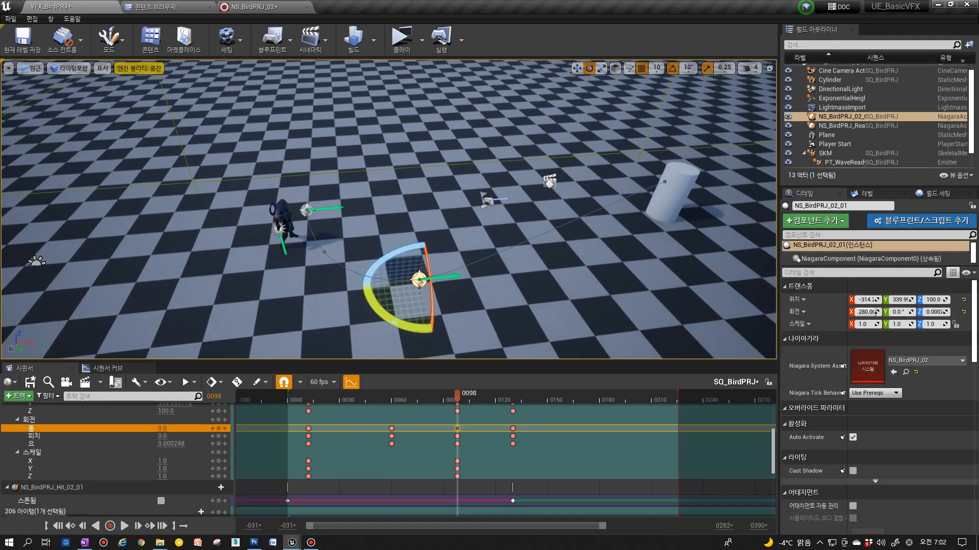
# Replay the level sequence several times from the start to check the projectile's roll along the curved path.
pyautogui.moveTo(362, 299); pyautogui.dragTo(344, 304, button='right')
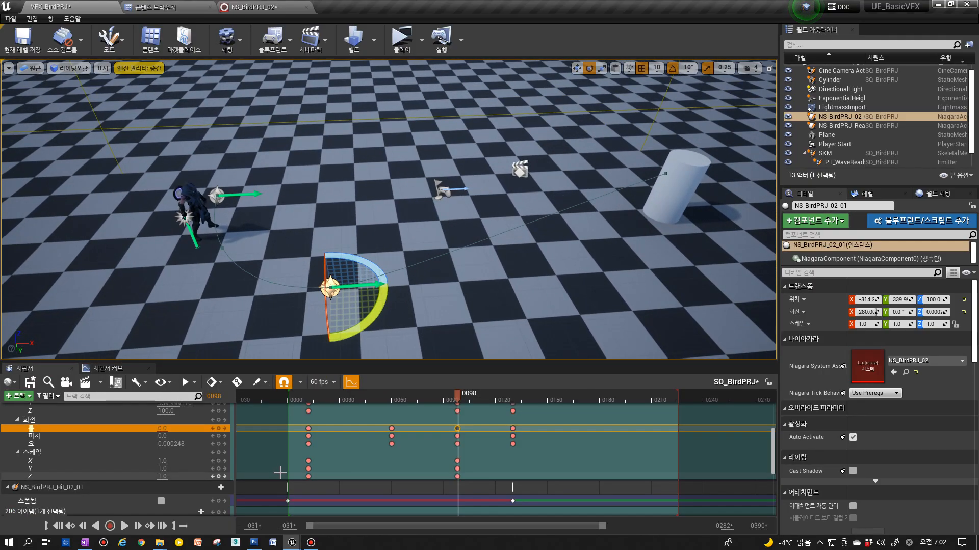
pyautogui.click(246, 396)
pyautogui.click(124, 527)
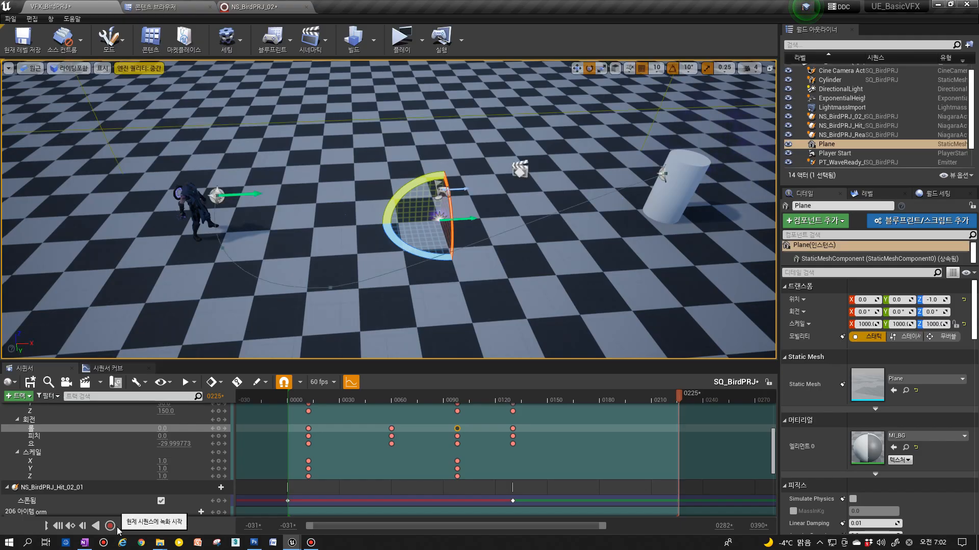
pyautogui.click(123, 527)
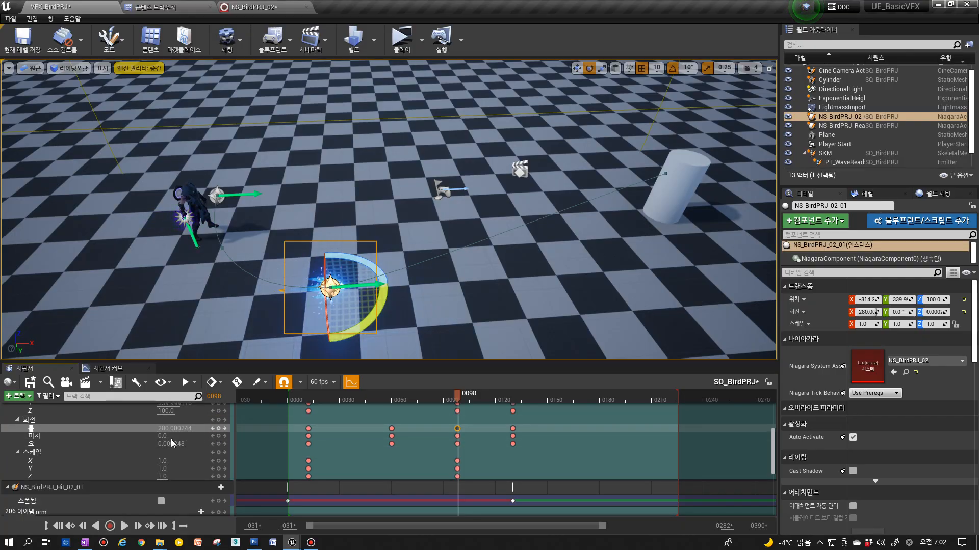
pyautogui.click(58, 527)
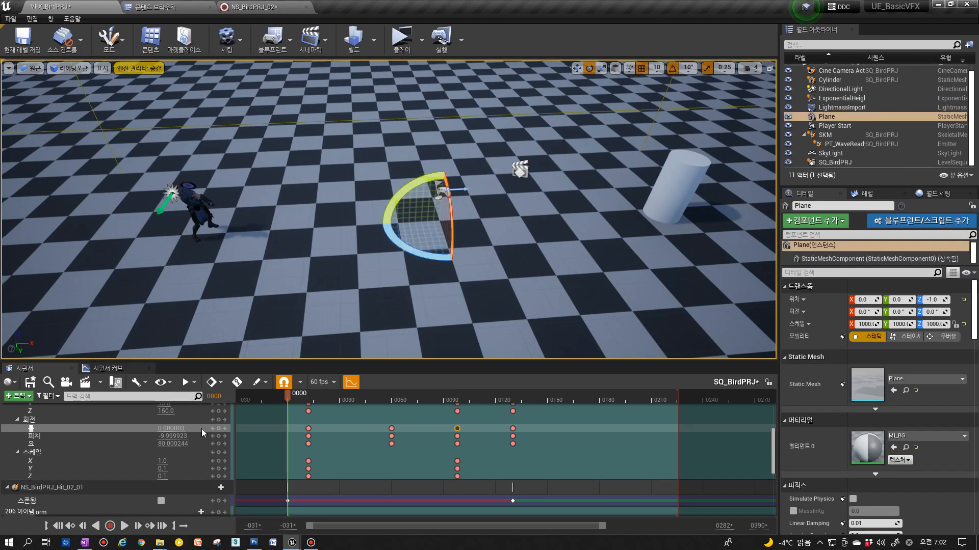
pyautogui.click(124, 527)
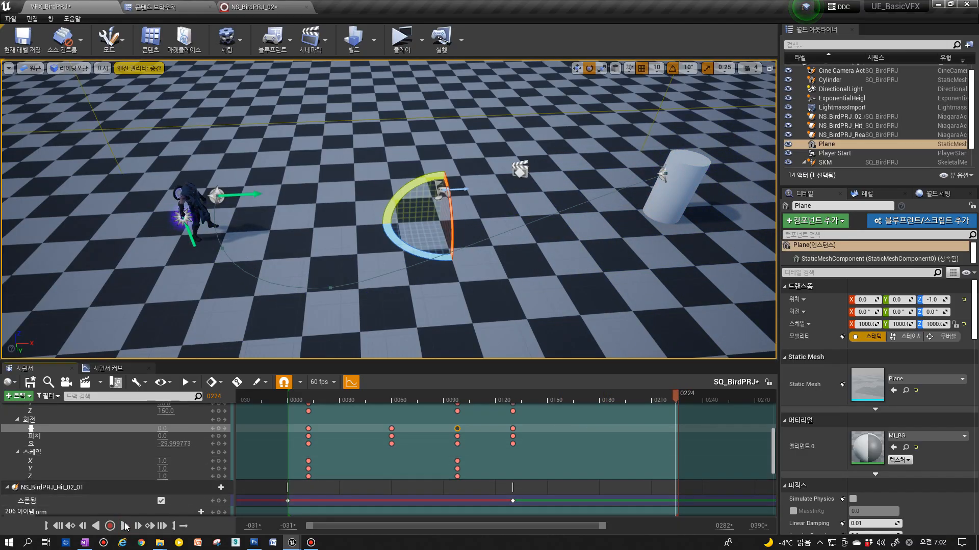
pyautogui.click(124, 526)
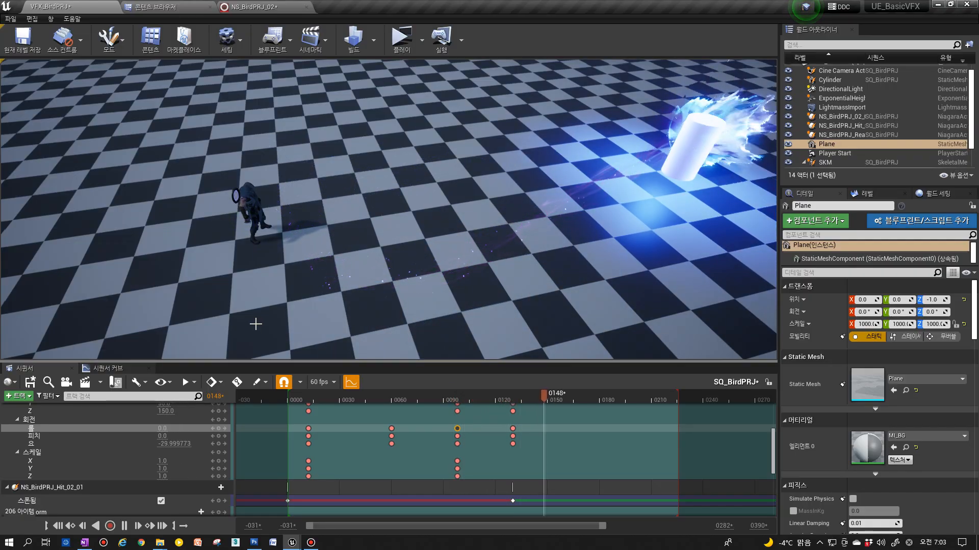
# Try rotating NS_BirdPRJ_02_01 about its travel axis to a roll of about 277.5° at frame 60 and replay the sequence.
pyautogui.click(459, 429)
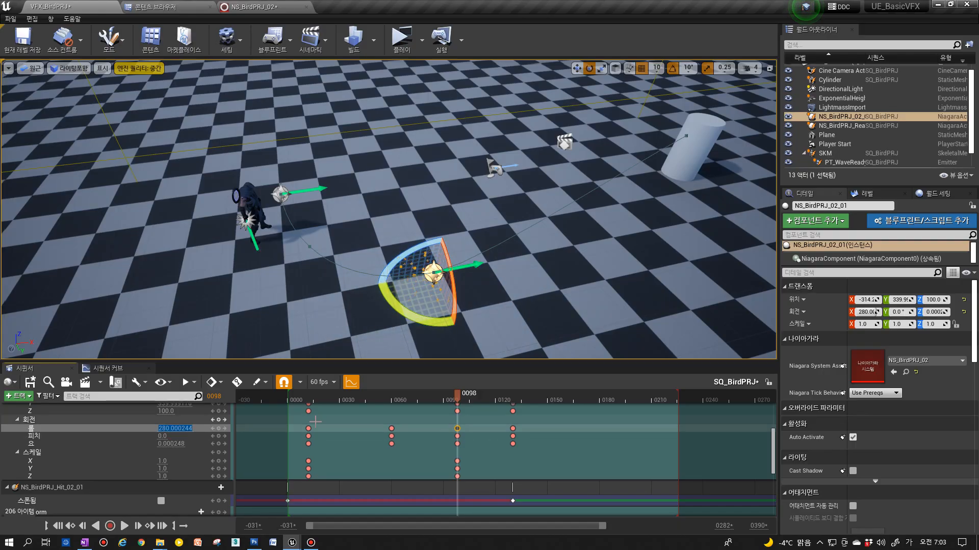
pyautogui.click(390, 428)
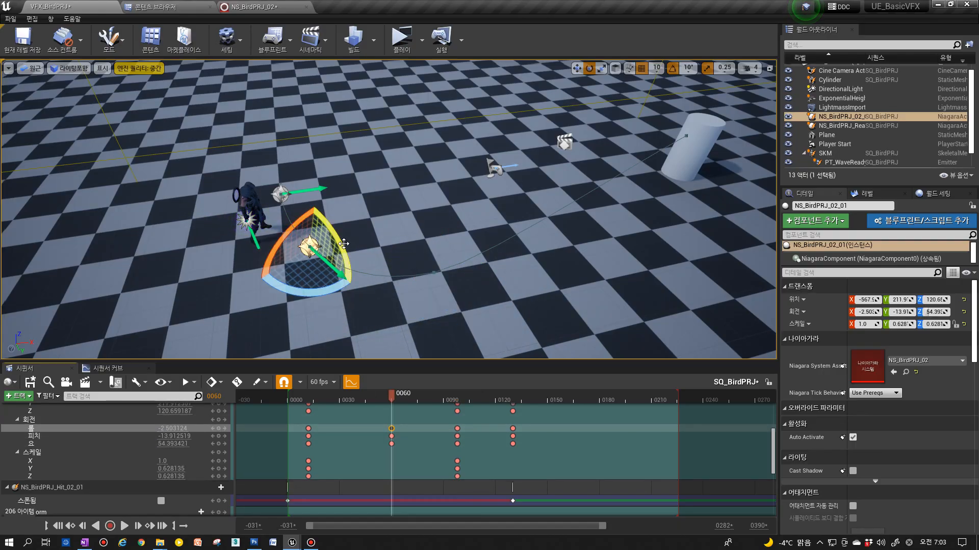
pyautogui.moveTo(278, 237); pyautogui.dragTo(253, 283)
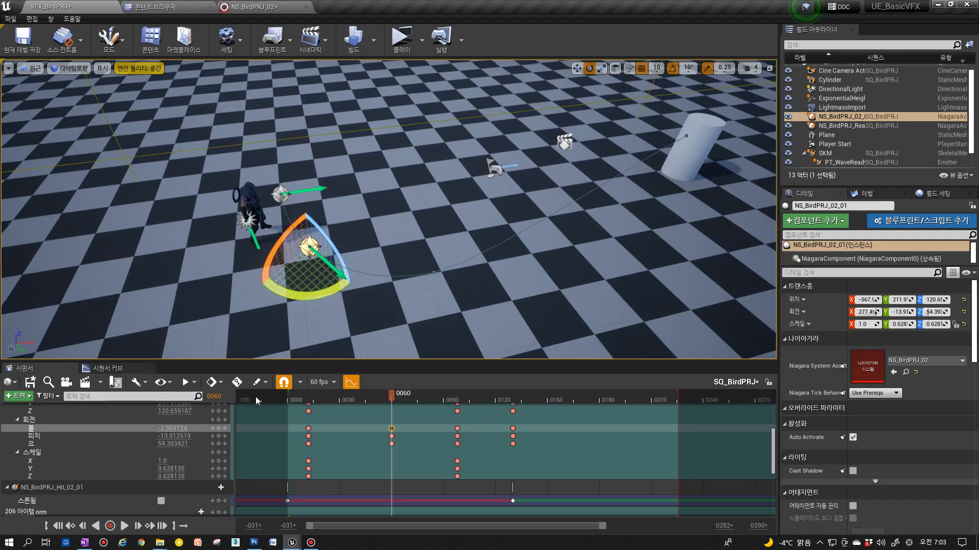
pyautogui.click(275, 396)
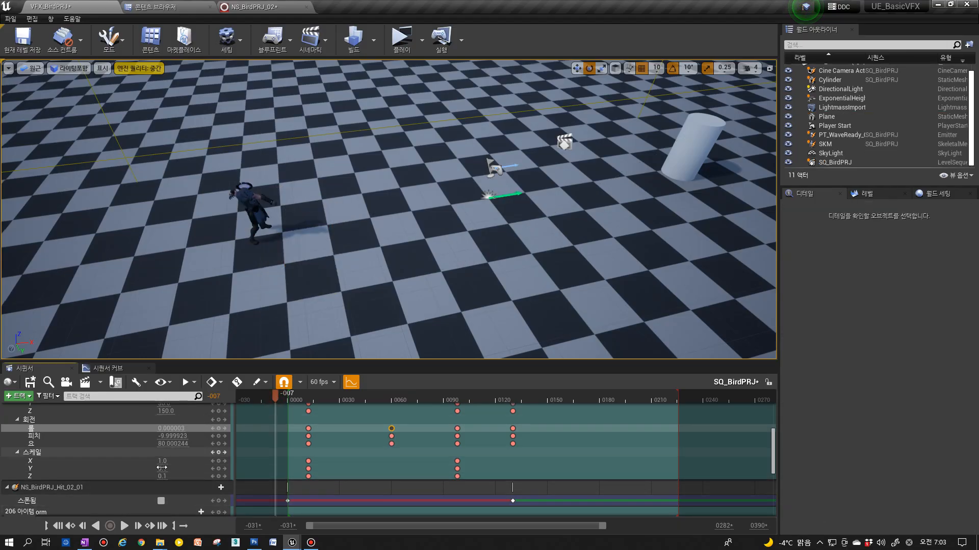
pyautogui.click(124, 525)
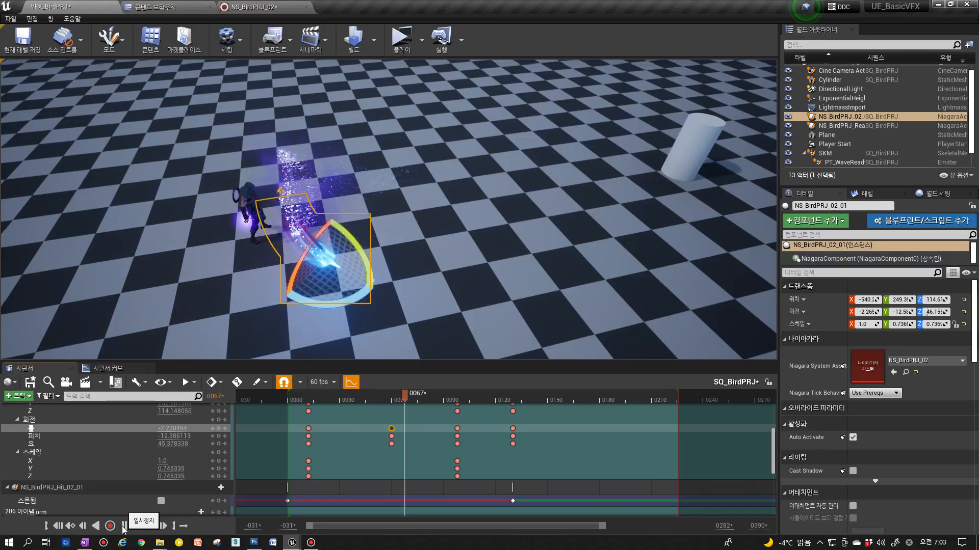
# Try a roll key value of about 277.5° for NS_BirdPRJ_02_01 at frame 60 and replay the flight.
pyautogui.click(391, 428)
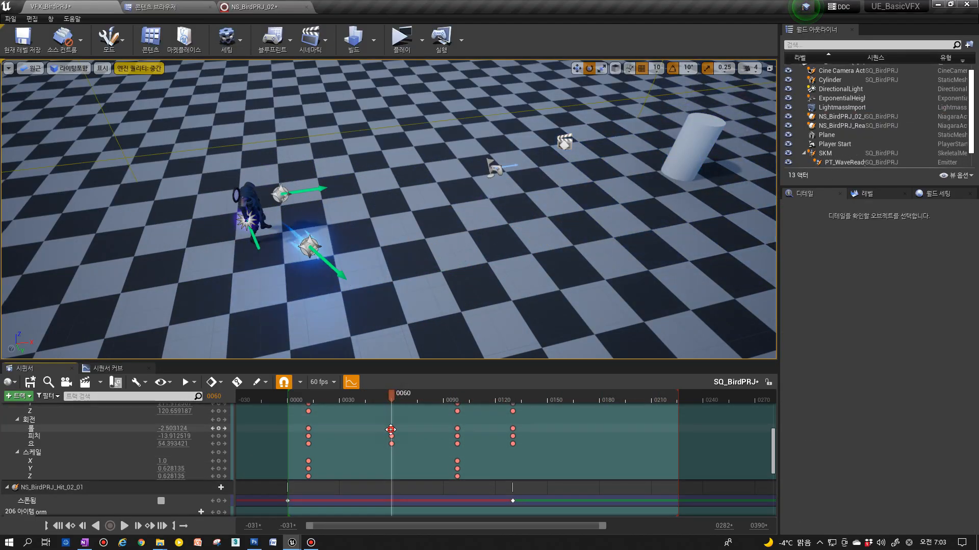
pyautogui.click(175, 429)
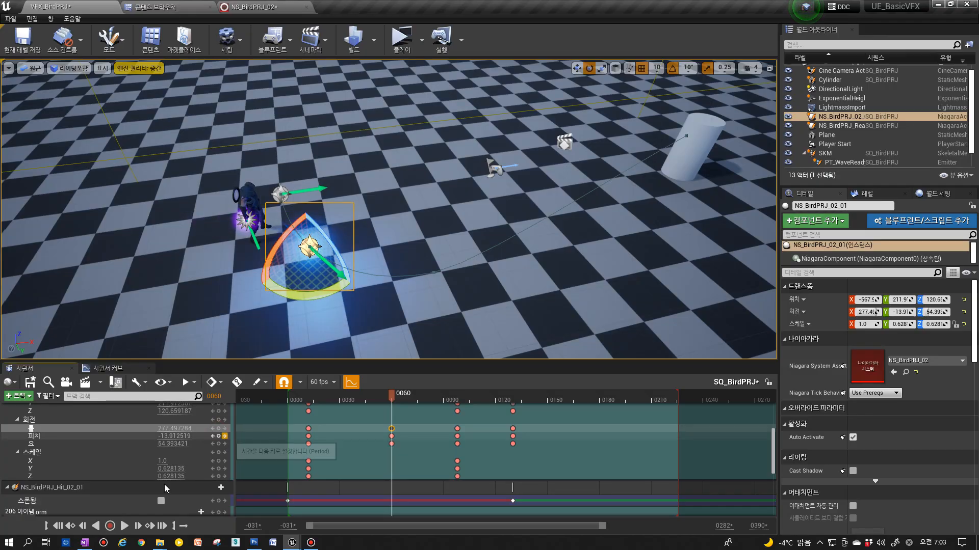
pyautogui.click(58, 526)
pyautogui.click(128, 529)
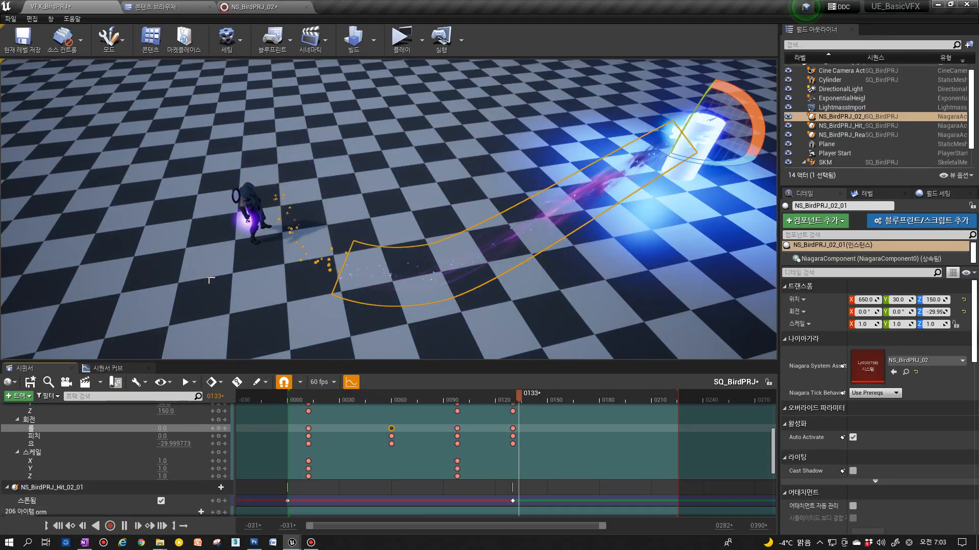
pyautogui.click(215, 352)
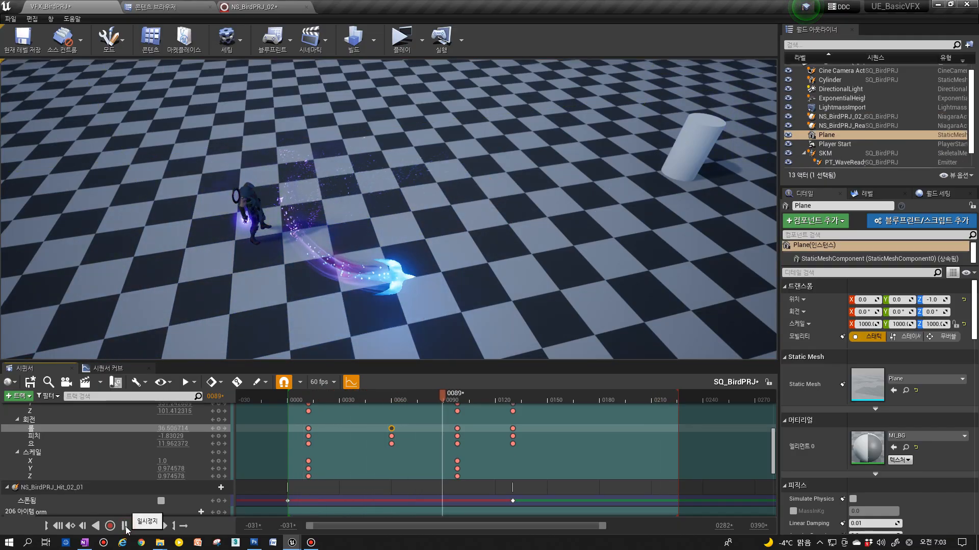
pyautogui.click(125, 526)
# Set the roll key of NS_BirdPRJ_02_01 at frame 60 to 0°.
pyautogui.click(392, 429)
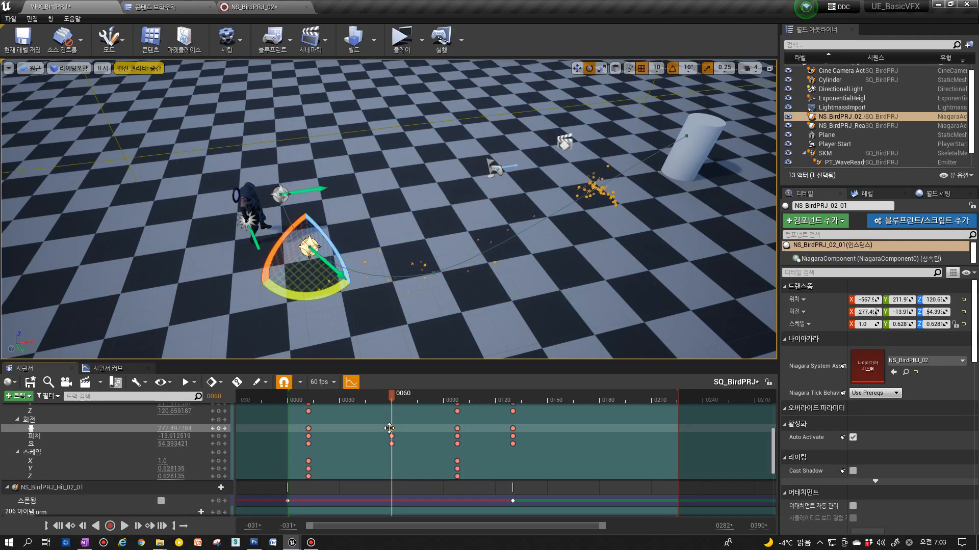
pyautogui.hotkey('ctrl', 'z')
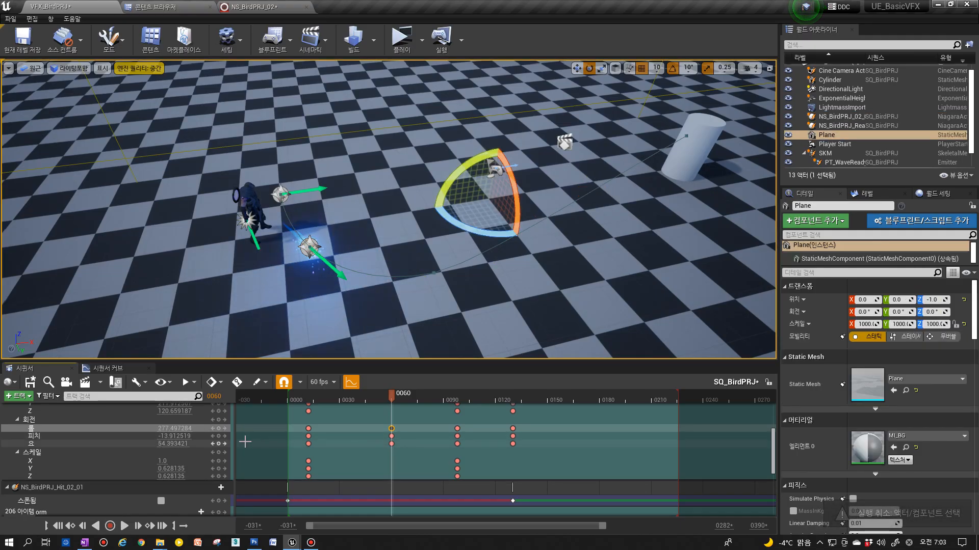
pyautogui.hotkey('ctrl', 'z')
pyautogui.click(167, 430)
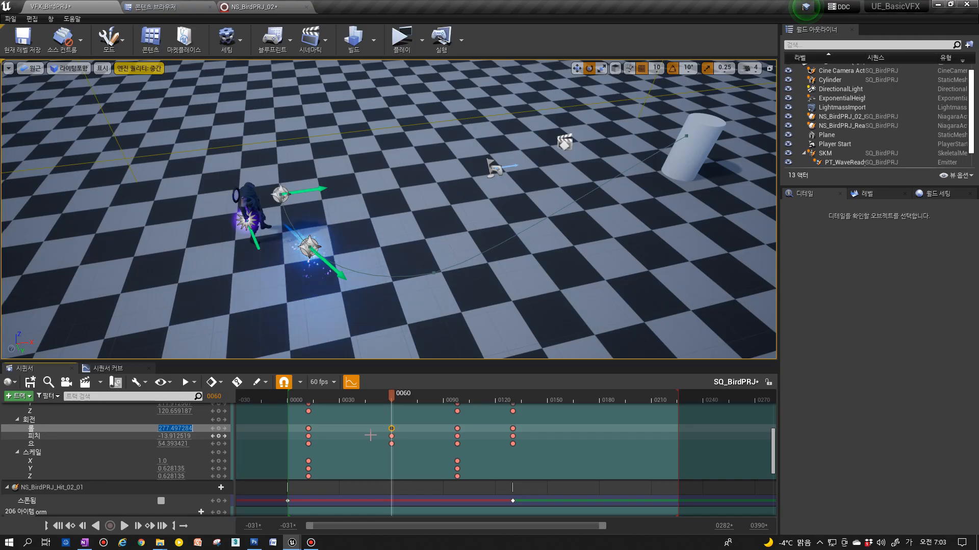
pyautogui.click(390, 428)
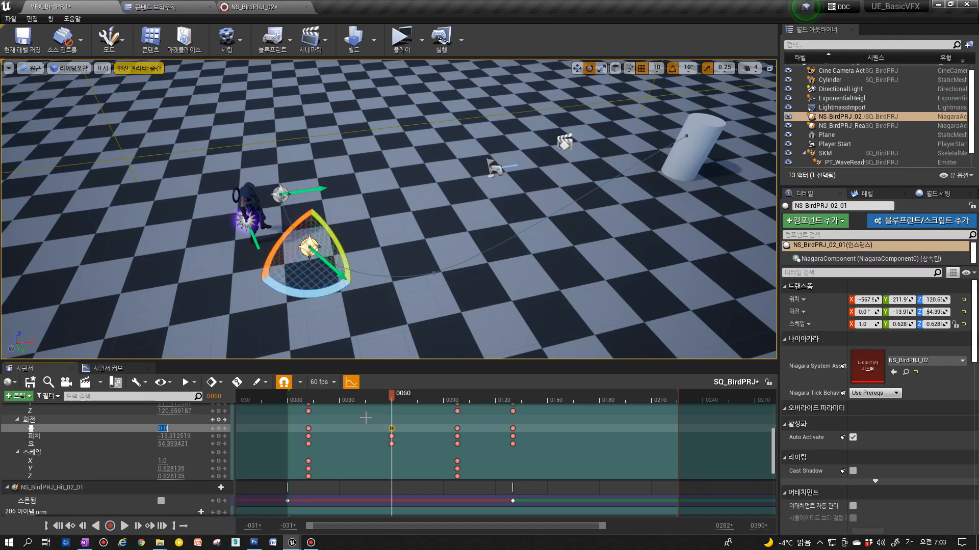
# Set the roll key of NS_BirdPRJ_02_01 at frame 130 to 280° and play the sequence from the start.
pyautogui.moveTo(293, 393); pyautogui.dragTo(515, 397)
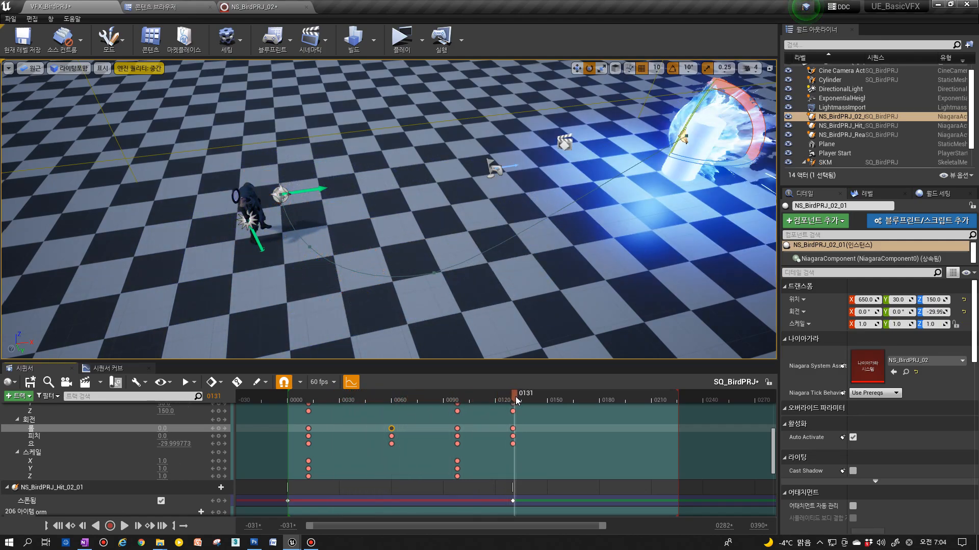
pyautogui.click(513, 429)
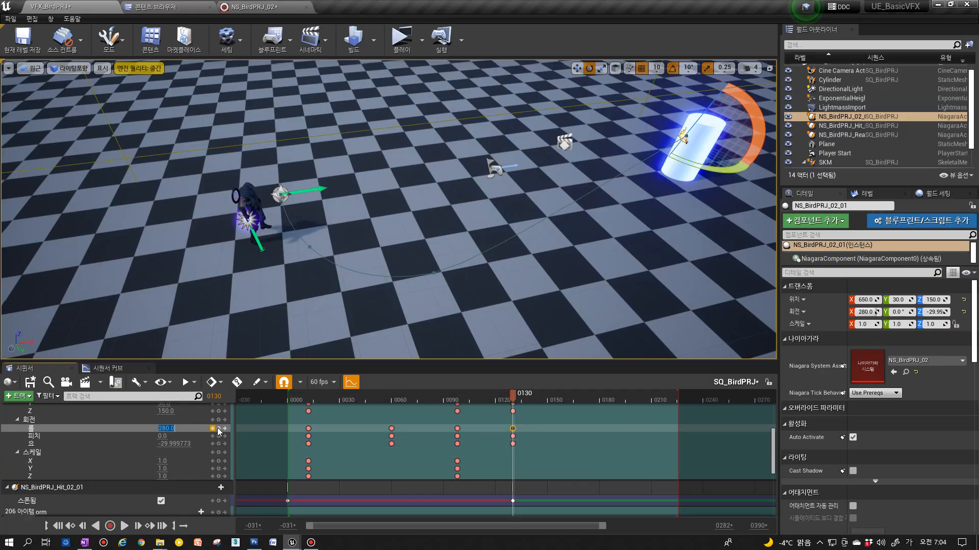
pyautogui.click(285, 398)
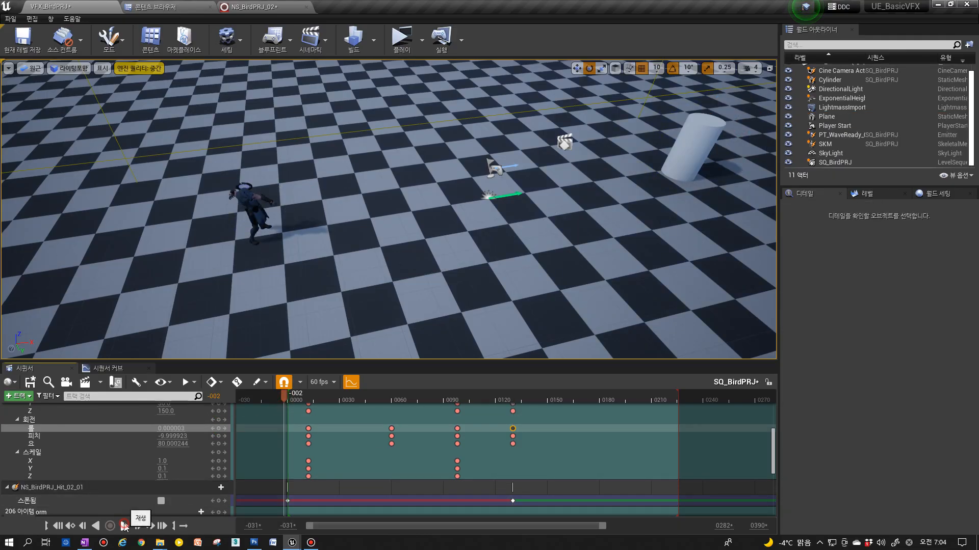
pyautogui.click(124, 526)
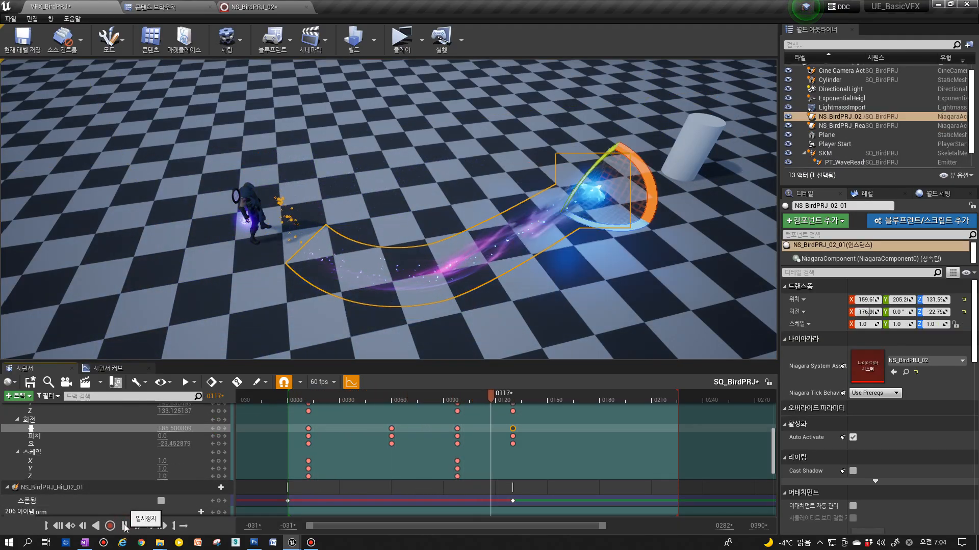
# Replay the level sequence from several viewing angles to check the projectile's roll up to the impact.
pyautogui.keyDown('alt'); pyautogui.moveTo(408, 312); pyautogui.dragTo(371, 306); pyautogui.keyUp('alt')
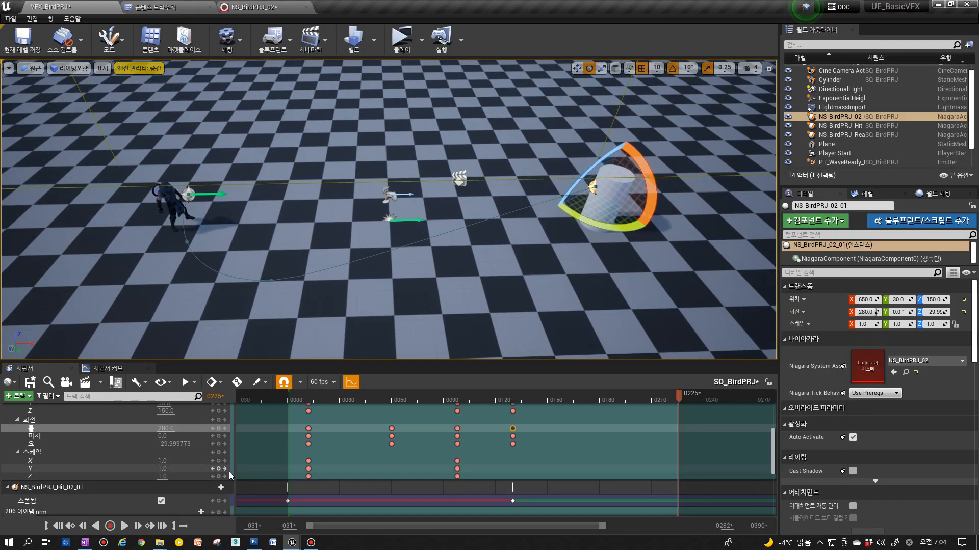
pyautogui.click(67, 526)
pyautogui.click(124, 526)
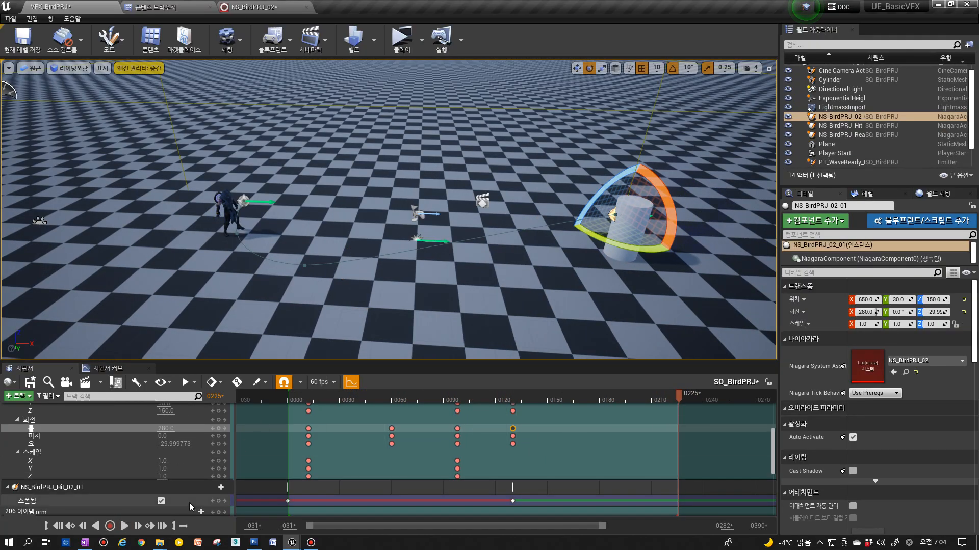
pyautogui.click(124, 526)
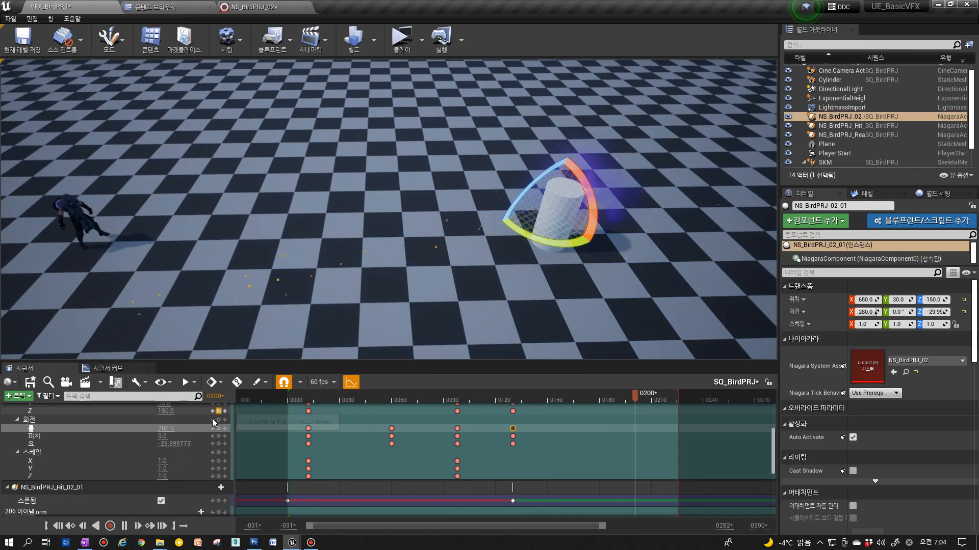
pyautogui.click(57, 526)
pyautogui.click(123, 526)
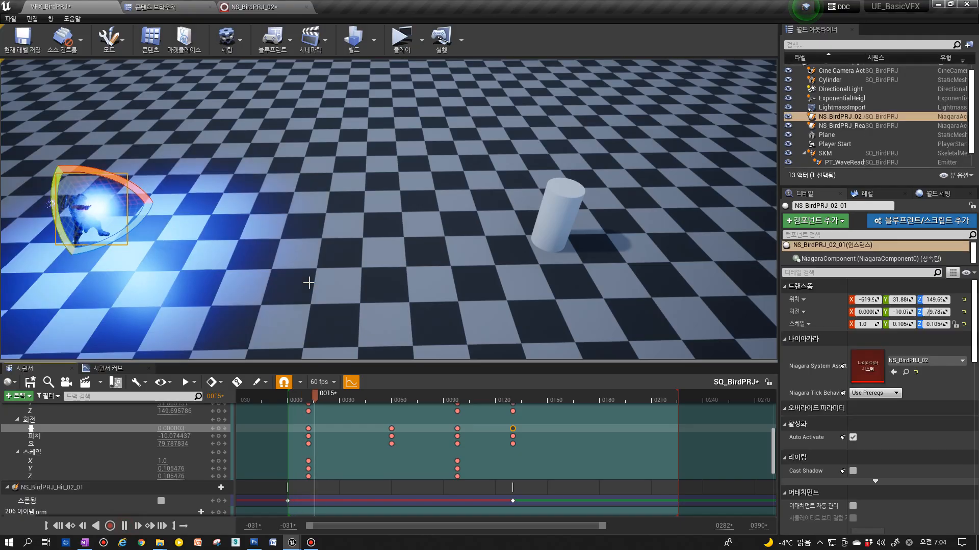
pyautogui.moveTo(330, 257)
pyautogui.keyDown('alt'); pyautogui.mouseDown()
pyautogui.moveTo(327, 300)
pyautogui.moveTo(330, 258)
pyautogui.mouseUp(); pyautogui.keyUp('alt')
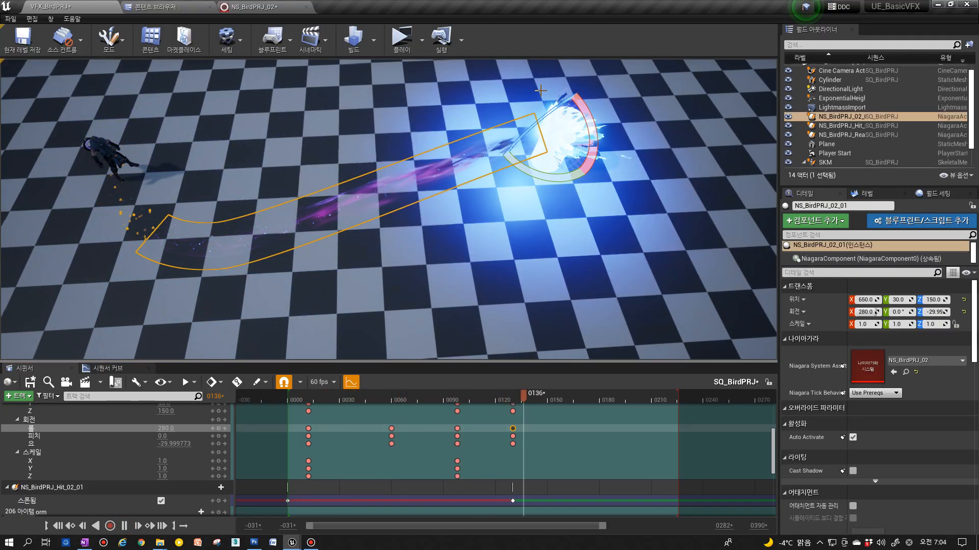
pyautogui.moveTo(330, 258); pyautogui.dragTo(335, 235, button='right')
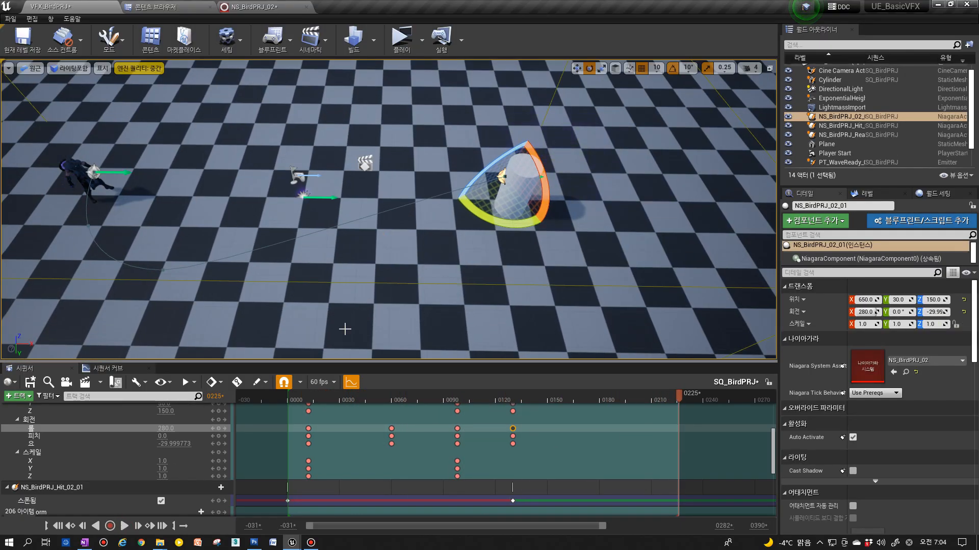
pyautogui.click(124, 526)
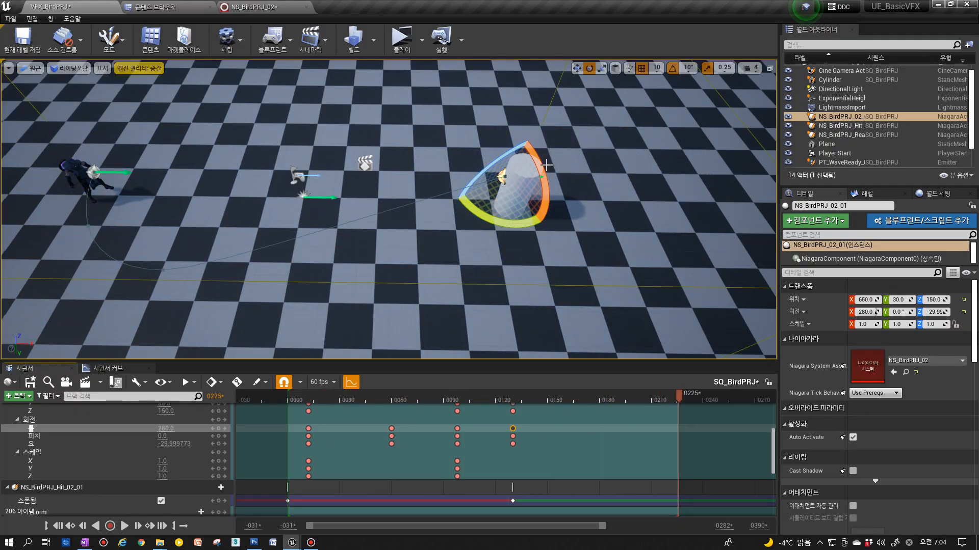
# Set the yaw rotation of NS_BirdPRJ_Hit_02_01 to -30° around its impact at frame 132.
pyautogui.scroll(-3, 153, 471)
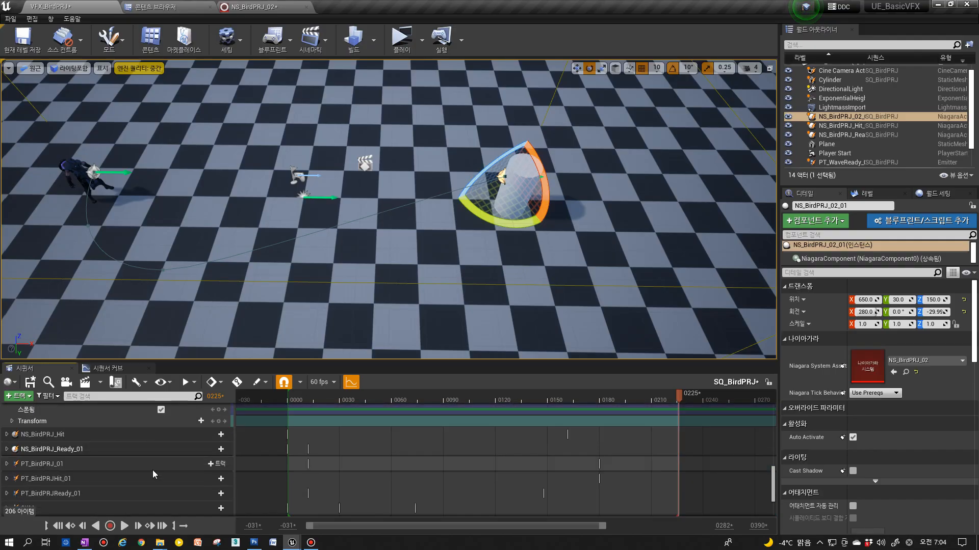
pyautogui.scroll(5, 77, 454)
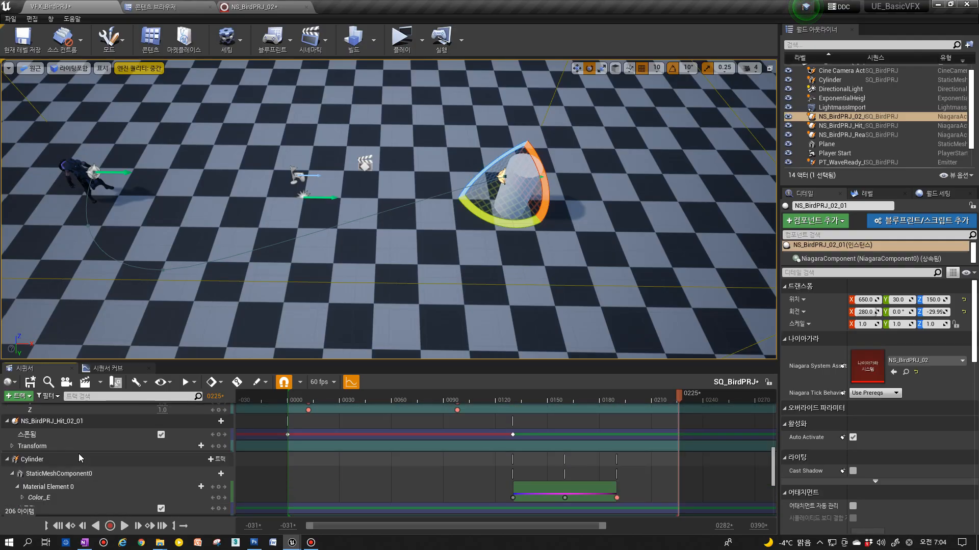
pyautogui.click(75, 425)
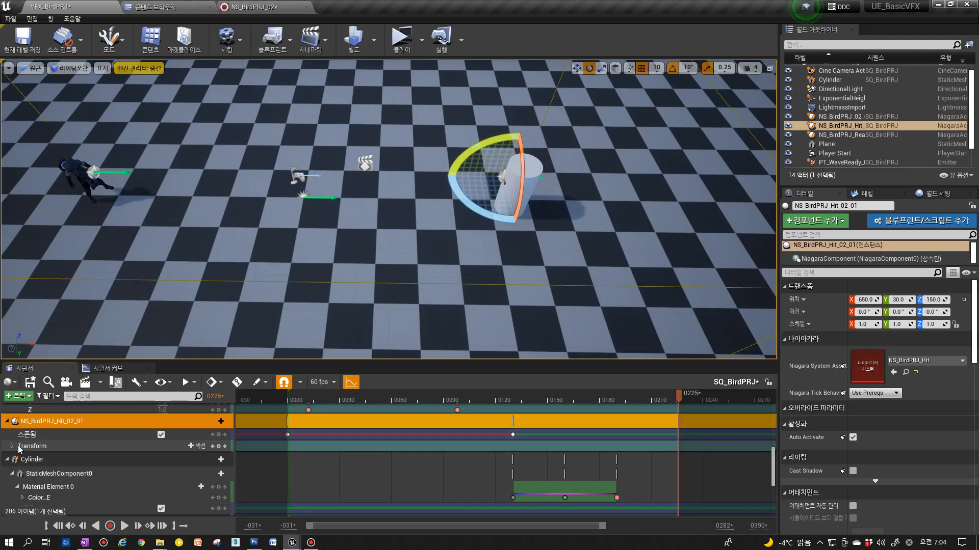
pyautogui.click(12, 446)
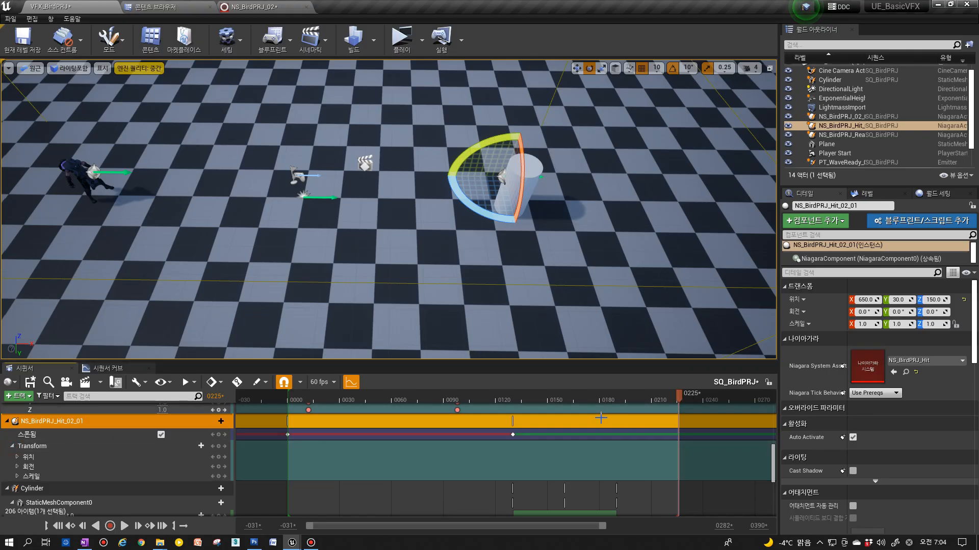
pyautogui.click(89, 467)
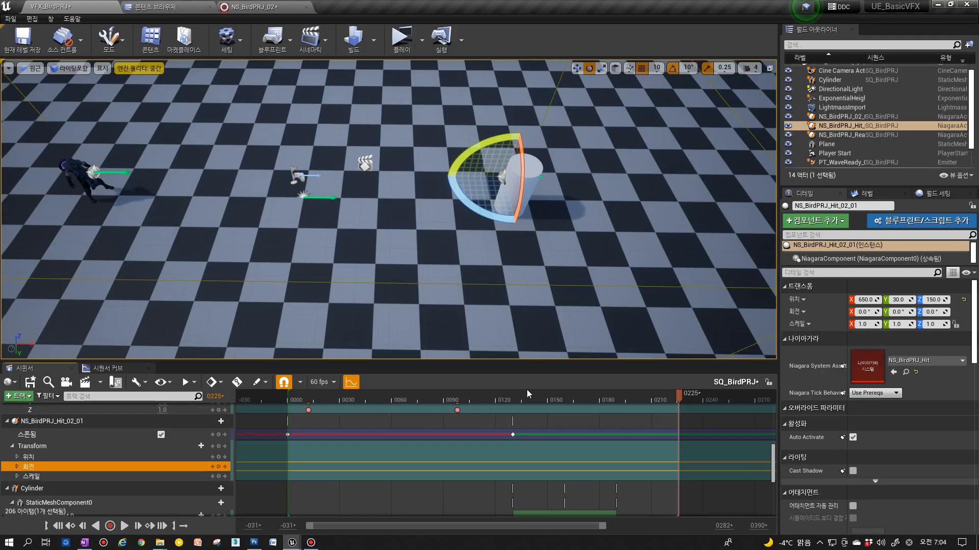
pyautogui.moveTo(413, 410); pyautogui.dragTo(517, 406)
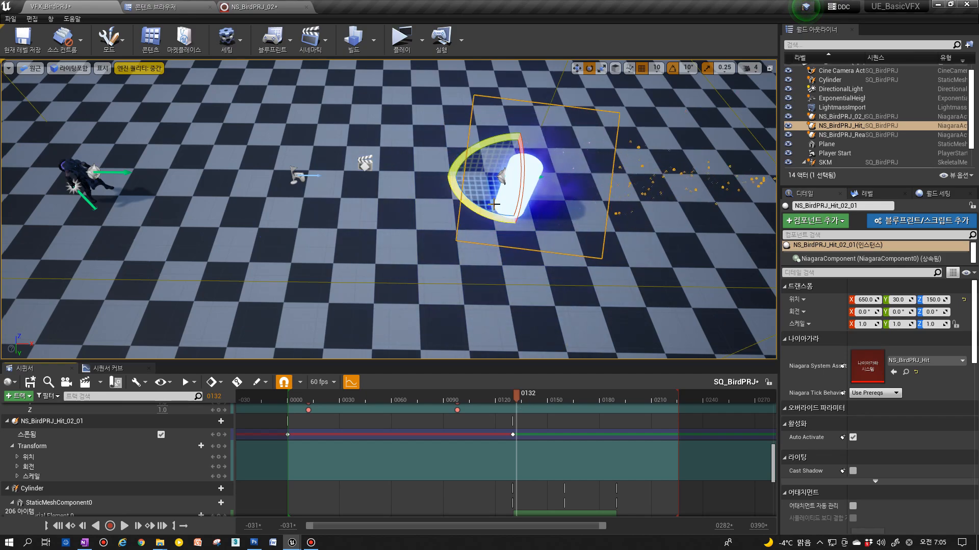
pyautogui.click(87, 423)
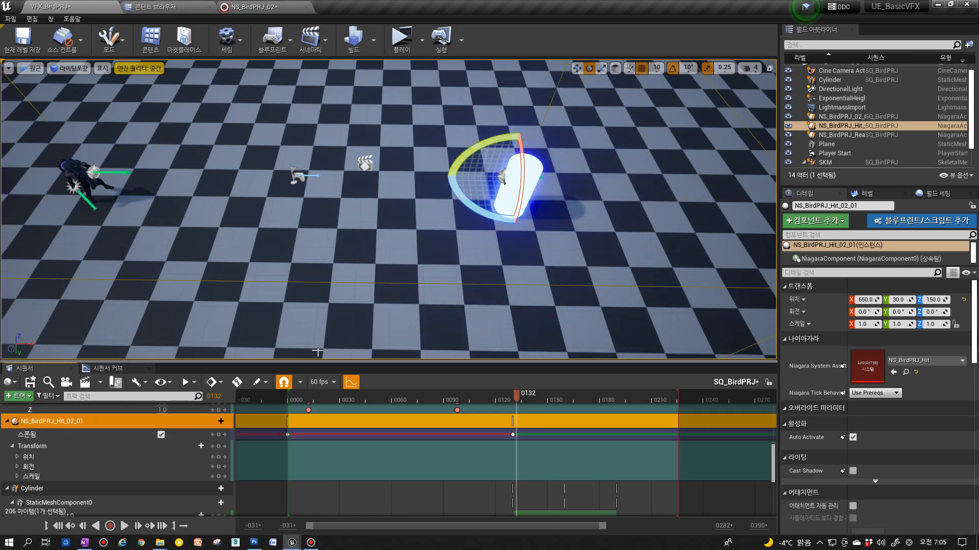
pyautogui.click(54, 457)
pyautogui.click(54, 466)
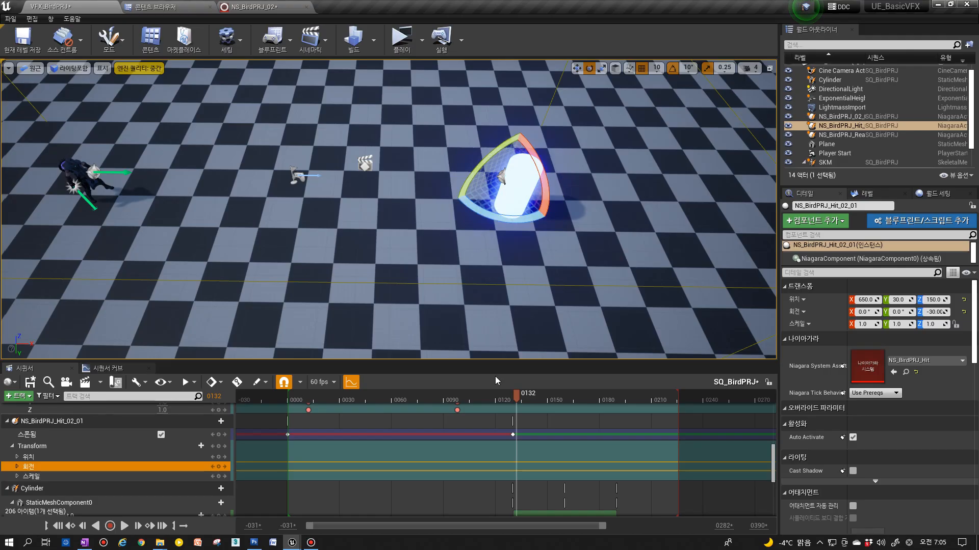
# Replay the sequence from a higher viewing angle to check the orientation of the hit effect at the cylinder.
pyautogui.moveTo(515, 397); pyautogui.dragTo(325, 400)
pyautogui.keyDown('alt'); pyautogui.moveTo(331, 285); pyautogui.dragTo(326, 311); pyautogui.keyUp('alt')
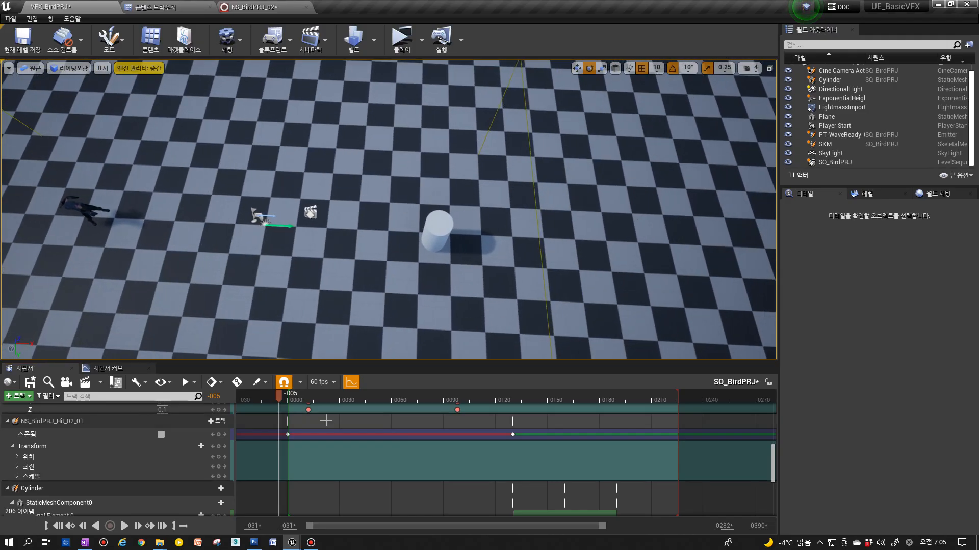
pyautogui.click(123, 527)
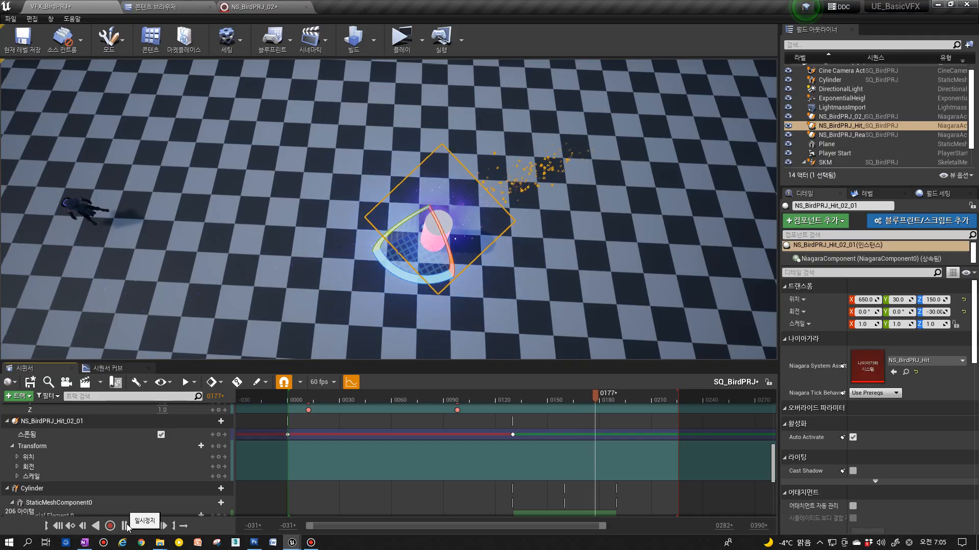
pyautogui.moveTo(300, 237)
pyautogui.mouseDown(button='right')
pyautogui.moveTo(315, 234)
pyautogui.moveTo(300, 237)
pyautogui.mouseUp(button='right')
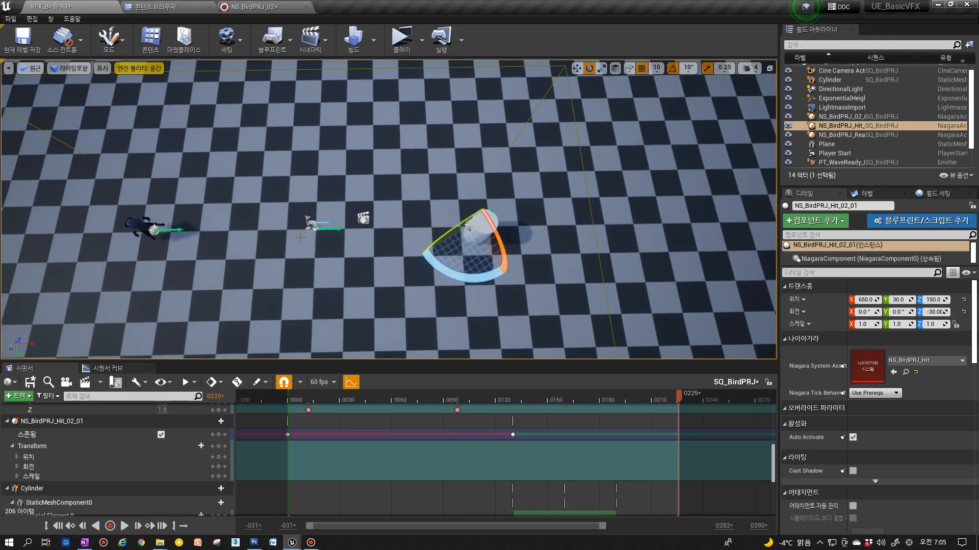
# Replay the level sequence from above and from a diagonal view of the cylinder to check the hit effect's spread direction.
pyautogui.click(270, 312)
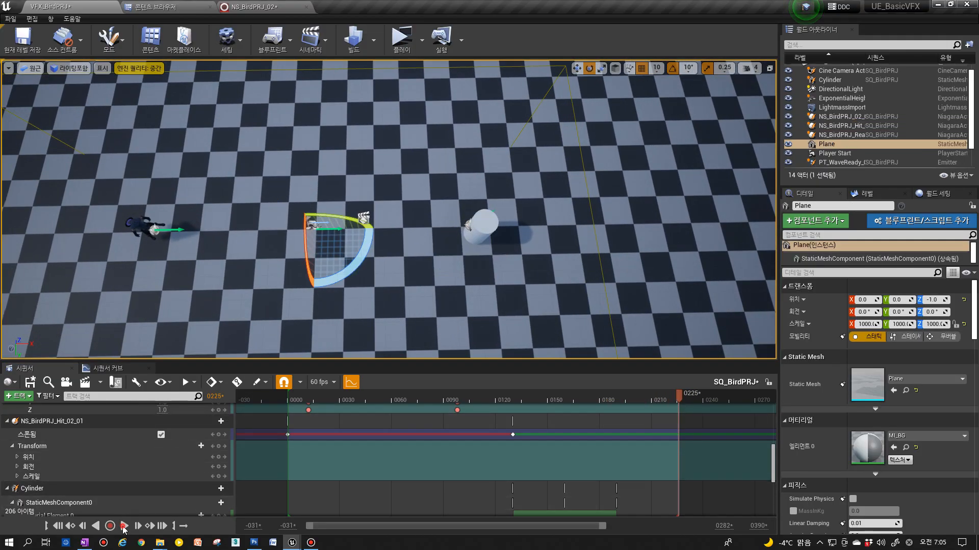
pyautogui.click(123, 527)
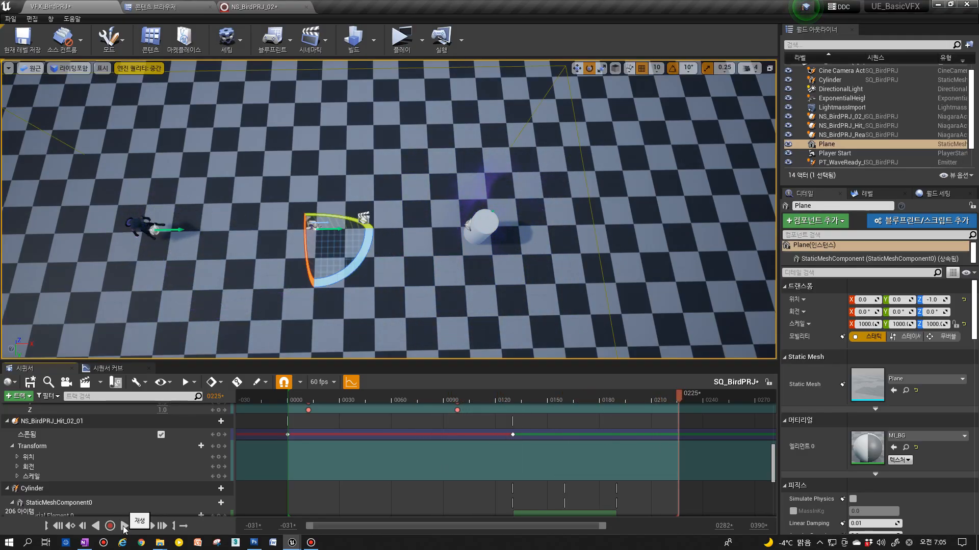
pyautogui.click(123, 527)
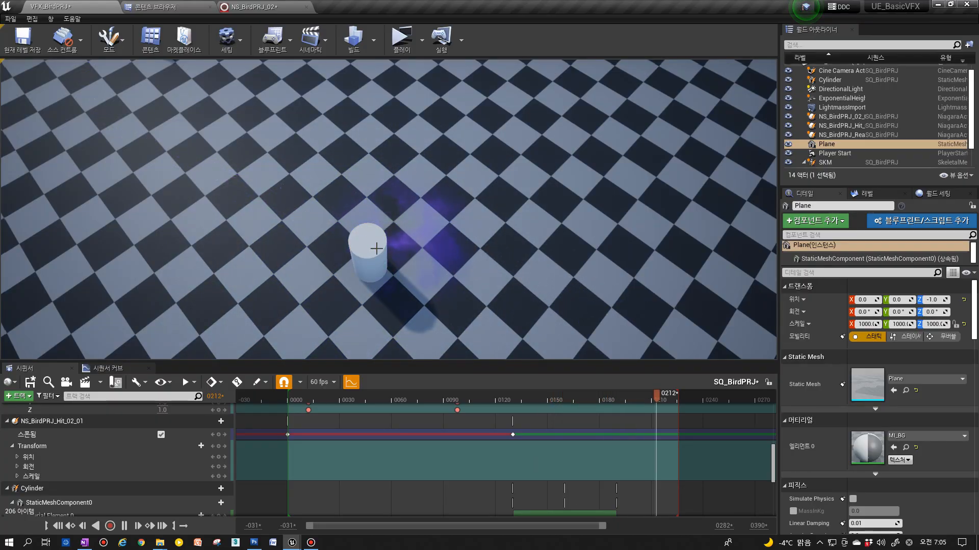
pyautogui.click(123, 526)
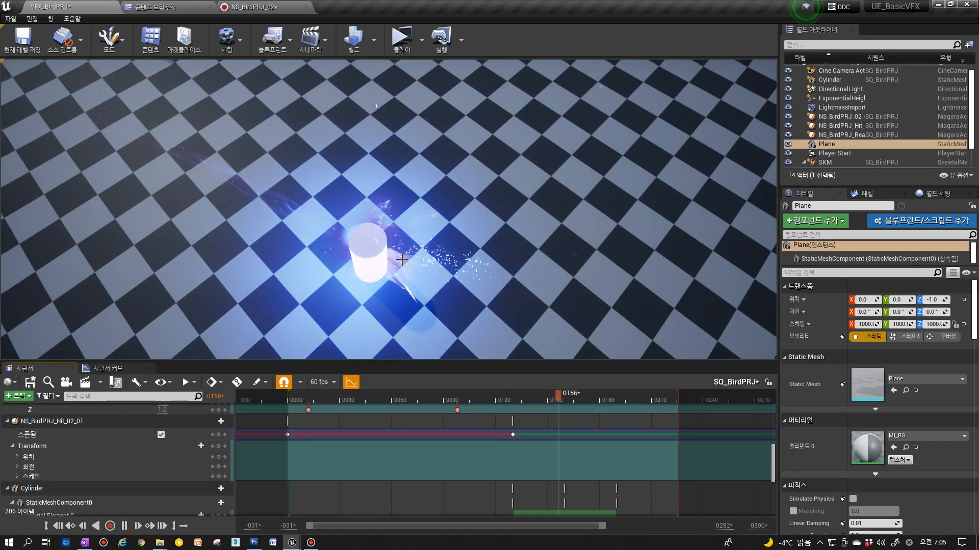
# Try a yaw rotation of -40° on NS_BirdPRJ_Hit_02_01 and play the sequence from the start.
pyautogui.click(72, 422)
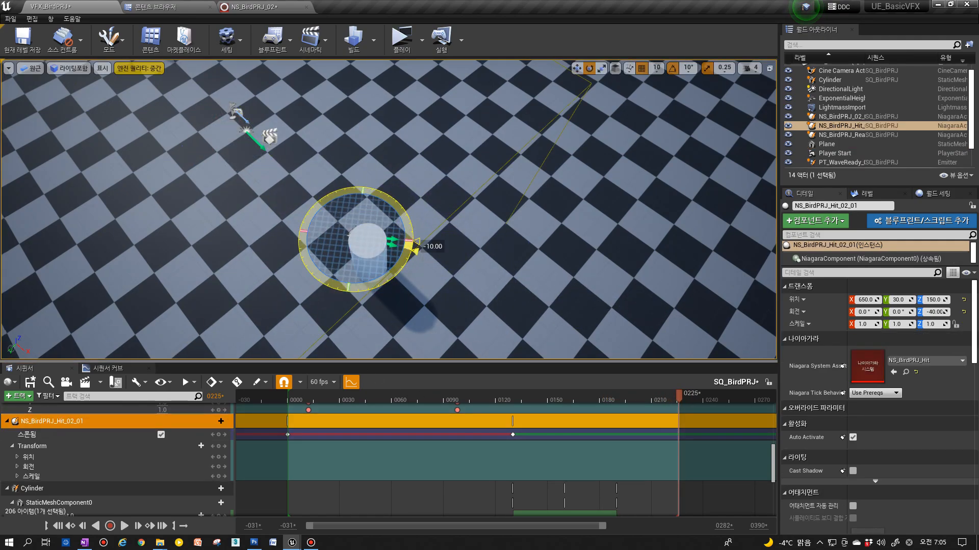
pyautogui.click(70, 527)
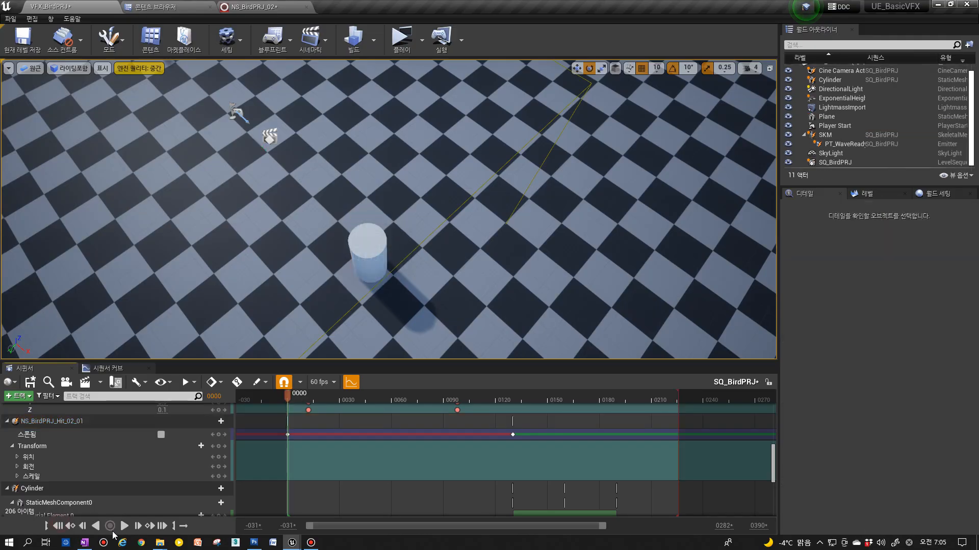
pyautogui.click(124, 526)
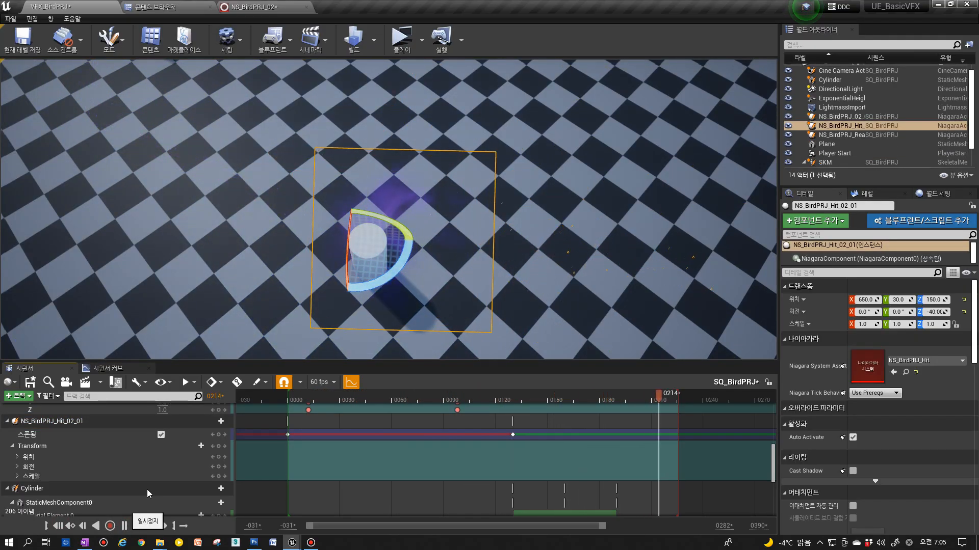
pyautogui.click(277, 328)
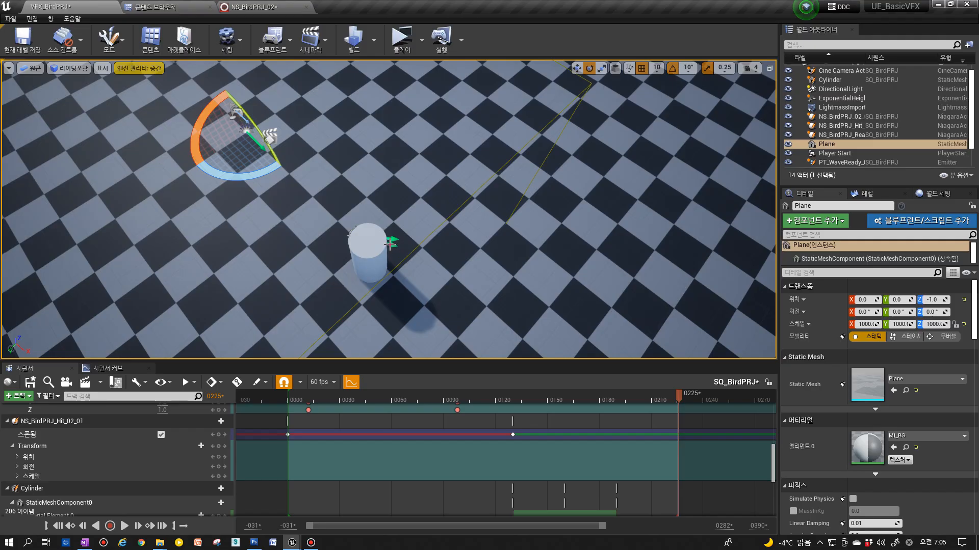
pyautogui.click(61, 422)
# Examine the transform keys of NS_BirdPRJ_02_01, particularly its rotation, at the impact at frame 132.
pyautogui.moveTo(223, 300); pyautogui.dragTo(257, 308, button='right')
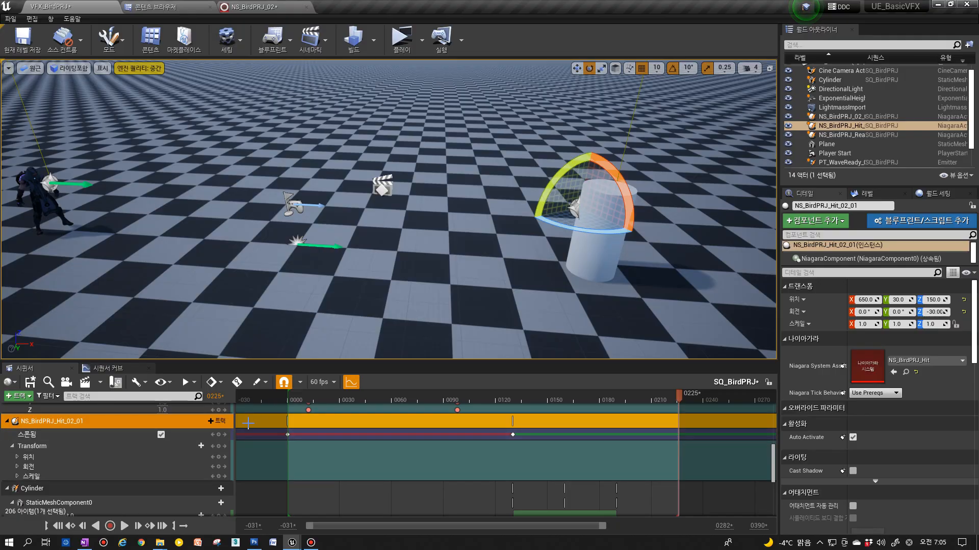
pyautogui.moveTo(269, 403); pyautogui.dragTo(470, 394)
pyautogui.moveTo(295, 174); pyautogui.dragTo(274, 198, button='right')
pyautogui.click(60, 107)
pyautogui.moveTo(364, 151); pyautogui.dragTo(400, 122, button='right')
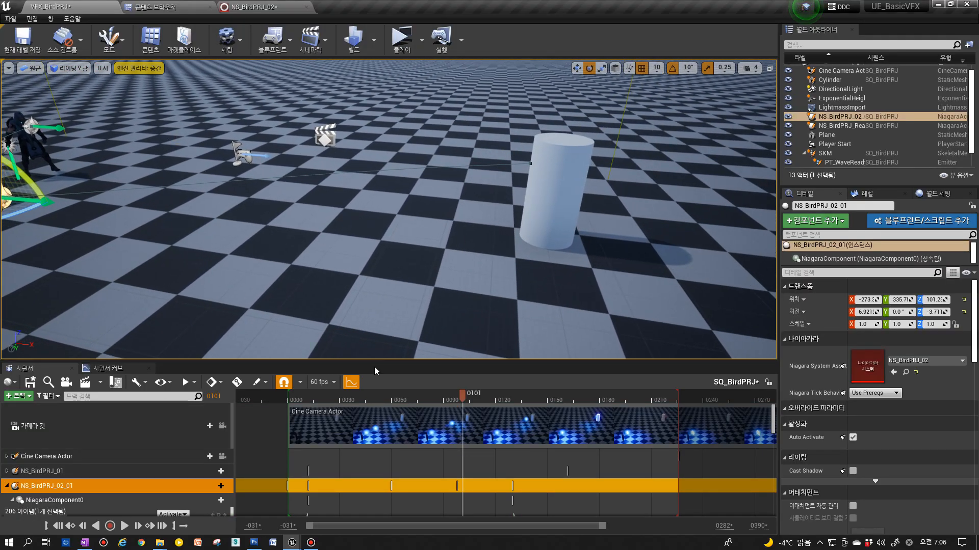
pyautogui.moveTo(455, 399); pyautogui.dragTo(516, 396)
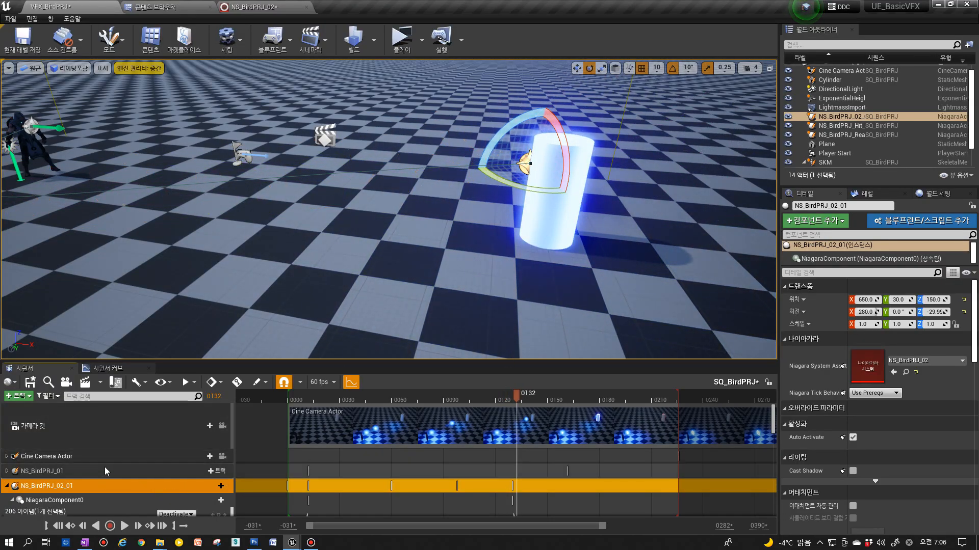
pyautogui.scroll(-5, 90, 464)
pyautogui.scroll(-1, 79, 464)
pyautogui.click(78, 453)
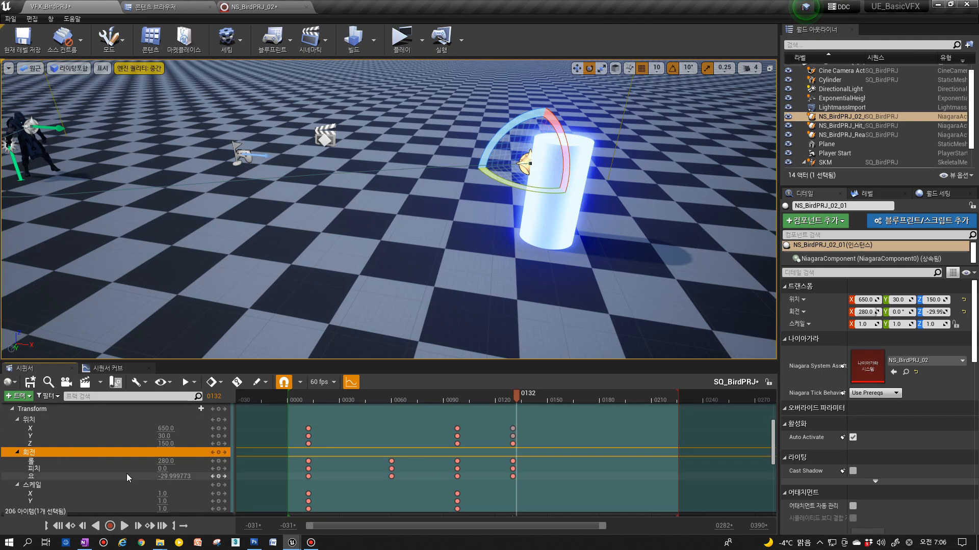
# Collapse the transform channels of NS_BirdPRJ_02_01 and set the pitch rotation of NS_BirdPRJ_Hit_02_01 to 10° at frame 132.
pyautogui.scroll(4, 90, 466)
pyautogui.click(75, 425)
pyautogui.scroll(-4, 76, 437)
pyautogui.scroll(3, 75, 444)
pyautogui.click(13, 420)
pyautogui.scroll(-8, 37, 449)
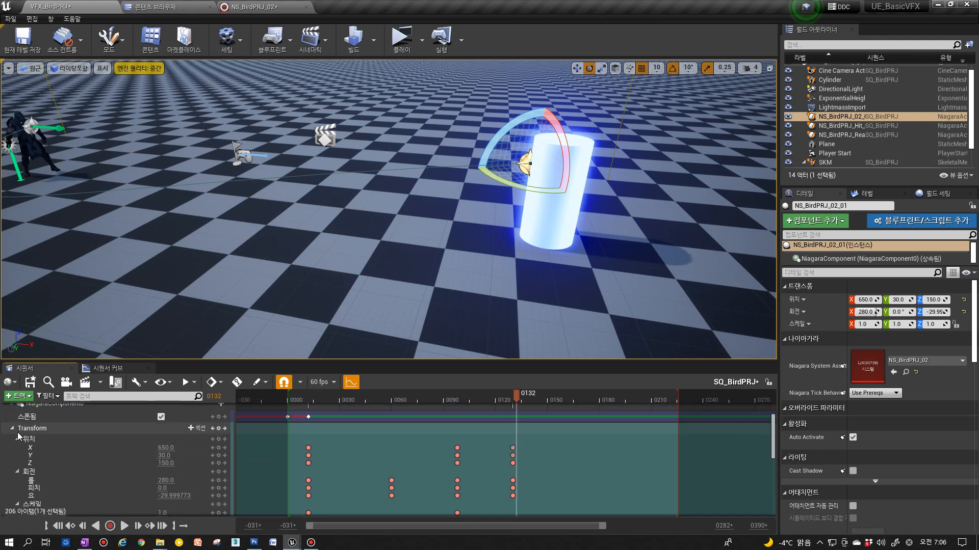
pyautogui.click(18, 445)
pyautogui.click(18, 445)
pyautogui.click(17, 455)
pyautogui.click(31, 455)
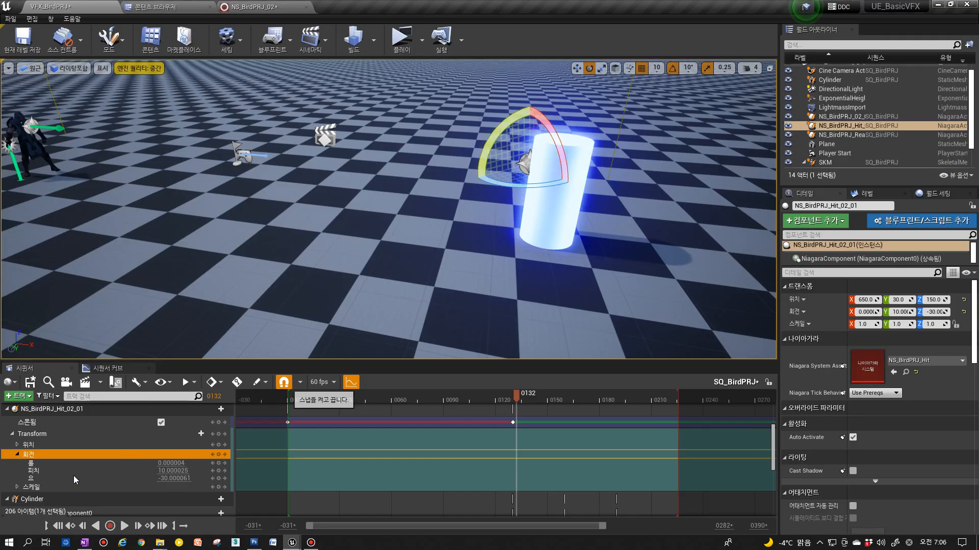
# Play the sequence from the start several times to check the tilt of the hit effect at the cylinder.
pyautogui.click(61, 527)
pyautogui.click(124, 526)
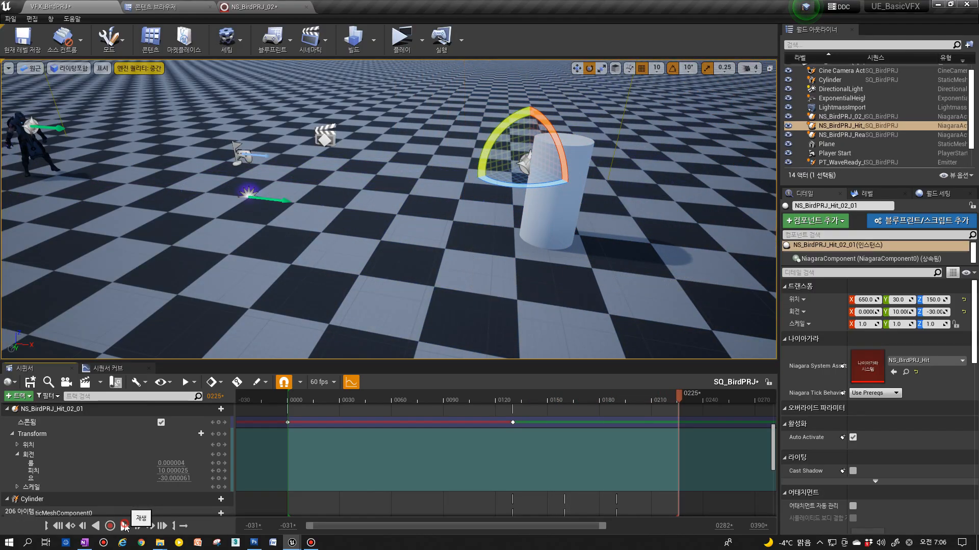
pyautogui.click(124, 526)
pyautogui.click(124, 526)
# Set the pitch rotation of NS_BirdPRJ_Hit_02_01 to 5° and replay the sequence from the beginning.
pyautogui.scroll(-2, 58, 463)
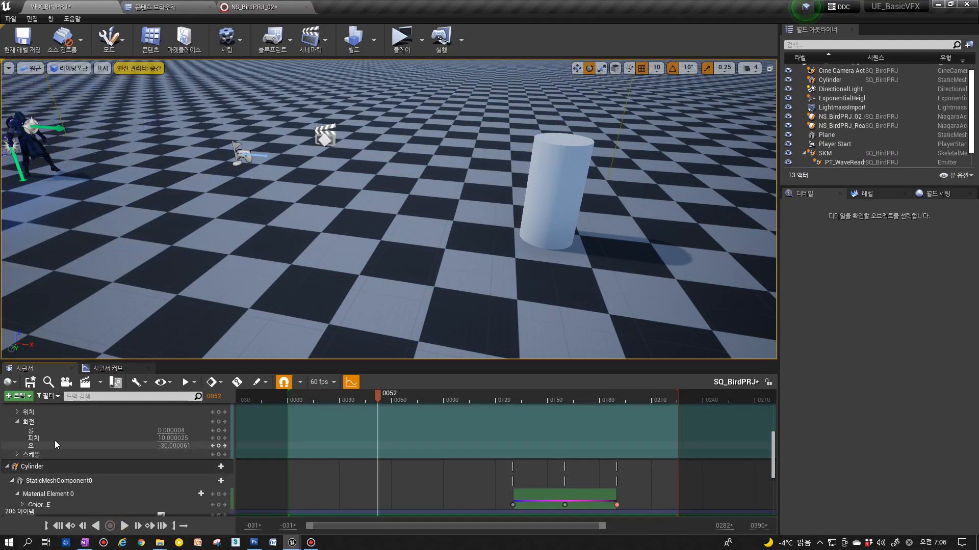
pyautogui.scroll(1, 56, 445)
pyautogui.click(67, 454)
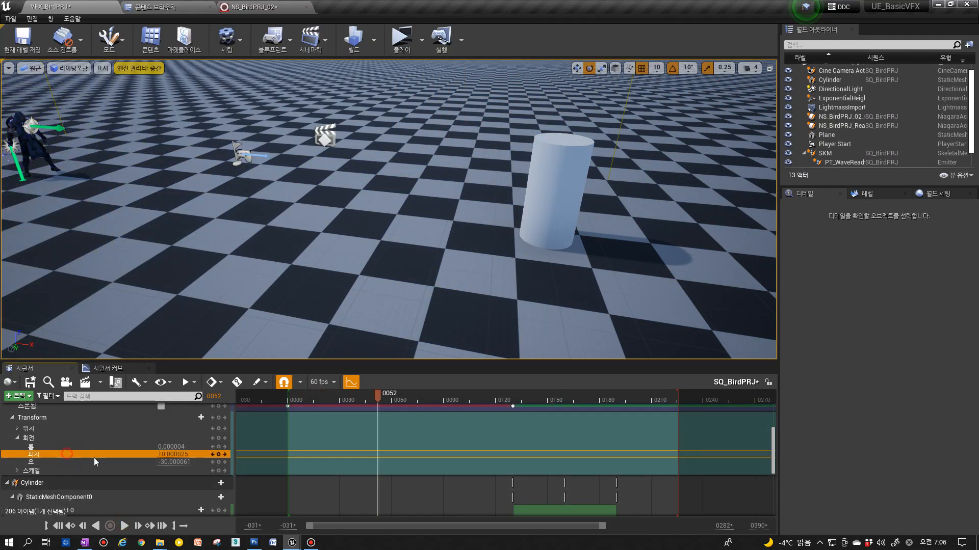
pyautogui.click(124, 526)
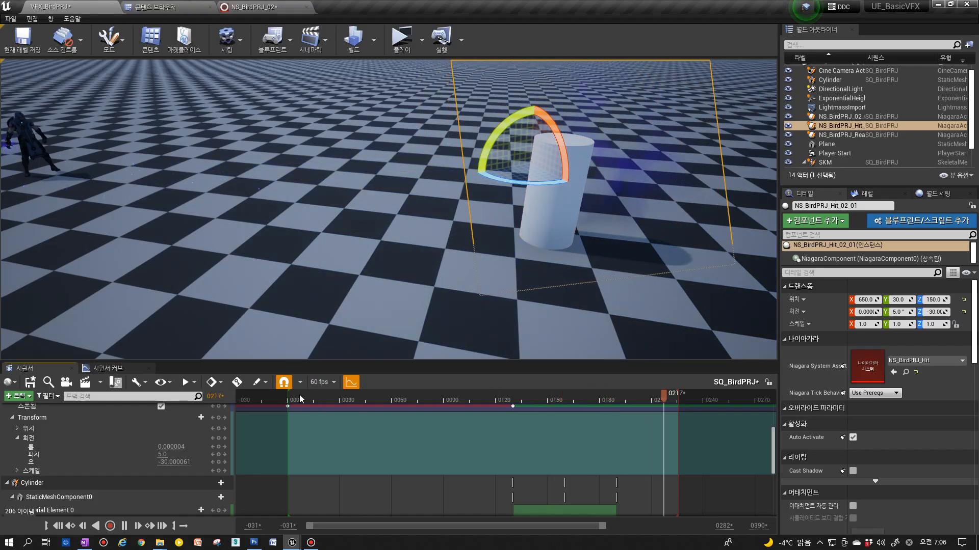
pyautogui.click(283, 402)
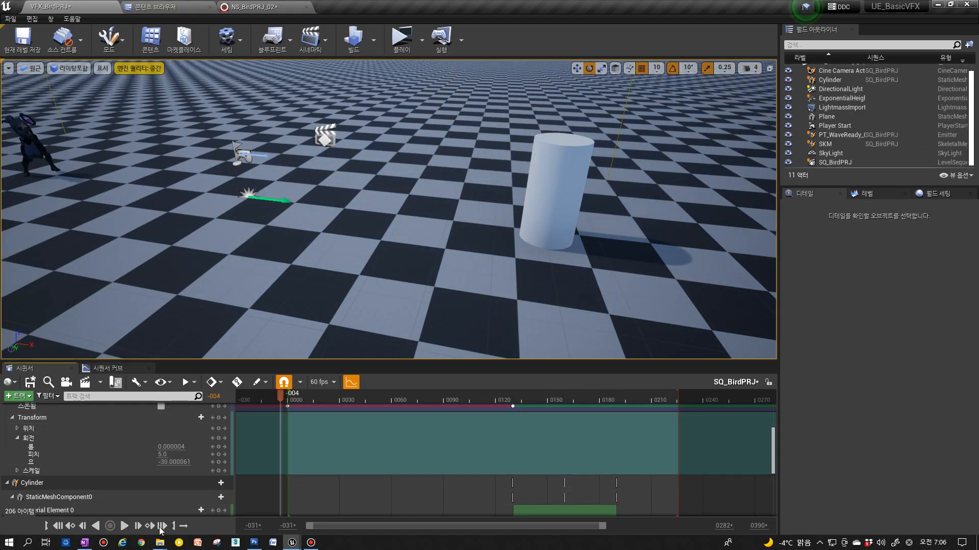
pyautogui.click(126, 526)
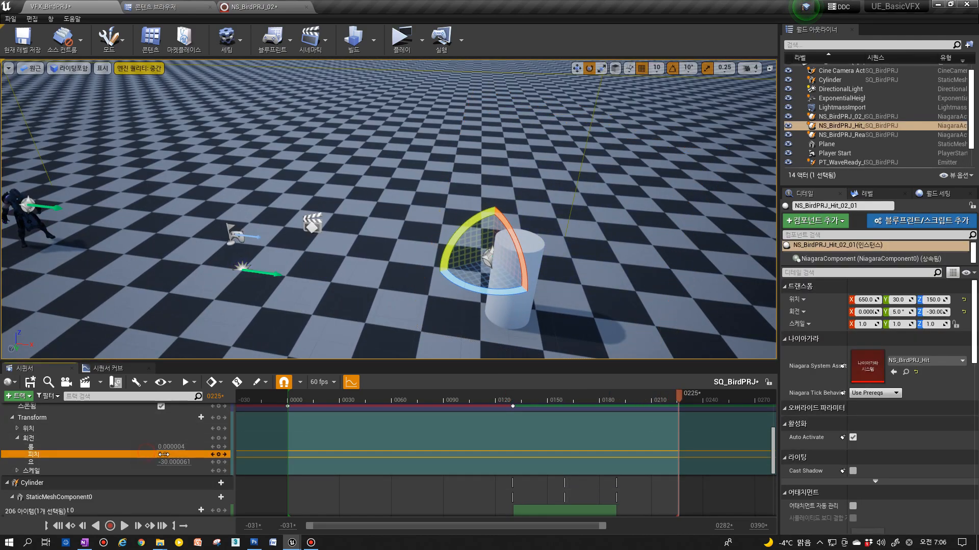
# Scrub through the impact around frame 127, then replay the whole sequence to check the projectile and hit effect together.
pyautogui.scroll(3, 683, 458)
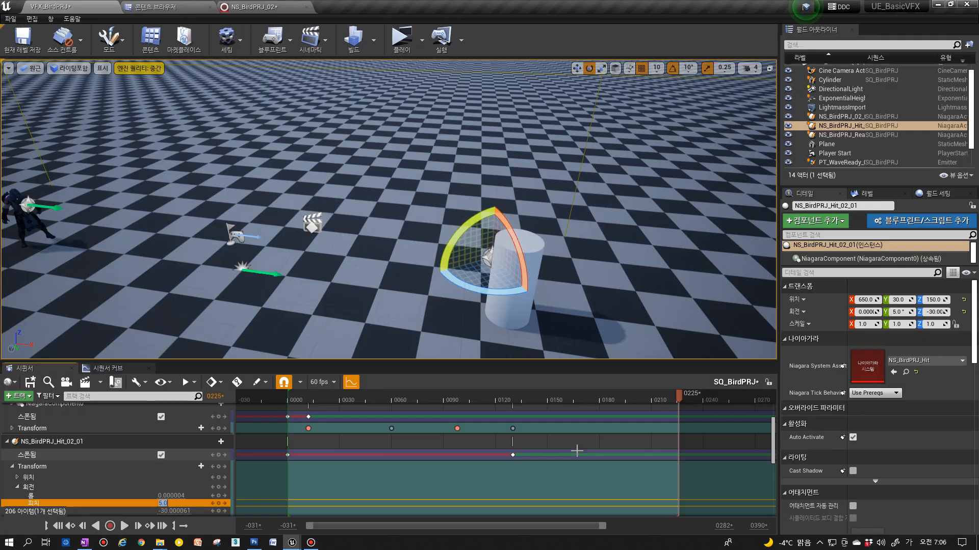
pyautogui.scroll(-1, 565, 446)
pyautogui.click(507, 400)
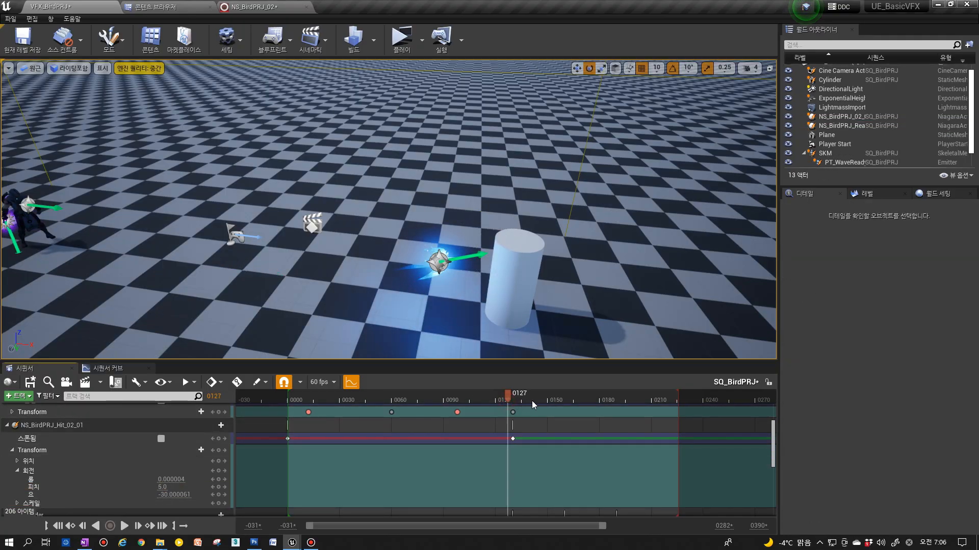
pyautogui.moveTo(511, 400); pyautogui.dragTo(525, 400)
pyautogui.moveTo(537, 400); pyautogui.dragTo(274, 408)
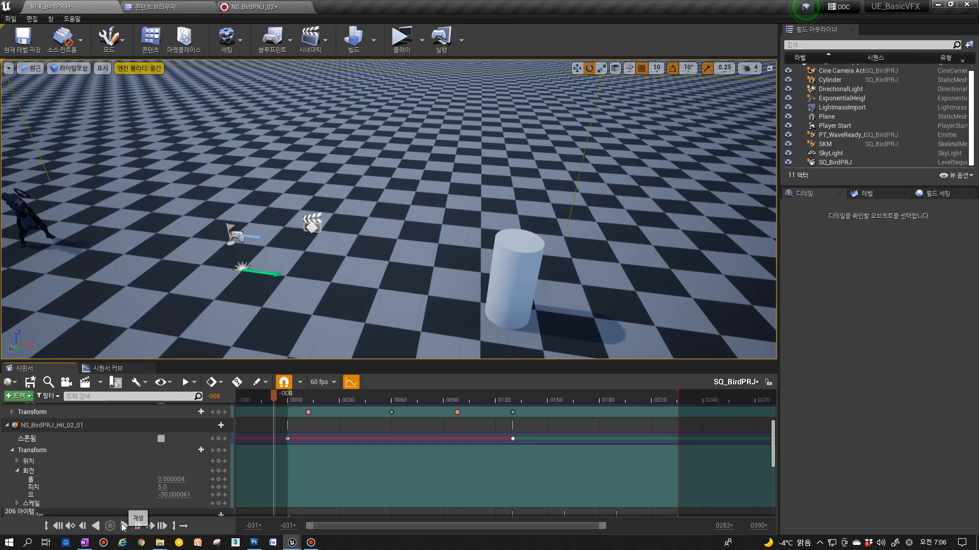
pyautogui.click(124, 526)
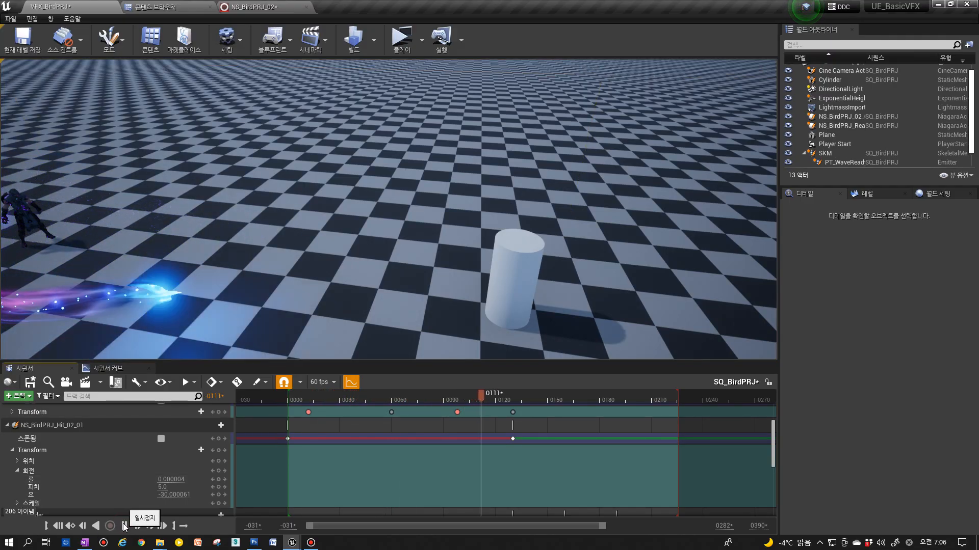
pyautogui.press('a')
pyautogui.moveTo(312, 296); pyautogui.dragTo(293, 298, button='right')
pyautogui.press('s')
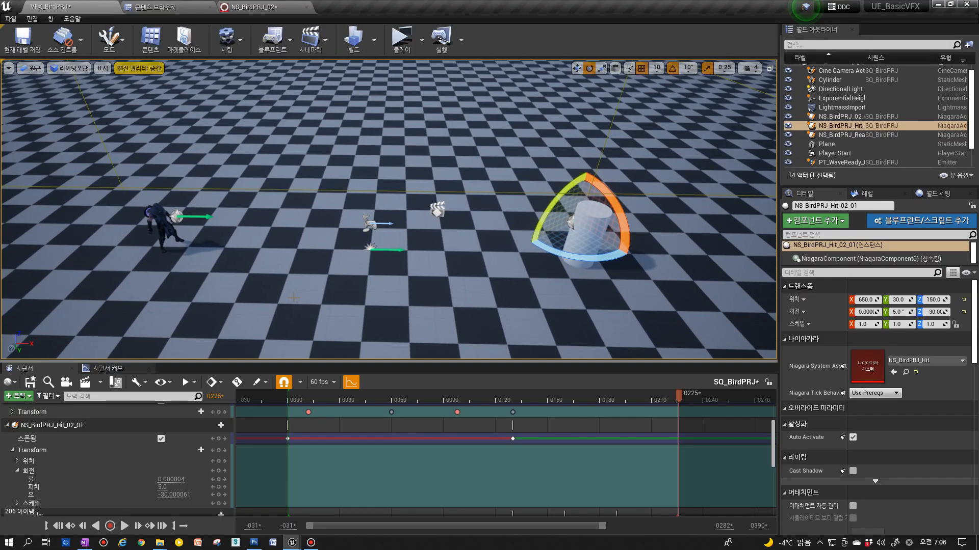
# Delete the unneeded PT_WaveReady_01 emitter from the scene and replay the sequence from frame 0.
pyautogui.click(367, 247)
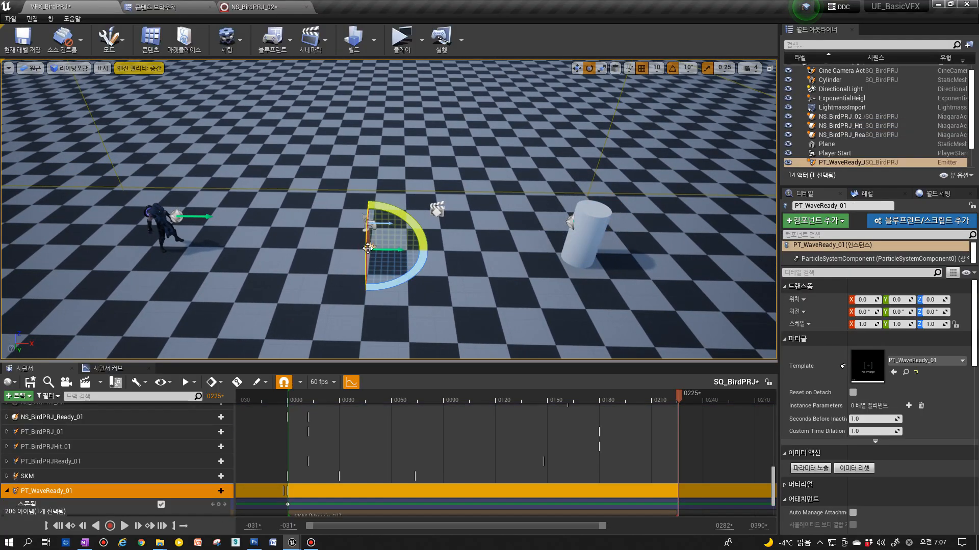
pyautogui.press('Delete')
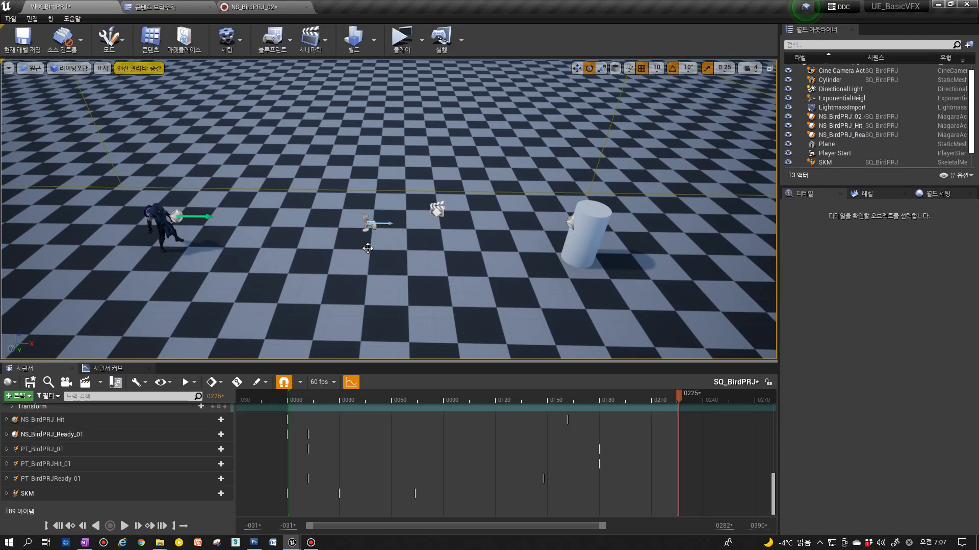
pyautogui.click(59, 526)
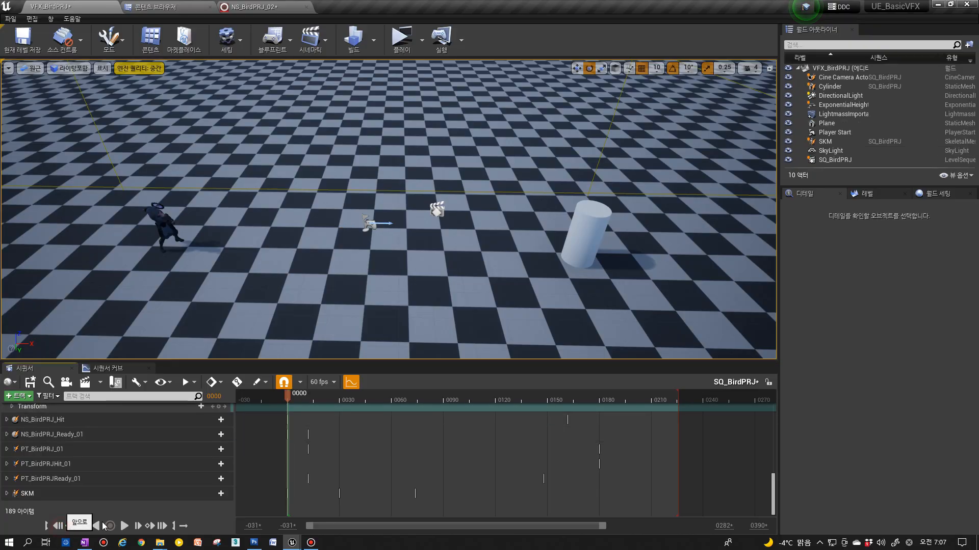
pyautogui.click(126, 526)
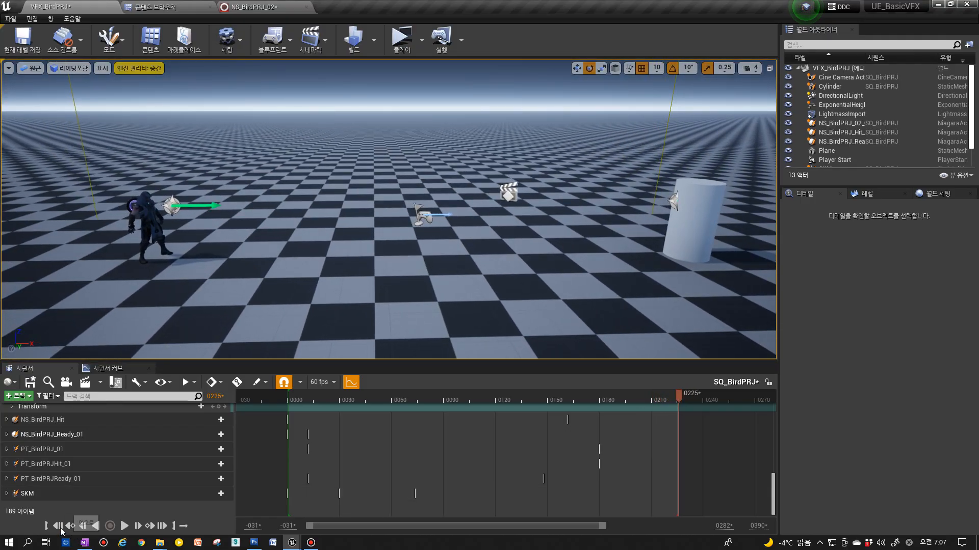
pyautogui.click(59, 529)
pyautogui.click(125, 526)
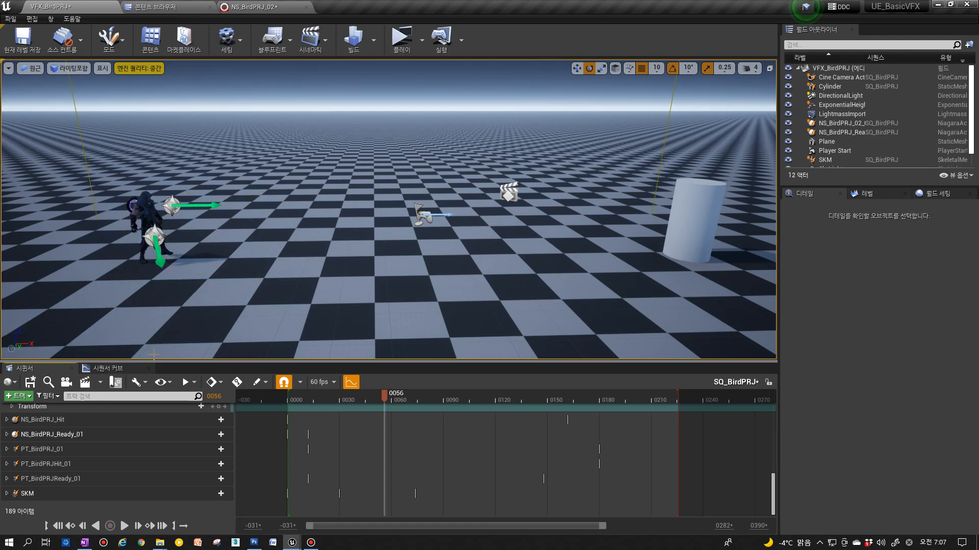
# Locate the NS_BirdPRJ_Ready_01 system in the Particle folder, duplicate it as NS_BirdPRJ_Ready_02 and open the copy for editing.
pyautogui.click(79, 436)
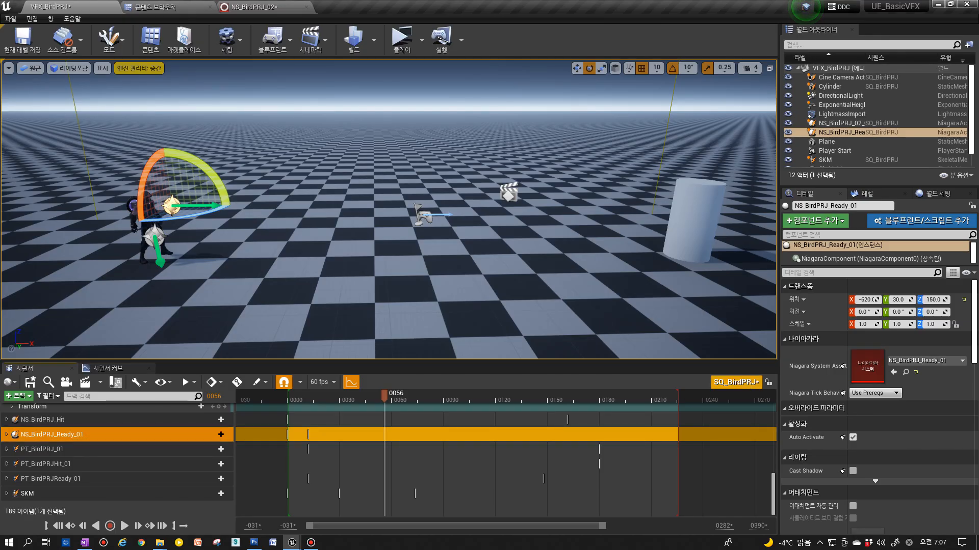
pyautogui.click(6, 434)
pyautogui.click(905, 373)
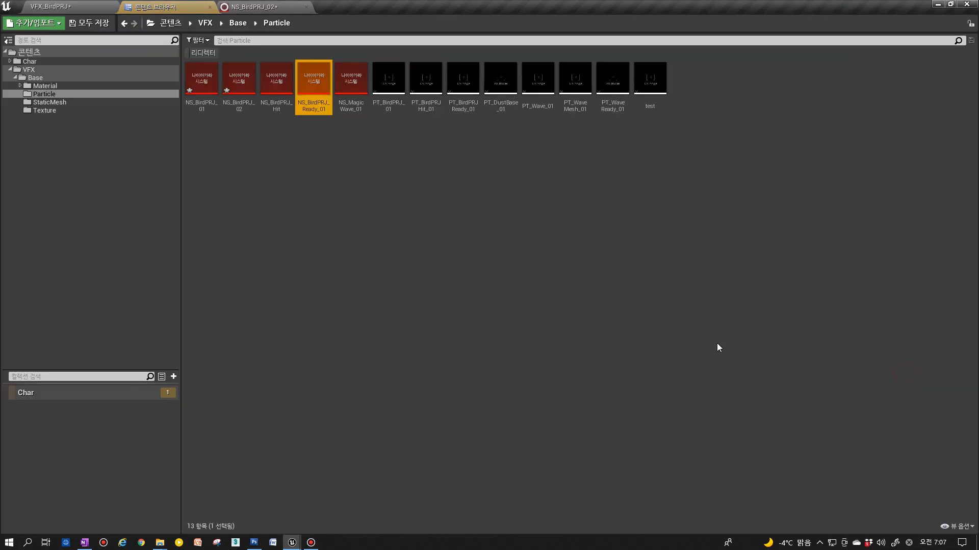
pyautogui.rightClick(315, 110)
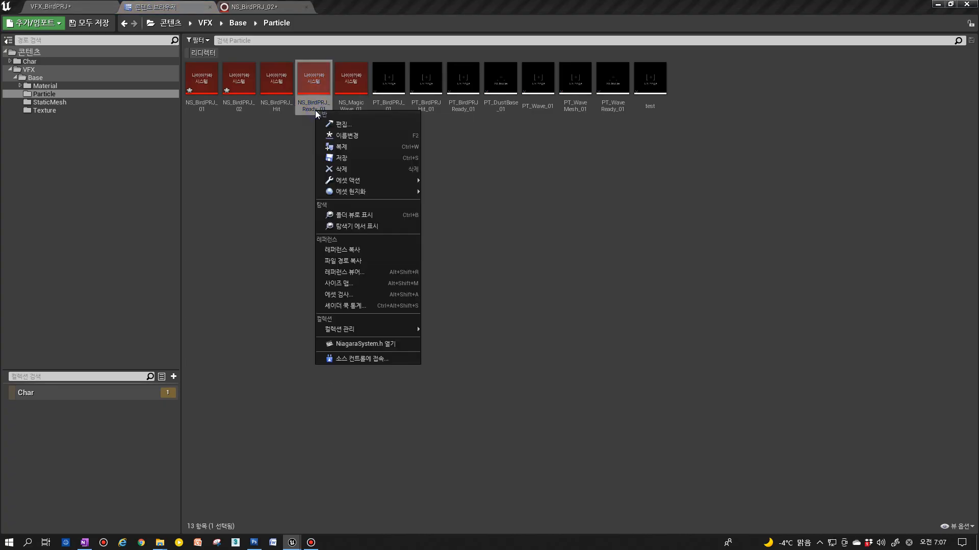
pyautogui.click(351, 148)
pyautogui.doubleClick(353, 96)
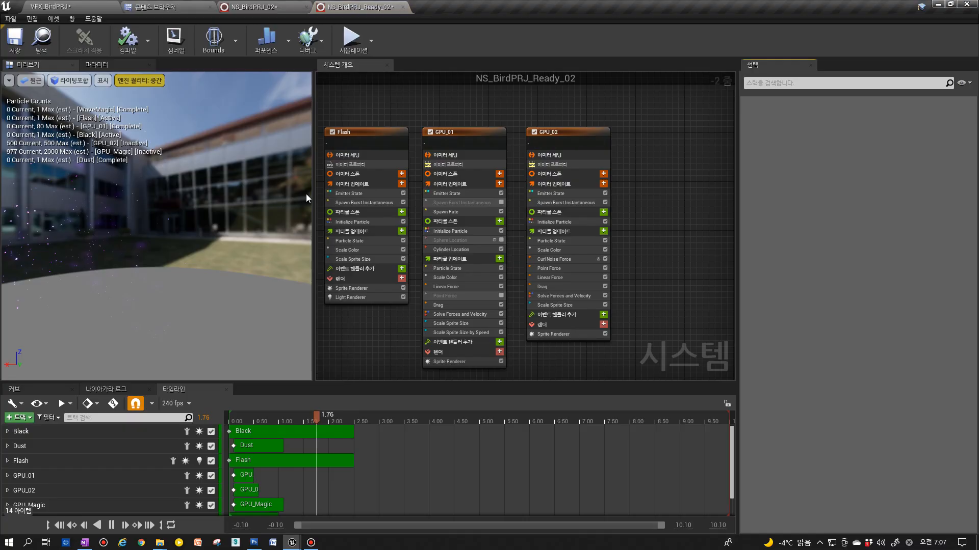
pyautogui.scroll(-4, 443, 312)
pyautogui.moveTo(416, 323); pyautogui.dragTo(477, 363, button='right')
pyautogui.scroll(3, 442, 321)
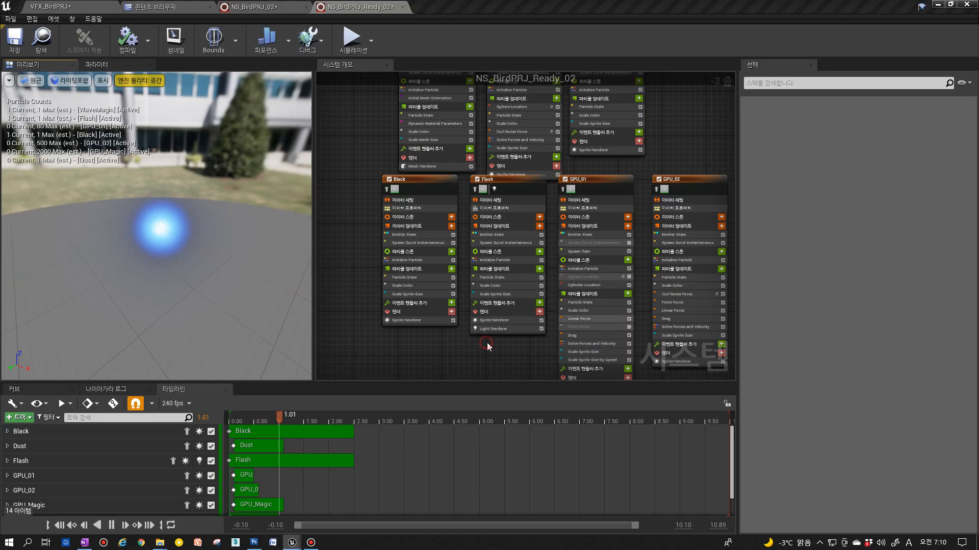
# Disable the GPU_01 and GPU_02 emitters in the NS_BirdPRJ_Ready_02 system.
pyautogui.scroll(-2, 484, 345)
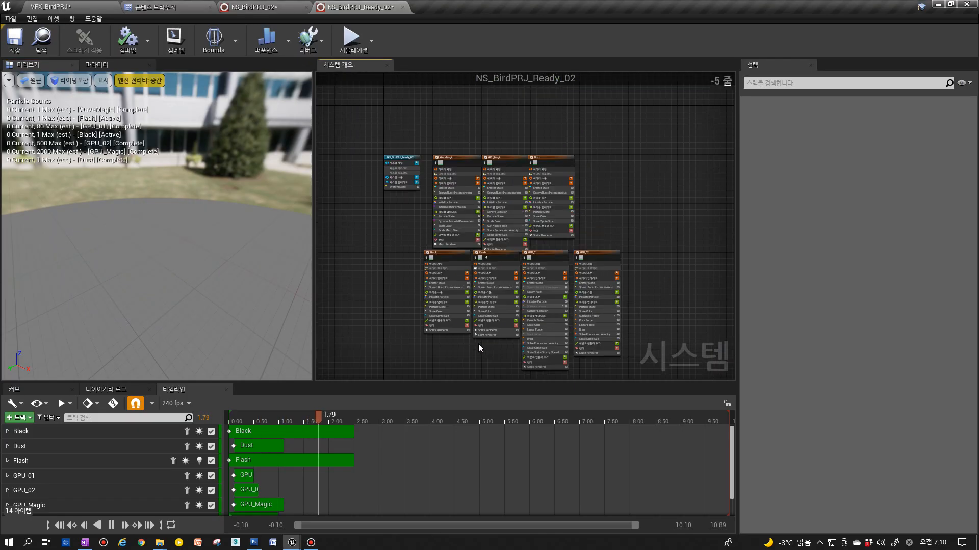
pyautogui.scroll(2, 497, 340)
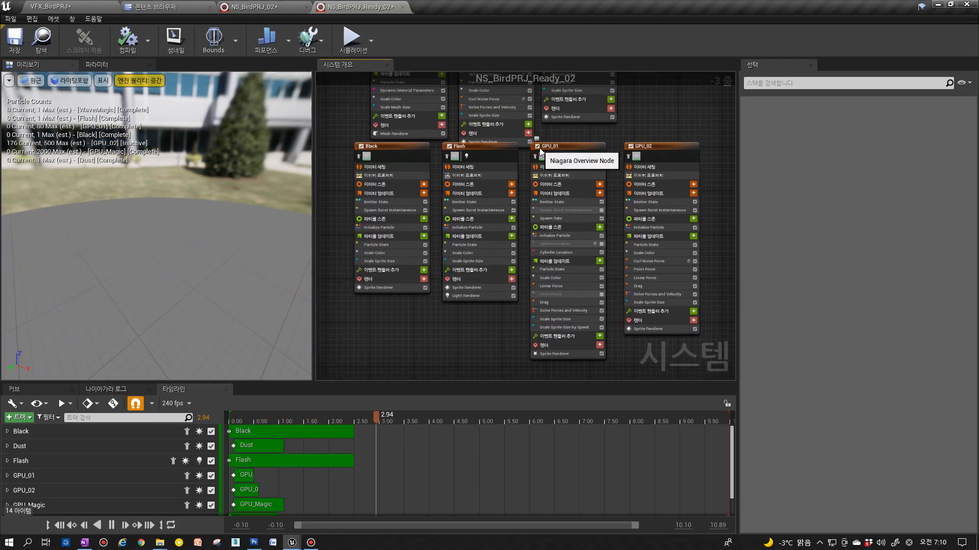
pyautogui.click(631, 146)
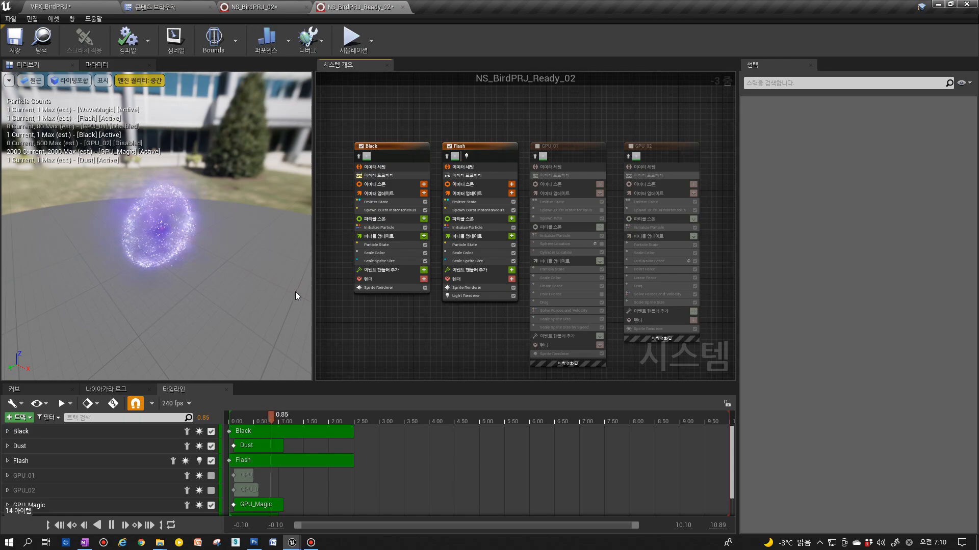
pyautogui.moveTo(362, 291); pyautogui.dragTo(371, 348, button='right')
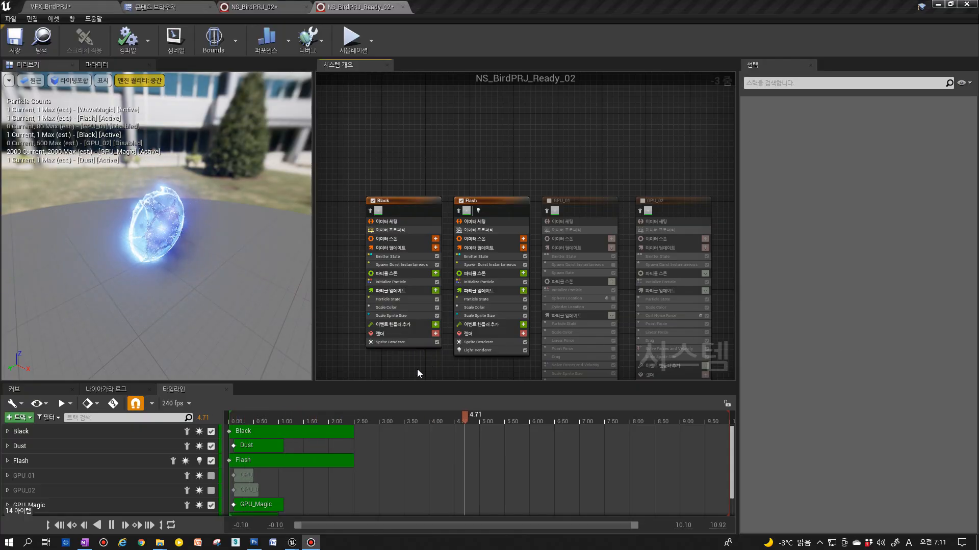
# Isolate the WaveMagic emitter so that only its mesh wave plays in the preview.
pyautogui.scroll(-2, 421, 371)
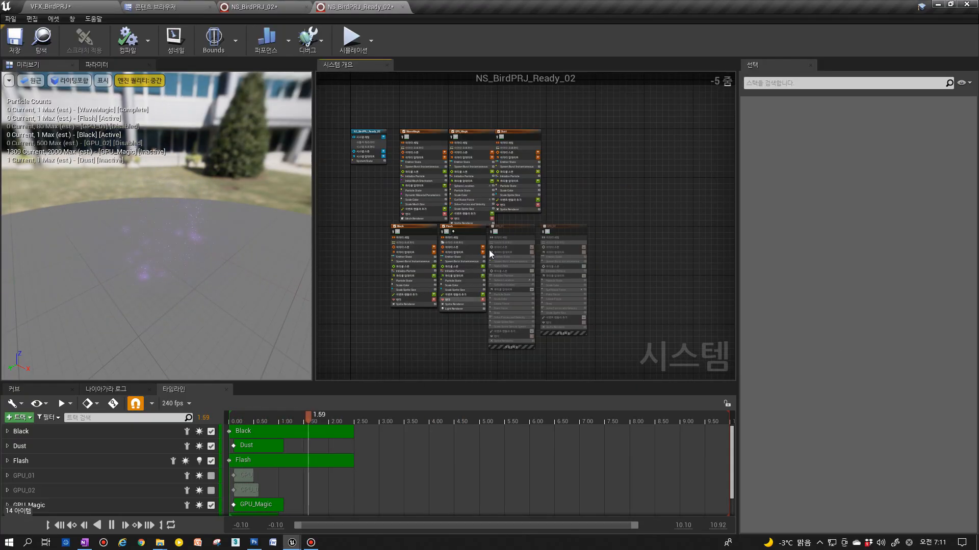
pyautogui.scroll(4, 421, 203)
pyautogui.rightClick(379, 179)
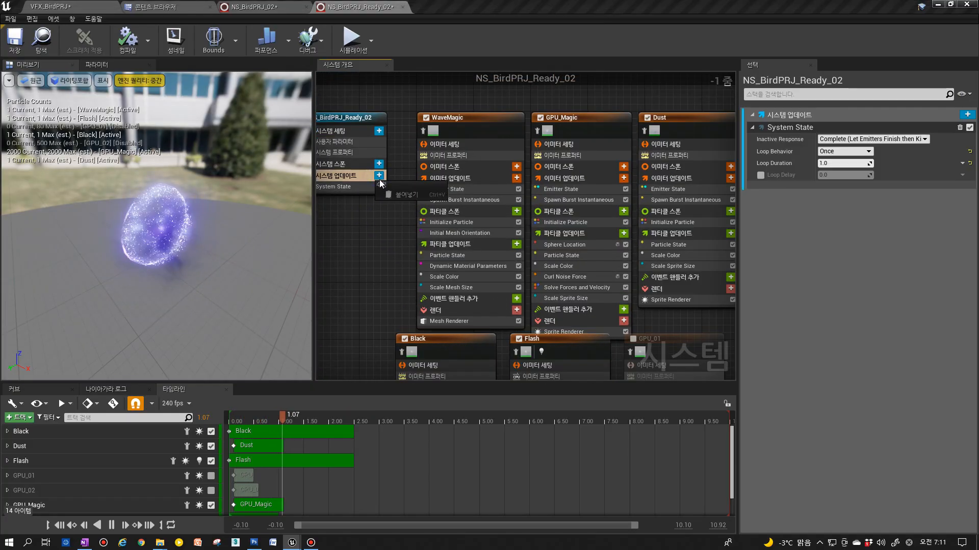
pyautogui.click(409, 132)
pyautogui.click(424, 131)
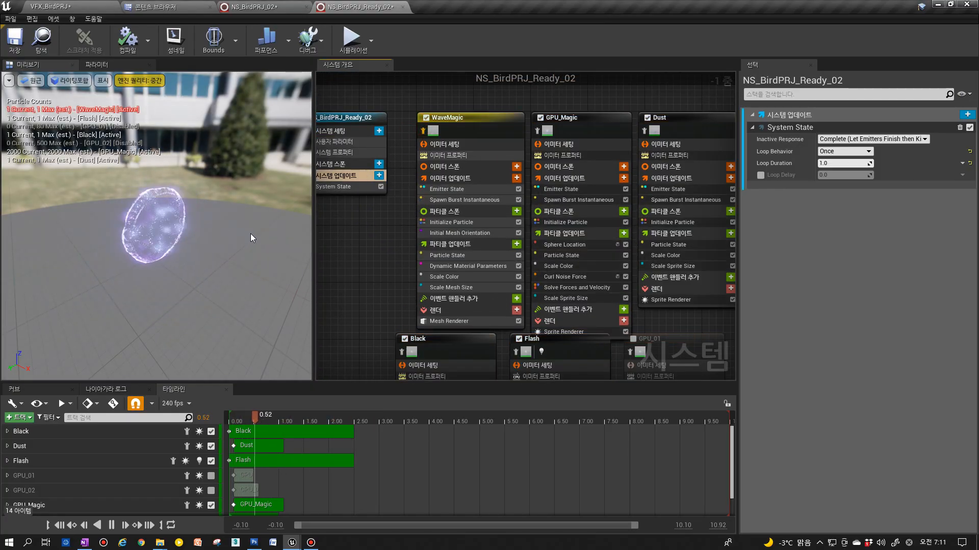
# In WaveMagic's Dynamic Material Parameters, replace the Pos_Y curve with a Linear Ramp Up whose end key at 1.0 has value 0.7.
pyautogui.click(461, 233)
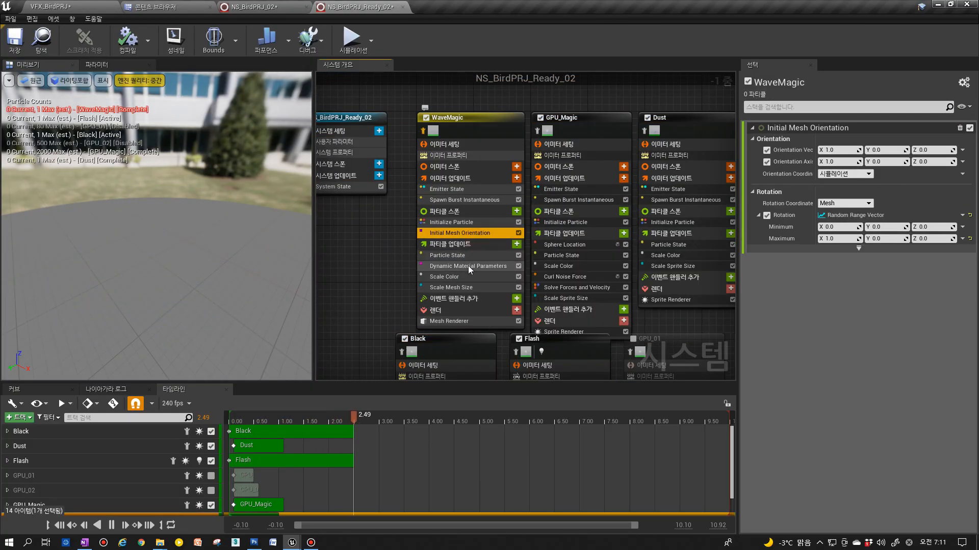
pyautogui.click(468, 266)
pyautogui.click(828, 233)
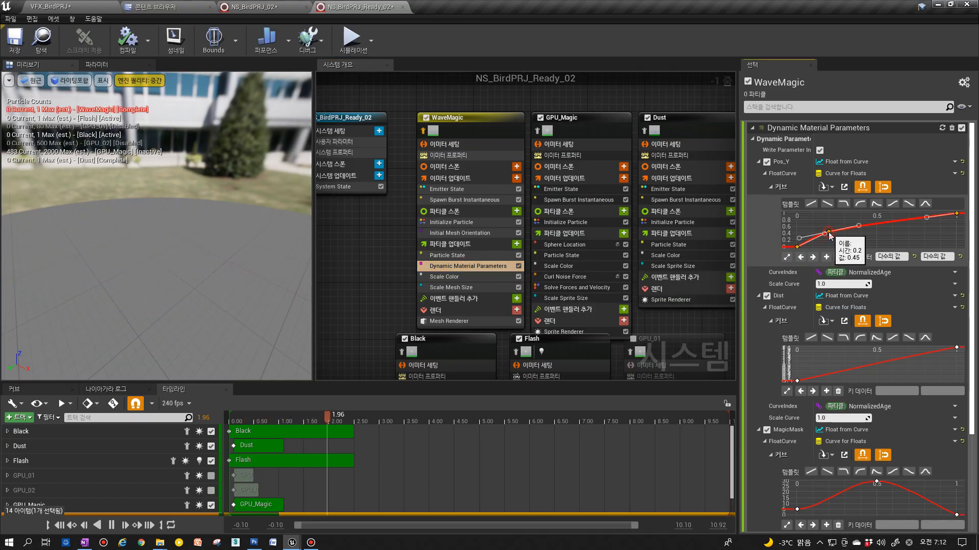
pyautogui.press('Delete')
pyautogui.click(812, 204)
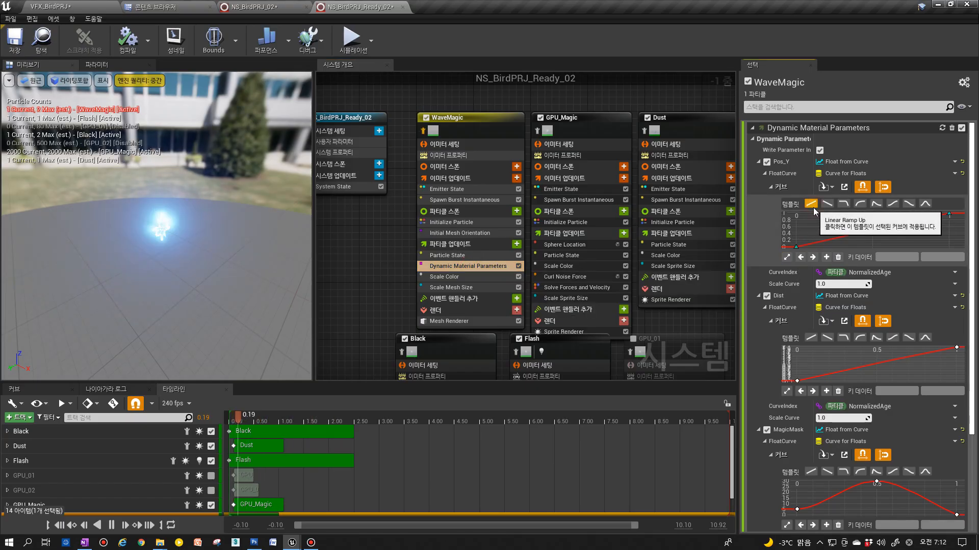
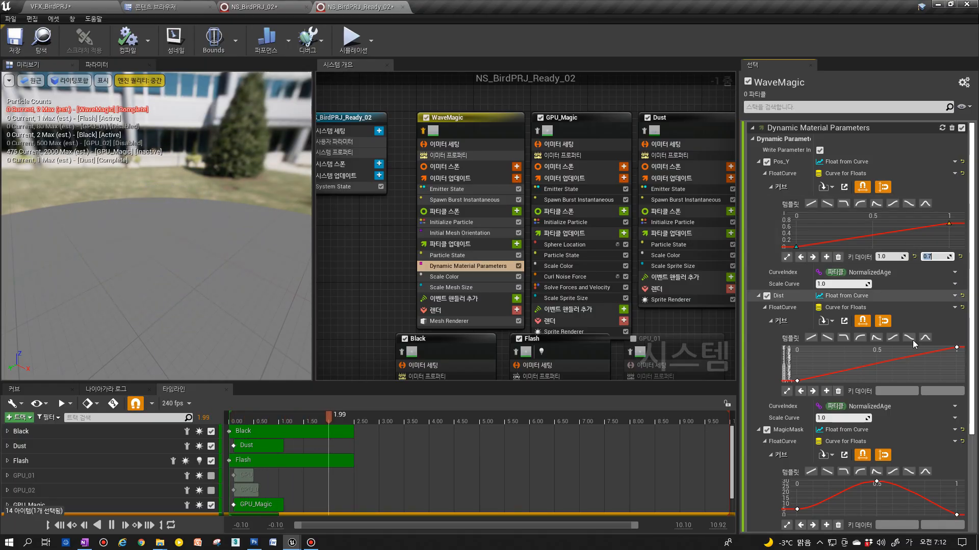
# Set the first key of WaveMagic's MagicMask curve to 0.
pyautogui.click(956, 347)
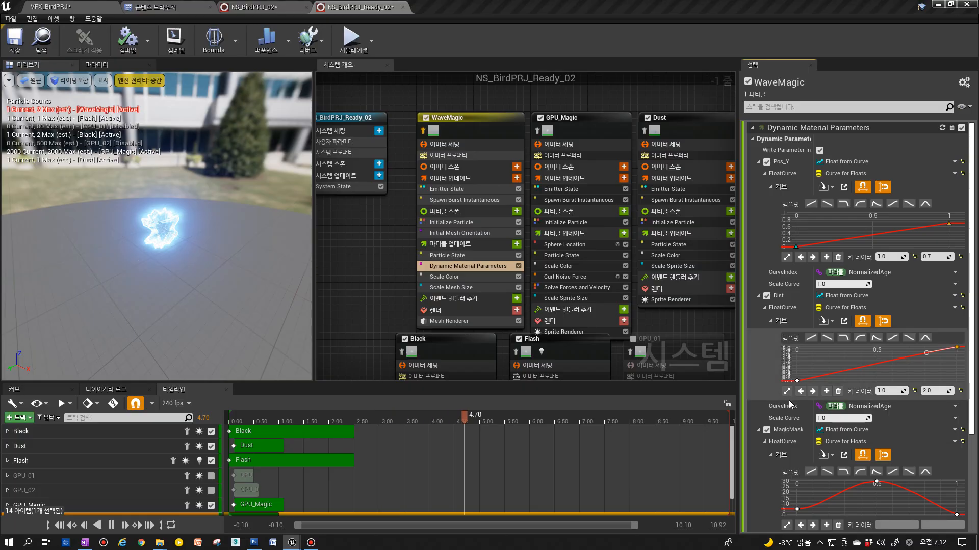
pyautogui.scroll(-2, 756, 387)
pyautogui.scroll(-2, 756, 386)
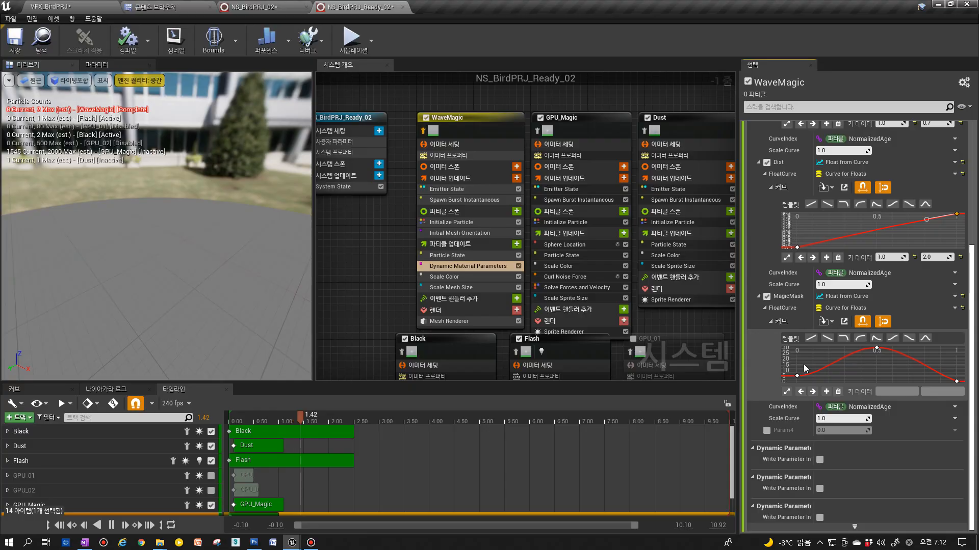
pyautogui.click(797, 376)
pyautogui.click(936, 392)
pyautogui.write('0')
pyautogui.press('Return')
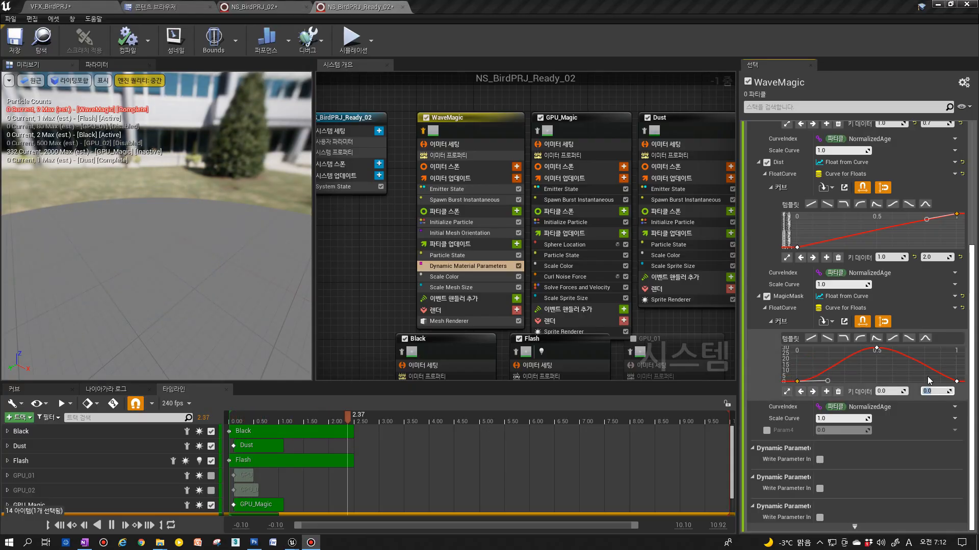
# Set the MagicMask curve's first key to 50 and adjust the tangents of its middle key at 0.5.
pyautogui.click(877, 372)
pyautogui.click(797, 381)
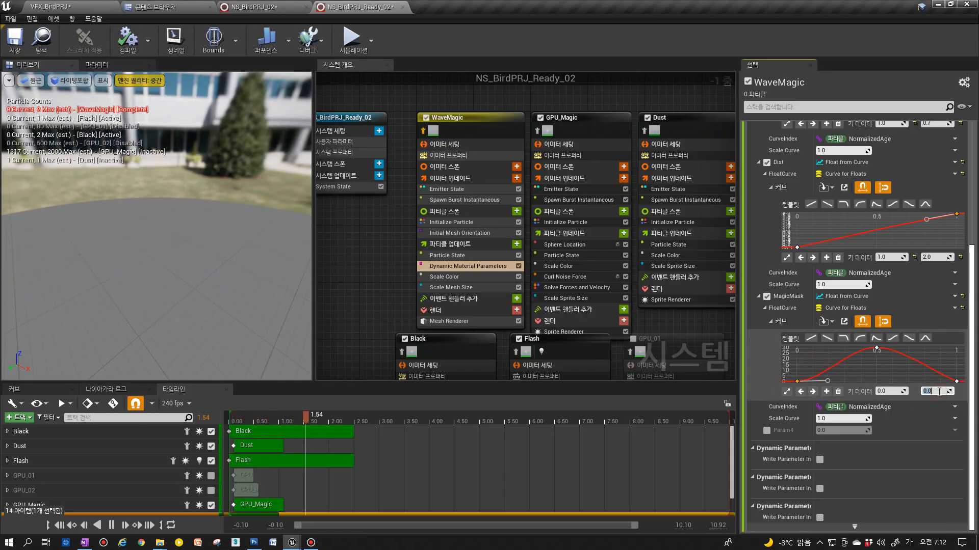
pyautogui.click(797, 381)
pyautogui.click(931, 391)
pyautogui.write('50')
pyautogui.press('Return')
pyautogui.click(837, 371)
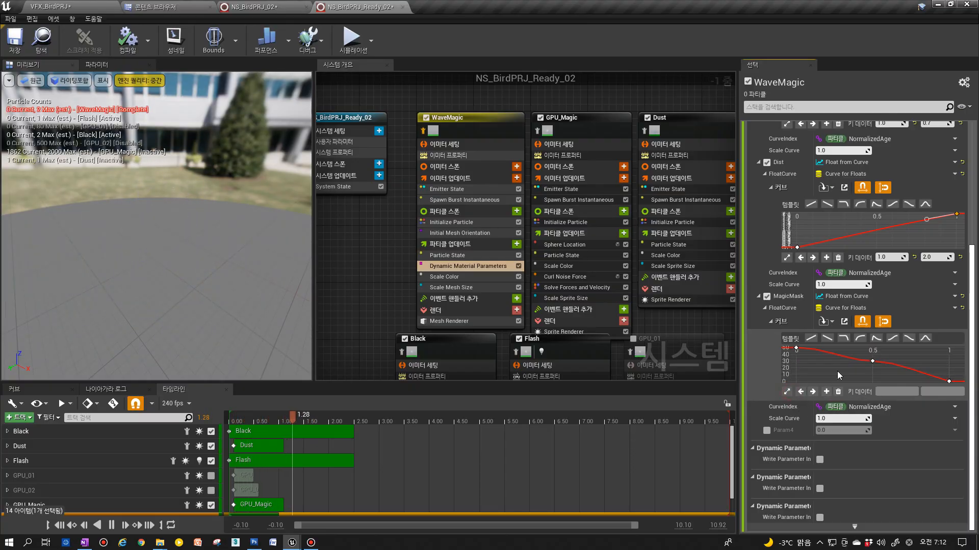
pyautogui.rightClick(873, 362)
pyautogui.click(904, 447)
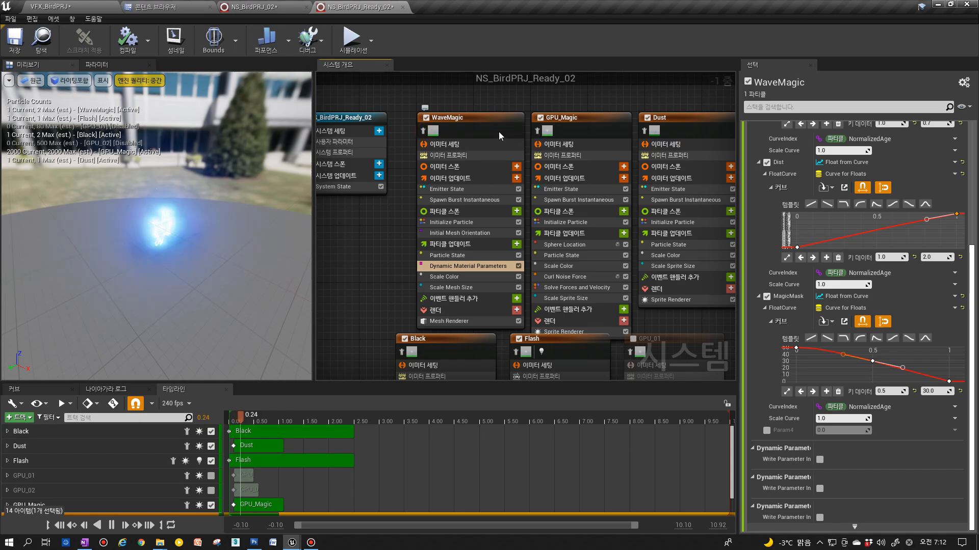
# Set the Loop Delay in the GPU_Magic emitter's Emitter State to 0.2.
pyautogui.click(540, 133)
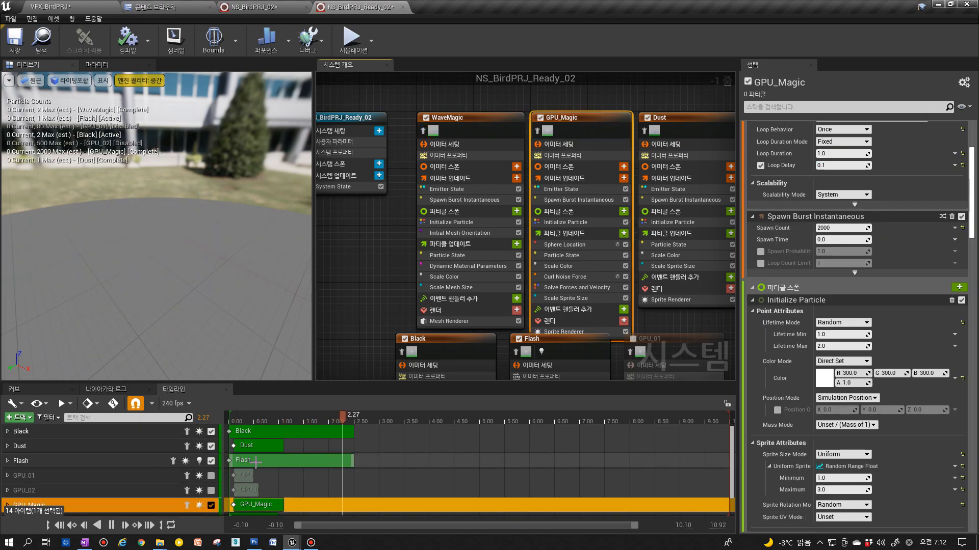
pyautogui.scroll(-2, 260, 460)
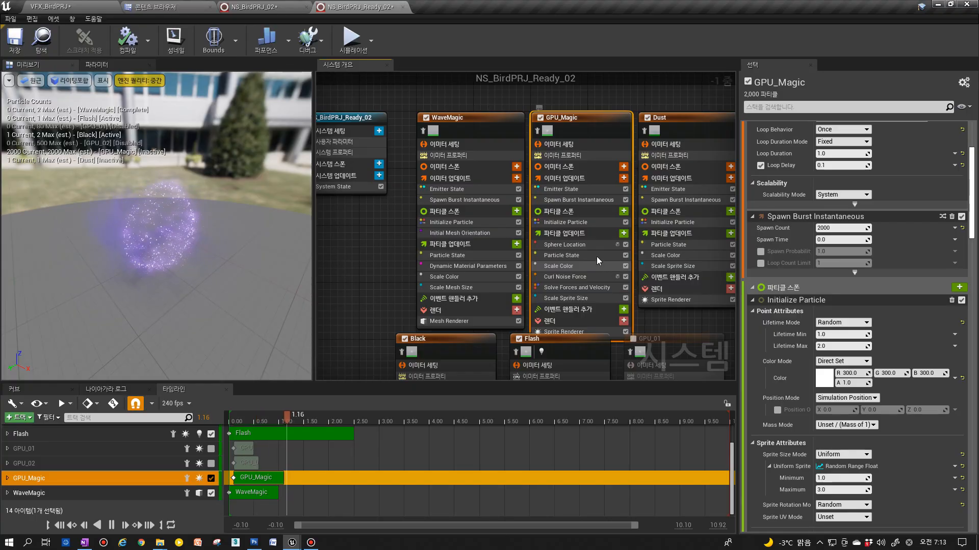
pyautogui.click(582, 166)
pyautogui.click(578, 178)
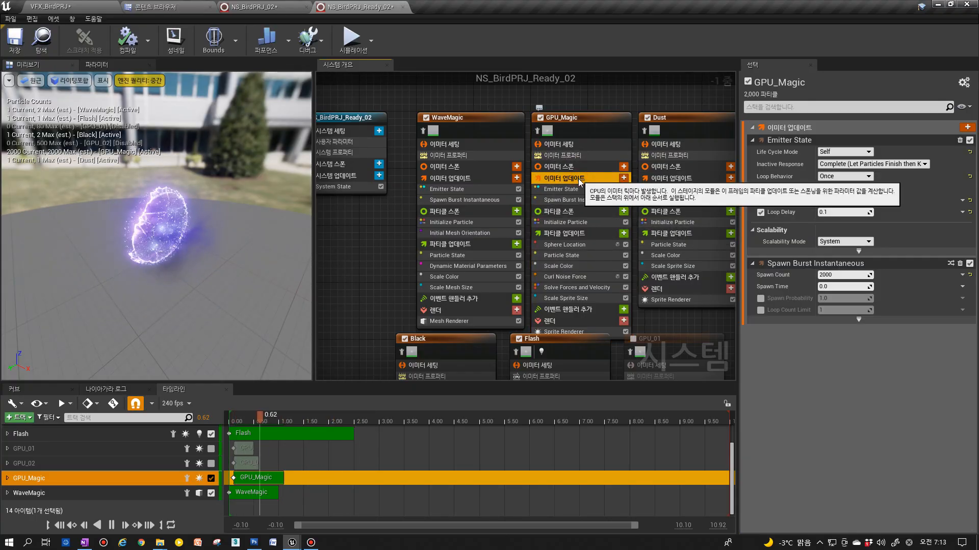
pyautogui.click(840, 212)
pyautogui.write('0.2')
pyautogui.press('Return')
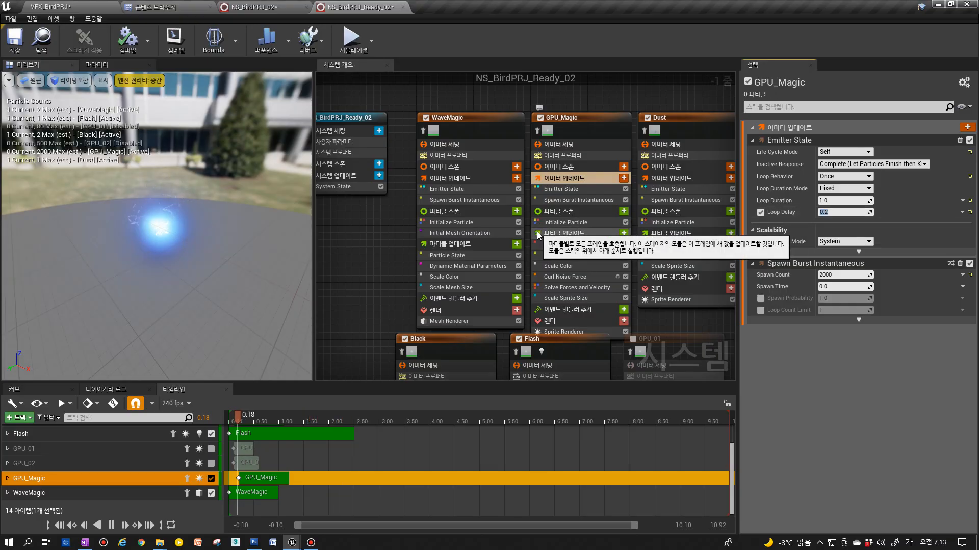
# Examine the Flash emitter's loop, spawn, initialization and Scale Color settings, checking its timing in the preview.
pyautogui.scroll(-2, 402, 266)
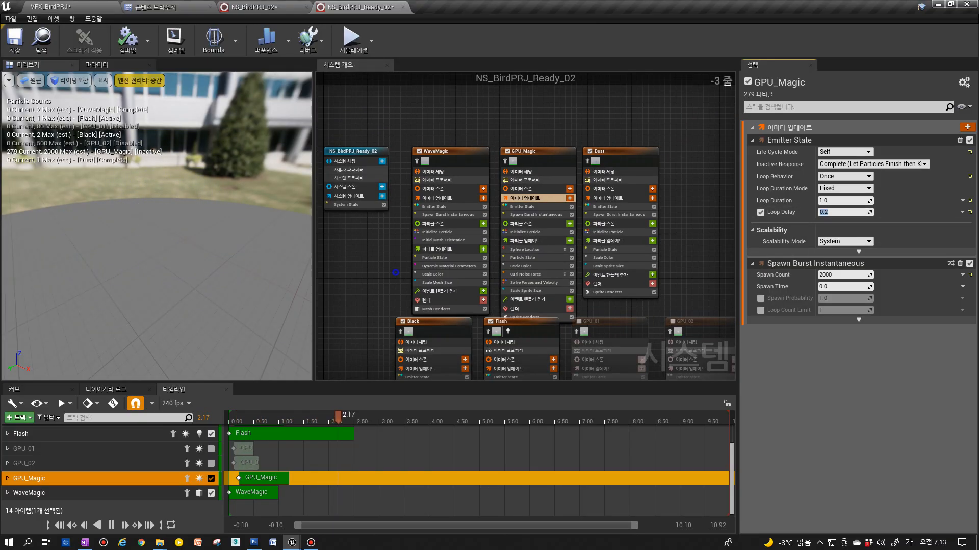
pyautogui.moveTo(508, 334); pyautogui.dragTo(491, 189, button='right')
pyautogui.scroll(2, 492, 188)
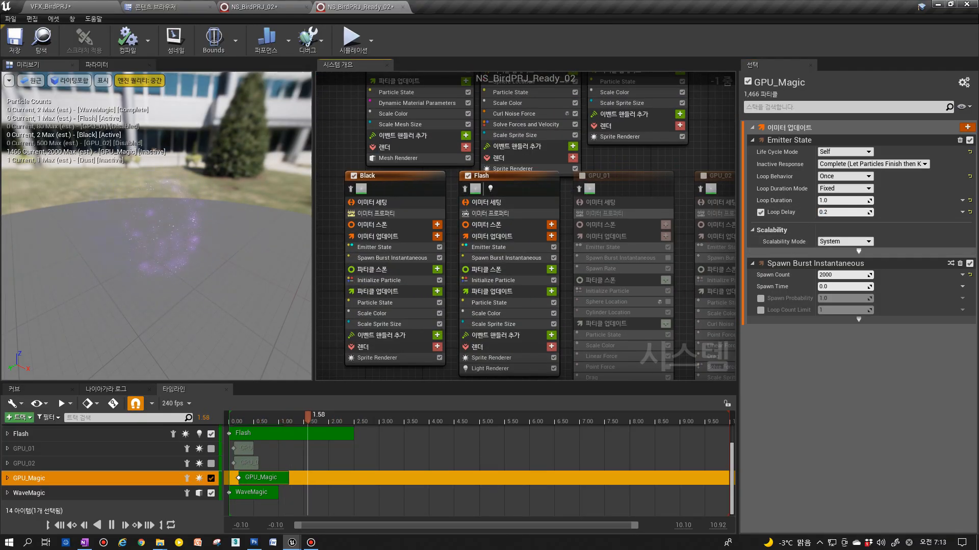
pyautogui.click(500, 235)
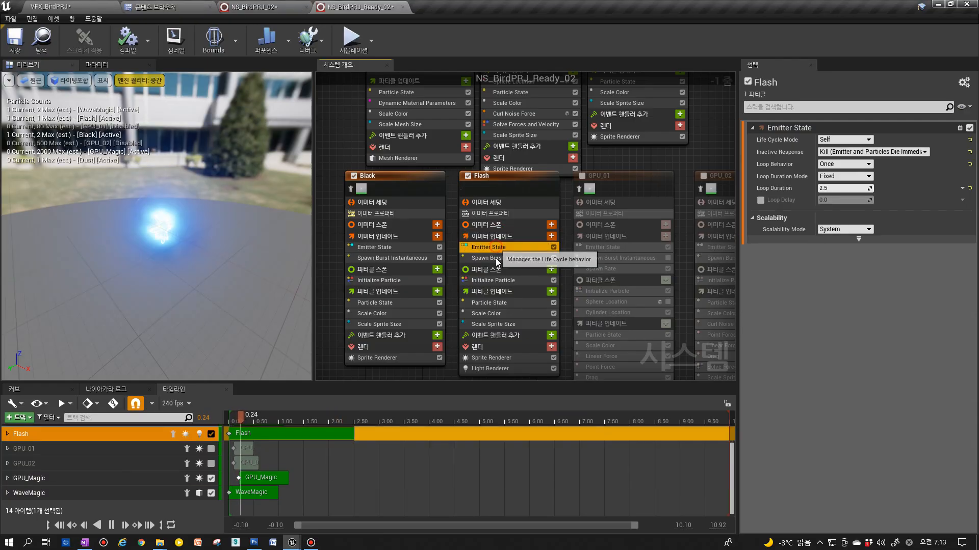
pyautogui.click(505, 269)
pyautogui.click(481, 280)
pyautogui.click(496, 258)
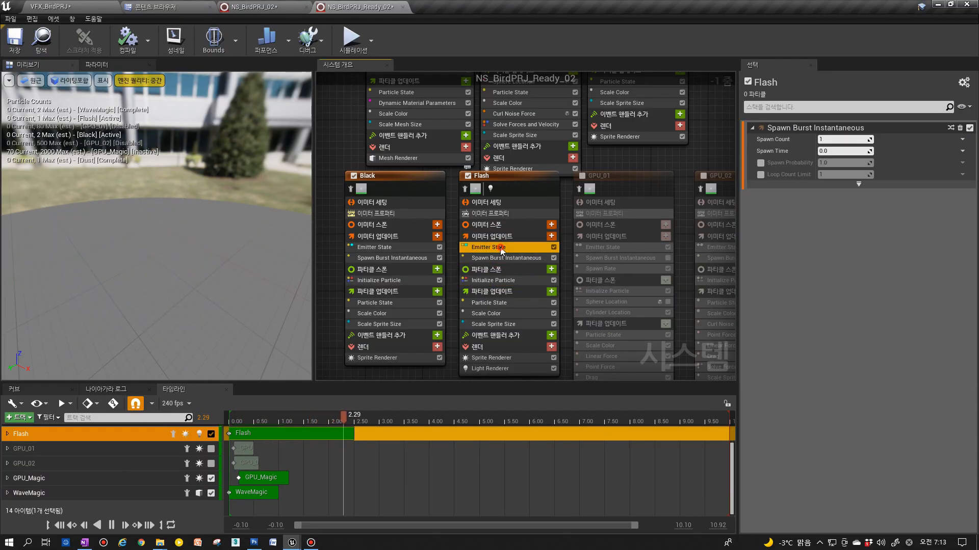
pyautogui.click(501, 248)
pyautogui.click(504, 279)
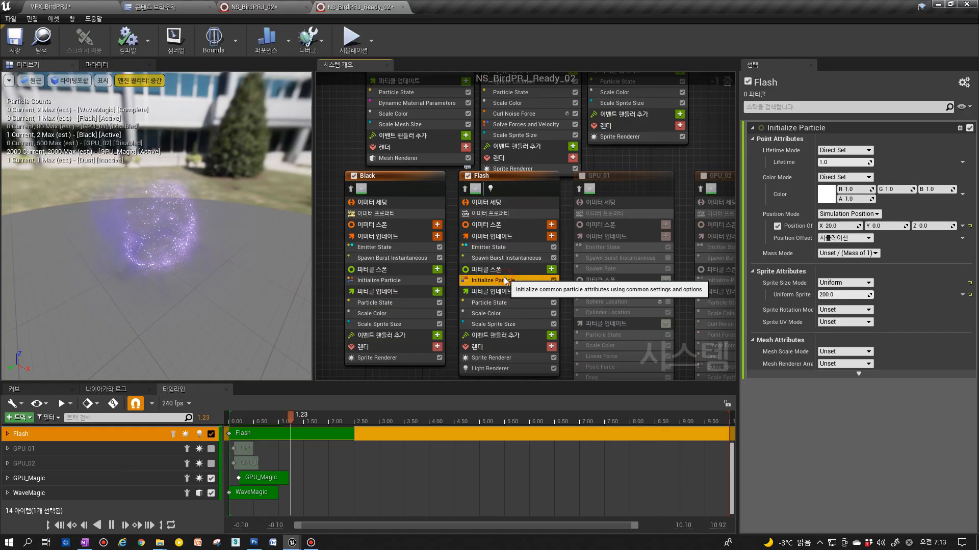
pyautogui.click(465, 189)
pyautogui.click(465, 190)
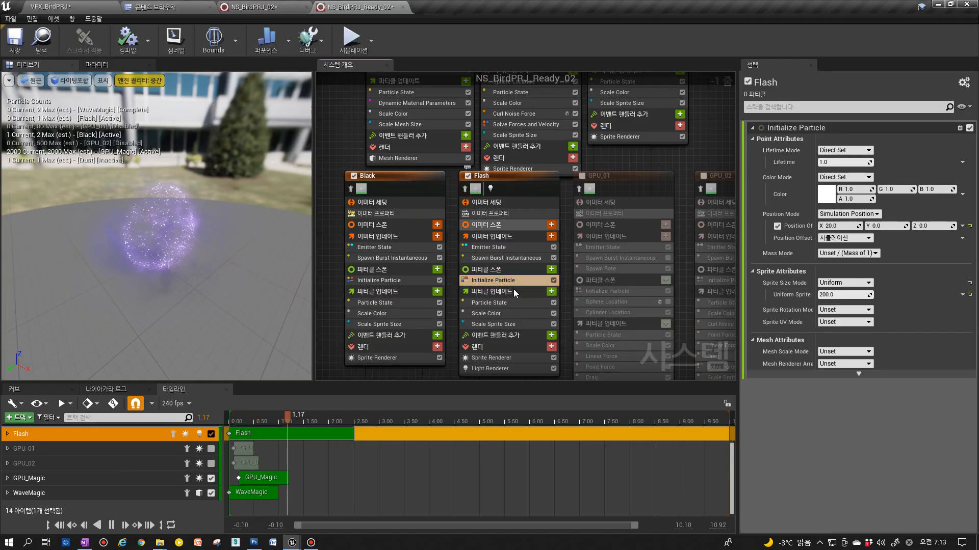
pyautogui.click(505, 303)
pyautogui.click(513, 314)
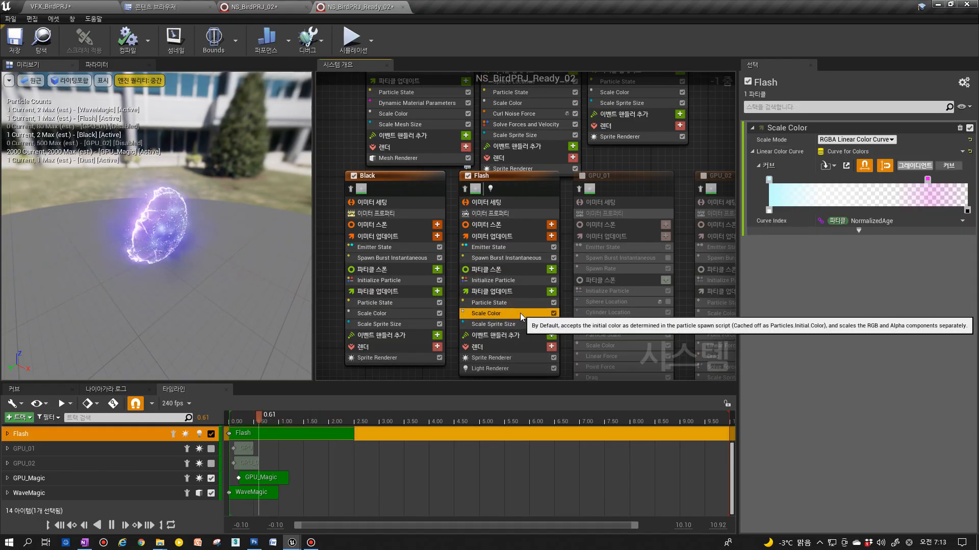
pyautogui.click(513, 313)
pyautogui.click(499, 303)
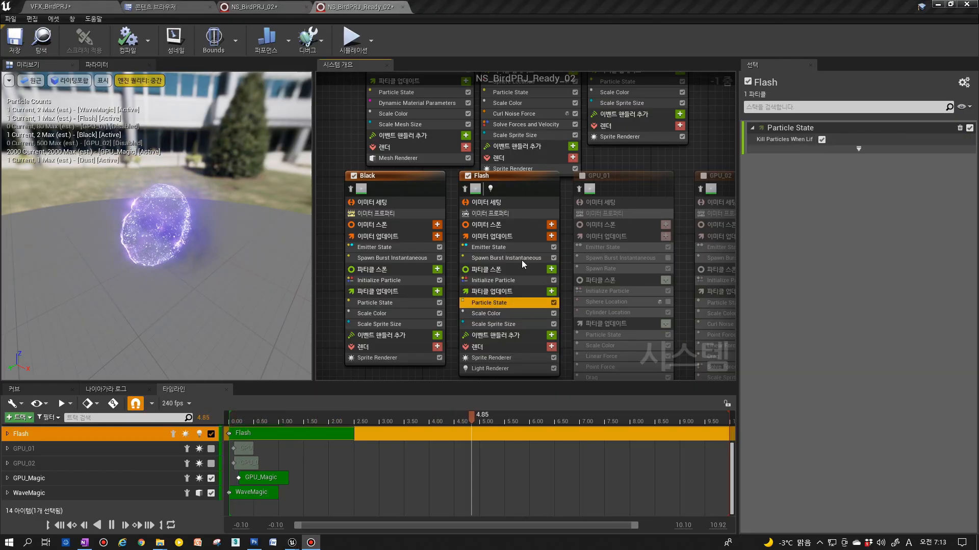
pyautogui.click(515, 261)
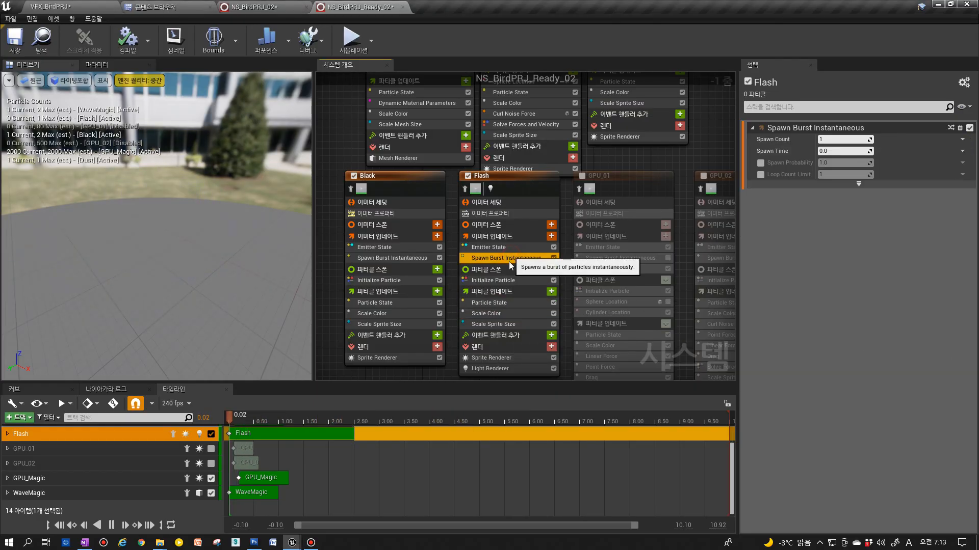
# Set the particle Lifetime in the Flash emitter's Initialize Particle module to 1.25.
pyautogui.click(522, 281)
pyautogui.click(850, 162)
pyautogui.write('1.25')
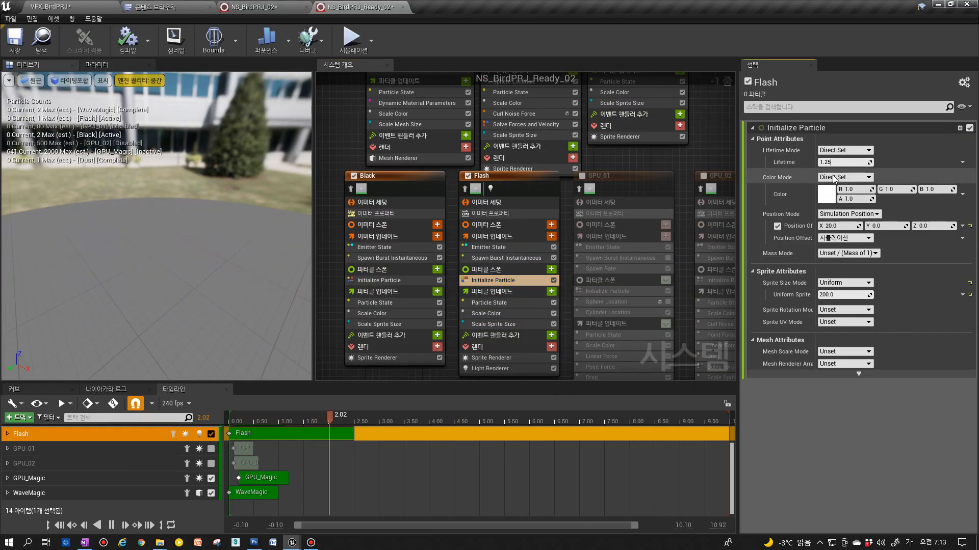
pyautogui.press('Return')
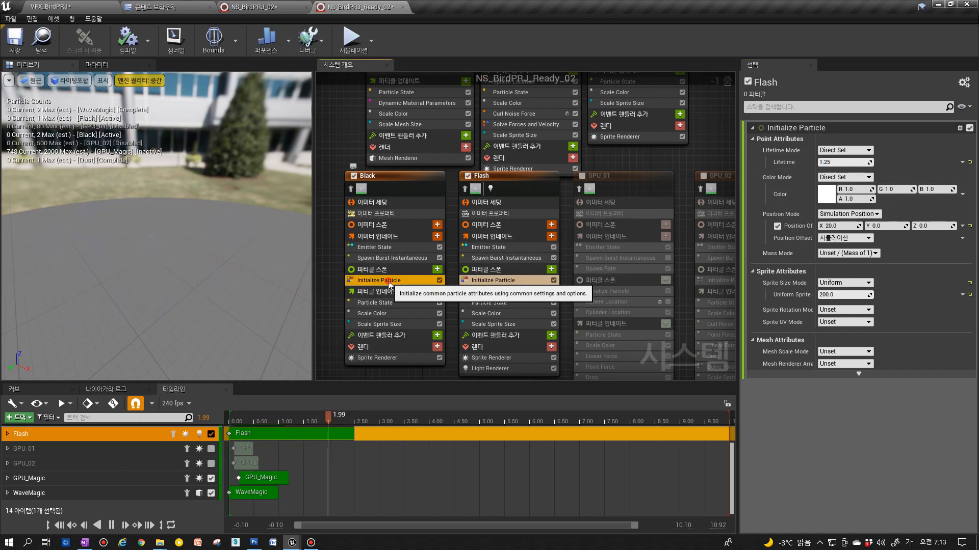
# Set the particle Lifetime in the Black emitter's Initialize Particle module to 1.3.
pyautogui.click(382, 280)
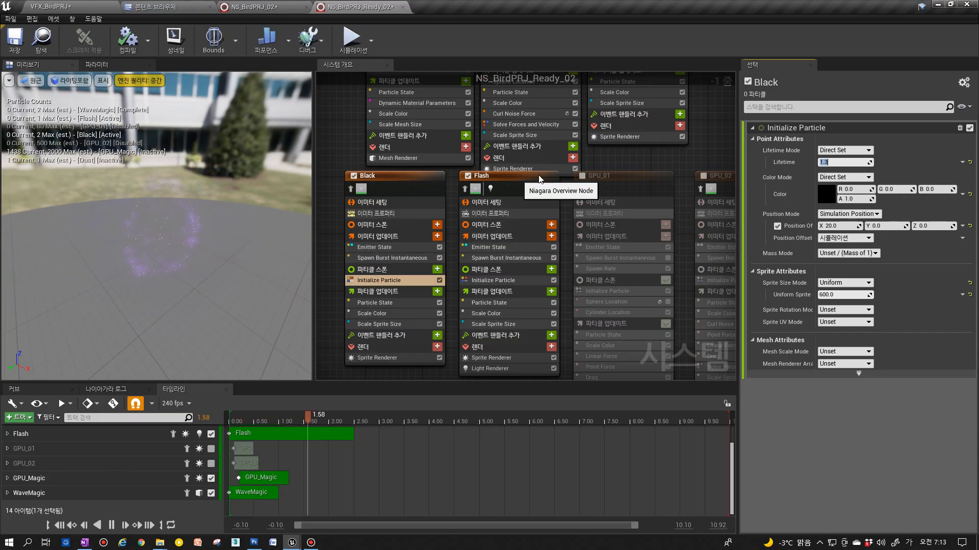
pyautogui.scroll(-1, 529, 179)
pyautogui.scroll(-1, 618, 286)
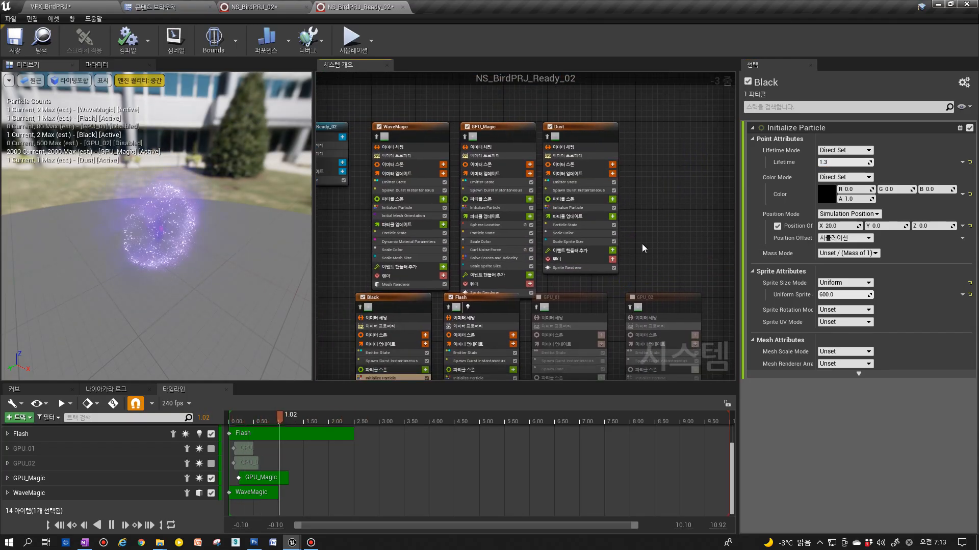
pyautogui.scroll(2, 621, 206)
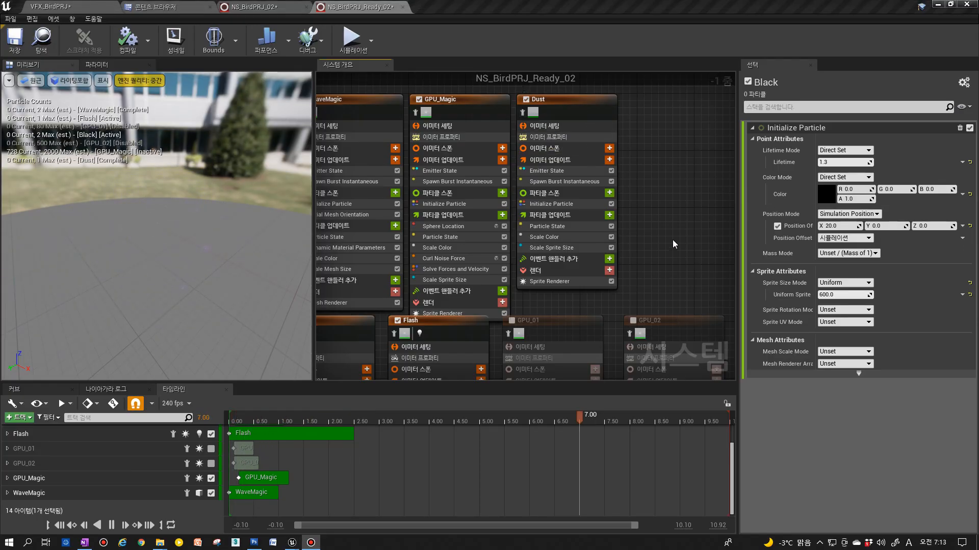
# Set the particle Lifetime in the Dust emitter's Initialize Particle module to 2.0.
pyautogui.click(551, 204)
pyautogui.click(836, 161)
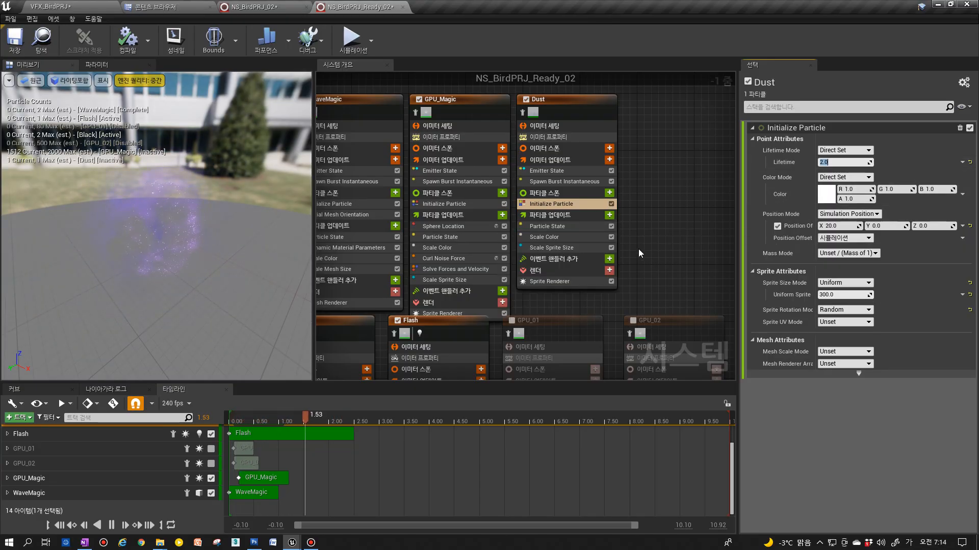
# Locate the NS_BirdPRJ_Ready_02 asset in the Content Browser, returning to the VFX_BirdPRJ level.
pyautogui.click(75, 6)
pyautogui.click(353, 4)
pyautogui.click(45, 40)
pyautogui.click(71, 5)
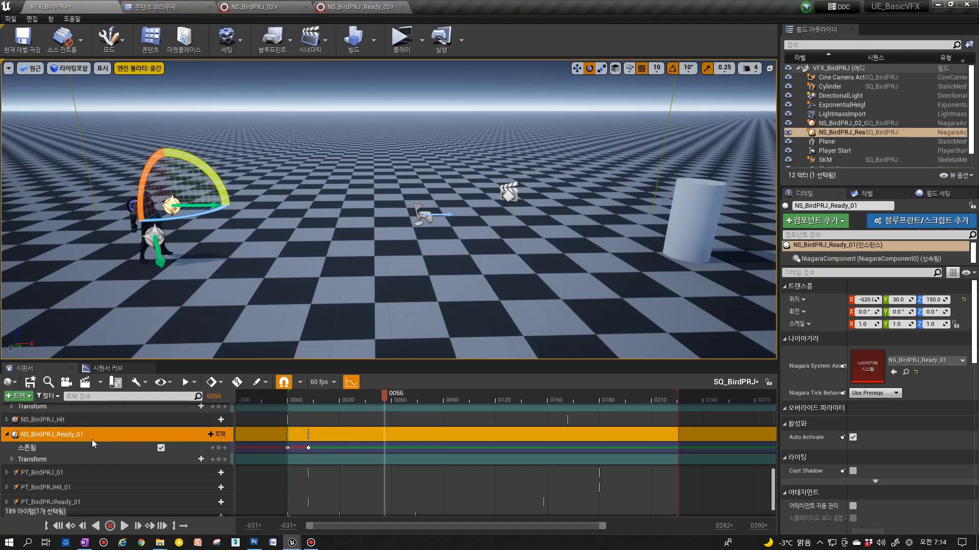
# Duplicate the NS_BirdPRJ_Ready_01 track in SQ_BirdPRJ.
pyautogui.scroll(1, 61, 454)
pyautogui.scroll(2, 44, 452)
pyautogui.scroll(-3, 44, 452)
pyautogui.rightClick(47, 436)
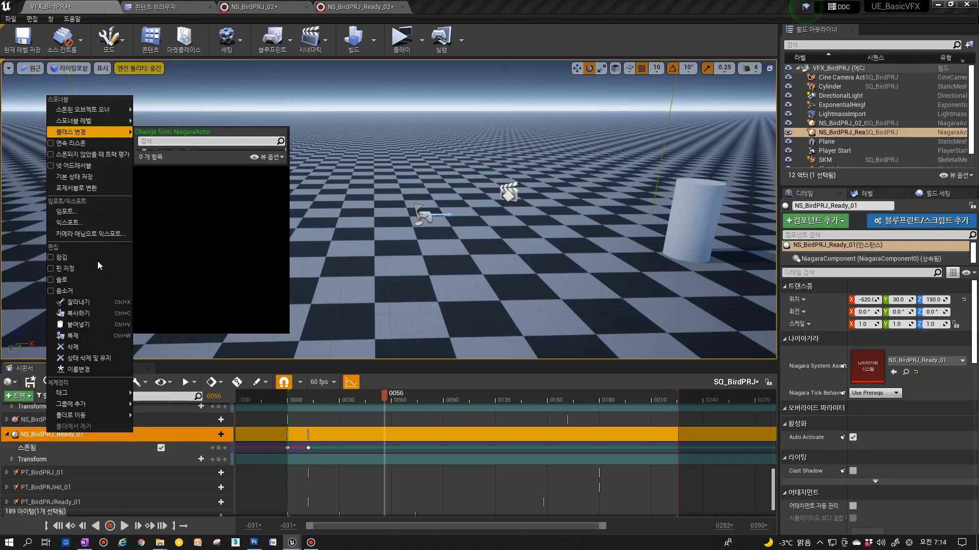
pyautogui.click(76, 336)
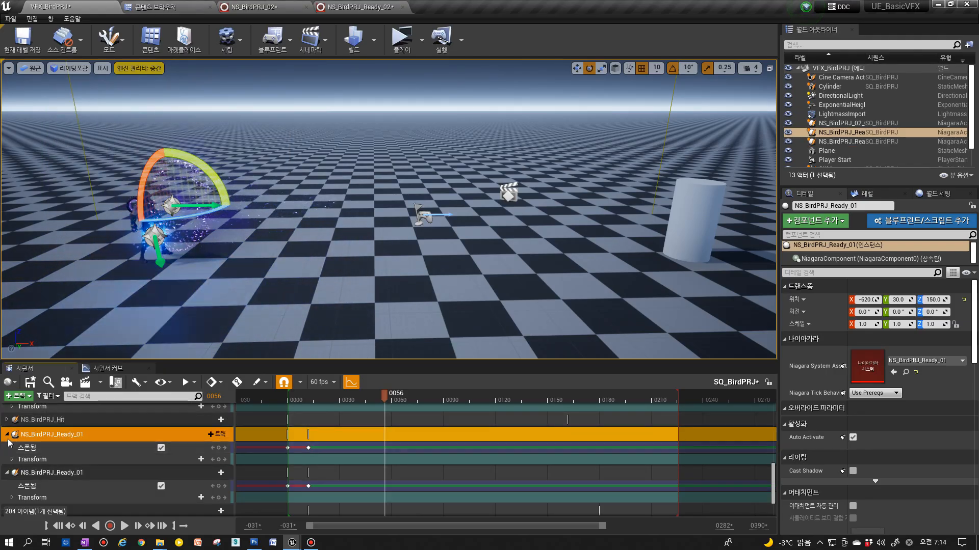
# Turn off spawning of the original NS_BirdPRJ_Ready_01 at its frame 12 key and collapse its track.
pyautogui.click(308, 449)
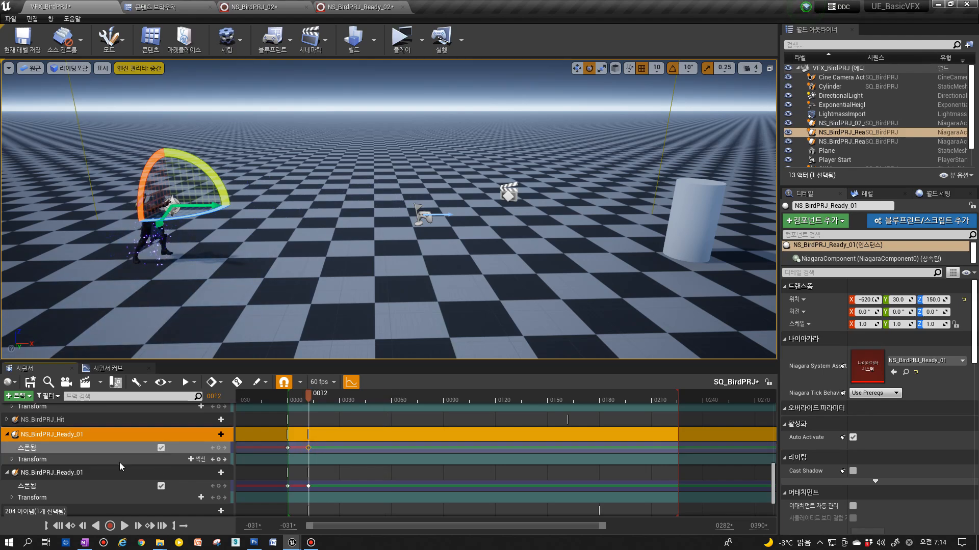
pyautogui.click(162, 449)
pyautogui.click(7, 435)
# Rename the duplicated ready track NS_BirdPRJ_Ready_02_01 and assign the NS_BirdPRJ_Ready_02 Niagara system to it.
pyautogui.click(72, 451)
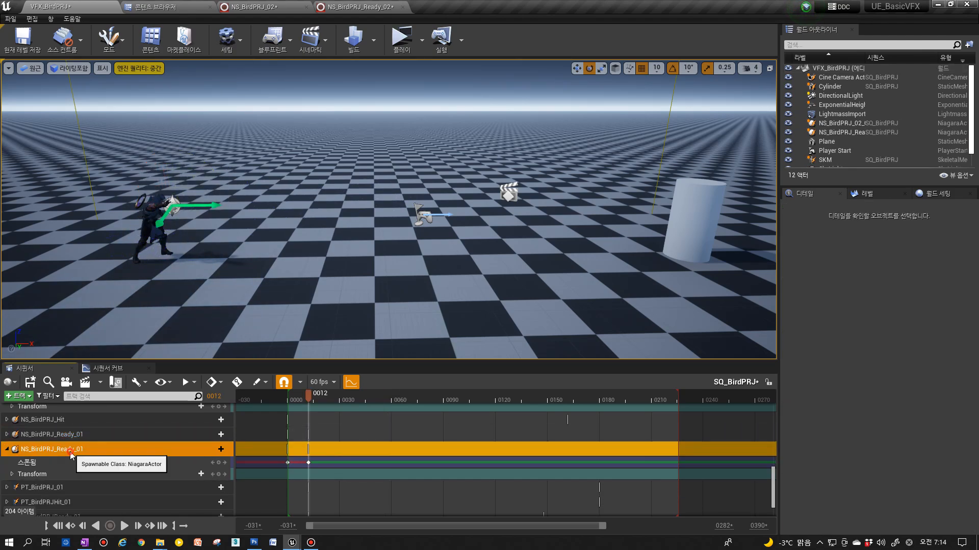
pyautogui.click(79, 451)
pyautogui.write('2_01')
pyautogui.press('Return')
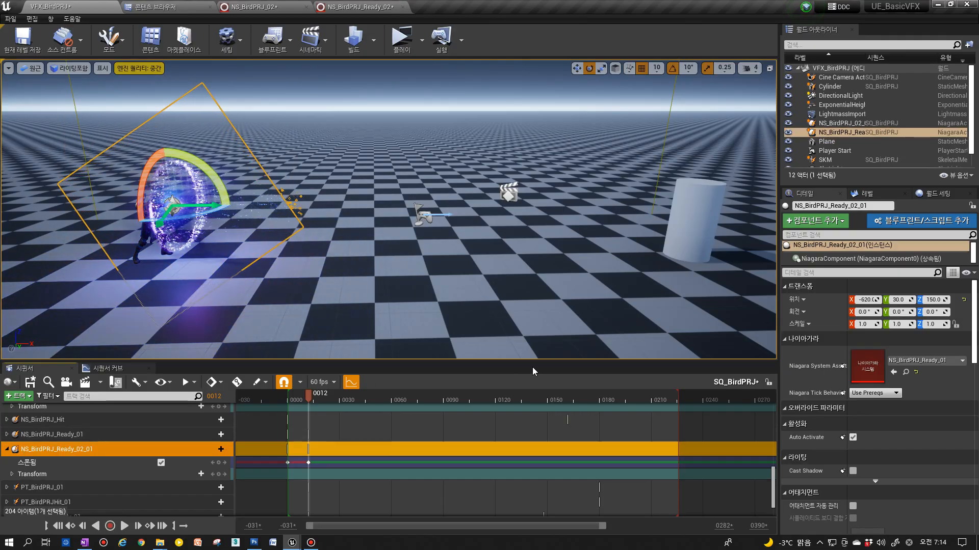
pyautogui.click(893, 373)
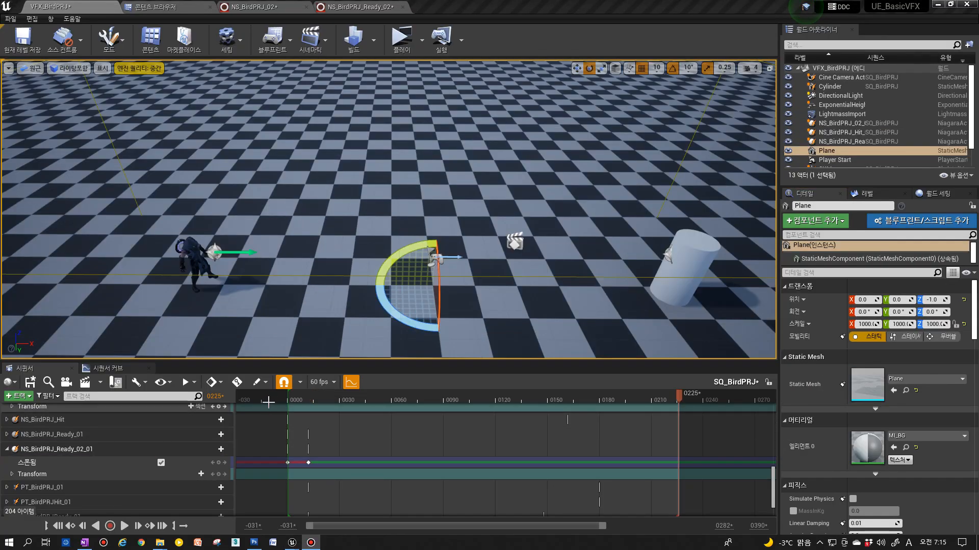
# Play the sequence to examine the new ready effect around the character.
pyautogui.click(264, 406)
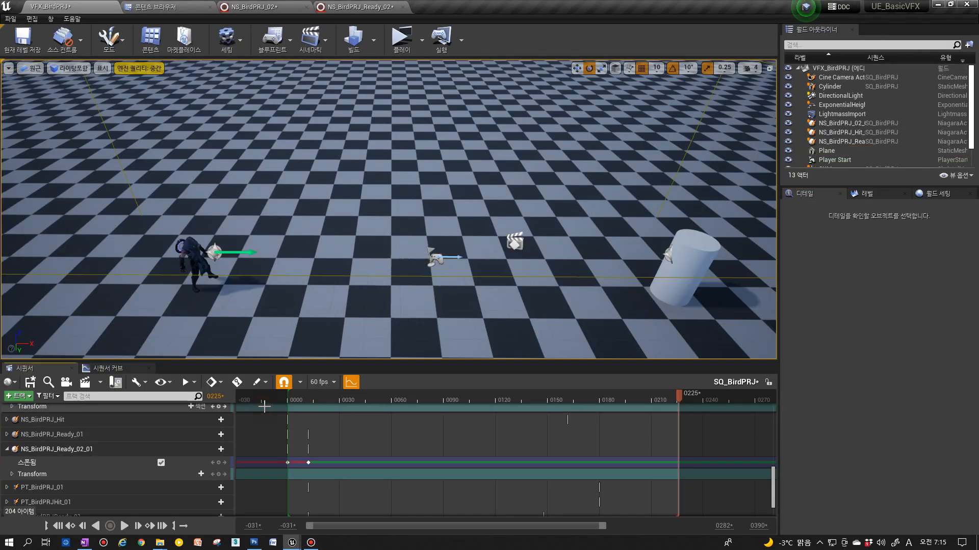
pyautogui.moveTo(234, 275); pyautogui.dragTo(209, 237, button='right')
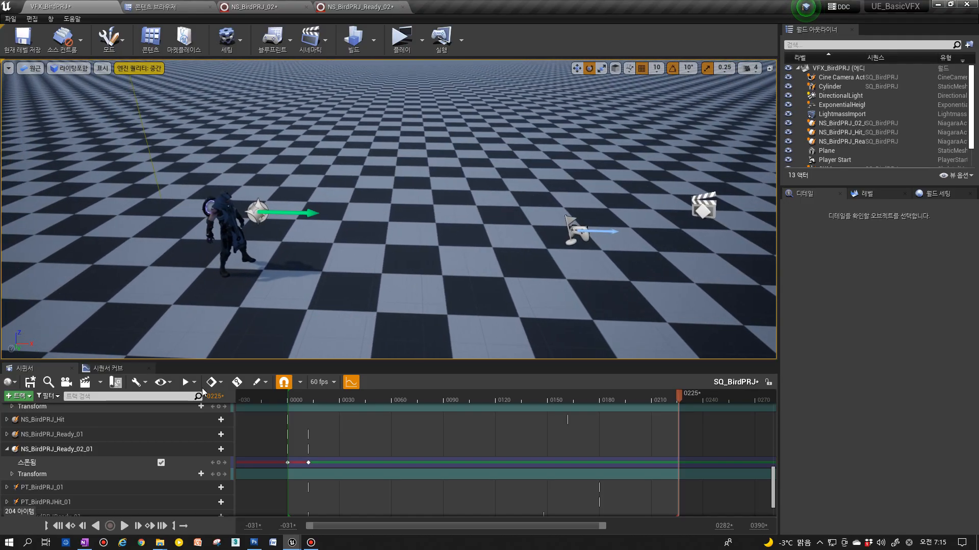
pyautogui.scroll(1, 84, 484)
pyautogui.click(83, 463)
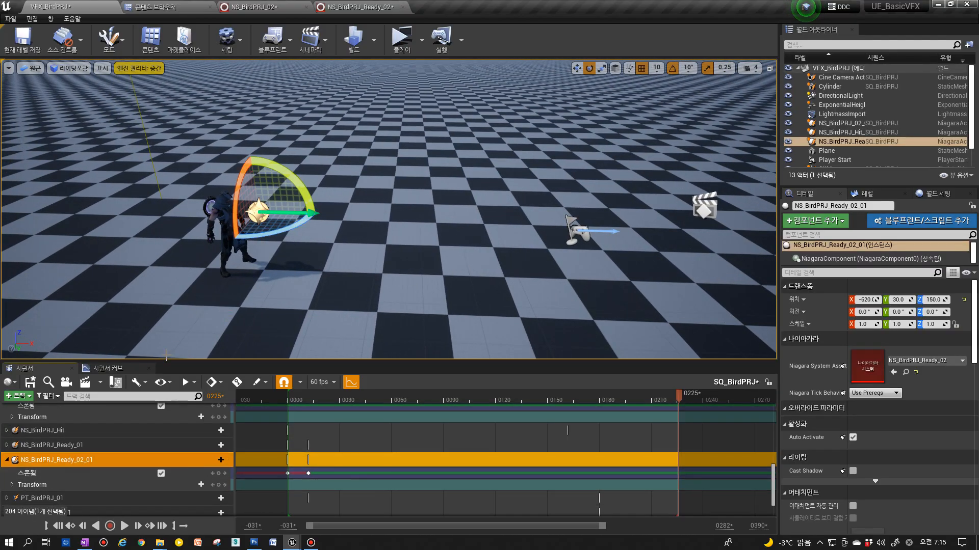
pyautogui.click(124, 526)
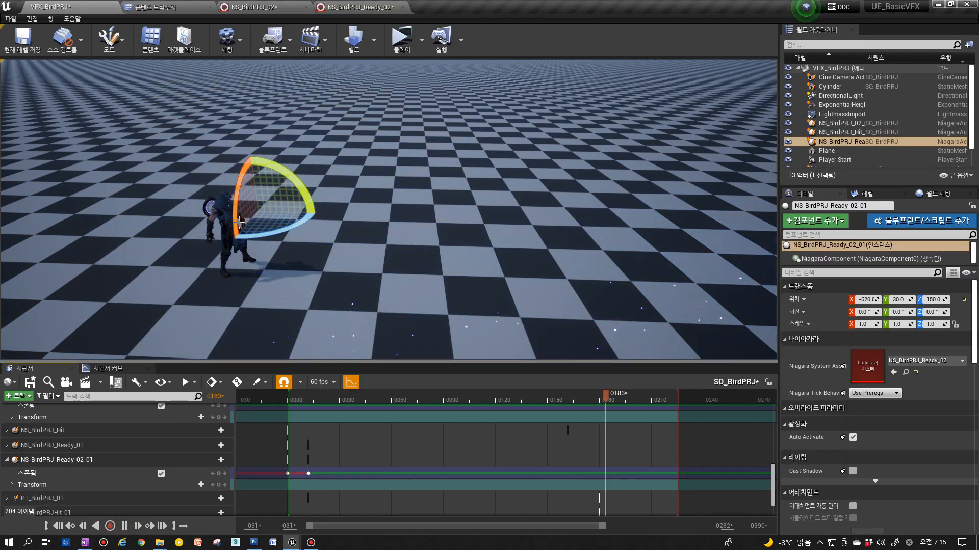
# Set the X location of NS_BirdPRJ_Ready_02_01 to -650.
pyautogui.click(101, 457)
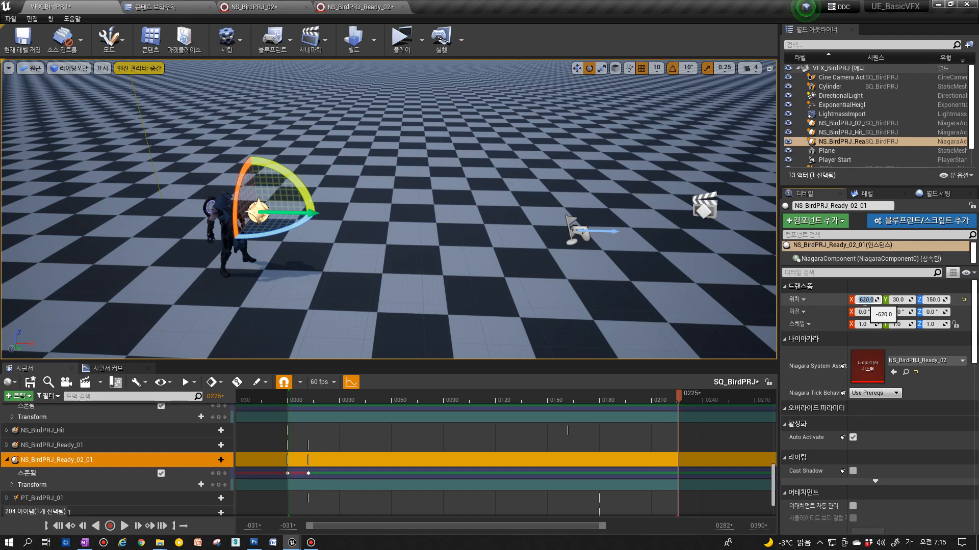
pyautogui.press('Return')
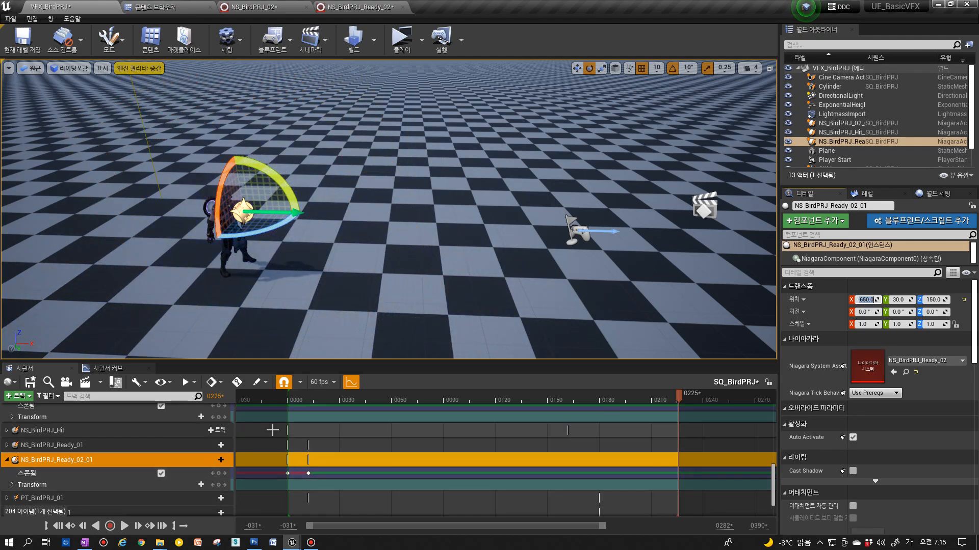
# Check the spawn keys of NS_BirdPRJ_Ready_02_01 and replay the sequence to review the effect's placement.
pyautogui.click(308, 474)
pyautogui.click(289, 473)
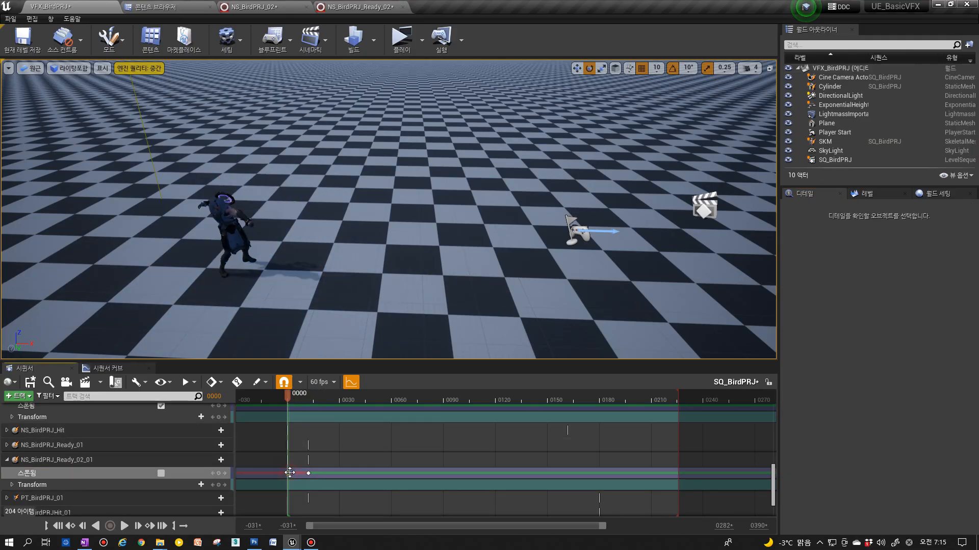
pyautogui.click(67, 471)
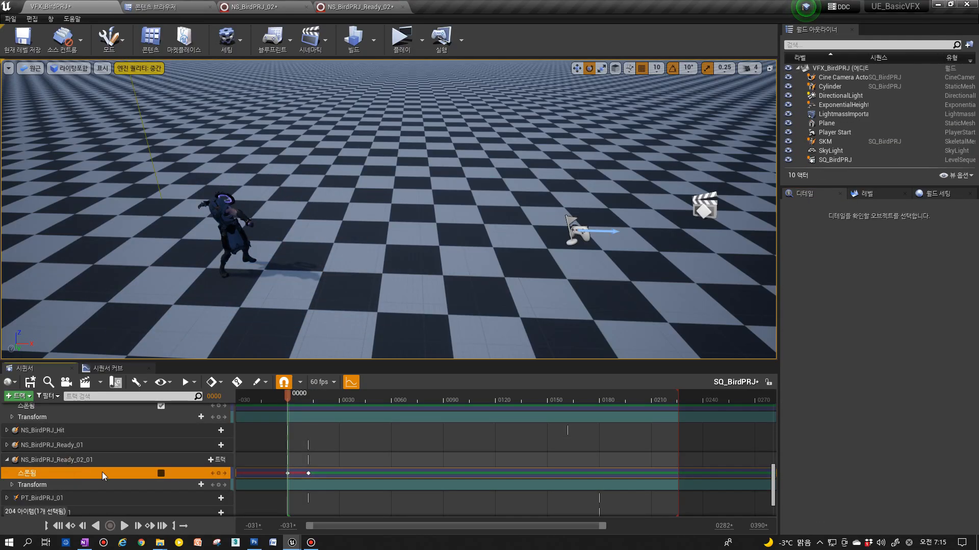
pyautogui.click(125, 526)
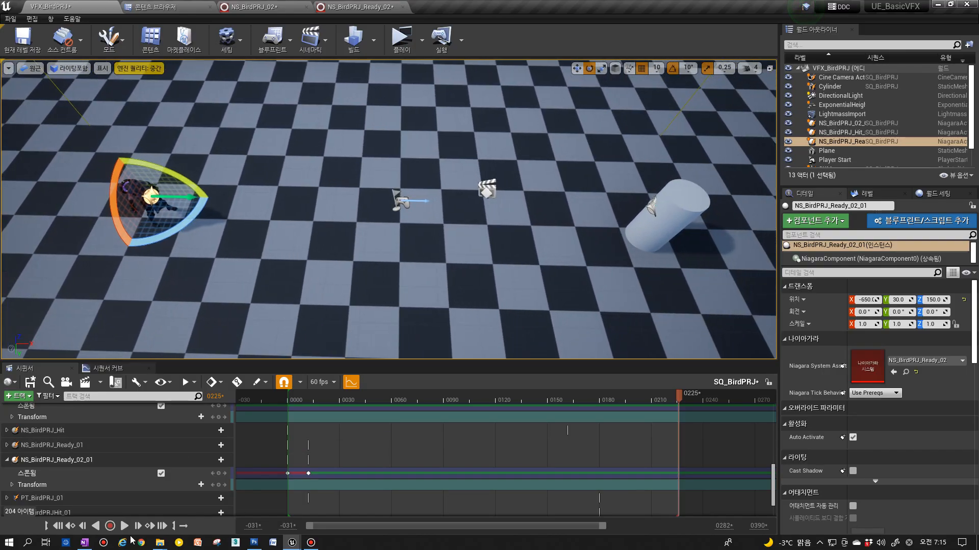
pyautogui.click(125, 527)
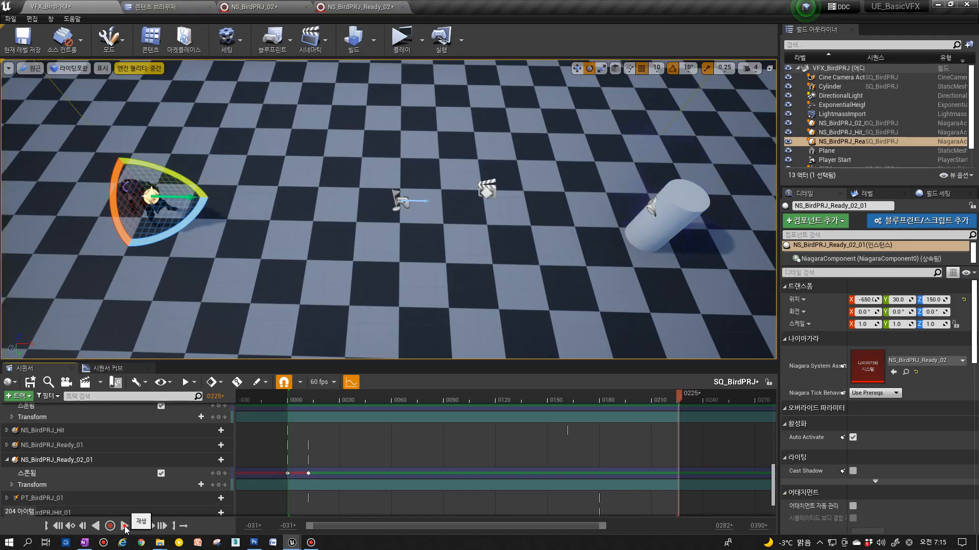
pyautogui.click(125, 528)
pyautogui.click(125, 528)
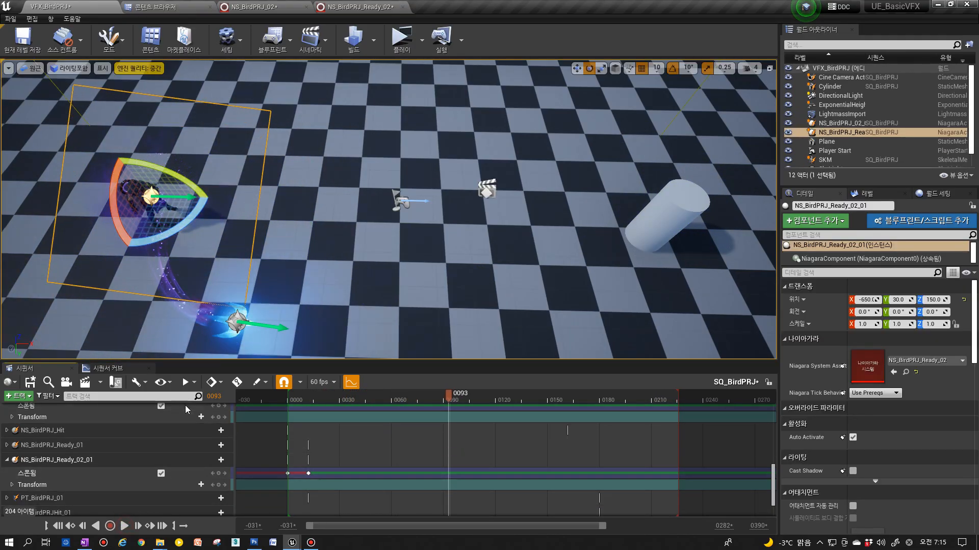
# Set the X location of NS_BirdPRJ_Ready_02_01 to -645.
pyautogui.click(76, 485)
pyautogui.click(84, 462)
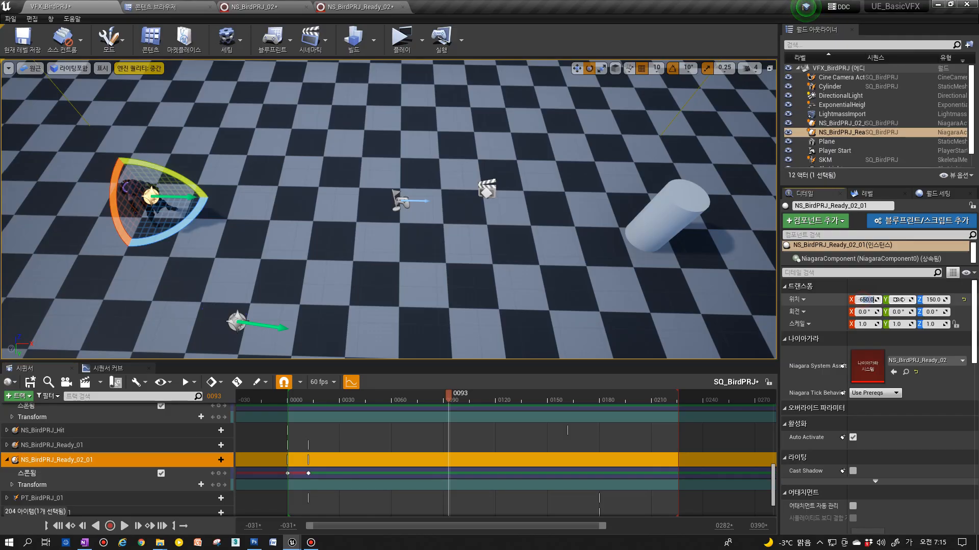
pyautogui.press('Return')
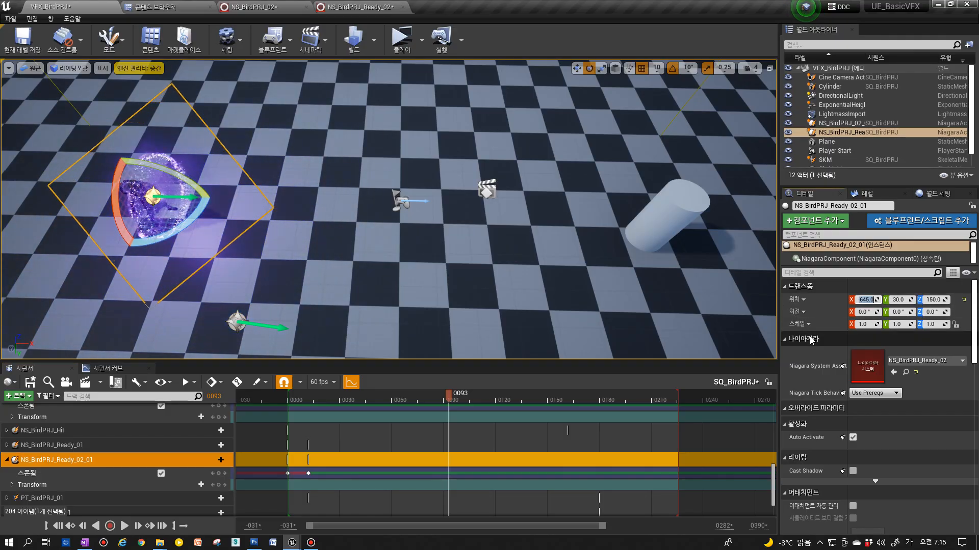
# Replay the sequence from frame 0 to review the ready effect, projectile and hit together.
pyautogui.click(60, 527)
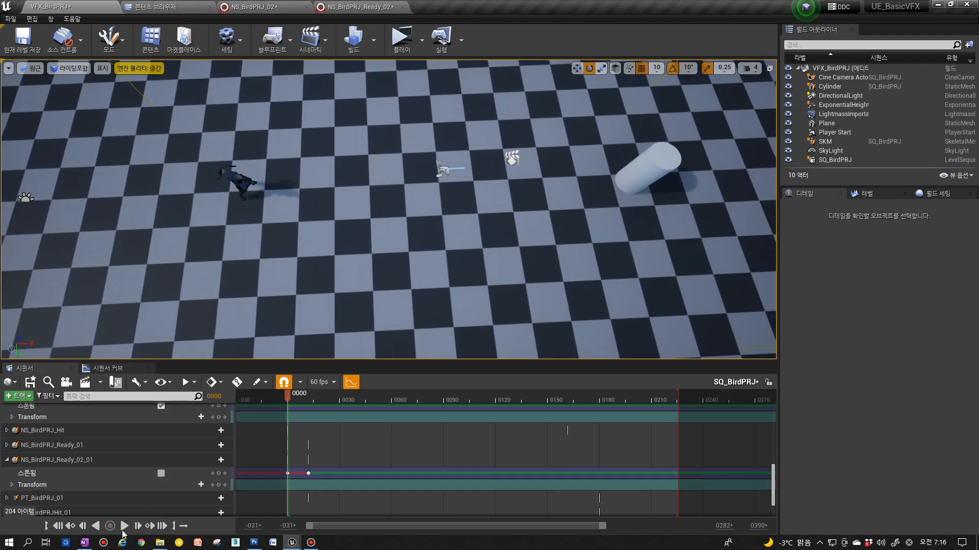
pyautogui.click(123, 525)
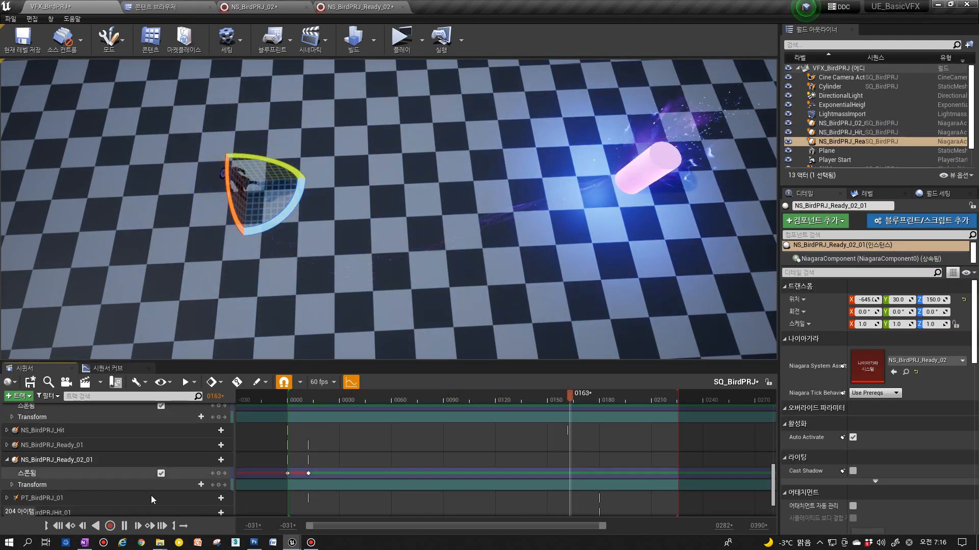
pyautogui.click(124, 527)
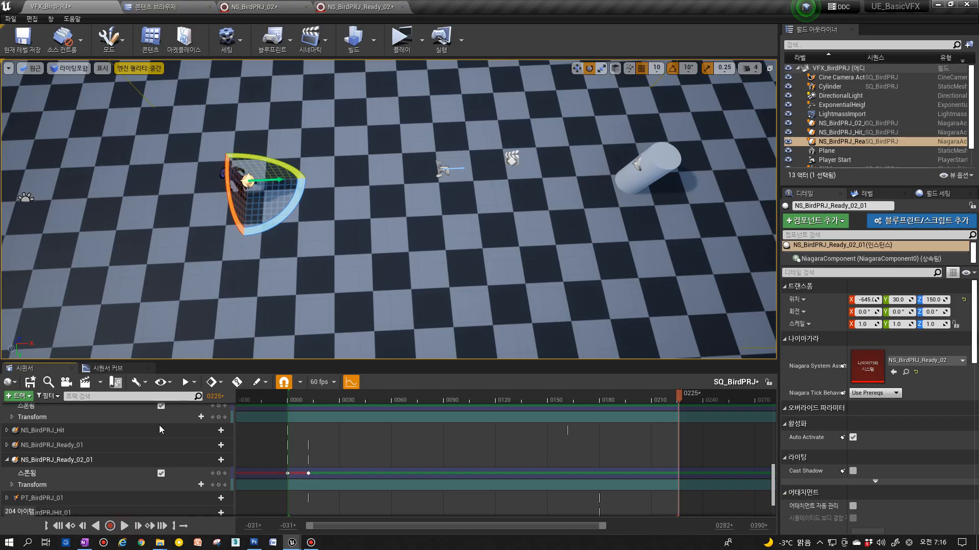
pyautogui.click(58, 525)
pyautogui.click(124, 525)
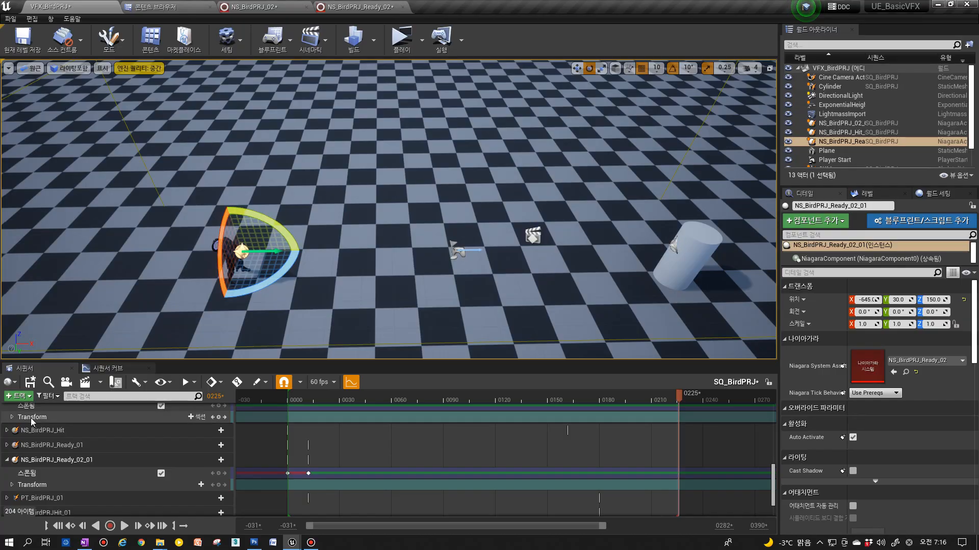
# Collapse the NS_BirdPRJ_Ready_02_01 and Cylinder tracks and move NS_BirdPRJ_Ready_02_01 directly below NS_BirdPRJ_Hit_02_01.
pyautogui.click(69, 461)
pyautogui.click(7, 460)
pyautogui.scroll(-2, 84, 461)
pyautogui.scroll(2, 82, 461)
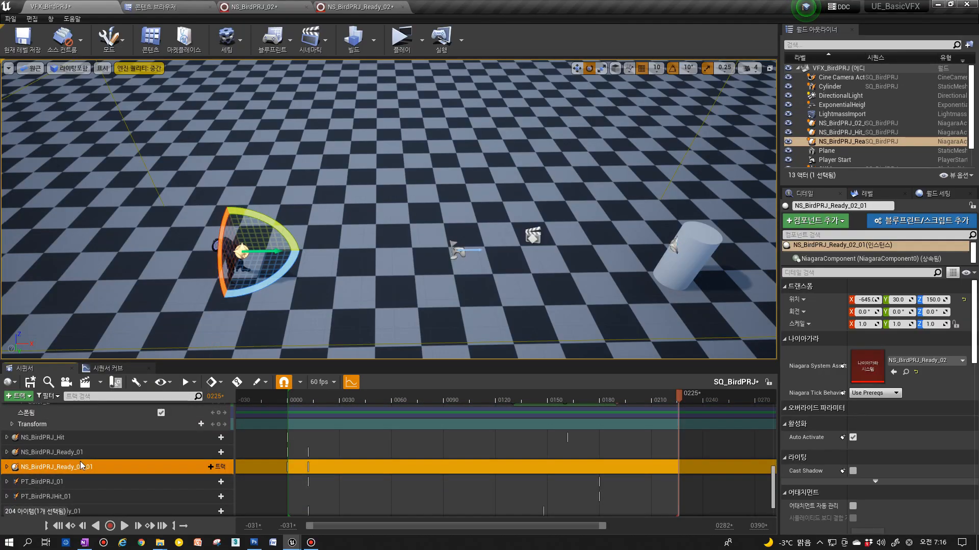
pyautogui.scroll(2, 81, 461)
pyautogui.scroll(-3, 82, 457)
pyautogui.scroll(7, 65, 456)
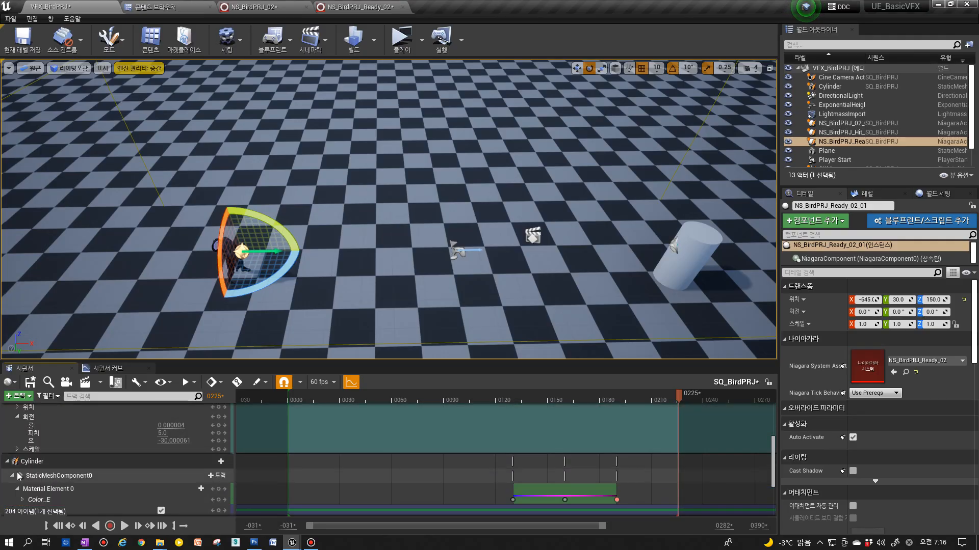
pyautogui.click(7, 462)
pyautogui.scroll(4, 37, 459)
pyautogui.scroll(-7, 41, 463)
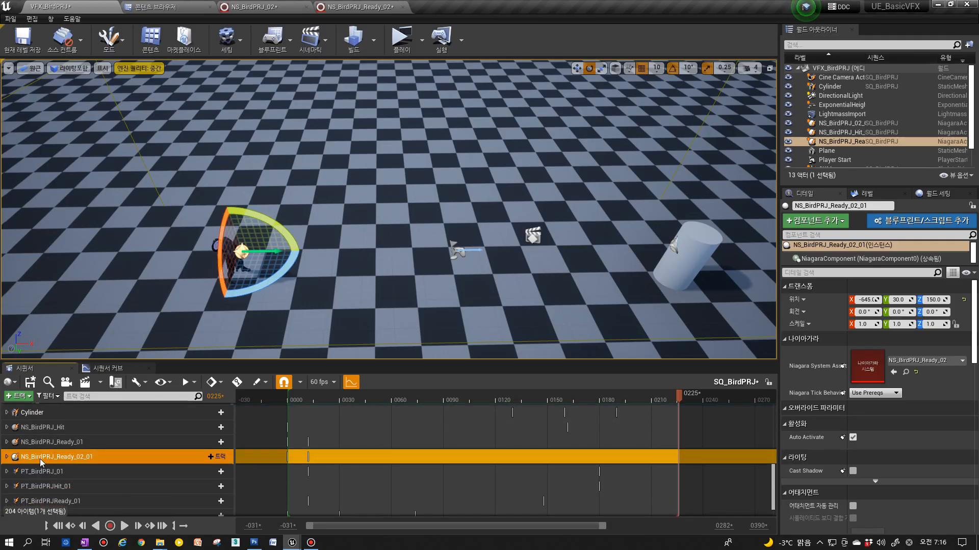
pyautogui.moveTo(40, 459); pyautogui.dragTo(62, 433)
# Collapse the NS_BirdPRJ_Hit_02_01 and NS_BirdPRJ_02_01 tracks in the Sequencer.
pyautogui.scroll(4, 65, 434)
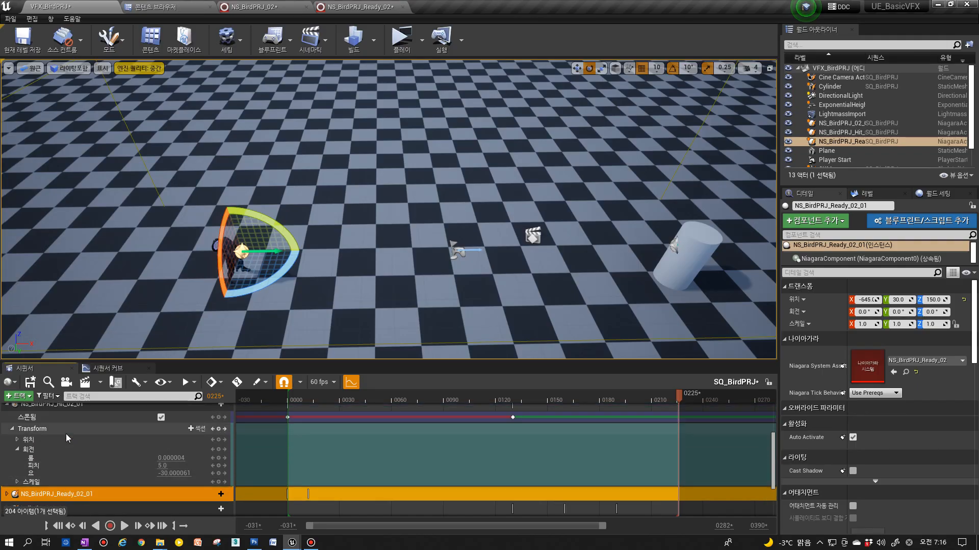
pyautogui.scroll(6, 66, 435)
pyautogui.scroll(-1, 39, 461)
pyautogui.click(8, 486)
pyautogui.click(12, 432)
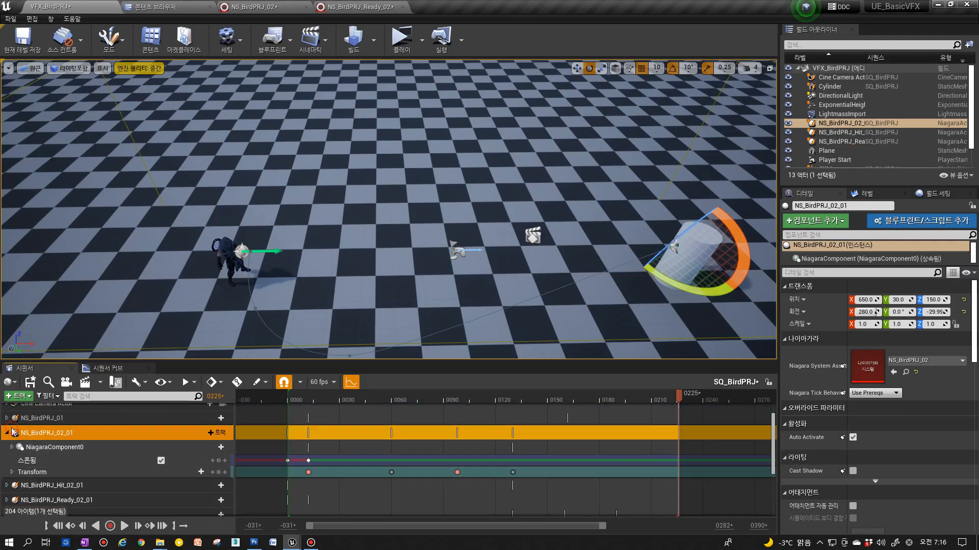
pyautogui.click(9, 433)
pyautogui.rightClick(52, 433)
pyautogui.click(85, 371)
pyautogui.click(40, 436)
pyautogui.click(44, 449)
pyautogui.click(48, 435)
pyautogui.click(52, 449)
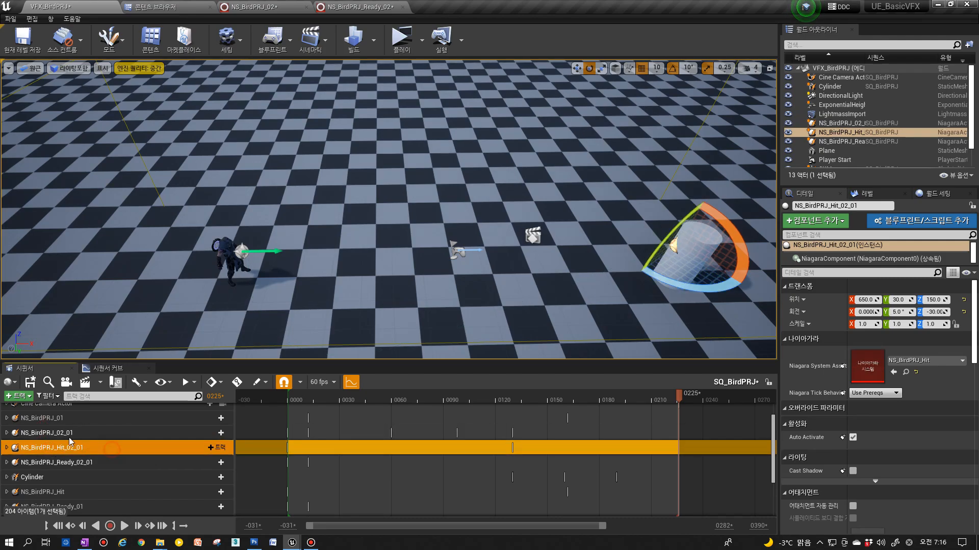
# Duplicate the NS_BirdPRJ_02_01 projectile track and name the copy NS_BirdPRJ_02_02.
pyautogui.click(61, 433)
pyautogui.rightClick(60, 434)
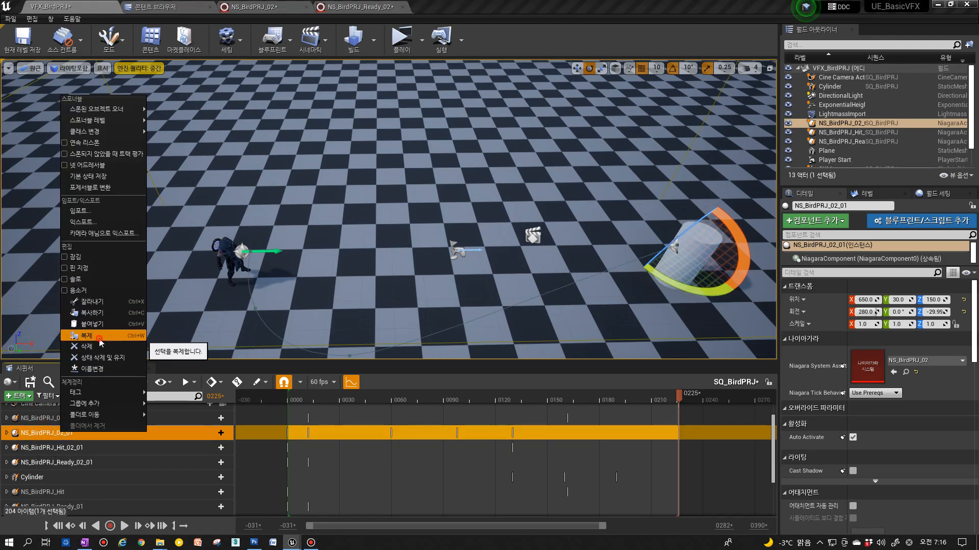
pyautogui.click(87, 335)
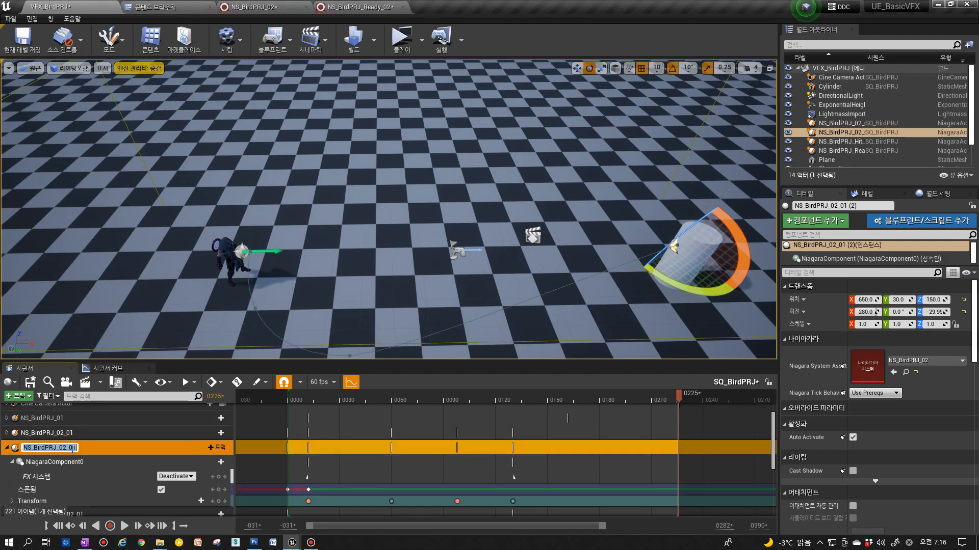
pyautogui.write('2')
pyautogui.press('Return')
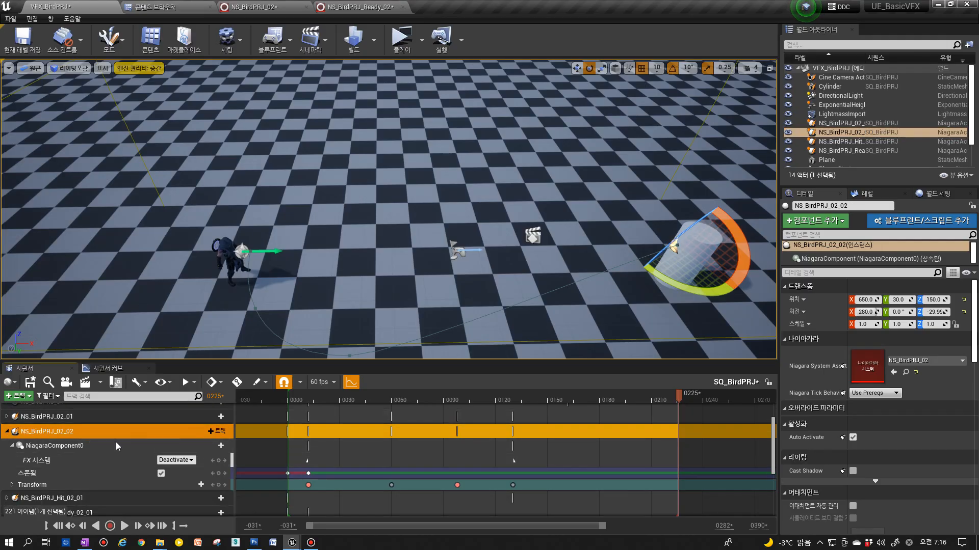
# Delete the two intermediate Transform keys of NS_BirdPRJ_02_02, keeping only the start and end keys, and scrub the timeline to check.
pyautogui.click(309, 485)
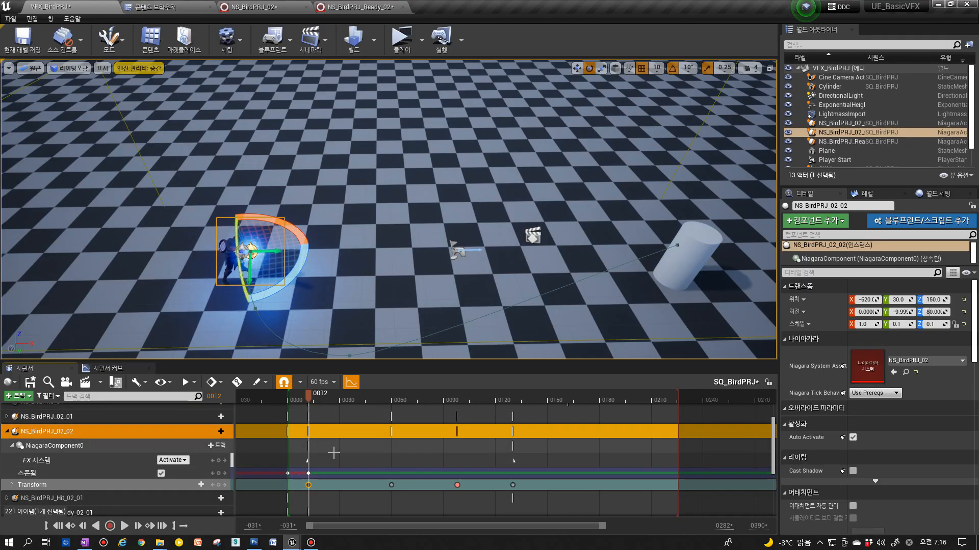
pyautogui.click(392, 485)
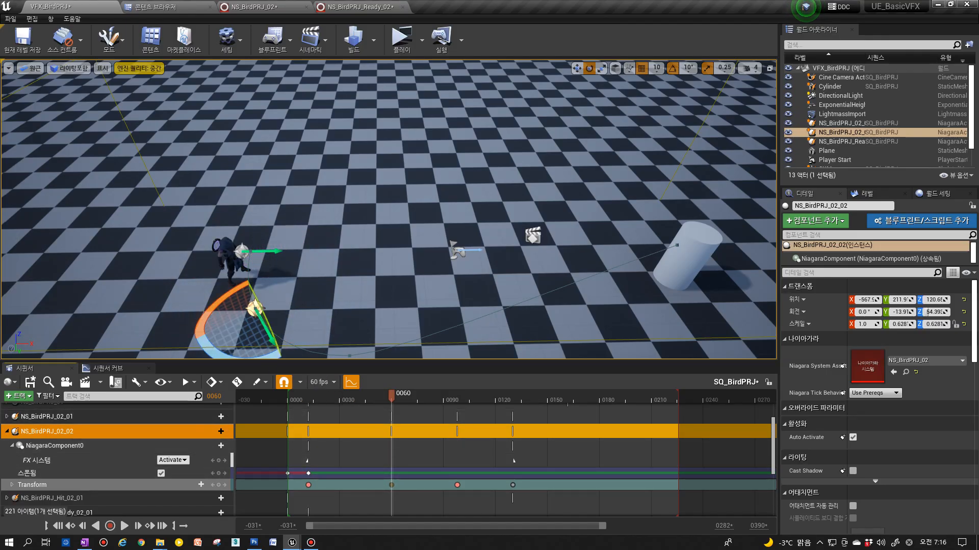
pyautogui.click(308, 401)
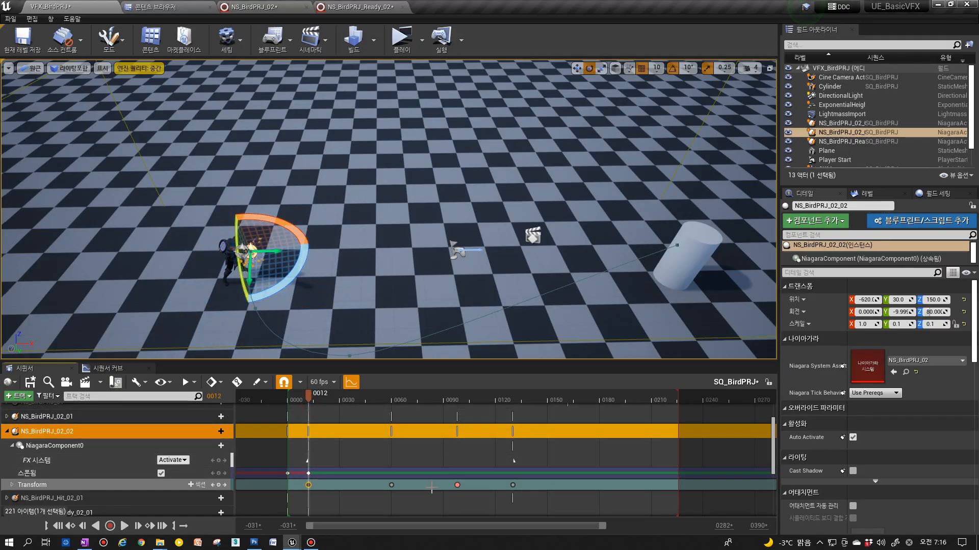
pyautogui.click(373, 486)
pyautogui.moveTo(384, 485); pyautogui.dragTo(469, 479)
pyautogui.click(492, 487)
pyautogui.press('Delete')
pyautogui.moveTo(309, 399); pyautogui.dragTo(414, 407)
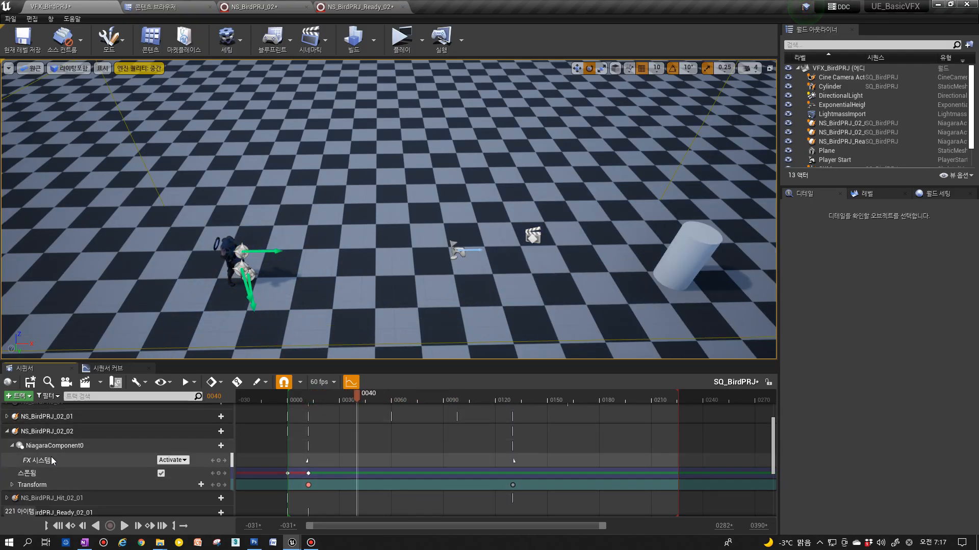
# Set all remaining location, rotation and scale keys of NS_BirdPRJ_02_02 to linear interpolation.
pyautogui.click(13, 486)
pyautogui.click(12, 484)
pyautogui.scroll(-2, 15, 459)
pyautogui.click(19, 440)
pyautogui.click(17, 430)
pyautogui.moveTo(322, 400); pyautogui.dragTo(532, 504)
pyautogui.click(308, 439)
pyautogui.rightClick(512, 441)
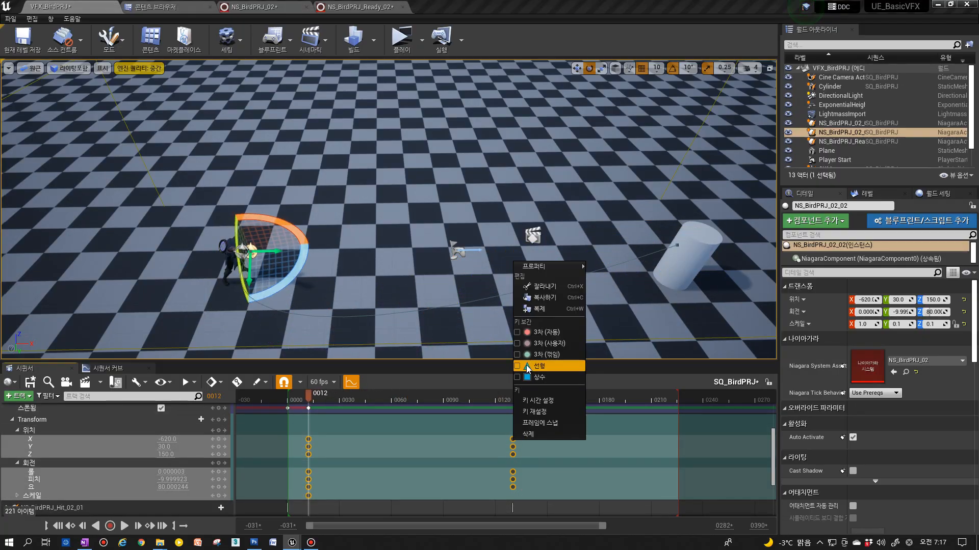
pyautogui.click(539, 367)
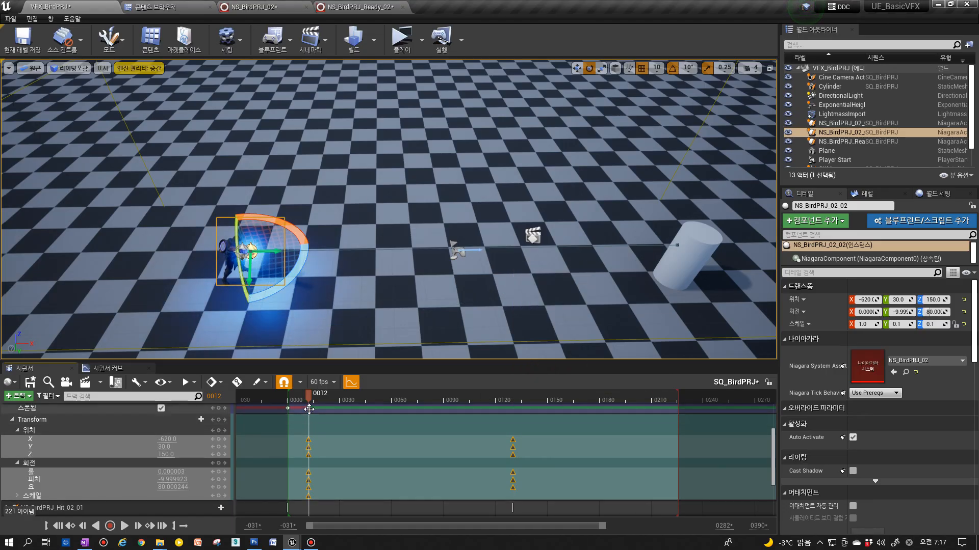
# Play the sequence repeatedly, restarting from frame 0, to review the straight flight of NS_BirdPRJ_02_02 beside the curved projectile.
pyautogui.click(123, 526)
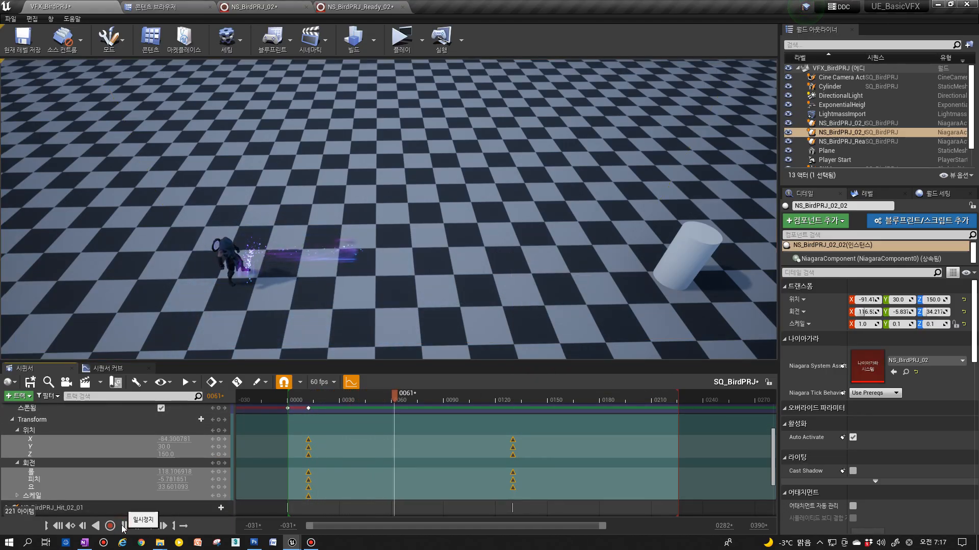
pyautogui.click(122, 526)
pyautogui.click(58, 526)
pyautogui.click(126, 526)
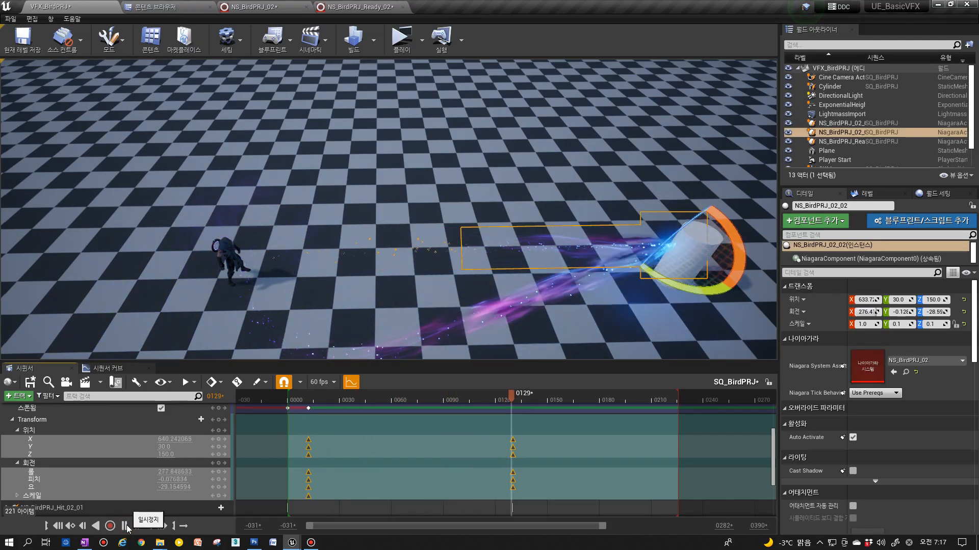
pyautogui.click(57, 526)
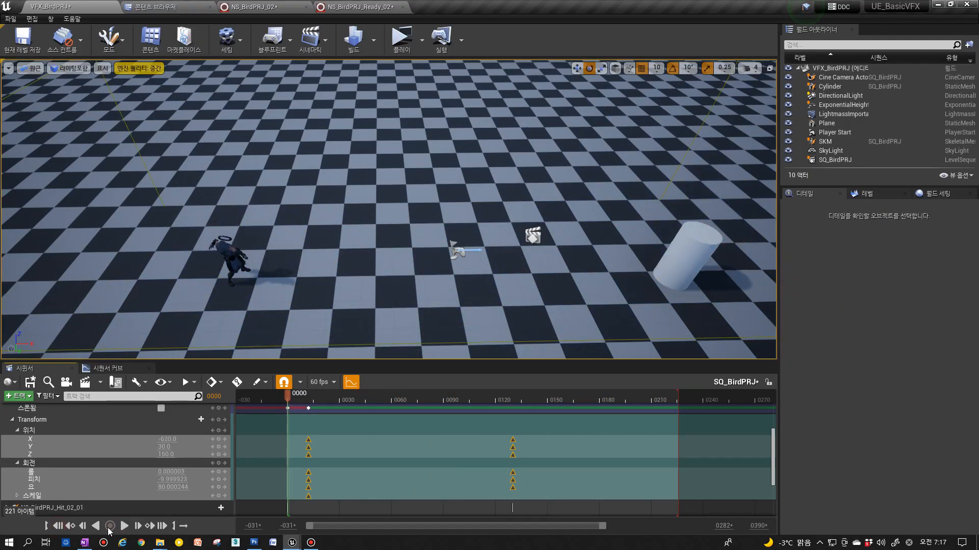
pyautogui.click(124, 526)
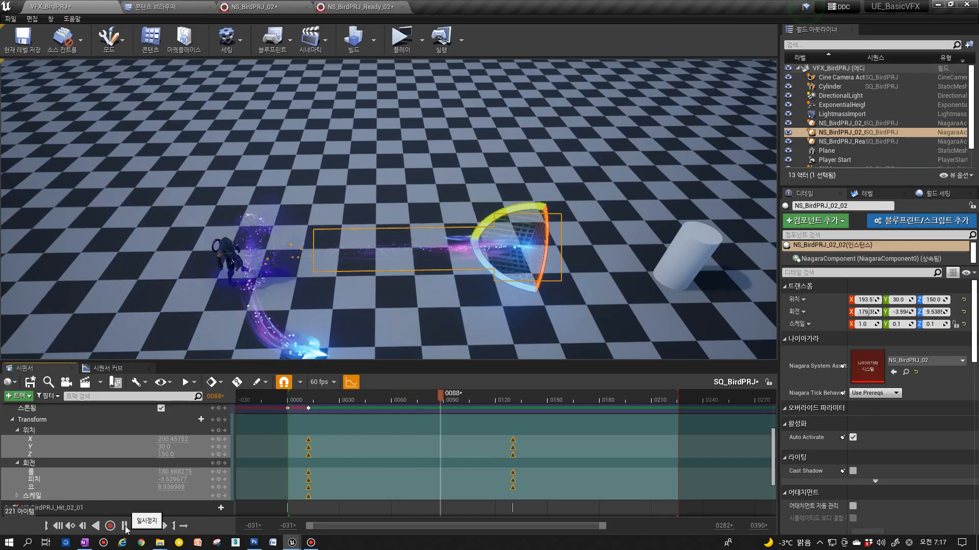
pyautogui.click(125, 526)
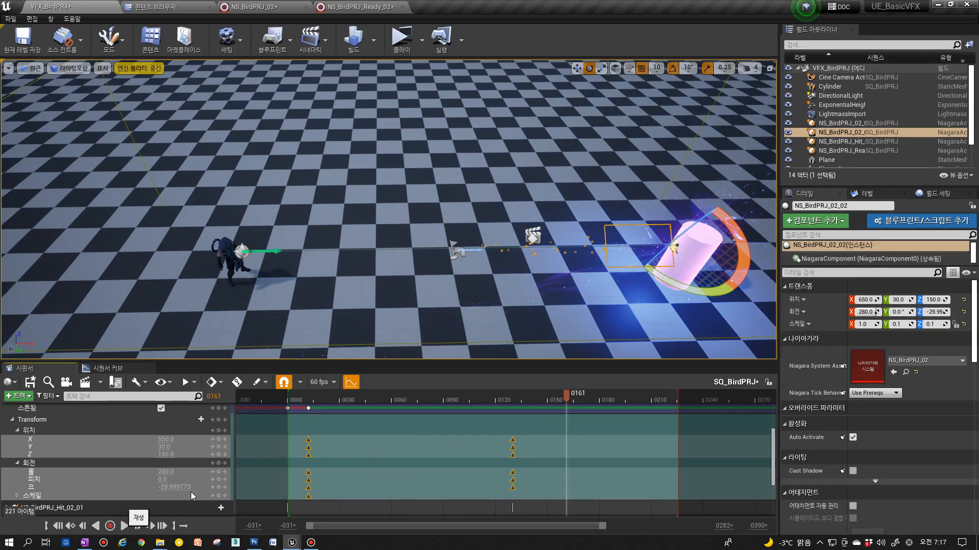
# Set the Y and Z scale of NS_BirdPRJ_02_02 to 1 at frame 12.
pyautogui.click(308, 440)
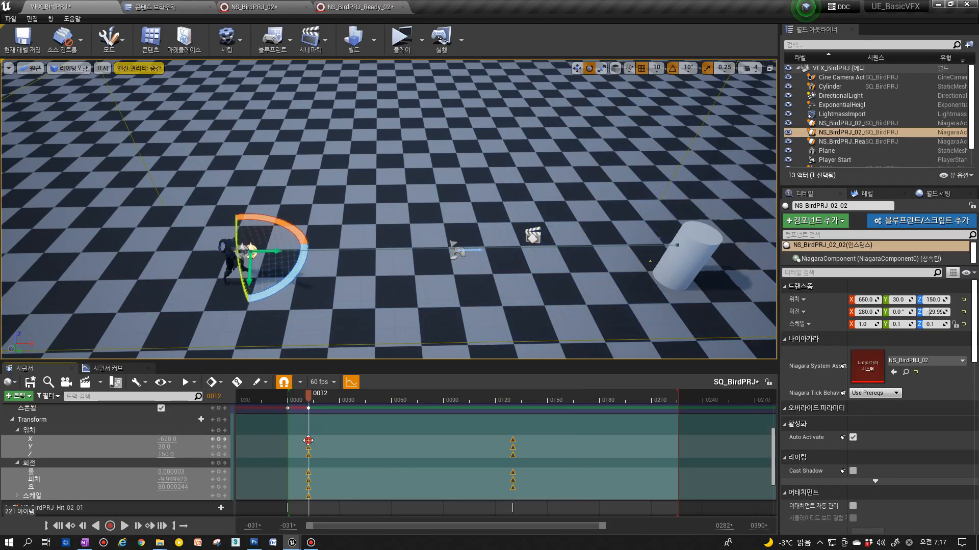
pyautogui.click(15, 496)
pyautogui.scroll(-2, 328, 447)
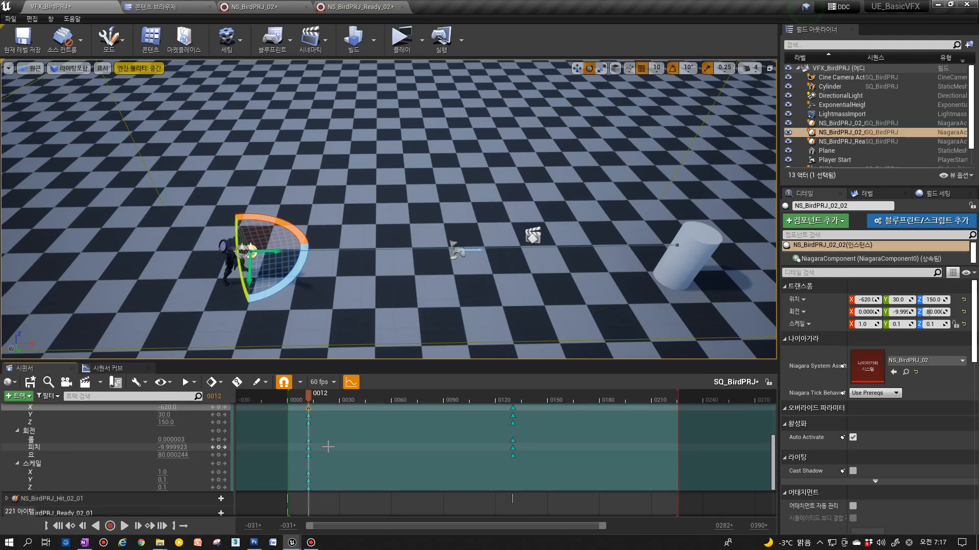
pyautogui.write('1')
pyautogui.click(166, 488)
pyautogui.write('1')
pyautogui.press('Return')
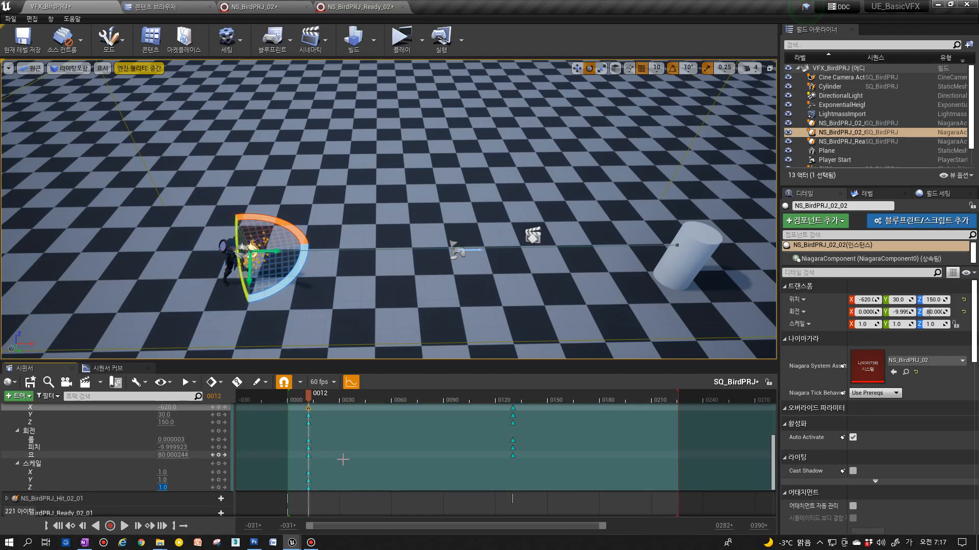
# Delete the start and end rotation keys of NS_BirdPRJ_02_02 and set its roll, pitch and yaw to 0.
pyautogui.moveTo(328, 435); pyautogui.dragTo(285, 463)
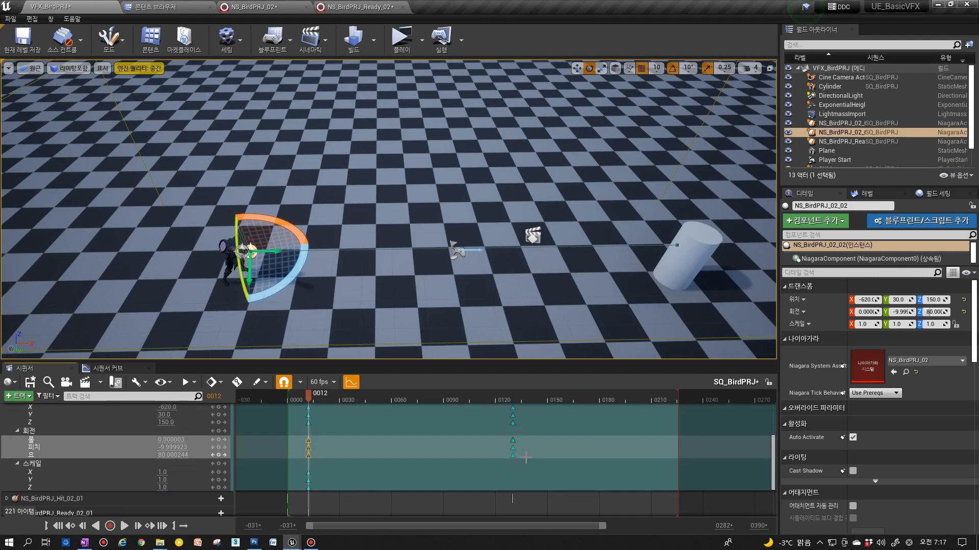
pyautogui.press('Delete')
pyautogui.moveTo(486, 466); pyautogui.dragTo(523, 438)
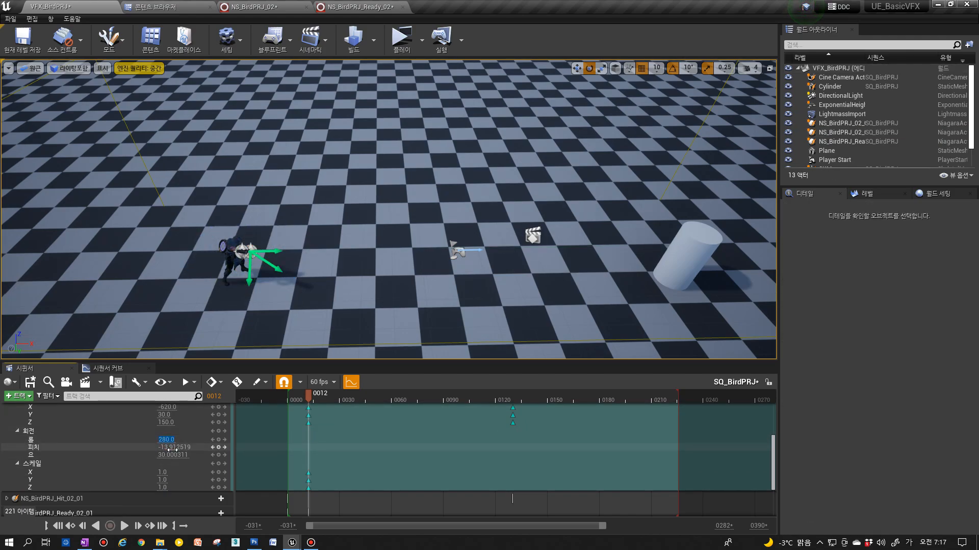
pyautogui.click(172, 449)
pyautogui.write('0')
pyautogui.click(171, 462)
pyautogui.click(172, 455)
pyautogui.write('0')
pyautogui.press('Return')
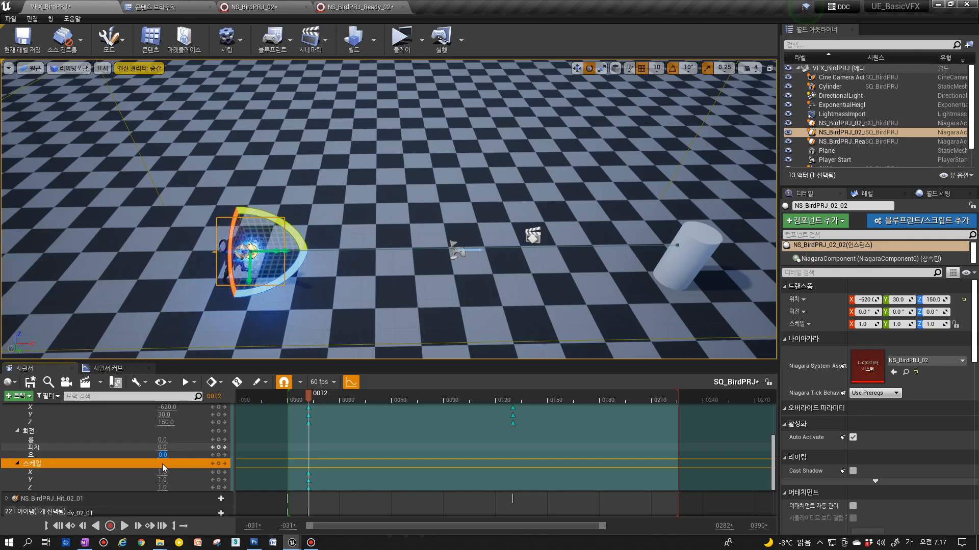
# Replay the sequence from frame 0 to review NS_BirdPRJ_02_02 without rotation.
pyautogui.click(61, 528)
pyautogui.click(125, 527)
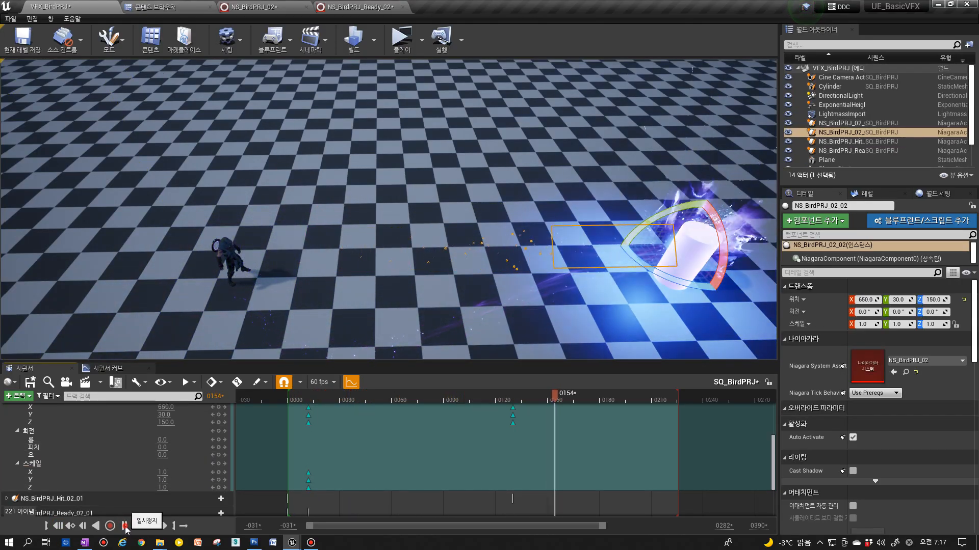
pyautogui.click(124, 527)
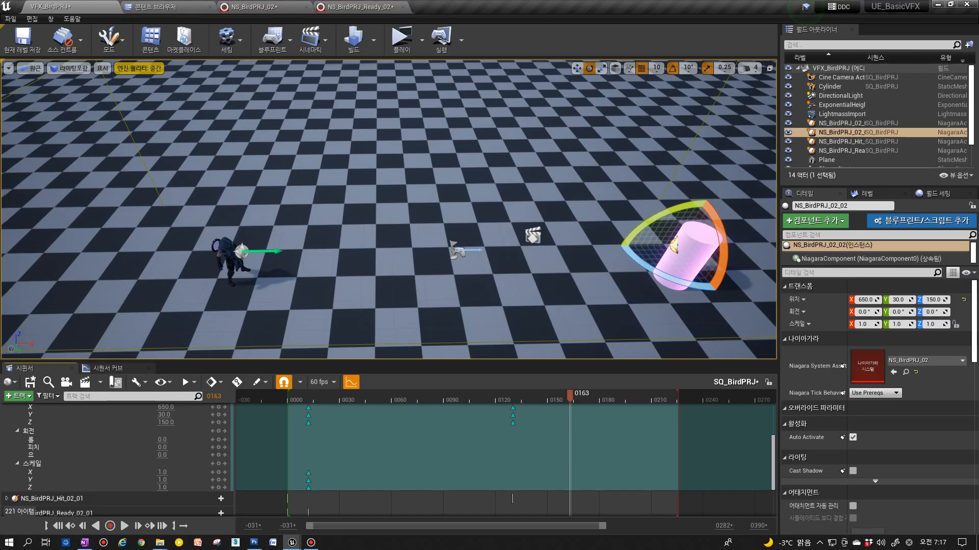
# Move the end location keys and the Deactivate key of NS_BirdPRJ_02_02 to frame 135 and scrub to check the impact.
pyautogui.click(308, 472)
pyautogui.scroll(3, 351, 460)
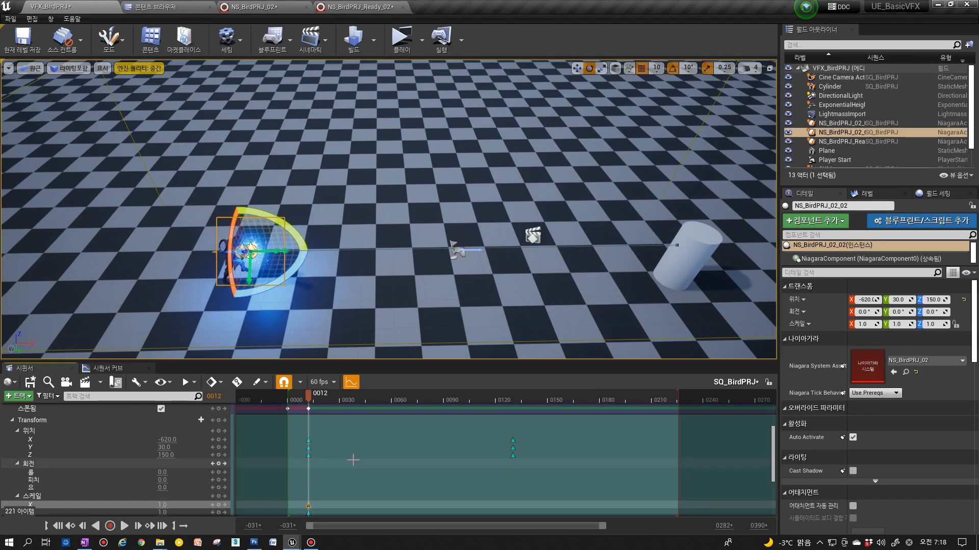
pyautogui.scroll(3, 418, 448)
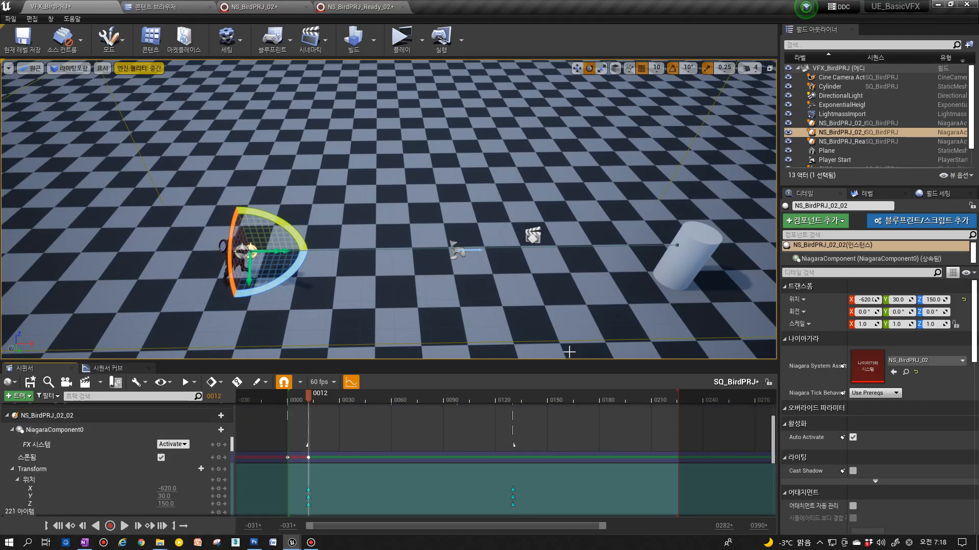
pyautogui.scroll(-2, 519, 452)
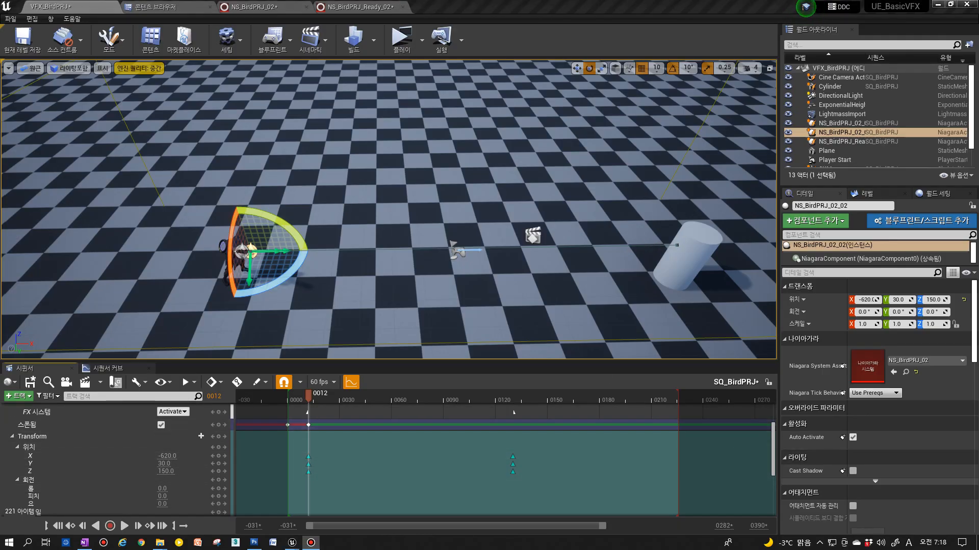
pyautogui.click(419, 457)
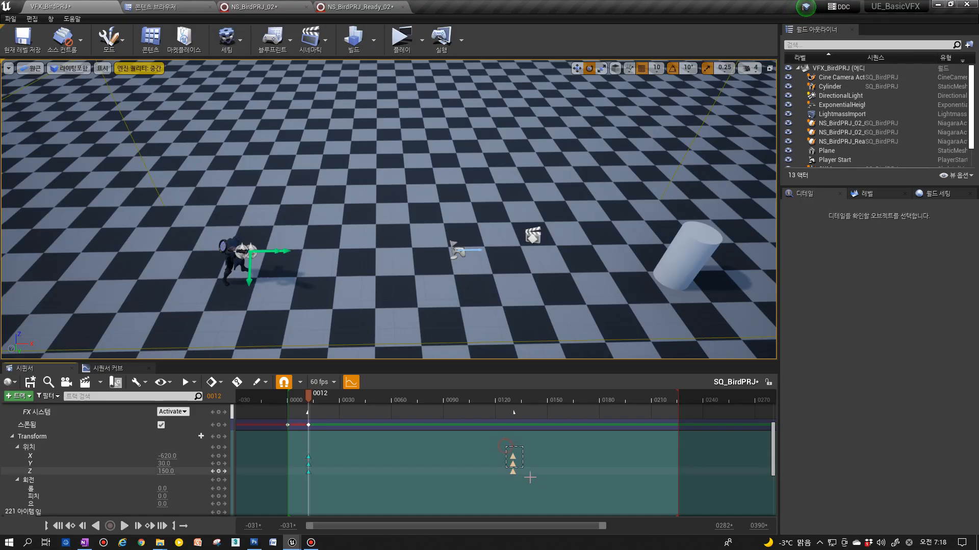
pyautogui.moveTo(505, 446); pyautogui.dragTo(528, 475)
pyautogui.scroll(1, 519, 426)
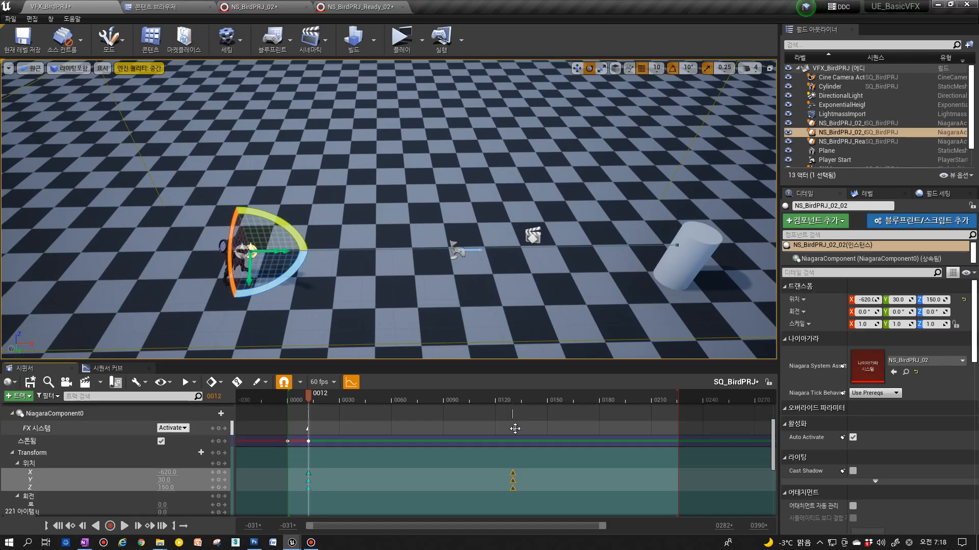
pyautogui.click(515, 428)
pyautogui.scroll(2, 516, 432)
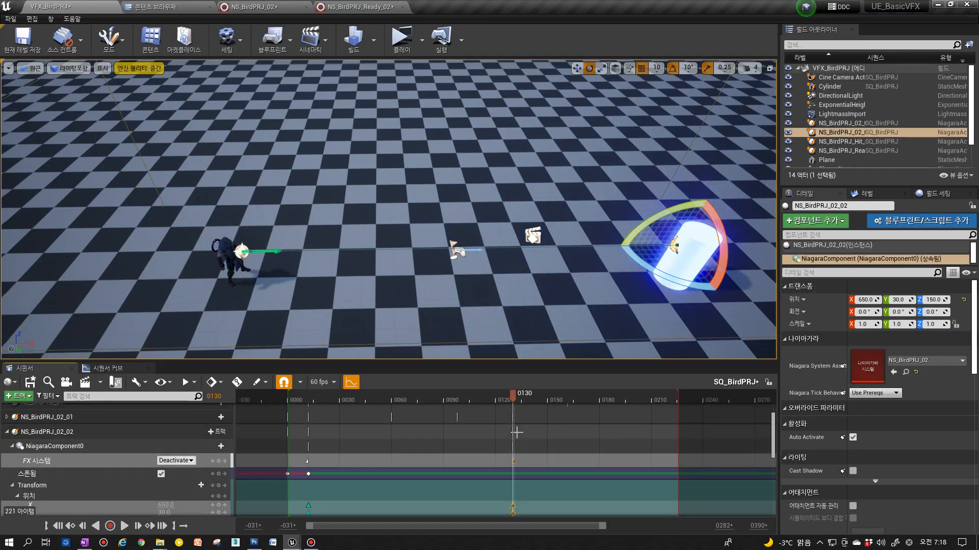
pyautogui.scroll(-3, 516, 433)
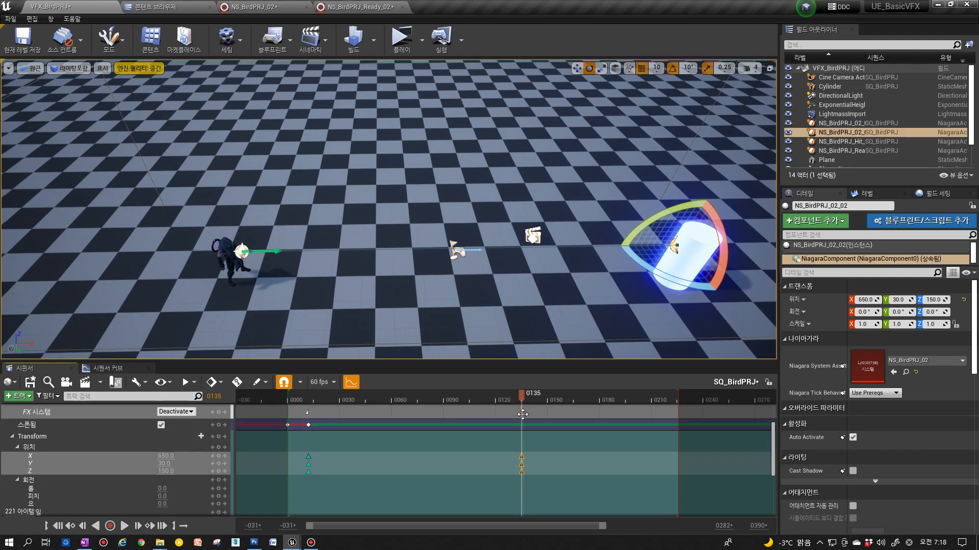
pyautogui.moveTo(294, 397); pyautogui.dragTo(520, 400)
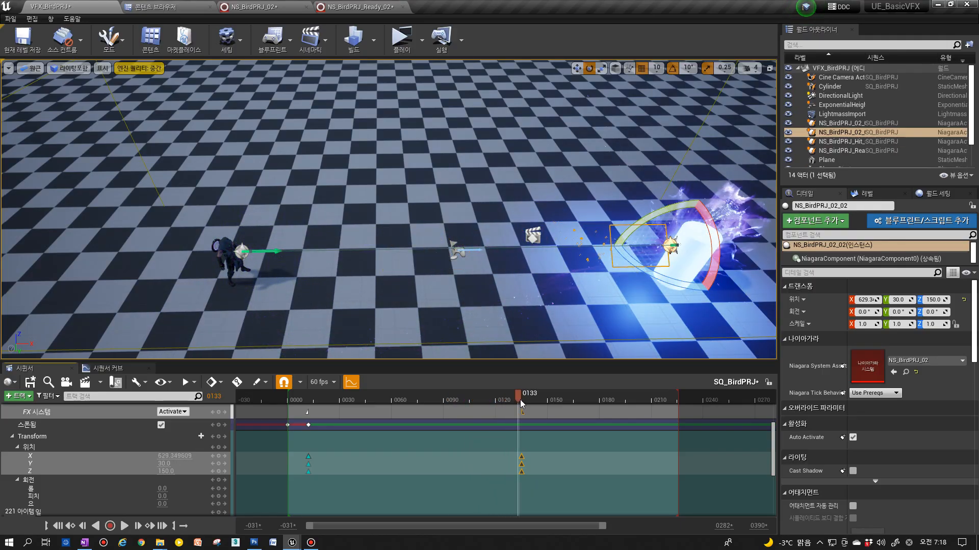
# At frame 68, raise NS_BirdPRJ_02_02 to a Z location of 330 and key its location.
pyautogui.click(521, 456)
pyautogui.press('w')
pyautogui.moveTo(442, 306); pyautogui.dragTo(442, 265, button='right')
pyautogui.moveTo(352, 259); pyautogui.dragTo(359, 239, button='right')
pyautogui.scroll(-2, 351, 259)
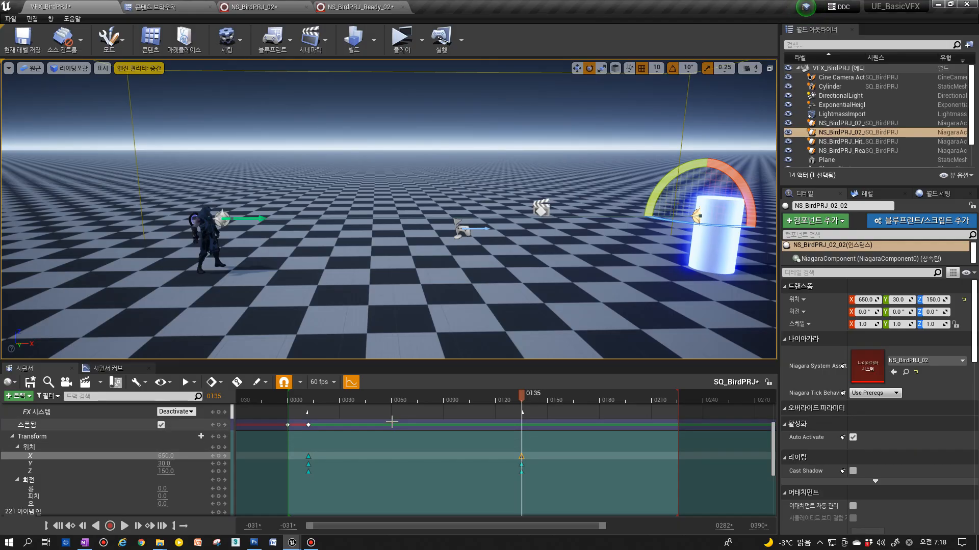
pyautogui.click(407, 400)
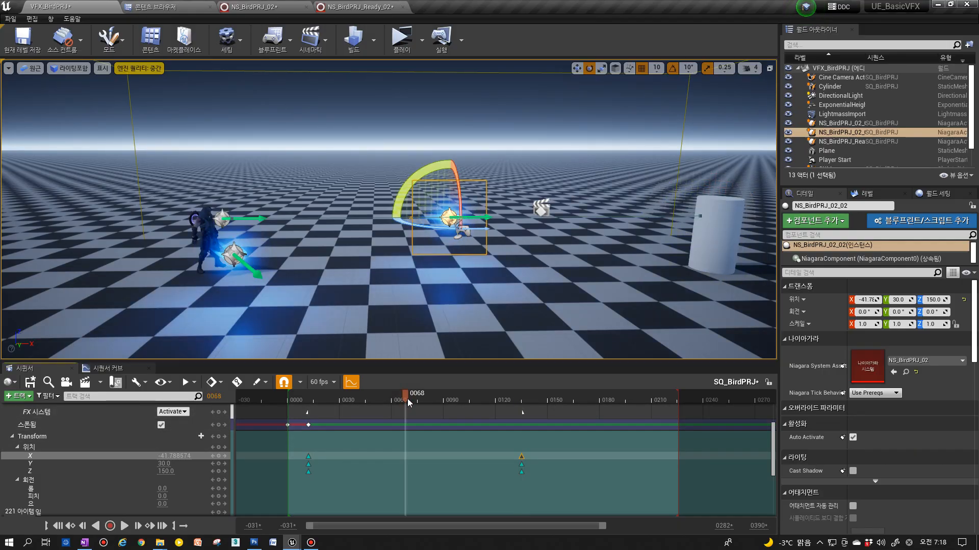
pyautogui.moveTo(453, 192); pyautogui.dragTo(455, 140)
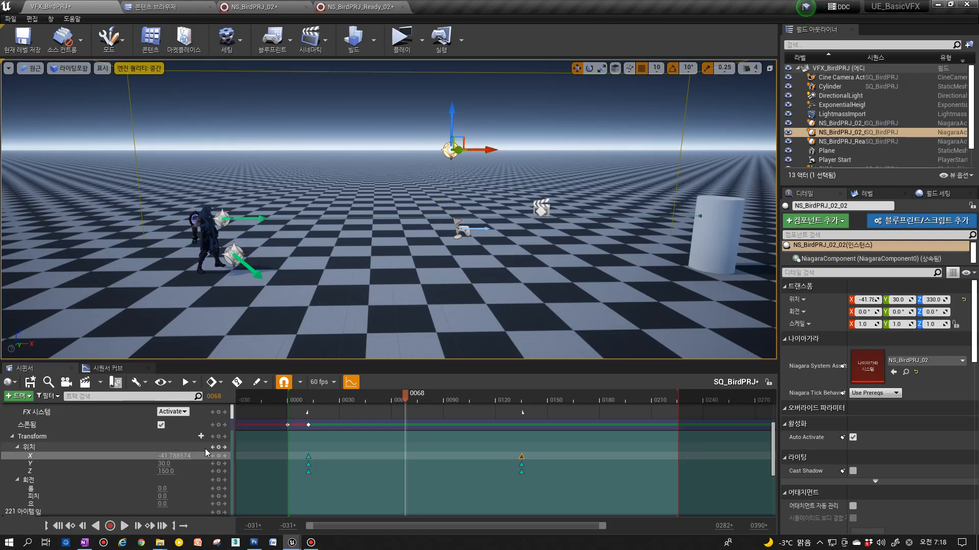
pyautogui.click(220, 448)
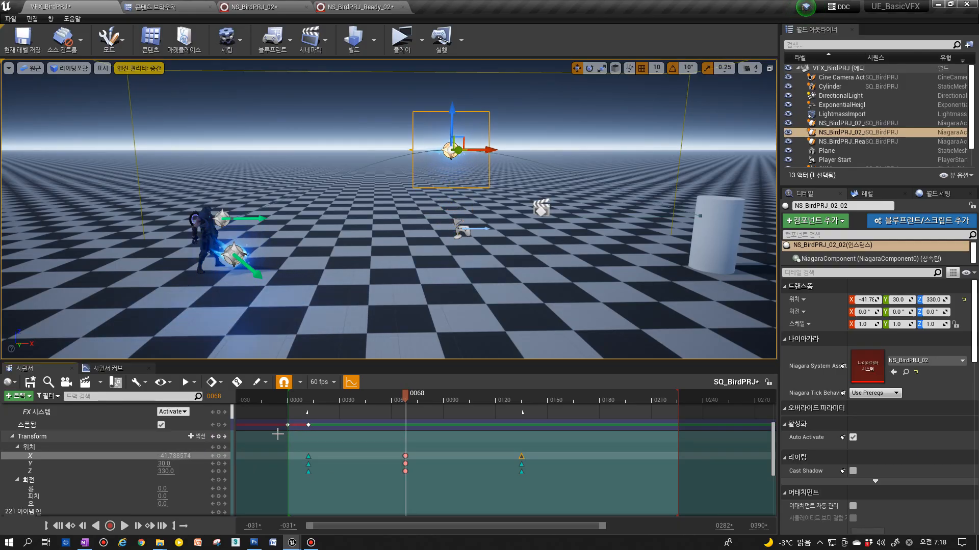
# Change the three sets of location keys of NS_BirdPRJ_02_02 to cubic interpolation.
pyautogui.moveTo(323, 450); pyautogui.dragTo(530, 474)
pyautogui.rightClick(514, 403)
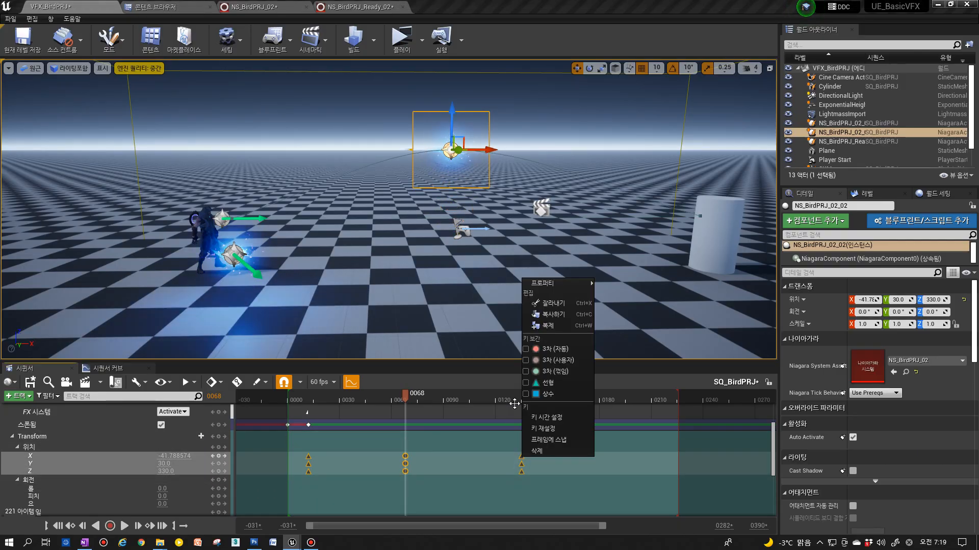
pyautogui.click(539, 358)
# Save all modified assets and play the sequence from frame 5 to review the arched flight.
pyautogui.click(300, 400)
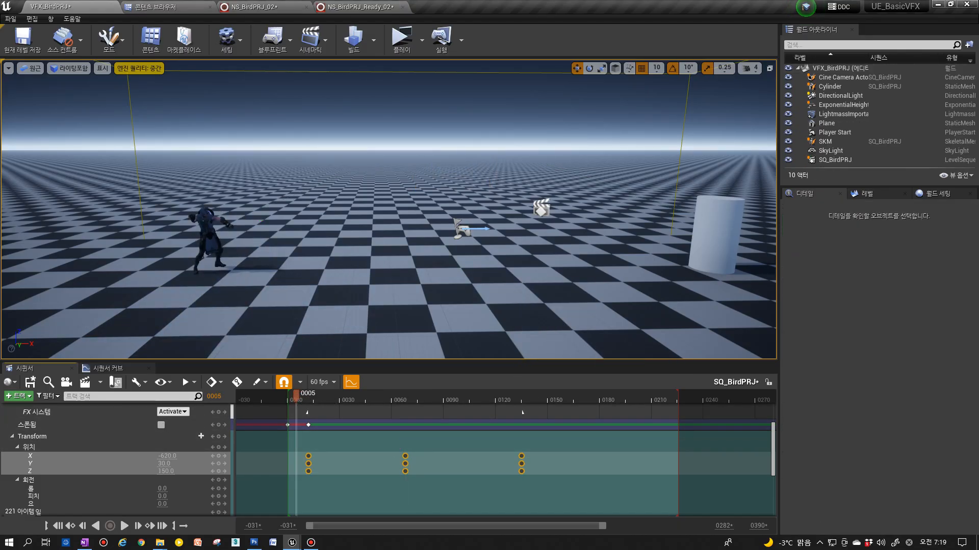
pyautogui.hotkey('ctrl', 'shift', 's')
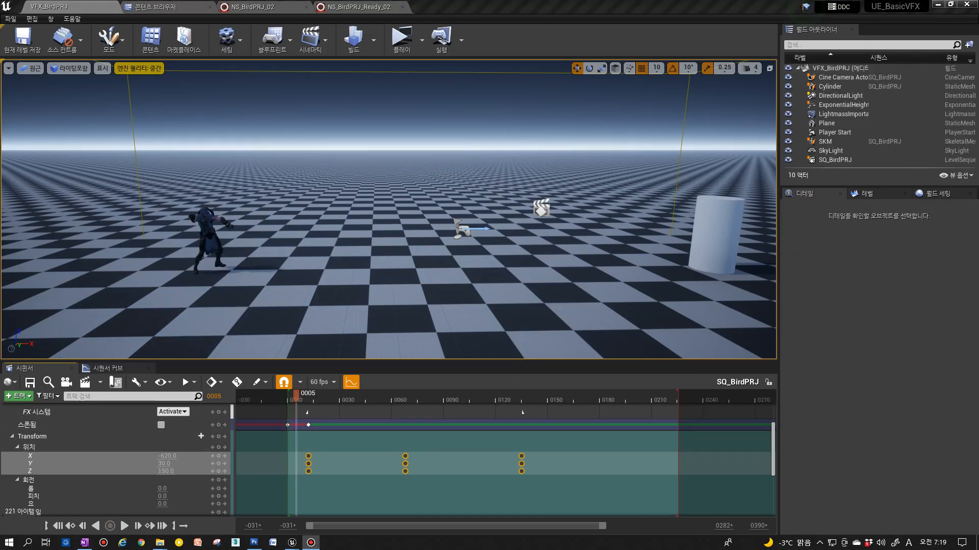
pyautogui.click(126, 528)
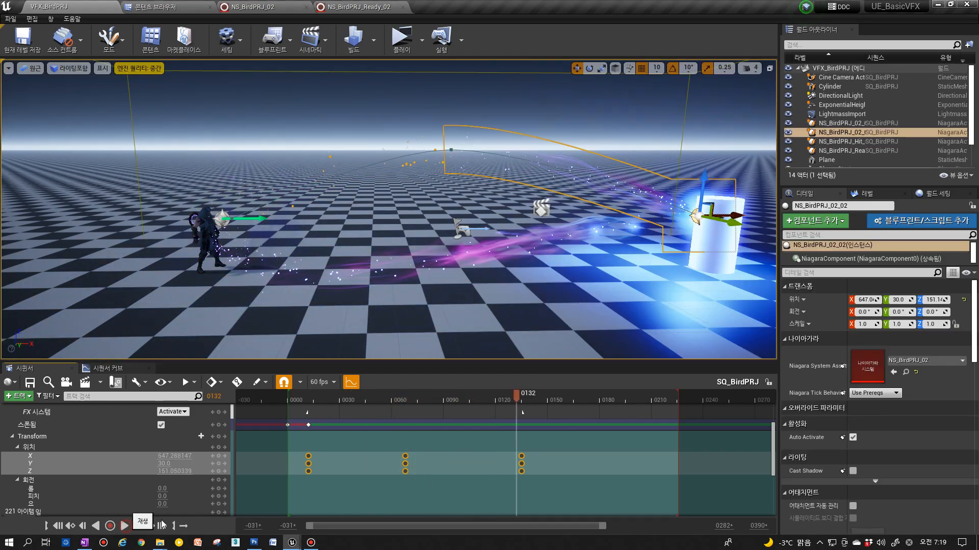
# At frame 68, move NS_BirdPRJ_02_02 back toward the character to an X location of about -381.79 and key its location.
pyautogui.click(406, 456)
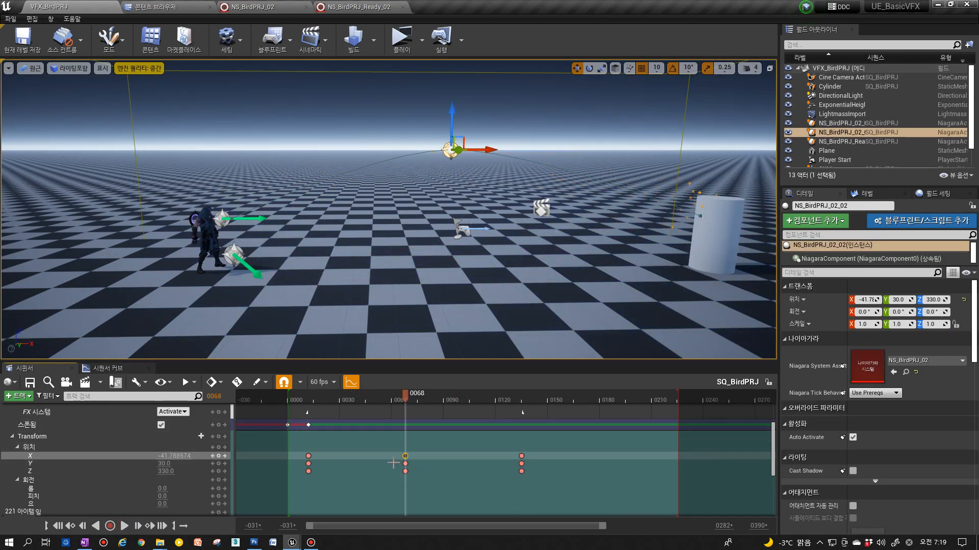
pyautogui.click(308, 456)
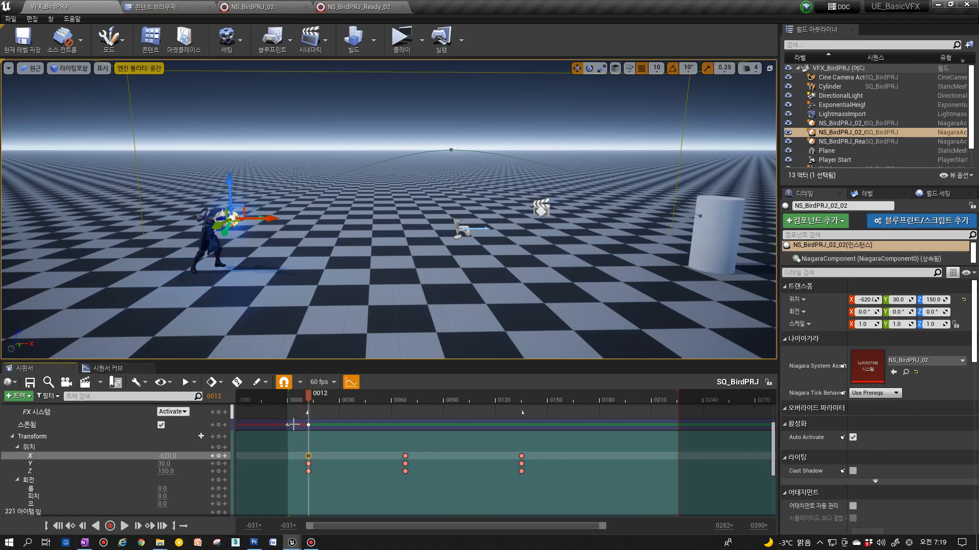
pyautogui.click(405, 456)
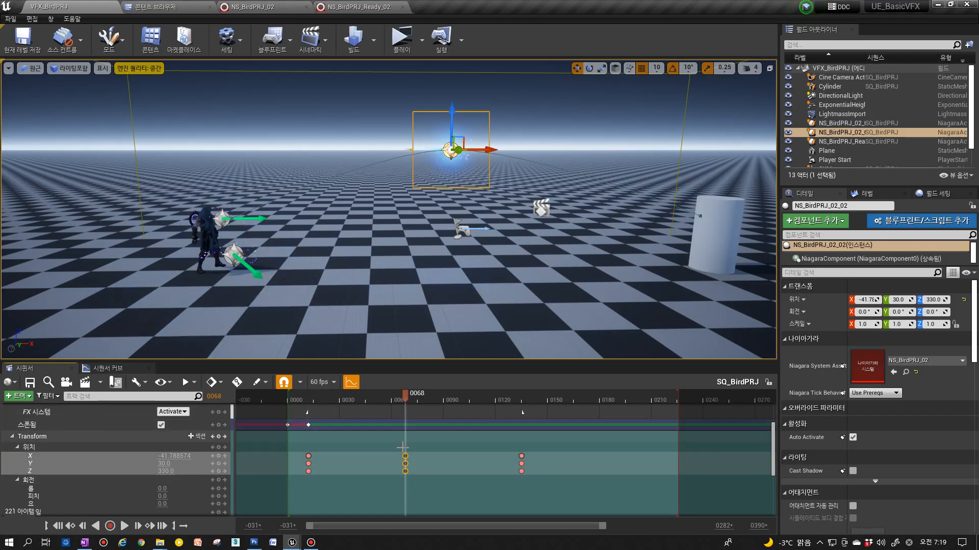
pyautogui.moveTo(300, 401); pyautogui.dragTo(388, 400)
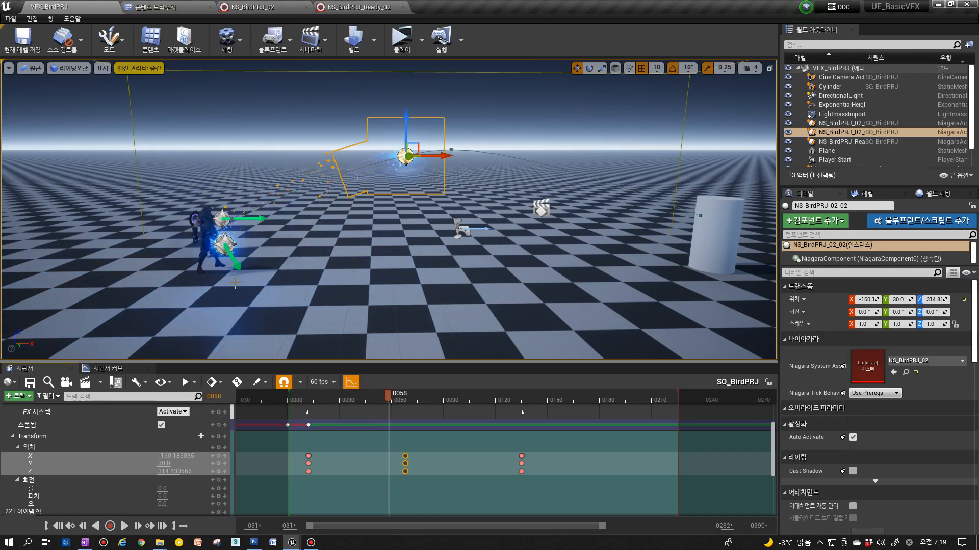
pyautogui.click(400, 401)
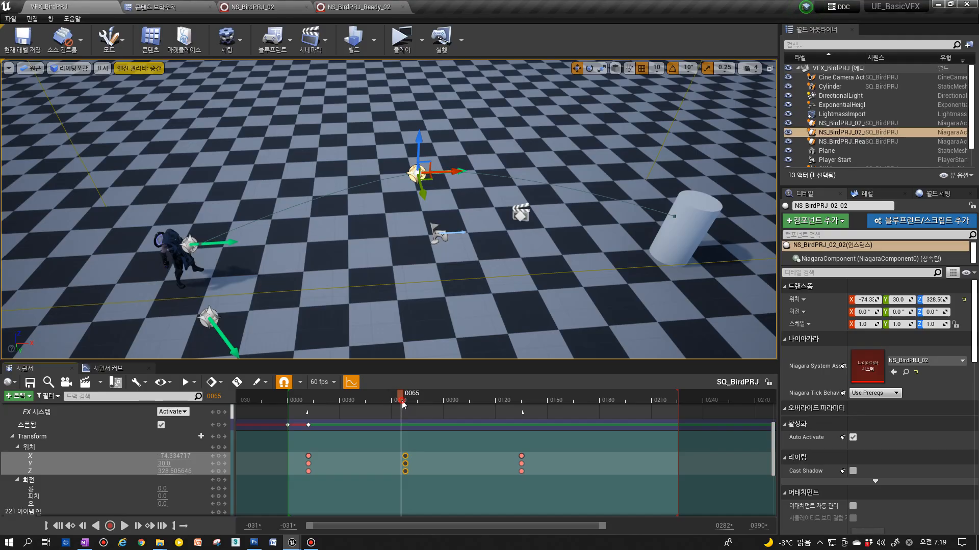
pyautogui.click(408, 402)
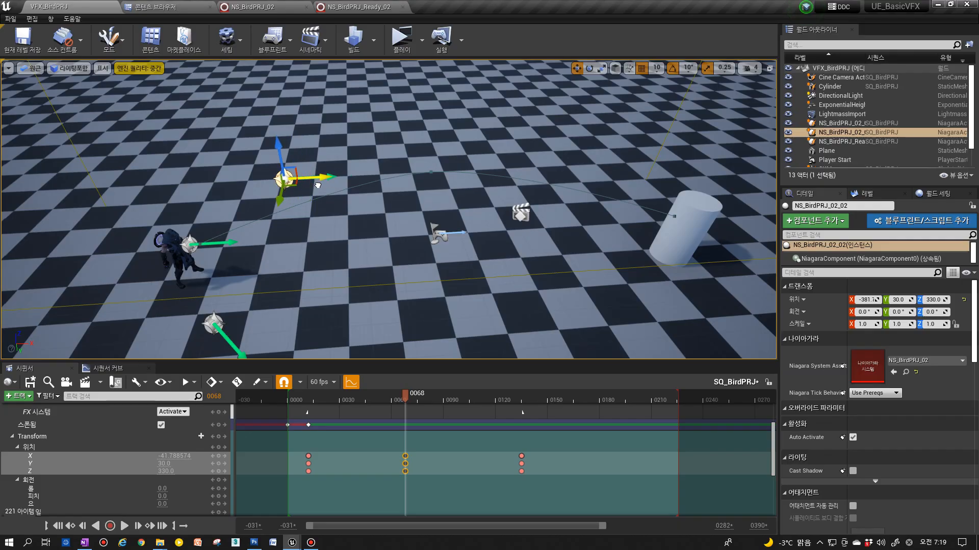
pyautogui.click(220, 448)
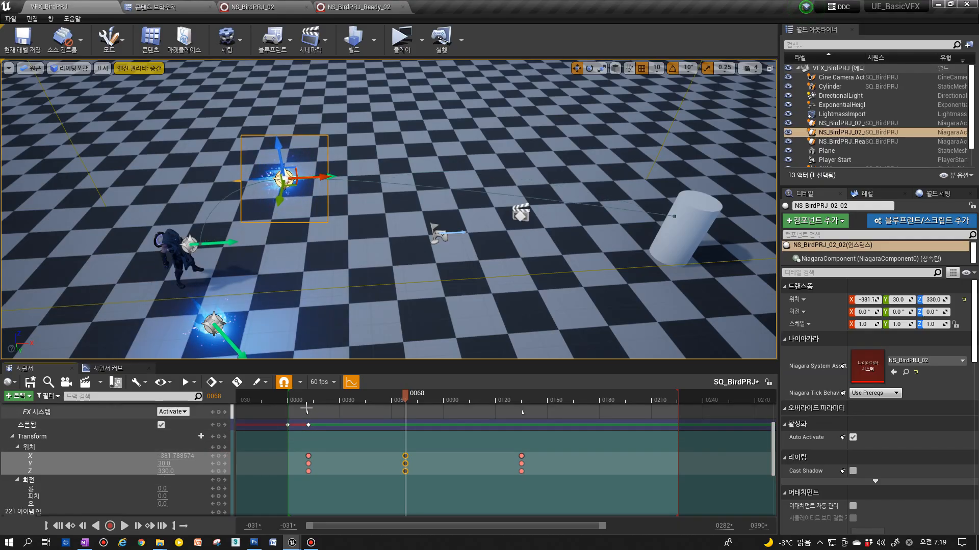
# Check the key timing of NS_BirdPRJ_02_01 and move the middle location keys of NS_BirdPRJ_02_02 to frame 61.
pyautogui.moveTo(296, 401); pyautogui.dragTo(406, 403)
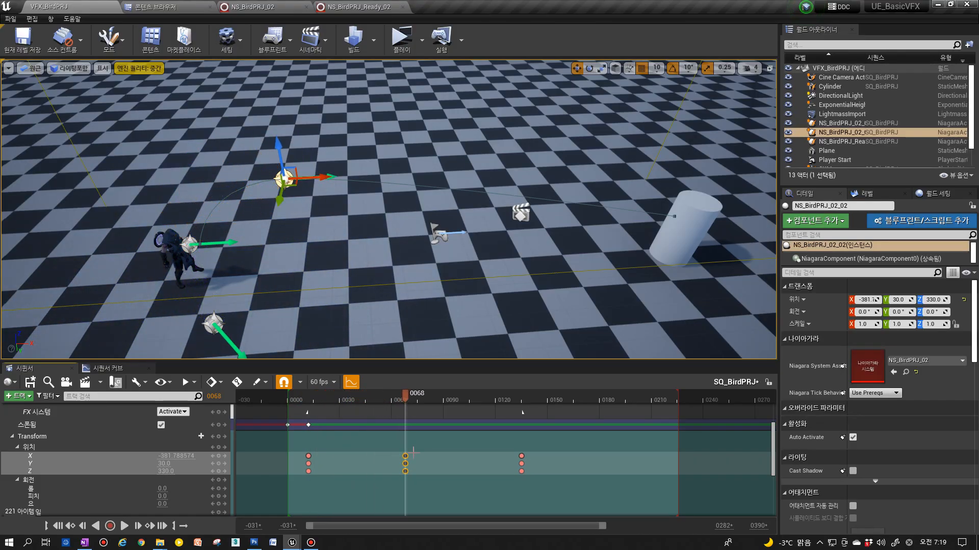
pyautogui.click(211, 324)
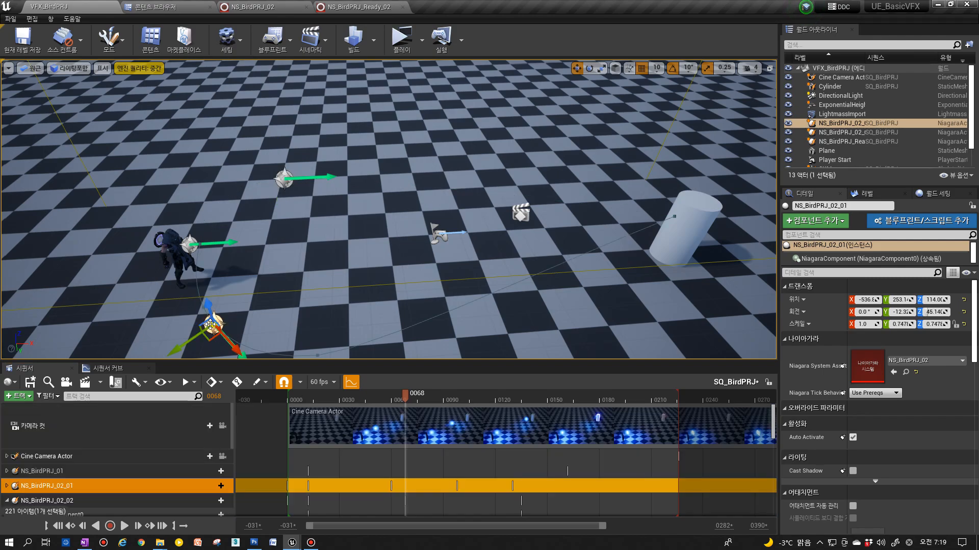
pyautogui.click(7, 486)
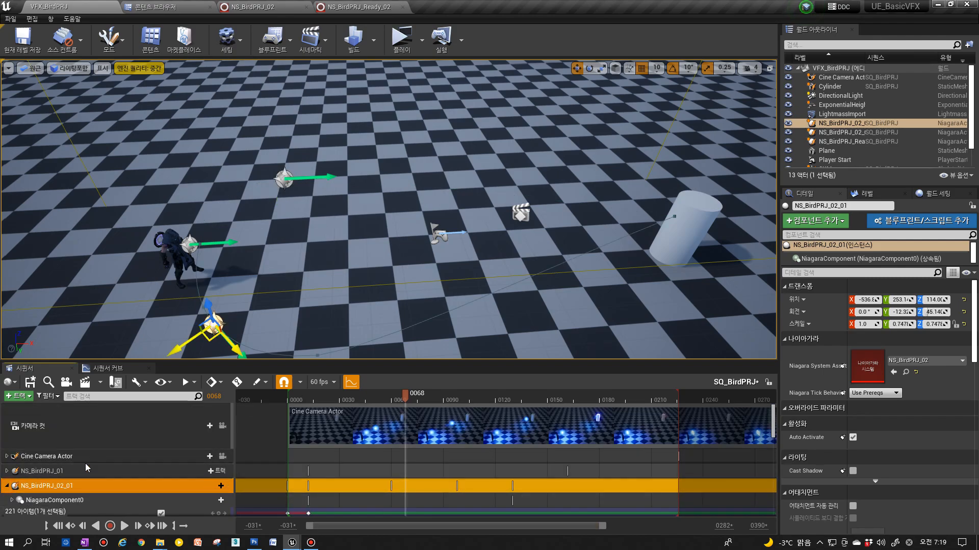
pyautogui.scroll(-4, 86, 464)
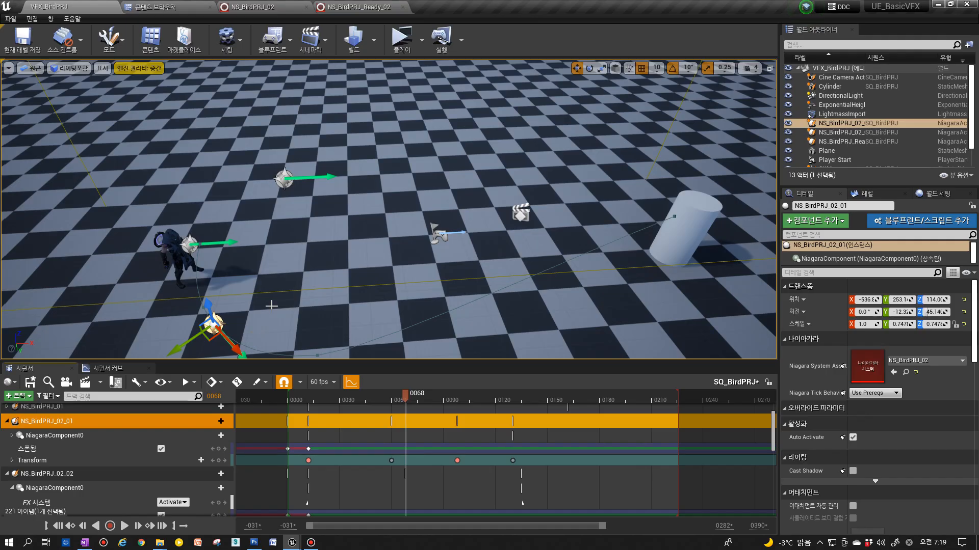
pyautogui.click(284, 176)
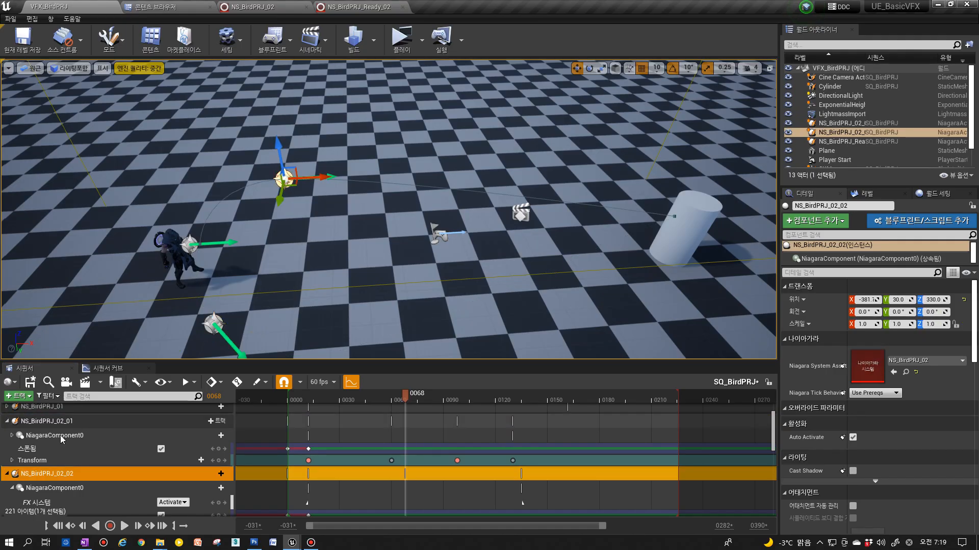
pyautogui.scroll(-4, 51, 464)
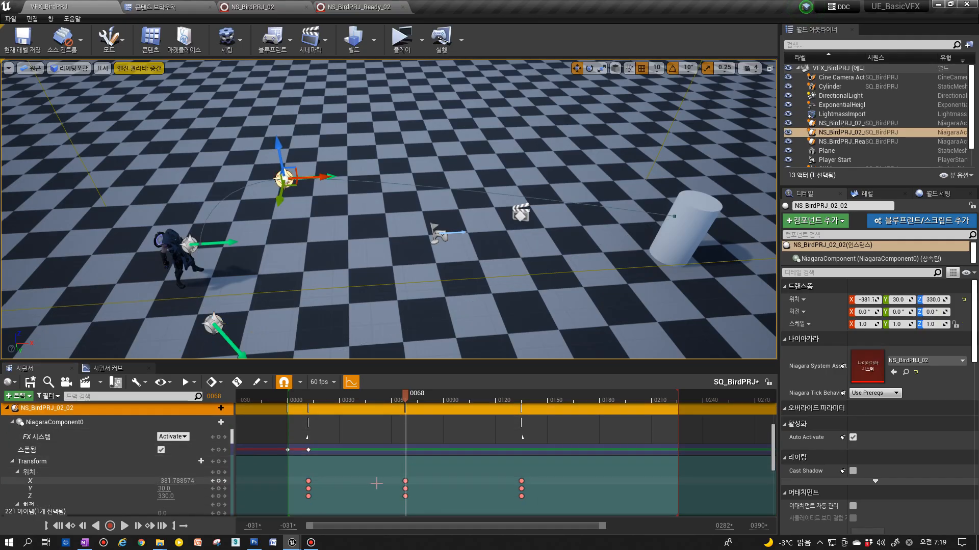
pyautogui.moveTo(406, 481); pyautogui.dragTo(392, 481)
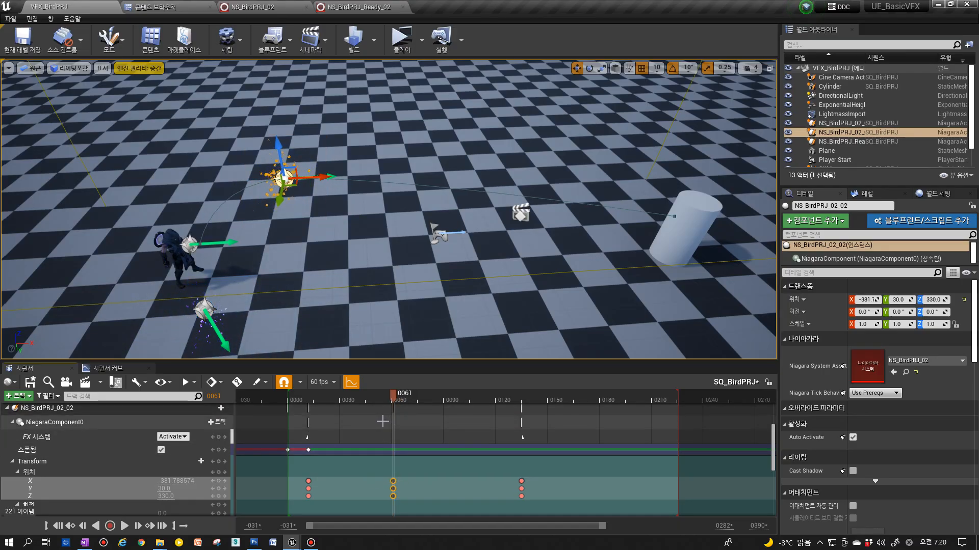
# At frame 12, tilt NS_BirdPRJ_02_02 upward to a pitch of about 60° and key its rotation.
pyautogui.click(309, 480)
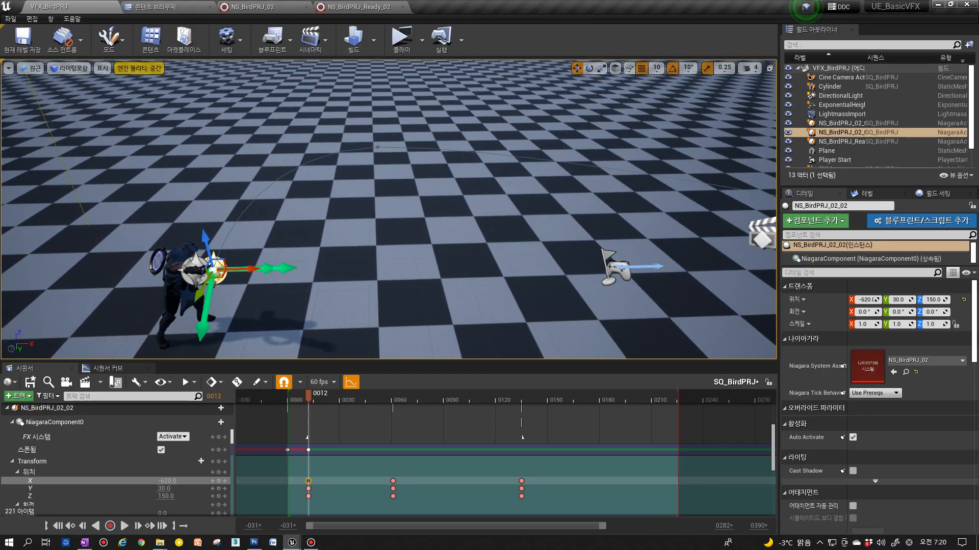
pyautogui.moveTo(281, 296); pyautogui.dragTo(282, 295, button='right')
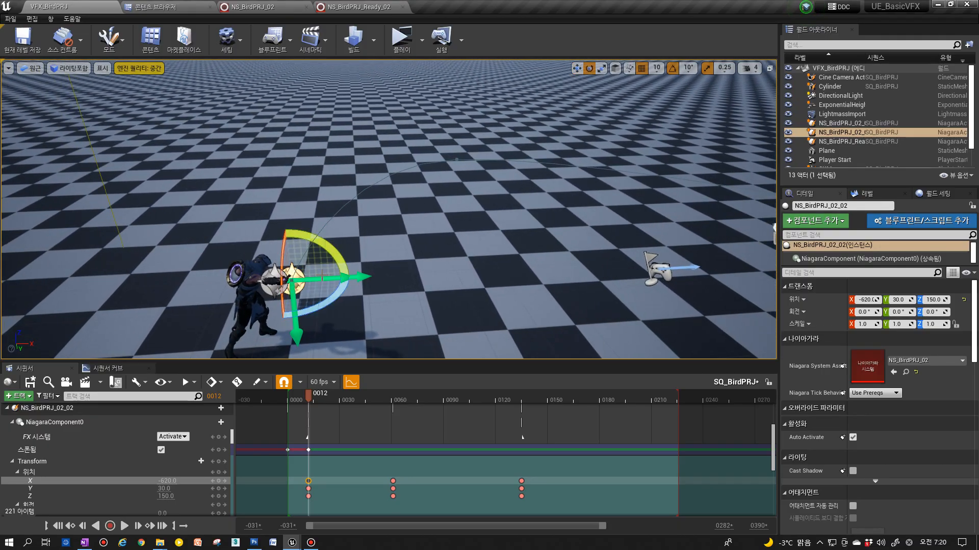
pyautogui.moveTo(337, 259); pyautogui.dragTo(341, 239)
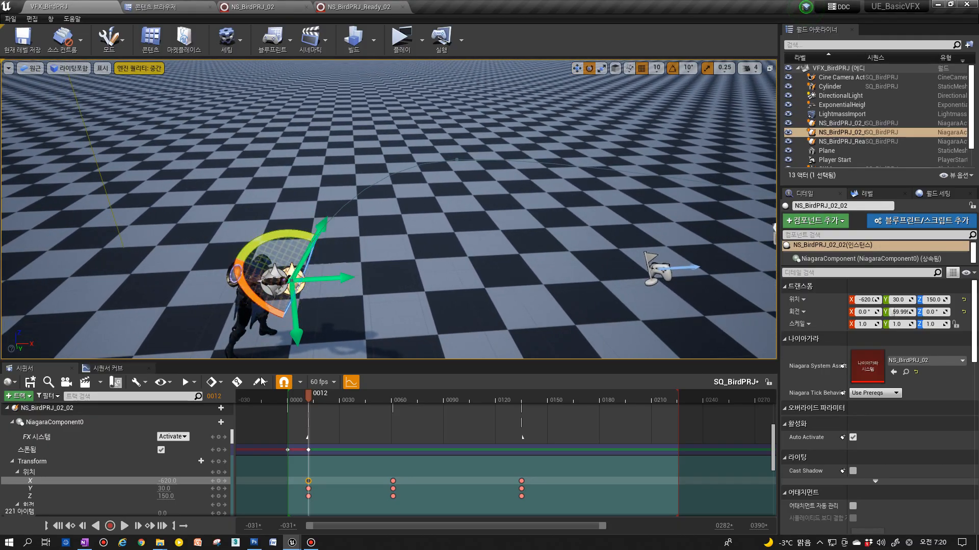
pyautogui.scroll(-2, 169, 472)
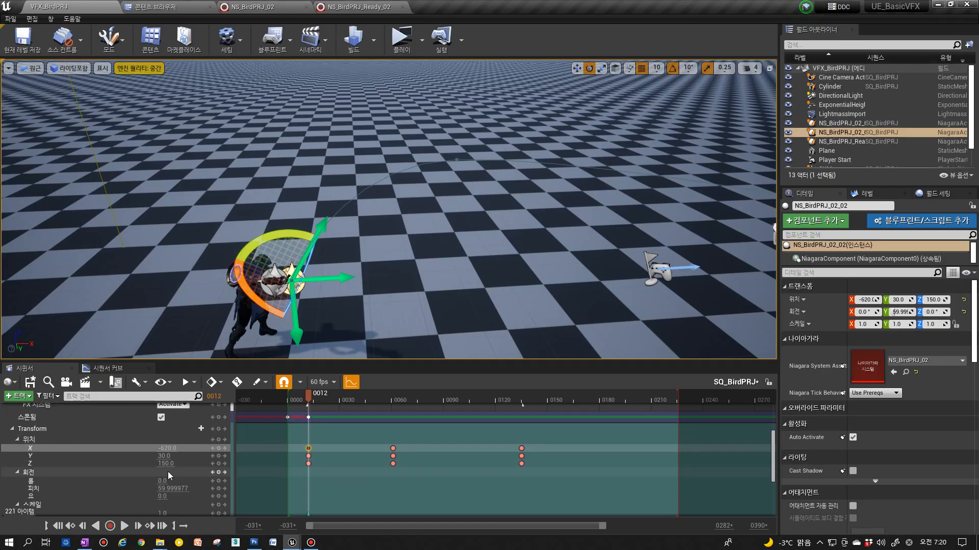
pyautogui.click(219, 472)
# At frame 61, level NS_BirdPRJ_02_02 to a pitch of 0° and key its rotation.
pyautogui.moveTo(309, 395); pyautogui.dragTo(393, 398)
pyautogui.click(392, 448)
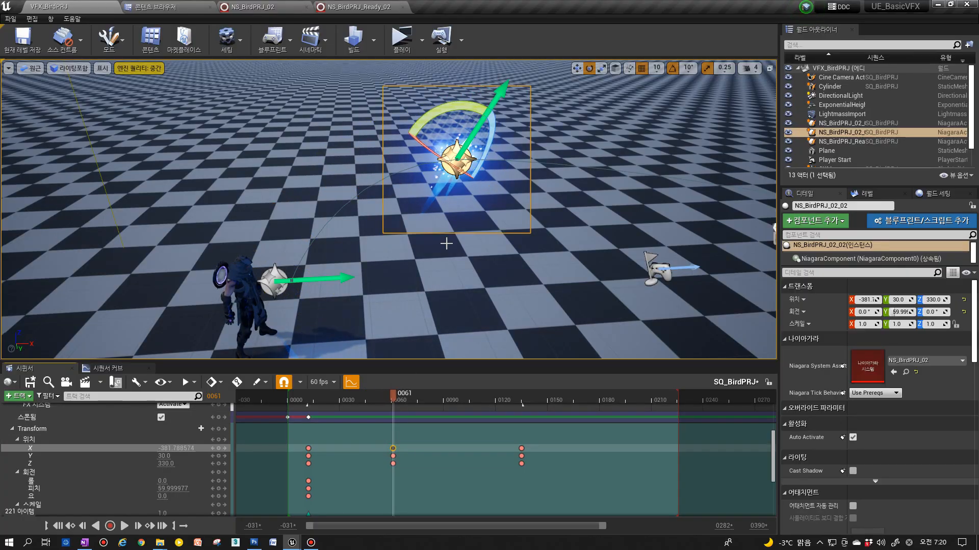
pyautogui.moveTo(459, 105); pyautogui.dragTo(512, 157)
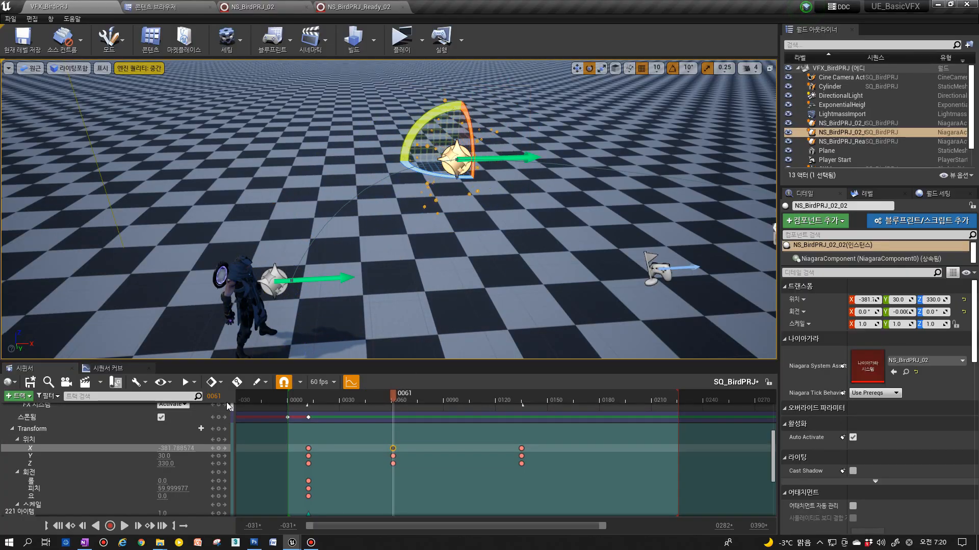
pyautogui.click(213, 473)
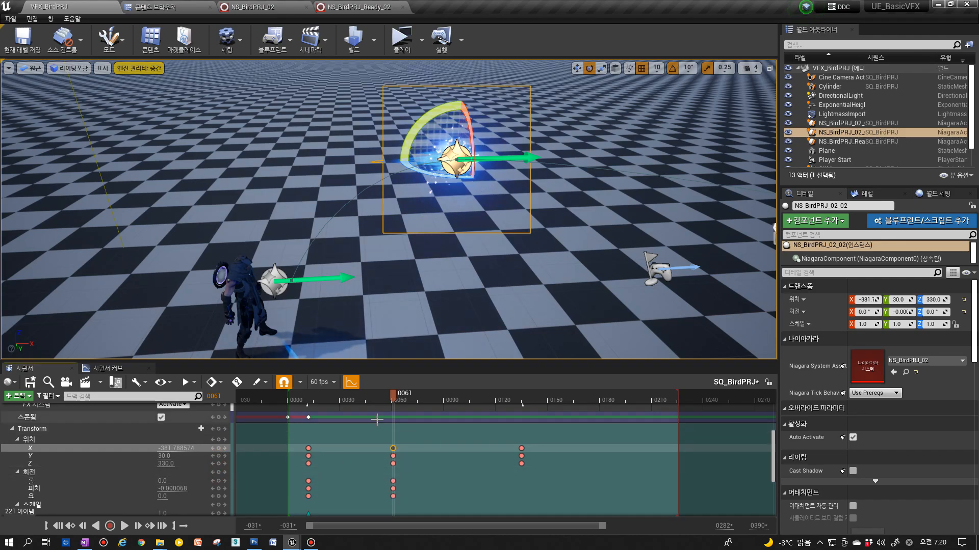
# At frame 135, tilt NS_BirdPRJ_02_02 to a pitch of about -10° at the cylinder and key its rotation.
pyautogui.moveTo(416, 398); pyautogui.dragTo(502, 408)
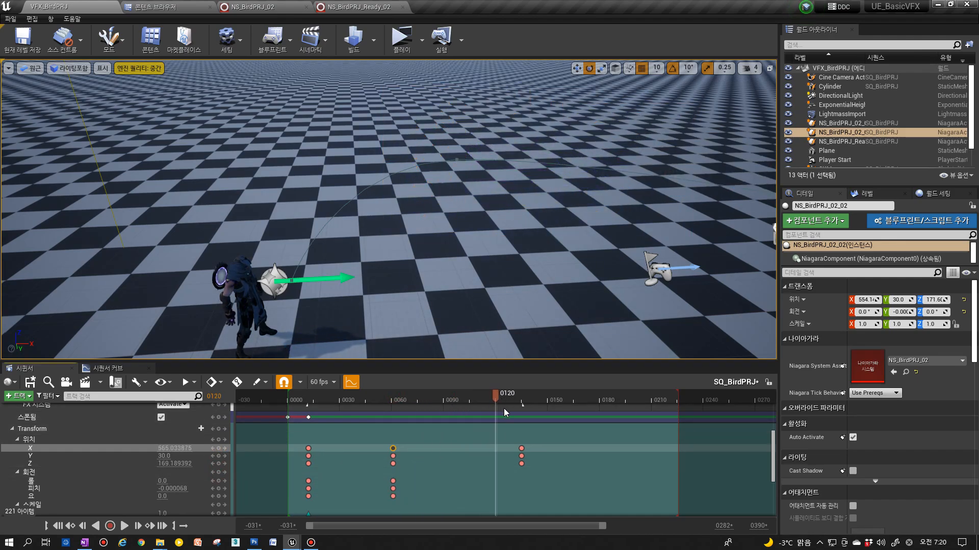
pyautogui.click(522, 450)
pyautogui.press('d')
pyautogui.moveTo(561, 322); pyautogui.dragTo(586, 328, button='right')
pyautogui.press('s')
pyautogui.press('a')
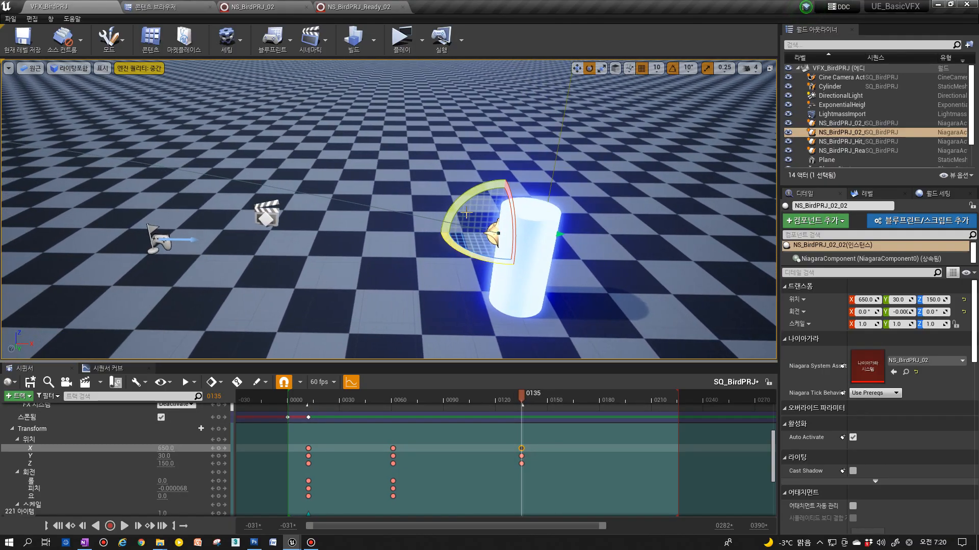
pyautogui.moveTo(460, 208); pyautogui.dragTo(465, 204)
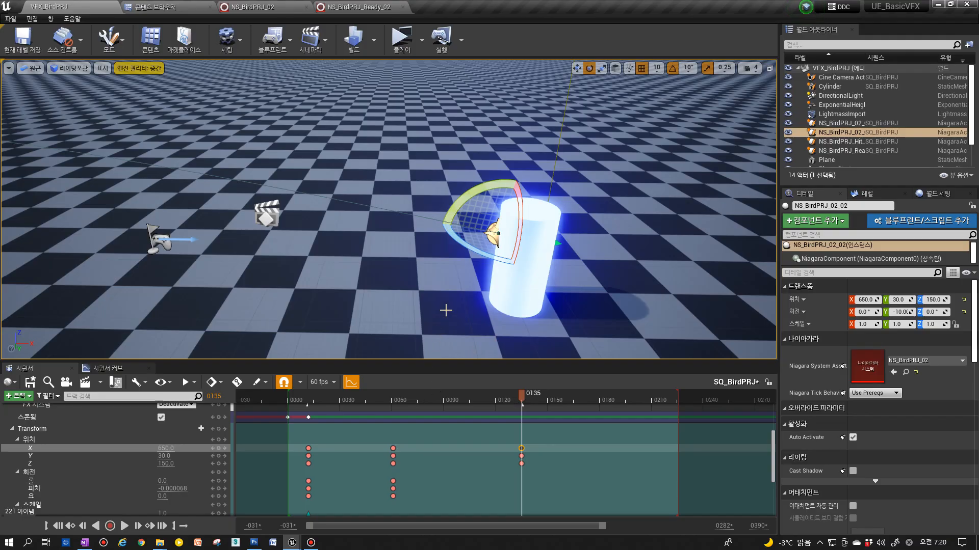
pyautogui.moveTo(452, 215); pyautogui.dragTo(472, 232)
pyautogui.click(213, 480)
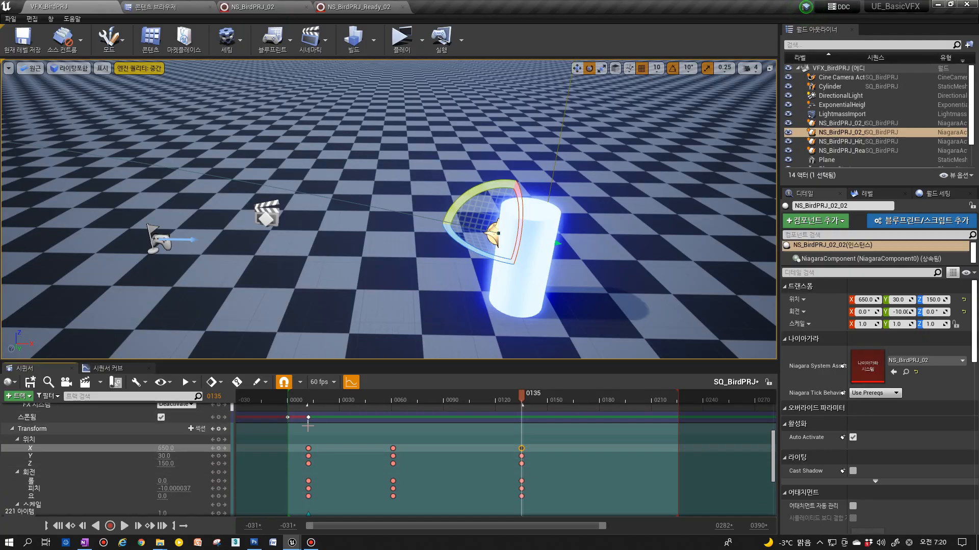
# Play the sequence twice from near its start to review the path and rotation of NS_BirdPRJ_02_02.
pyautogui.scroll(-2, 359, 329)
pyautogui.press('s')
pyautogui.moveTo(359, 329); pyautogui.dragTo(359, 324, button='right')
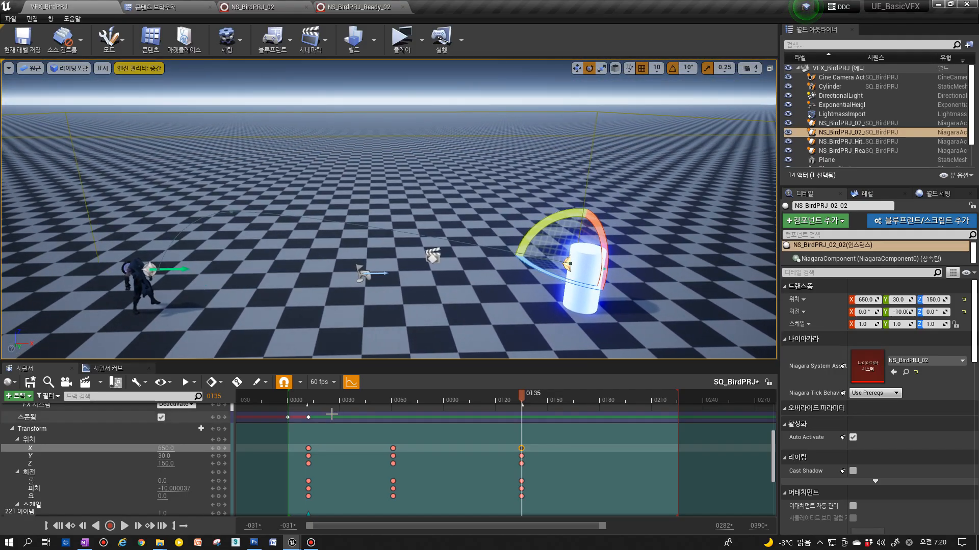
pyautogui.click(283, 401)
pyautogui.click(127, 530)
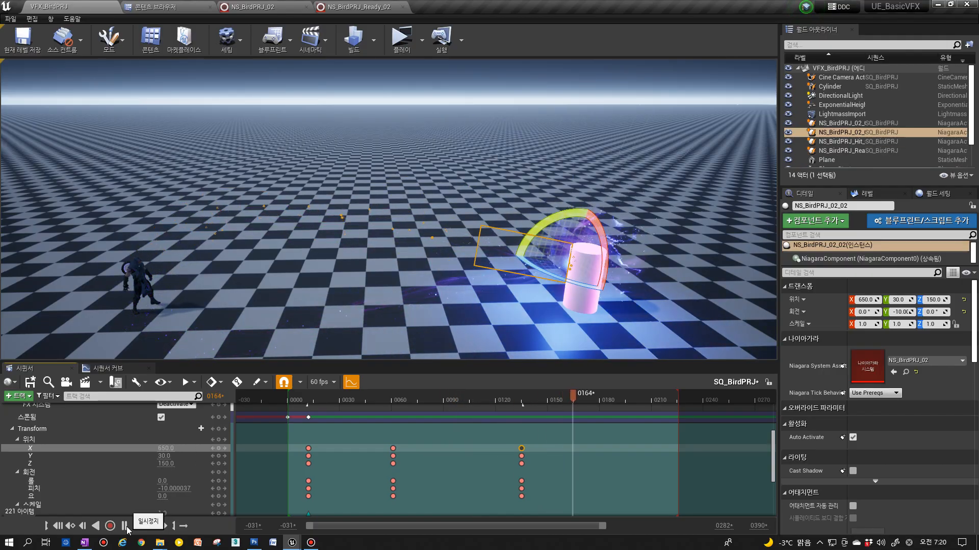
pyautogui.click(127, 530)
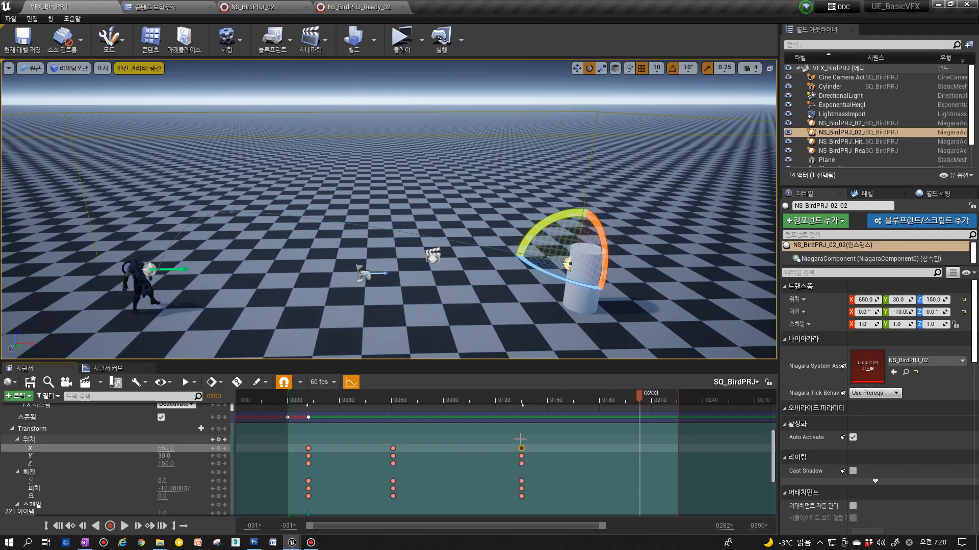
pyautogui.scroll(-3, 611, 439)
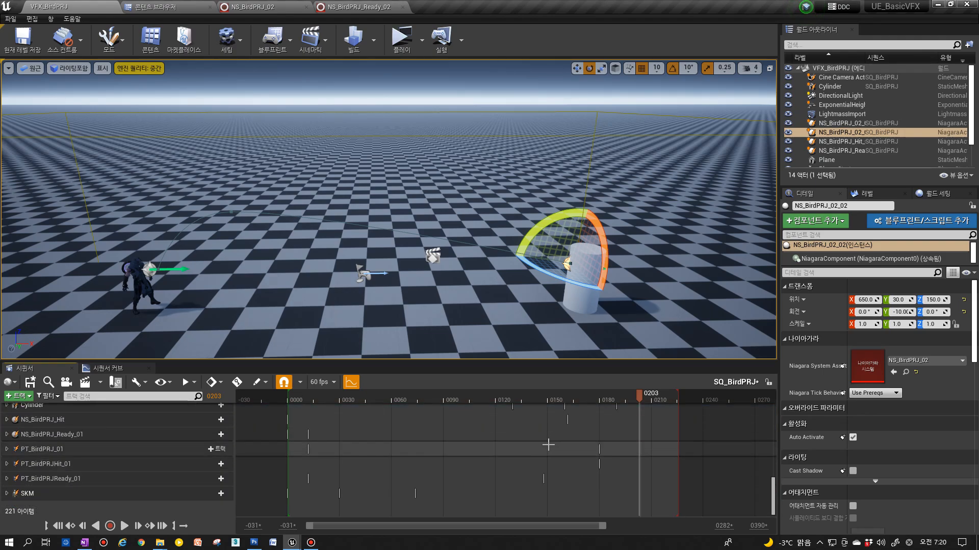
pyautogui.scroll(3, 543, 445)
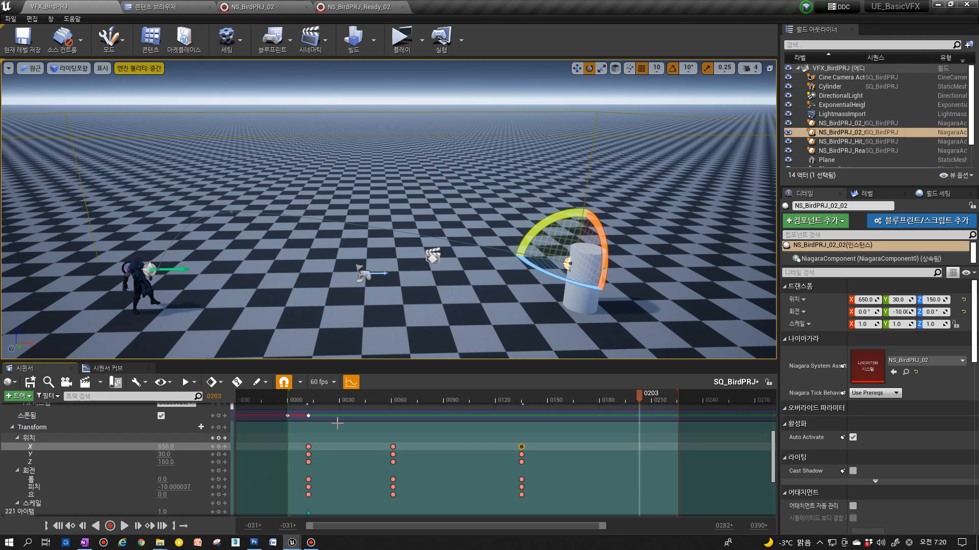
pyautogui.click(299, 401)
pyautogui.click(121, 529)
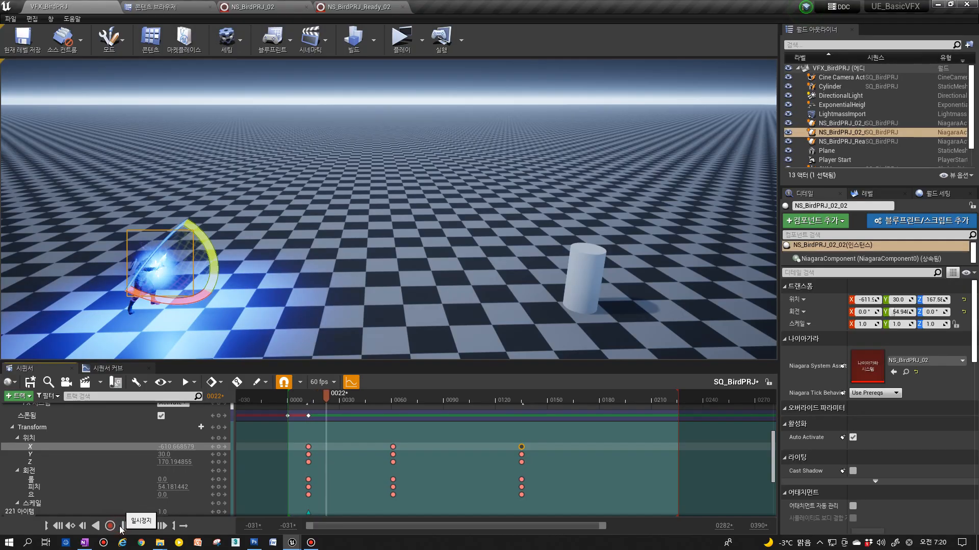
# Shift the middle column of NS_BirdPRJ_02_02's location and rotation keys to frame 98 and play the sequence from its start.
pyautogui.click(122, 526)
pyautogui.moveTo(380, 438); pyautogui.dragTo(403, 501)
pyautogui.moveTo(393, 447); pyautogui.dragTo(456, 450)
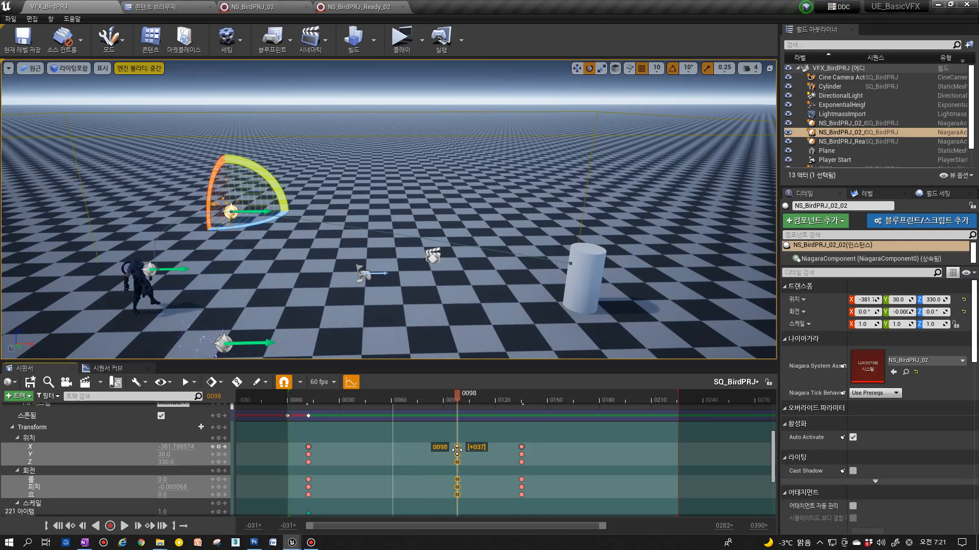
pyautogui.click(291, 401)
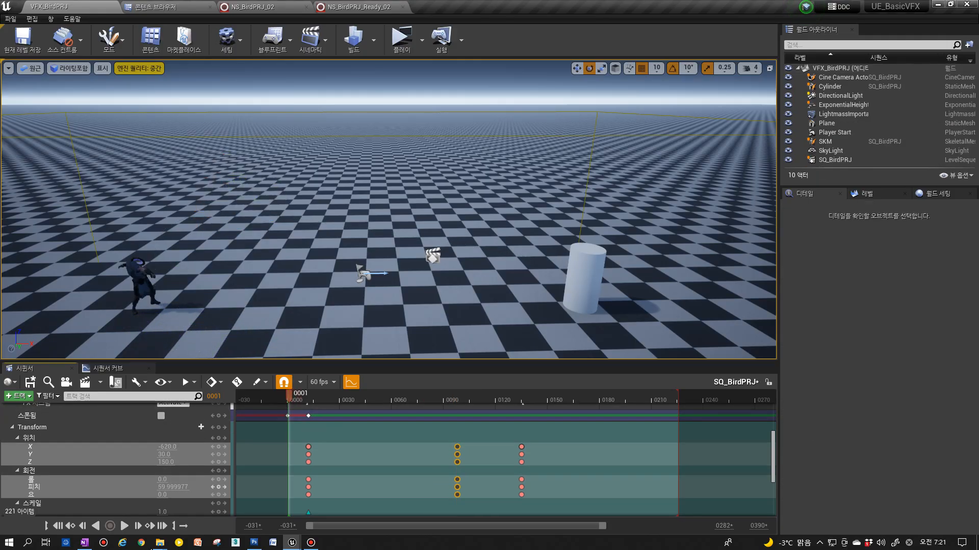
pyautogui.click(124, 529)
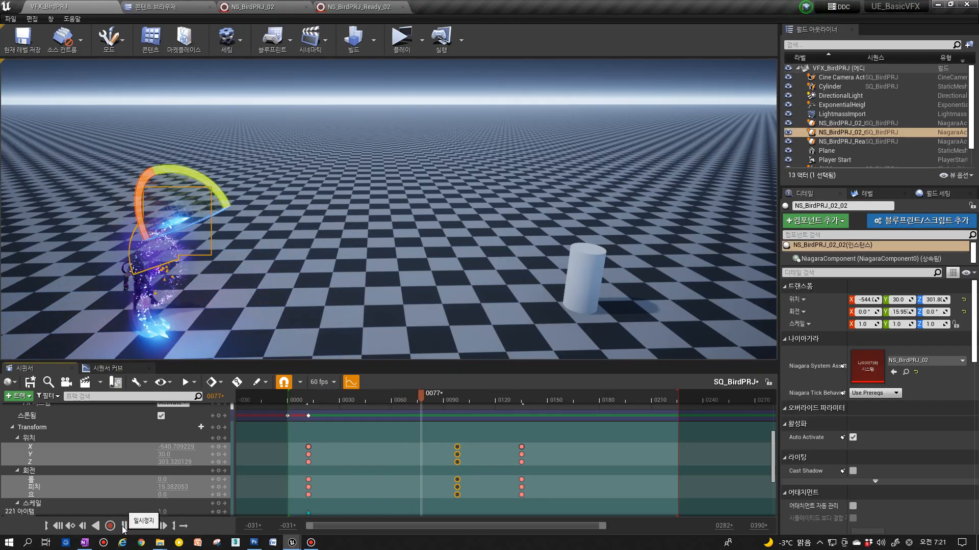
pyautogui.click(123, 526)
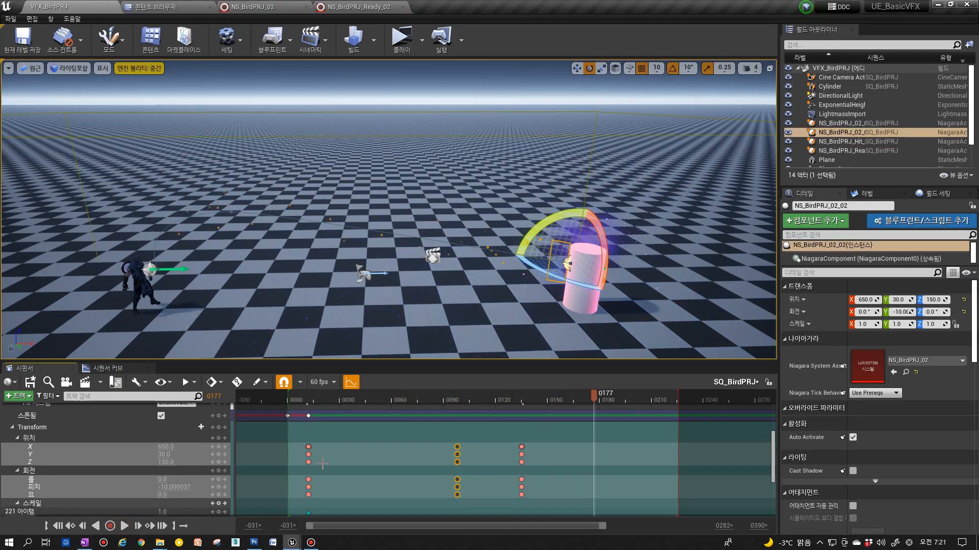
# Move the middle column of transform keys to frame 92 and play the sequence from its start.
pyautogui.moveTo(457, 447); pyautogui.dragTo(447, 447)
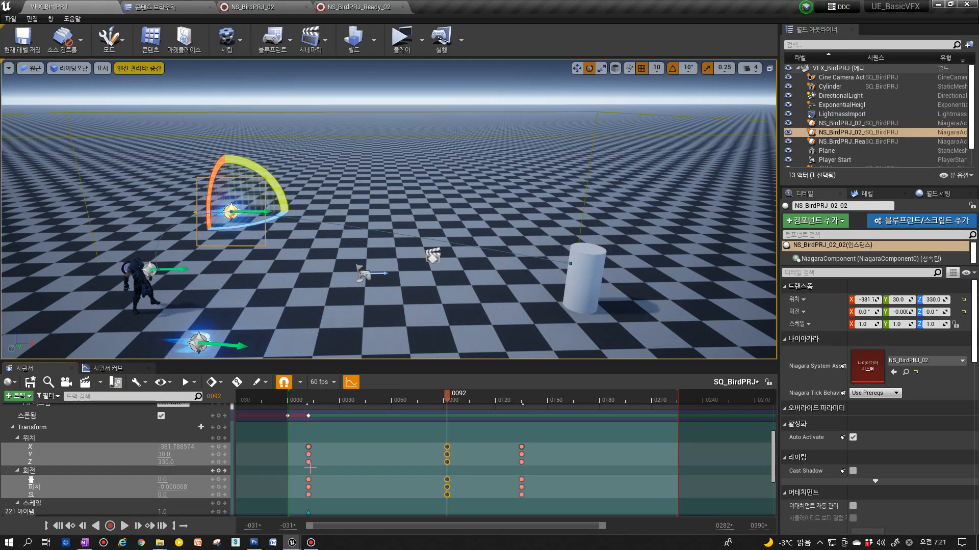
pyautogui.click(64, 527)
pyautogui.click(124, 526)
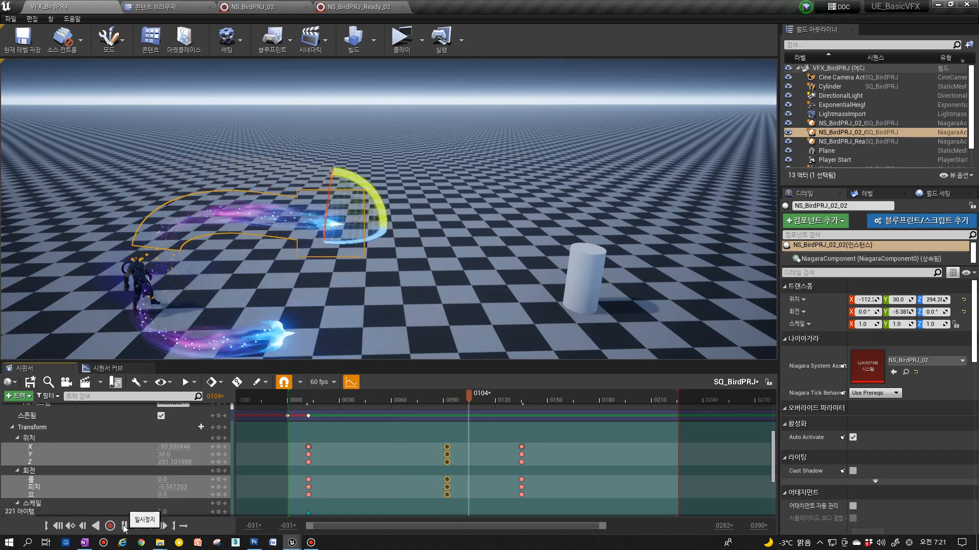
pyautogui.click(124, 526)
# Place the middle column of location and rotation keys at frame 106 and preview the sequence from its start.
pyautogui.moveTo(423, 438); pyautogui.dragTo(459, 447)
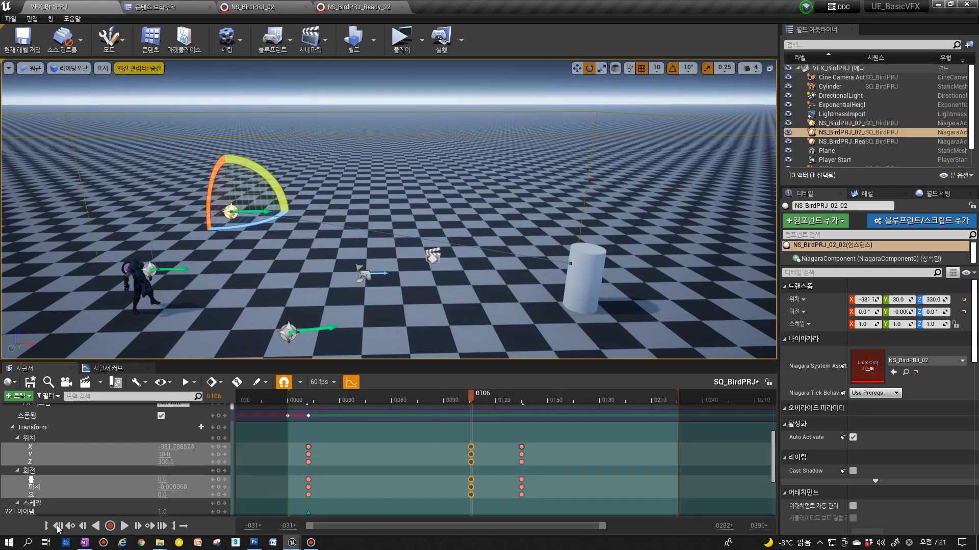
pyautogui.click(58, 526)
pyautogui.click(123, 526)
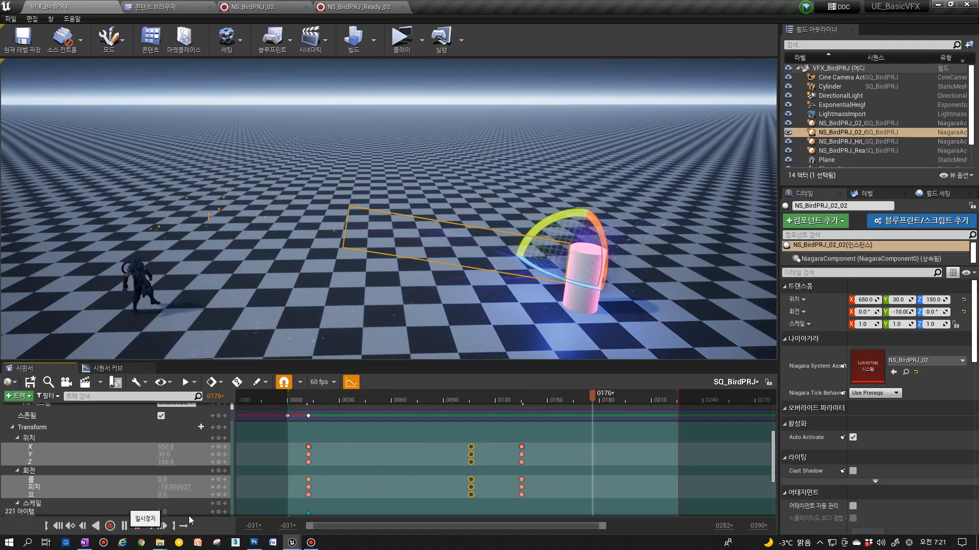
# Shift the final column of location and rotation keys a few frames toward the end and preview the impact on the cylinder.
pyautogui.moveTo(500, 401); pyautogui.dragTo(522, 402)
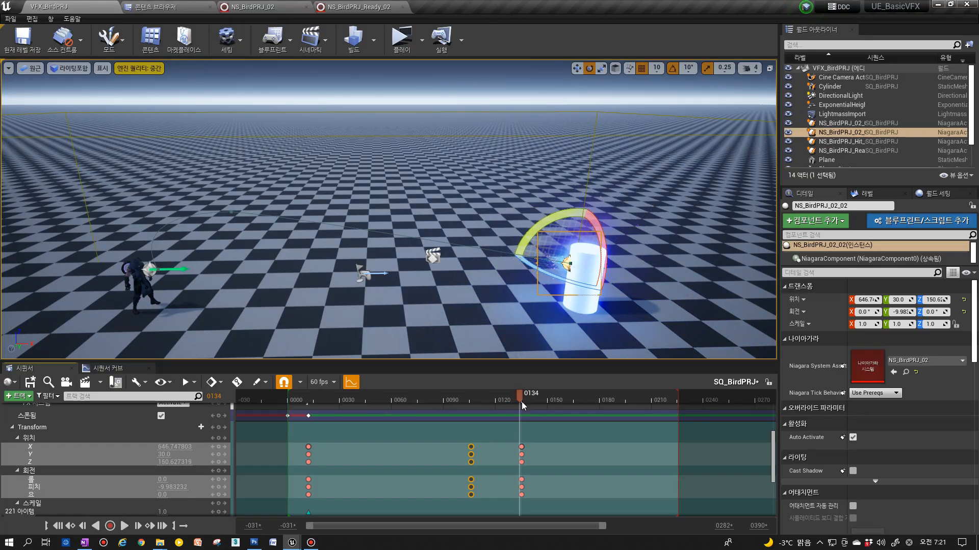
pyautogui.moveTo(543, 438); pyautogui.dragTo(515, 505)
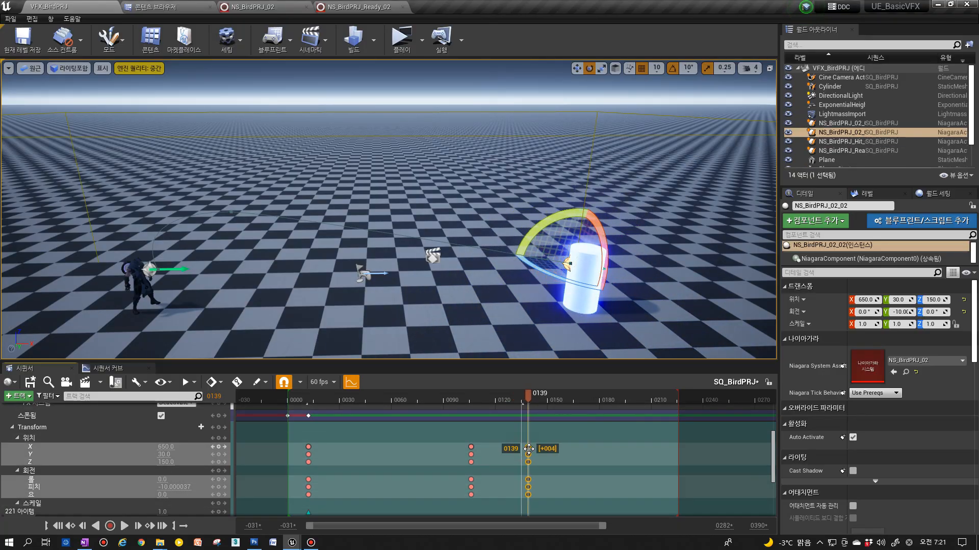
pyautogui.moveTo(532, 449); pyautogui.dragTo(531, 449)
pyautogui.press(',')
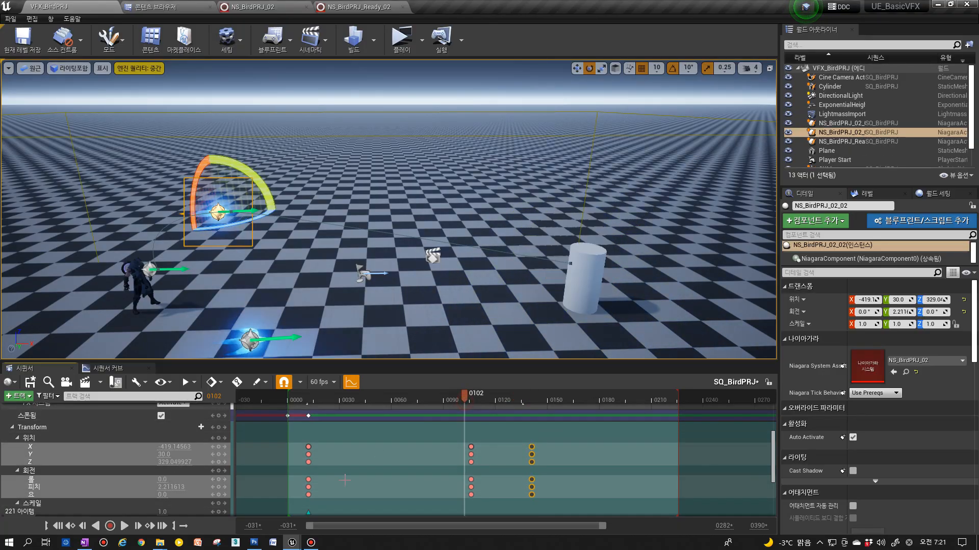
pyautogui.click(124, 526)
pyautogui.click(124, 526)
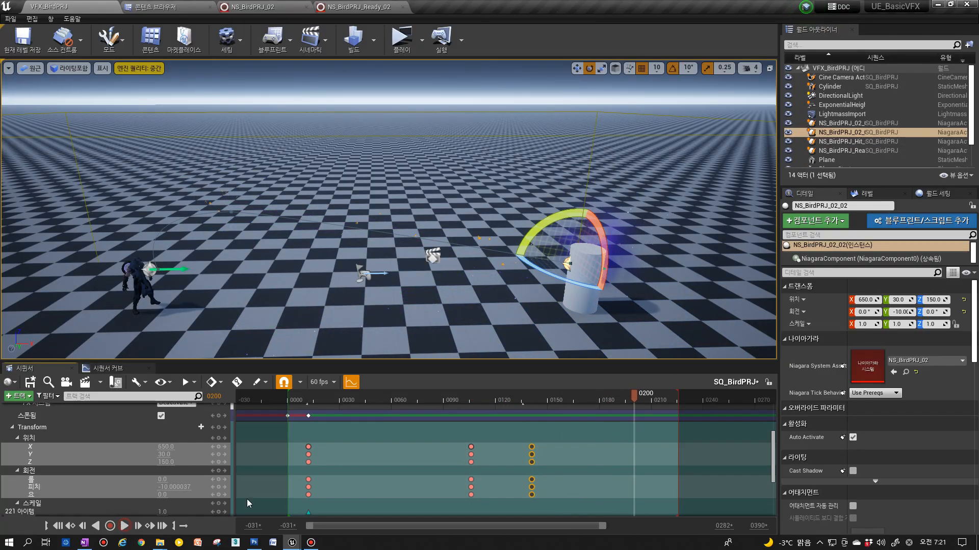
# Place the final column of location and rotation keys at frame 145 and play the sequence.
pyautogui.press(',')
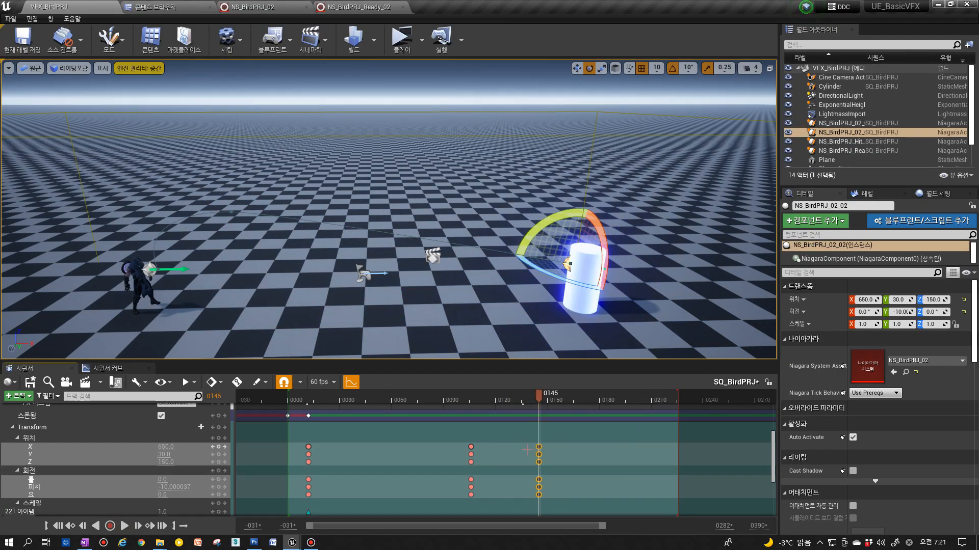
pyautogui.click(124, 526)
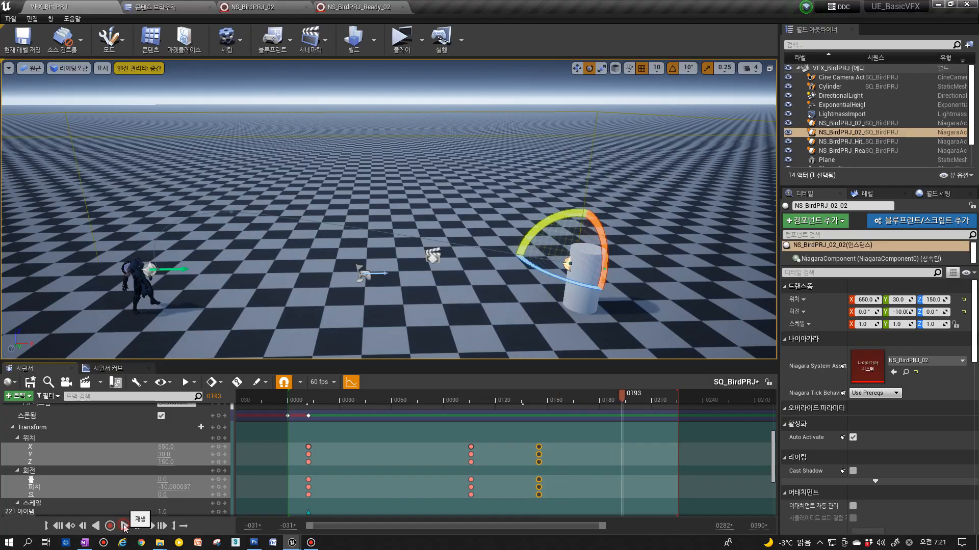
pyautogui.click(124, 526)
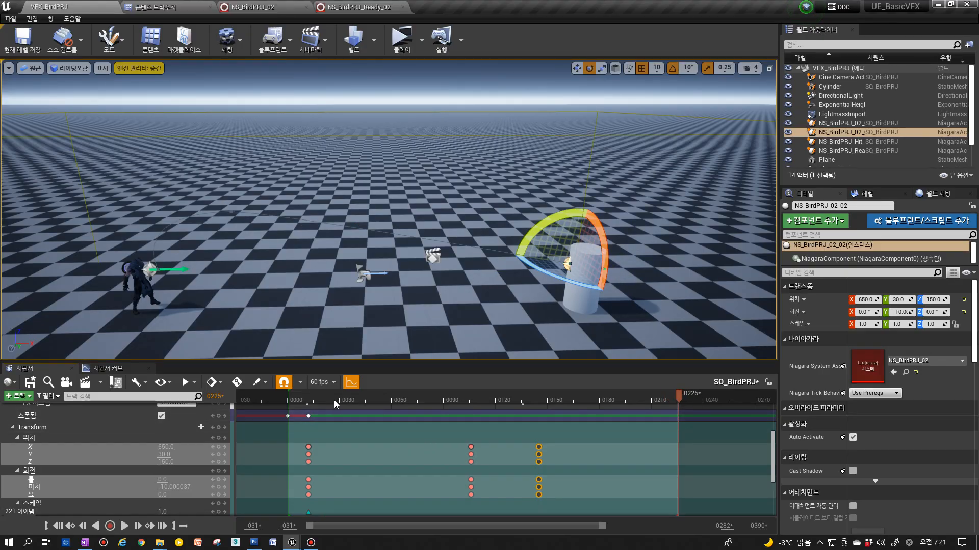
# Set the playhead to frame 12 and select NS_BirdPRJ_02_02's first X location key.
pyautogui.click(312, 401)
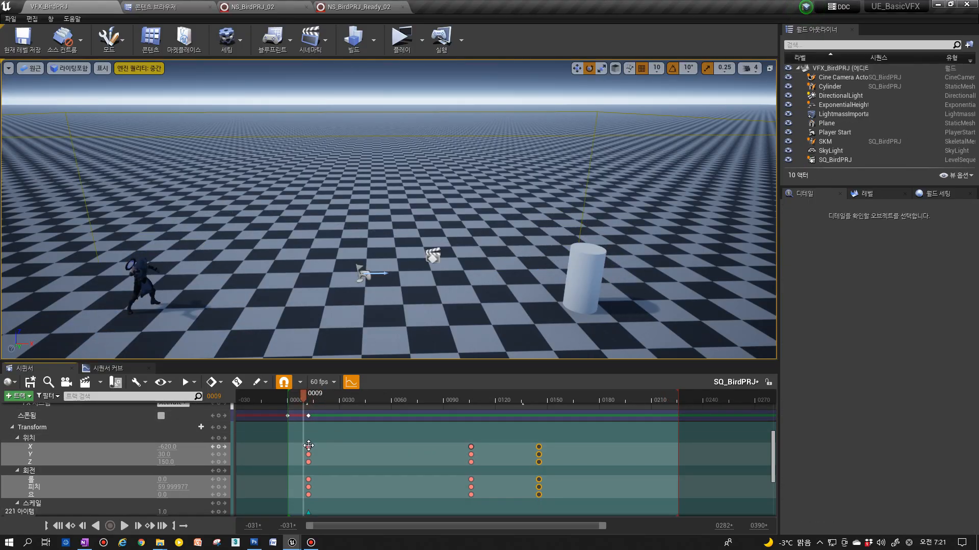
pyautogui.moveTo(310, 400)
pyautogui.mouseDown()
pyautogui.moveTo(349, 398)
pyautogui.moveTo(327, 398)
pyautogui.mouseUp()
pyautogui.click(309, 446)
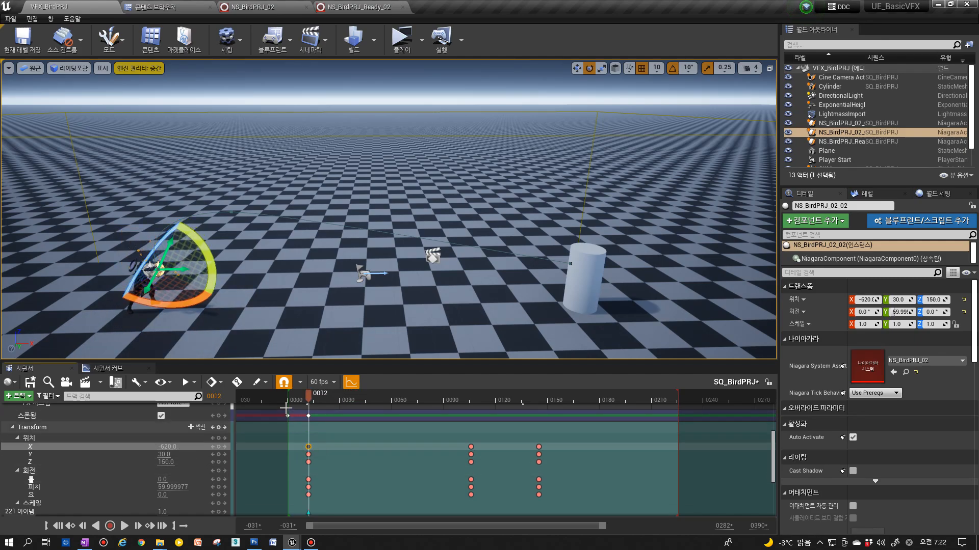
# Show the location curves of NS_BirdPRJ_02_02's Transform track in the curve editor.
pyautogui.moveTo(317, 311); pyautogui.dragTo(316, 268, button='right')
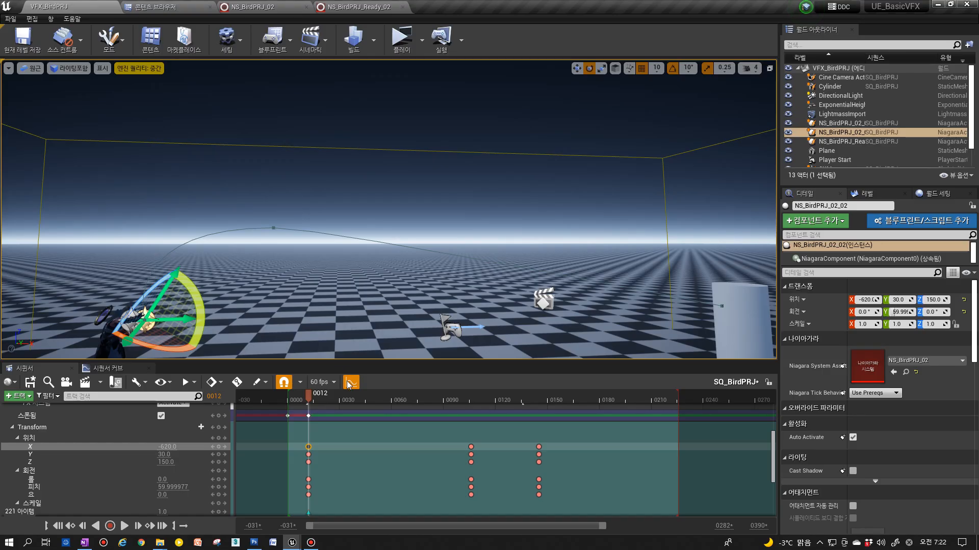
pyautogui.click(115, 373)
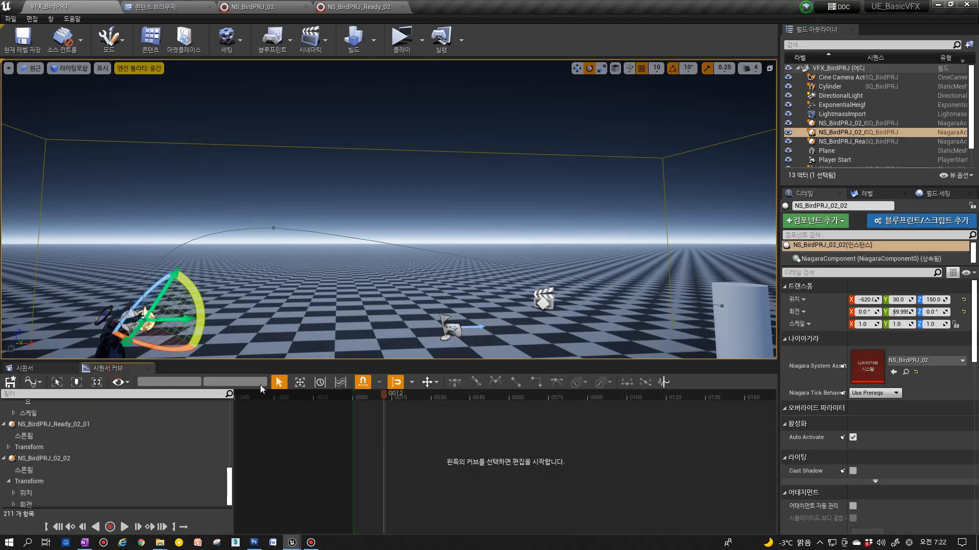
pyautogui.click(51, 476)
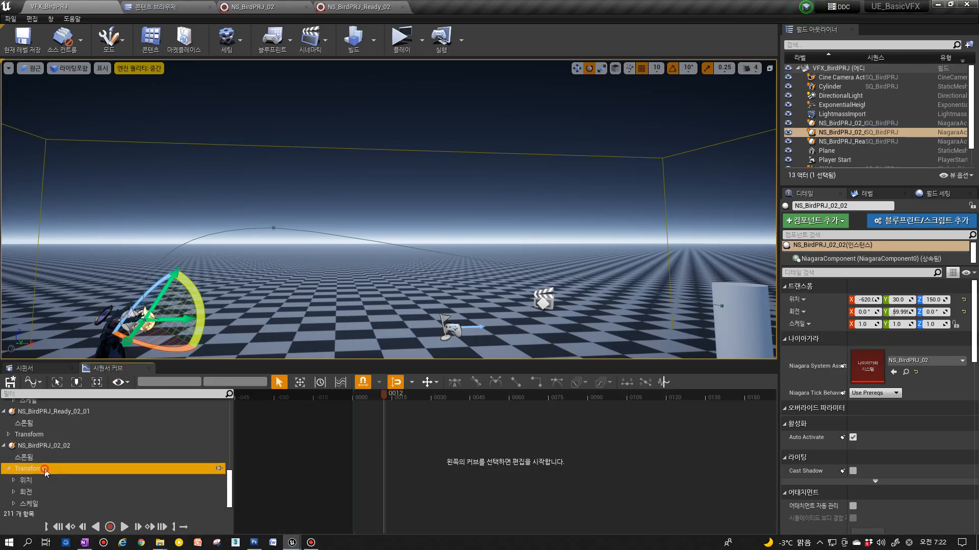
pyautogui.moveTo(490, 484); pyautogui.dragTo(450, 475, button='right')
pyautogui.scroll(-5, 448, 481)
pyautogui.click(13, 492)
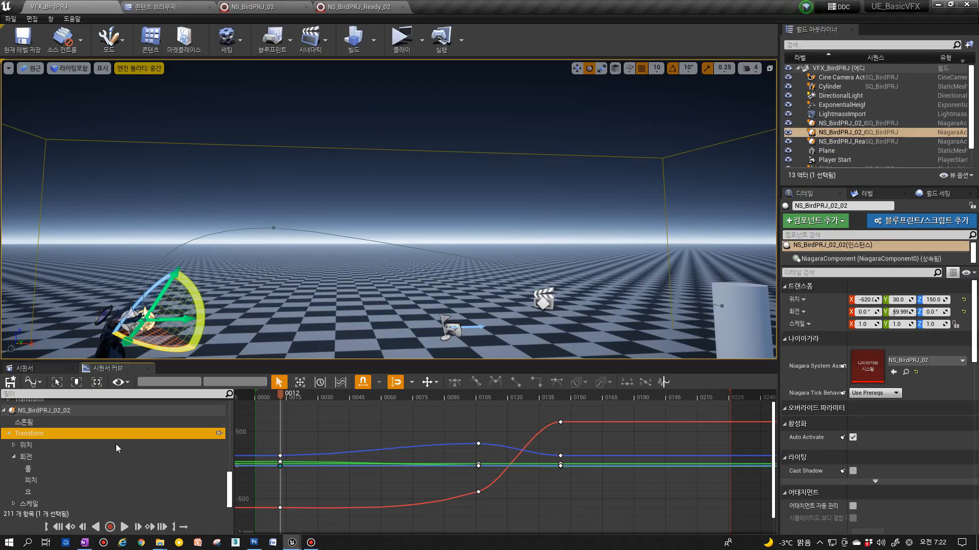
pyautogui.click(25, 446)
# Try reshaping the X location curve by adjusting the tangents of its keys at frames 12 and 106.
pyautogui.moveTo(334, 487); pyautogui.dragTo(330, 468, button='right')
pyautogui.click(283, 520)
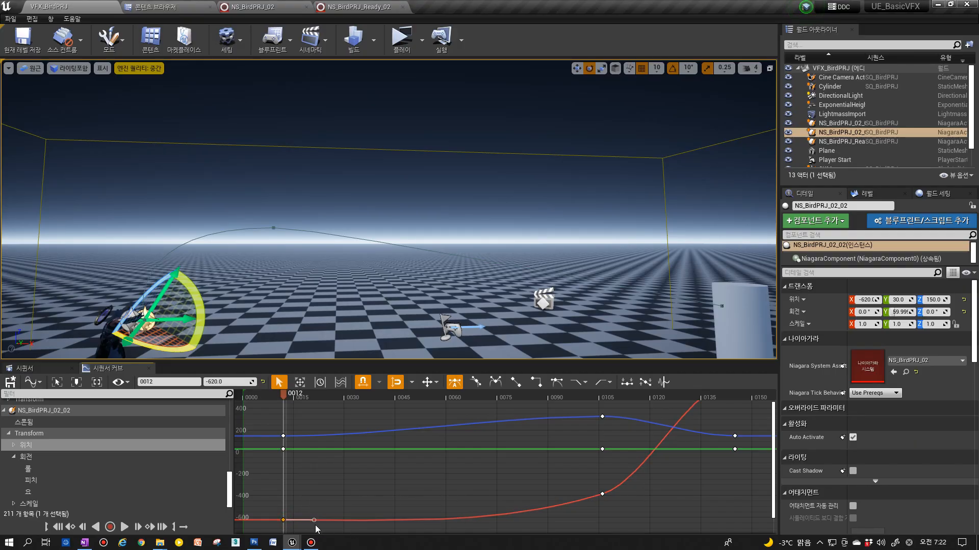
pyautogui.moveTo(315, 521); pyautogui.dragTo(315, 521)
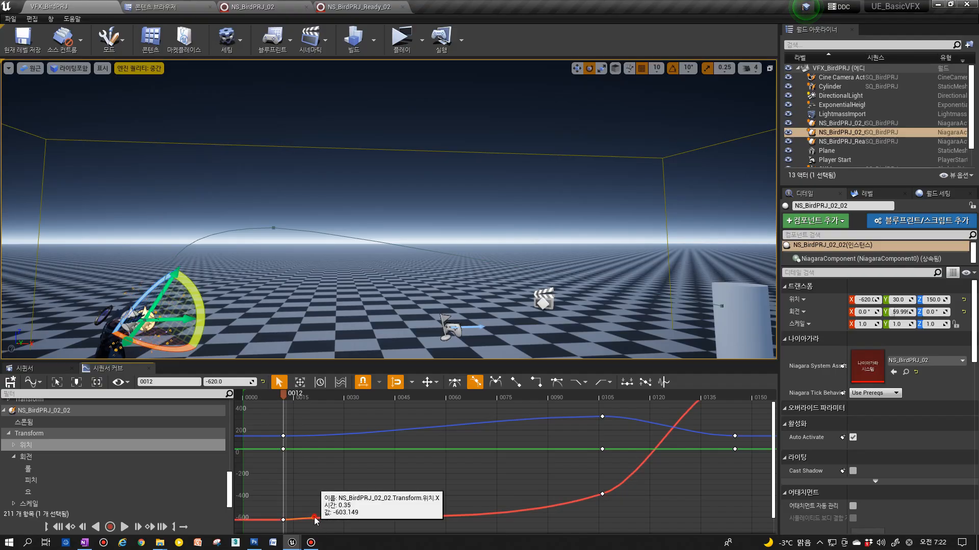
pyautogui.click(602, 494)
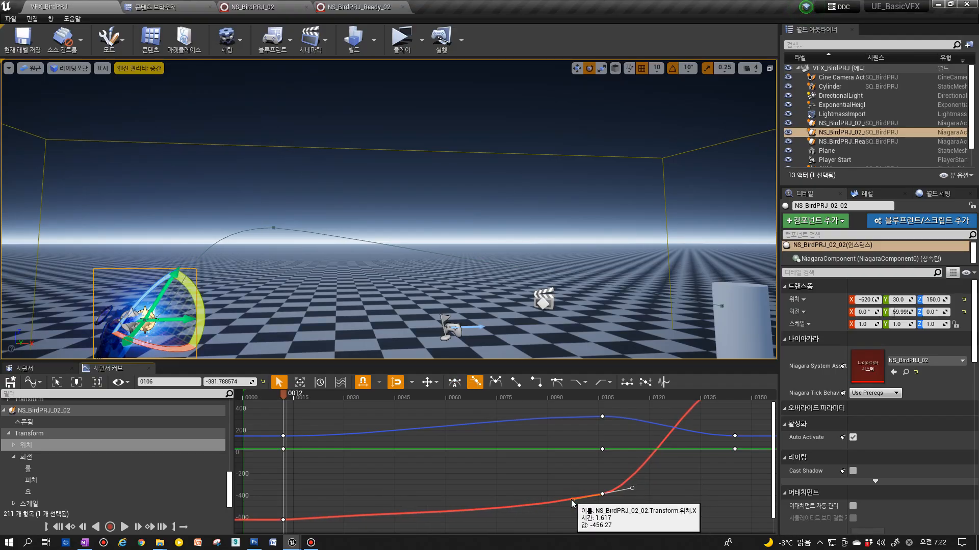
pyautogui.moveTo(572, 500); pyautogui.dragTo(572, 502)
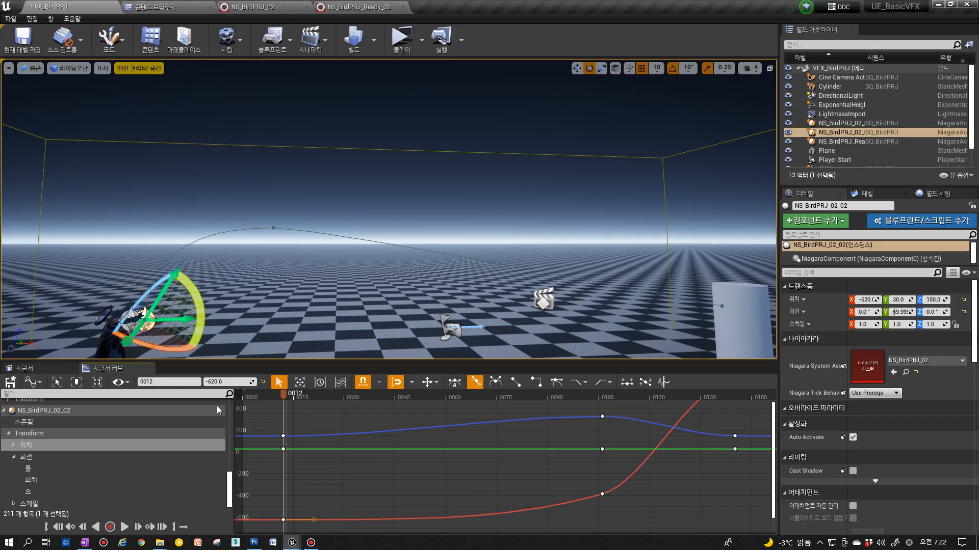
# Reshape the Z location curve by adjusting the tangents of its keys at frames 12, 106 and 145.
pyautogui.click(284, 436)
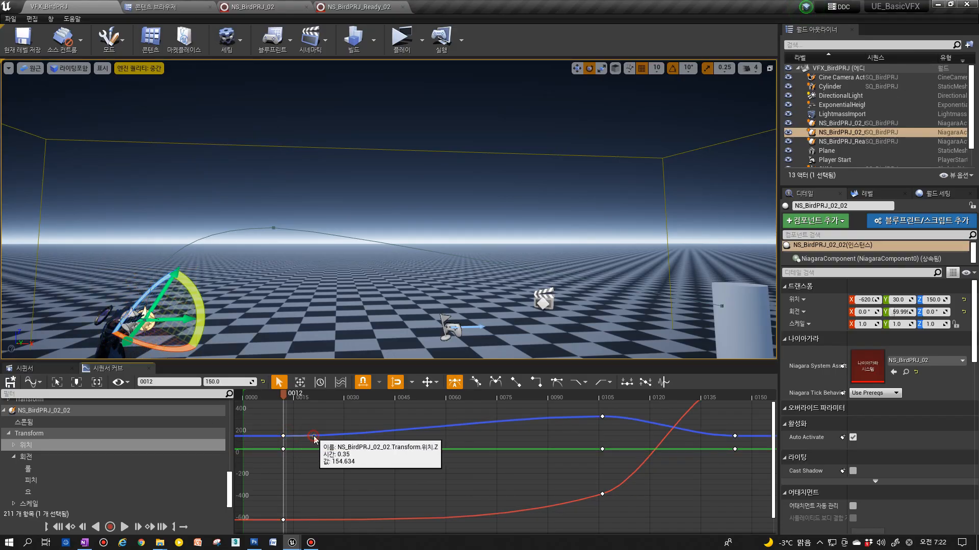
pyautogui.click(602, 417)
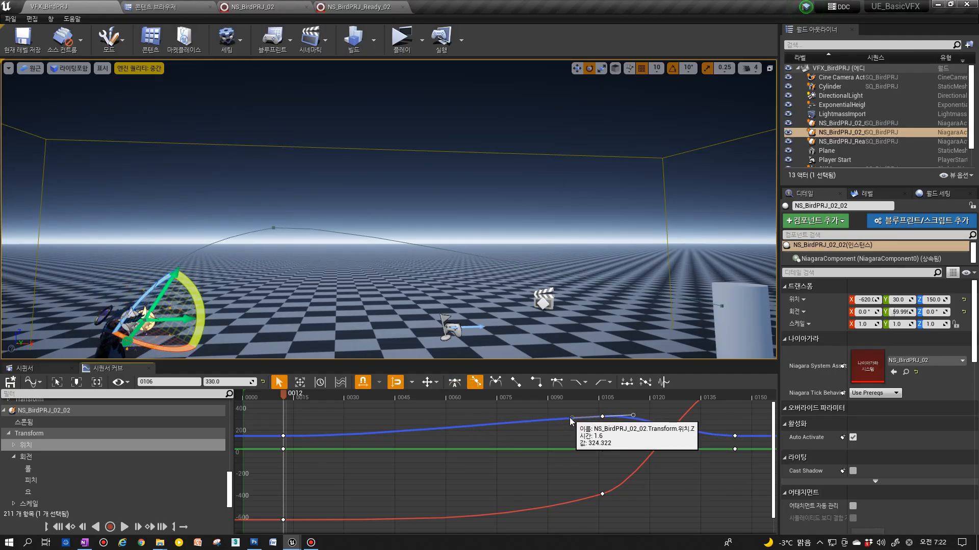
pyautogui.click(735, 436)
pyautogui.moveTo(739, 438); pyautogui.dragTo(585, 478, button='right')
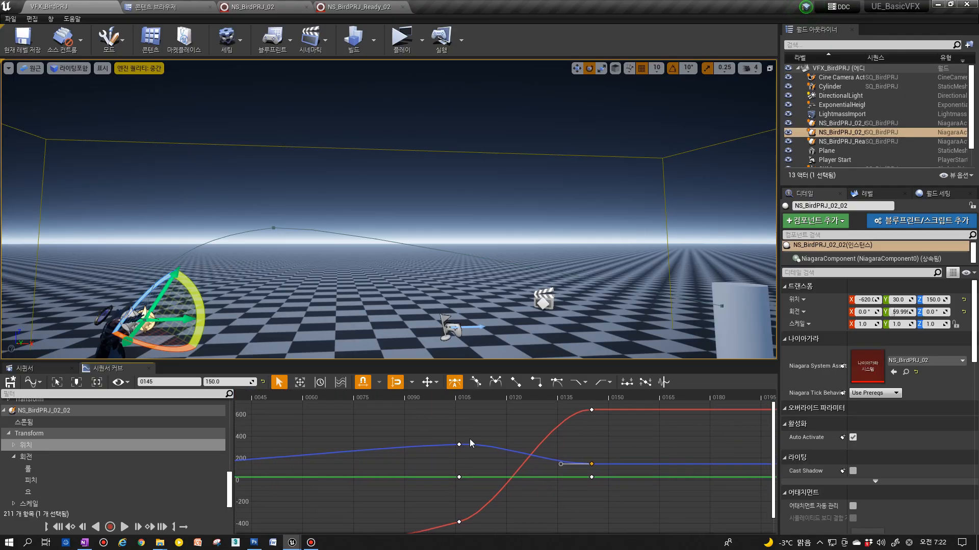
pyautogui.scroll(2, 580, 480)
pyautogui.moveTo(563, 454); pyautogui.dragTo(564, 456)
# Steepen the incoming tangent of the X location key at frame 145, then preview the motion in the sequence timeline.
pyautogui.moveTo(597, 447); pyautogui.dragTo(594, 462, button='right')
pyautogui.moveTo(607, 418); pyautogui.dragTo(601, 440, button='right')
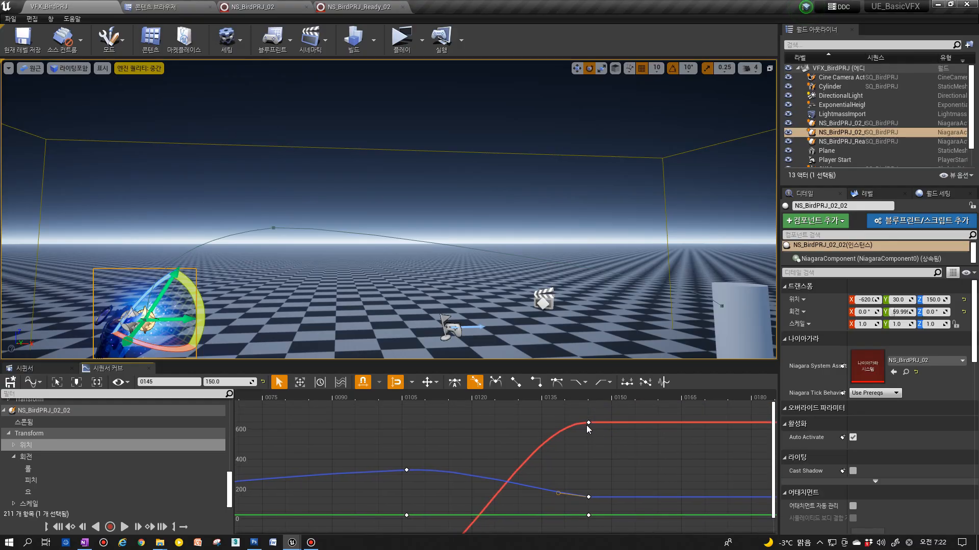
pyautogui.moveTo(567, 427); pyautogui.dragTo(564, 447)
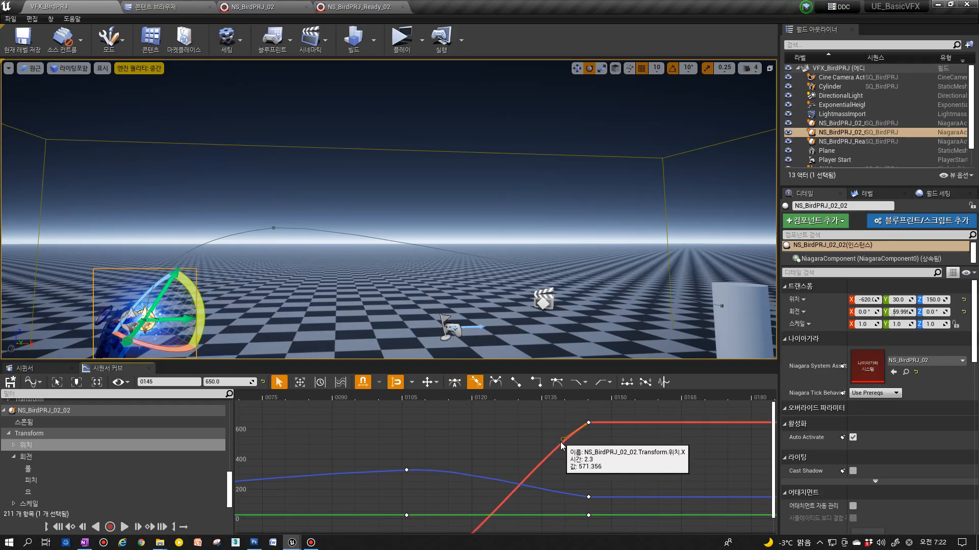
pyautogui.scroll(-4, 522, 452)
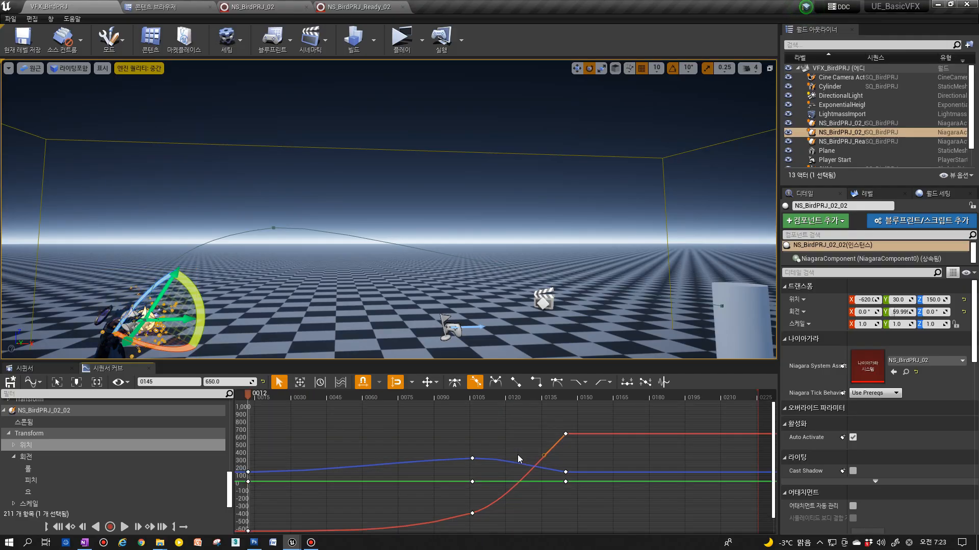
pyautogui.moveTo(396, 481); pyautogui.dragTo(407, 472, button='right')
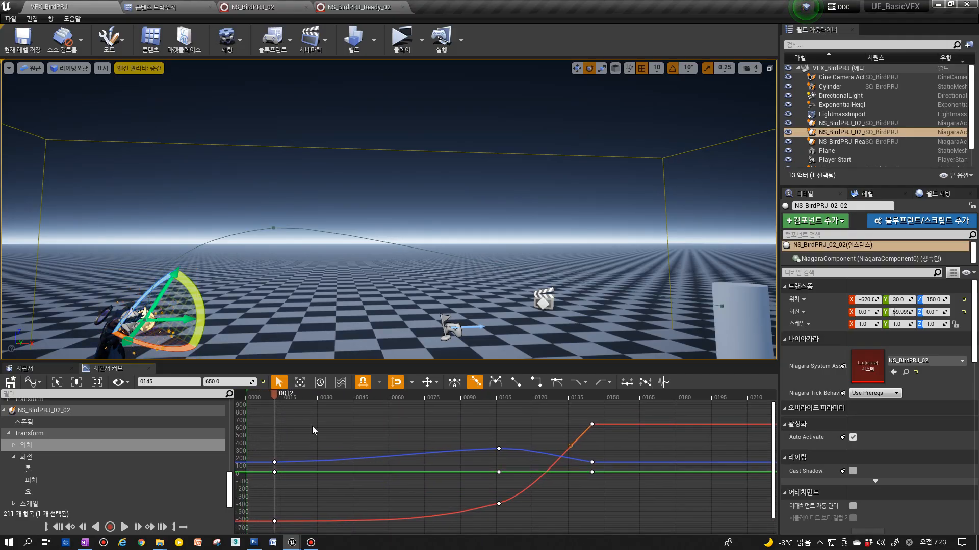
pyautogui.click(38, 369)
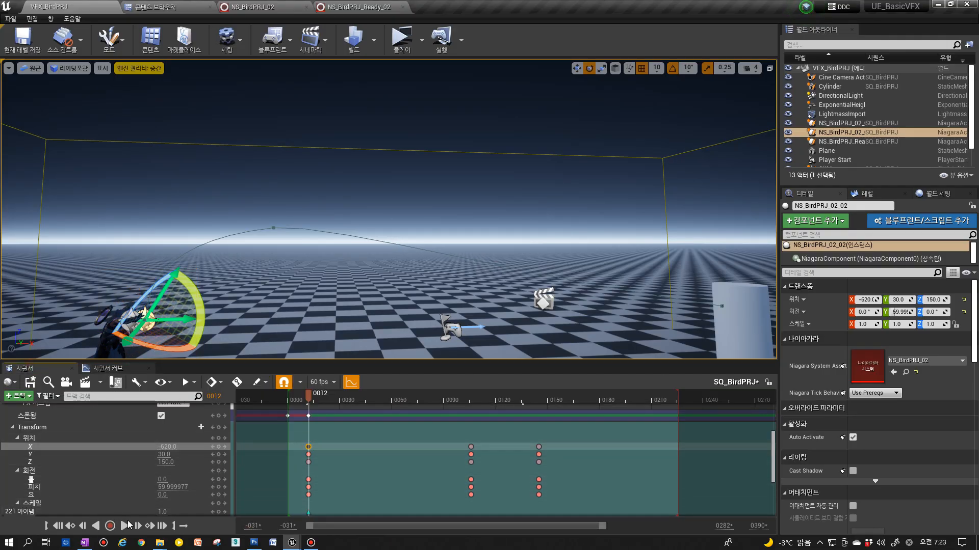
pyautogui.click(125, 526)
pyautogui.click(125, 526)
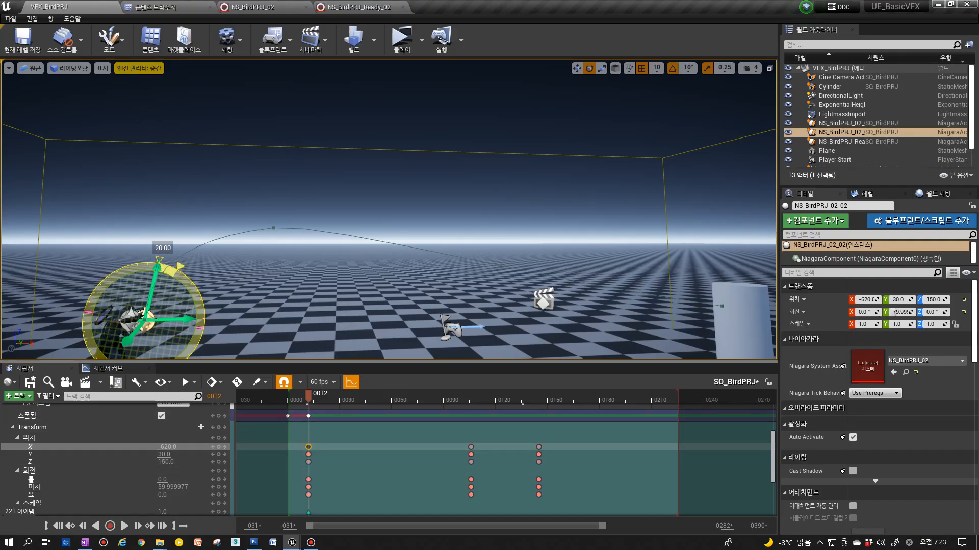
# Raise NS_BirdPRJ_02_02's pitch by 20° at frame 12 and key its rotation.
pyautogui.click(219, 471)
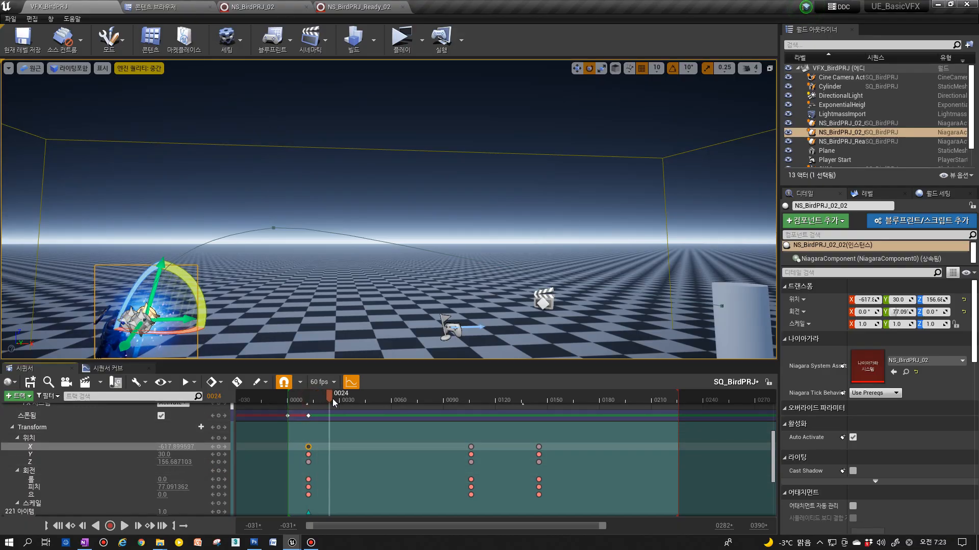
# Scrub and play back the sequence to review the bird's flight with the new starting pitch.
pyautogui.click(394, 407)
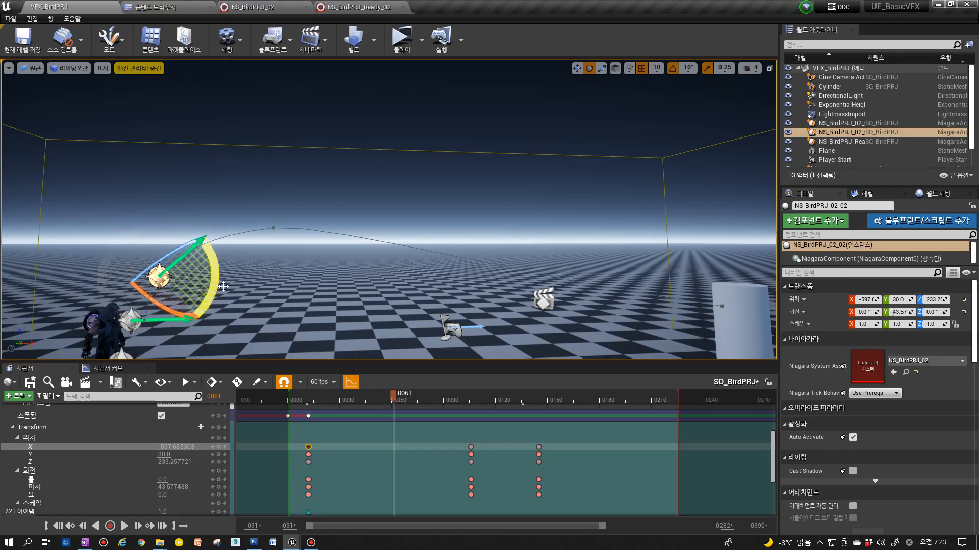
pyautogui.moveTo(394, 399); pyautogui.dragTo(306, 400)
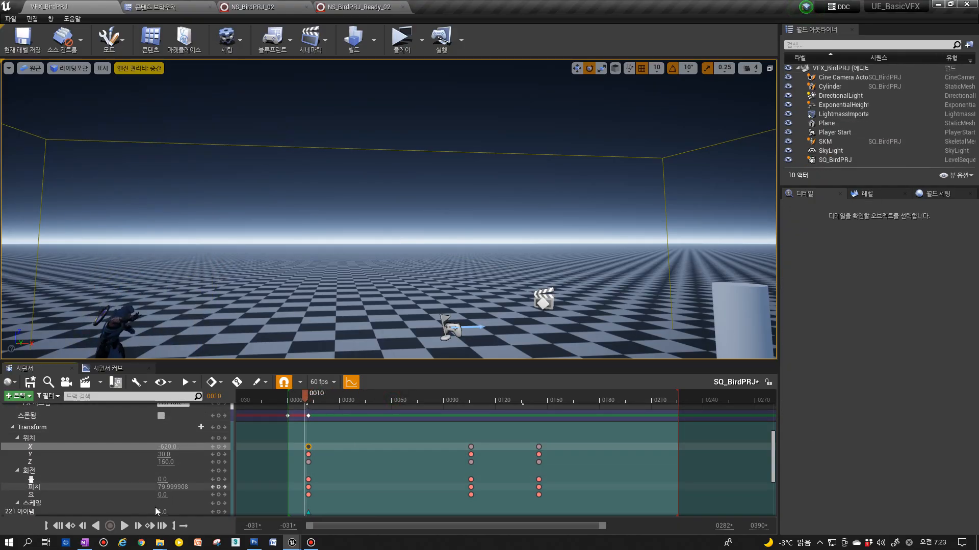
pyautogui.click(125, 526)
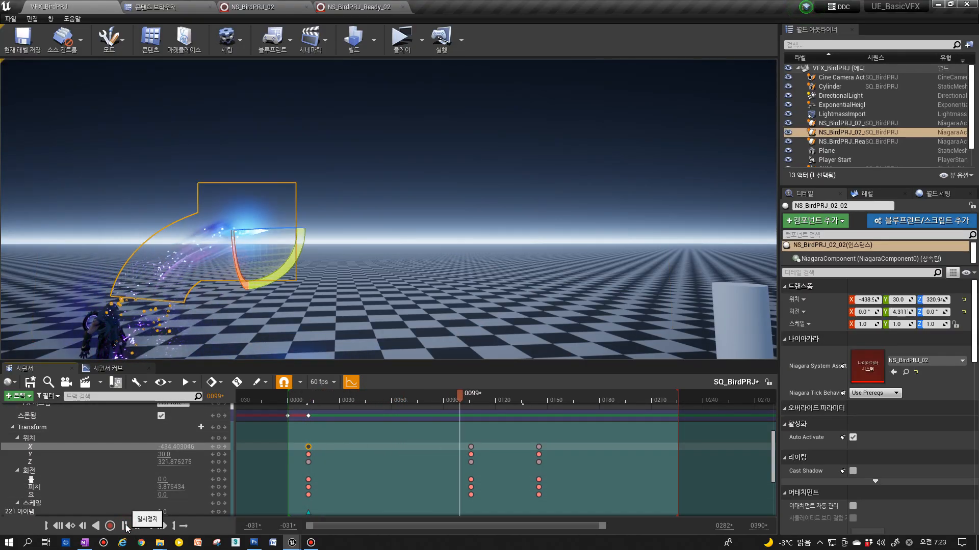
pyautogui.click(125, 526)
# Raise NS_BirdPRJ_02_02's pitch by 10° at frame 74, key its rotation and play back the flight.
pyautogui.click(378, 402)
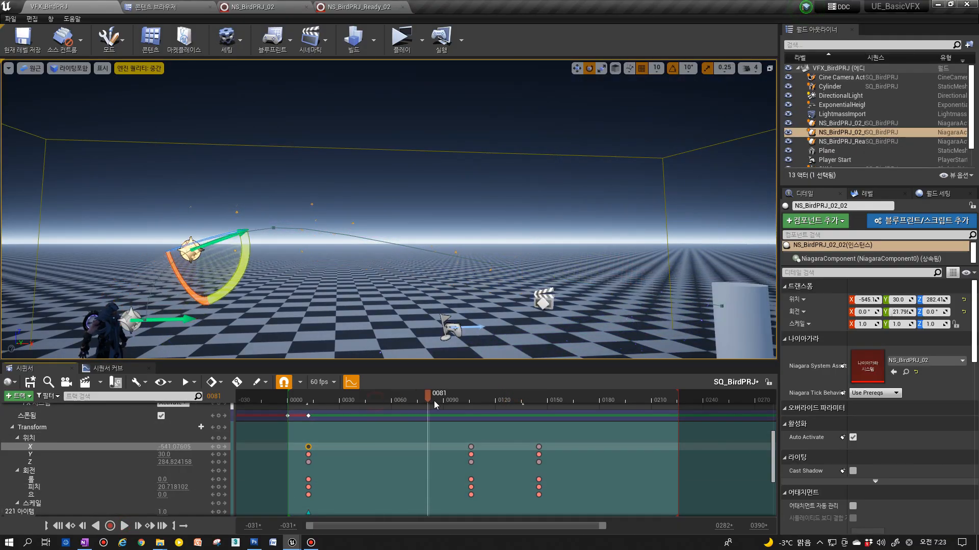
pyautogui.moveTo(456, 400); pyautogui.dragTo(416, 401)
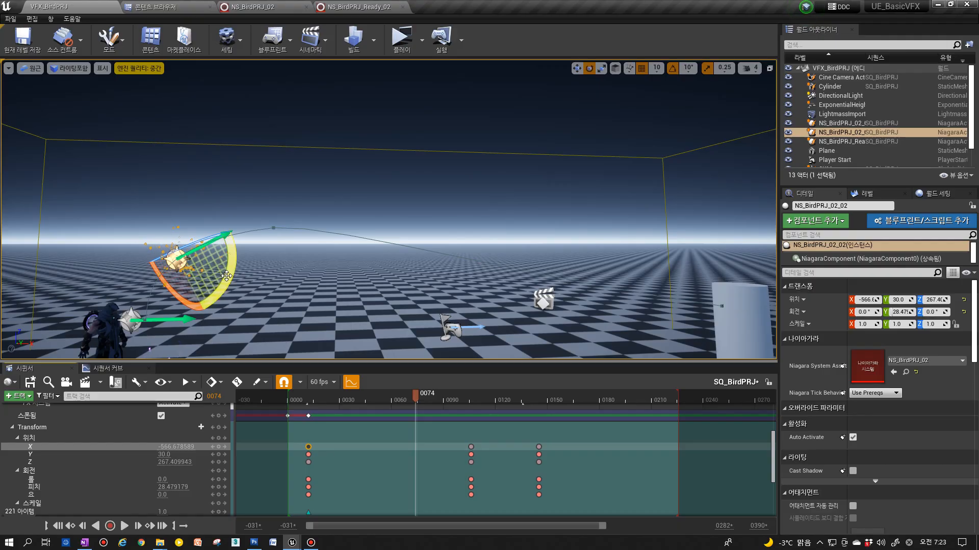
pyautogui.moveTo(233, 259); pyautogui.dragTo(233, 254)
pyautogui.click(219, 471)
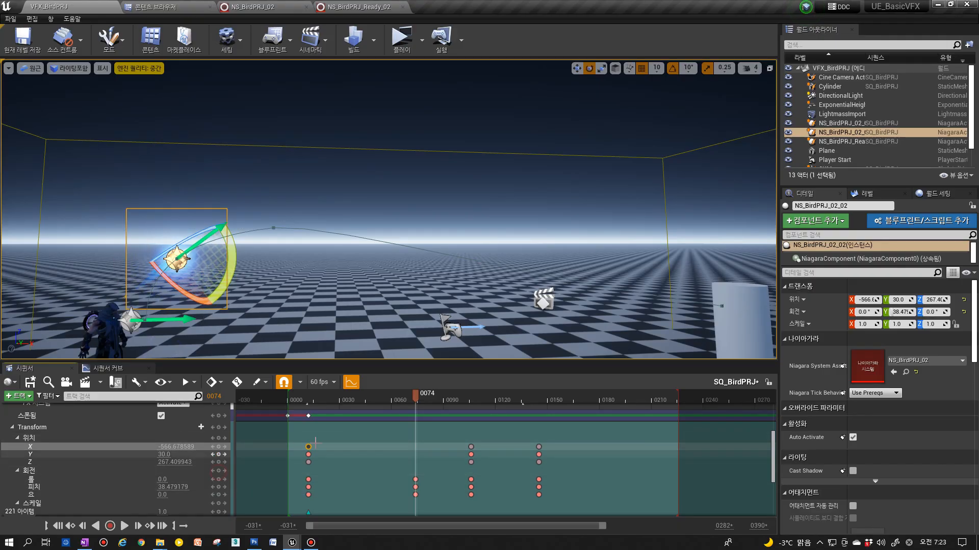
pyautogui.click(298, 401)
pyautogui.click(124, 527)
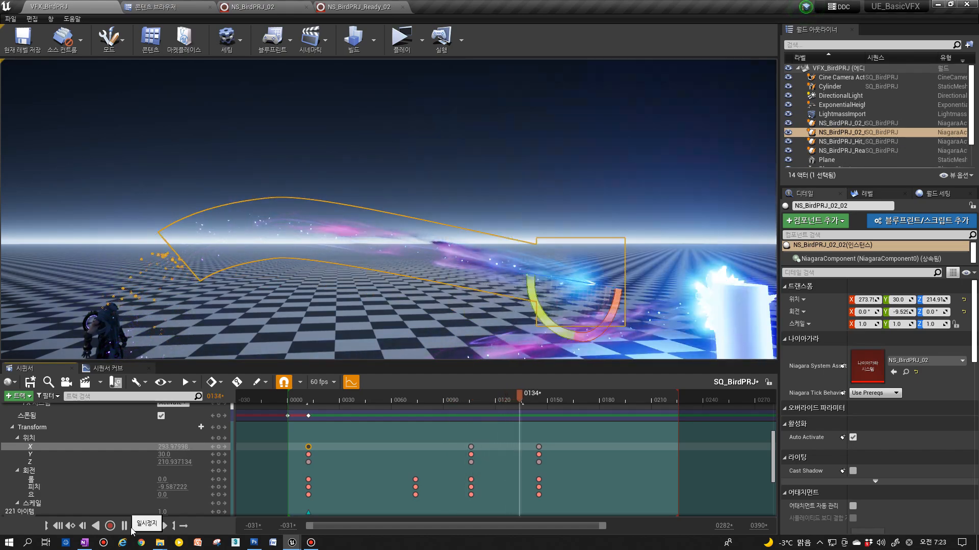
# Tilt NS_BirdPRJ_02_02's pitch down by 10° at frame 118 and key its rotation.
pyautogui.click(465, 403)
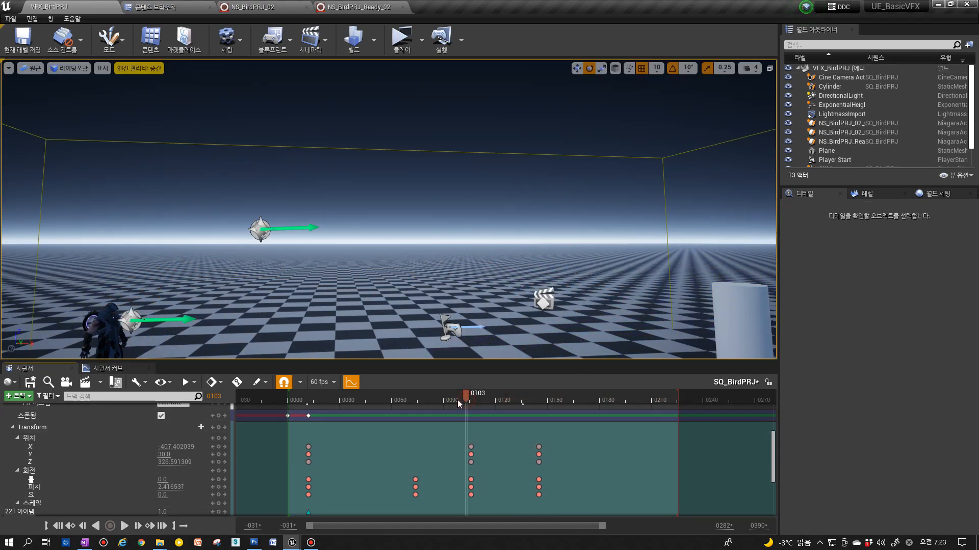
pyautogui.click(471, 447)
pyautogui.moveTo(471, 395); pyautogui.dragTo(493, 402)
pyautogui.moveTo(349, 286); pyautogui.dragTo(396, 395)
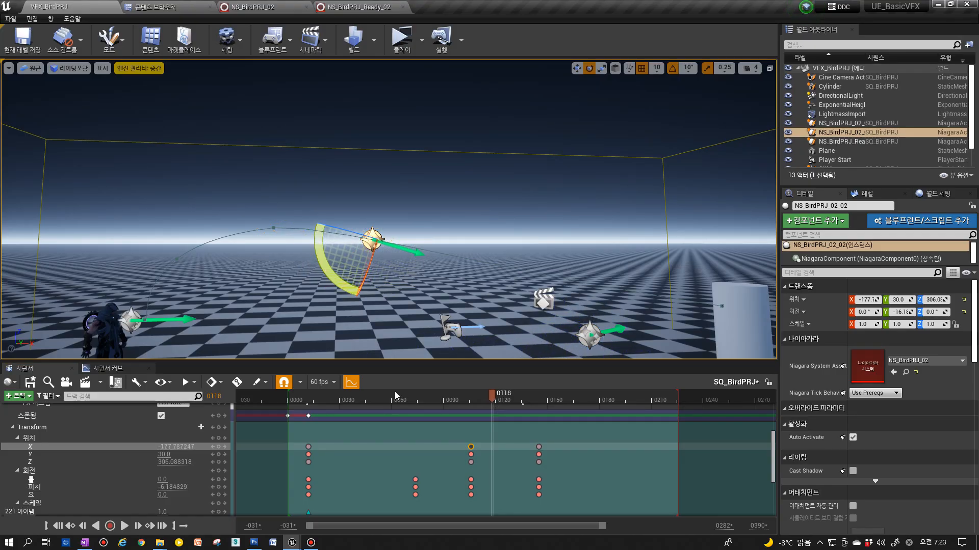
pyautogui.click(220, 472)
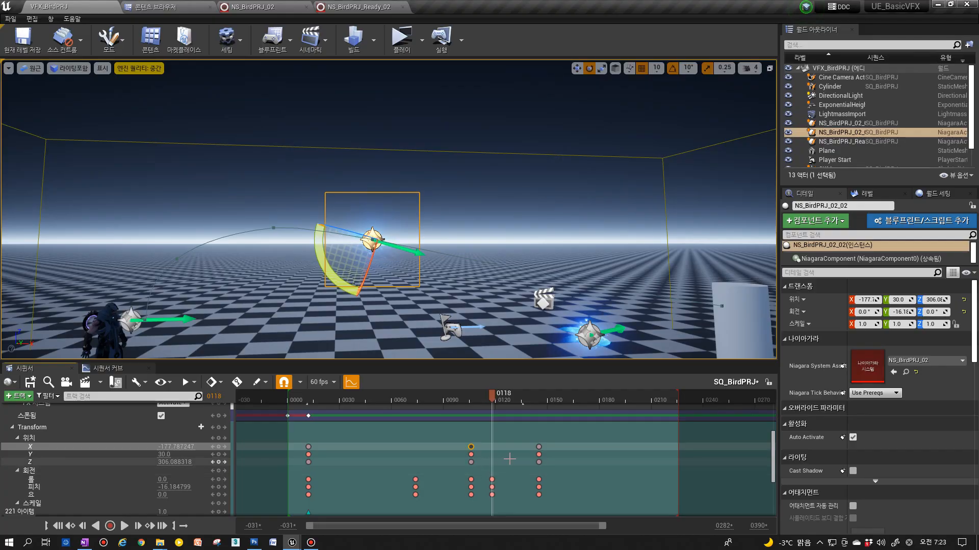
# Move the roll, pitch and yaw keys from frame 118 to frame 122 and play back the flight.
pyautogui.moveTo(494, 401); pyautogui.dragTo(506, 399)
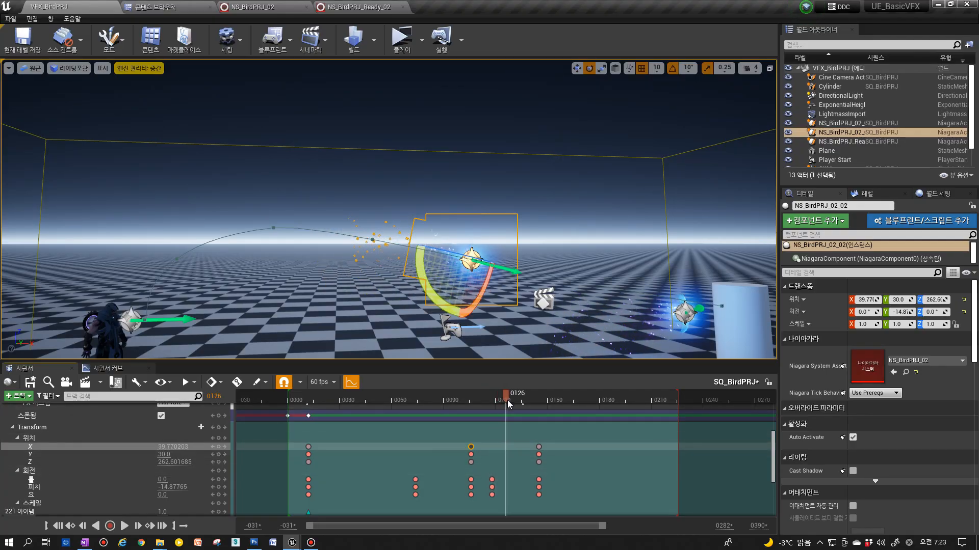
pyautogui.moveTo(492, 480); pyautogui.dragTo(498, 487)
pyautogui.moveTo(492, 494); pyautogui.dragTo(498, 495)
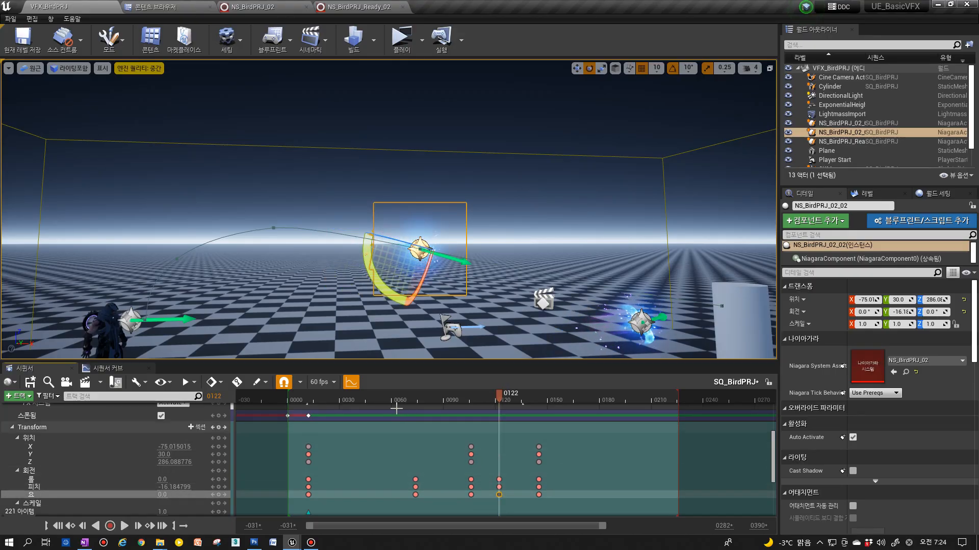
pyautogui.click(301, 401)
pyautogui.click(124, 526)
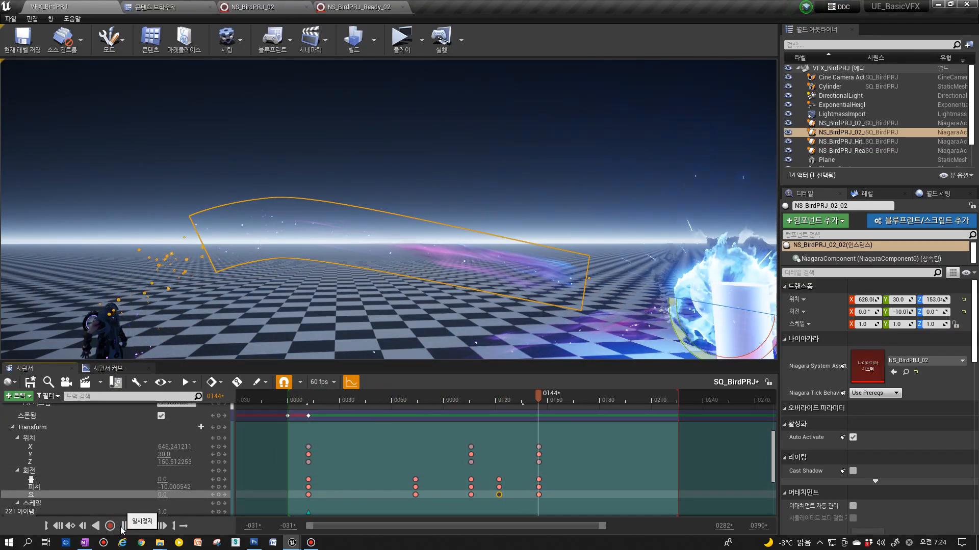
pyautogui.click(307, 400)
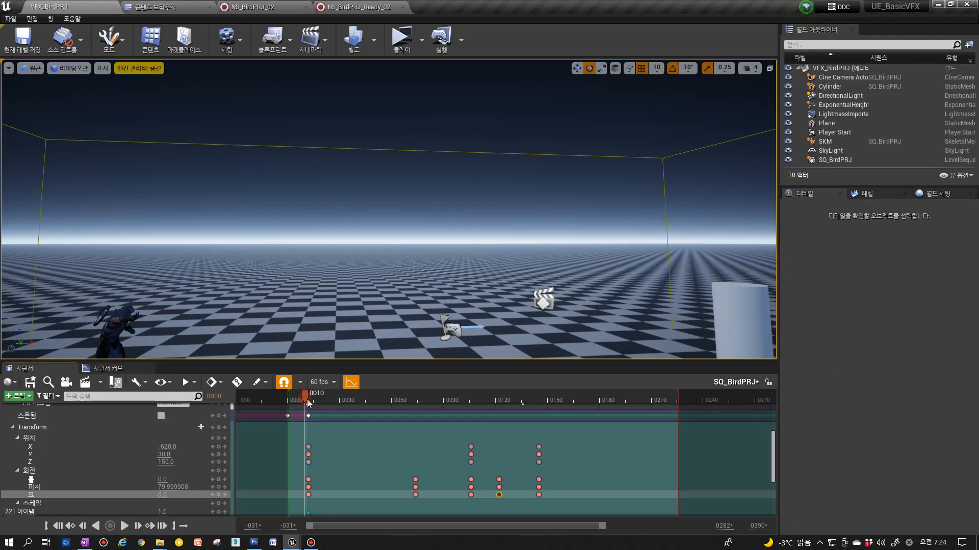
# Move NS_BirdPRJ_02_02's scale keys from frame 12 to frame 62.
pyautogui.moveTo(308, 403); pyautogui.dragTo(314, 403)
pyautogui.scroll(-2, 310, 481)
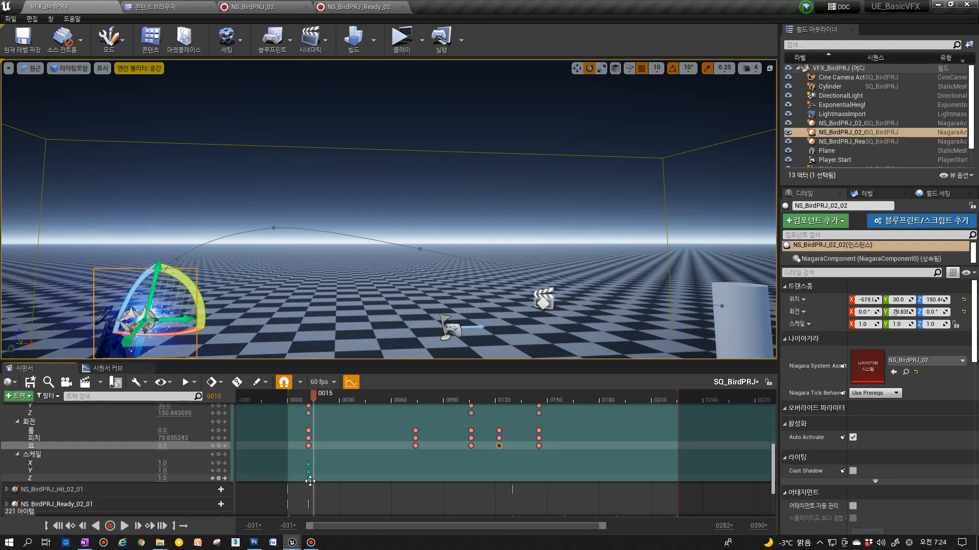
pyautogui.moveTo(310, 473); pyautogui.dragTo(395, 464)
# Examine the transform keys of NS_BirdPRJ_02_01, including its scale keys, as a reference for the second bird.
pyautogui.moveTo(250, 299); pyautogui.dragTo(250, 321, button='right')
pyautogui.scroll(-3, 169, 303)
pyautogui.click(193, 271)
pyautogui.scroll(-2, 277, 474)
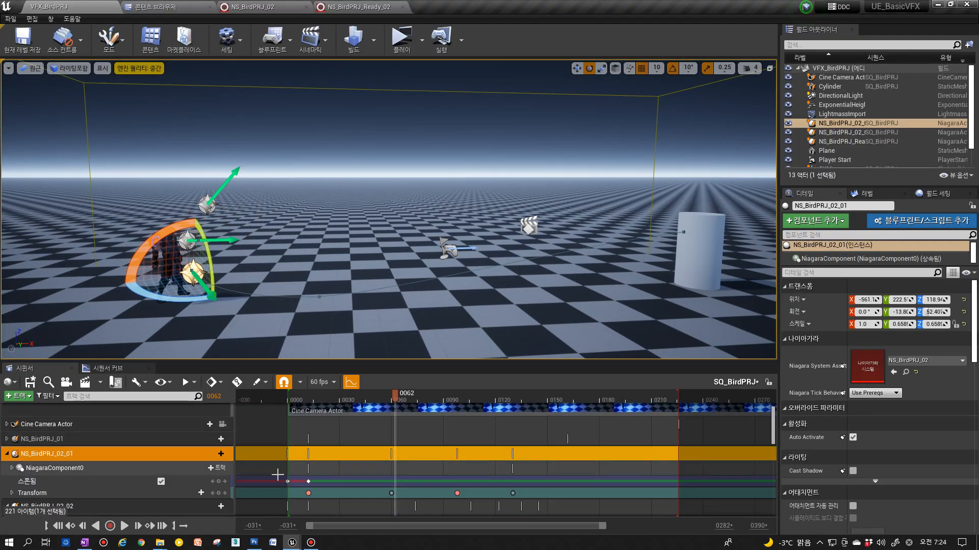
pyautogui.scroll(-3, 10, 490)
pyautogui.scroll(-1, 9, 490)
pyautogui.click(12, 428)
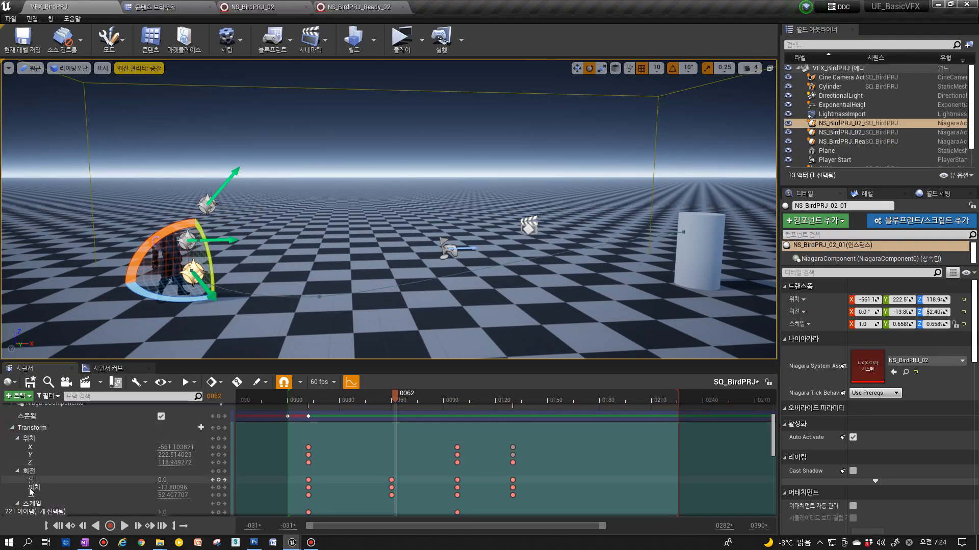
pyautogui.scroll(-5, 66, 482)
pyautogui.scroll(8, 457, 434)
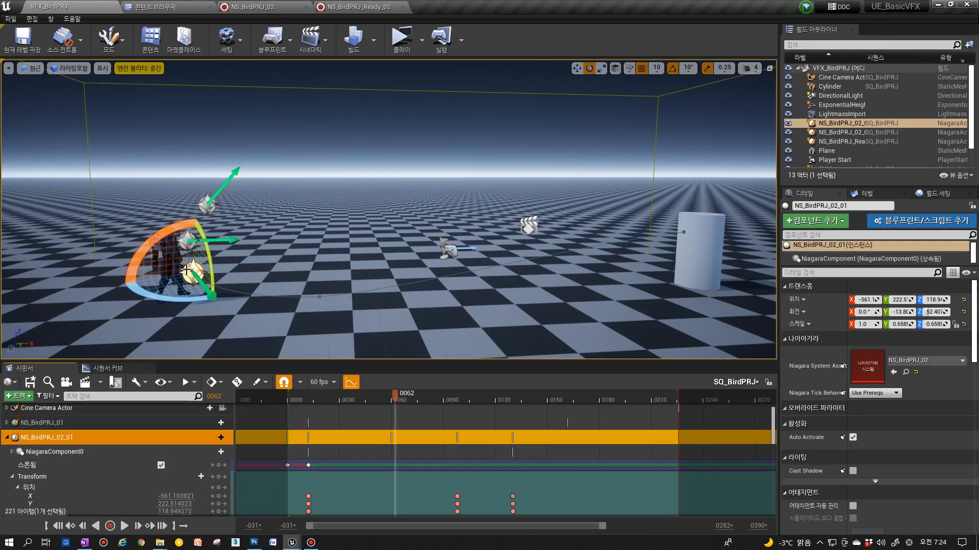
# Select NS_BirdPRJ_02_02 and move its scale keys from frame 62 to frame 99.
pyautogui.click(207, 205)
pyautogui.scroll(-1, 417, 429)
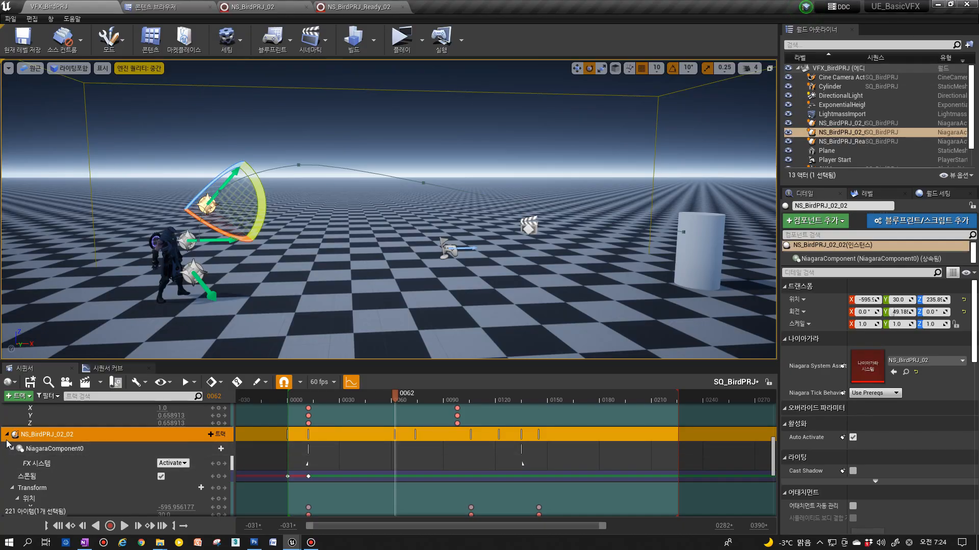
pyautogui.scroll(-6, 351, 465)
pyautogui.moveTo(399, 467); pyautogui.dragTo(458, 461)
# Key NS_BirdPRJ_02_02's scale at frame 12 with Y and Z set to 0.1, then scrub back before the start.
pyautogui.click(308, 442)
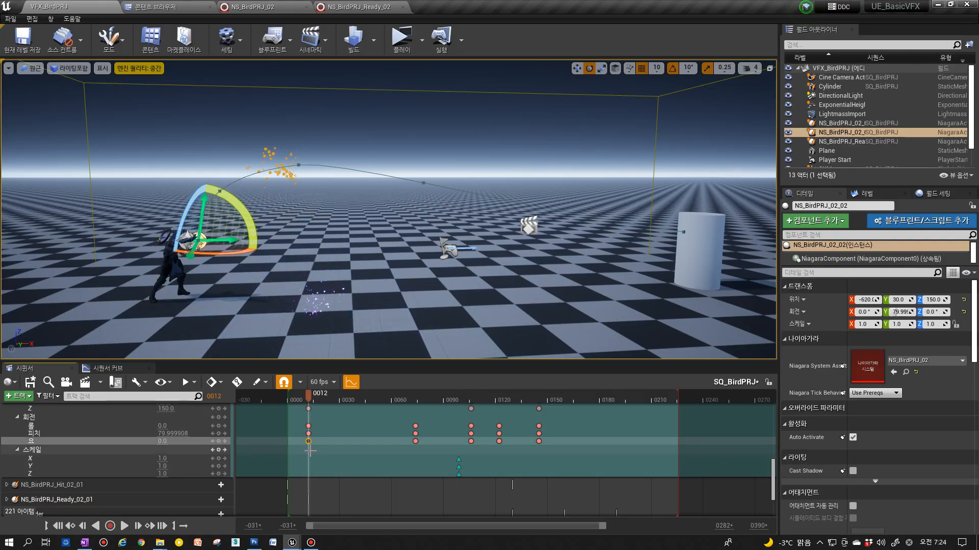
pyautogui.click(164, 467)
pyautogui.write('0.1')
pyautogui.click(164, 474)
pyautogui.write('0.1')
pyautogui.press('Return')
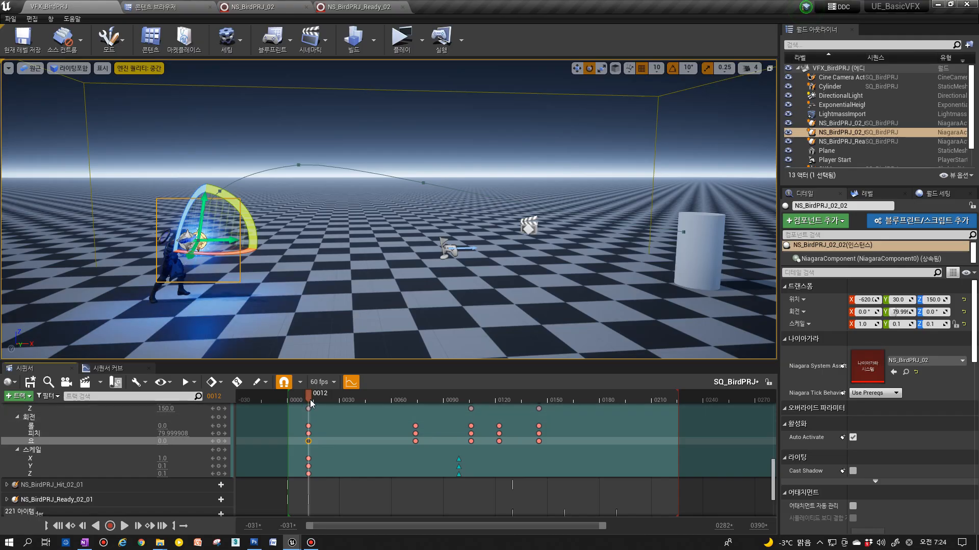
pyautogui.moveTo(314, 400); pyautogui.dragTo(264, 403)
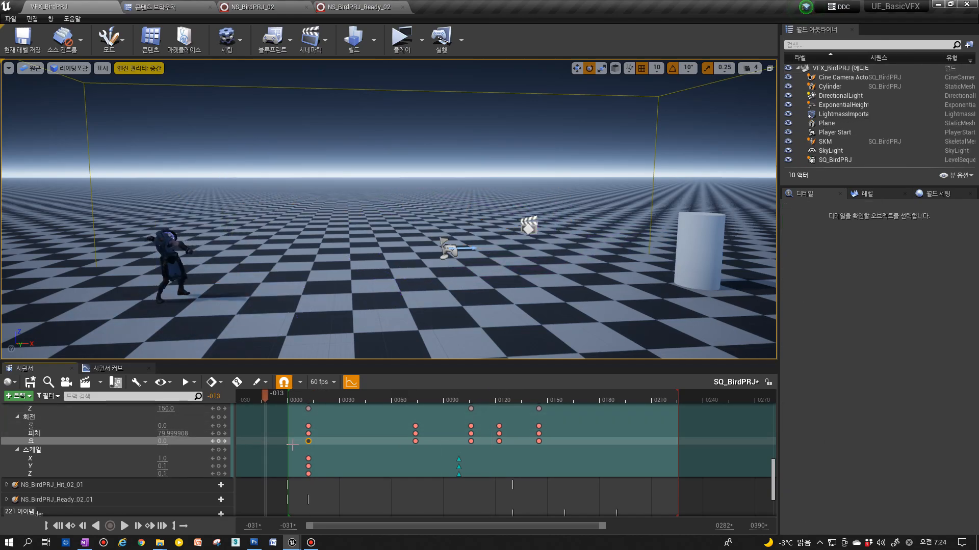
# Change the X, Y and Z scale keys at frame 99 to cubic (auto) interpolation and play back the sequence.
pyautogui.scroll(-1, 476, 463)
pyautogui.rightClick(460, 446)
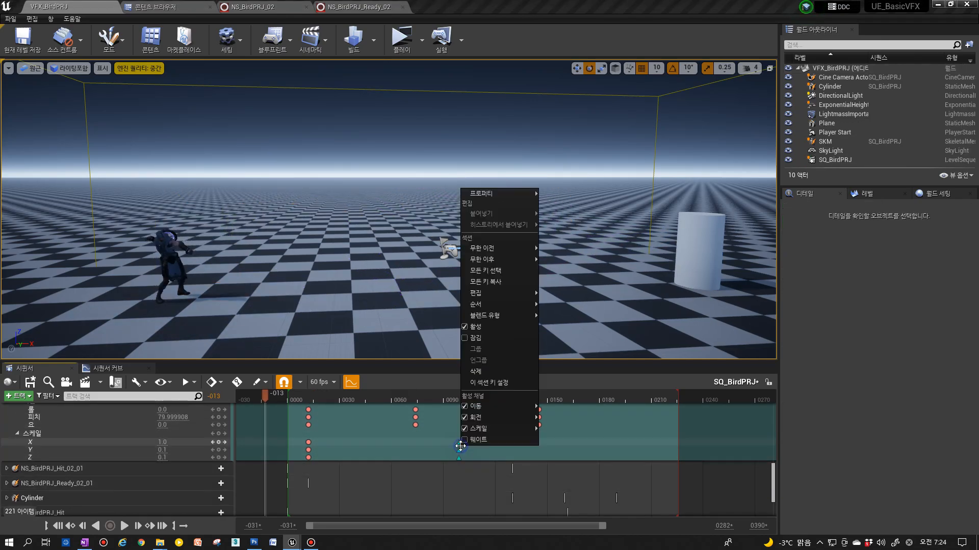
pyautogui.click(439, 439)
pyautogui.click(456, 442)
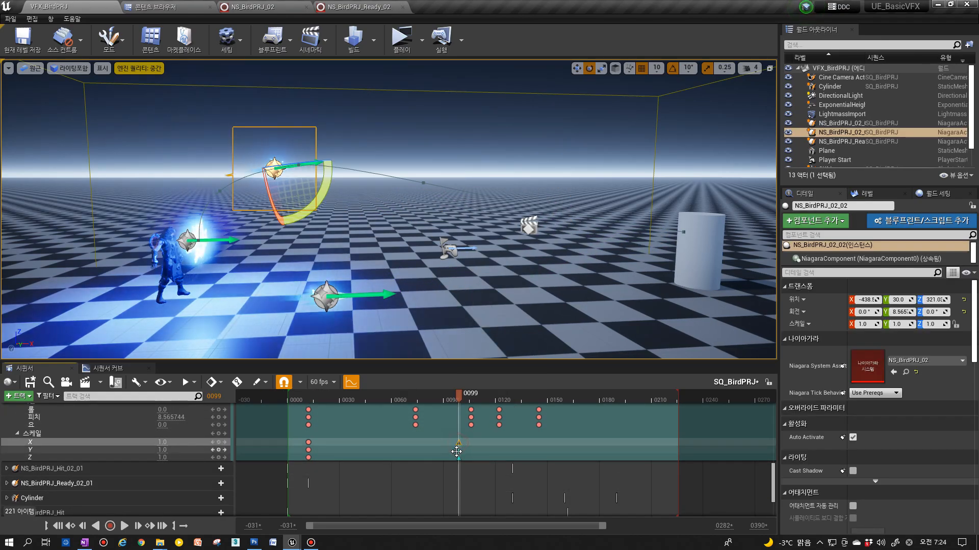
pyautogui.rightClick(459, 447)
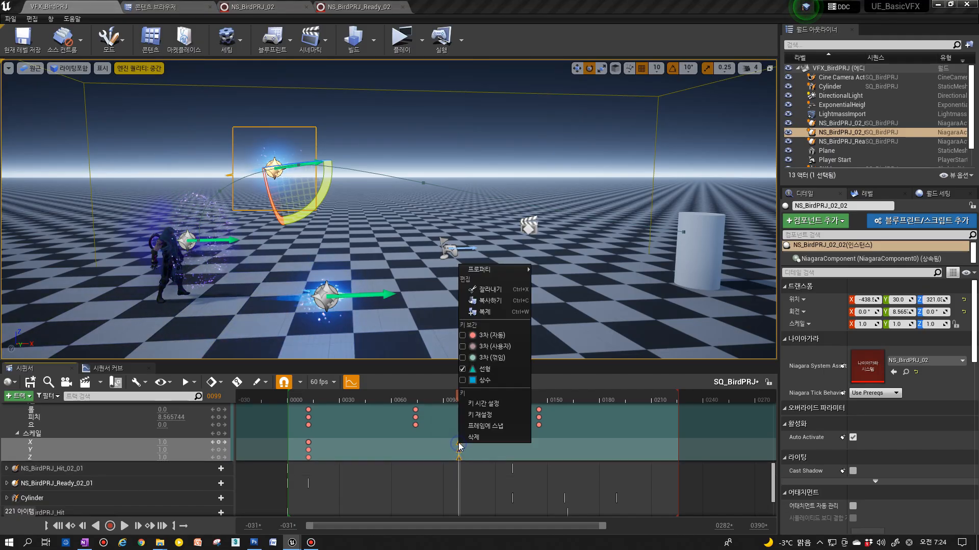
pyautogui.click(483, 338)
pyautogui.click(294, 401)
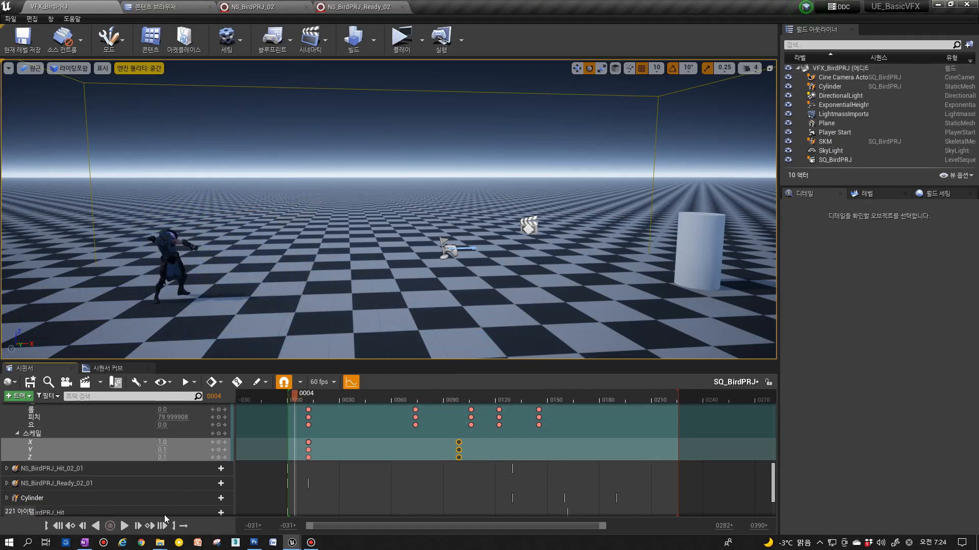
pyautogui.click(124, 526)
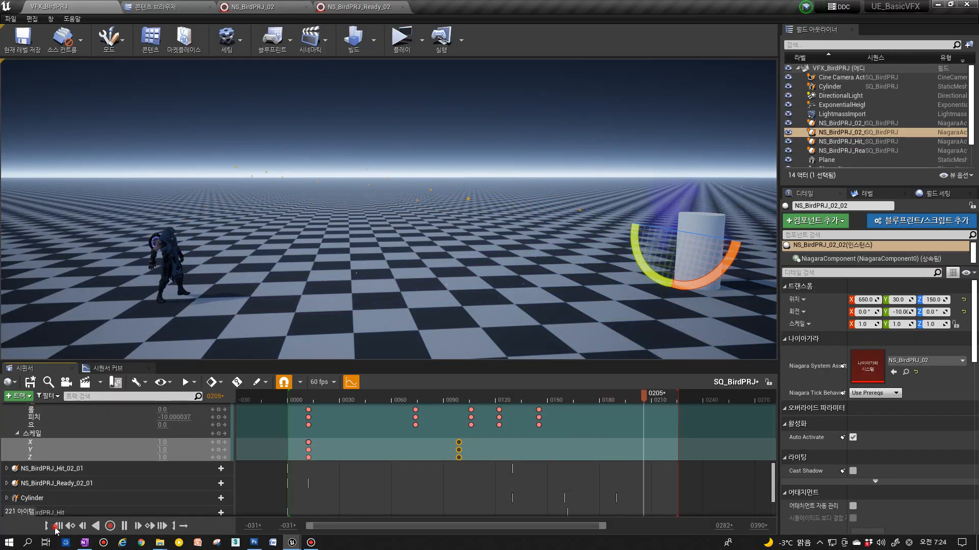
pyautogui.click(123, 526)
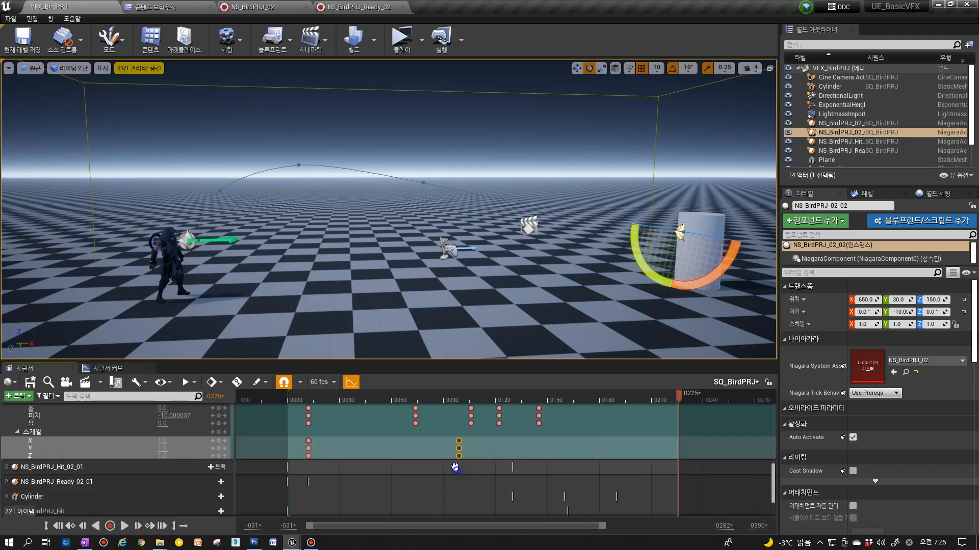
# Raise NS_BirdPRJ_02_02 to about Z 295.69 at frame 122 and key its location.
pyautogui.moveTo(455, 474); pyautogui.dragTo(456, 482, button='right')
pyautogui.click(325, 401)
pyautogui.scroll(2, 450, 433)
pyautogui.moveTo(301, 398); pyautogui.dragTo(515, 394)
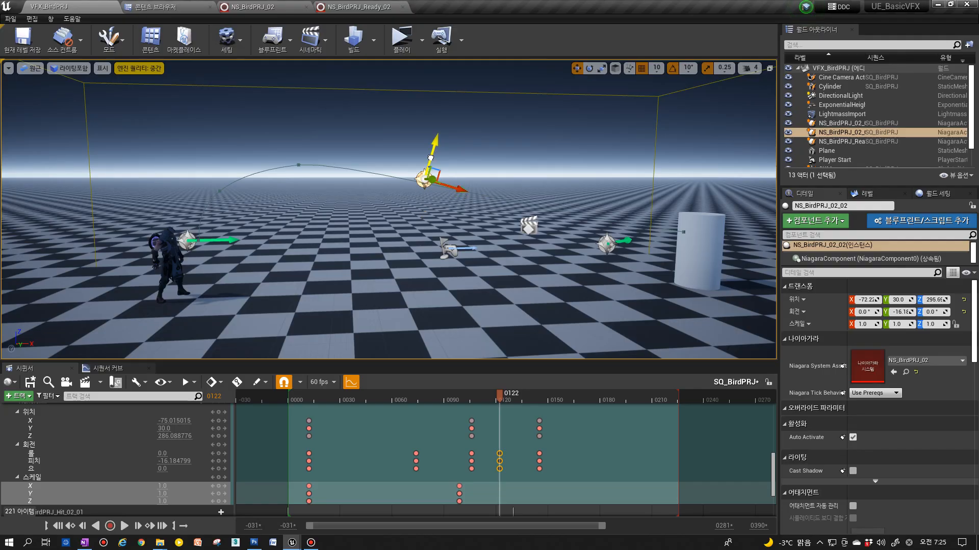
pyautogui.scroll(2, 169, 448)
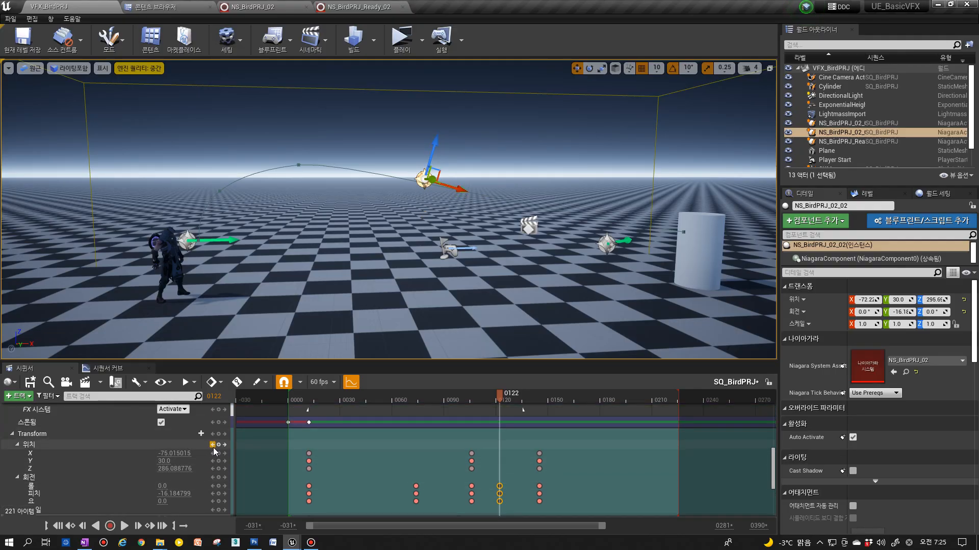
pyautogui.click(219, 434)
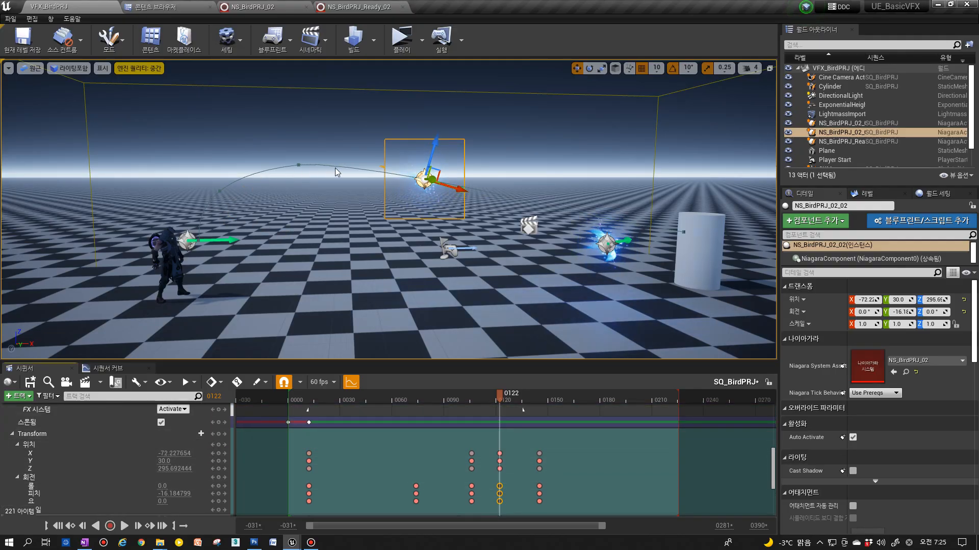
# Play the sequence from the start and review both birds' flight from a higher viewing angle.
pyautogui.click(275, 399)
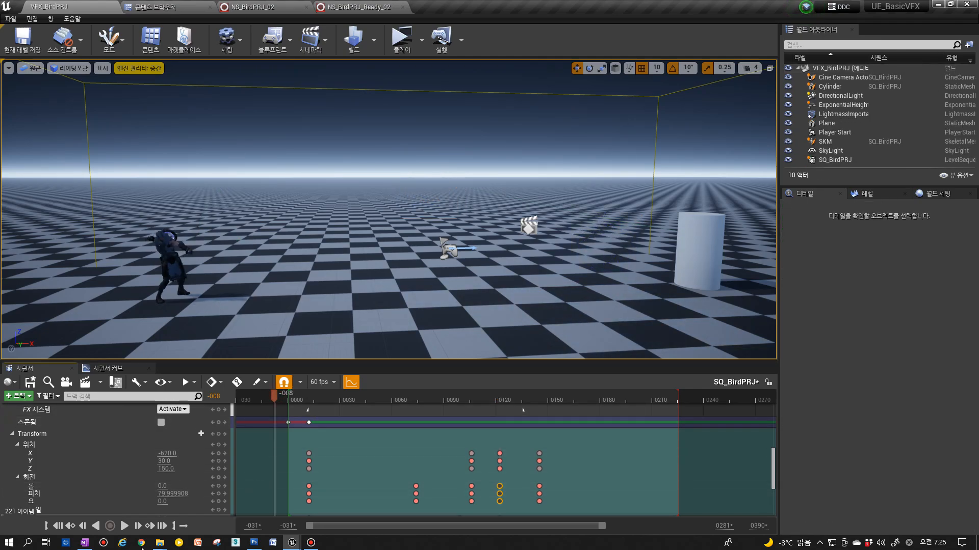
pyautogui.click(124, 526)
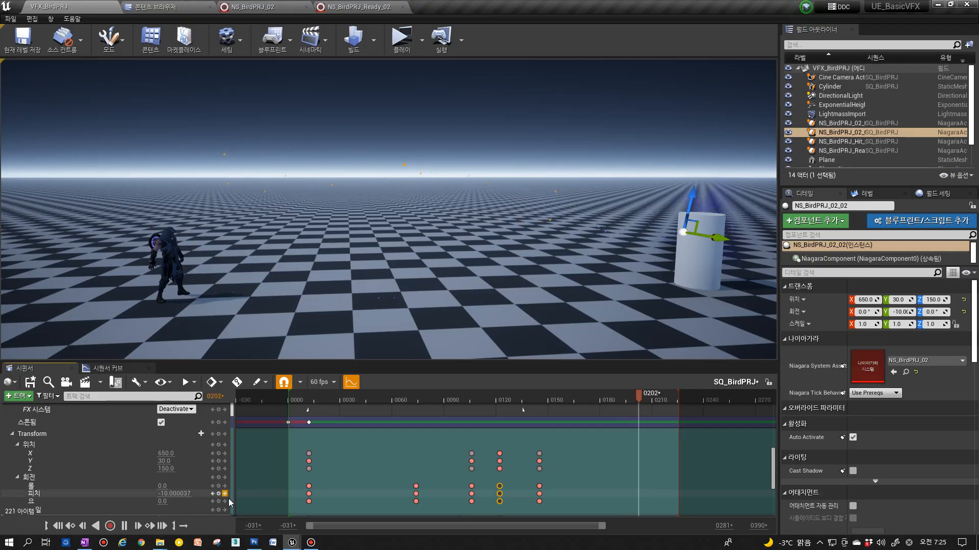
pyautogui.moveTo(293, 293); pyautogui.dragTo(280, 339, button='right')
pyautogui.click(58, 528)
pyautogui.click(123, 526)
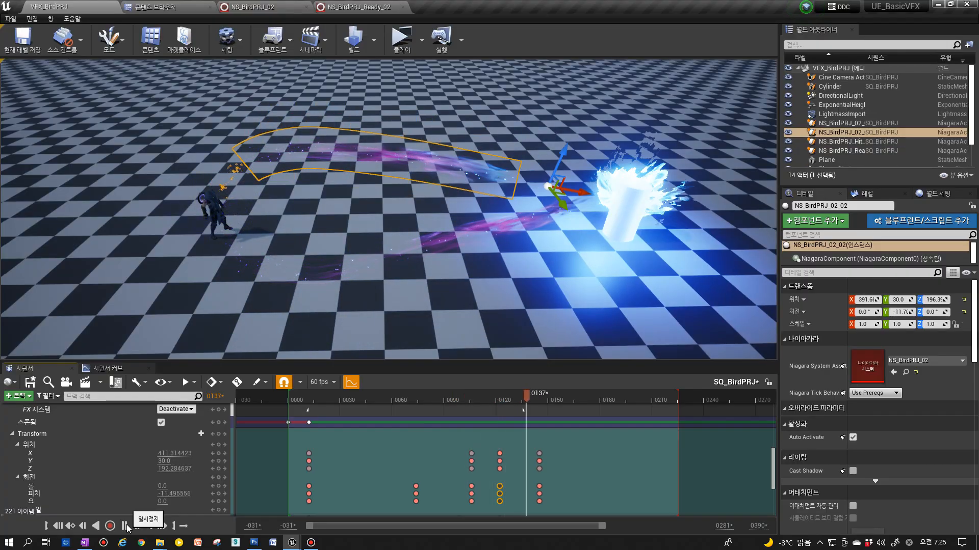
pyautogui.click(58, 528)
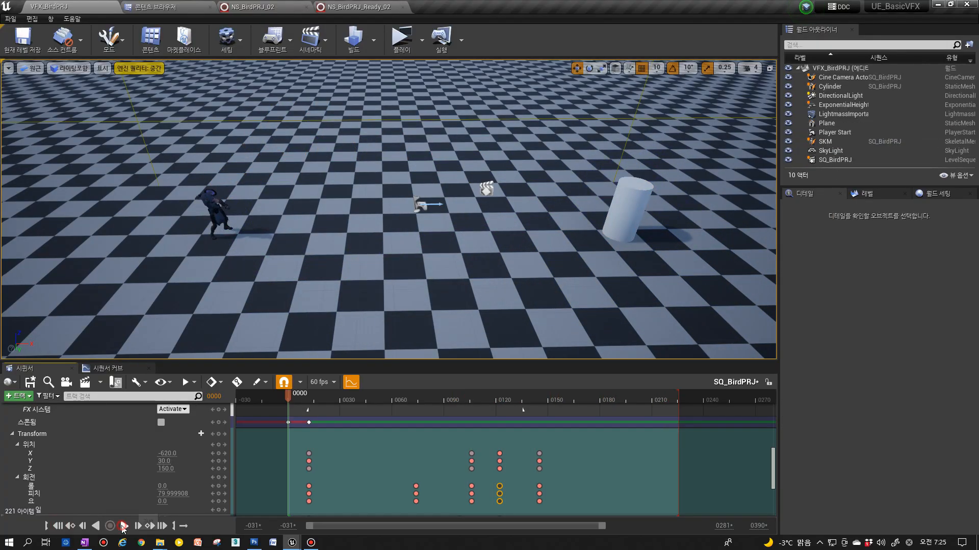
# Replay the sequence from the start several times and review both birds' flight to the cylinder.
pyautogui.click(124, 526)
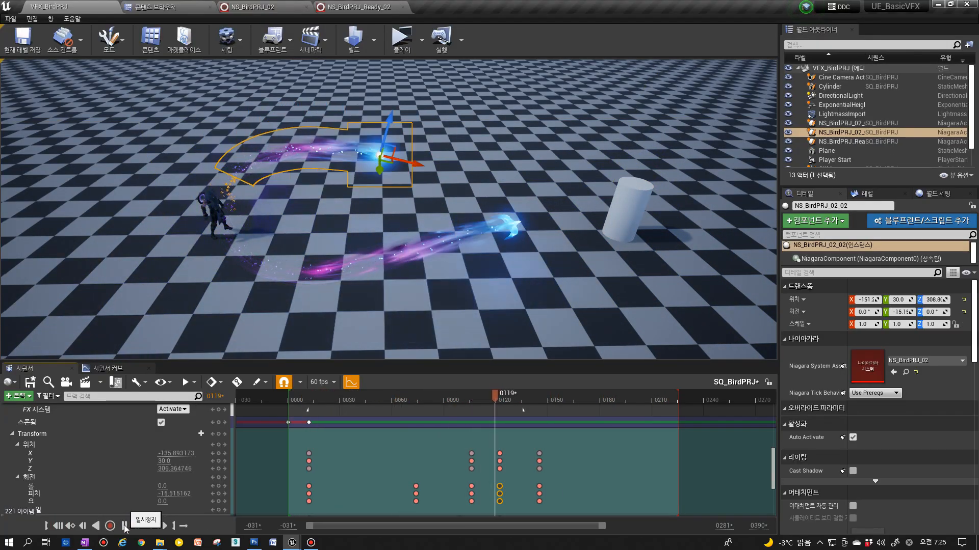
pyautogui.click(59, 527)
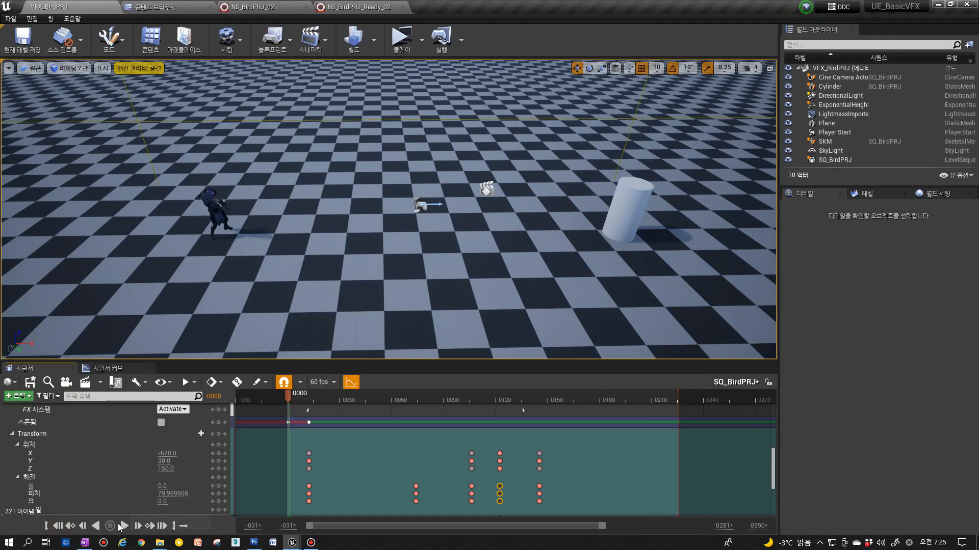
pyautogui.click(122, 527)
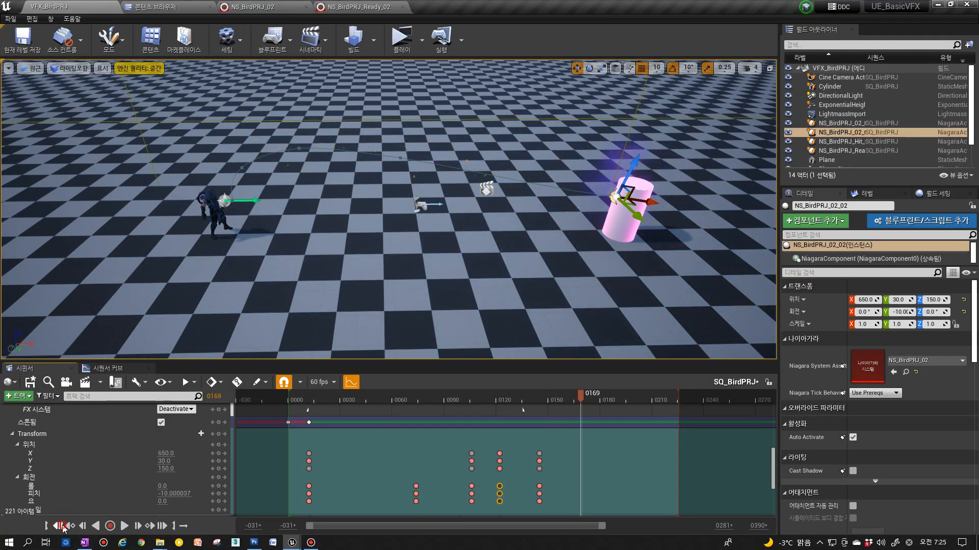
pyautogui.click(63, 527)
pyautogui.click(124, 526)
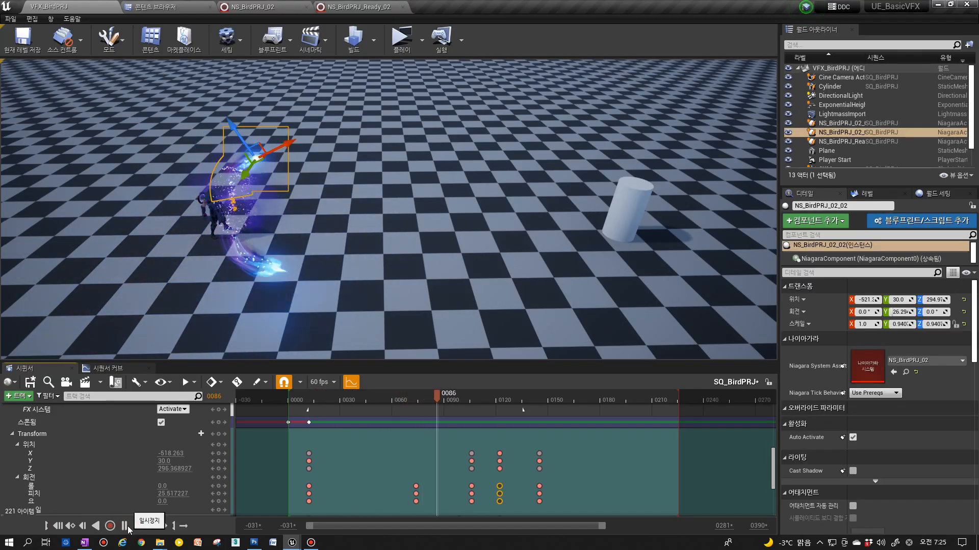
pyautogui.click(124, 526)
pyautogui.moveTo(408, 511); pyautogui.dragTo(382, 491)
pyautogui.moveTo(534, 446); pyautogui.dragTo(492, 507)
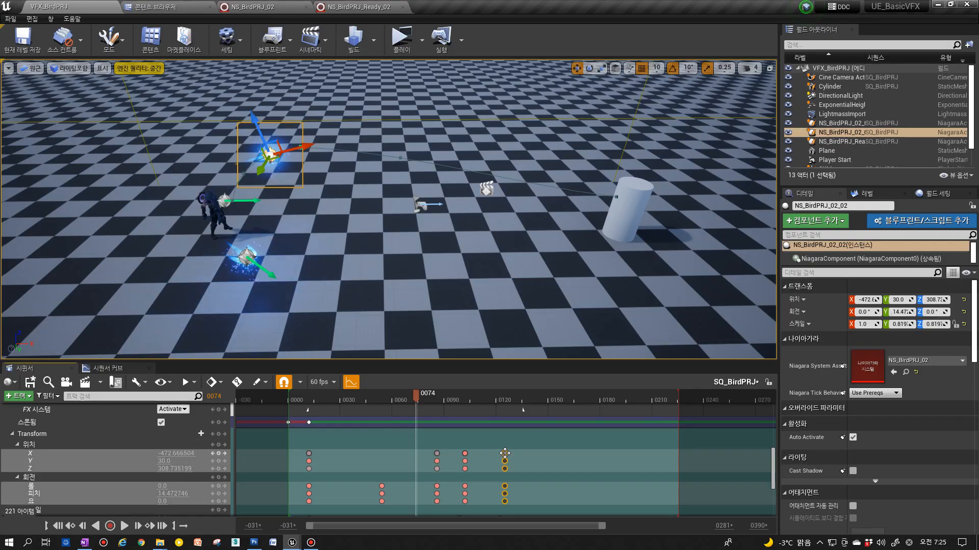
pyautogui.moveTo(505, 454); pyautogui.dragTo(492, 455)
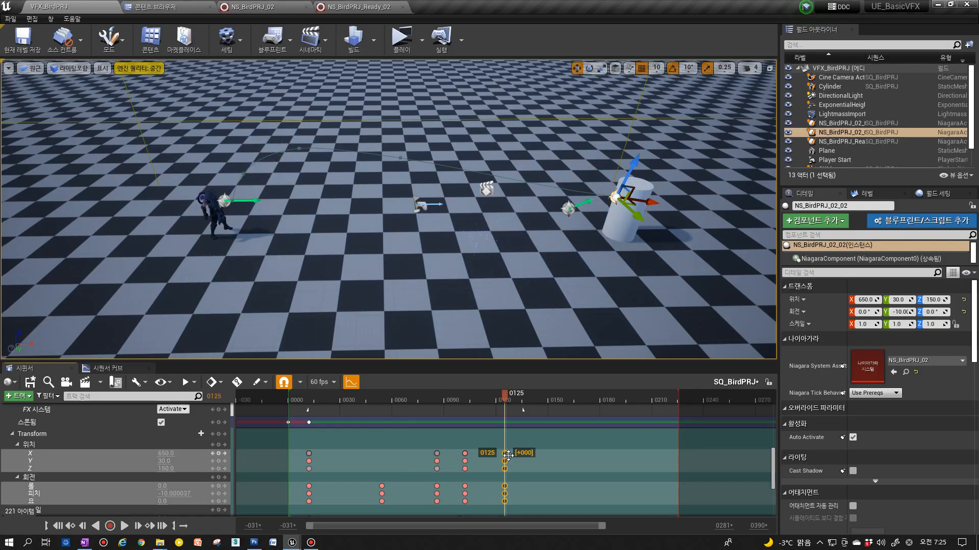
pyautogui.moveTo(472, 459); pyautogui.dragTo(370, 508)
# Shift NS_BirdPRJ_02_02's transform keys after frame 12 earlier by 17 frames, placing the last location and rotation keys at frame 122.
pyautogui.scroll(-3, 406, 485)
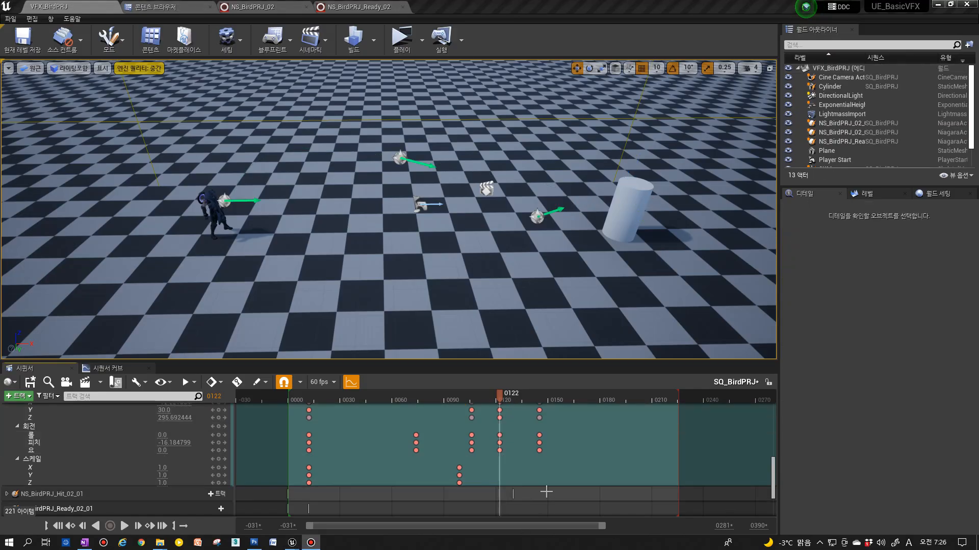
pyautogui.scroll(1, 546, 492)
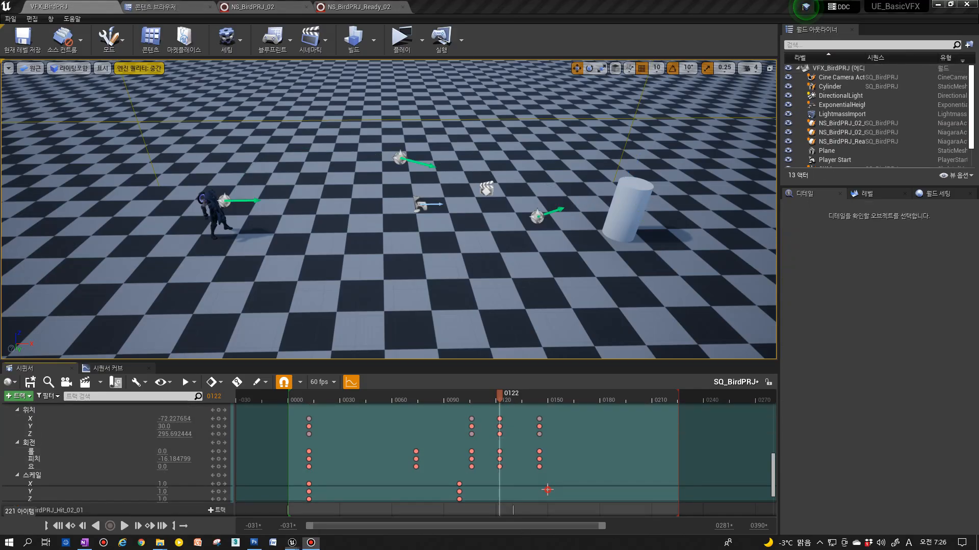
pyautogui.moveTo(334, 397); pyautogui.dragTo(514, 399)
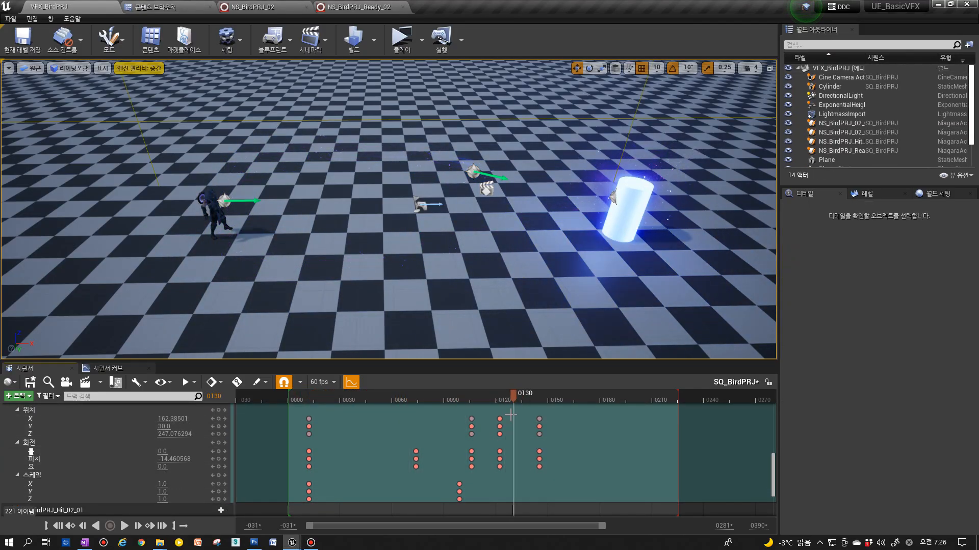
pyautogui.moveTo(389, 504); pyautogui.dragTo(389, 505)
pyautogui.moveTo(417, 452); pyautogui.dragTo(395, 437)
pyautogui.moveTo(415, 393); pyautogui.dragTo(499, 468)
pyautogui.moveTo(510, 419); pyautogui.dragTo(504, 420)
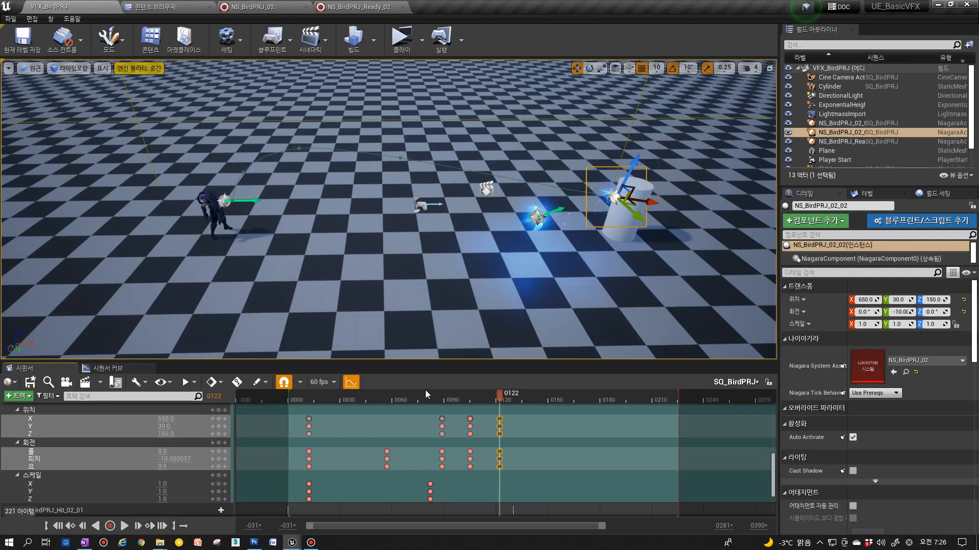
# Scrub and repeatedly play the sequence to review the faster flight of the upper bird into the cylinder.
pyautogui.moveTo(435, 399); pyautogui.dragTo(529, 402)
pyautogui.click(298, 405)
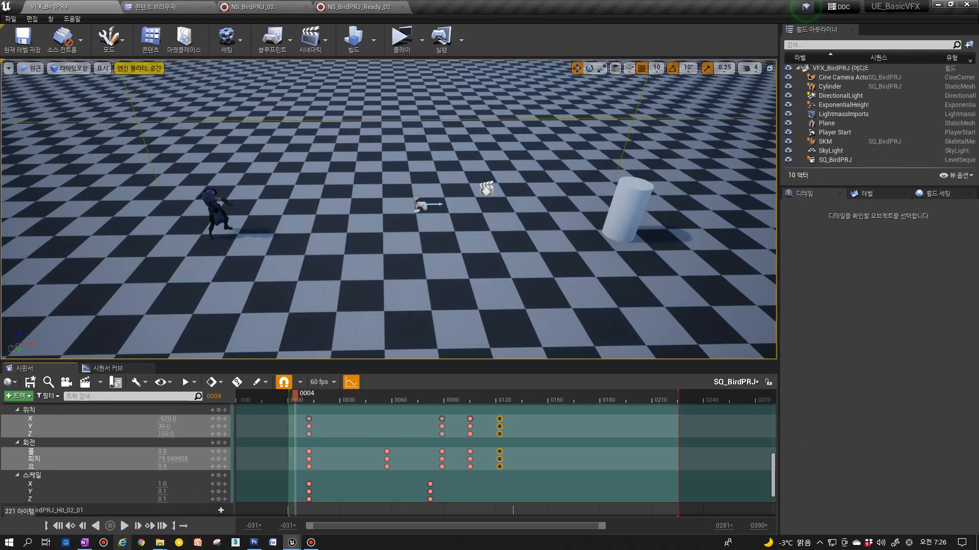
pyautogui.click(125, 527)
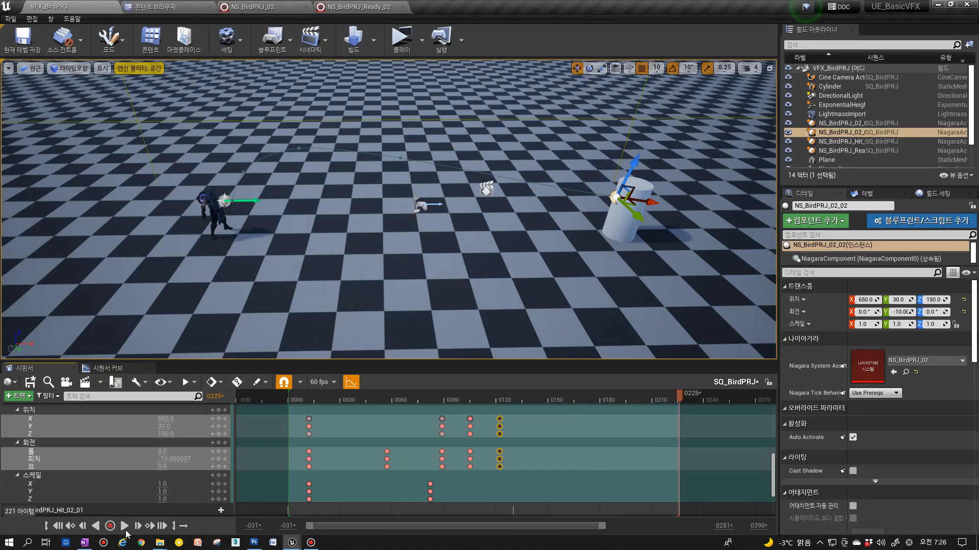
pyautogui.click(125, 530)
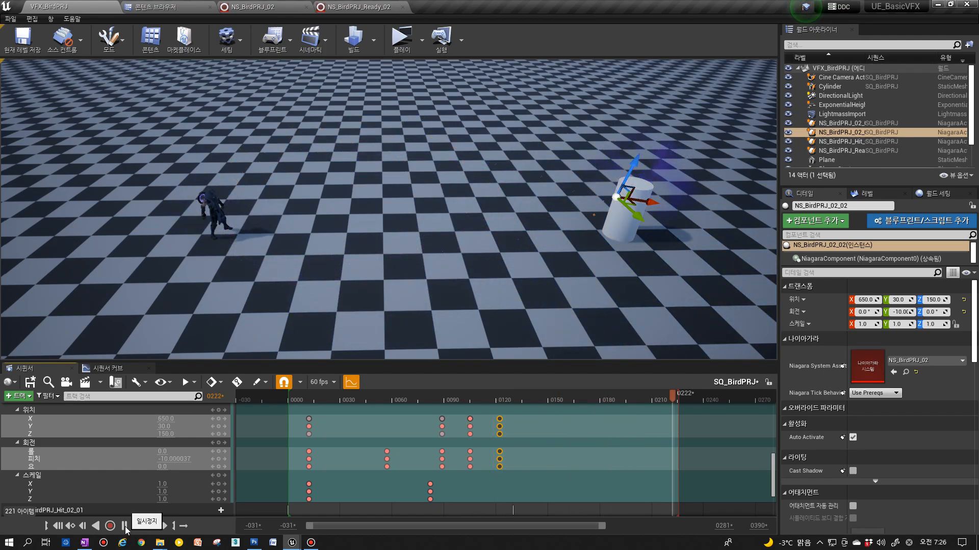
pyautogui.click(125, 529)
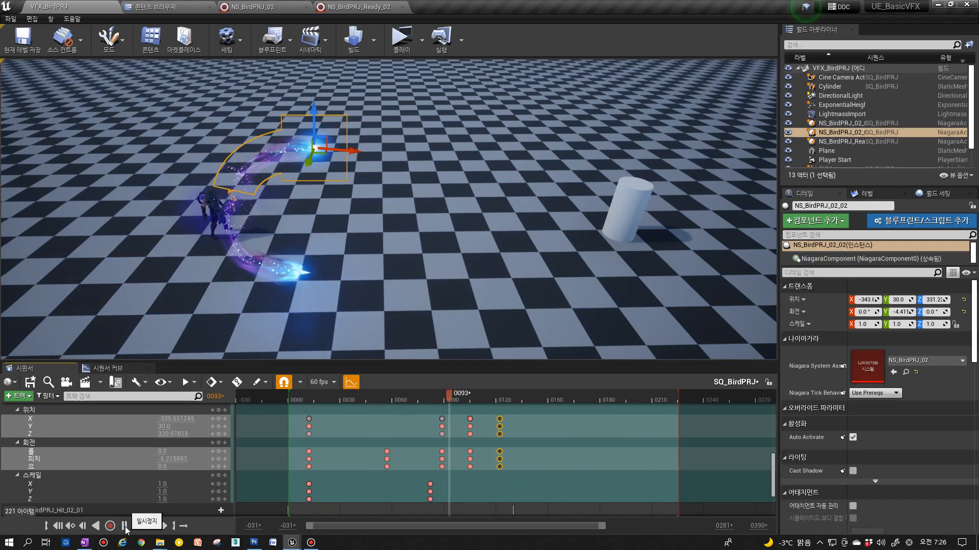
pyautogui.click(125, 527)
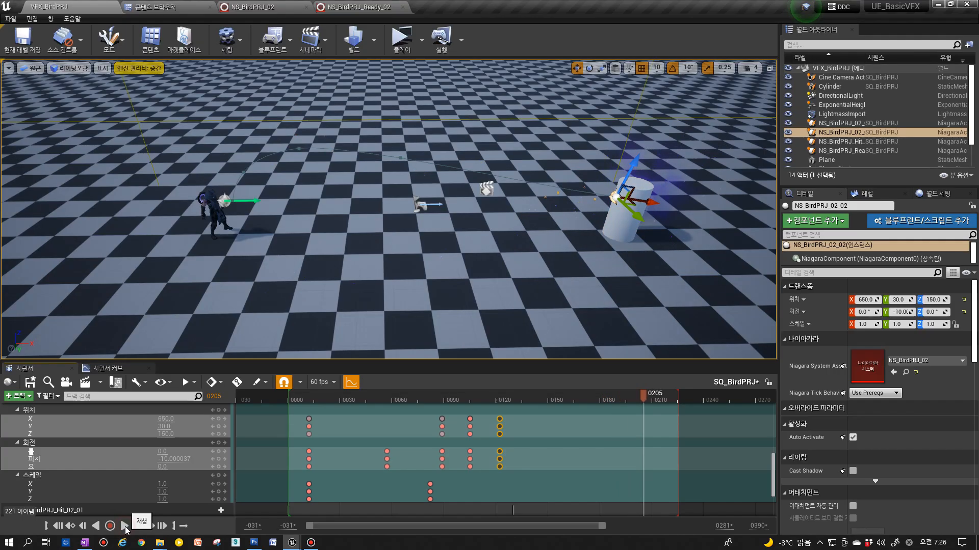
pyautogui.click(125, 527)
pyautogui.click(125, 527)
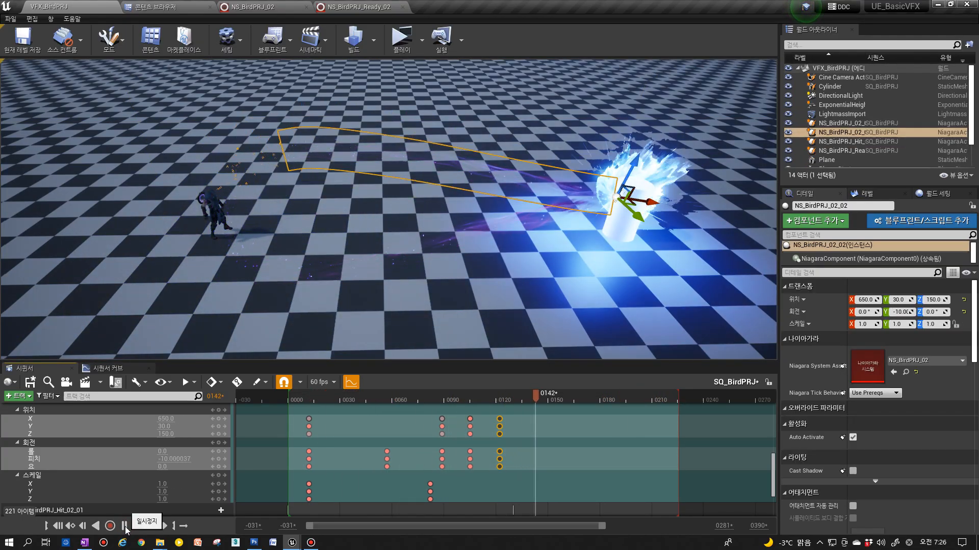
pyautogui.click(125, 527)
pyautogui.click(125, 527)
pyautogui.click(125, 527)
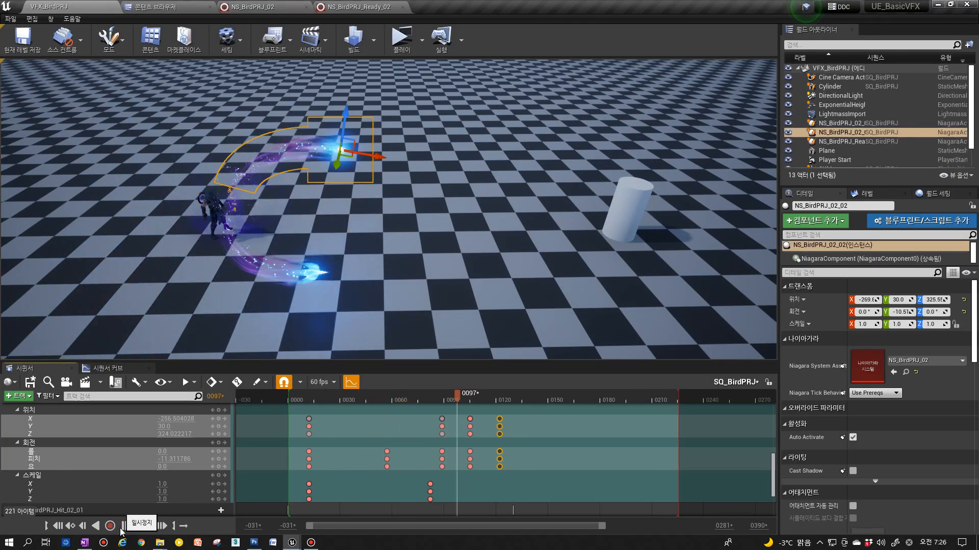
pyautogui.click(125, 526)
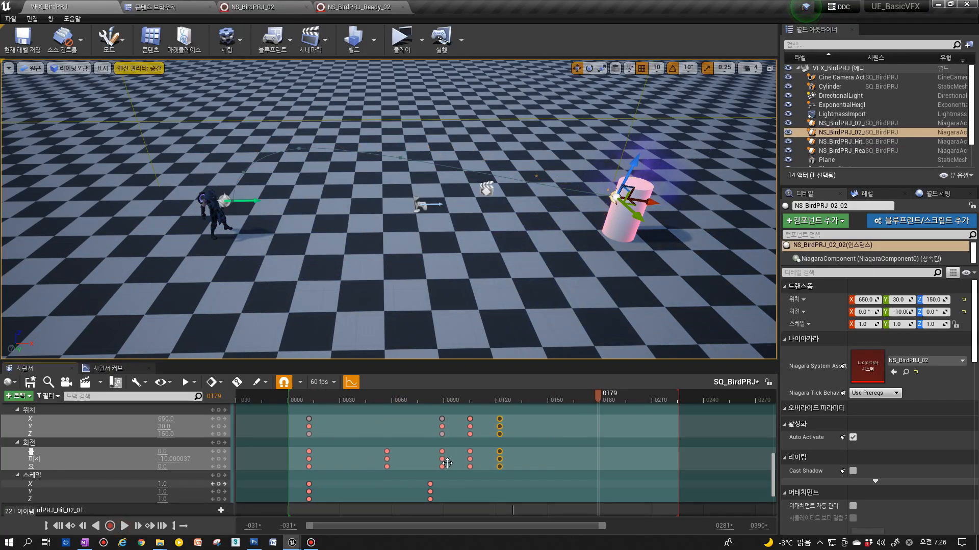
# Examine the X location key at frame 89 and replay the bird's launch from near the start.
pyautogui.click(442, 419)
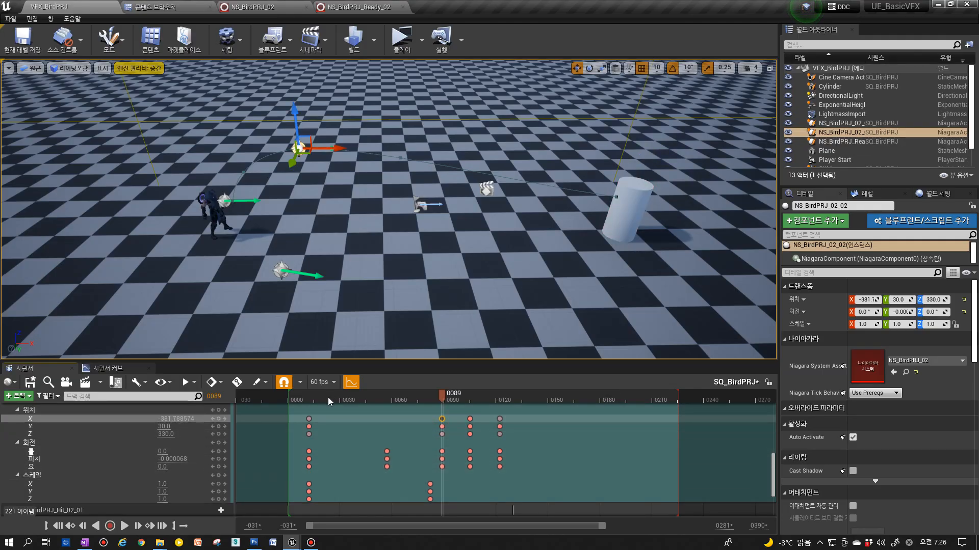
pyautogui.click(304, 395)
pyautogui.click(124, 526)
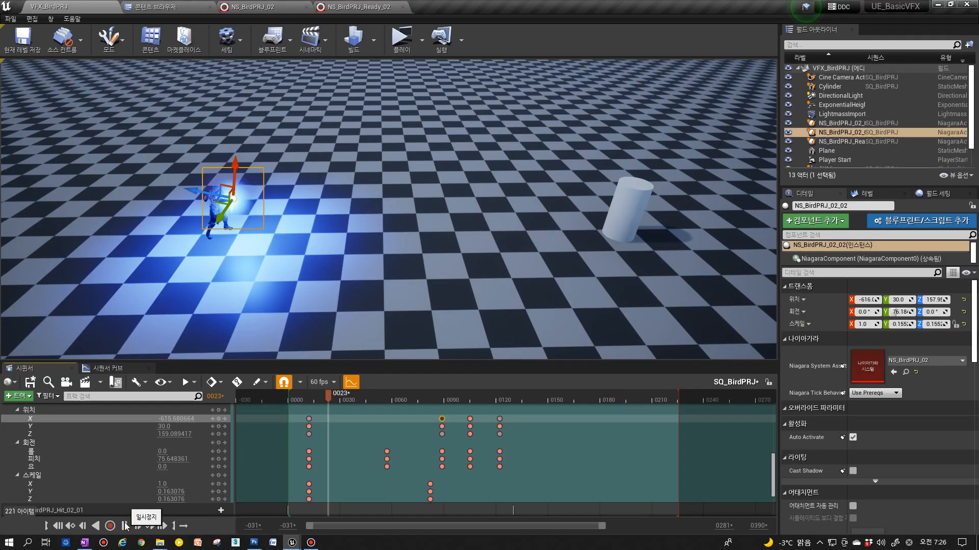
pyautogui.click(125, 526)
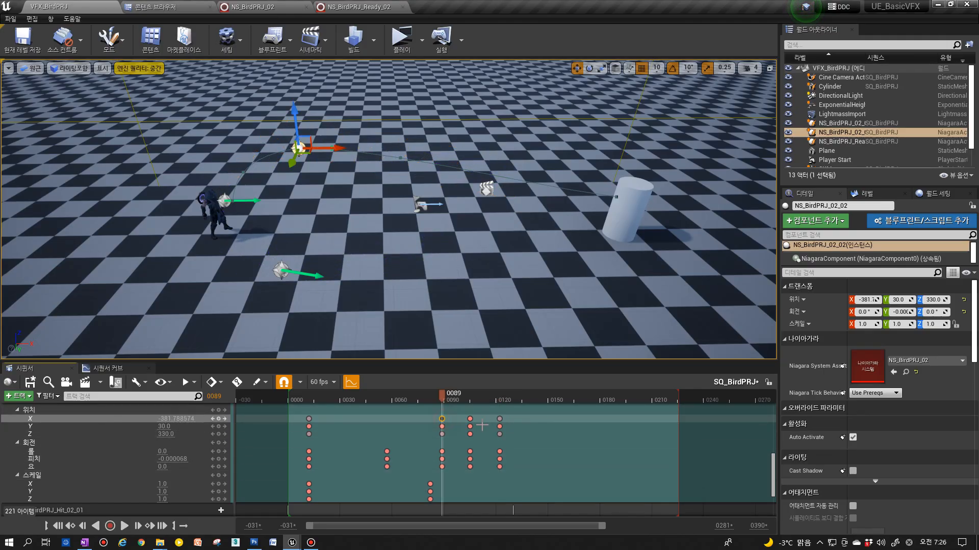
# Set NS_BirdPRJ_02_02's roll rotation key at frame 89 to 280 degrees.
pyautogui.click(45, 445)
pyautogui.click(387, 451)
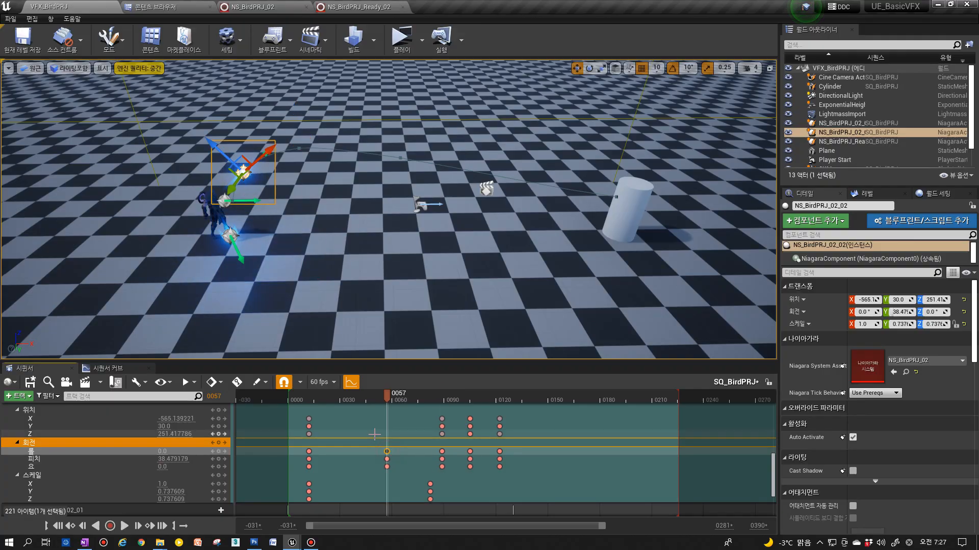
pyautogui.click(442, 452)
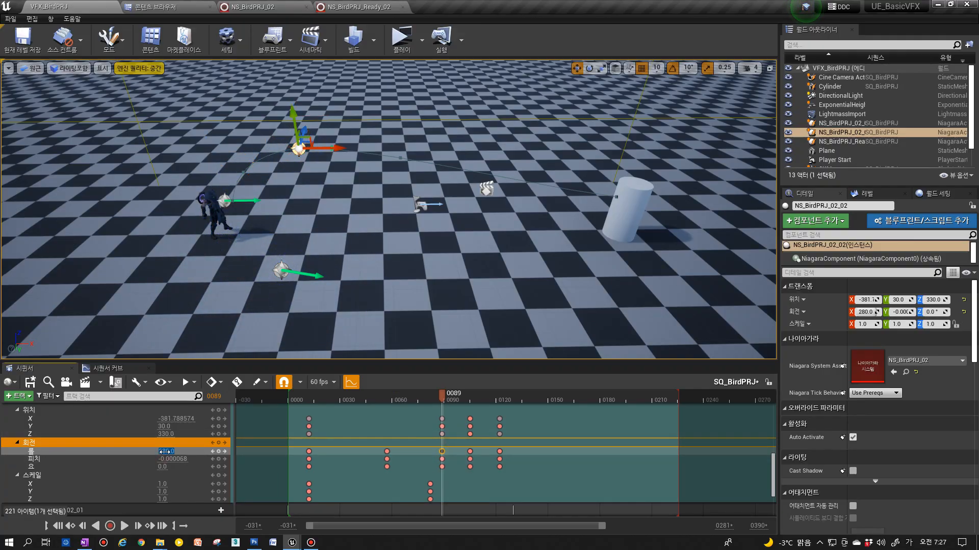
# Play the sequence from the start and review the bird's roll with its selection outline out of the way.
pyautogui.click(289, 398)
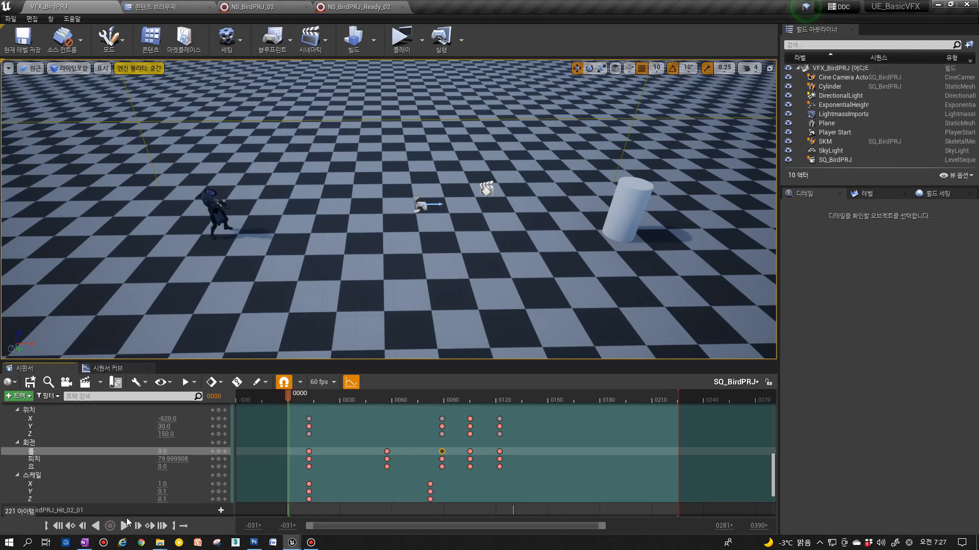
pyautogui.click(125, 525)
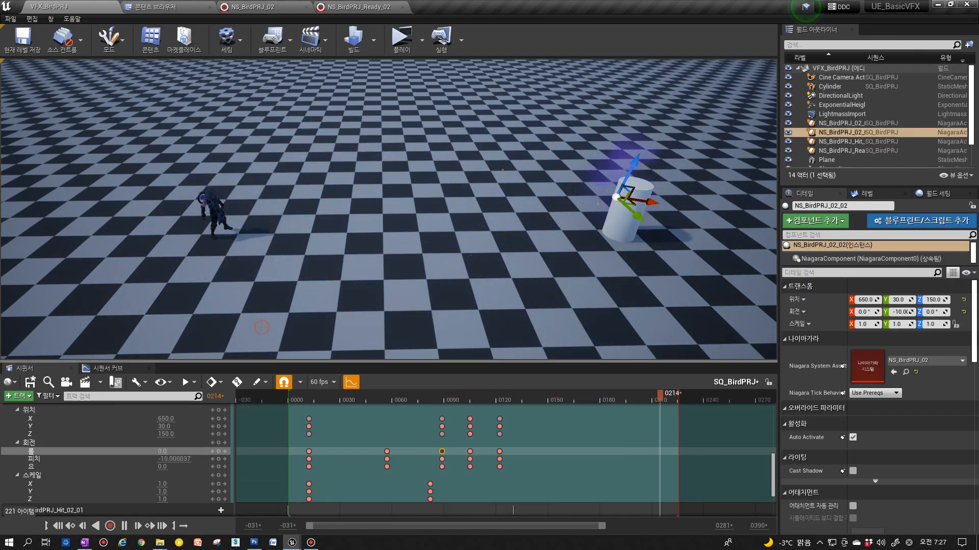
pyautogui.click(277, 308)
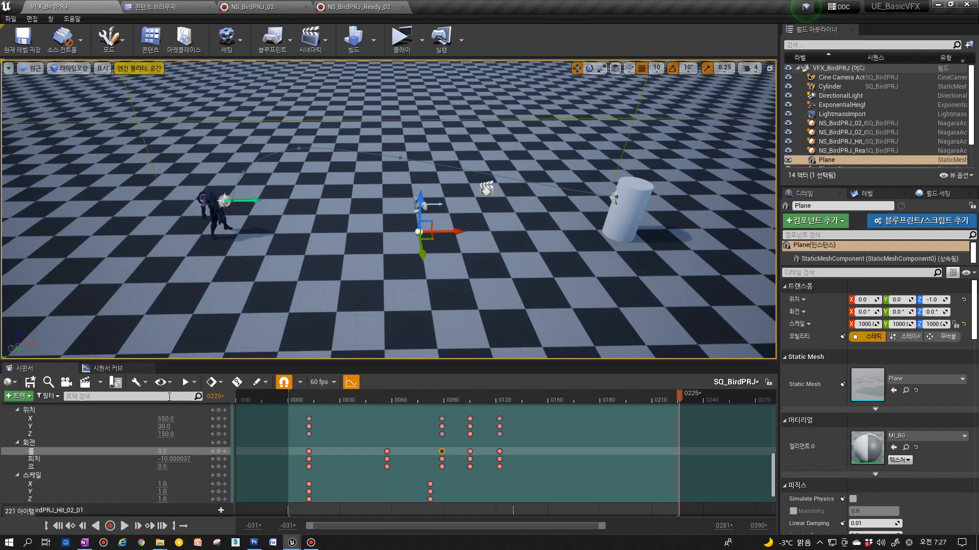
pyautogui.click(125, 526)
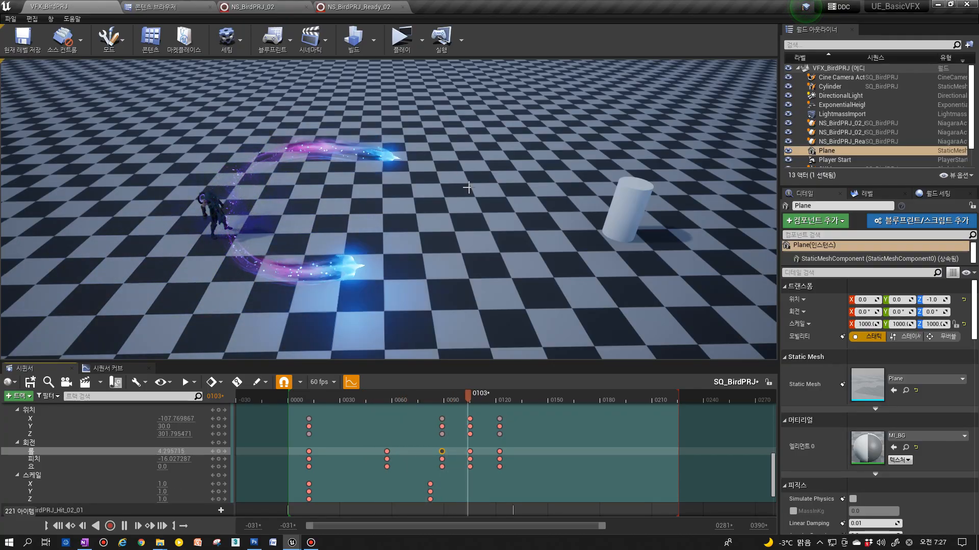
pyautogui.click(124, 526)
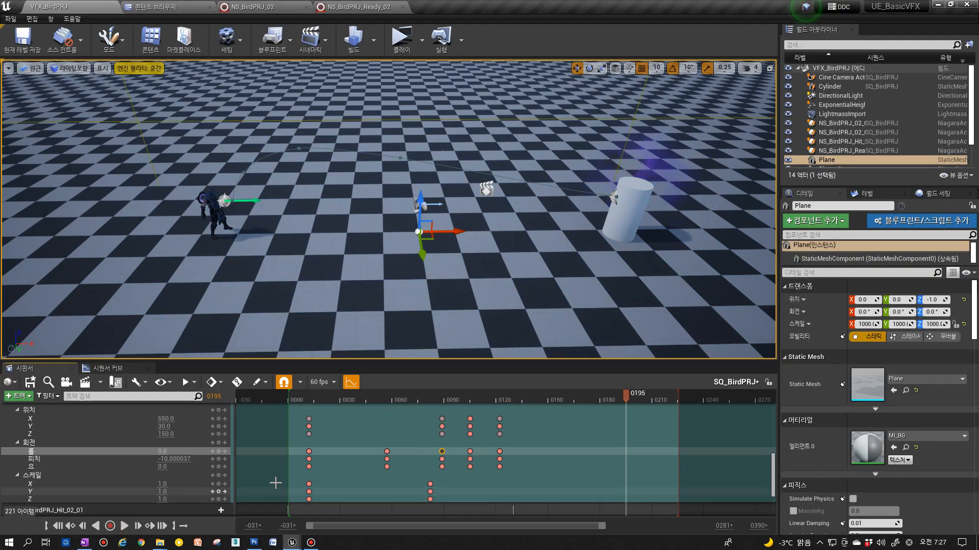
# Show NS_BirdPRJ_02_02's scale curves in the sequencer curve editor and frame them fully from the key at frame 12.
pyautogui.scroll(-1, 302, 470)
pyautogui.click(410, 465)
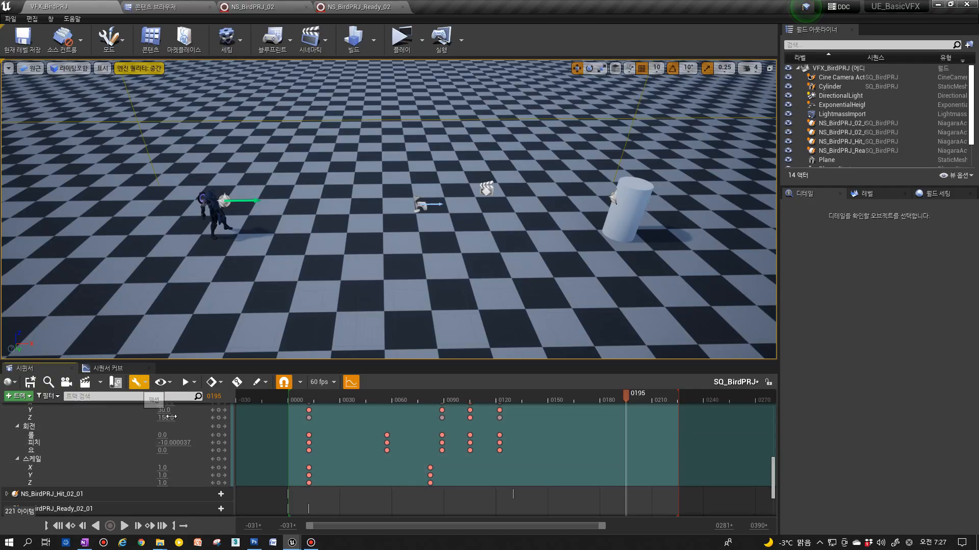
pyautogui.click(309, 467)
pyautogui.click(107, 368)
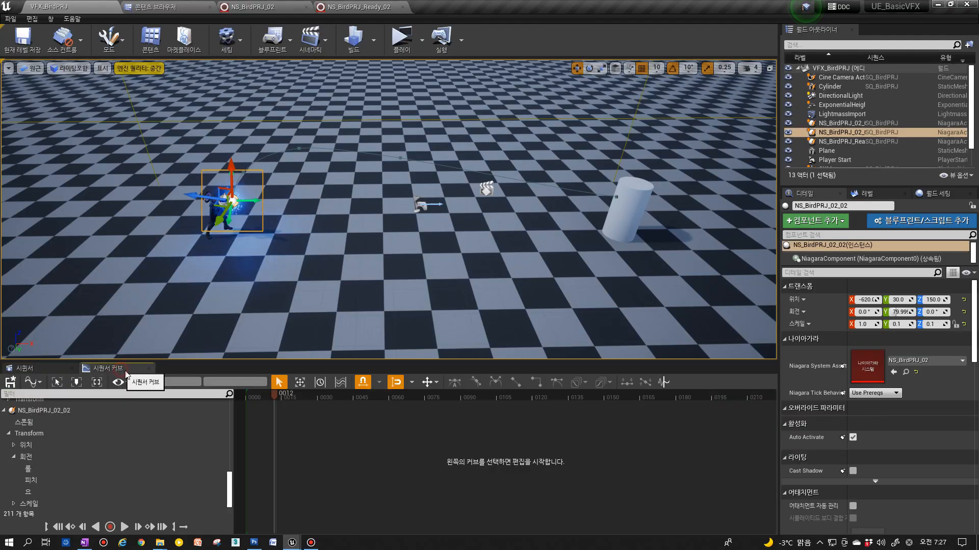
pyautogui.click(74, 503)
pyautogui.click(14, 503)
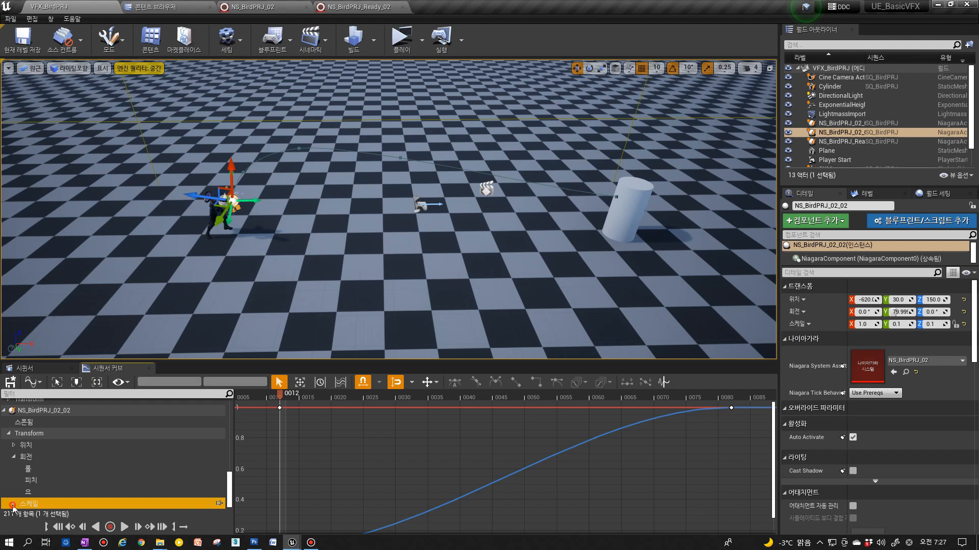
pyautogui.click(362, 482)
pyautogui.press('f')
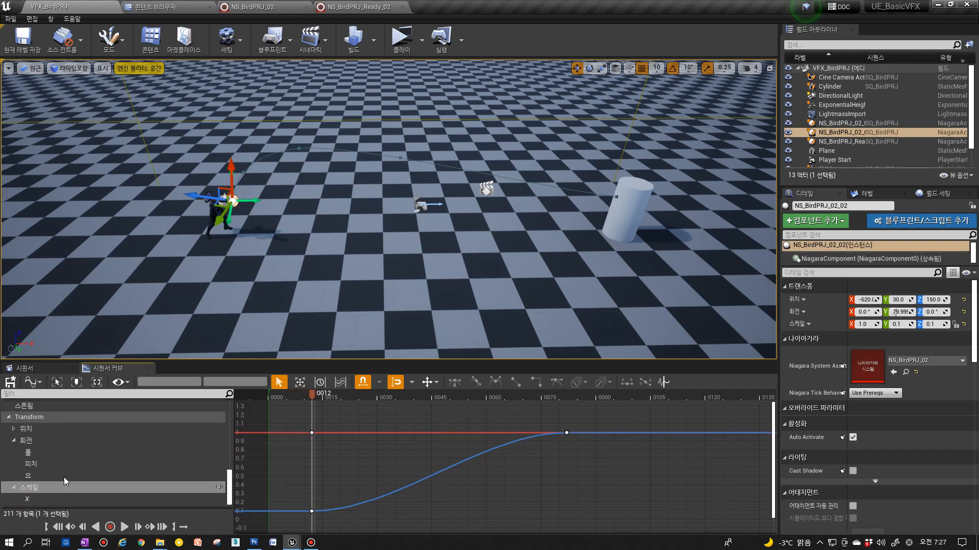
# Isolate NS_BirdPRJ_02_02's scale Y and Z curves and lower the incoming tangent at frame 82 so the growth ends without easing.
pyautogui.scroll(-1, 64, 478)
pyautogui.click(43, 470)
pyautogui.click(40, 479)
pyautogui.click(28, 492)
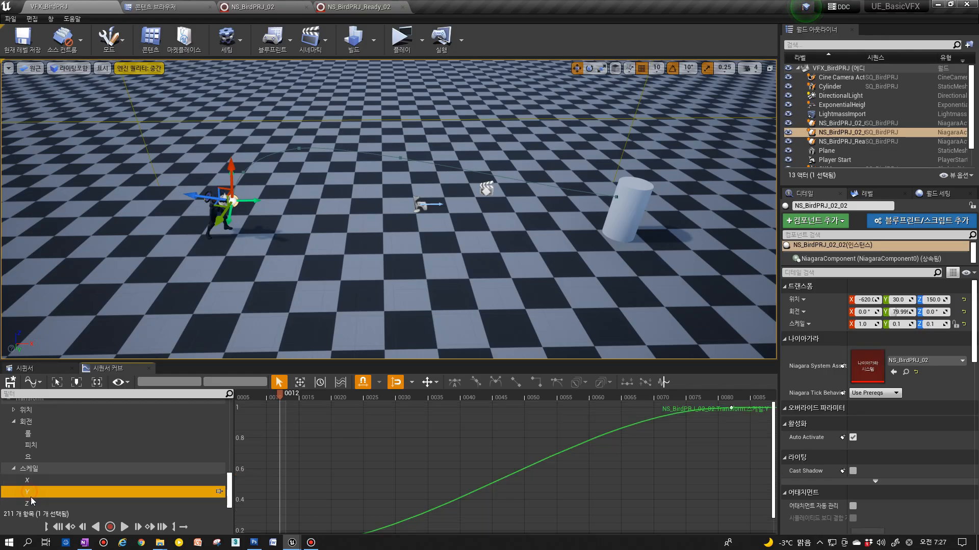
pyautogui.click(32, 502)
pyautogui.click(31, 496)
pyautogui.click(36, 503)
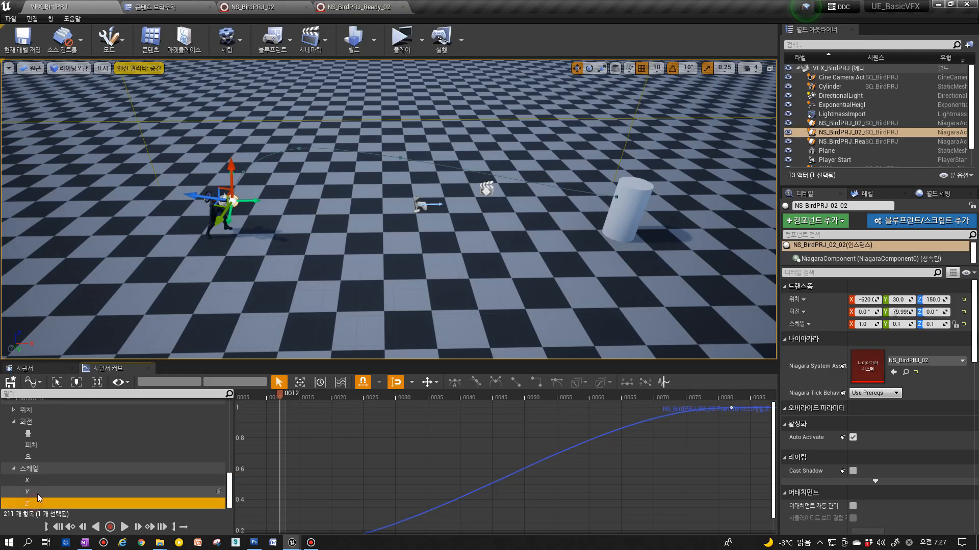
pyautogui.click(41, 490)
pyautogui.click(36, 493)
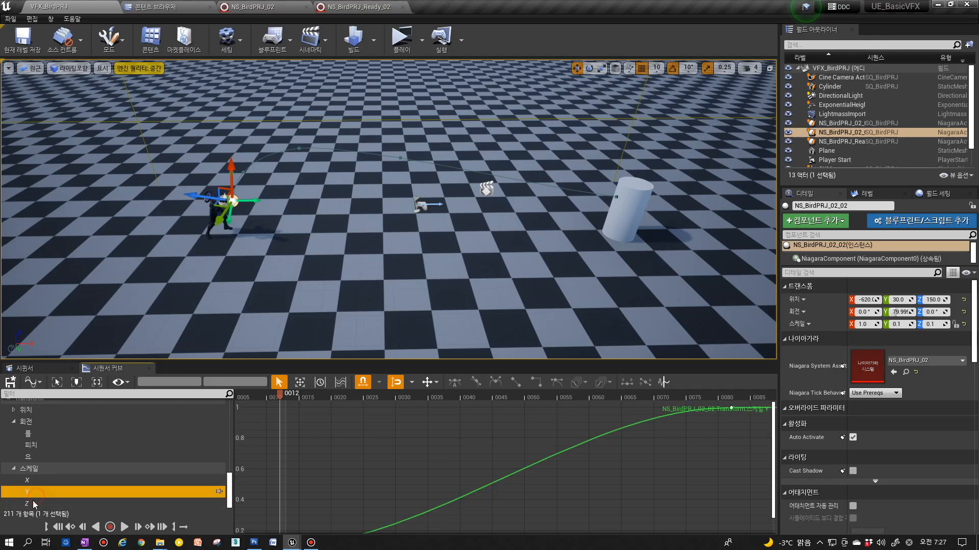
pyautogui.moveTo(739, 422); pyautogui.dragTo(714, 409)
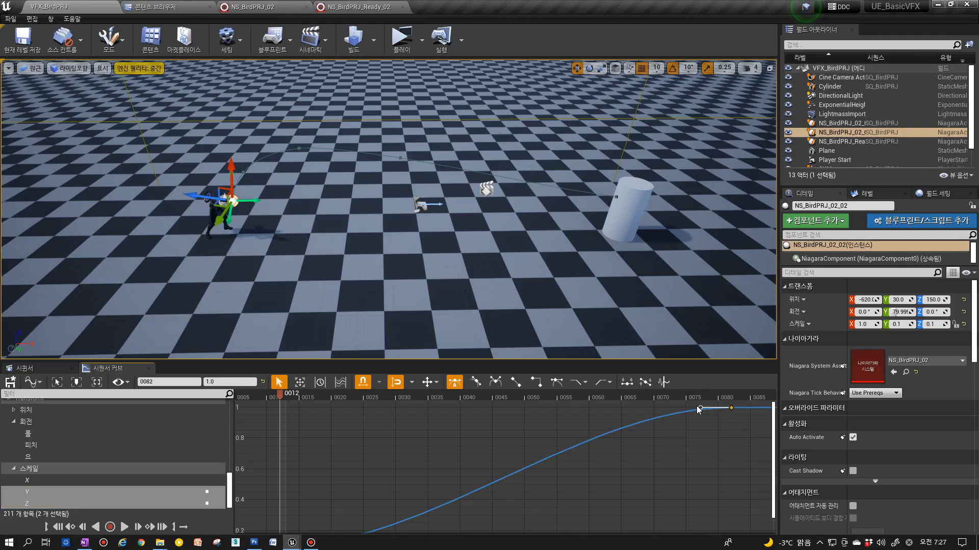
pyautogui.click(699, 408)
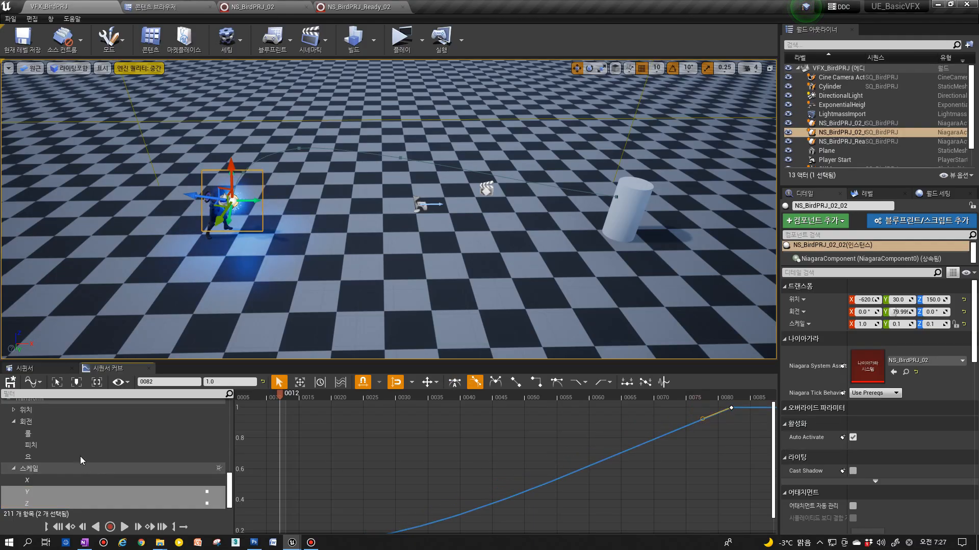
# Play the sequence and review how NS_BirdPRJ_02_02 grows along its flight to the cylinder.
pyautogui.click(124, 527)
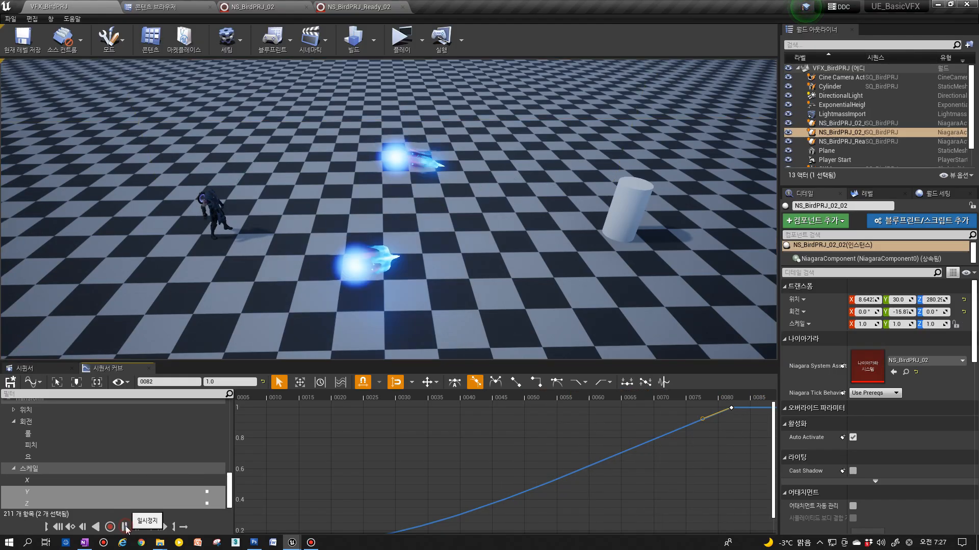
pyautogui.click(125, 528)
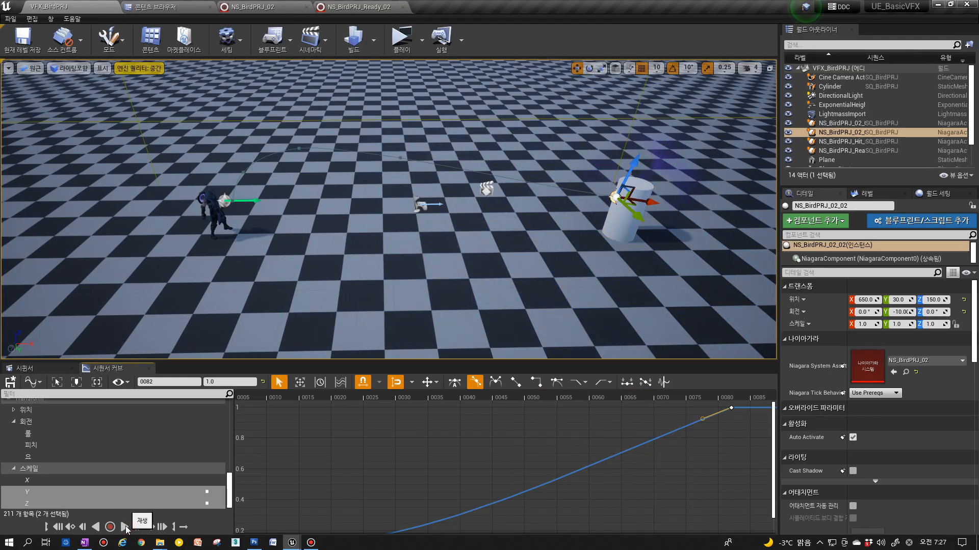
pyautogui.click(125, 527)
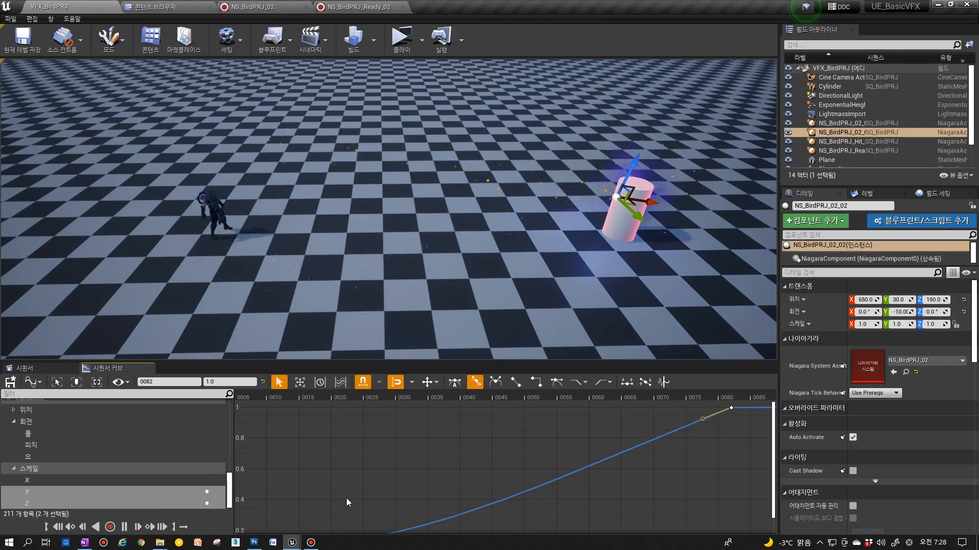
# Move NS_BirdPRJ_02_02's ending scale keys to frame 89 and replay the sequence from the start.
pyautogui.click(410, 465)
pyautogui.moveTo(410, 465); pyautogui.dragTo(442, 472)
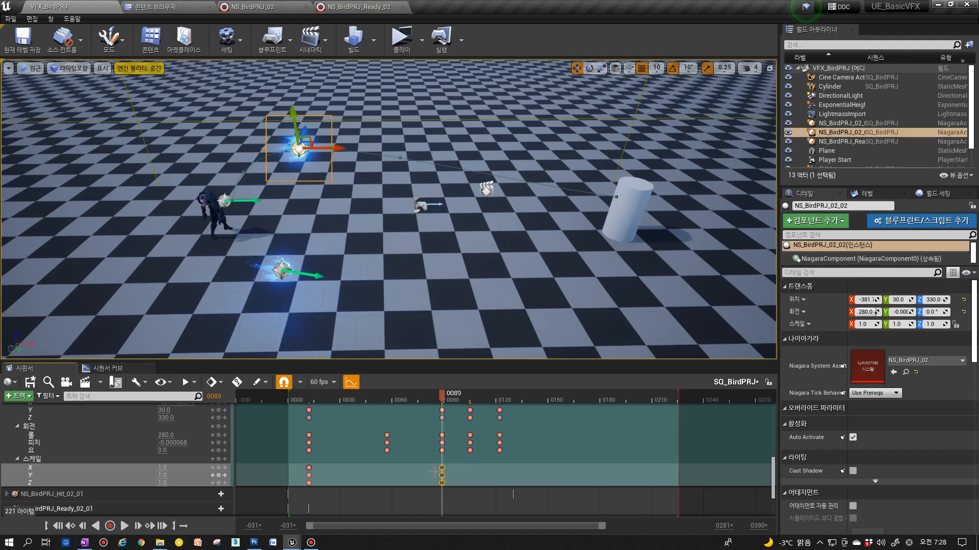
pyautogui.click(44, 525)
pyautogui.click(124, 526)
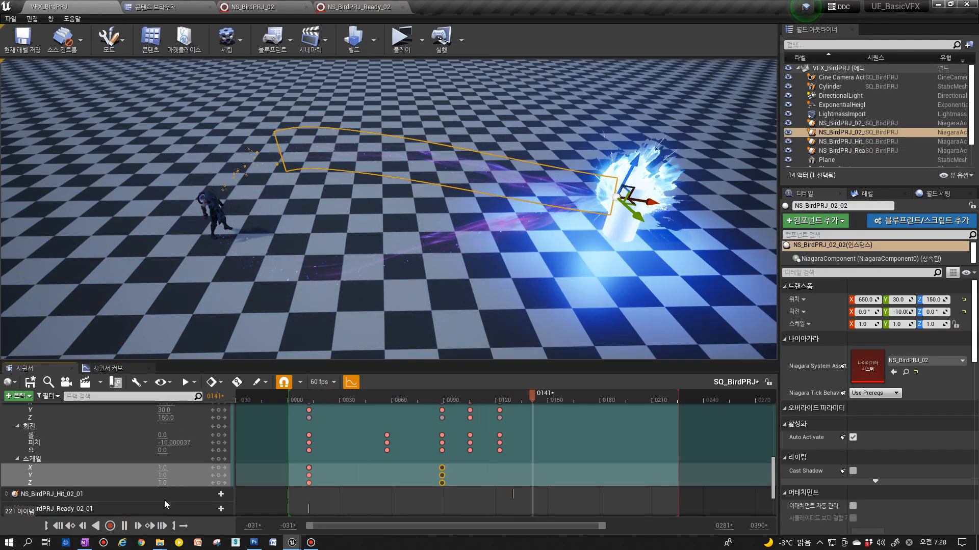
# Select the floor plane instead of the bird and replay the flight from the start and from the middle of the launch.
pyautogui.click(200, 346)
pyautogui.click(123, 525)
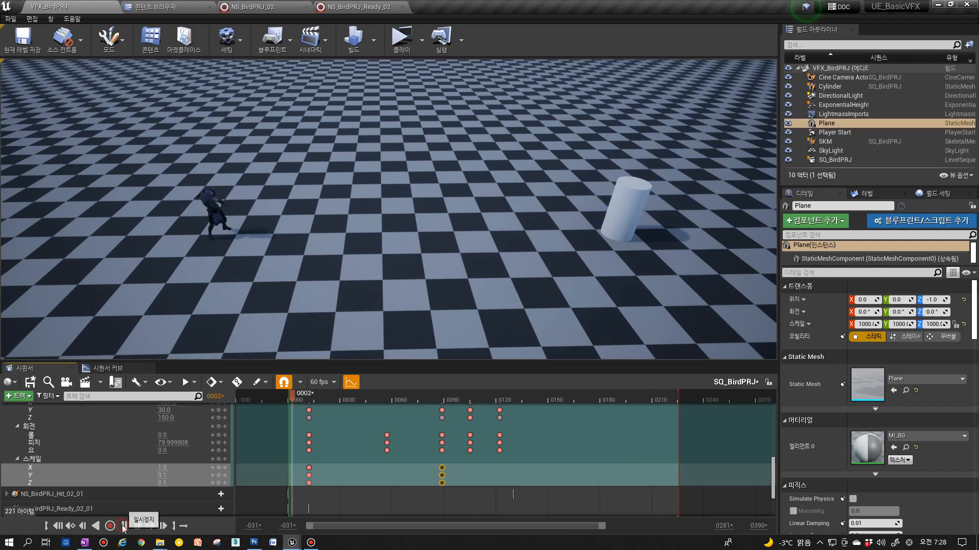
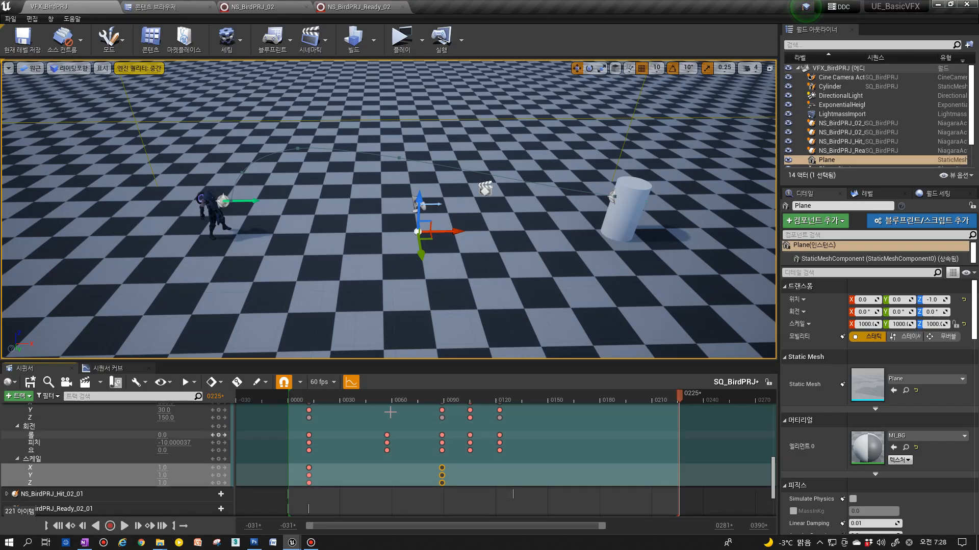
pyautogui.click(370, 402)
pyautogui.click(124, 526)
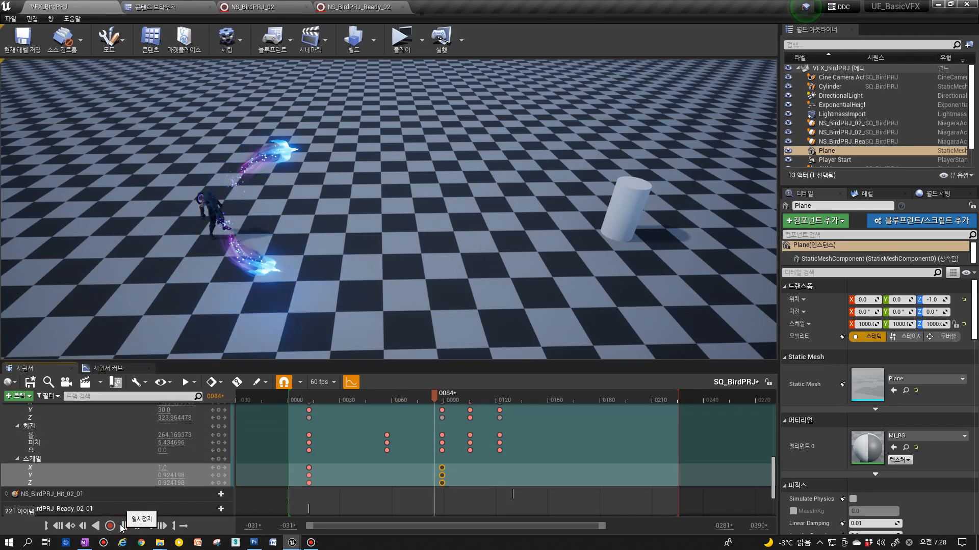
# Move the Deactivate key of NS_BirdPRJ_02_02's FX system track to frame 122.
pyautogui.moveTo(772, 488); pyautogui.dragTo(772, 469)
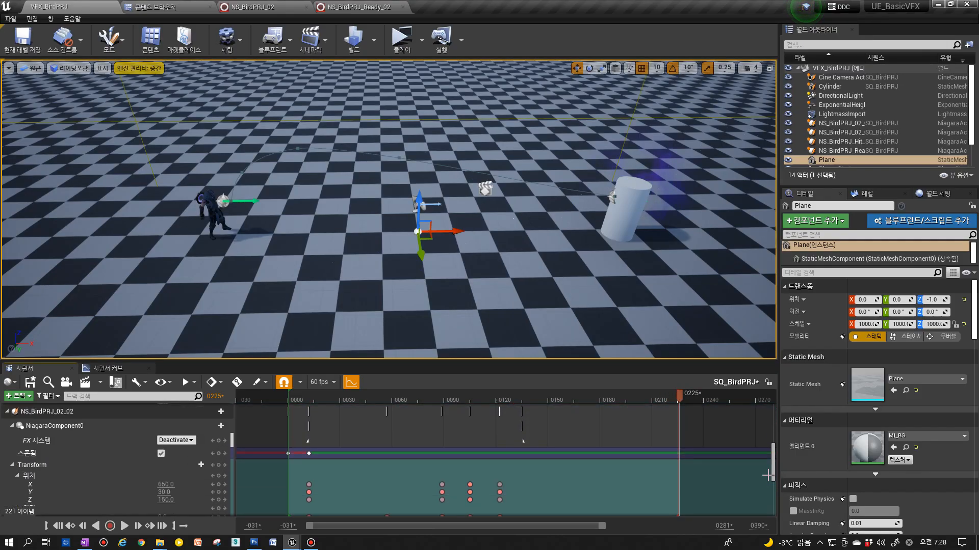
pyautogui.click(522, 440)
pyautogui.moveTo(519, 443); pyautogui.dragTo(502, 443)
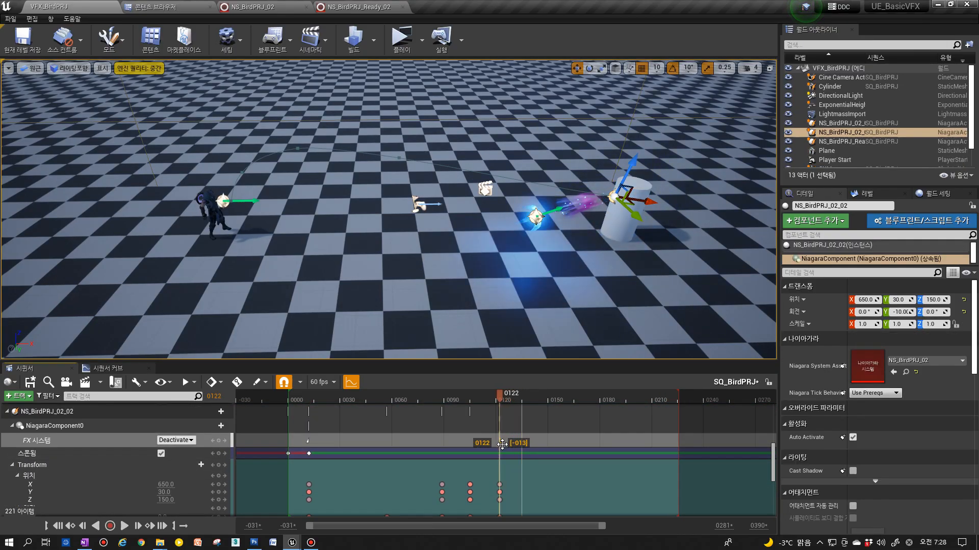
# Replay the sequence with the bird deselected and review its deactivation at the cylinder.
pyautogui.click(120, 528)
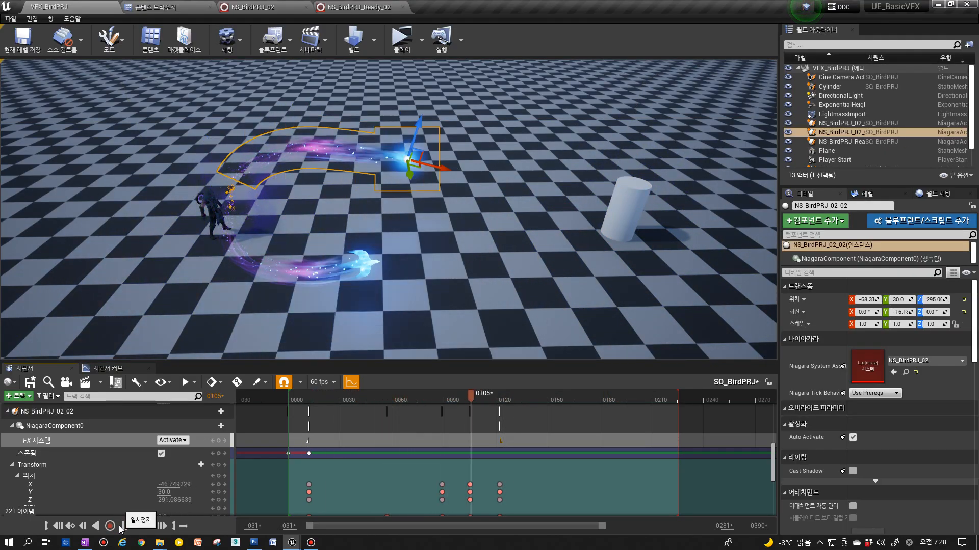
pyautogui.click(275, 296)
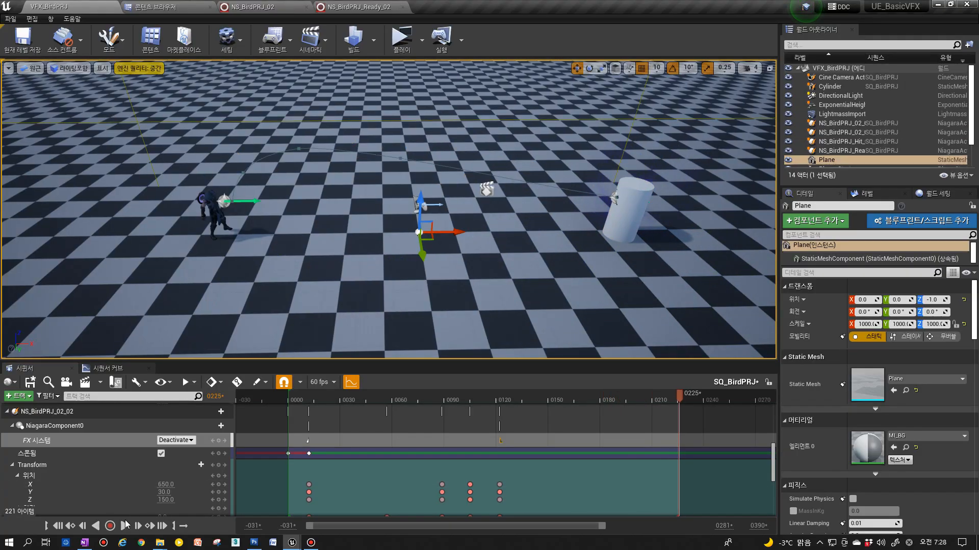
pyautogui.click(124, 527)
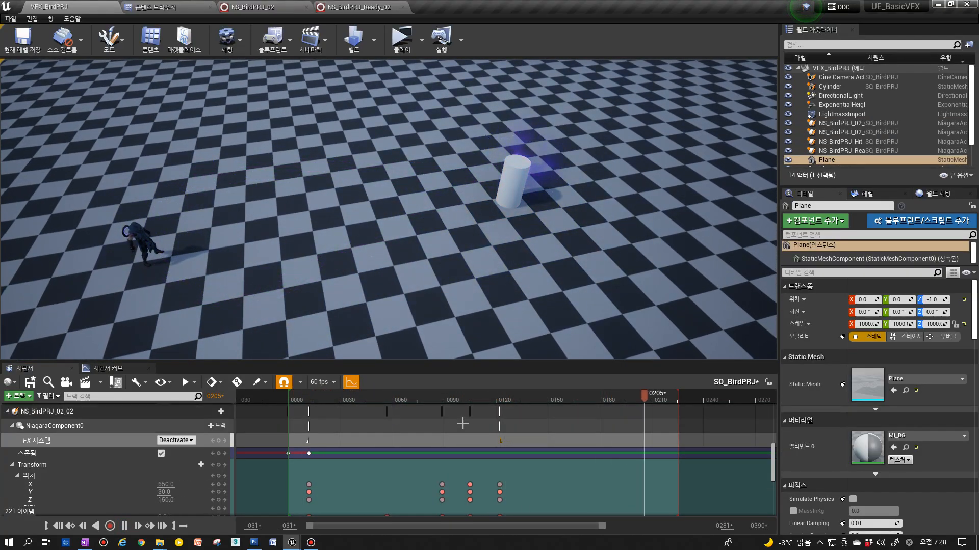
# Collapse the NS_BirdPRJ_02_02 and NS_BirdPRJ_02_01 tracks in the sequencer.
pyautogui.scroll(3, 768, 461)
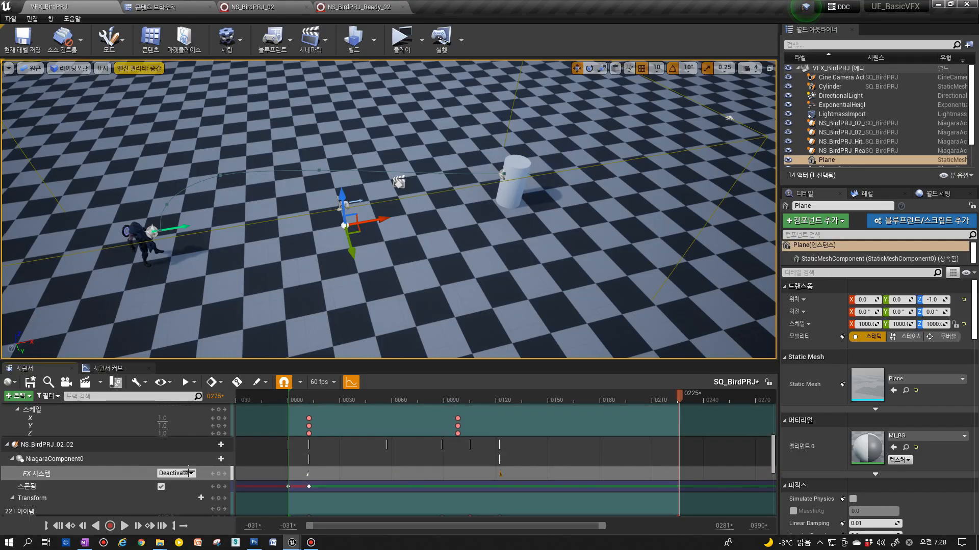
pyautogui.click(8, 445)
pyautogui.scroll(10, 57, 441)
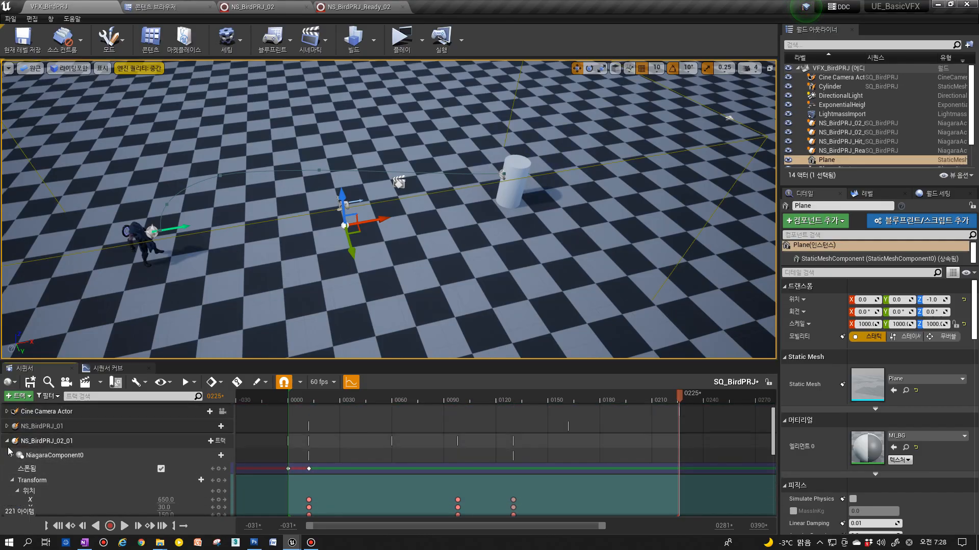
pyautogui.click(7, 441)
pyautogui.scroll(-2, 60, 449)
# Duplicate the NS_BirdPRJ_Hit_02_01 track and place the copy directly beneath the original.
pyautogui.click(65, 439)
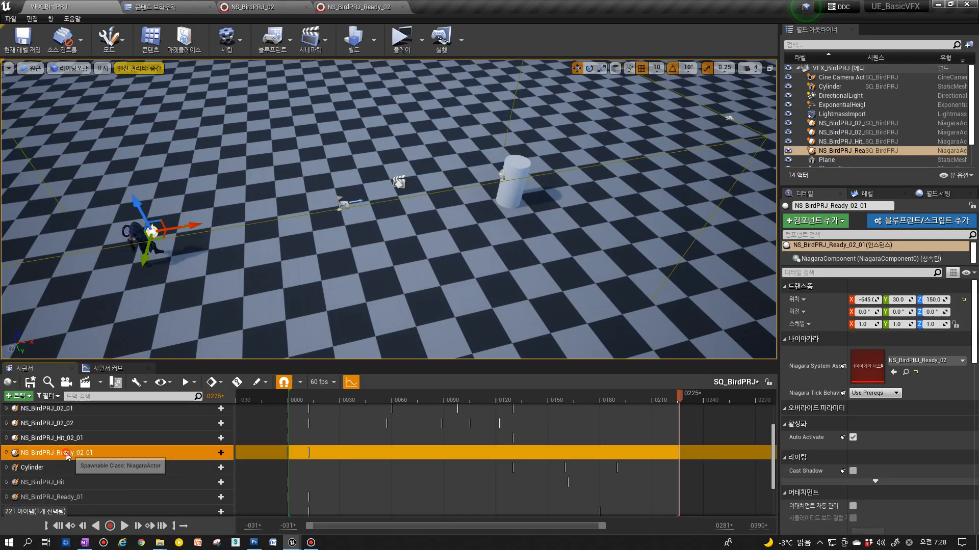
pyautogui.rightClick(67, 443)
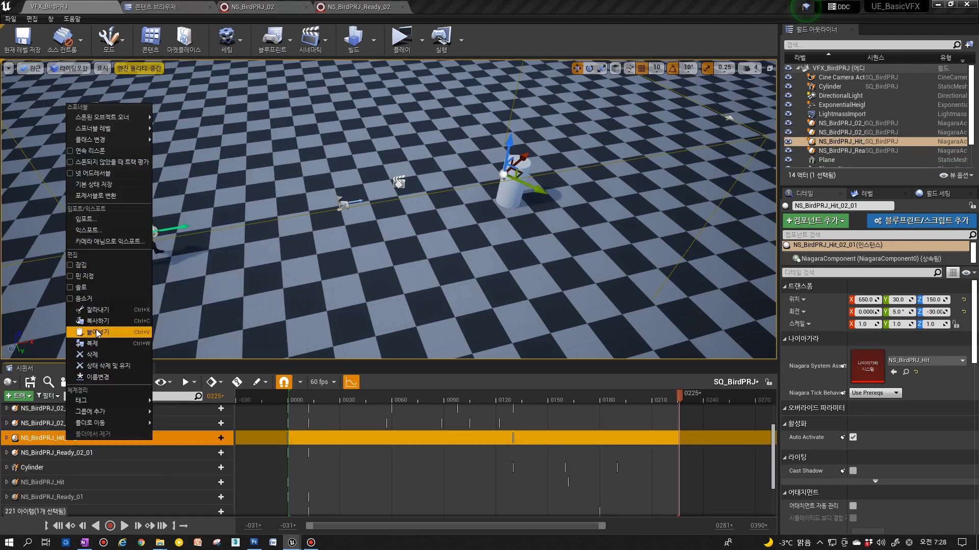
pyautogui.click(101, 343)
pyautogui.moveTo(66, 499); pyautogui.dragTo(84, 454)
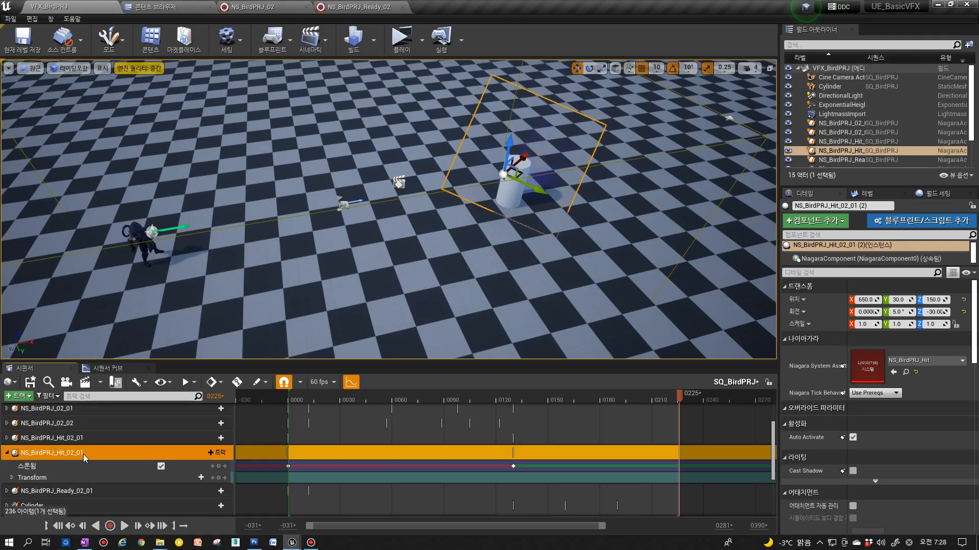
# Rename the duplicated track NS_BirdPRJ_Hit_02_02 and reorder NS_BirdPRJ_Hit_02_01 to sit above NS_BirdPRJ_02_02.
pyautogui.doubleClick(81, 454)
pyautogui.write('2')
pyautogui.press('Return')
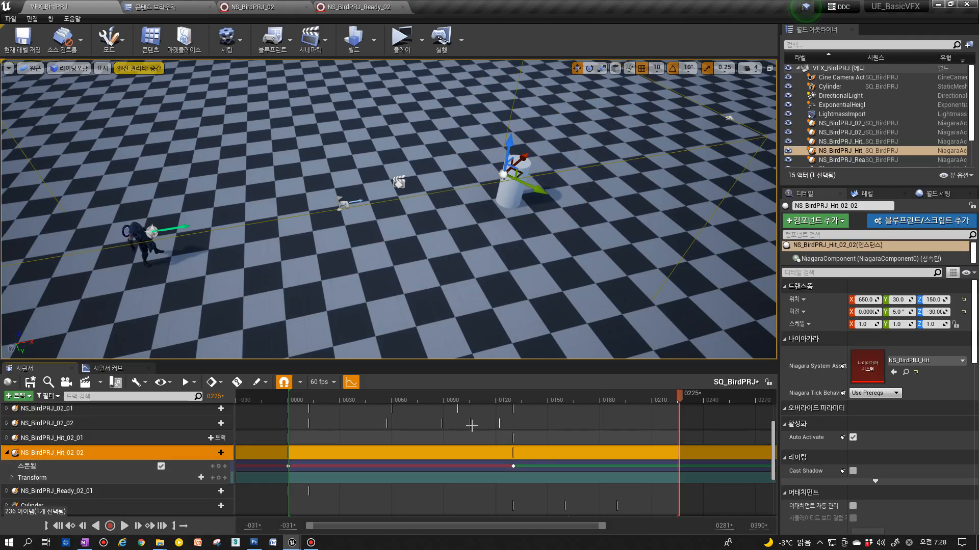
pyautogui.moveTo(52, 441); pyautogui.dragTo(54, 420)
pyautogui.click(51, 439)
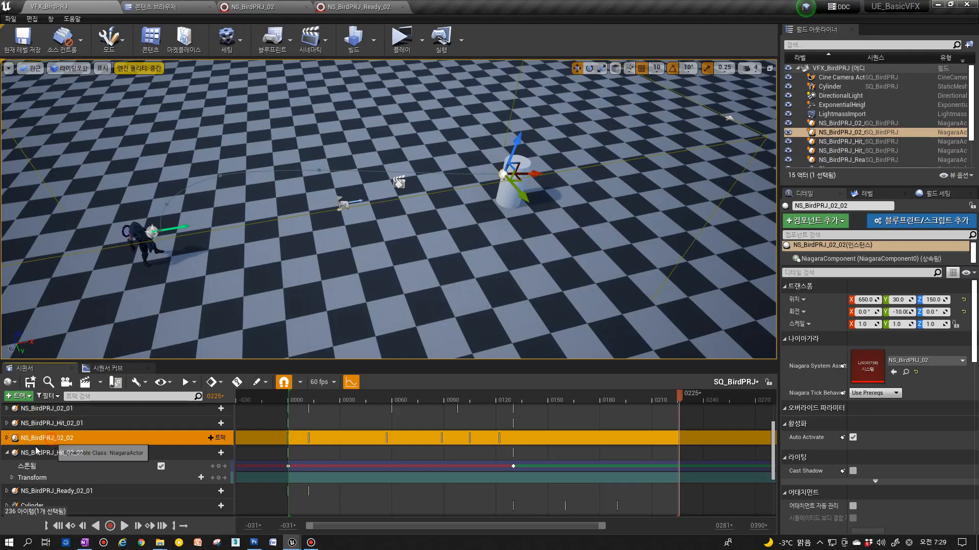
# Move NS_BirdPRJ_Hit_02_02's spawn key to frame 122, matching NS_BirdPRJ_02_02's last location key.
pyautogui.click(7, 439)
pyautogui.scroll(-2, 481, 474)
pyautogui.click(499, 478)
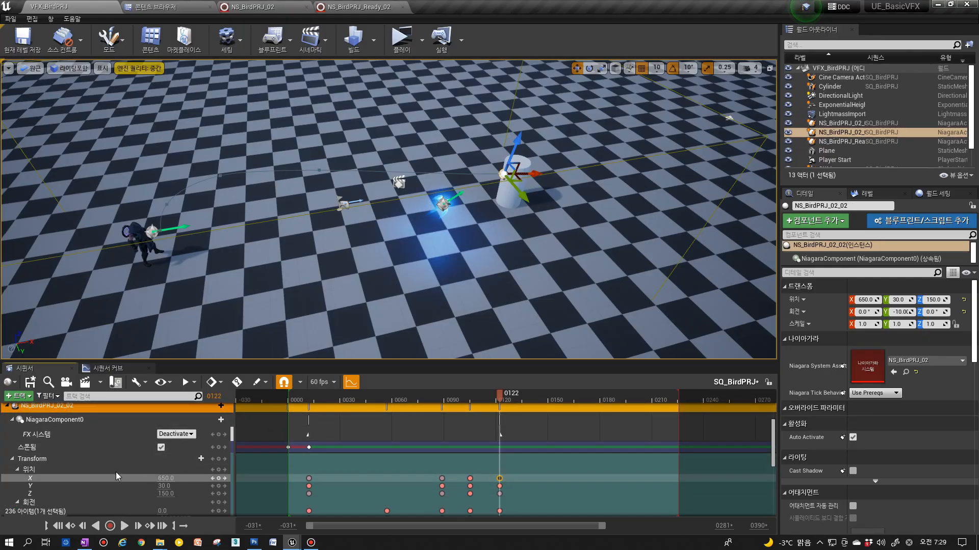
pyautogui.scroll(-4, 118, 479)
pyautogui.click(11, 480)
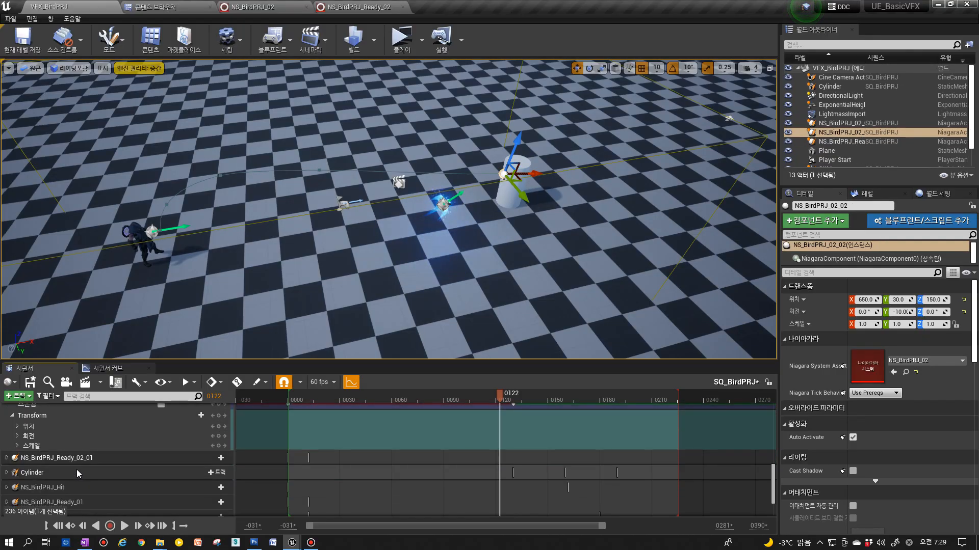
pyautogui.scroll(-2, 79, 469)
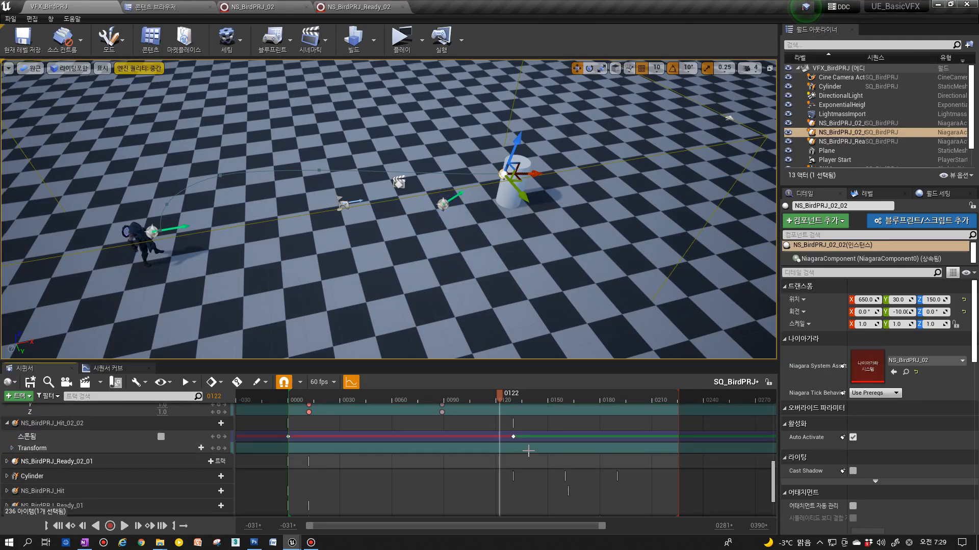
pyautogui.moveTo(512, 437); pyautogui.dragTo(502, 437)
pyautogui.scroll(2, 502, 437)
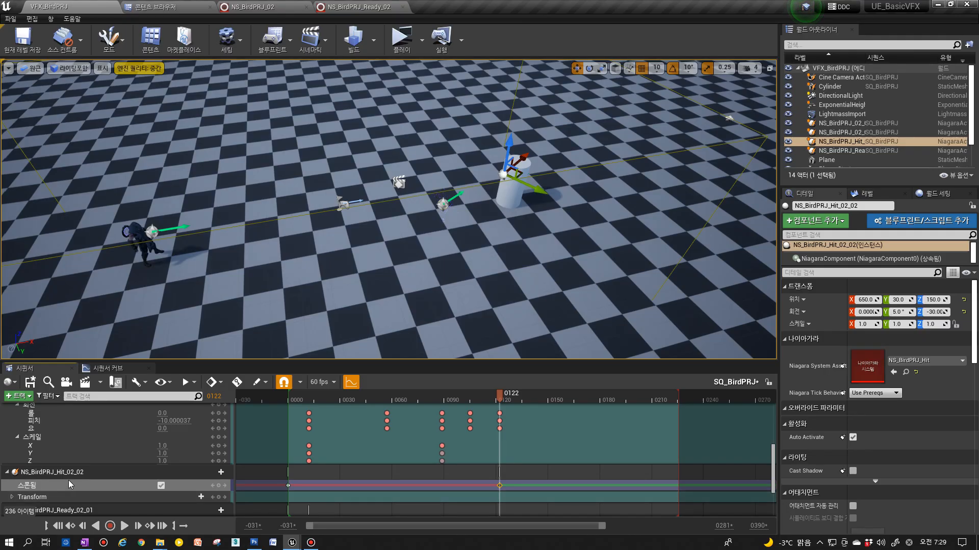
# Set the pitch and yaw rotation of NS_BirdPRJ_Hit_02_02 at the cylinder to 0.
pyautogui.moveTo(387, 225); pyautogui.dragTo(377, 179, button='right')
pyautogui.press('w')
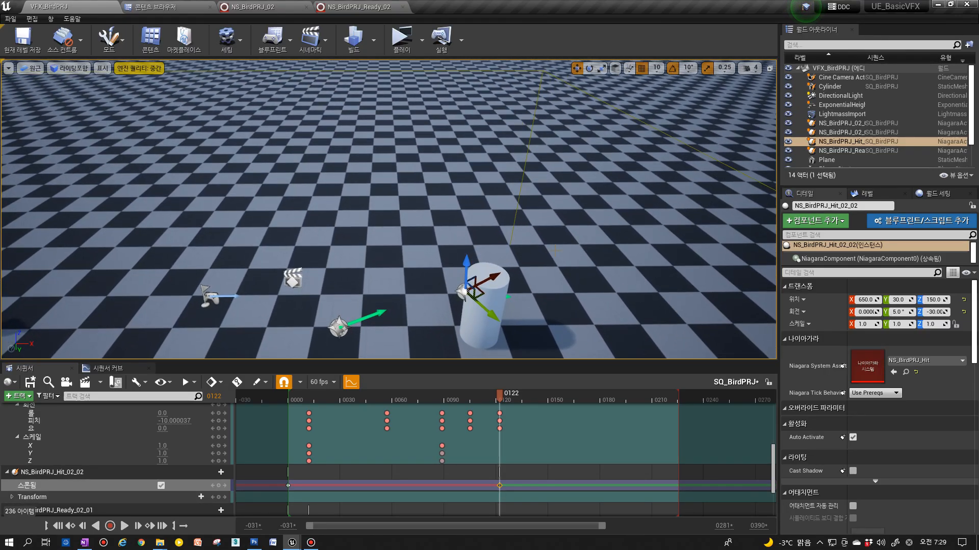
pyautogui.click(90, 474)
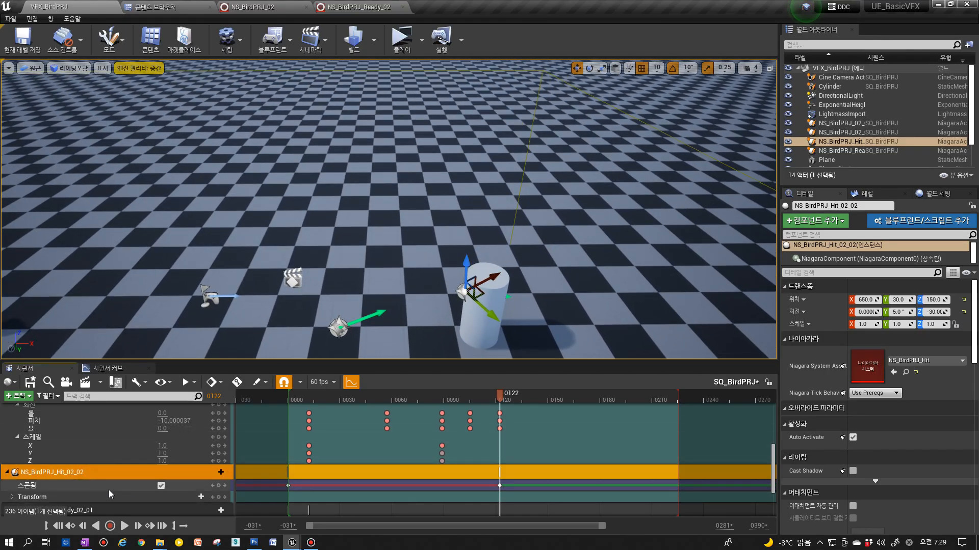
pyautogui.scroll(-3, 107, 487)
pyautogui.click(12, 432)
pyautogui.click(17, 462)
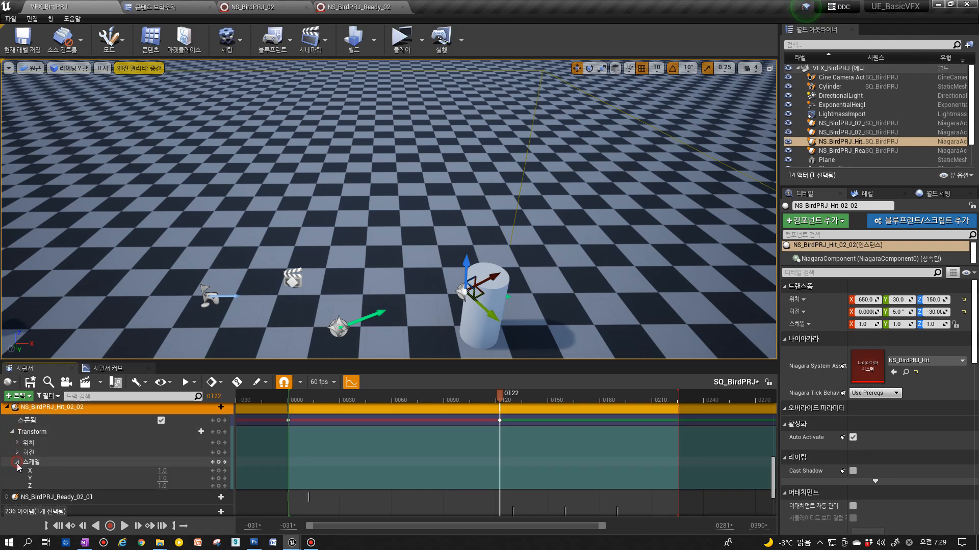
pyautogui.click(18, 462)
pyautogui.click(17, 452)
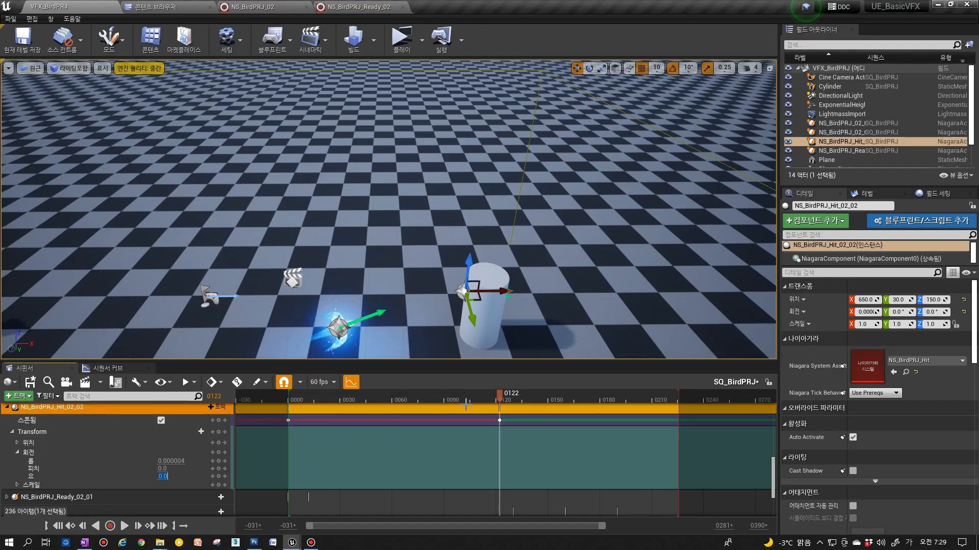
# Play up to the impact, stop at frame 121 and select NS_BirdPRJ_02_02 to check its rotation.
pyautogui.moveTo(470, 399); pyautogui.dragTo(464, 399)
pyautogui.click(128, 528)
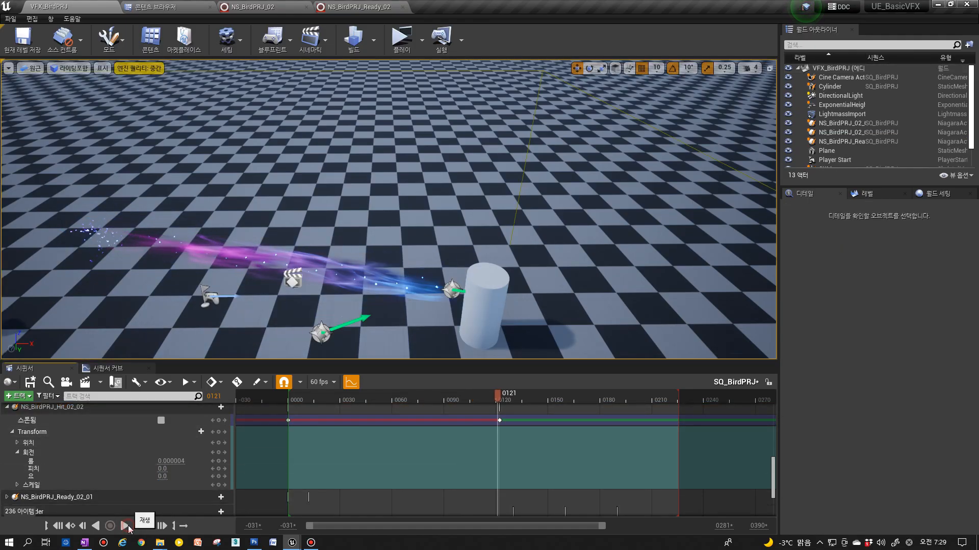
pyautogui.click(451, 290)
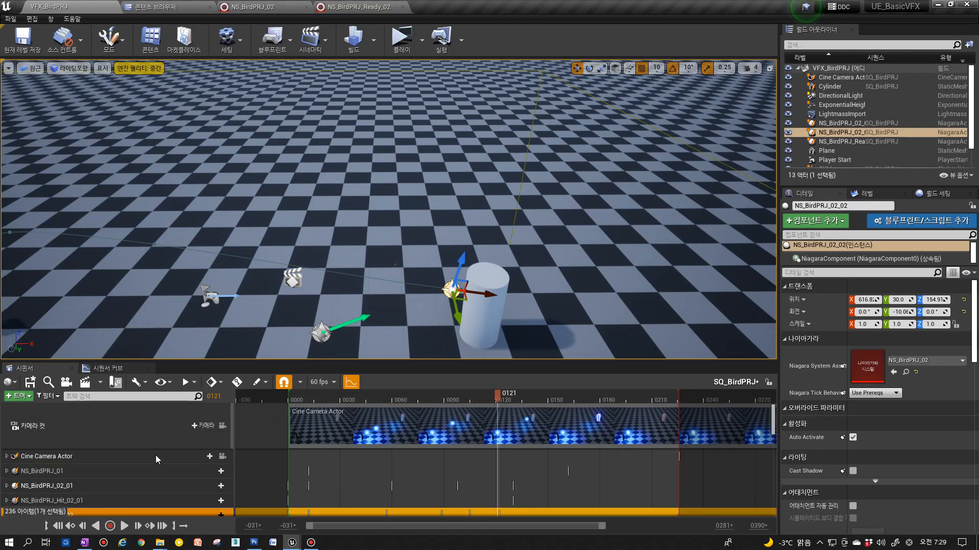
# Set the pitch rotation of NS_BirdPRJ_Hit_02_02 to -10 at its spawn key on frame 122.
pyautogui.scroll(-4, 120, 458)
pyautogui.scroll(-5, 50, 464)
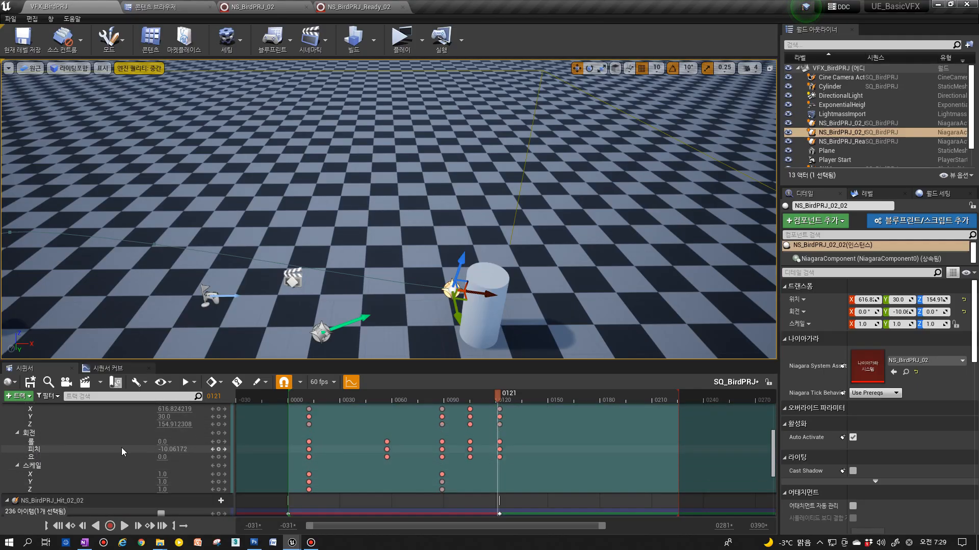
pyautogui.scroll(-5, 121, 447)
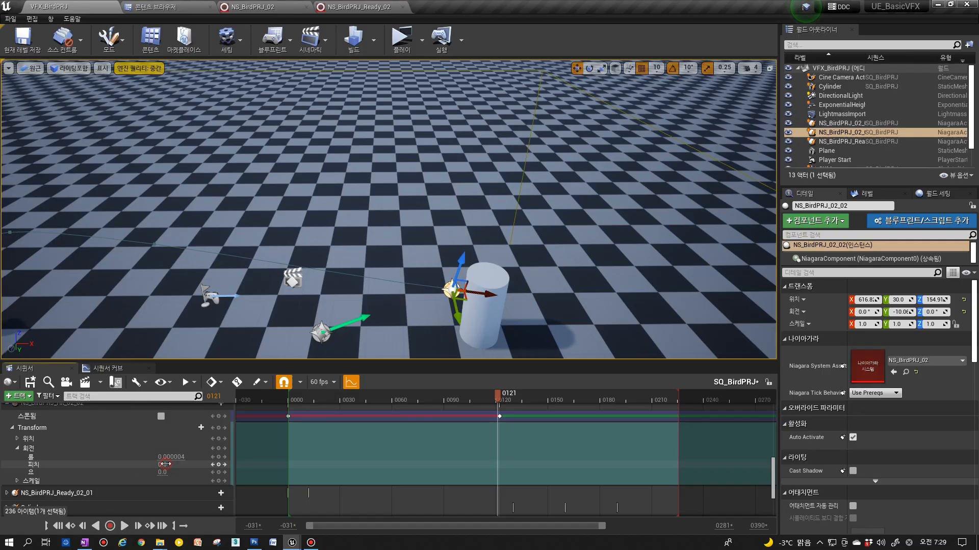
pyautogui.click(499, 417)
pyautogui.click(165, 465)
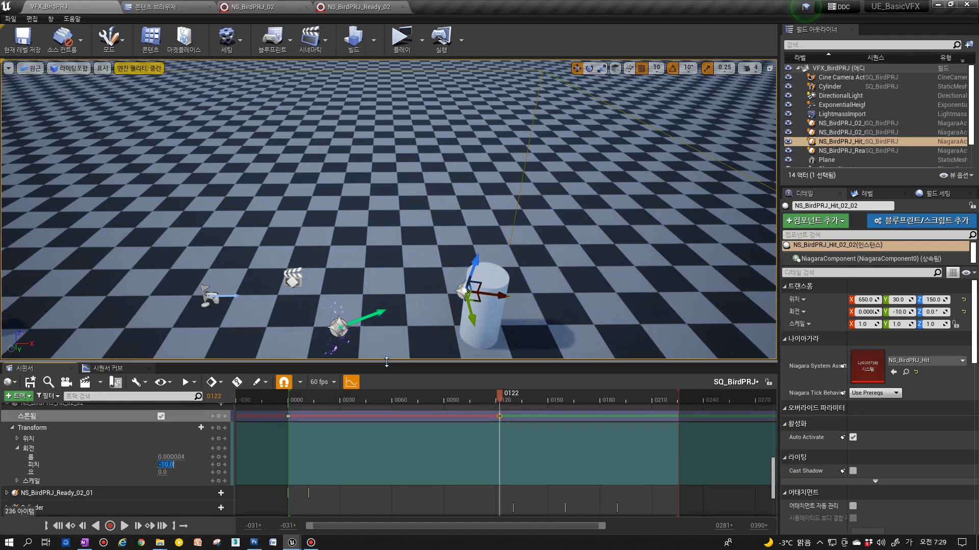
# Play the sequence from the impact and check the angle of the hit effect at the cylinder.
pyautogui.moveTo(440, 295)
pyautogui.keyDown('alt'); pyautogui.mouseDown()
pyautogui.moveTo(451, 244)
pyautogui.moveTo(440, 255)
pyautogui.moveTo(440, 295)
pyautogui.mouseUp(); pyautogui.keyUp('alt')
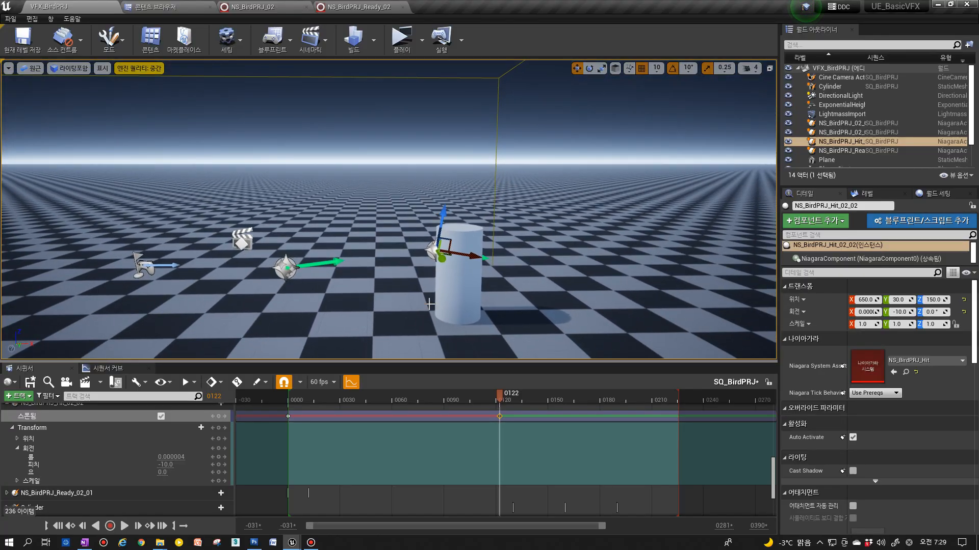
pyautogui.click(124, 527)
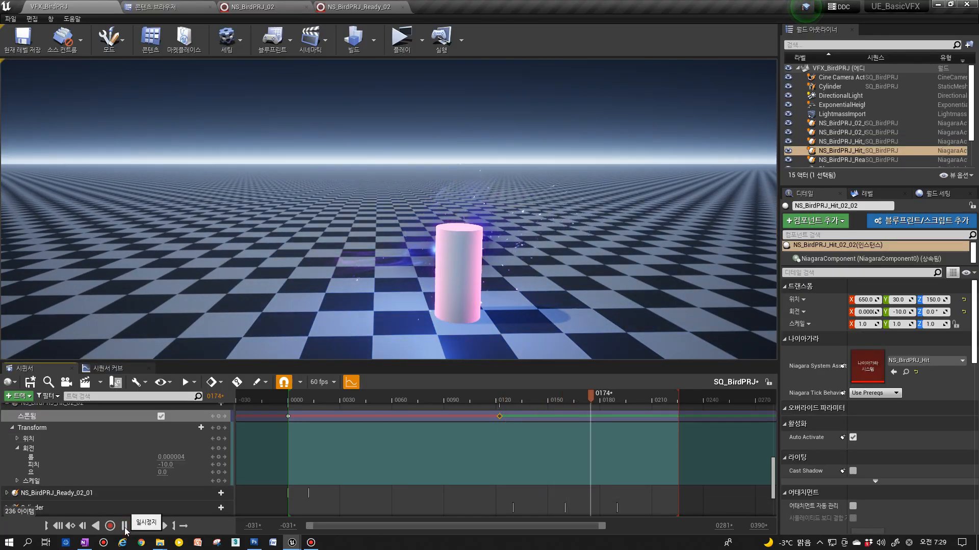
pyautogui.click(124, 527)
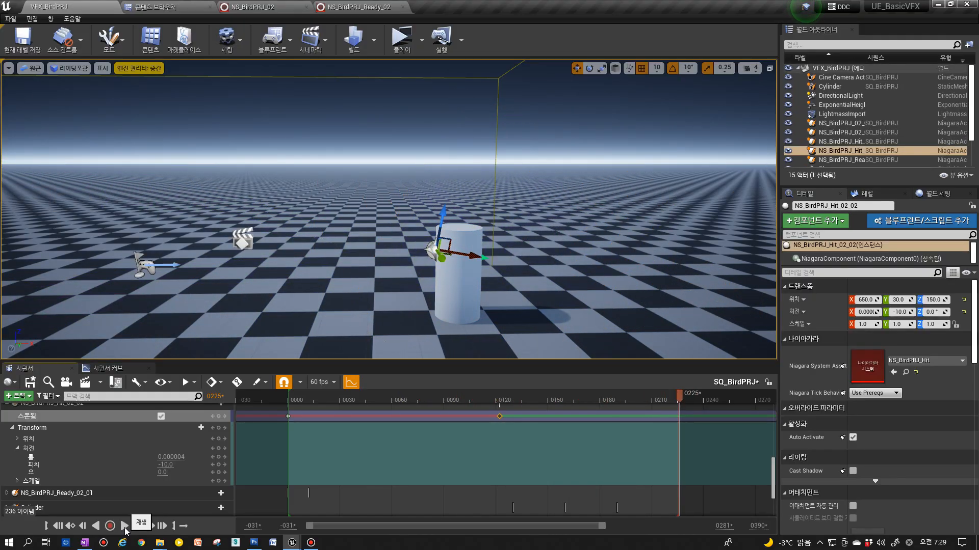
pyautogui.click(124, 527)
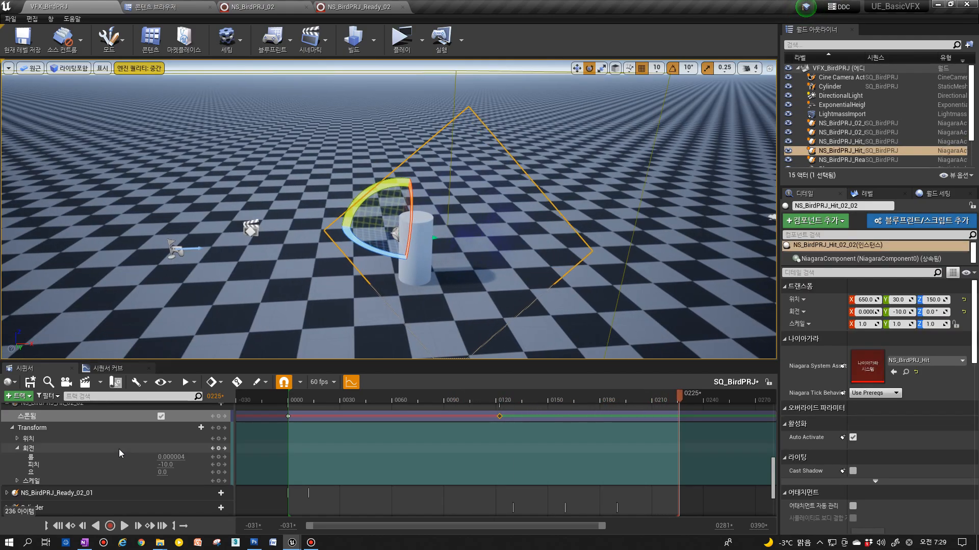
pyautogui.click(124, 526)
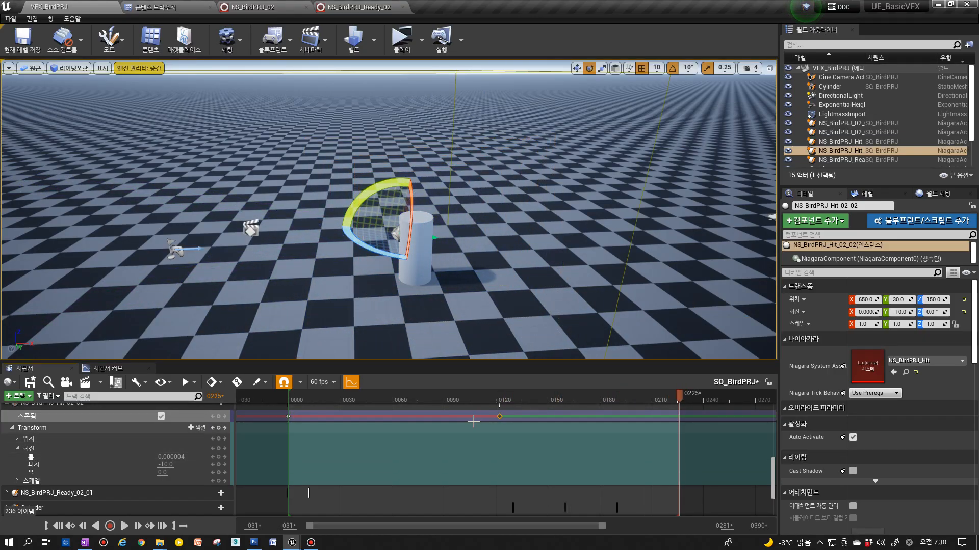
# Toggle Auto Activate on NS_BirdPRJ_Hit_02_02 off and on to replay its burst, leaving it enabled, and play the sequence.
pyautogui.click(854, 438)
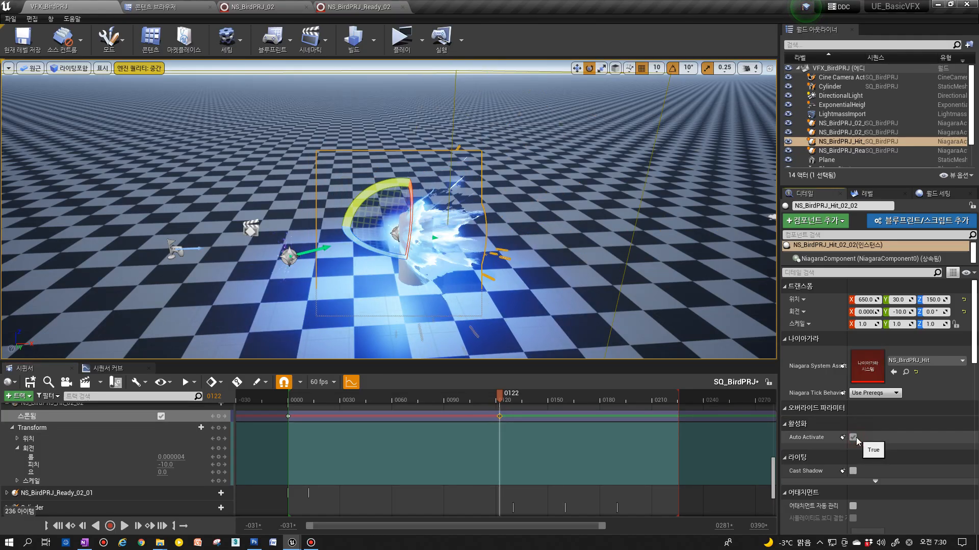
pyautogui.click(852, 438)
pyautogui.moveTo(489, 204); pyautogui.dragTo(481, 265, button='right')
pyautogui.click(853, 437)
pyautogui.click(853, 437)
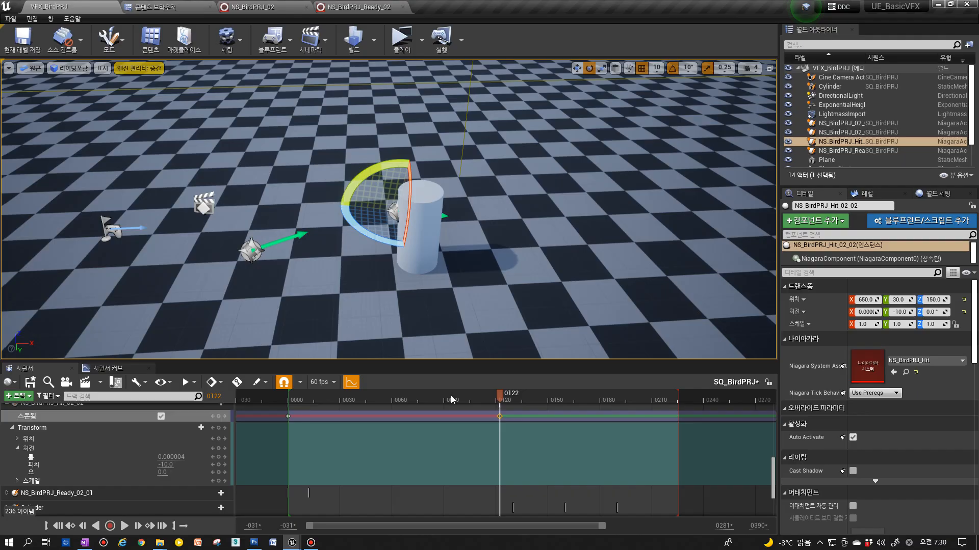
pyautogui.click(124, 525)
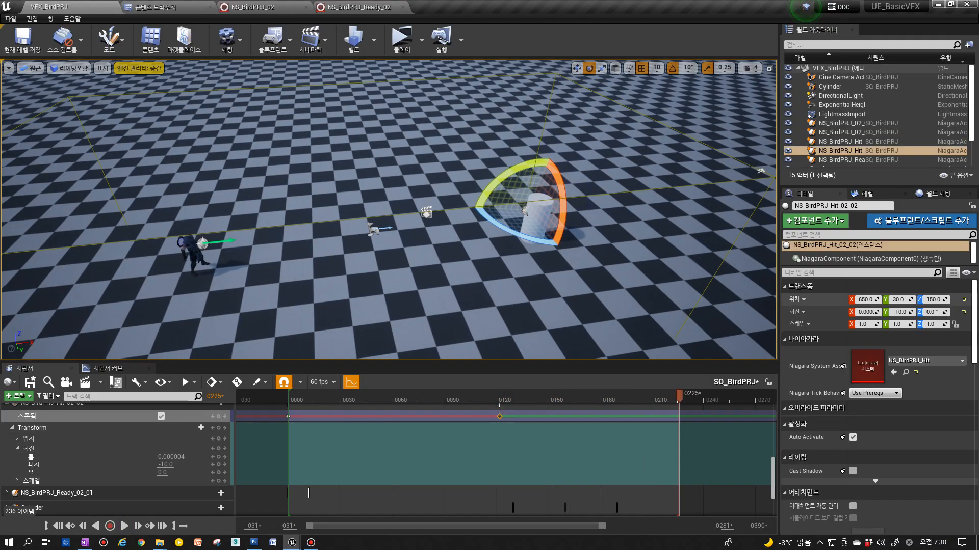
# Collapse the NS_BirdPRJ_Hit_02_02 and NS_BirdPRJ_02_02 tracks in the sequence.
pyautogui.moveTo(387, 230); pyautogui.dragTo(372, 250, button='right')
pyautogui.scroll(3, 95, 451)
pyautogui.click(70, 455)
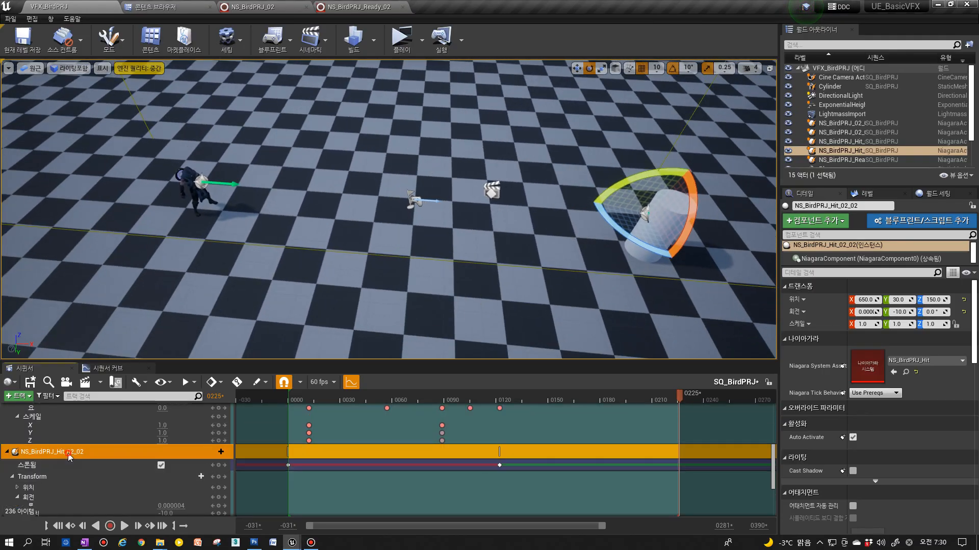
pyautogui.click(8, 453)
pyautogui.scroll(8, 8, 453)
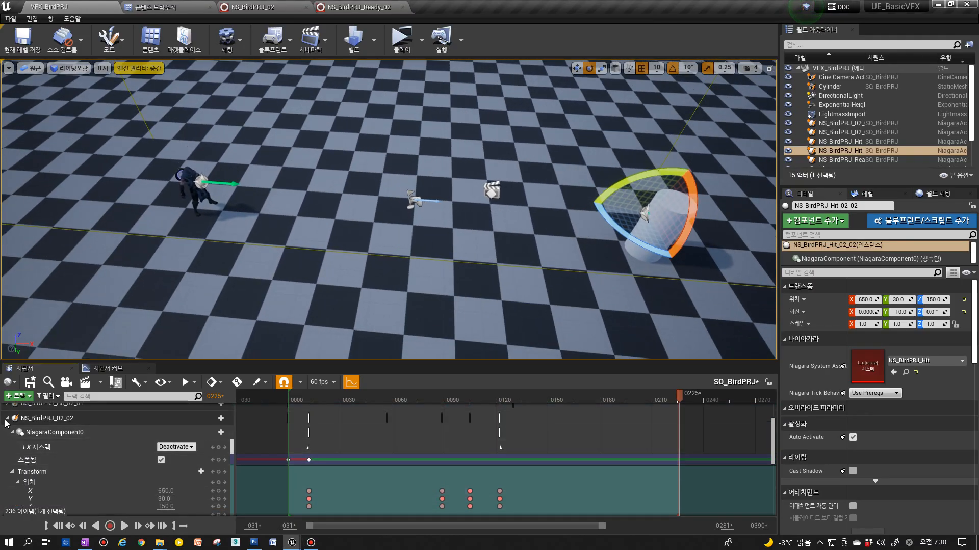
pyautogui.click(7, 419)
pyautogui.scroll(3, 34, 439)
# Duplicate the NS_BirdPRJ_02_02 track and rename the copy NS_BirdPRJ_02_03.
pyautogui.click(47, 452)
pyautogui.scroll(2, 40, 444)
pyautogui.scroll(-3, 39, 442)
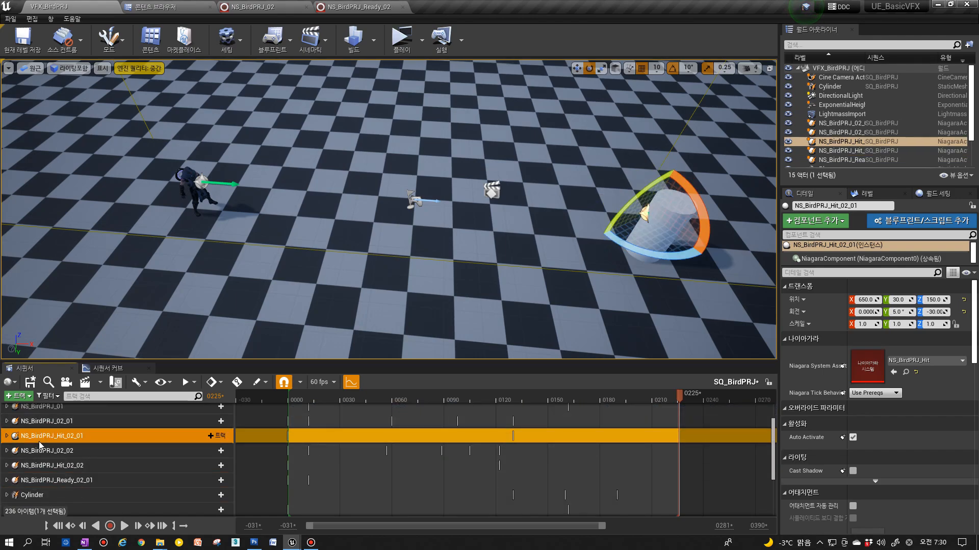
pyautogui.scroll(-2, 49, 448)
pyautogui.scroll(2, 50, 451)
pyautogui.click(49, 451)
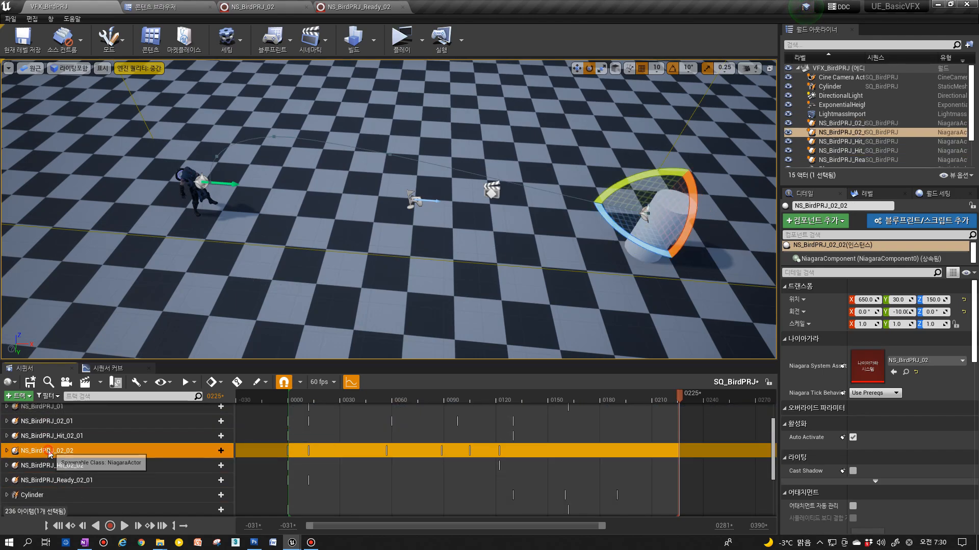
pyautogui.rightClick(21, 452)
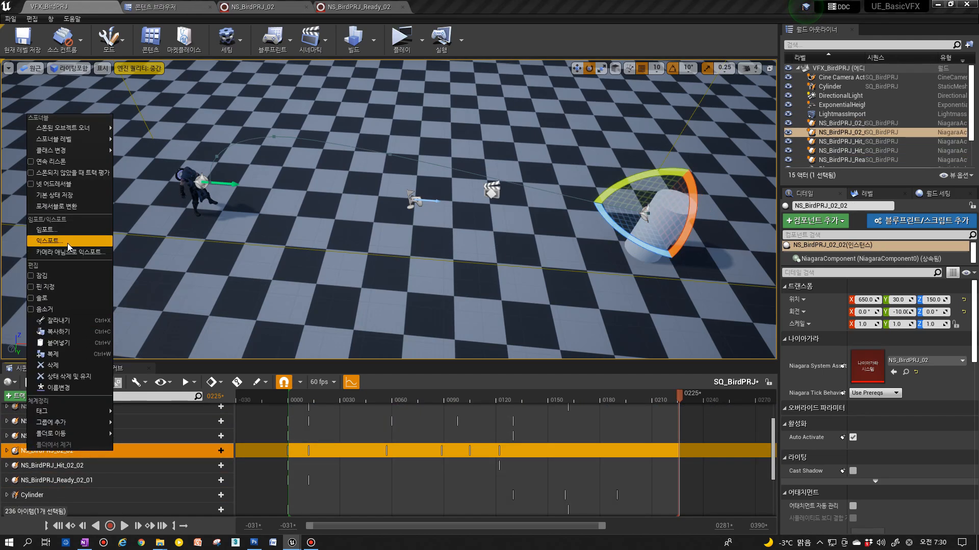
pyautogui.click(64, 356)
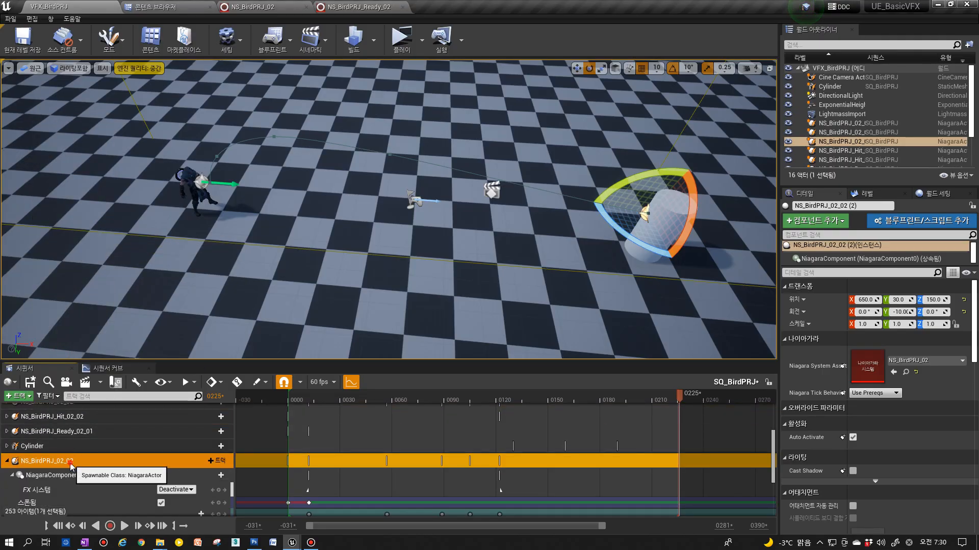
pyautogui.write('03')
pyautogui.press('Return')
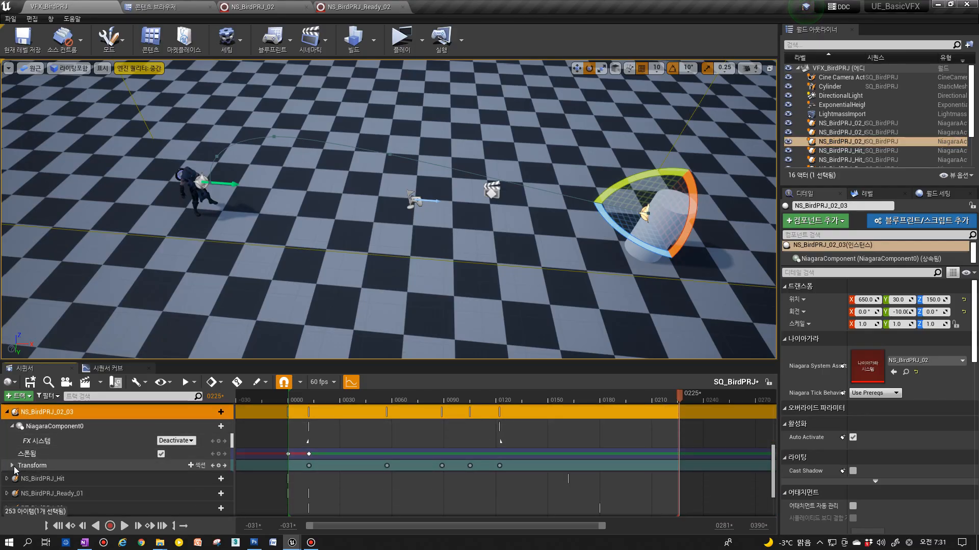
# Spread out the transform keys of NS_BirdPRJ_02_03 after the first one so that the last falls on frame 140.
pyautogui.click(13, 465)
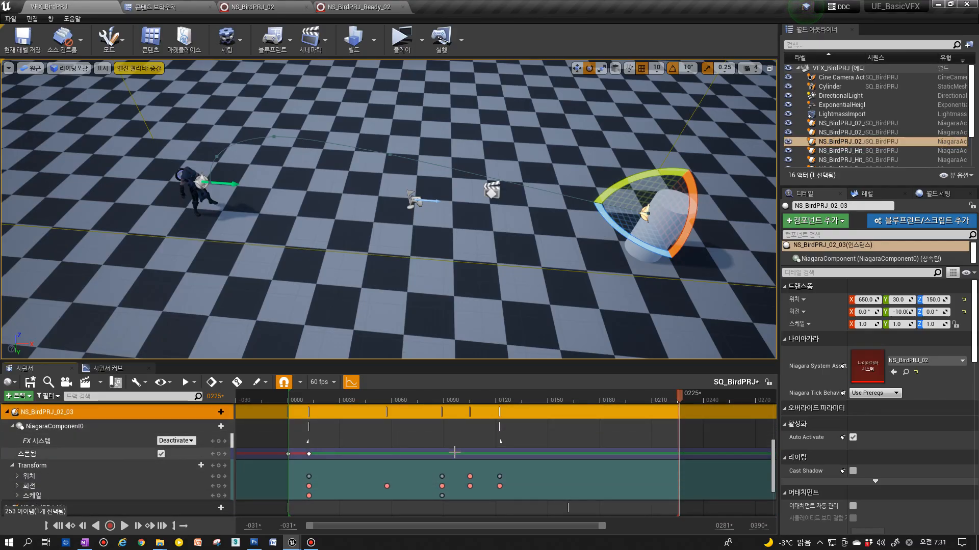
pyautogui.moveTo(321, 400); pyautogui.dragTo(523, 415)
pyautogui.moveTo(518, 470); pyautogui.dragTo(386, 501)
pyautogui.moveTo(386, 487); pyautogui.dragTo(395, 488)
pyautogui.moveTo(462, 502); pyautogui.dragTo(530, 479)
# Move NS_BirdPRJ_02_03 at its frame 93 location key outward and up, to about Y -137 and Z 360.
pyautogui.click(17, 476)
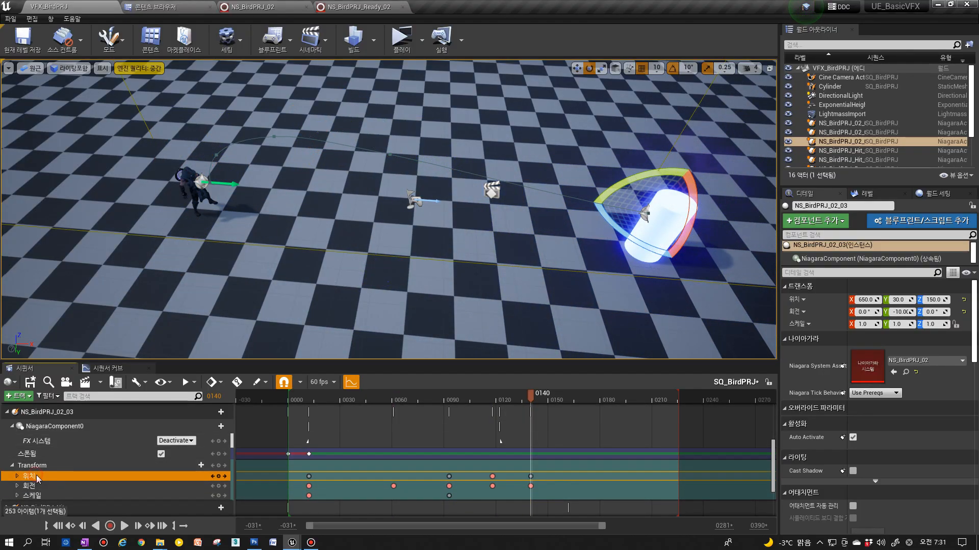
pyautogui.click(309, 485)
pyautogui.moveTo(290, 396); pyautogui.dragTo(320, 397)
pyautogui.click(310, 485)
pyautogui.moveTo(347, 285); pyautogui.dragTo(262, 310, button='right')
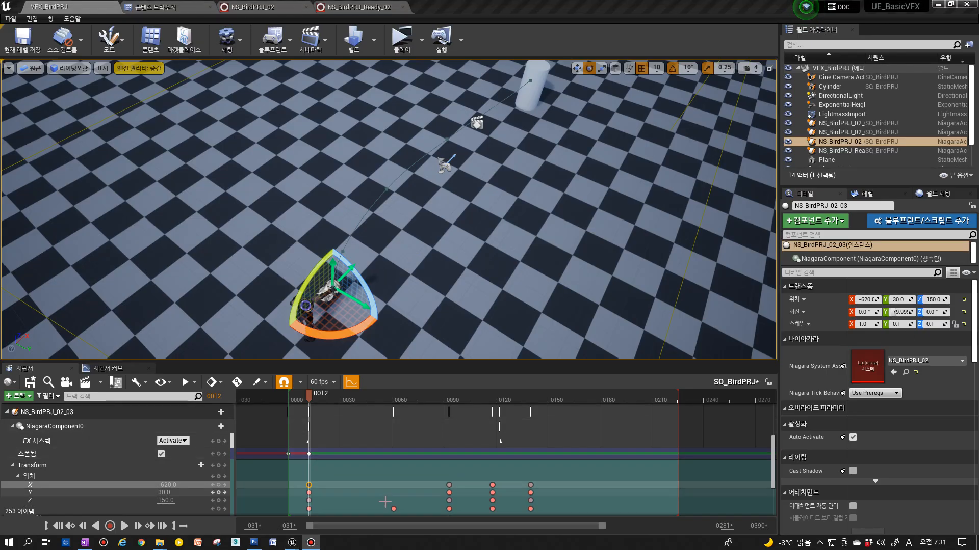
pyautogui.click(450, 485)
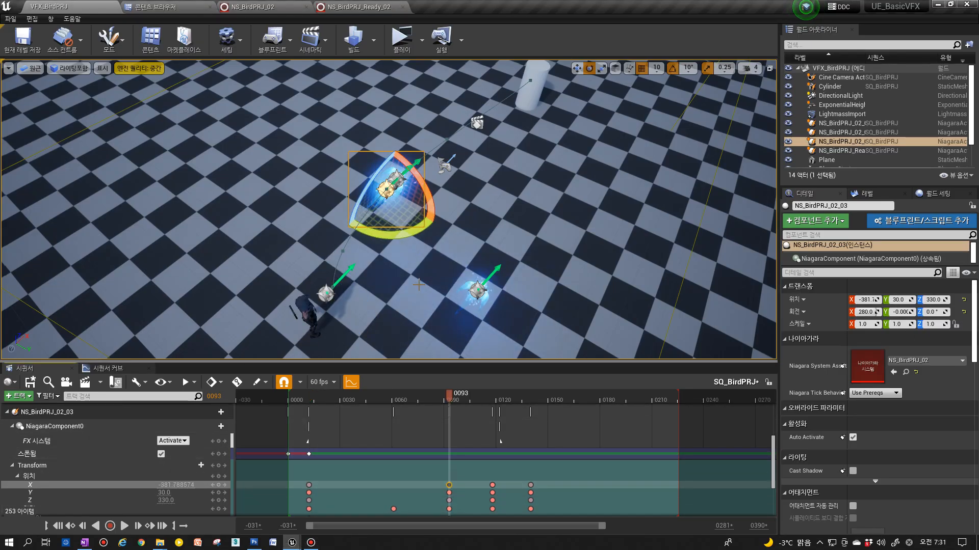
pyautogui.moveTo(367, 187); pyautogui.dragTo(351, 171)
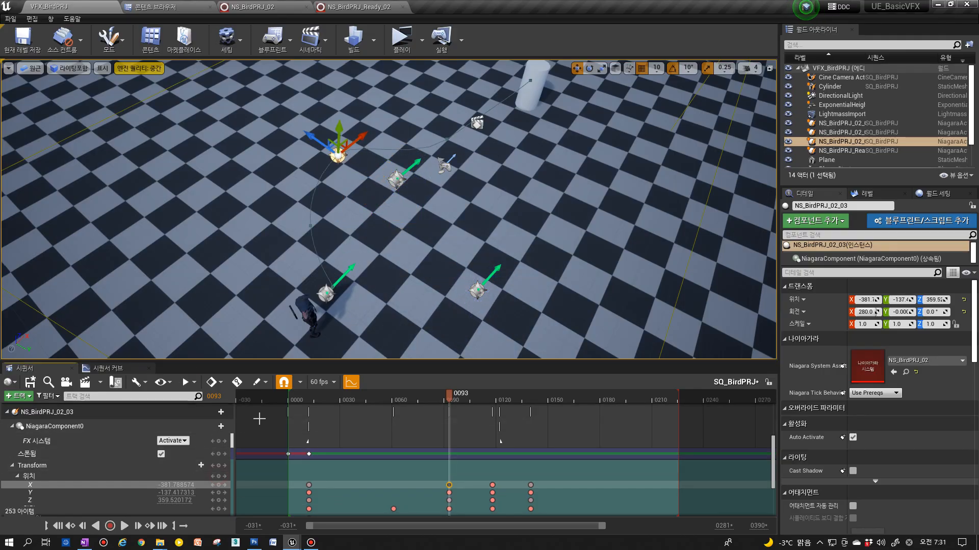
# Delete NS_BirdPRJ_02_03's location and rotation keys near frame 119 and its rotation key at frame 61.
pyautogui.moveTo(397, 246); pyautogui.dragTo(575, 240, button='right')
pyautogui.moveTo(449, 403); pyautogui.dragTo(494, 401)
pyautogui.scroll(-2, 482, 462)
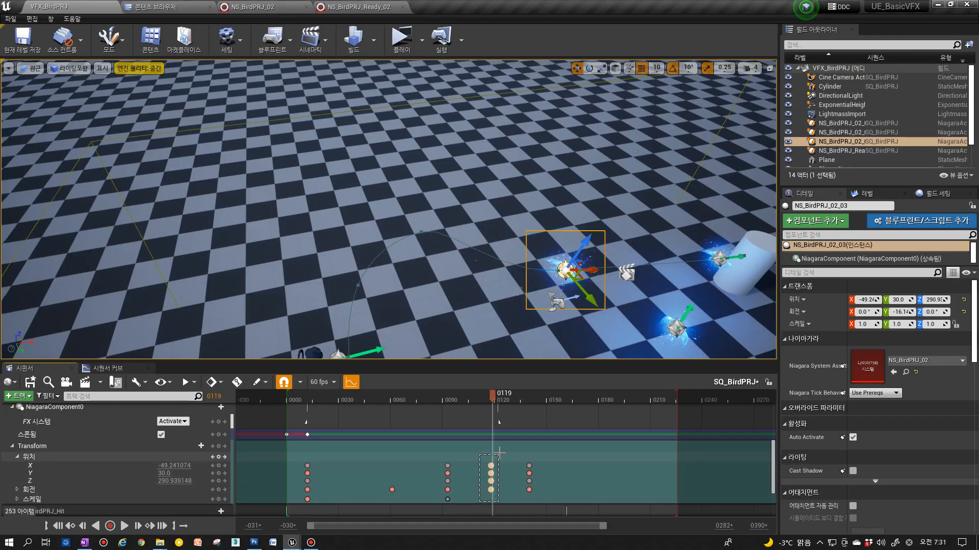
pyautogui.press('Delete')
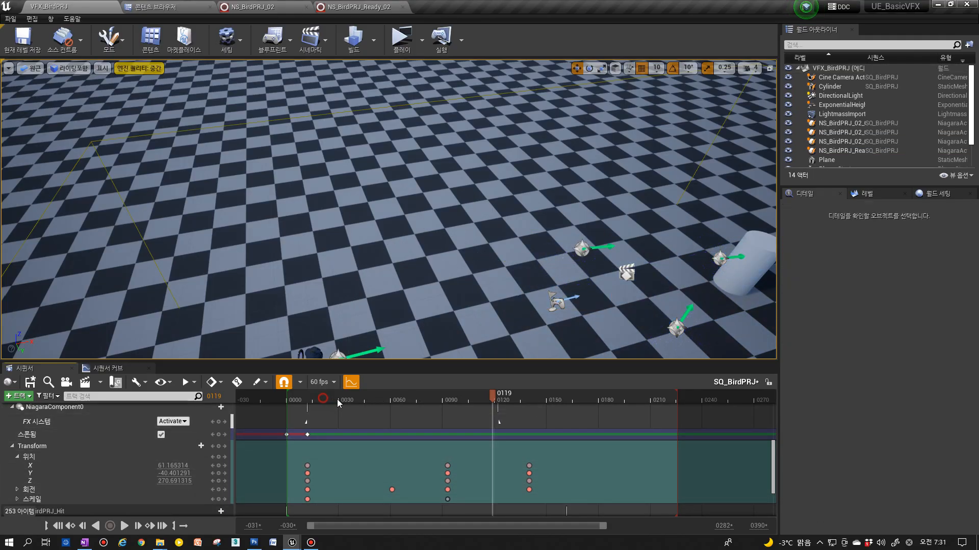
pyautogui.click(393, 490)
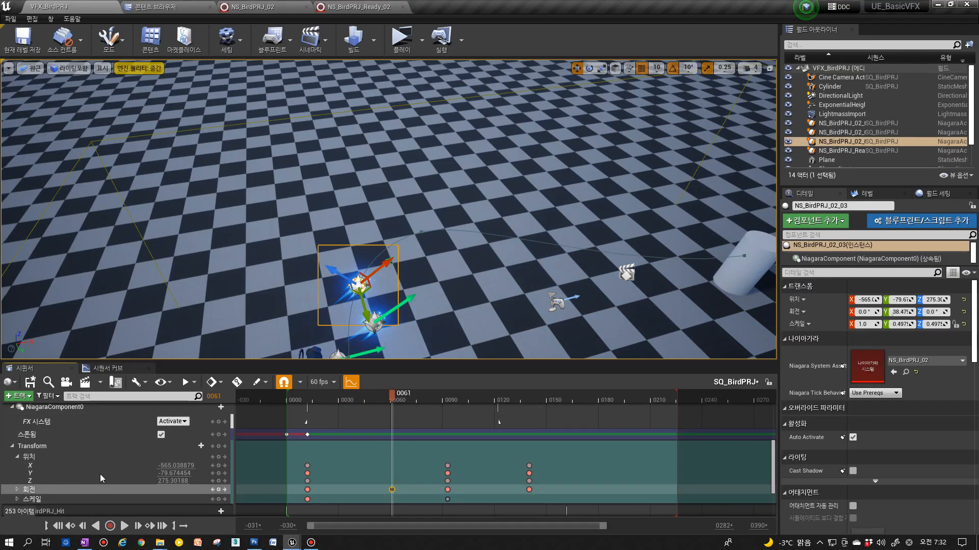
pyautogui.press('Delete')
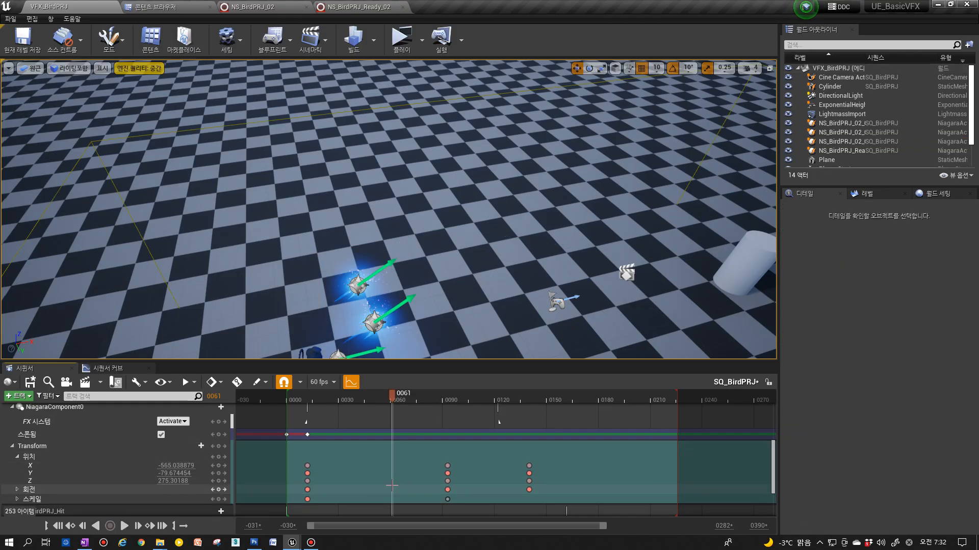
# Return to frame 12, look through the Cine Camera Actor and play the sequence to check the third projectile's path.
pyautogui.moveTo(306, 400); pyautogui.dragTo(336, 399)
pyautogui.click(307, 466)
pyautogui.moveTo(357, 286)
pyautogui.mouseDown(button='right')
pyautogui.moveTo(392, 301)
pyautogui.moveTo(464, 286)
pyautogui.moveTo(443, 271)
pyautogui.moveTo(357, 268)
pyautogui.mouseUp(button='right')
pyautogui.scroll(10, 190, 450)
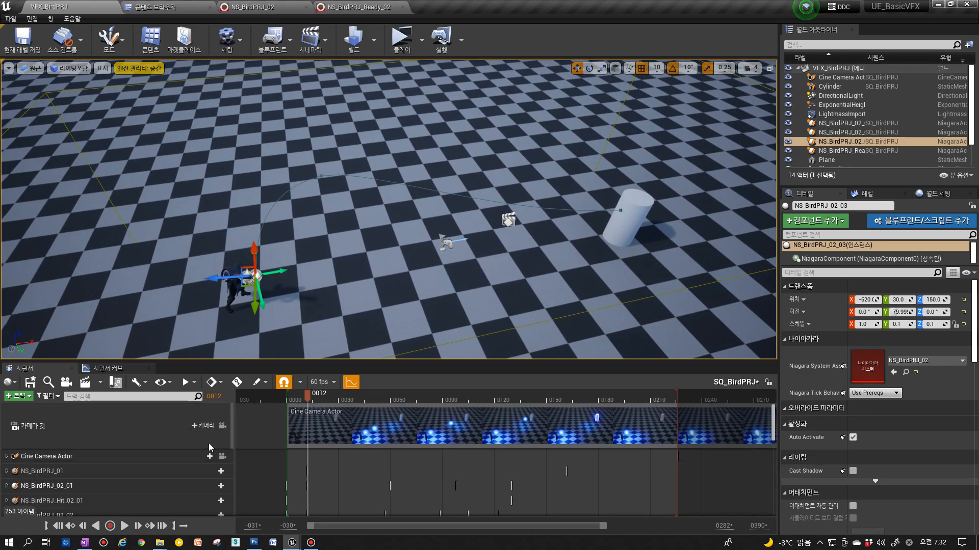
pyautogui.click(222, 456)
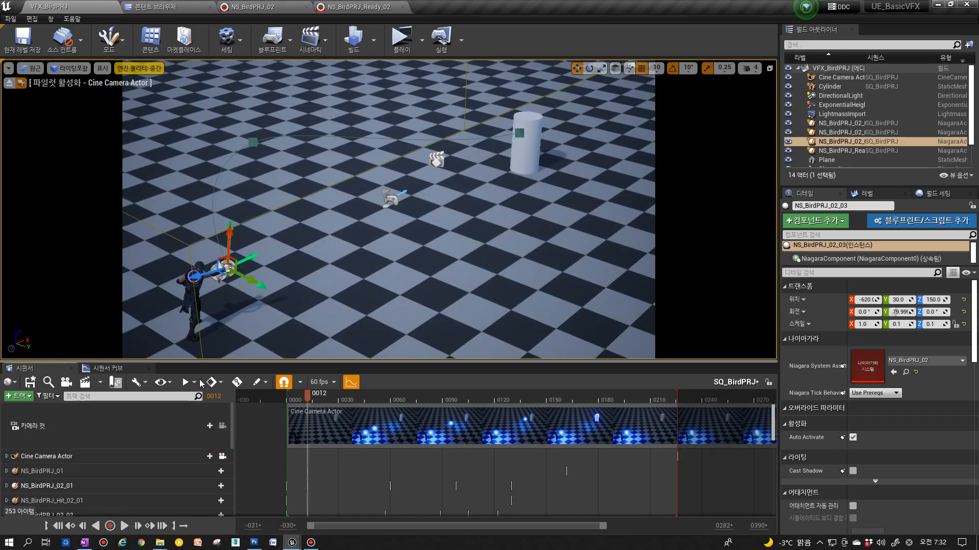
pyautogui.click(124, 526)
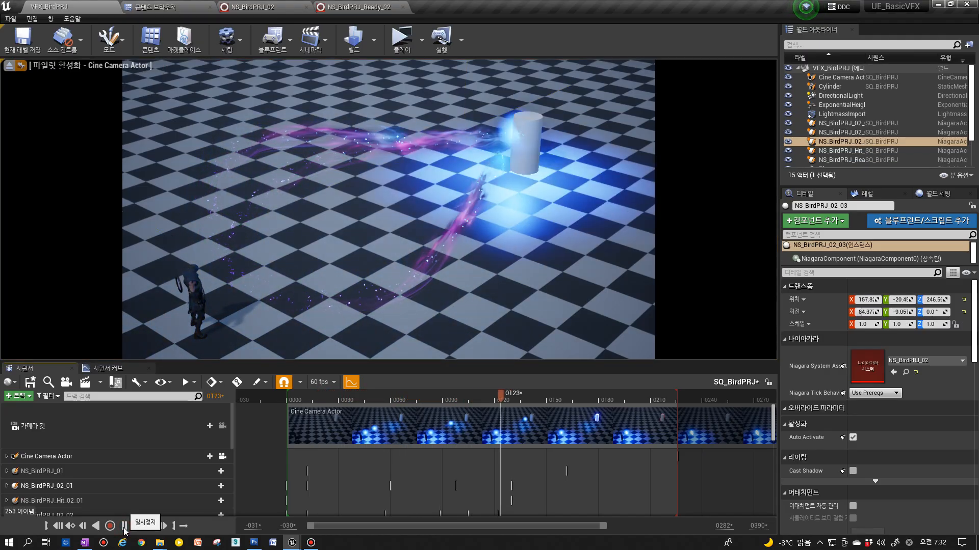
pyautogui.click(123, 526)
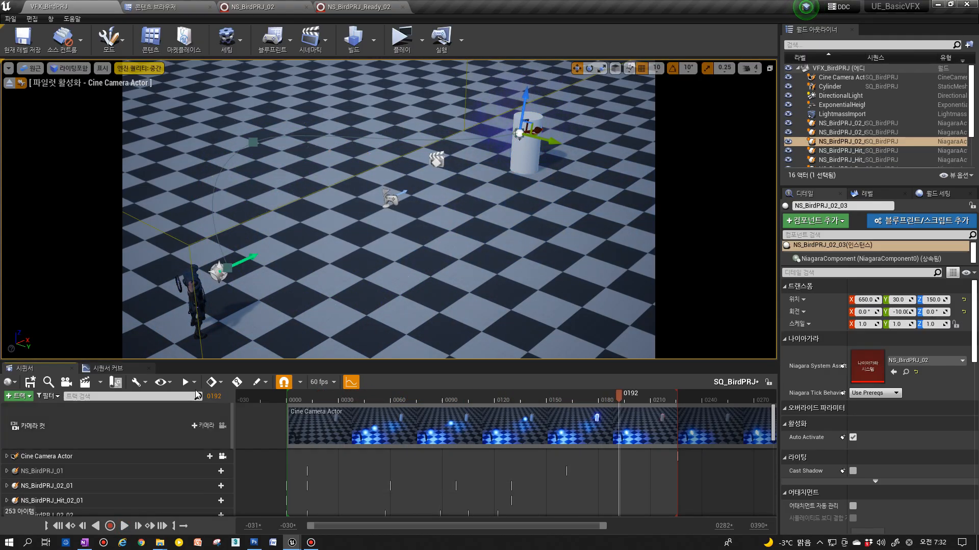
# Lower NS_BirdPRJ_02_03's path point at frame 93 to about Y -162 and Z 222, and return to frame 0.
pyautogui.click(252, 143)
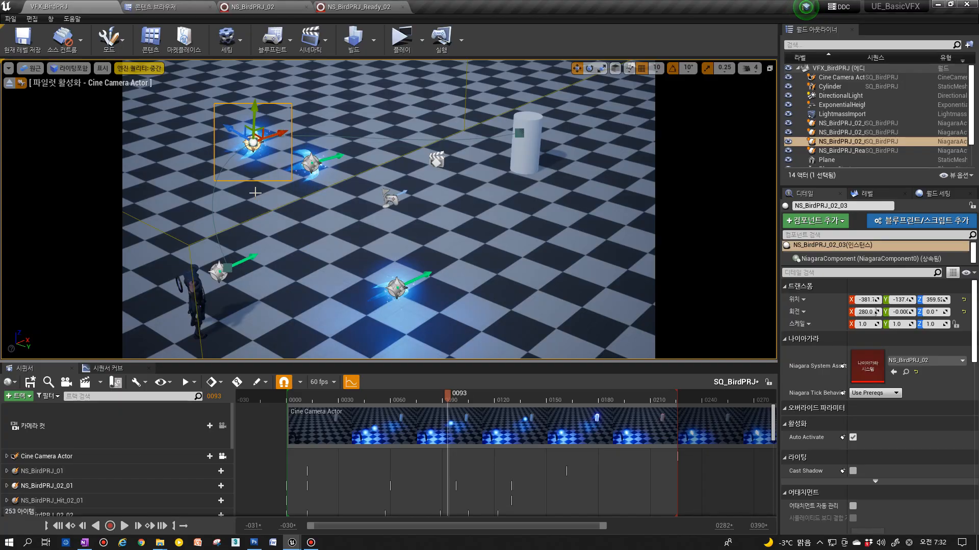
pyautogui.scroll(-10, 411, 444)
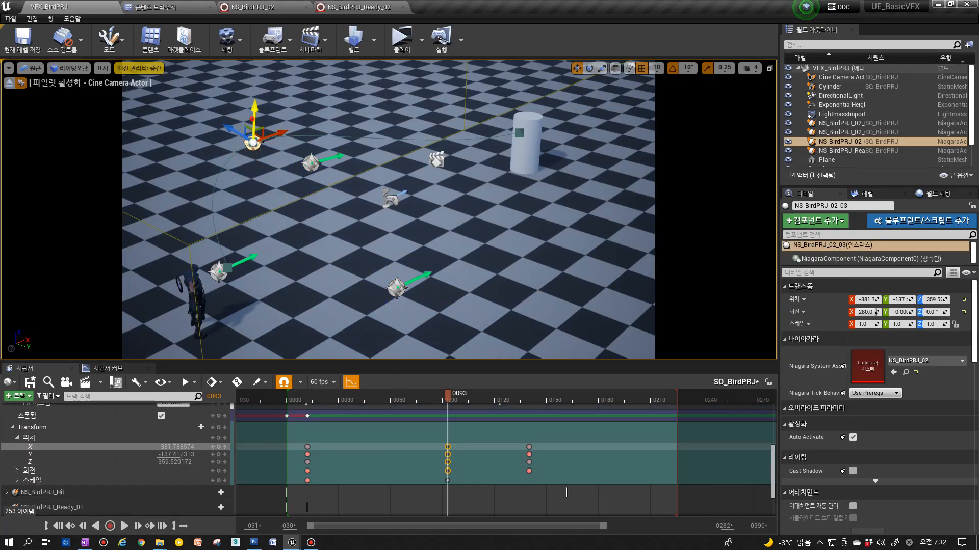
pyautogui.click(221, 440)
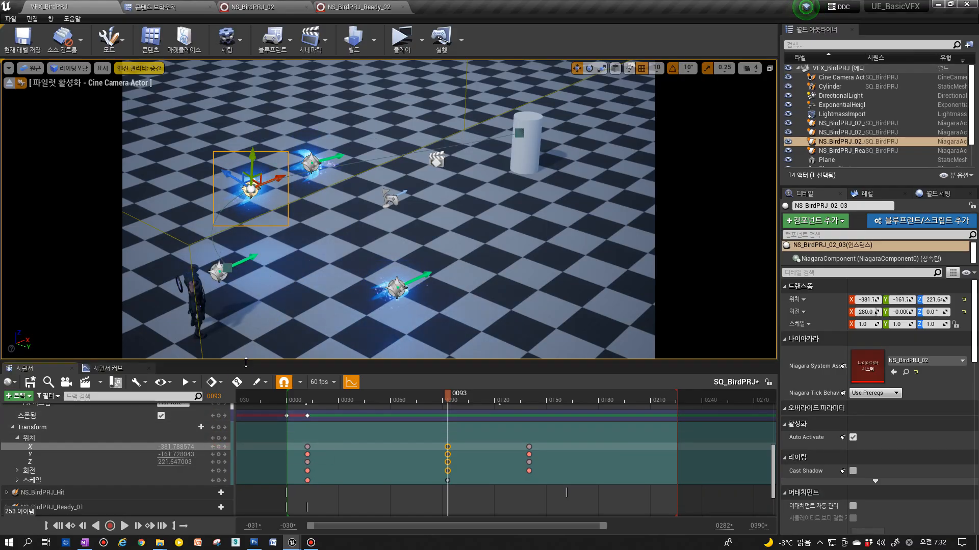
pyautogui.click(57, 526)
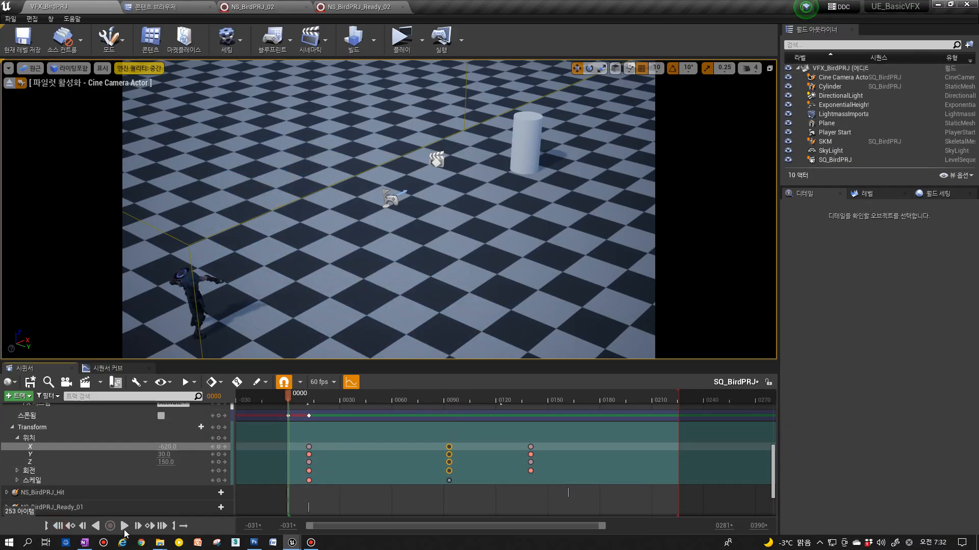
# Play the sequence through the Cine Camera Actor to check the third projectile's path to the cylinder.
pyautogui.click(123, 526)
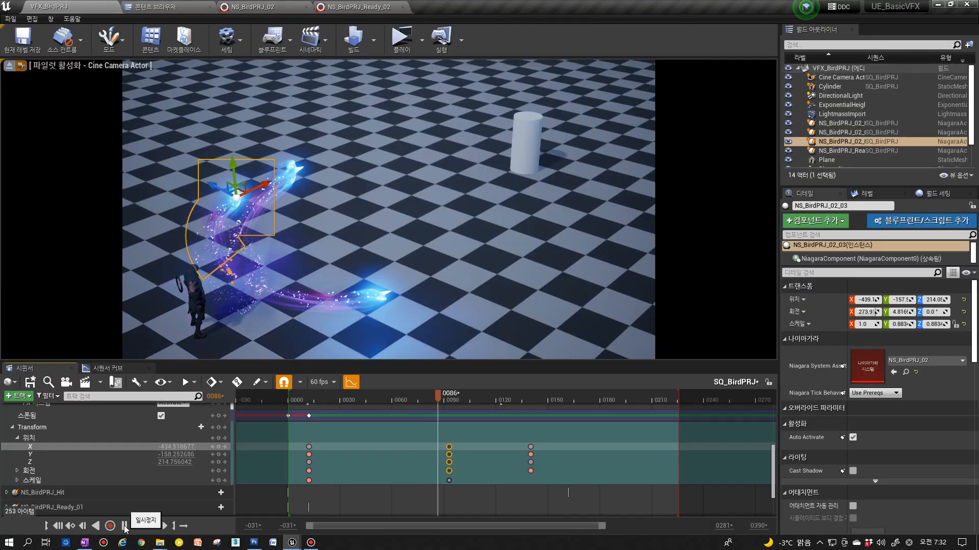
pyautogui.click(123, 526)
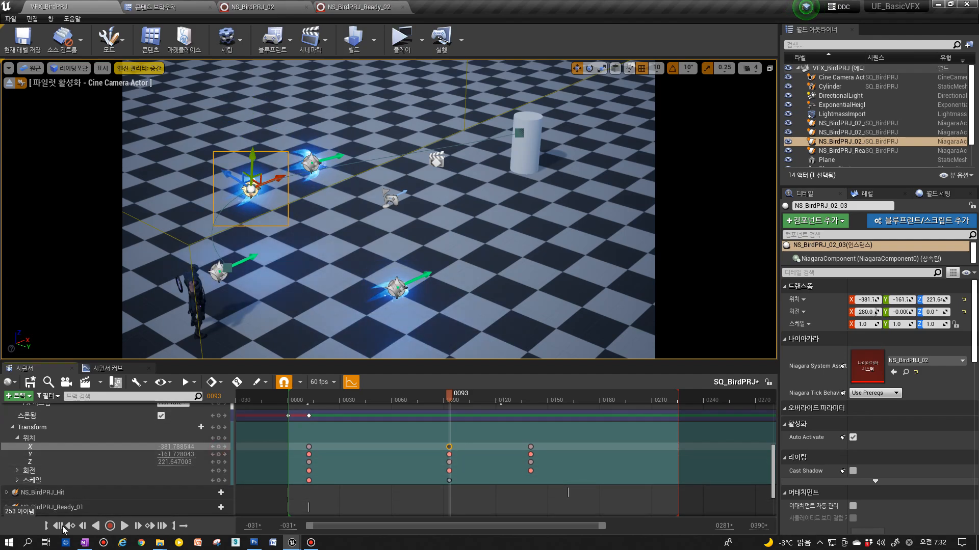
pyautogui.click(89, 527)
pyautogui.click(125, 526)
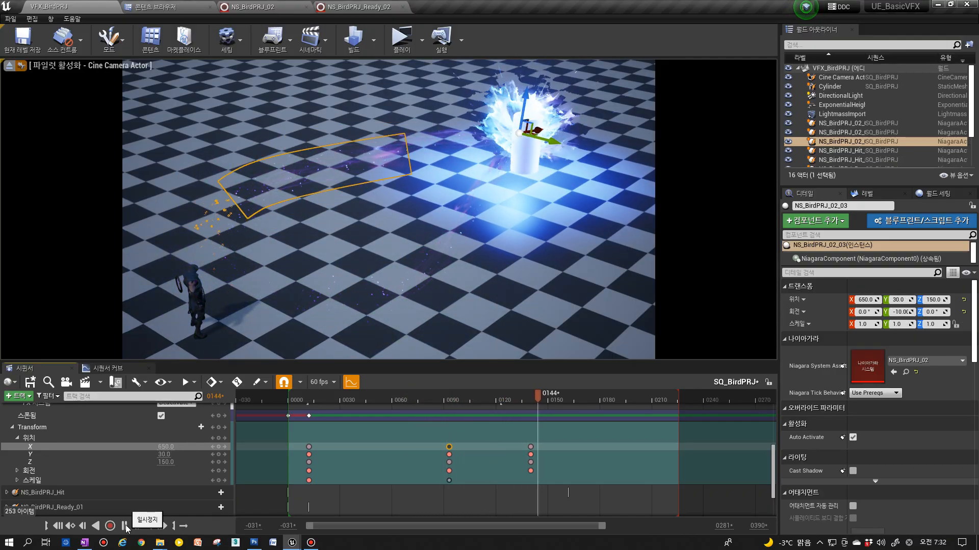
pyautogui.click(125, 526)
# Move NS_BirdPRJ_02_03 outward and down at frame 93, to about Y -230 and Z 122, and key its location.
pyautogui.click(449, 447)
pyautogui.moveTo(359, 304); pyautogui.dragTo(409, 294, button='right')
pyautogui.moveTo(383, 240); pyautogui.dragTo(362, 227, button='right')
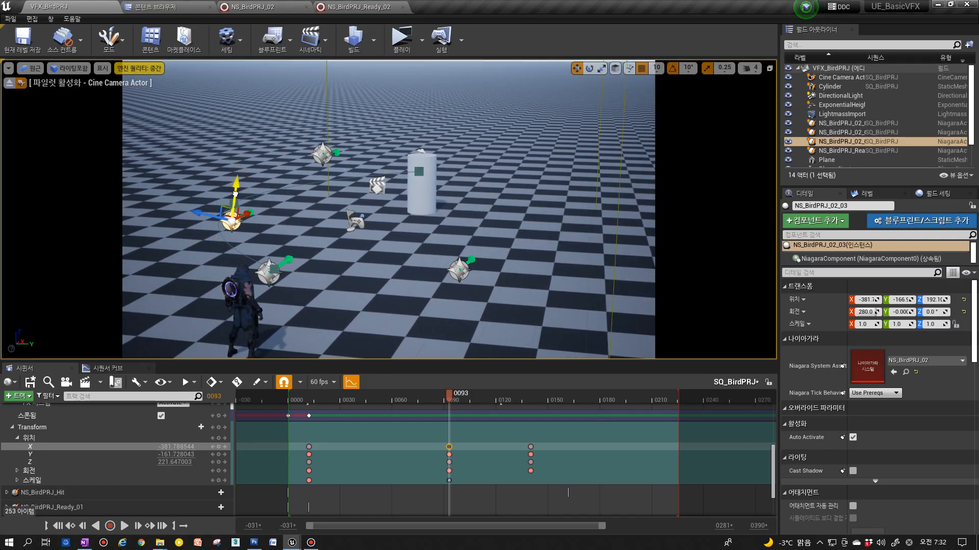
pyautogui.click(218, 441)
pyautogui.moveTo(293, 317)
pyautogui.mouseDown(button='right')
pyautogui.moveTo(360, 275)
pyautogui.moveTo(281, 305)
pyautogui.mouseUp(button='right')
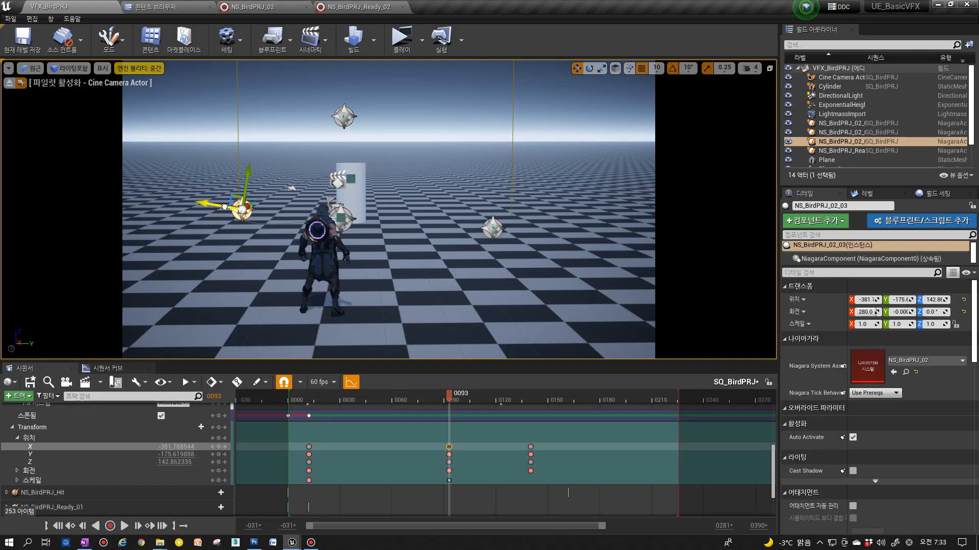
pyautogui.click(218, 439)
# Examine the reshaped third path from around the character, then play the sequence in a wide view to check it.
pyautogui.moveTo(326, 286); pyautogui.dragTo(426, 263, button='right')
pyautogui.moveTo(327, 286); pyautogui.dragTo(311, 260, button='right')
pyautogui.click(317, 395)
pyautogui.moveTo(328, 304); pyautogui.dragTo(325, 275, button='right')
pyautogui.scroll(15, 222, 438)
pyautogui.click(224, 458)
pyautogui.moveTo(253, 330); pyautogui.dragTo(299, 310, button='right')
pyautogui.scroll(-10, 187, 451)
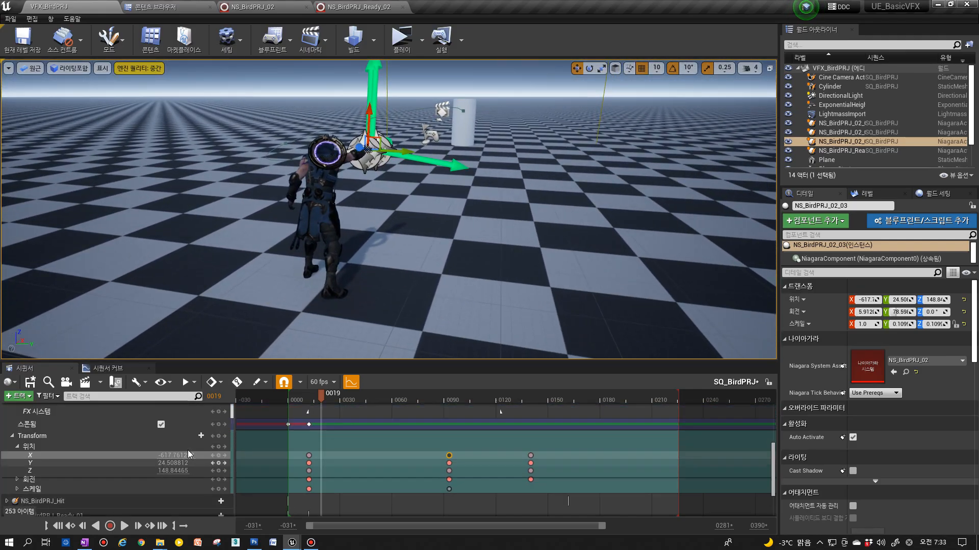
pyautogui.click(124, 526)
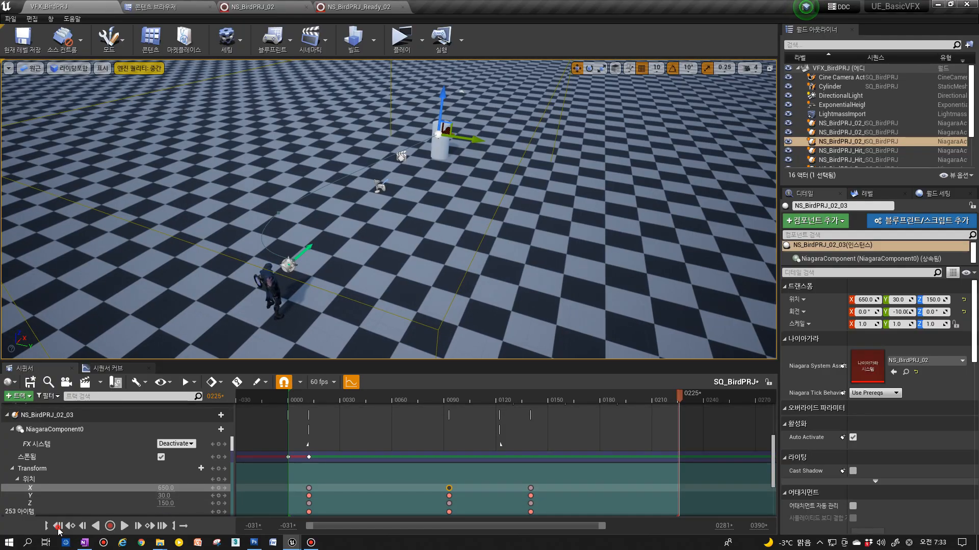
pyautogui.click(58, 528)
pyautogui.click(124, 525)
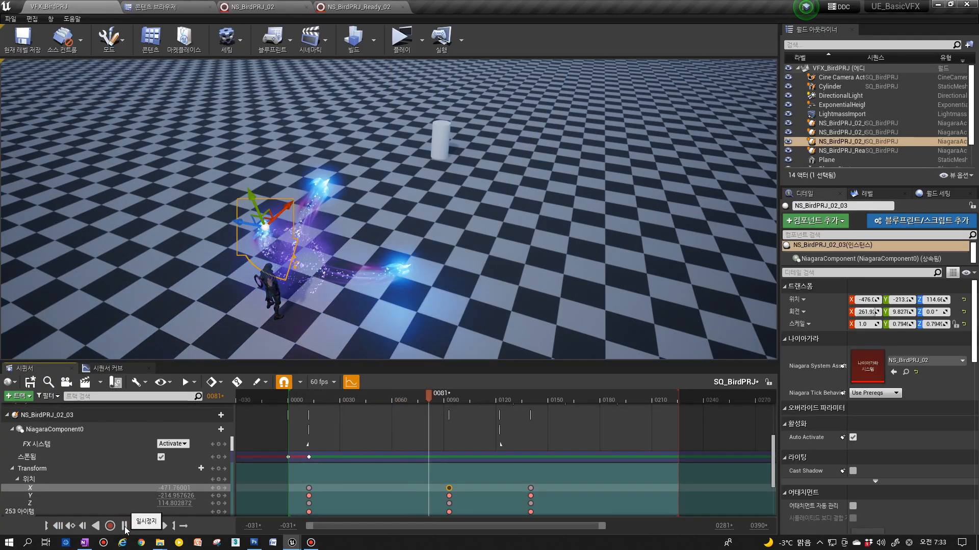
pyautogui.click(125, 526)
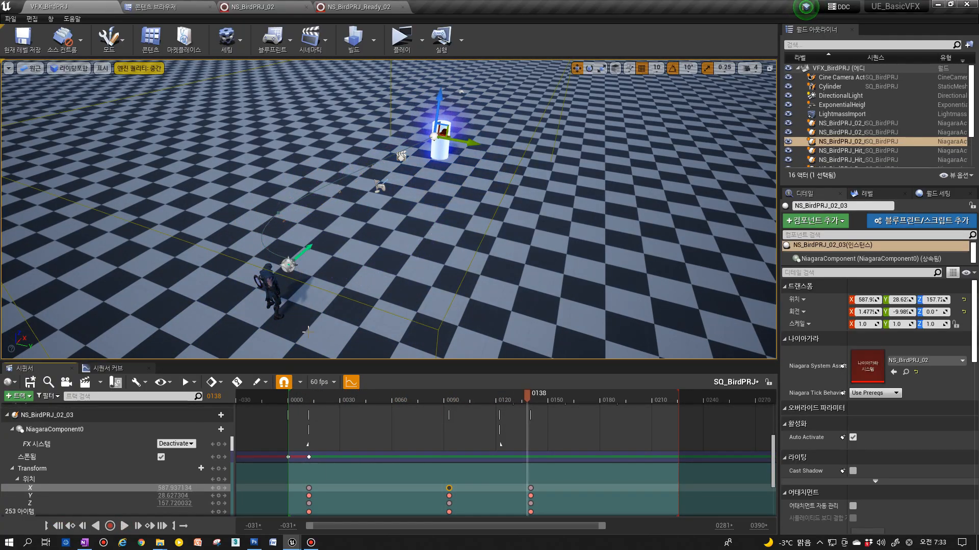
# Try moving NS_BirdPRJ_02_03's frame 93 path point forward to about X -252.
pyautogui.click(279, 213)
pyautogui.moveTo(280, 213); pyautogui.dragTo(320, 241, button='right')
pyautogui.moveTo(449, 398)
pyautogui.mouseDown()
pyautogui.moveTo(299, 400)
pyautogui.moveTo(432, 400)
pyautogui.mouseUp()
pyautogui.click(450, 492)
pyautogui.click(448, 488)
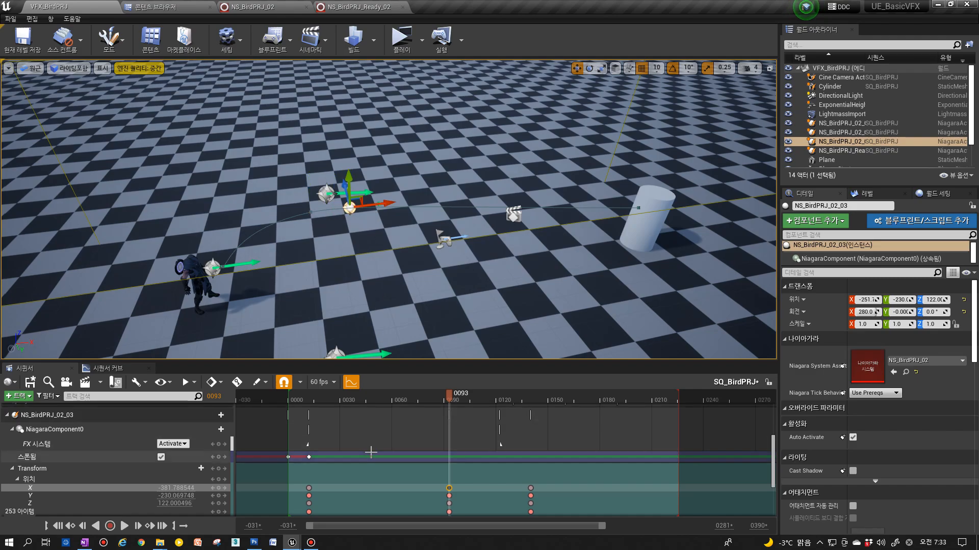
# Play the sequence from frame 7 to check the third projectile's curve with the forward path point.
pyautogui.click(301, 401)
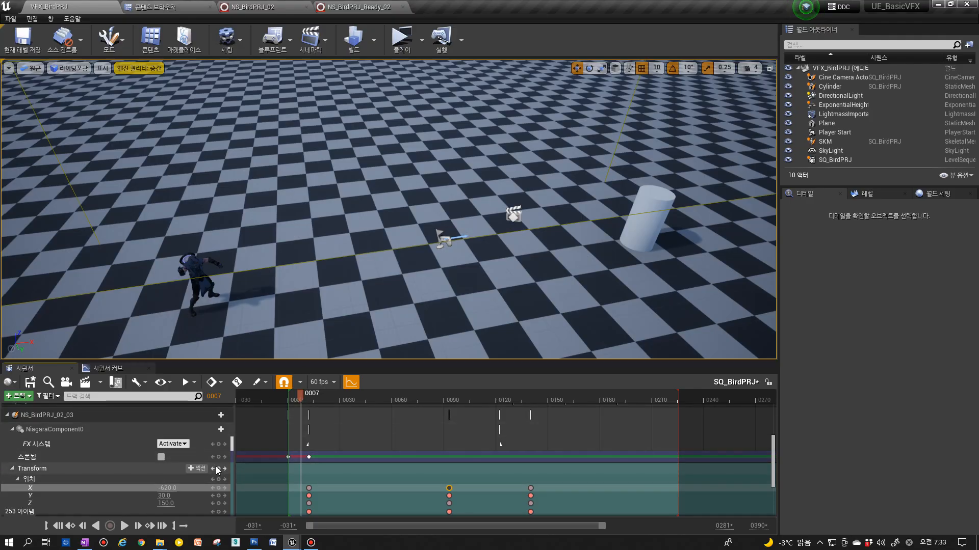
pyautogui.moveTo(321, 294); pyautogui.dragTo(364, 286, button='right')
pyautogui.click(125, 527)
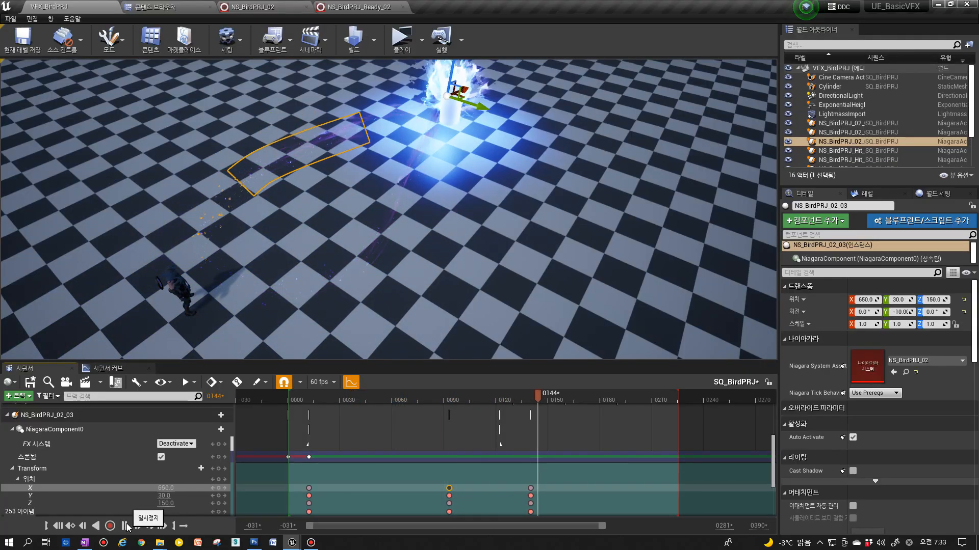
pyautogui.click(125, 527)
# Pull NS_BirdPRJ_02_03 back to about X -442 at frame 93, key its location, and replay the sequence from frame 0.
pyautogui.click(450, 482)
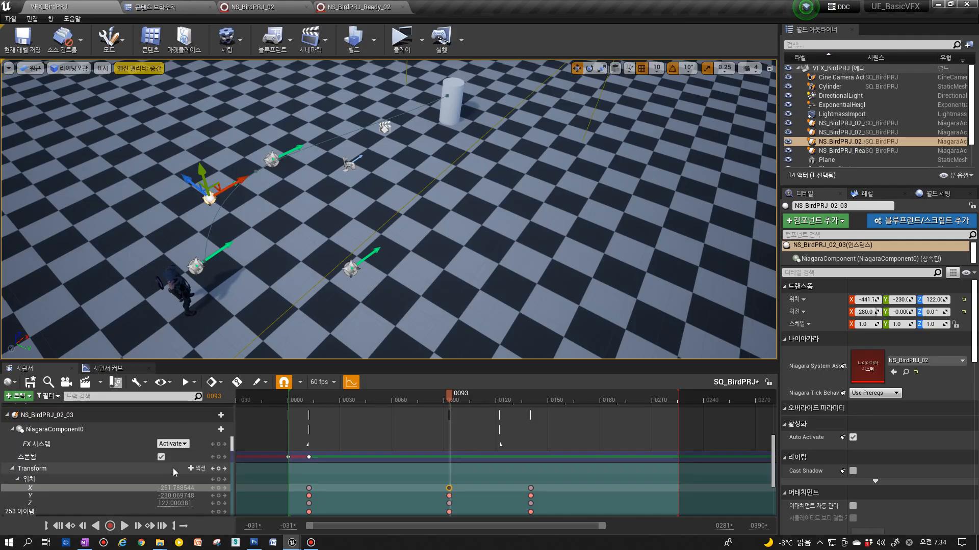
pyautogui.click(214, 479)
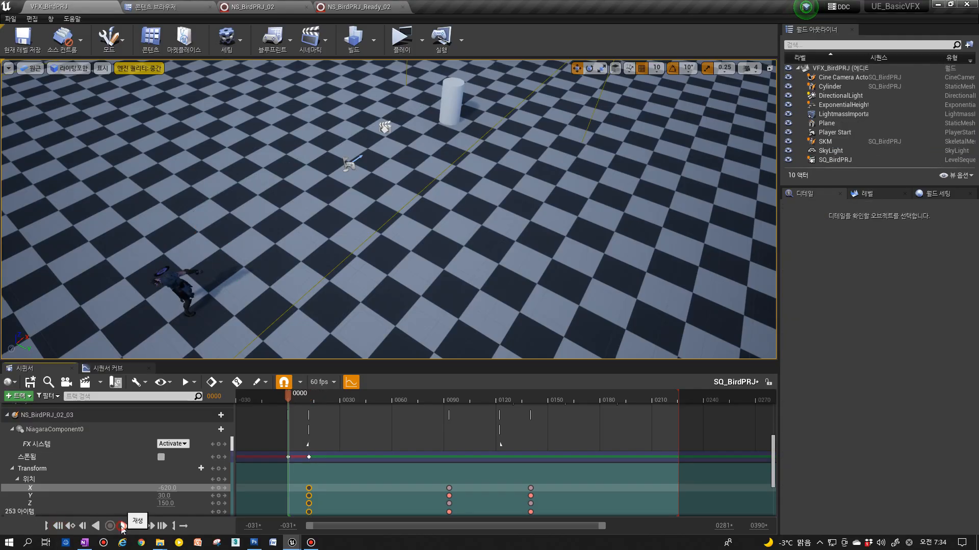
pyautogui.click(123, 527)
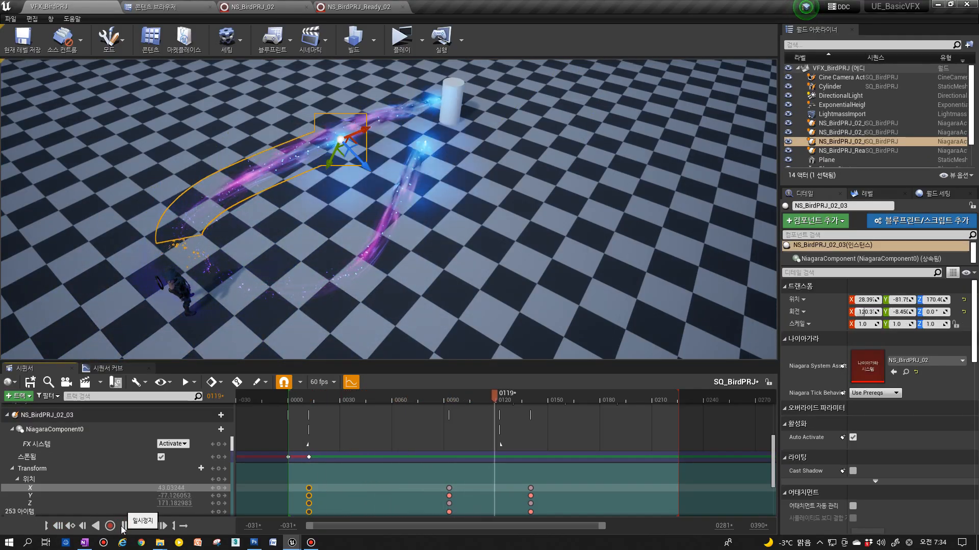
pyautogui.click(123, 527)
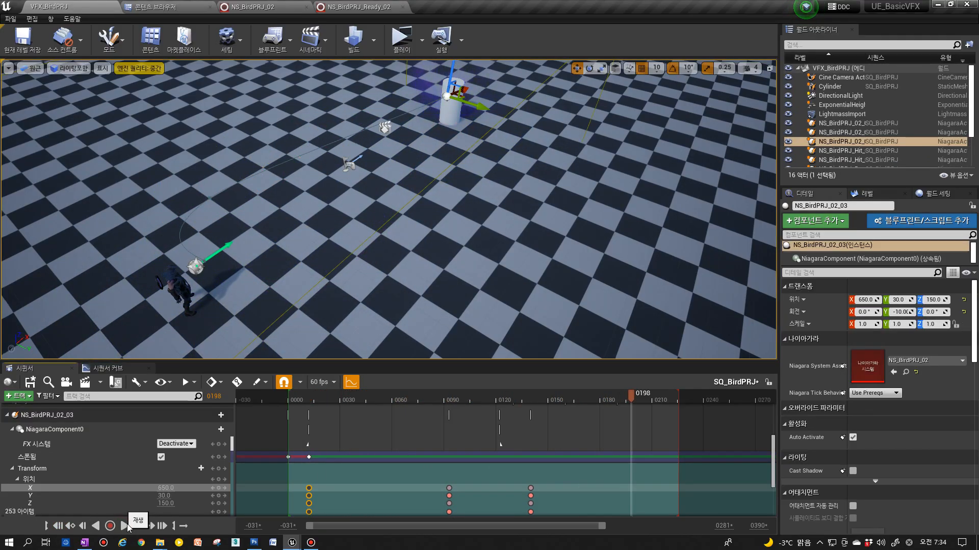
# Set NS_BirdPRJ_02_03's rotation pitch to 0 at its frame 12 key.
pyautogui.click(309, 487)
pyautogui.moveTo(273, 314); pyautogui.dragTo(210, 287, button='right')
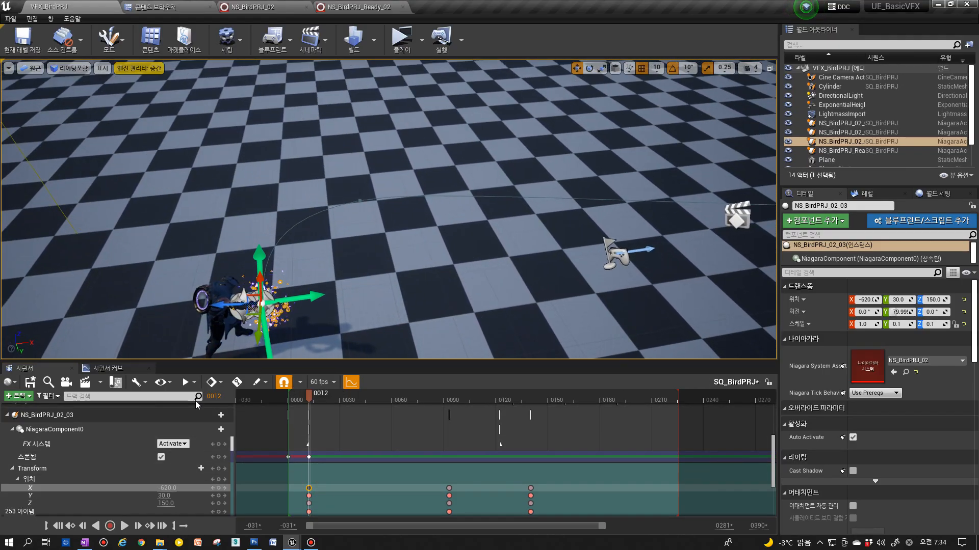
pyautogui.moveTo(307, 316); pyautogui.dragTo(270, 322, button='right')
pyautogui.moveTo(309, 289)
pyautogui.mouseDown(button='right')
pyautogui.moveTo(250, 306)
pyautogui.moveTo(326, 281)
pyautogui.mouseUp(button='right')
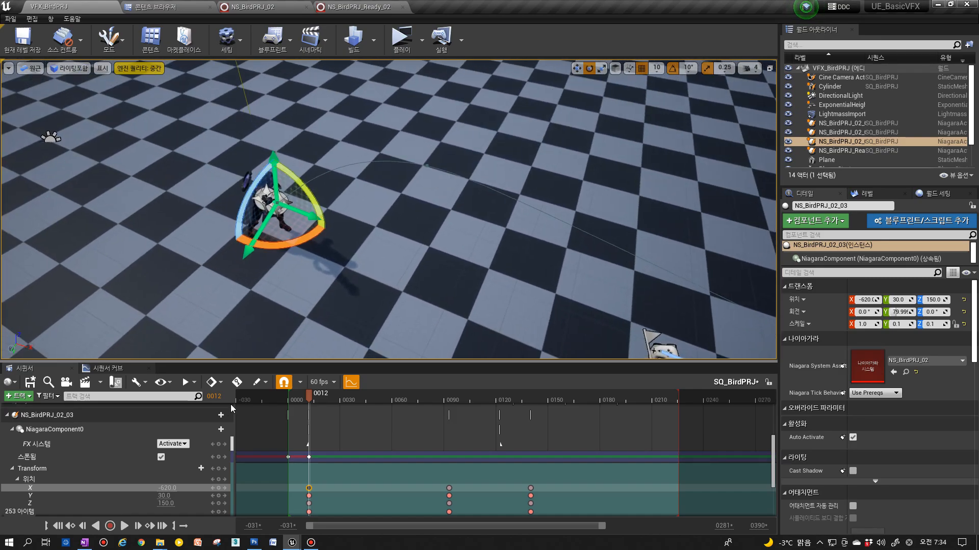
pyautogui.scroll(-3, 79, 487)
pyautogui.click(17, 463)
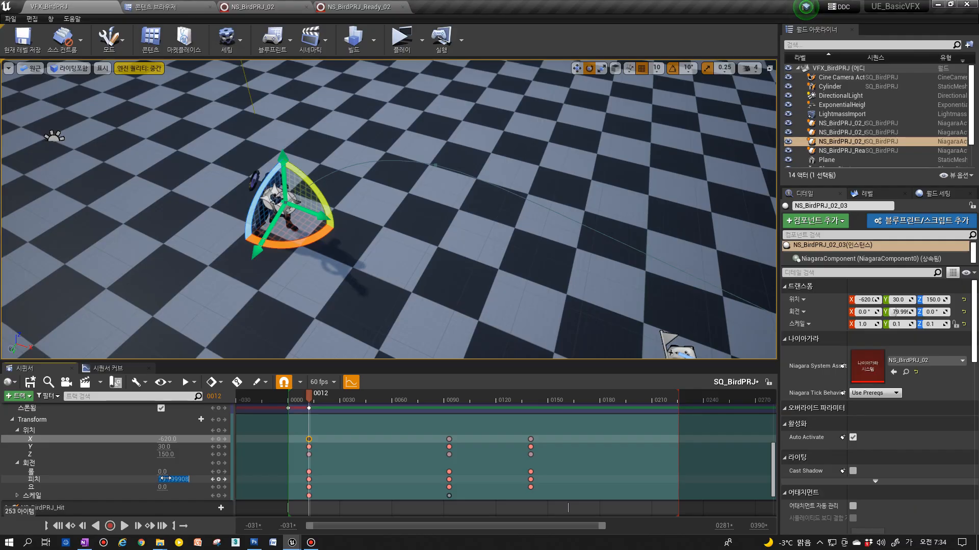
pyautogui.write('0')
pyautogui.press('Return')
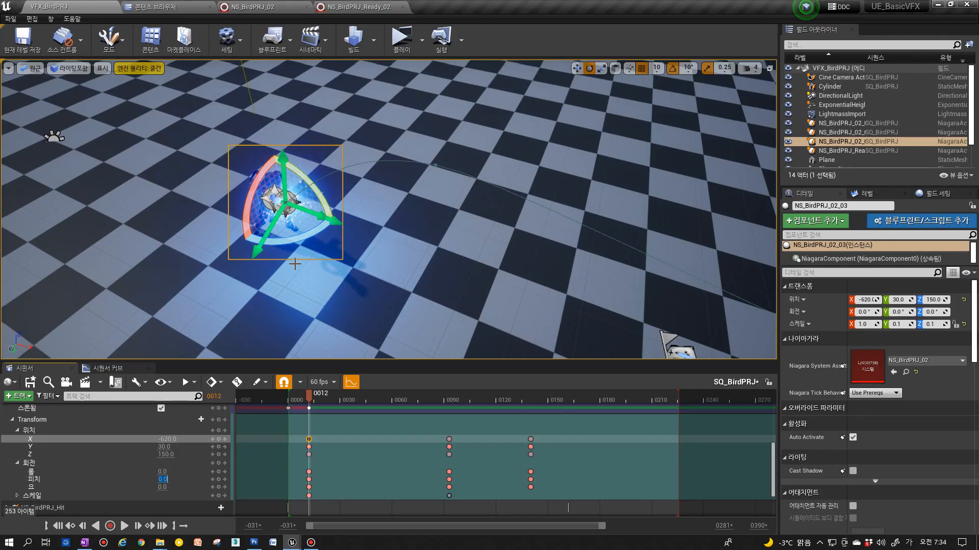
# Rotate NS_BirdPRJ_02_03 at frame 12 to a yaw of -90 and key its rotation.
pyautogui.moveTo(291, 243); pyautogui.dragTo(339, 182)
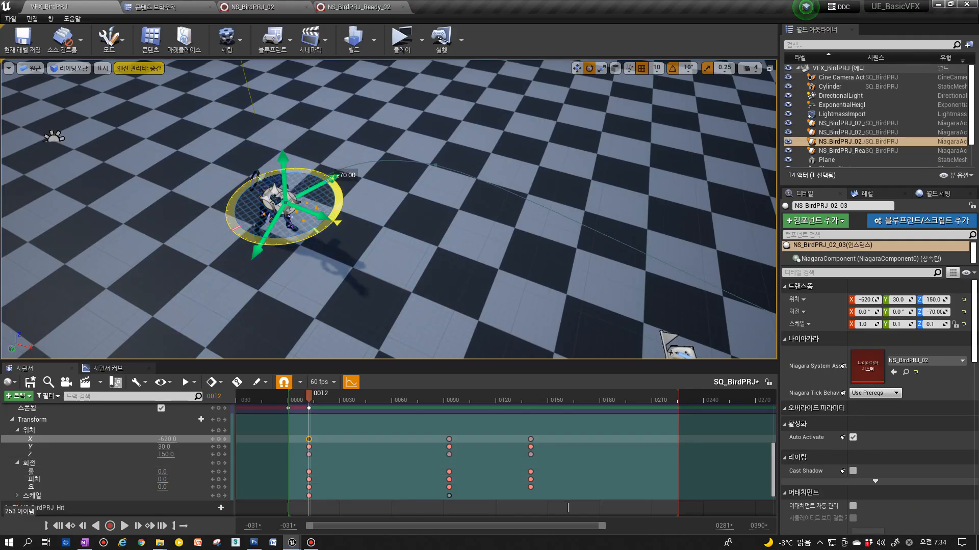
pyautogui.keyDown('alt'); pyautogui.moveTo(331, 238); pyautogui.dragTo(128, 247); pyautogui.keyUp('alt')
pyautogui.keyDown('alt'); pyautogui.moveTo(357, 214); pyautogui.dragTo(299, 178); pyautogui.keyUp('alt')
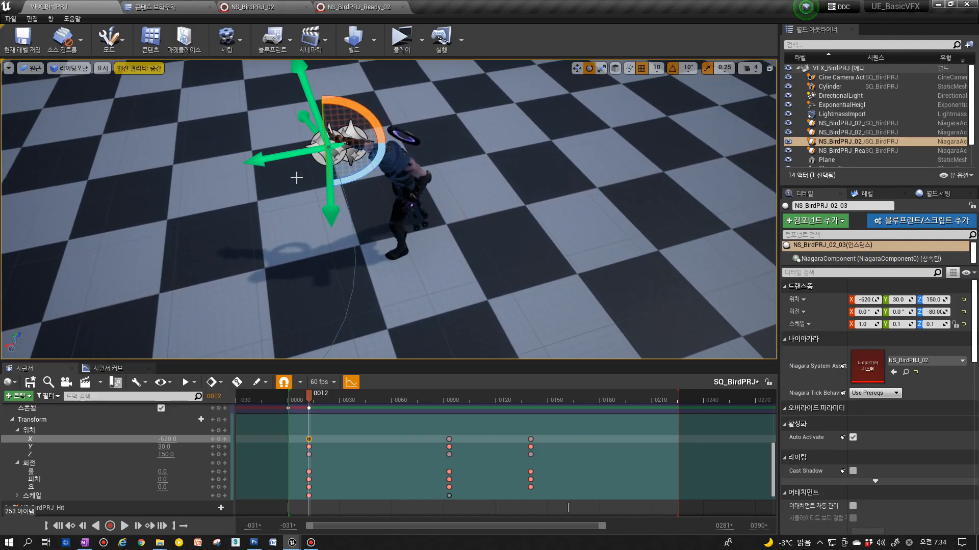
pyautogui.keyDown('alt'); pyautogui.moveTo(331, 209); pyautogui.dragTo(385, 200); pyautogui.keyUp('alt')
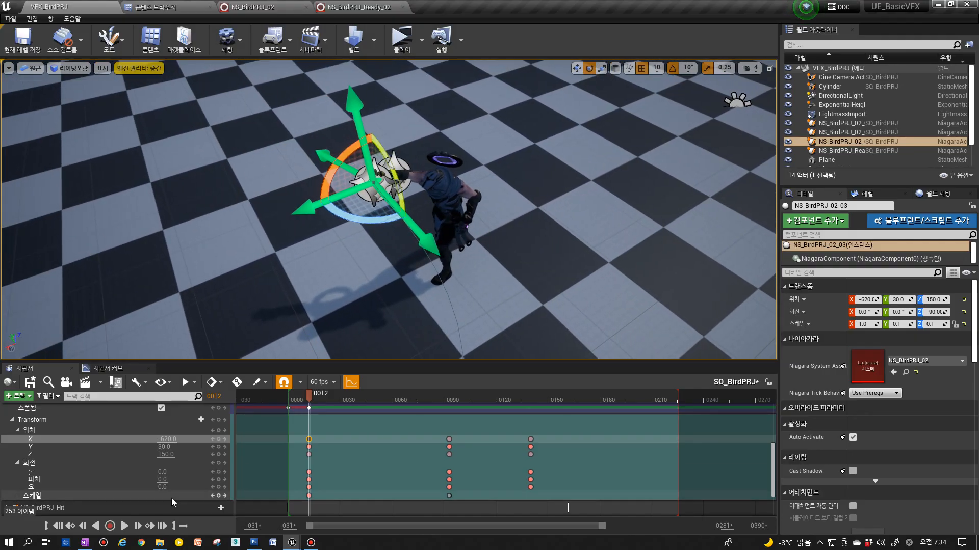
pyautogui.click(216, 464)
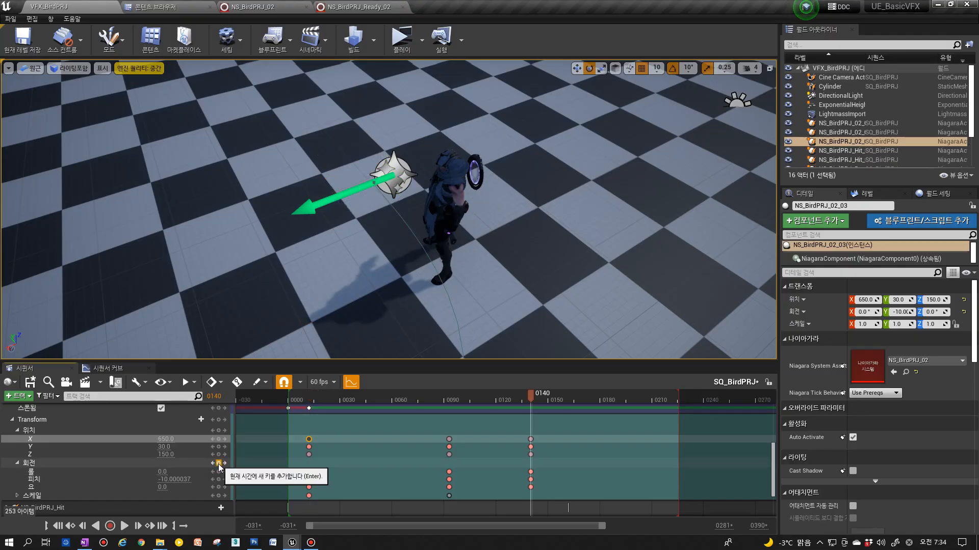
pyautogui.click(224, 464)
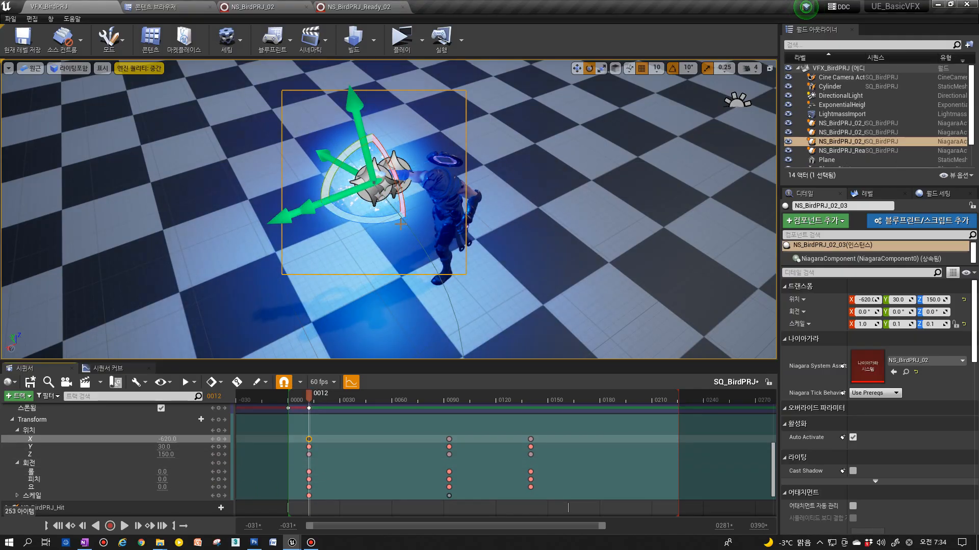
pyautogui.moveTo(365, 221); pyautogui.dragTo(428, 228)
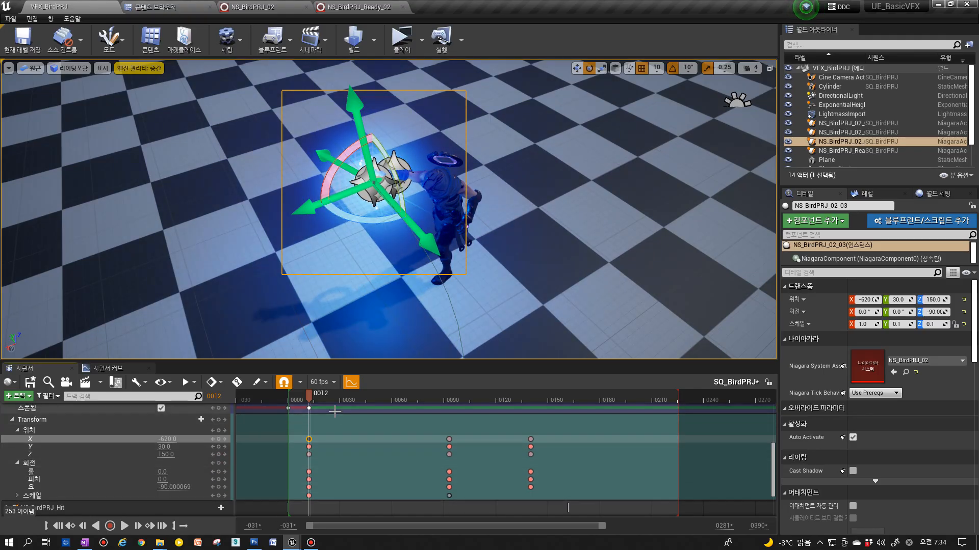
# Scrub between frames 12 and 93 to examine how NS_BirdPRJ_02_03's orientation turns along its path.
pyautogui.moveTo(311, 402); pyautogui.dragTo(390, 402)
pyautogui.moveTo(436, 279); pyautogui.dragTo(375, 275, button='right')
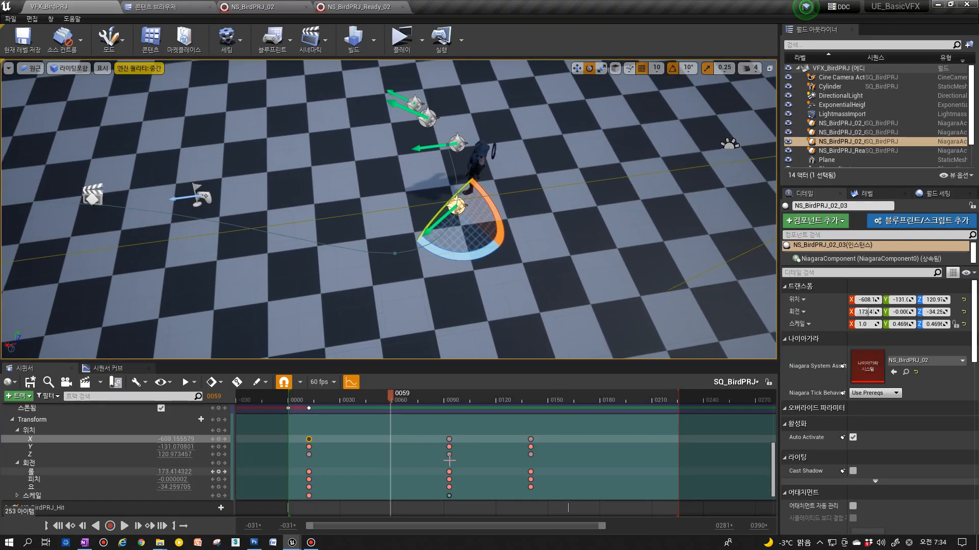
pyautogui.click(449, 439)
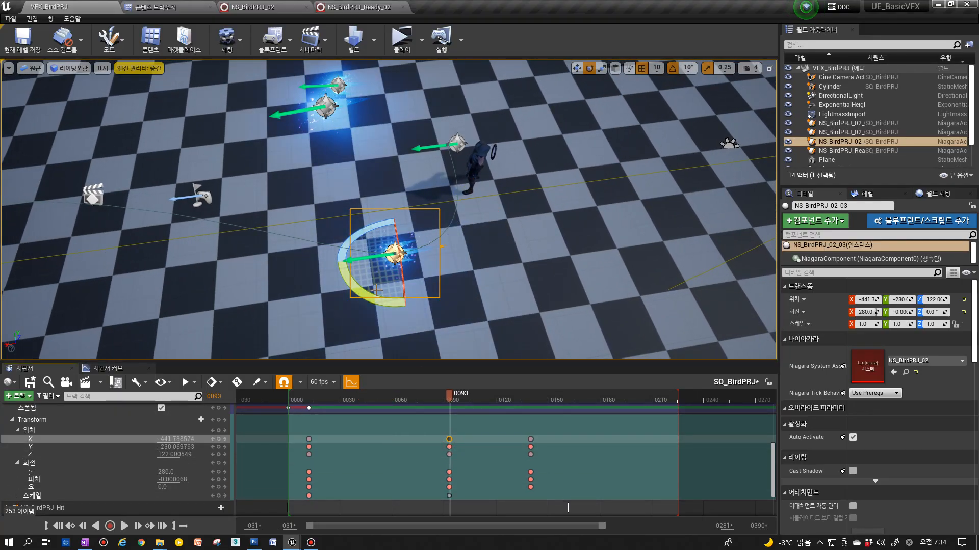
pyautogui.click(376, 402)
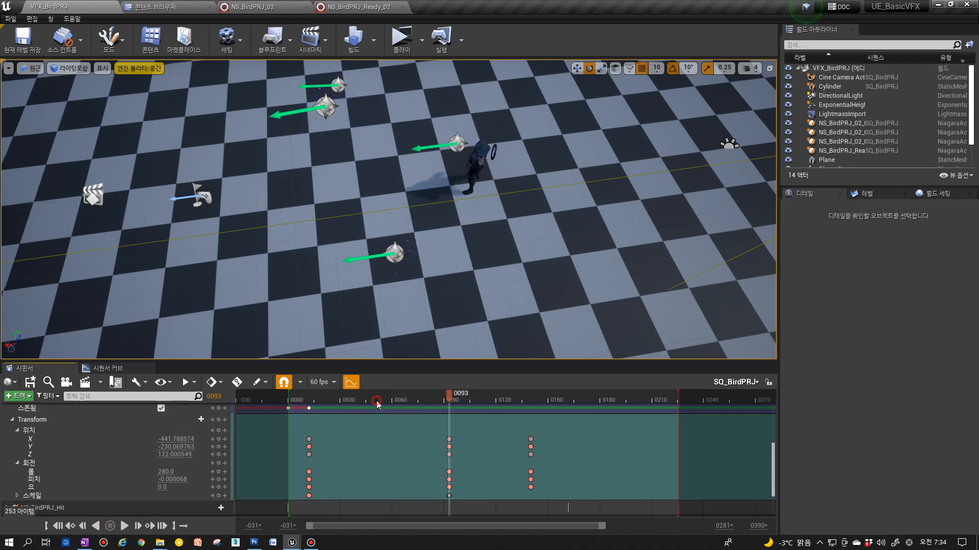
pyautogui.click(307, 439)
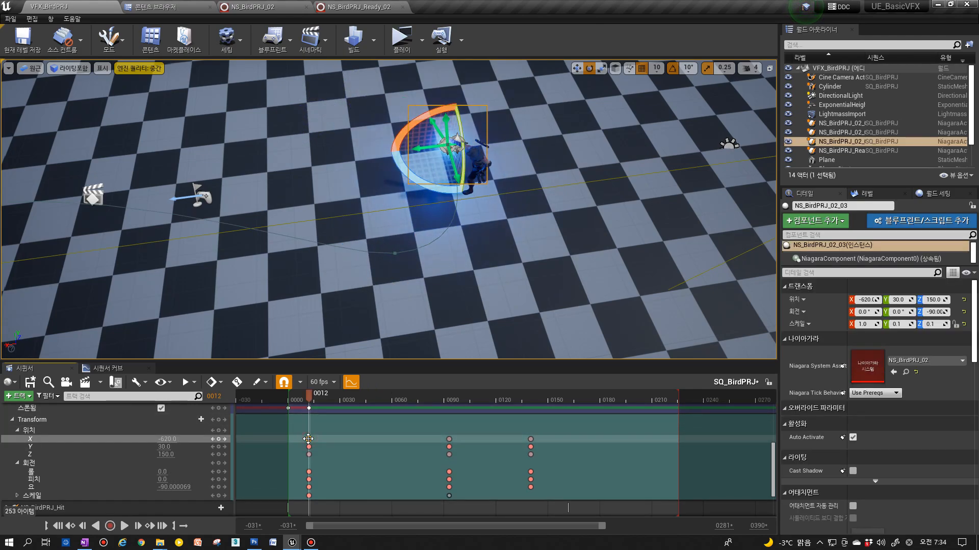
pyautogui.click(369, 401)
pyautogui.moveTo(372, 400); pyautogui.dragTo(383, 402)
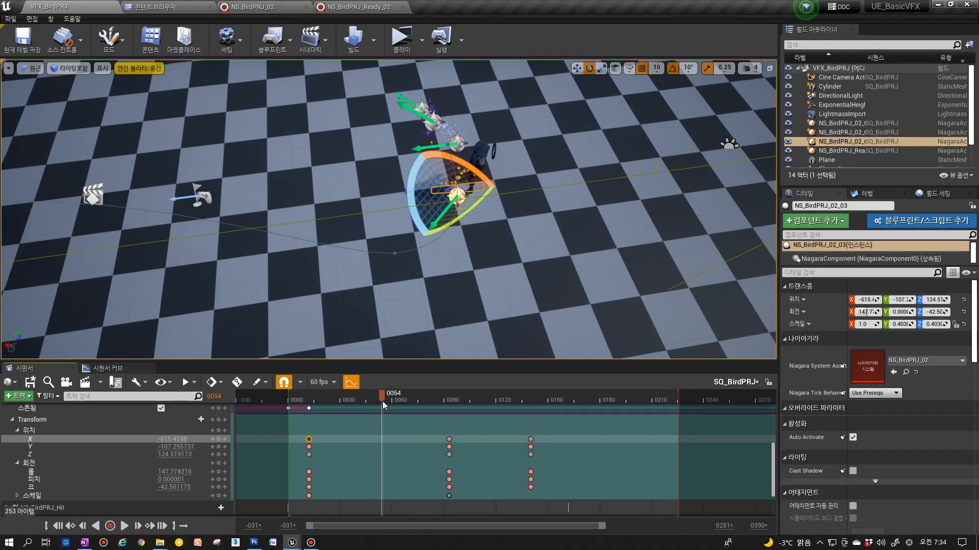
pyautogui.moveTo(383, 408); pyautogui.dragTo(450, 406)
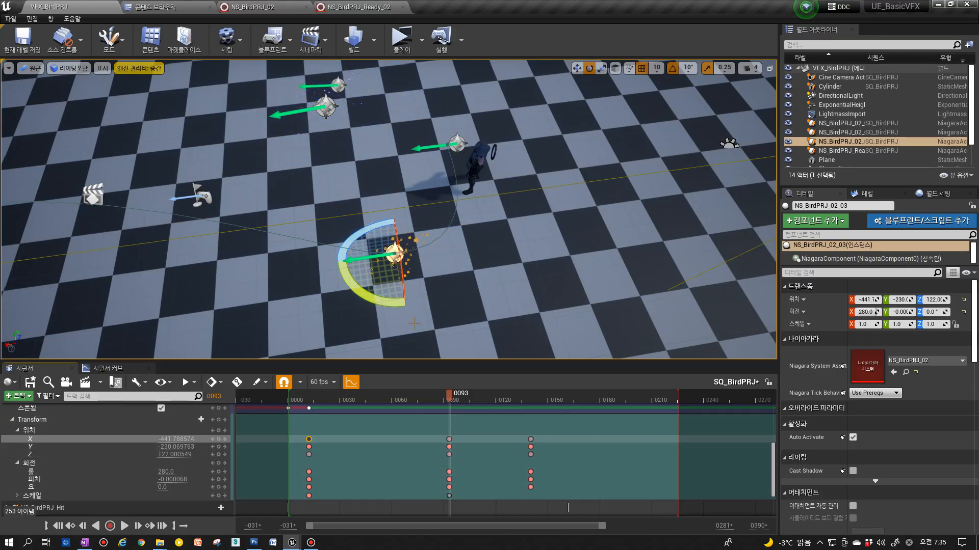
pyautogui.moveTo(416, 312); pyautogui.dragTo(400, 308, button='right')
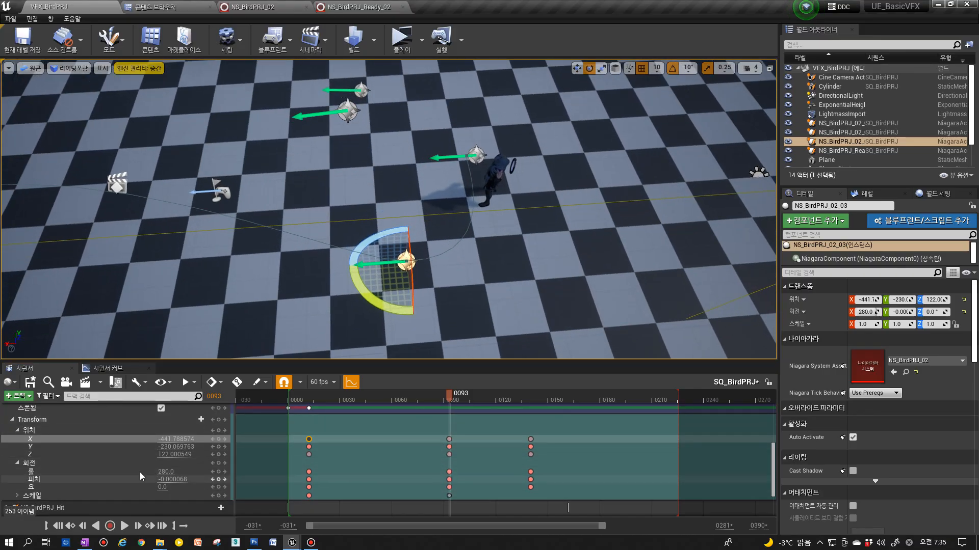
# Replace NS_BirdPRJ_02_03's rotation keys at frame 93 with a yaw of about 12 and a pitch of about 4.7.
pyautogui.moveTo(441, 473); pyautogui.dragTo(465, 490)
pyautogui.press('Delete')
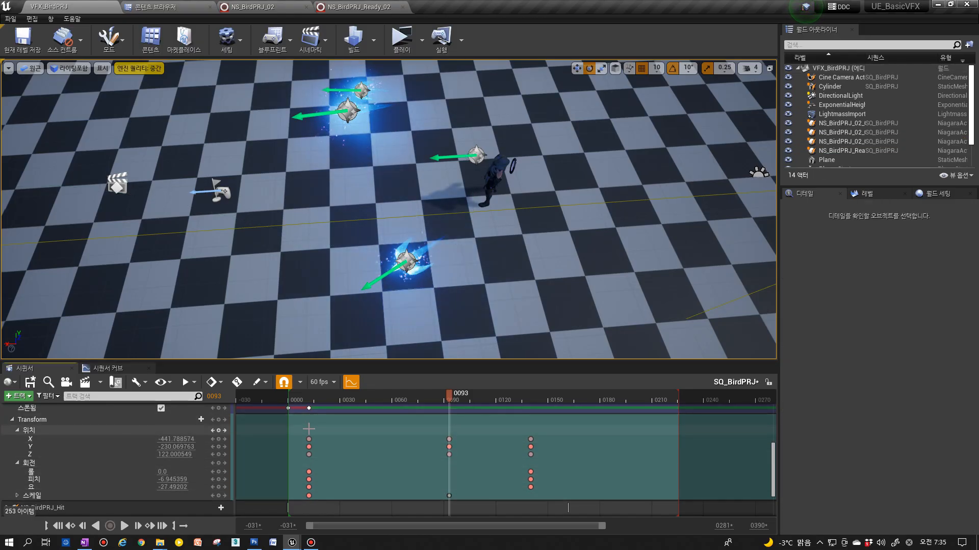
pyautogui.click(171, 480)
pyautogui.moveTo(331, 401); pyautogui.dragTo(440, 403)
pyautogui.click(449, 454)
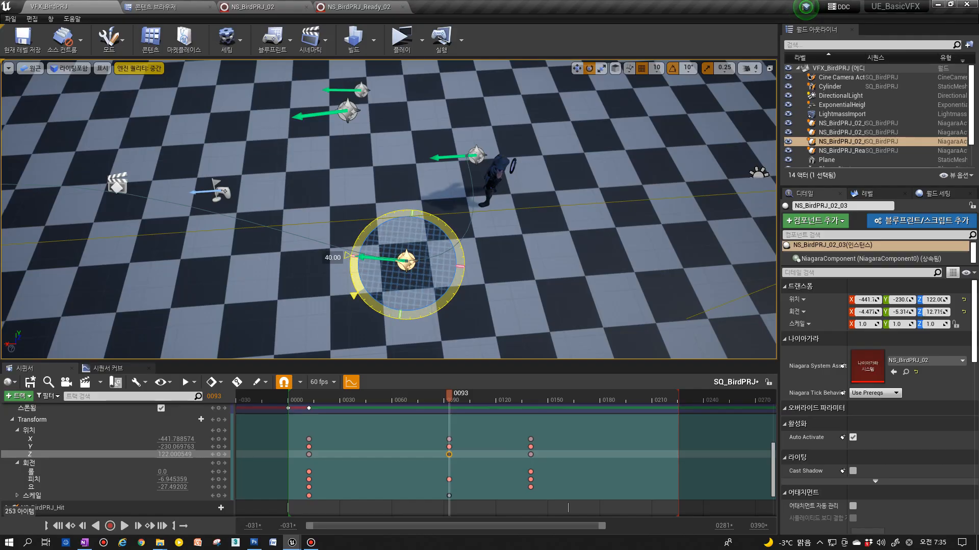
pyautogui.keyDown('alt'); pyautogui.moveTo(435, 301); pyautogui.dragTo(439, 229); pyautogui.keyUp('alt')
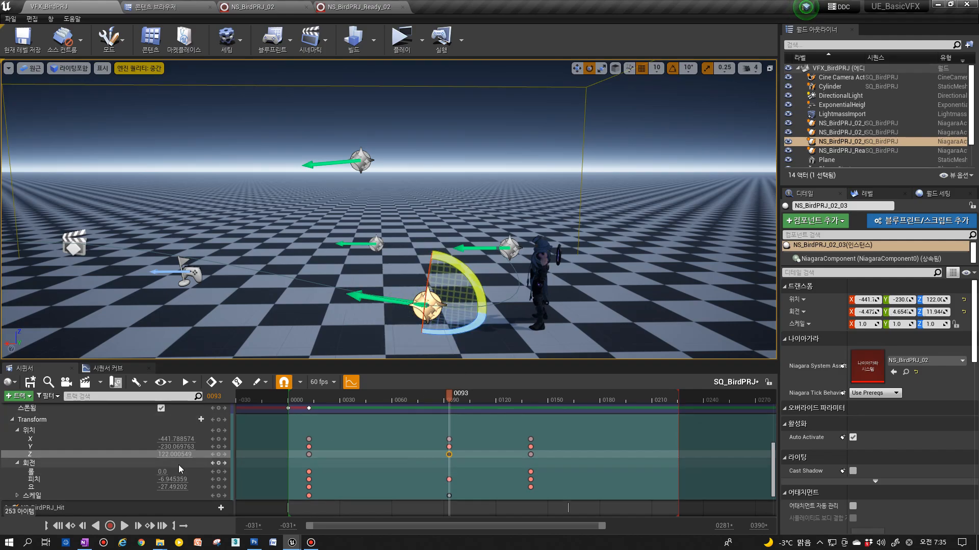
pyautogui.click(219, 465)
# Tilt NS_BirdPRJ_02_03 to a pitch of -10 at frame 12 and key its rotation.
pyautogui.click(309, 439)
pyautogui.keyDown('alt'); pyautogui.moveTo(433, 306); pyautogui.dragTo(424, 280); pyautogui.keyUp('alt')
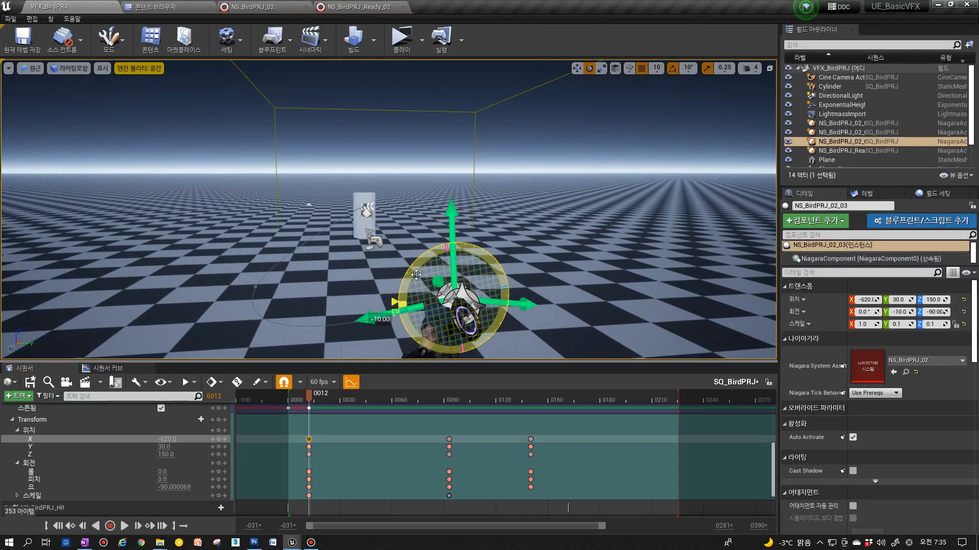
pyautogui.click(219, 464)
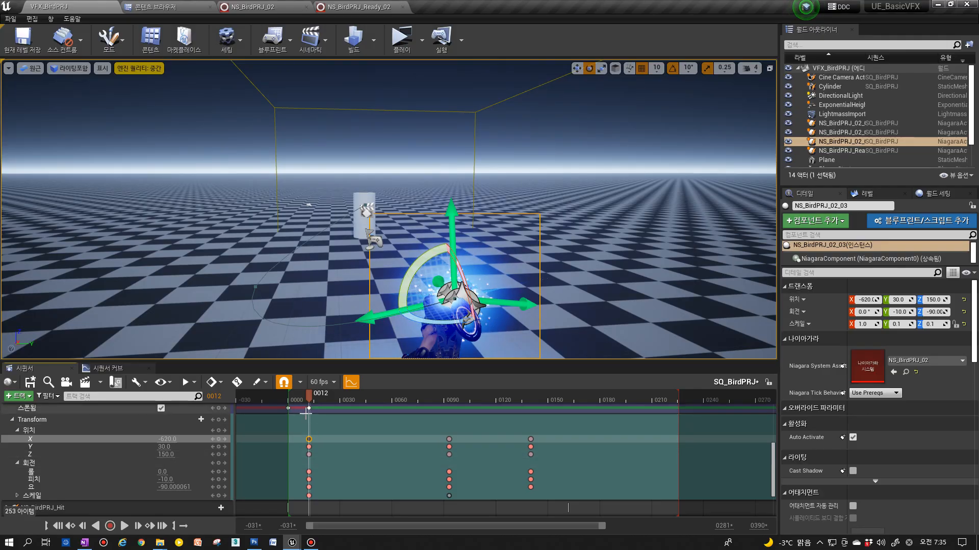
# Turn NS_BirdPRJ_02_03 at frame 55 to a yaw of about -74 and a pitch of about -3, and key its rotation.
pyautogui.moveTo(357, 399); pyautogui.dragTo(384, 398)
pyautogui.keyDown('alt'); pyautogui.moveTo(298, 307); pyautogui.dragTo(339, 322); pyautogui.keyUp('alt')
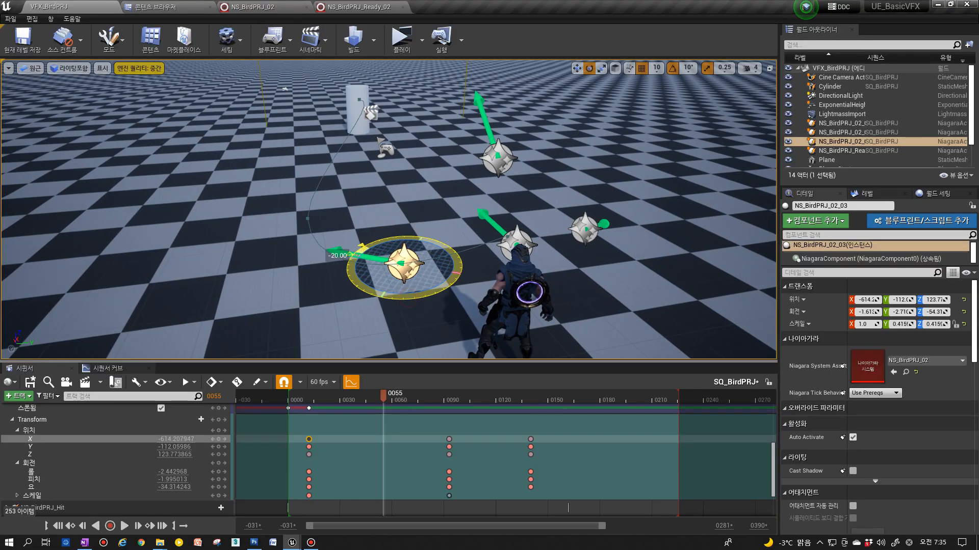
pyautogui.keyDown('alt'); pyautogui.moveTo(391, 291); pyautogui.dragTo(379, 302); pyautogui.keyUp('alt')
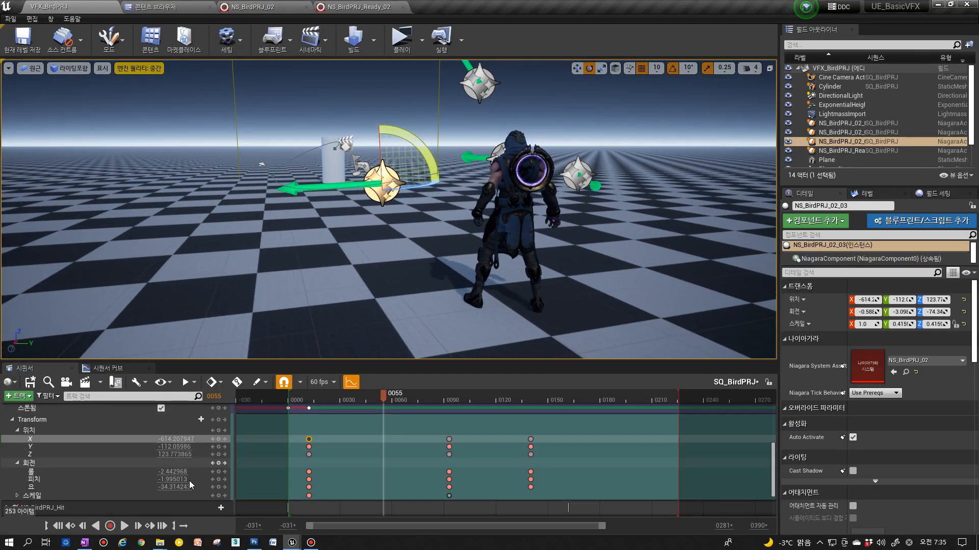
pyautogui.click(219, 463)
# Scrub through to frame 140 to examine NS_BirdPRJ_02_03's orientation along its path to the cylinder.
pyautogui.moveTo(300, 403); pyautogui.dragTo(417, 408)
pyautogui.keyDown('alt'); pyautogui.moveTo(400, 300); pyautogui.dragTo(405, 313); pyautogui.keyUp('alt')
pyautogui.moveTo(427, 401); pyautogui.dragTo(522, 407)
pyautogui.click(449, 439)
pyautogui.click(530, 439)
pyautogui.moveTo(403, 312); pyautogui.dragTo(389, 285, button='right')
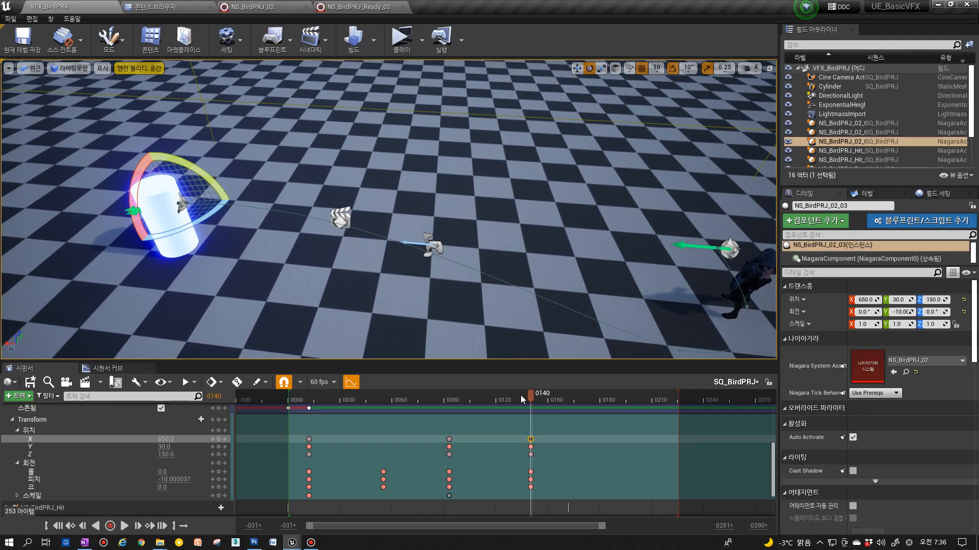
pyautogui.moveTo(418, 286); pyautogui.dragTo(431, 312, button='right')
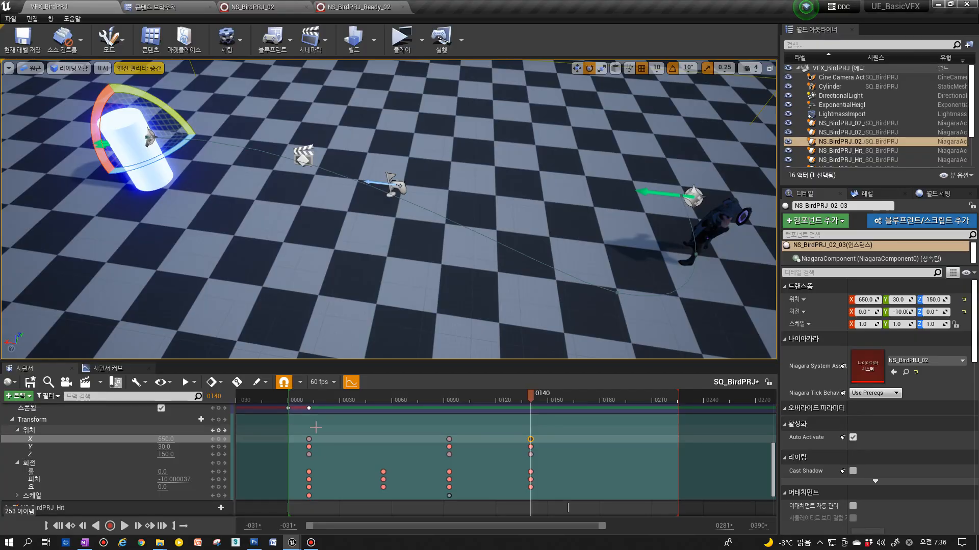
# Adjust the incoming tangents of NS_BirdPRJ_02_03's Y, Z and X location curves at frame 140 for a straighter approach.
pyautogui.click(120, 373)
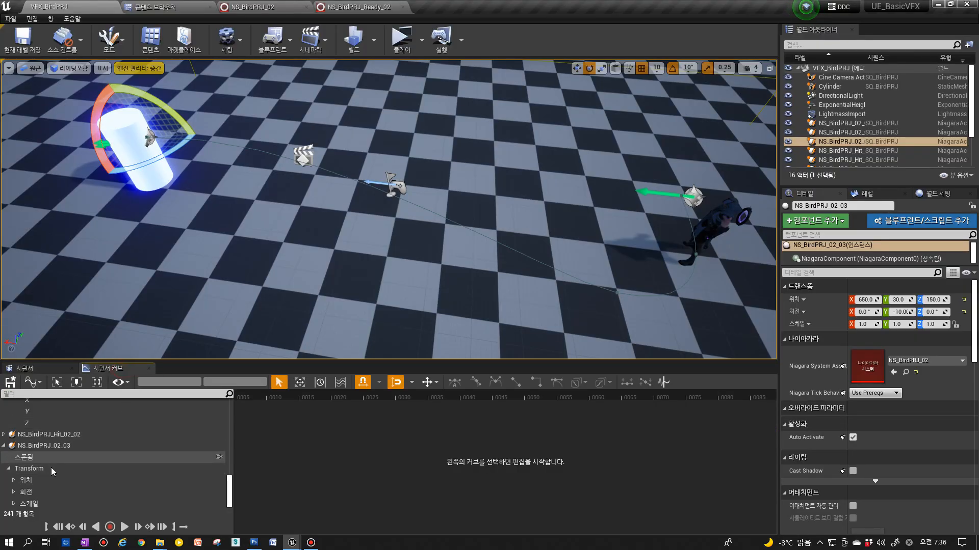
pyautogui.click(14, 482)
pyautogui.moveTo(708, 483); pyautogui.dragTo(610, 480, button='right')
pyautogui.scroll(4, 612, 479)
pyautogui.click(630, 465)
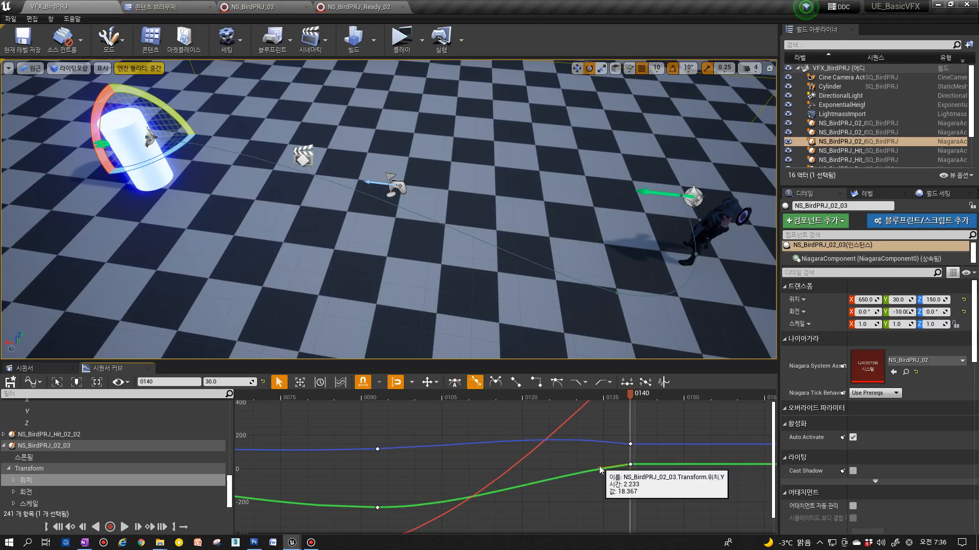
pyautogui.click(631, 444)
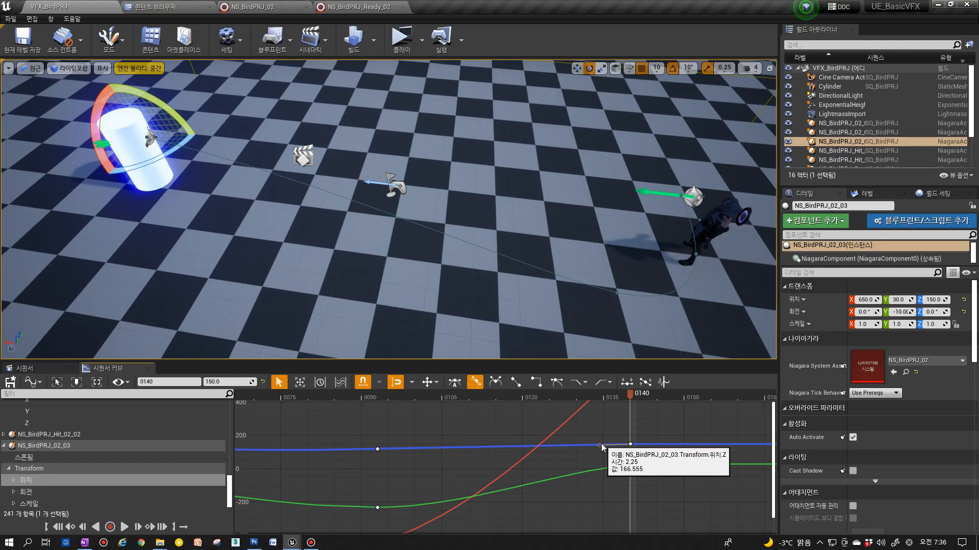
pyautogui.moveTo(597, 447); pyautogui.dragTo(586, 468, button='right')
pyautogui.press('f')
pyautogui.click(619, 426)
pyautogui.moveTo(595, 445); pyautogui.dragTo(597, 443)
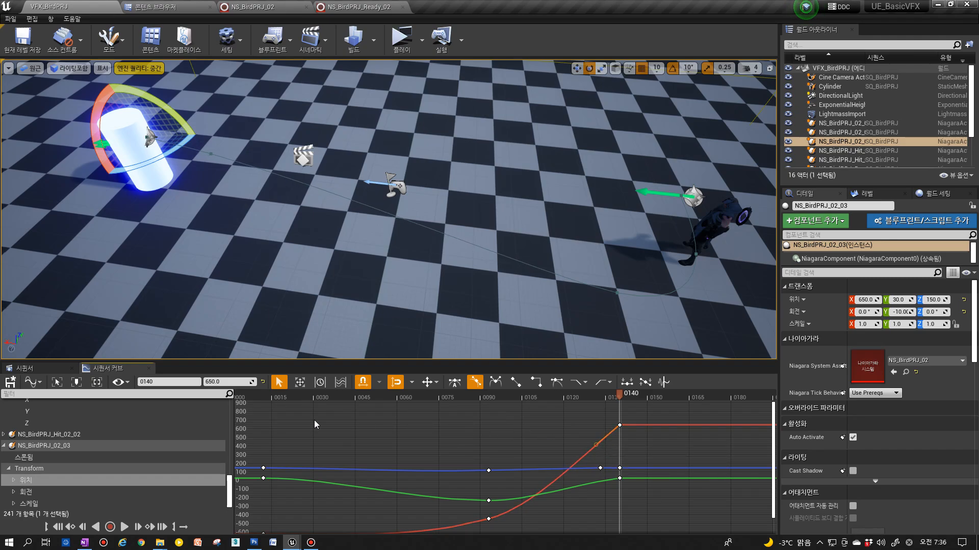
# Delete the stray location Z key of NS_BirdPRJ_02_03 at frame 133.
pyautogui.click(43, 369)
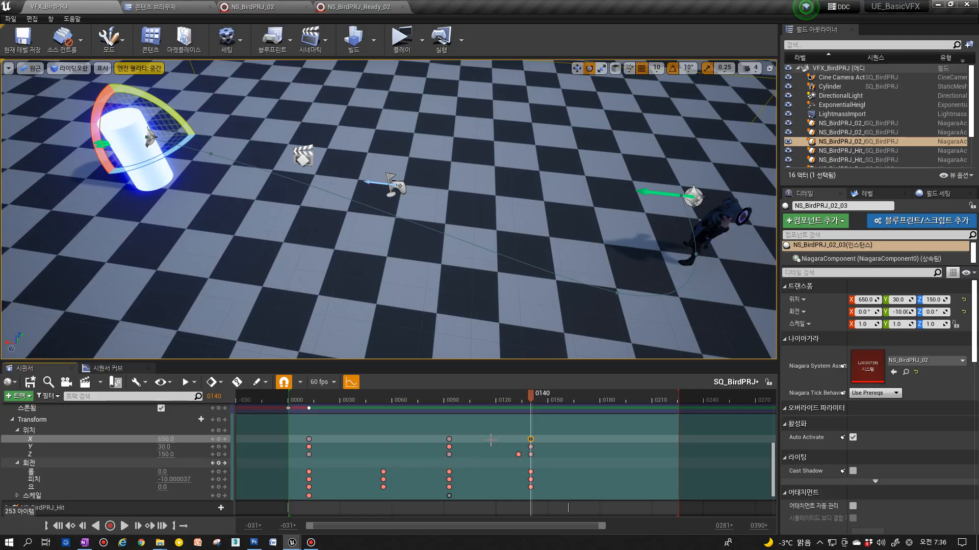
pyautogui.click(518, 453)
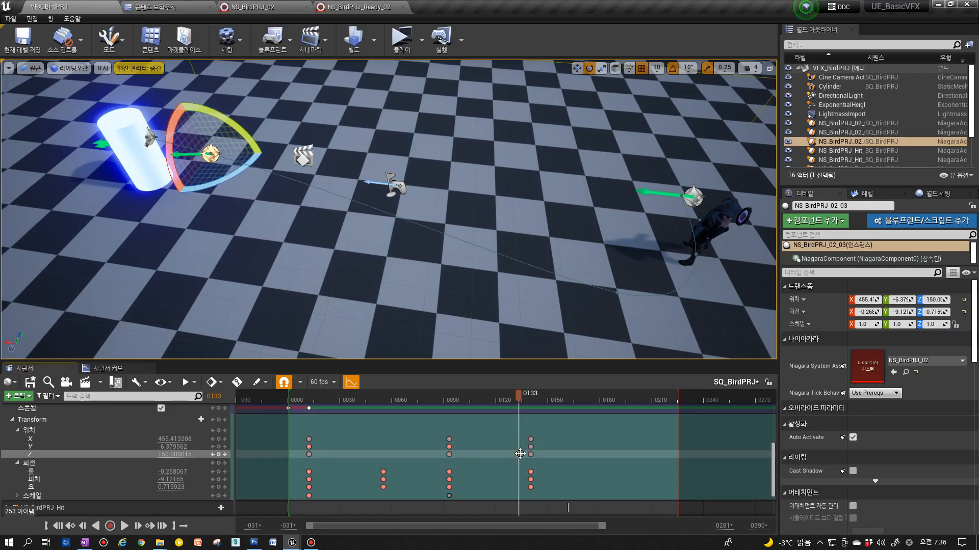
pyautogui.moveTo(388, 306); pyautogui.dragTo(301, 330, button='right')
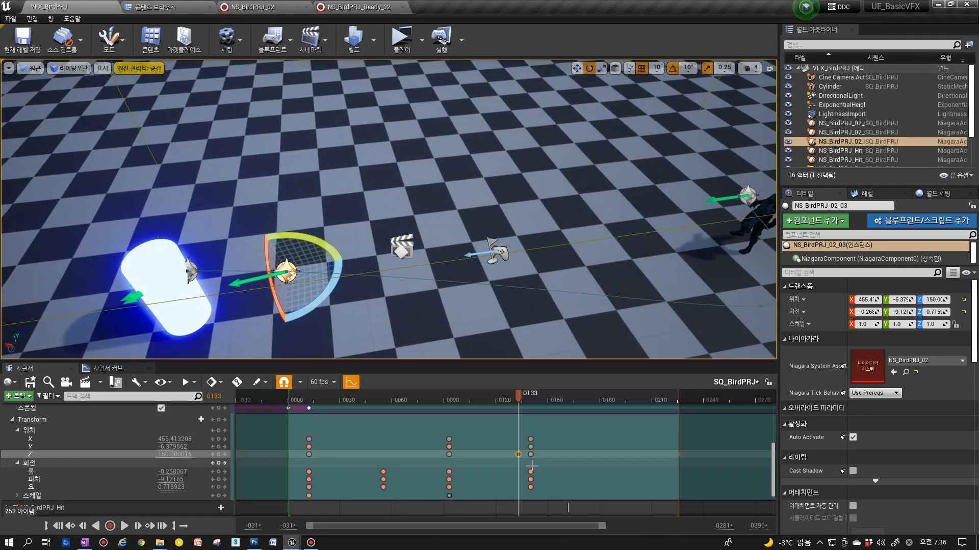
pyautogui.moveTo(518, 455); pyautogui.dragTo(503, 454)
pyautogui.press('Delete')
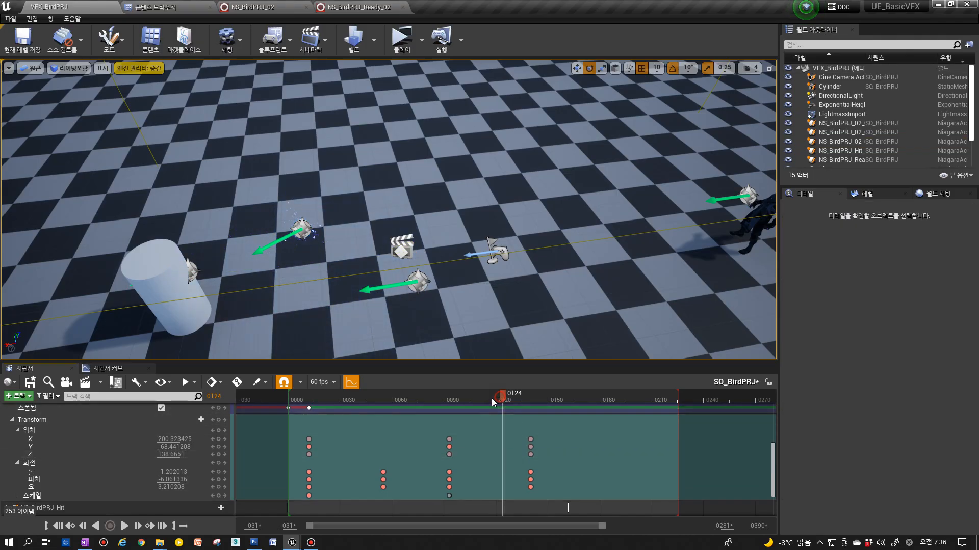
# Rotate NS_BirdPRJ_02_03 at frame 115 to a yaw of about 16.5 and key its rotation.
pyautogui.moveTo(491, 398); pyautogui.dragTo(488, 399)
pyautogui.click(545, 293)
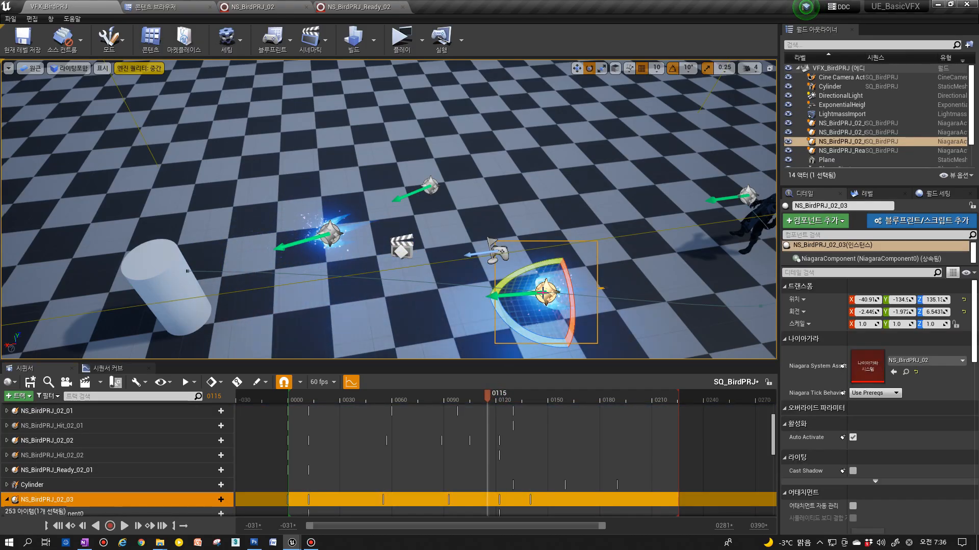
pyautogui.moveTo(535, 296); pyautogui.dragTo(544, 248, button='right')
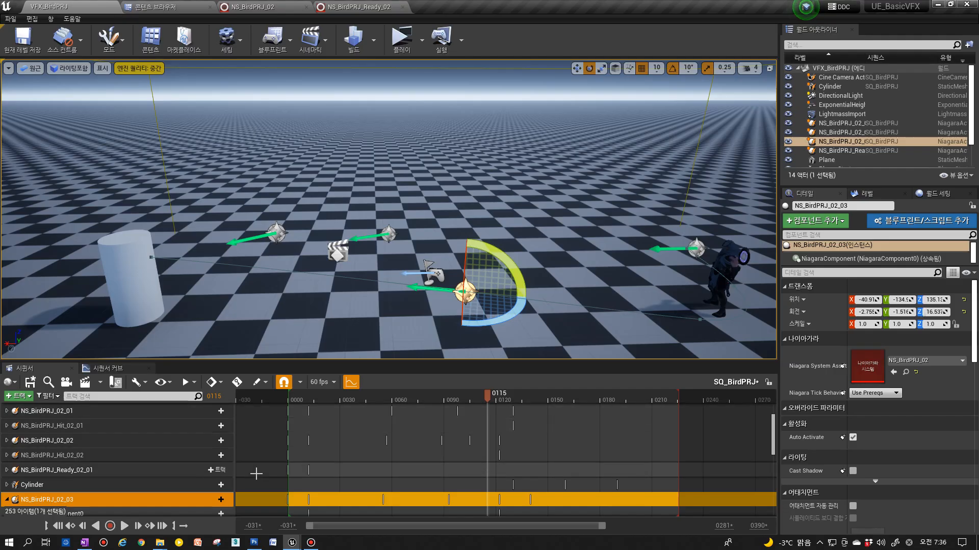
pyautogui.scroll(-7, 114, 490)
pyautogui.click(219, 482)
# Delete NS_BirdPRJ_02_03's rotation keys at frame 140.
pyautogui.moveTo(423, 399); pyautogui.dragTo(531, 396)
pyautogui.moveTo(134, 298); pyautogui.dragTo(118, 295, button='right')
pyautogui.scroll(-2, 592, 510)
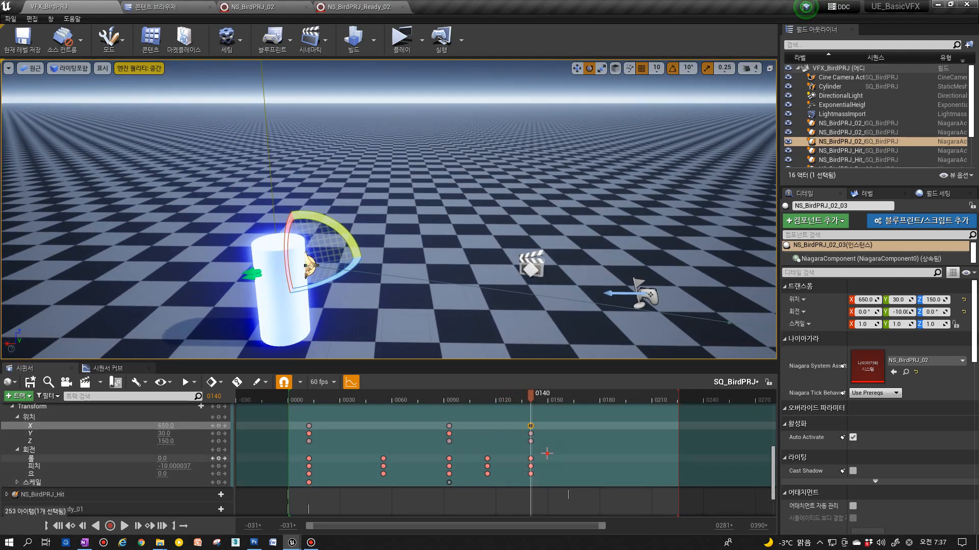
pyautogui.moveTo(546, 454); pyautogui.dragTo(527, 476)
pyautogui.press('Delete')
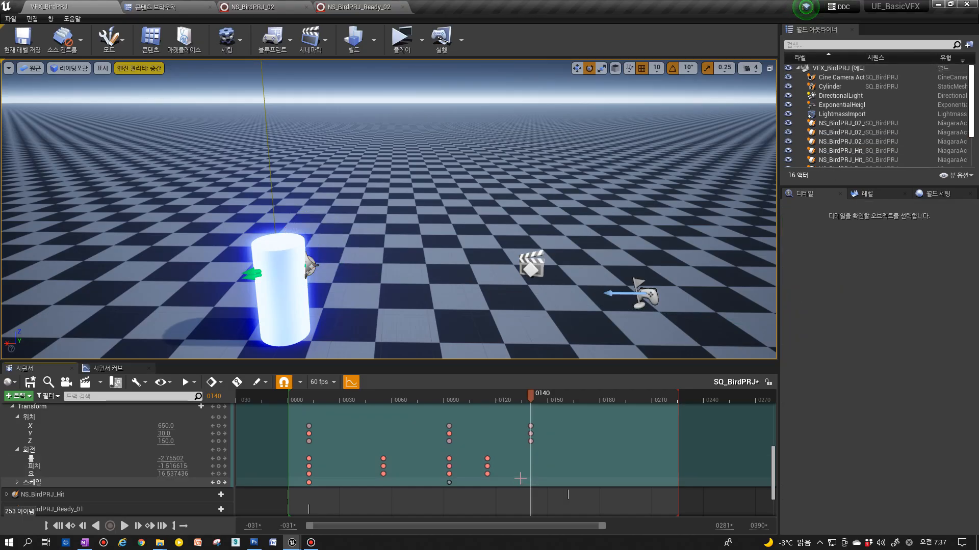
# Key NS_BirdPRJ_02_03's rotation at frame 140 with a yaw of about 16.5, matching its frame 115 orientation.
pyautogui.click(487, 459)
pyautogui.moveTo(487, 400); pyautogui.dragTo(523, 407)
pyautogui.click(530, 426)
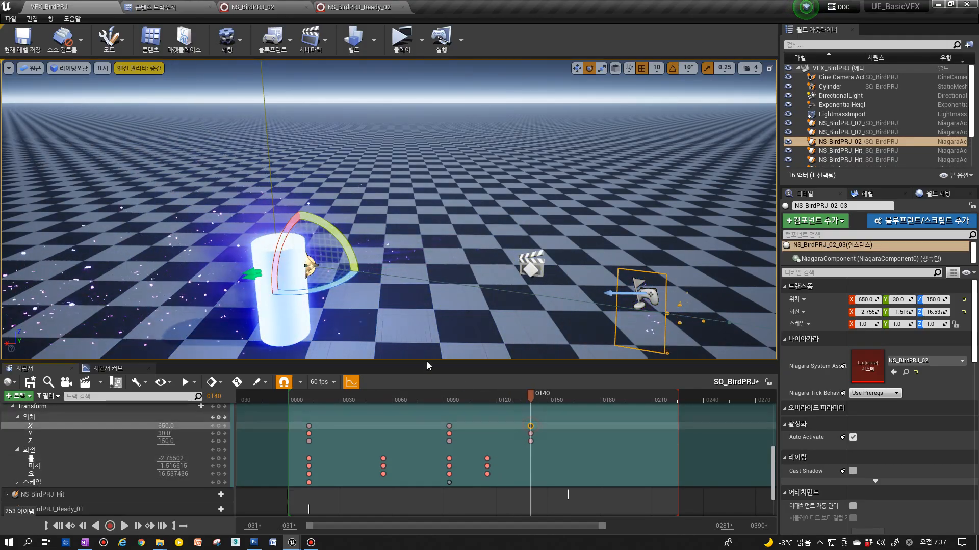
pyautogui.keyDown('alt'); pyautogui.moveTo(367, 267); pyautogui.dragTo(375, 290); pyautogui.keyUp('alt')
pyautogui.moveTo(367, 267)
pyautogui.mouseDown(button='right')
pyautogui.moveTo(403, 293)
pyautogui.moveTo(356, 283)
pyautogui.moveTo(379, 275)
pyautogui.moveTo(368, 204)
pyautogui.moveTo(385, 269)
pyautogui.mouseUp(button='right')
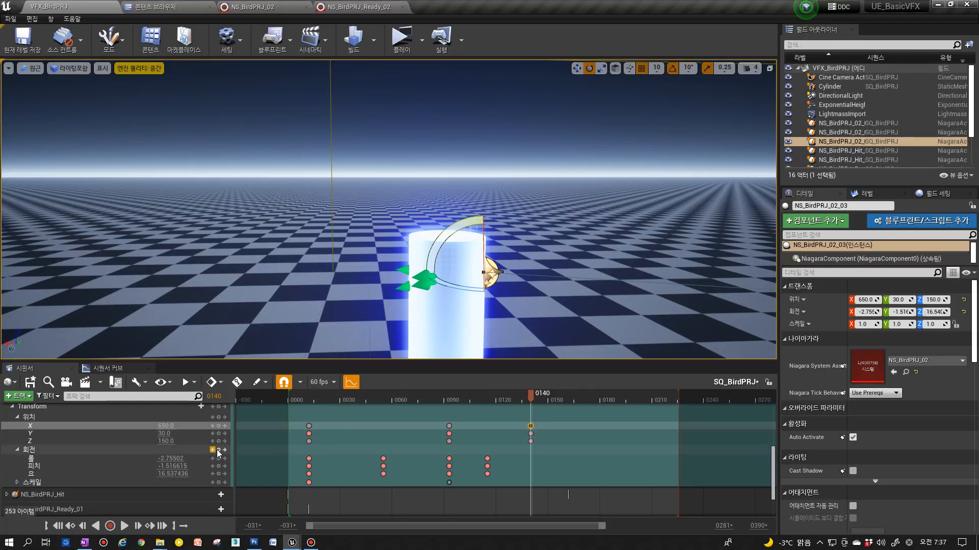
# Check the approach near frame 126 and set NS_BirdPRJ_02_03's rotation pitch to 5 at its frame 140 key.
pyautogui.moveTo(533, 397); pyautogui.dragTo(508, 400)
pyautogui.moveTo(479, 285); pyautogui.dragTo(497, 272, button='right')
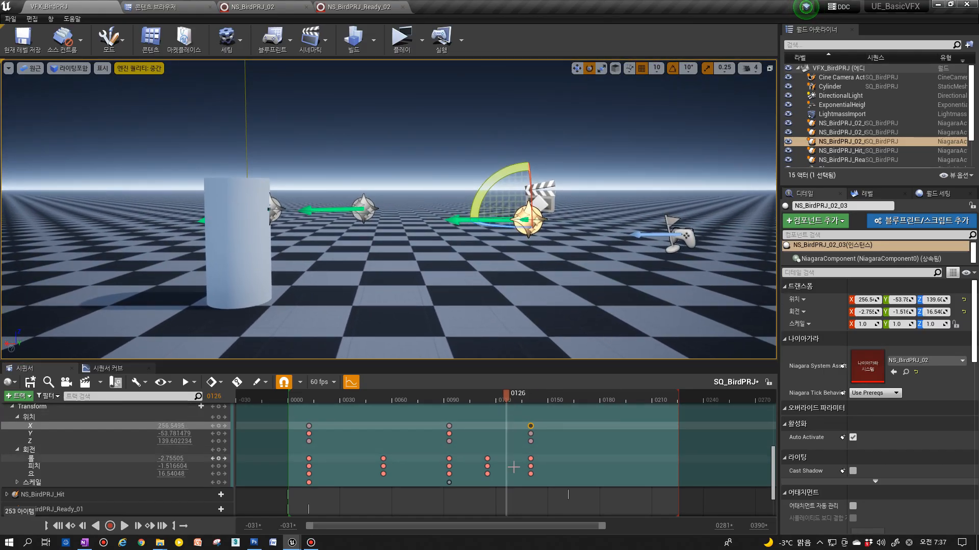
pyautogui.click(531, 459)
pyautogui.moveTo(334, 302); pyautogui.dragTo(278, 287, button='right')
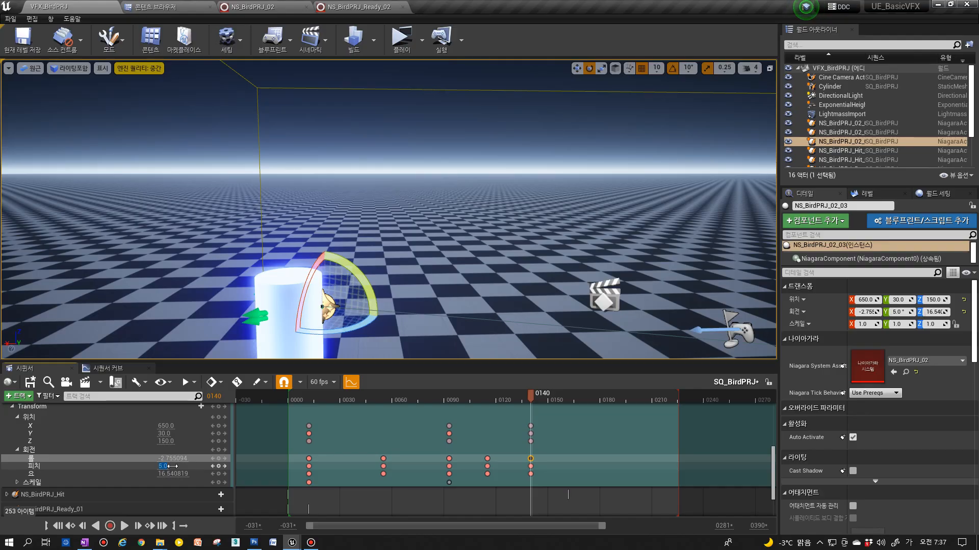
# Replay the sequence from a side view to examine the projectiles' flight and hits on the cylinder.
pyautogui.moveTo(482, 398); pyautogui.dragTo(535, 402)
pyautogui.press('s')
pyautogui.moveTo(527, 344)
pyautogui.mouseDown(button='right')
pyautogui.moveTo(632, 331)
pyautogui.moveTo(602, 321)
pyautogui.moveTo(530, 342)
pyautogui.mouseUp(button='right')
pyautogui.press('d')
pyautogui.click(124, 526)
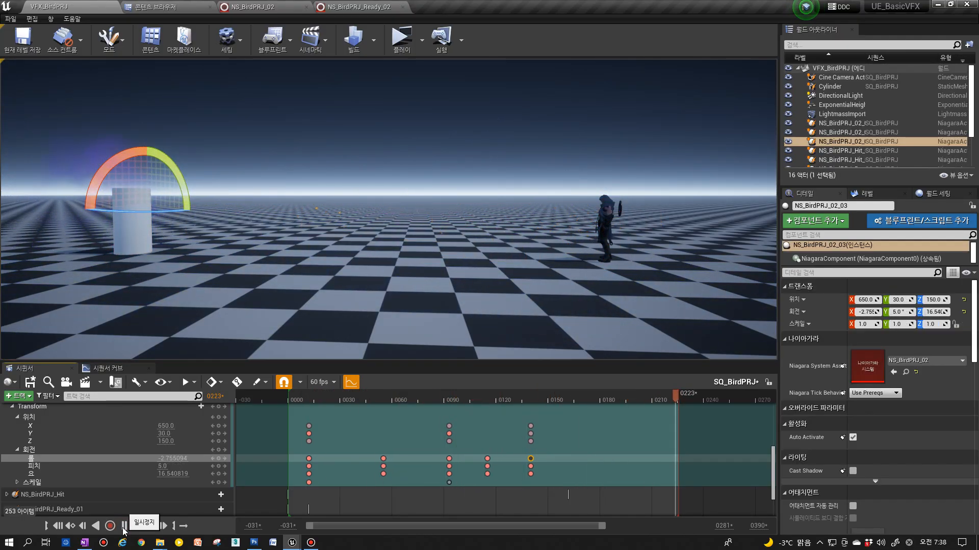
pyautogui.click(123, 525)
pyautogui.click(124, 527)
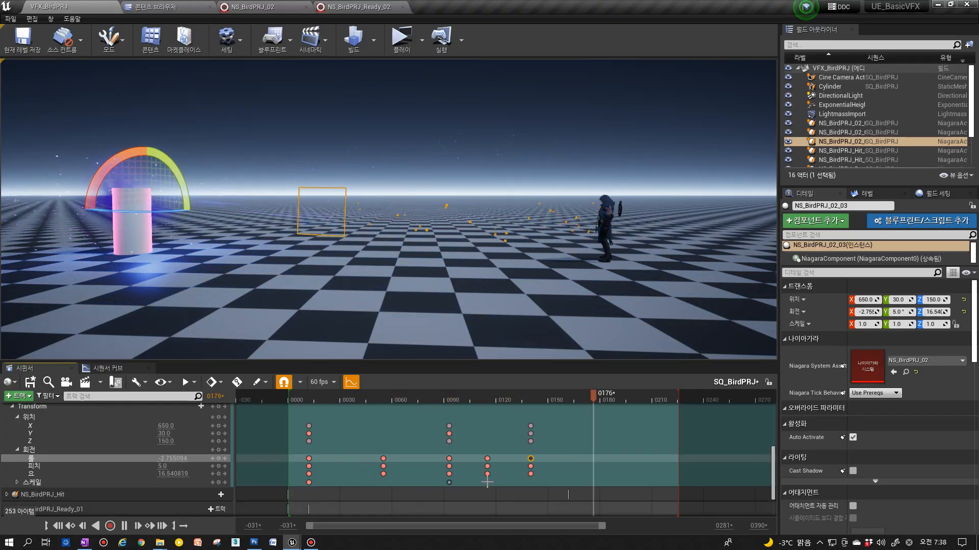
# Move NS_BirdPRJ_02_03's final location and rotation keys from frame 140 to frame 136 and scrub through the impact.
pyautogui.click(531, 439)
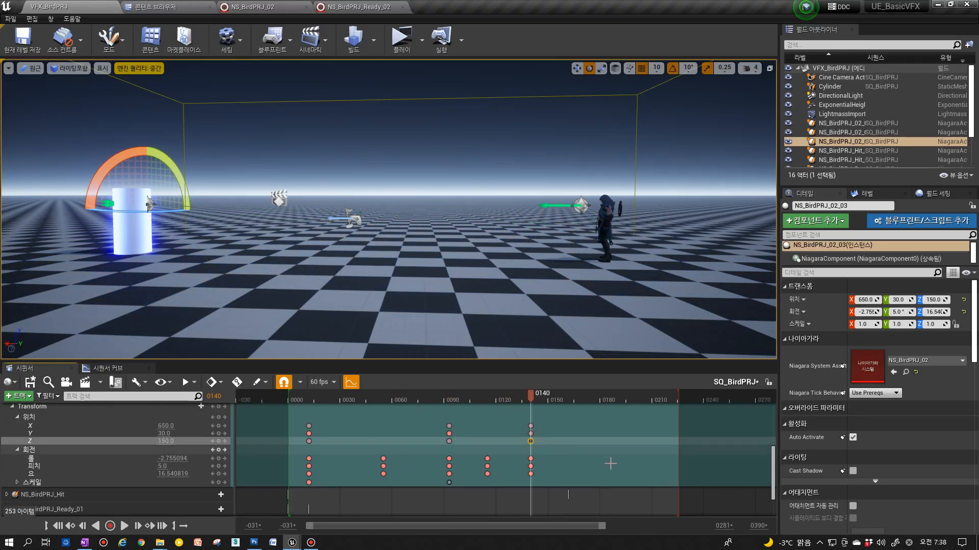
pyautogui.moveTo(254, 399); pyautogui.dragTo(520, 494)
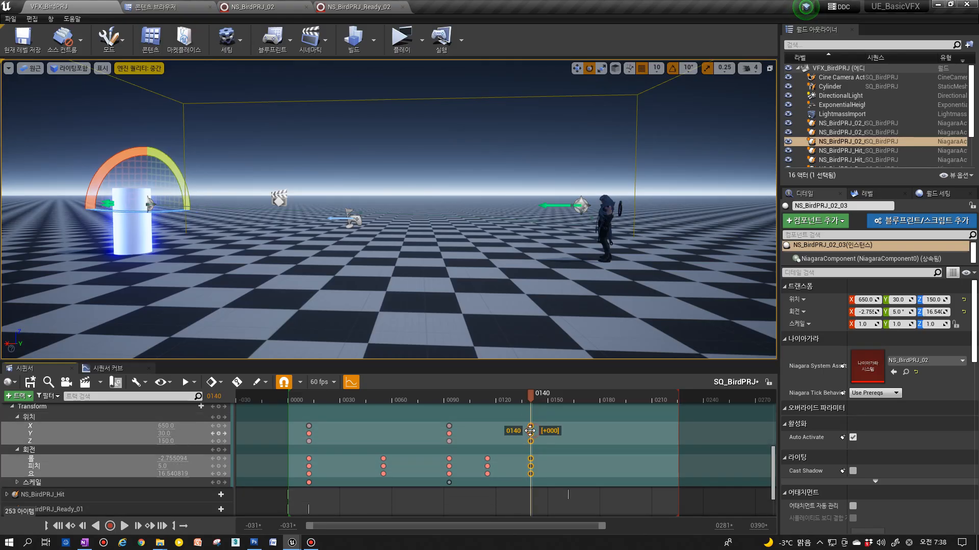
pyautogui.moveTo(447, 395); pyautogui.dragTo(512, 399)
pyautogui.moveTo(389, 350); pyautogui.dragTo(414, 381, button='right')
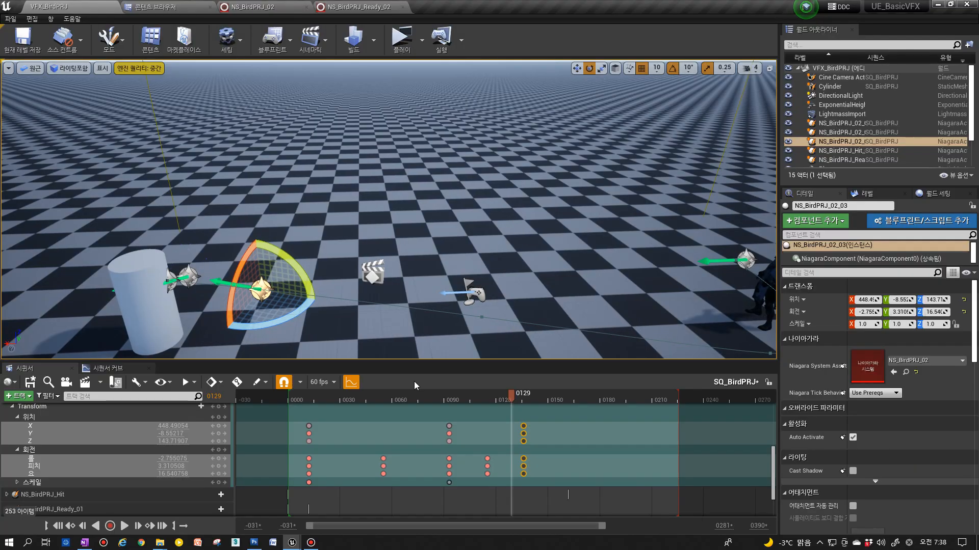
pyautogui.moveTo(504, 396); pyautogui.dragTo(527, 397)
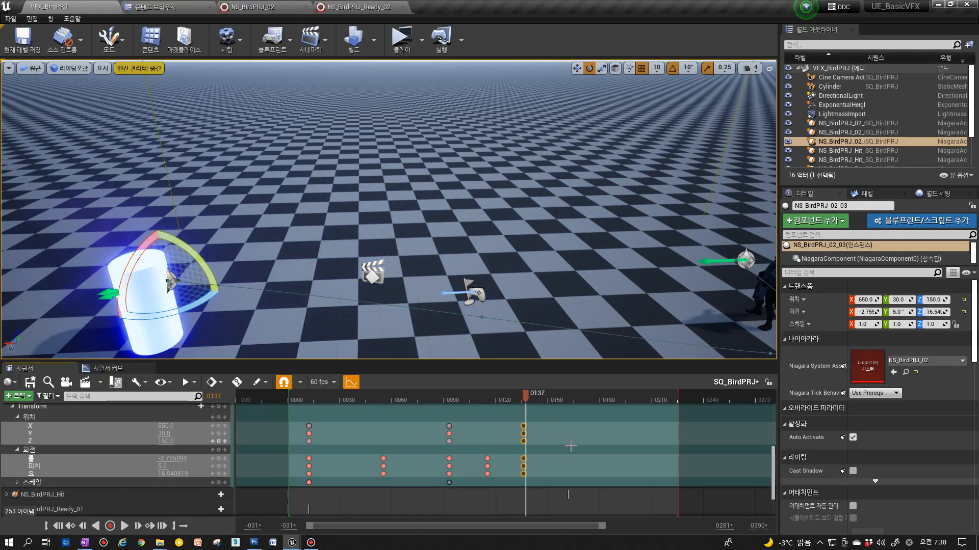
# Move the NiagaraComponent key of NS_BirdPRJ_02_03 to frame 136 to match its arrival at the cylinder.
pyautogui.scroll(3, 561, 454)
pyautogui.scroll(10, 534, 452)
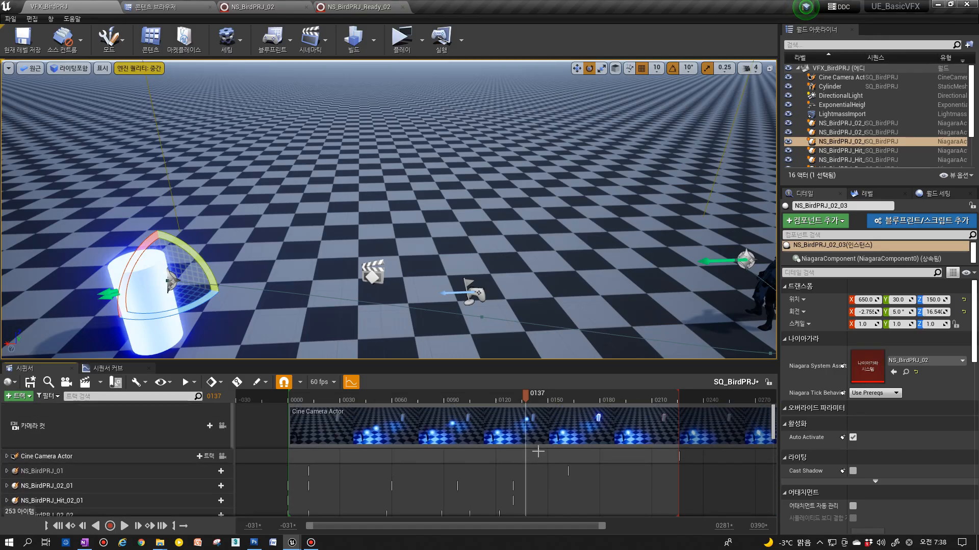
pyautogui.scroll(-12, 530, 449)
pyautogui.scroll(4, 526, 448)
pyautogui.moveTo(499, 442); pyautogui.dragTo(523, 443)
pyautogui.scroll(-5, 468, 455)
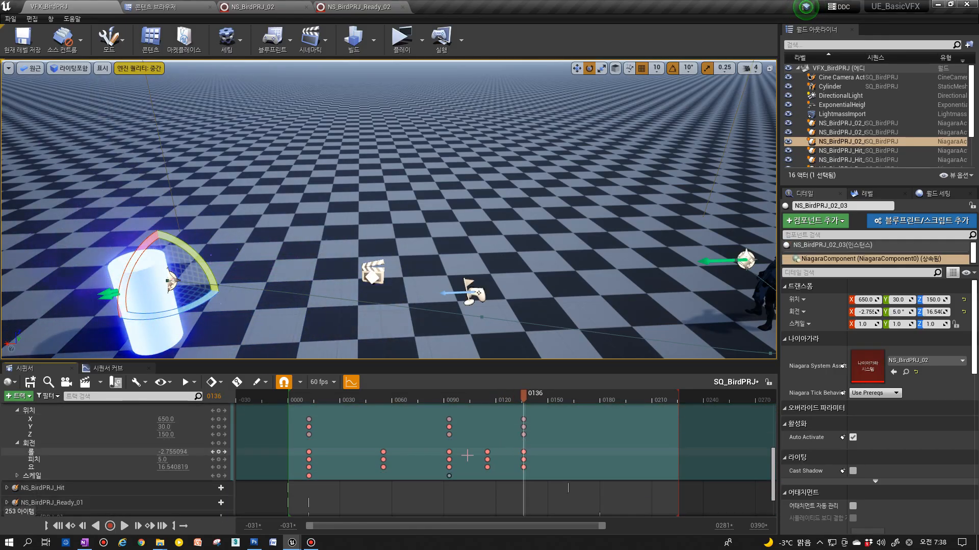
# Play the sequence from frame 0 to review the retimed third projectile.
pyautogui.click(63, 526)
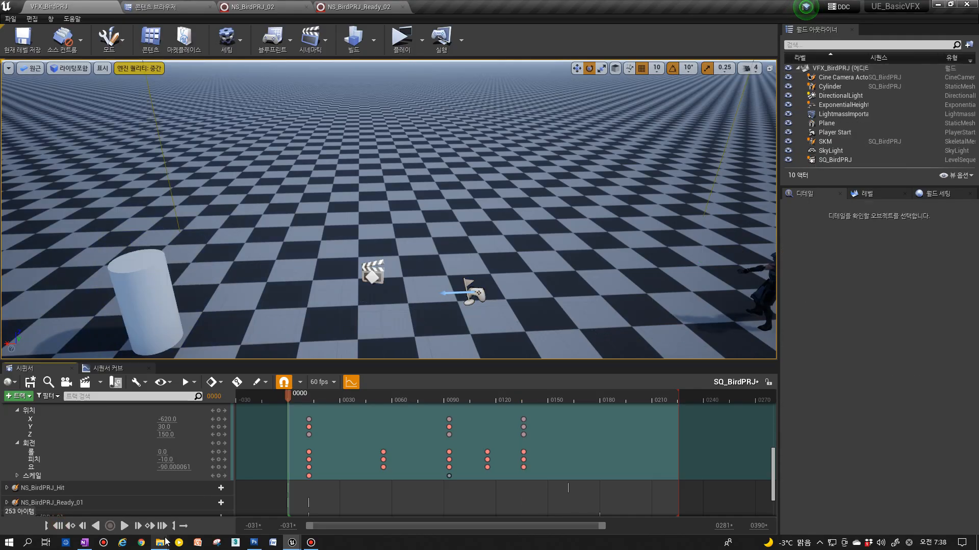
pyautogui.press('s')
pyautogui.moveTo(301, 317); pyautogui.dragTo(305, 301, button='right')
pyautogui.click(125, 523)
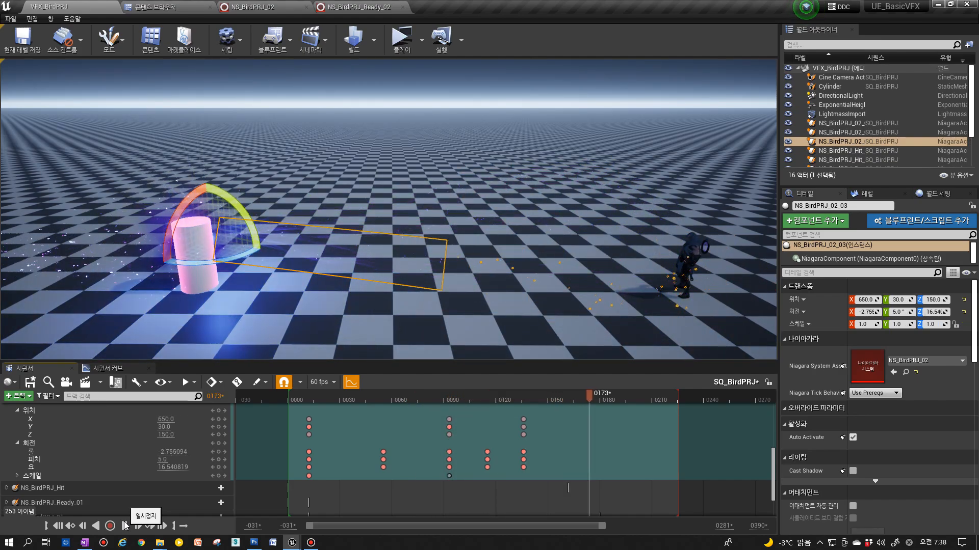
# Jump through NS_BirdPRJ_02_03's transform keys from frame 12 to frame 136 to examine its rotation along the path.
pyautogui.click(447, 453)
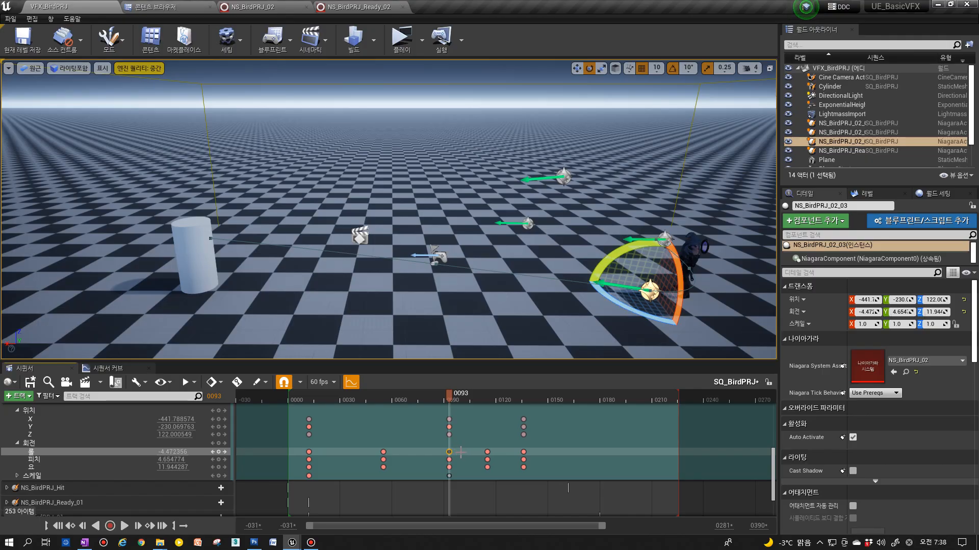
pyautogui.click(309, 419)
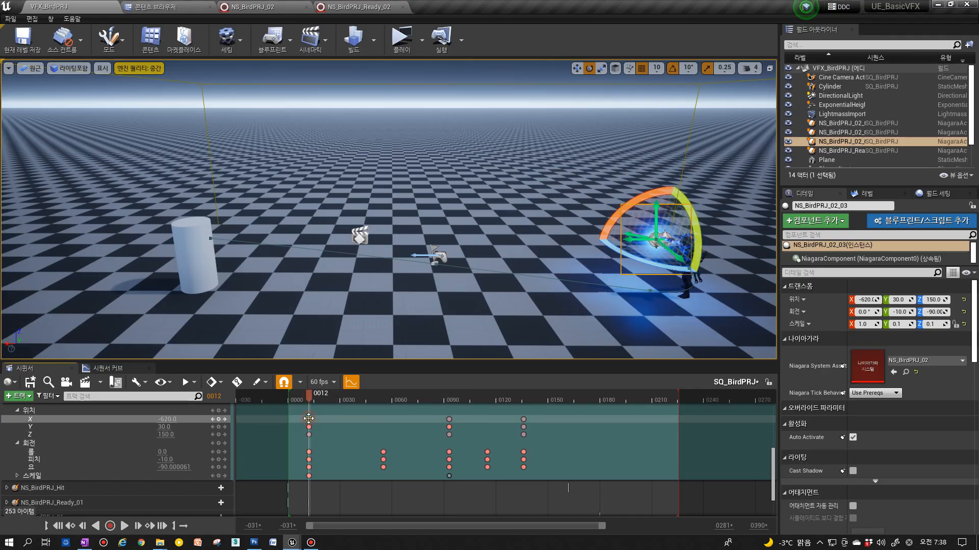
pyautogui.click(382, 452)
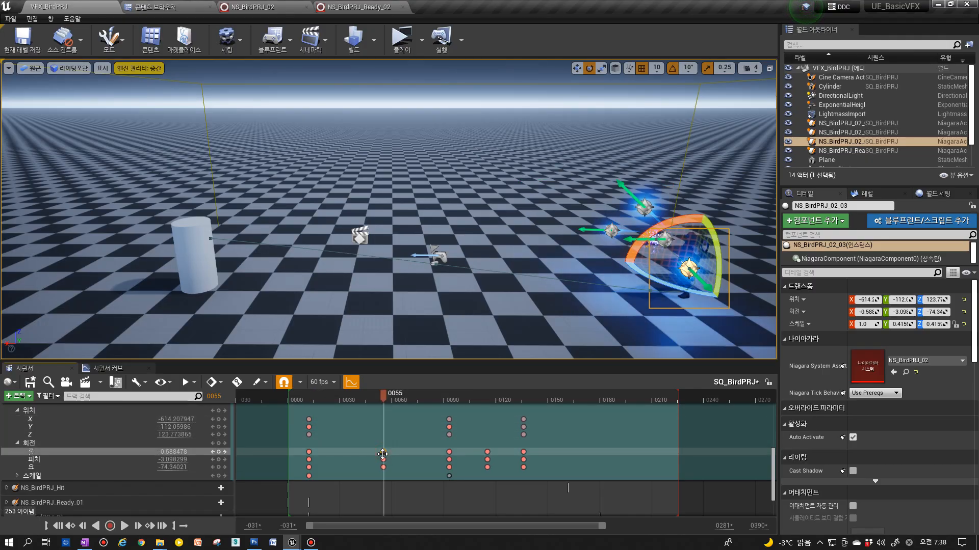
pyautogui.click(451, 452)
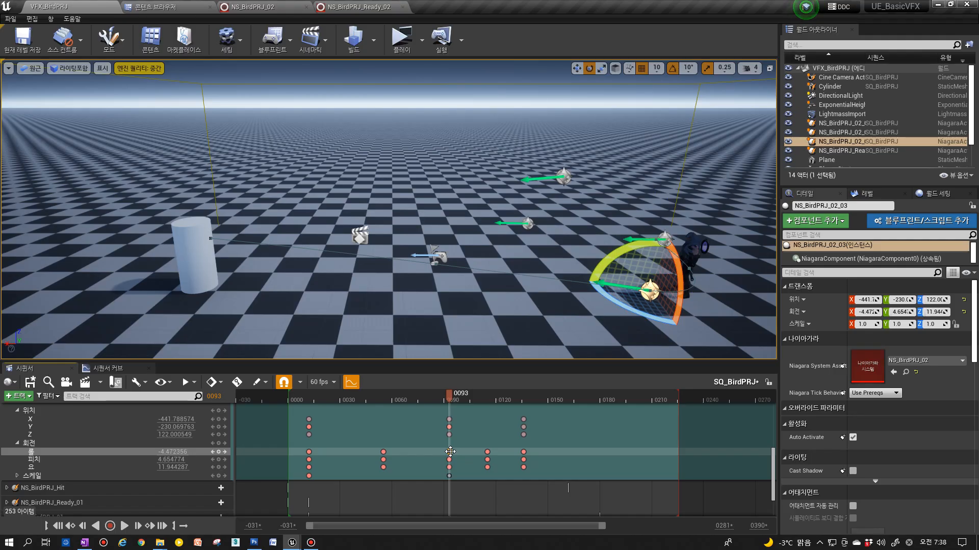
pyautogui.click(487, 452)
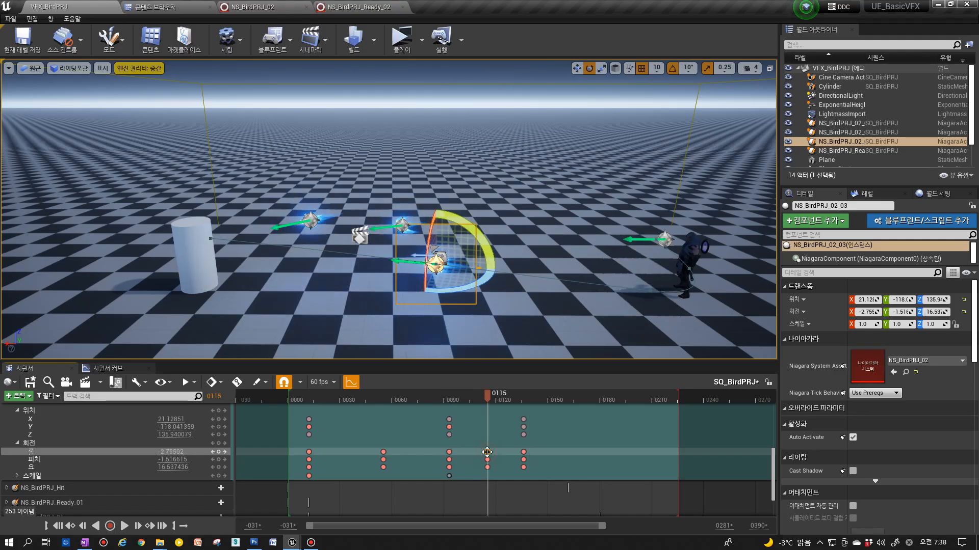
pyautogui.click(522, 452)
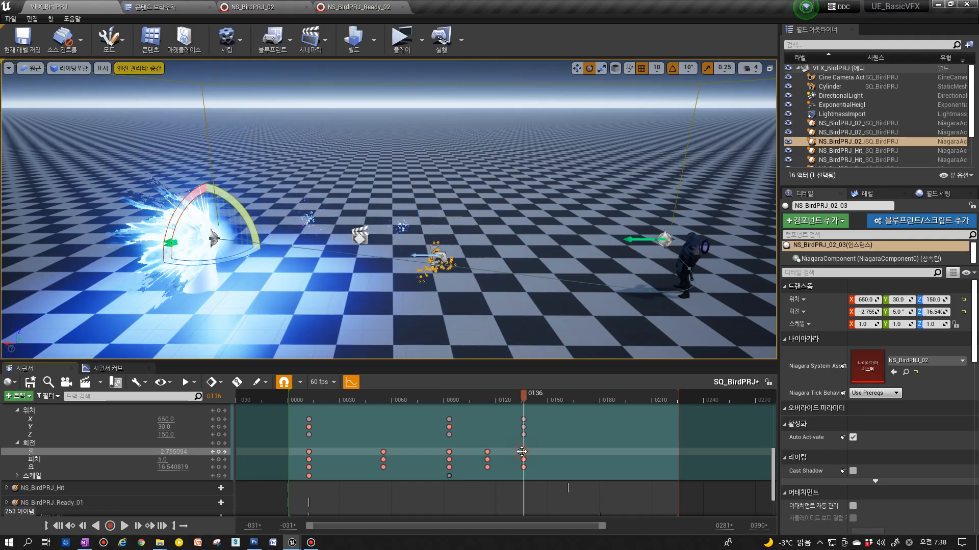
# Set the roll of NS_BirdPRJ_02_03 to 180 at frame 115 and 280 at frame 136.
pyautogui.click(488, 452)
pyautogui.click(523, 452)
pyautogui.click(180, 453)
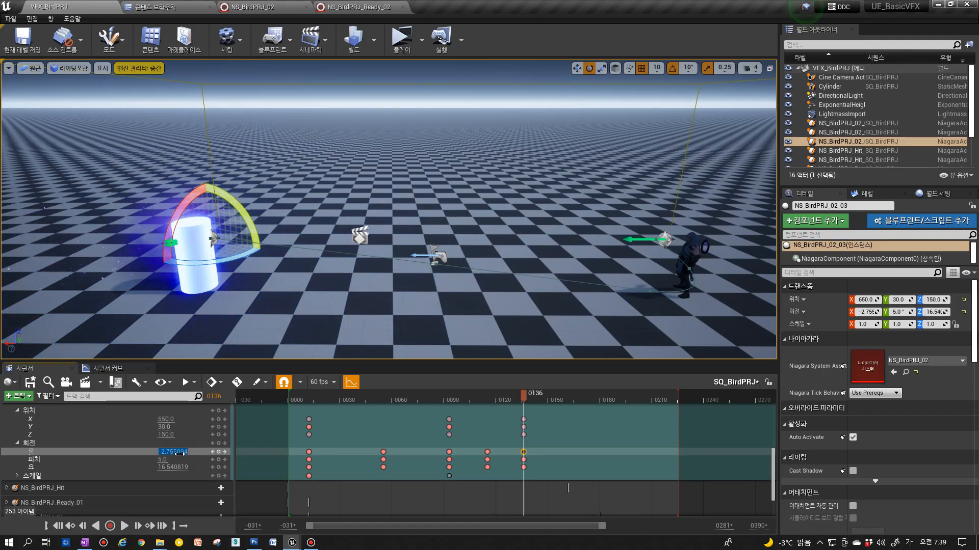
pyautogui.click(487, 452)
pyautogui.click(165, 454)
pyautogui.write('1')
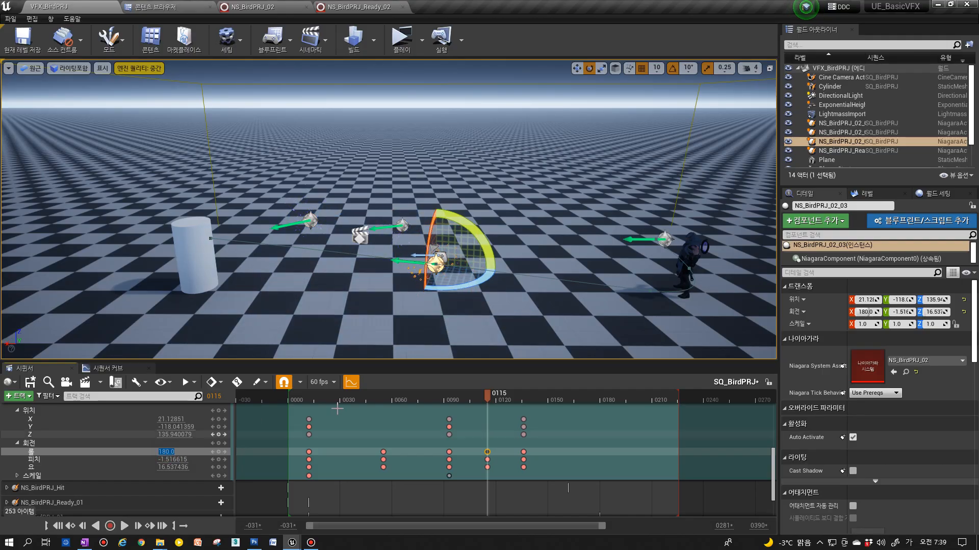
# Play the sequence from just before frame 0 from the opposite side to review the third projectile's spin into the cylinder.
pyautogui.moveTo(378, 398); pyautogui.dragTo(283, 421)
pyautogui.click(390, 316)
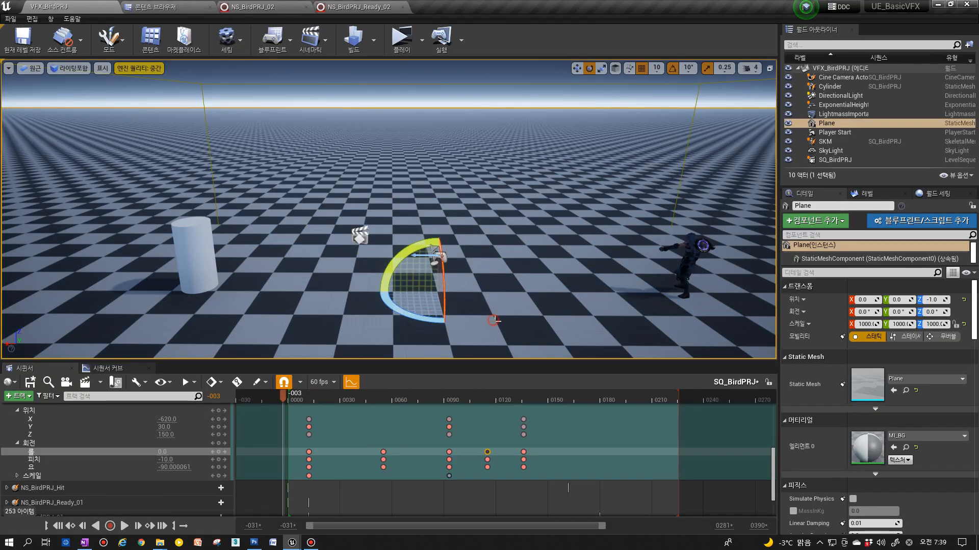
pyautogui.moveTo(503, 328); pyautogui.dragTo(496, 329, button='right')
pyautogui.moveTo(424, 203); pyautogui.dragTo(696, 232, button='right')
pyautogui.moveTo(403, 352); pyautogui.dragTo(409, 313, button='right')
pyautogui.click(130, 522)
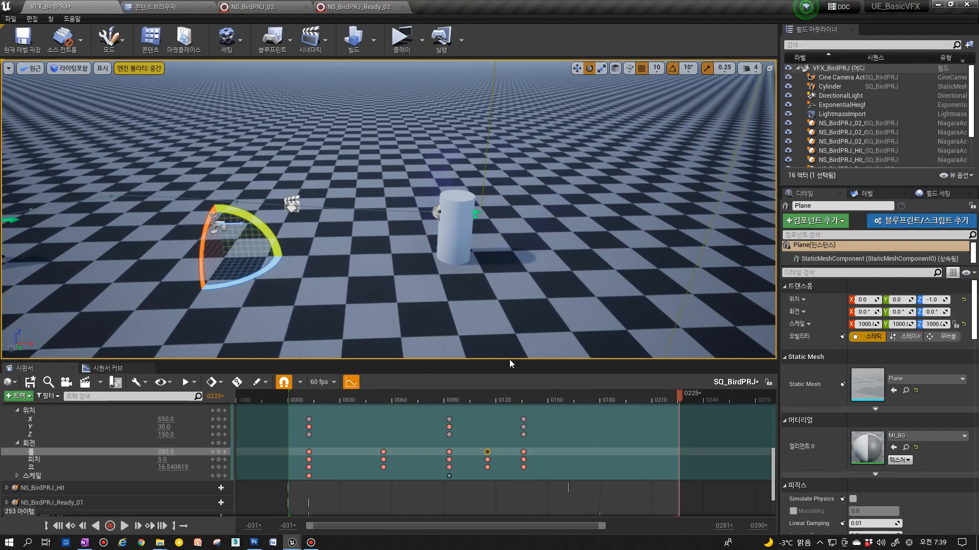
pyautogui.click(524, 420)
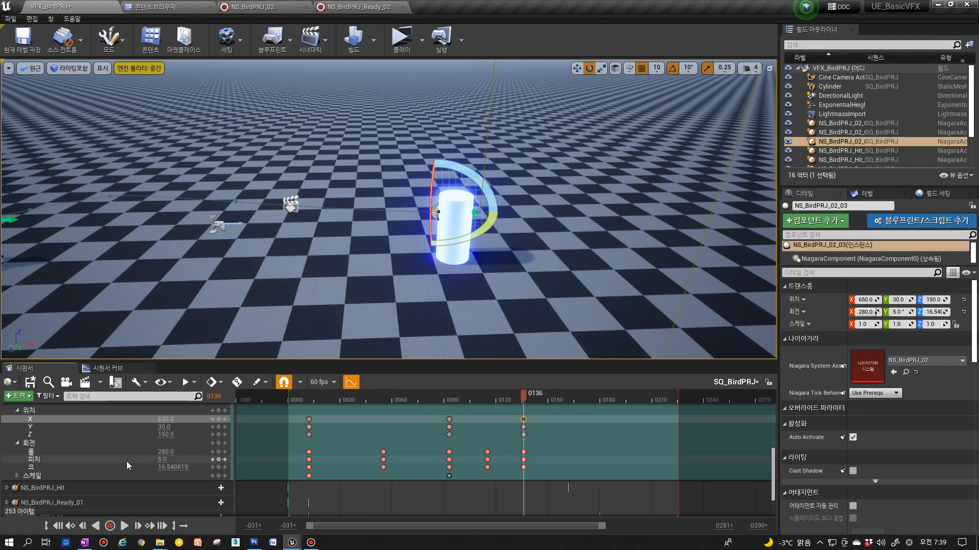
# Duplicate the NS_BirdPRJ_Hit_02_02 track to make a hit effect for the third projectile.
pyautogui.scroll(3, 43, 459)
pyautogui.click(6, 411)
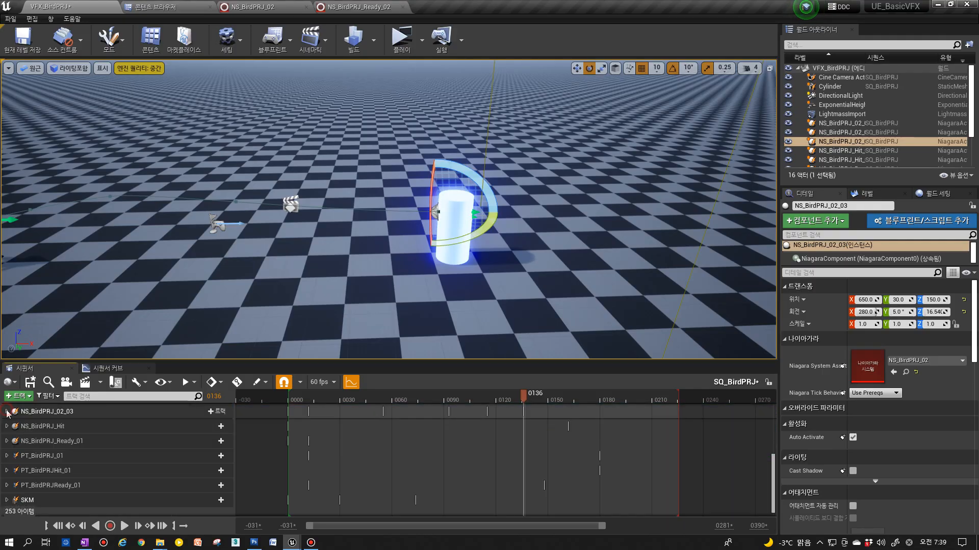
pyautogui.click(46, 426)
pyautogui.scroll(2, 57, 439)
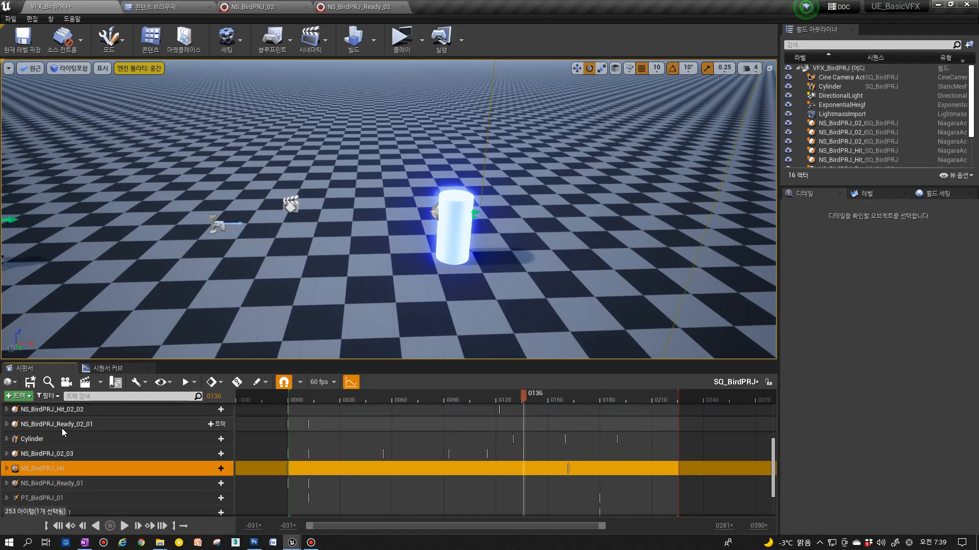
pyautogui.scroll(1, 63, 428)
pyautogui.rightClick(63, 429)
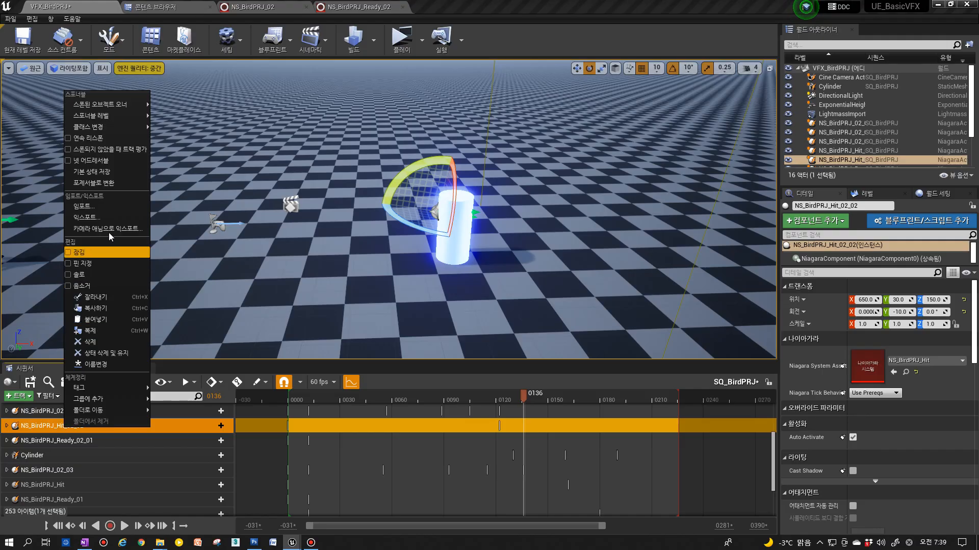
pyautogui.click(118, 332)
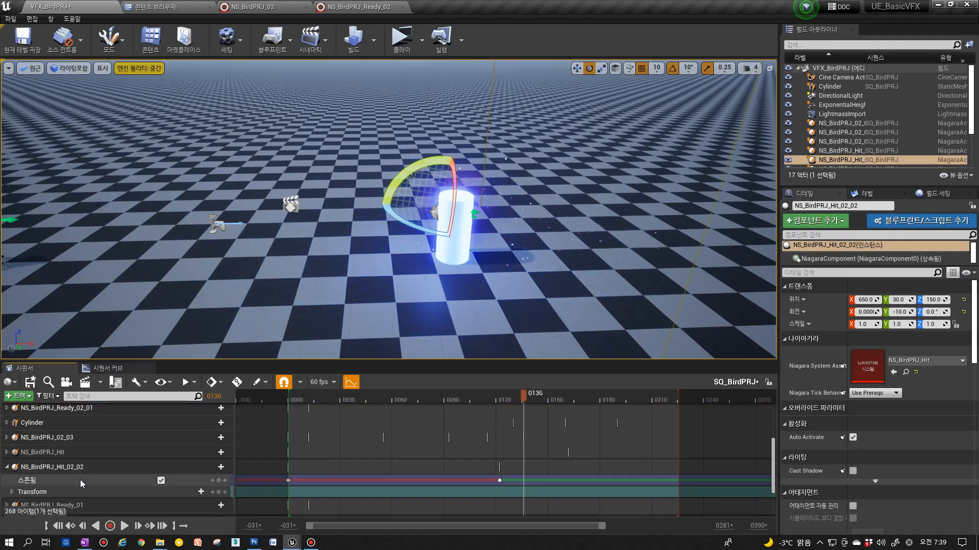
# Rename the duplicated hit track as NS_BirdPRJ_Hit_02_03.
pyautogui.scroll(-1, 67, 472)
pyautogui.click(66, 462)
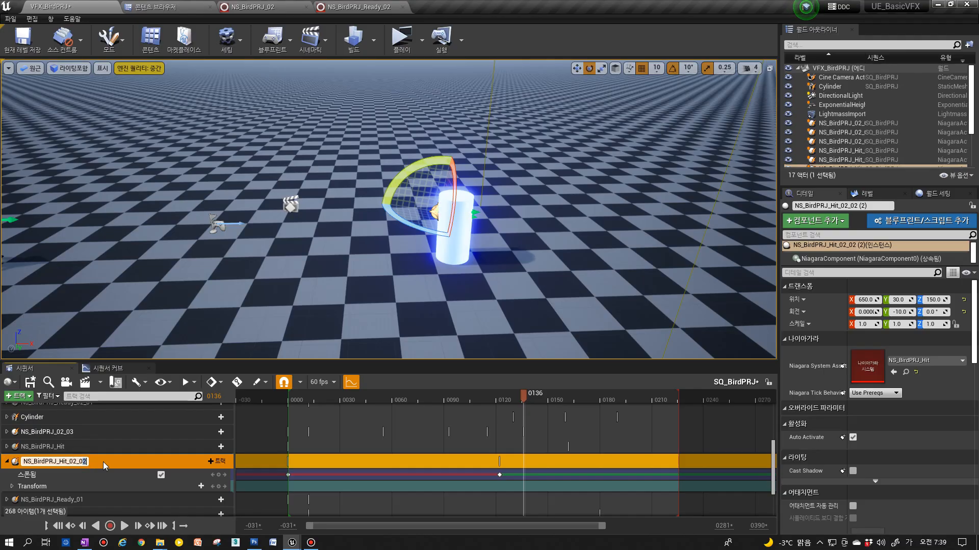
pyautogui.write('3')
pyautogui.press('Return')
pyautogui.moveTo(59, 451); pyautogui.dragTo(59, 448)
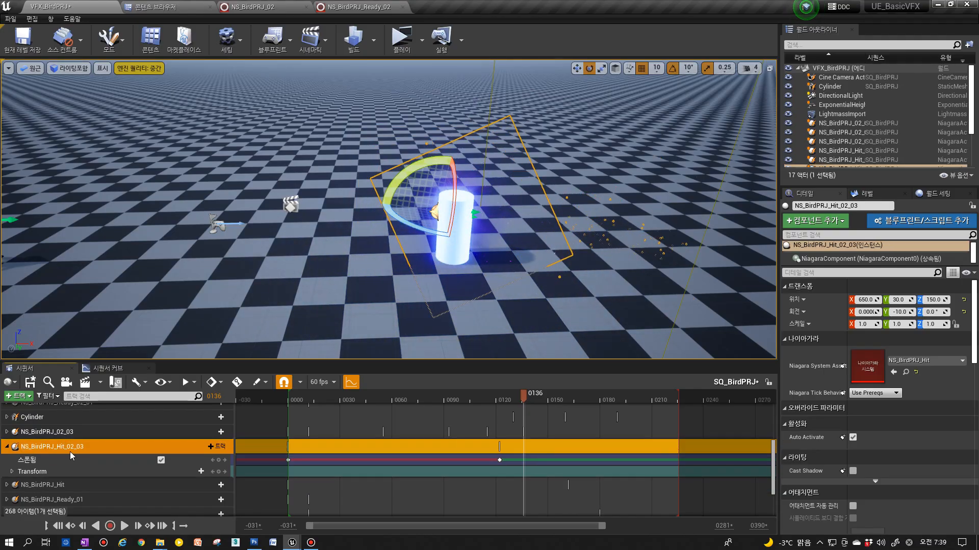
# Scrub between frames 122 and 136 to compare the new hit effect's spawn key with NS_BirdPRJ_02_03's arrival at the cylinder.
pyautogui.click(499, 461)
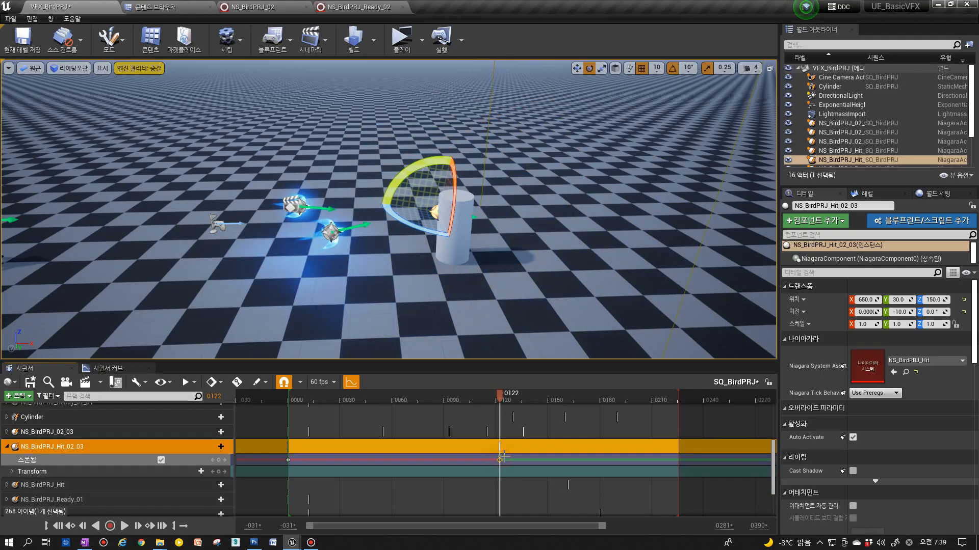
pyautogui.moveTo(499, 394)
pyautogui.mouseDown()
pyautogui.moveTo(519, 398)
pyautogui.moveTo(515, 387)
pyautogui.moveTo(514, 397)
pyautogui.mouseUp()
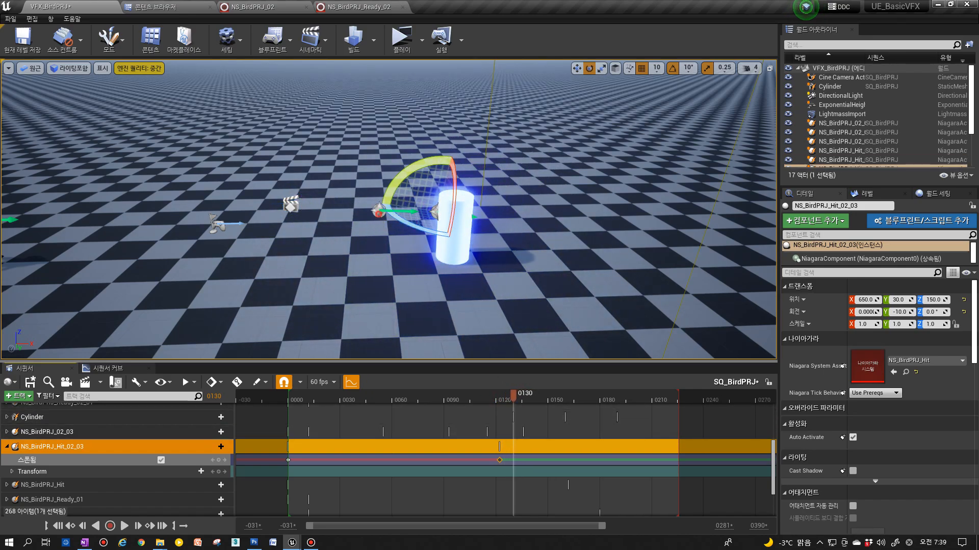
pyautogui.click(295, 432)
pyautogui.click(6, 432)
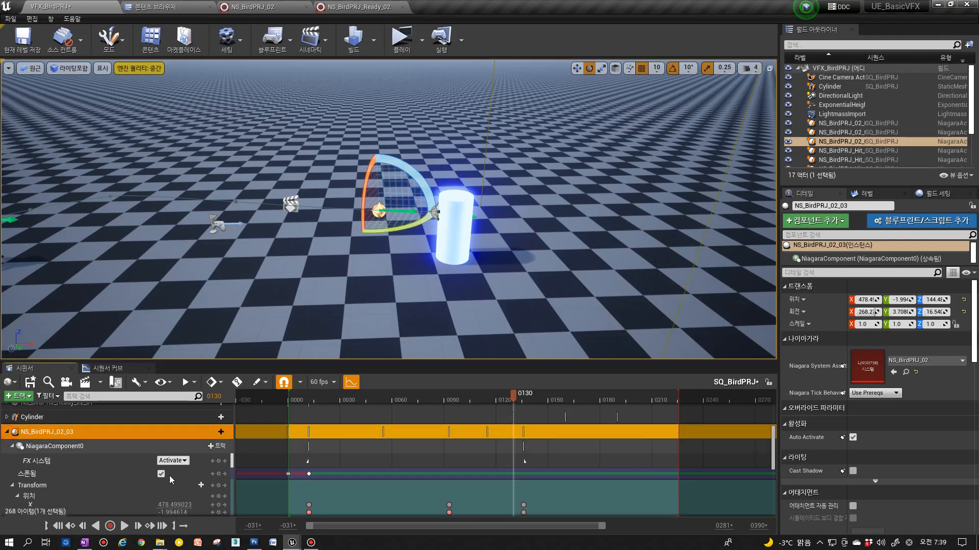
pyautogui.scroll(-2, 526, 488)
pyautogui.click(524, 475)
pyautogui.scroll(-2, 523, 474)
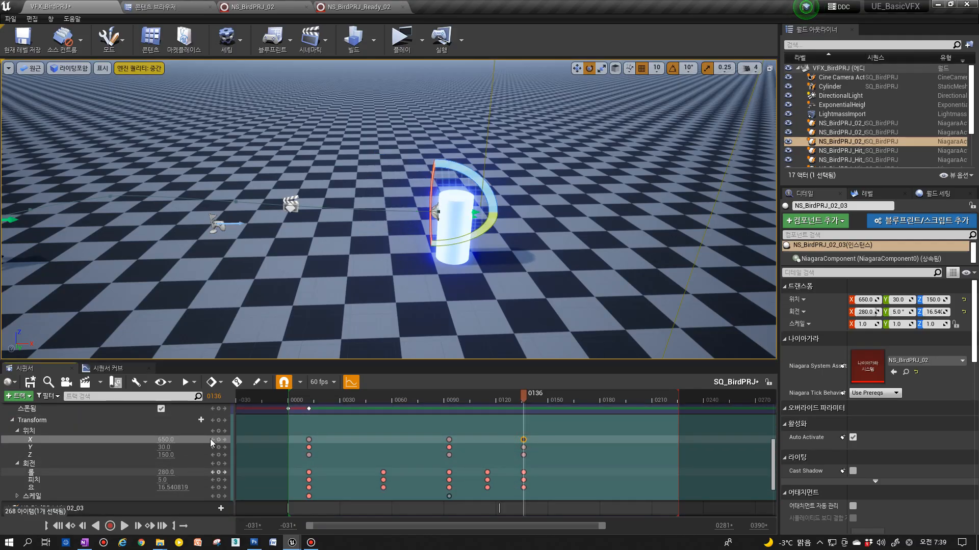
pyautogui.moveTo(521, 402)
pyautogui.mouseDown()
pyautogui.moveTo(499, 400)
pyautogui.moveTo(513, 399)
pyautogui.mouseUp()
pyautogui.moveTo(422, 180); pyautogui.dragTo(432, 199)
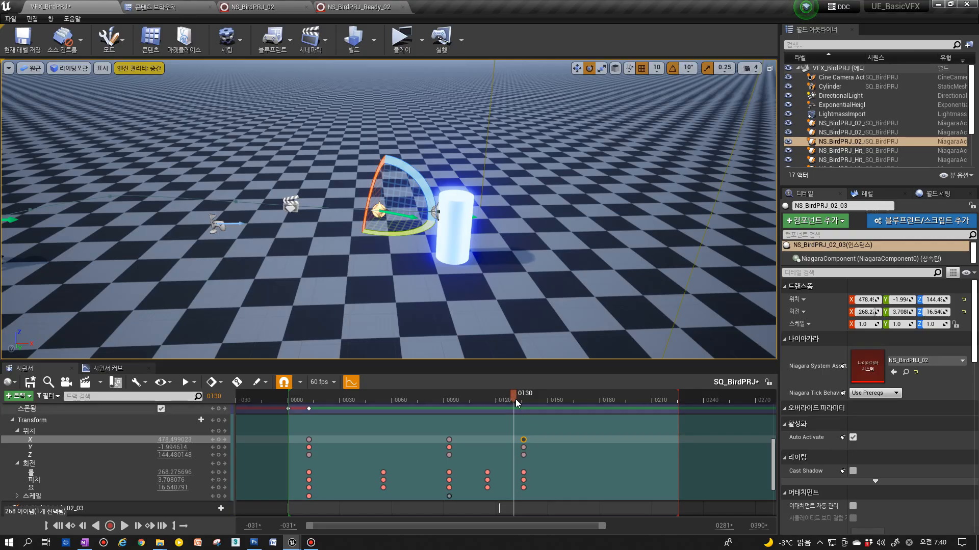
pyautogui.moveTo(515, 400); pyautogui.dragTo(513, 399)
pyautogui.press('.')
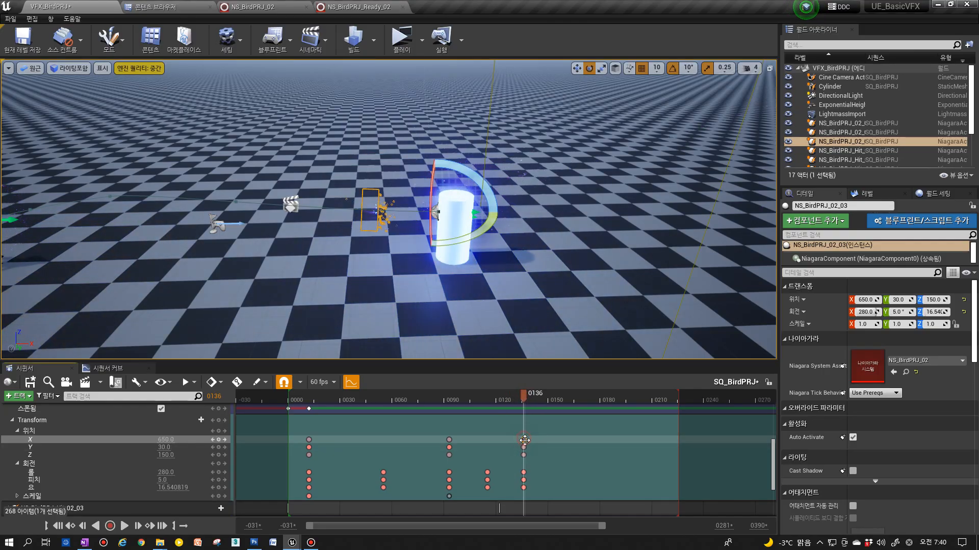
# Set the pitch of NS_BirdPRJ_02_03 to 0 at frames 115 and 136 and scrub through the final approach.
pyautogui.click(163, 480)
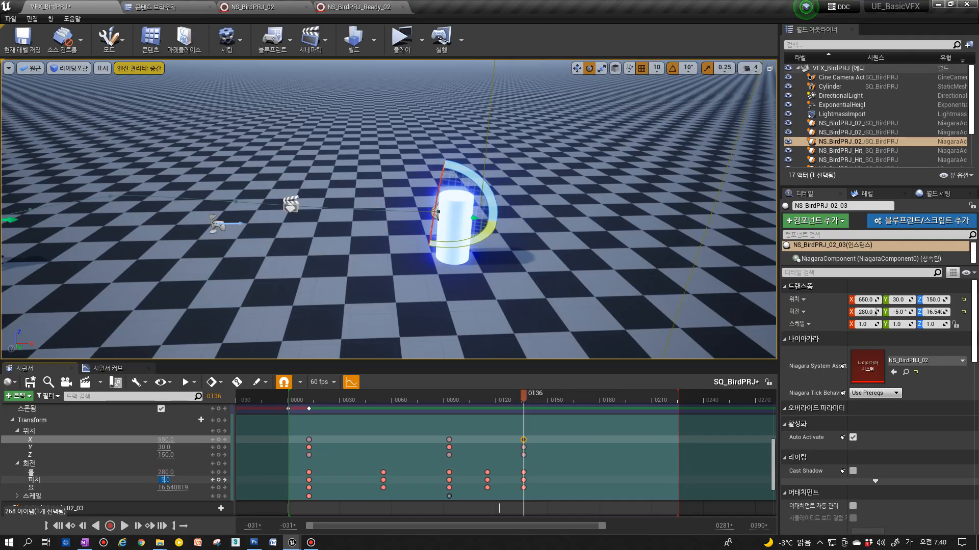
pyautogui.click(489, 400)
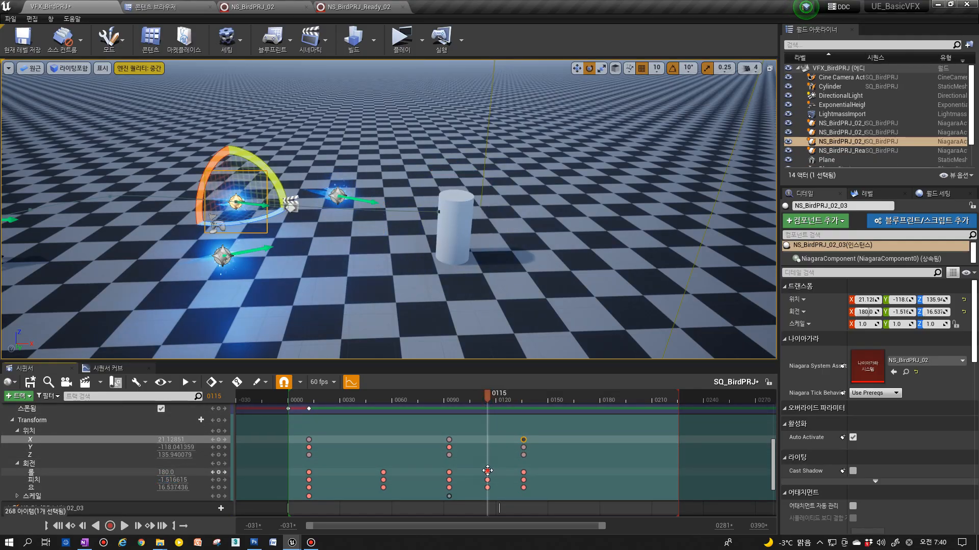
pyautogui.click(487, 472)
pyautogui.click(179, 480)
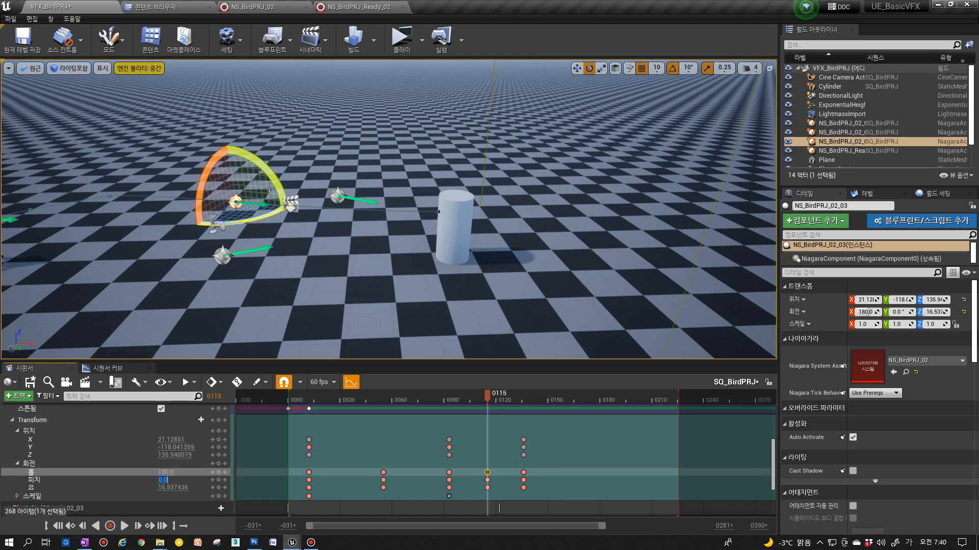
pyautogui.click(524, 472)
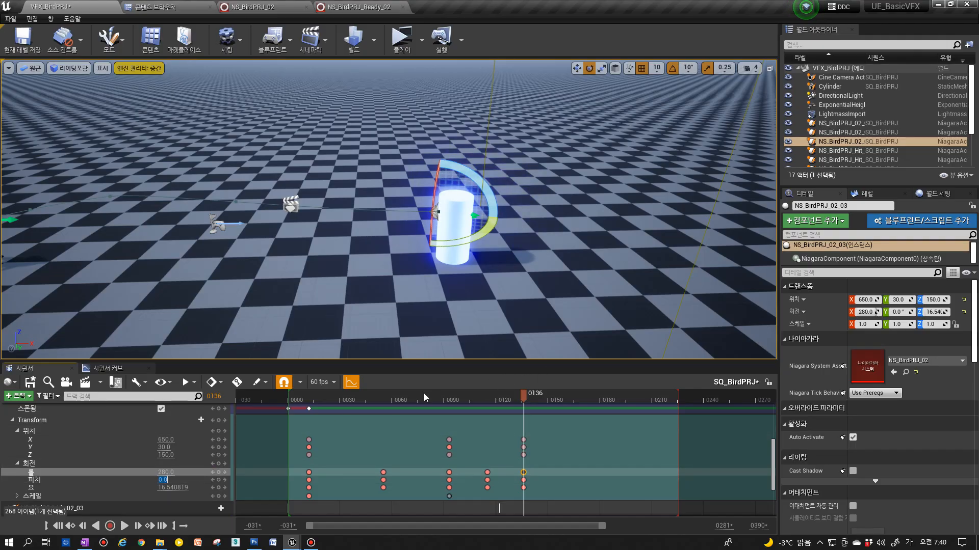
pyautogui.moveTo(422, 398); pyautogui.dragTo(524, 404)
# Set the pitch of NS_BirdPRJ_Hit_02_03 to -5 in its transform rotation.
pyautogui.scroll(-3, 368, 454)
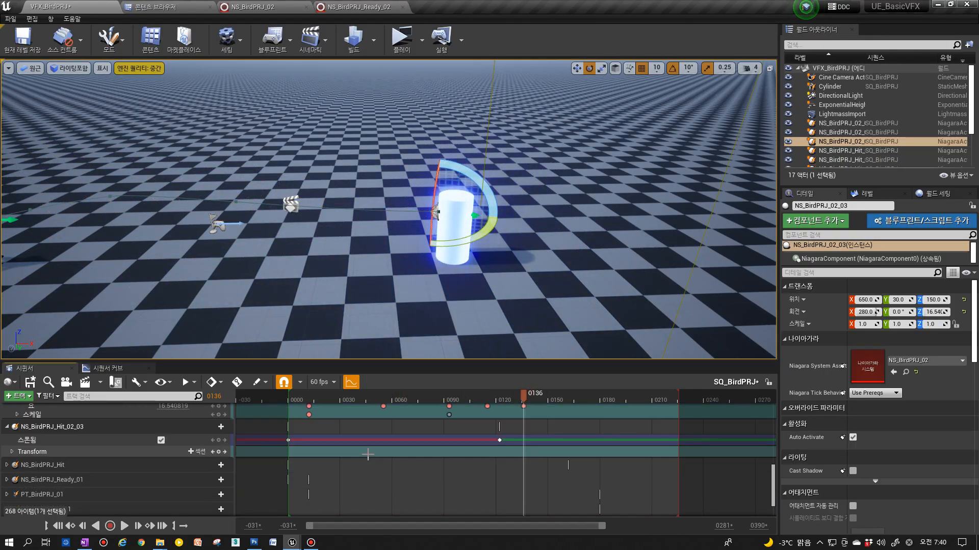
pyautogui.scroll(1, 368, 453)
pyautogui.click(13, 452)
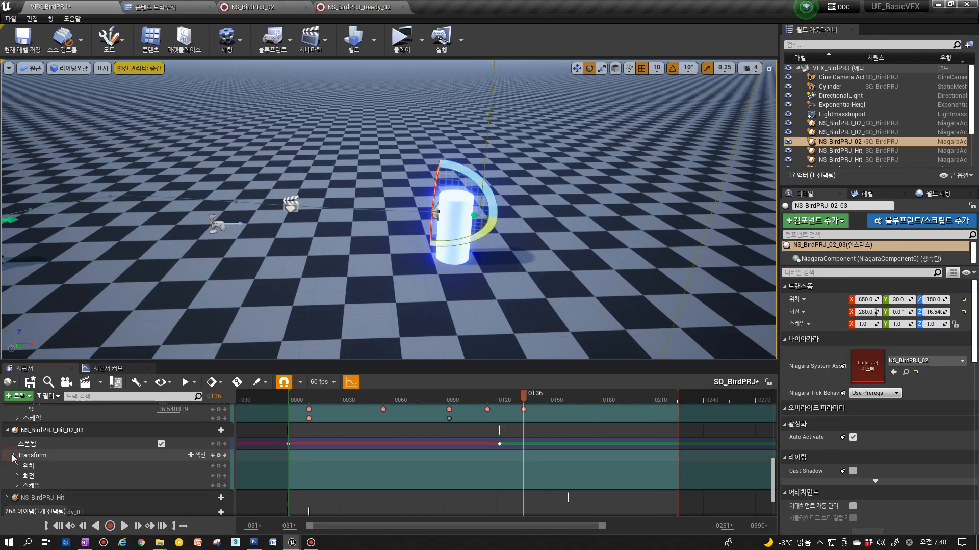
pyautogui.click(17, 476)
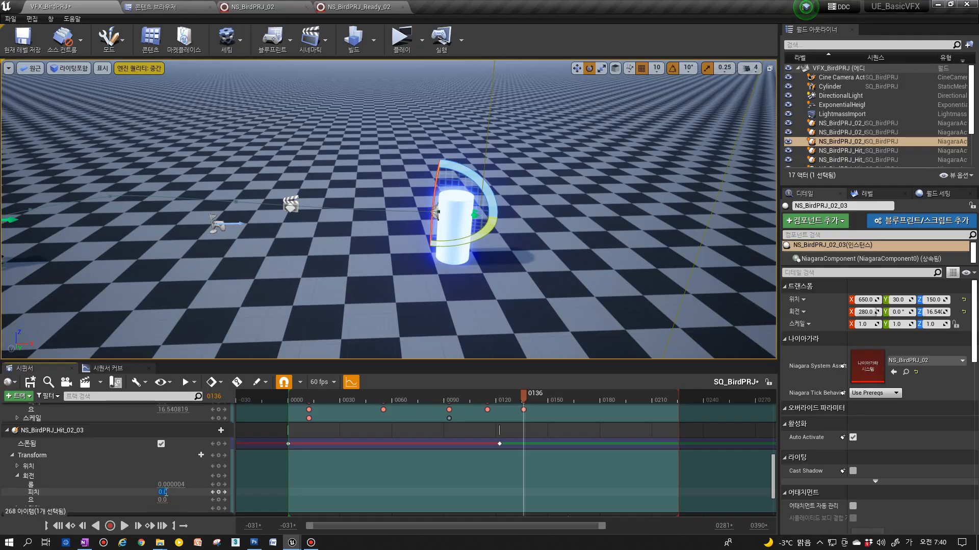
pyautogui.click(169, 494)
pyautogui.write('-5')
pyautogui.press('Return')
# Examine the third projectile's approach to the cylinder from above at frame 126, toggling Auto Activate to retrigger its effect.
pyautogui.keyDown('alt'); pyautogui.moveTo(387, 244); pyautogui.dragTo(439, 301); pyautogui.keyUp('alt')
pyautogui.moveTo(388, 209); pyautogui.dragTo(400, 242, button='right')
pyautogui.keyDown('alt'); pyautogui.moveTo(331, 309); pyautogui.dragTo(237, 301); pyautogui.keyUp('alt')
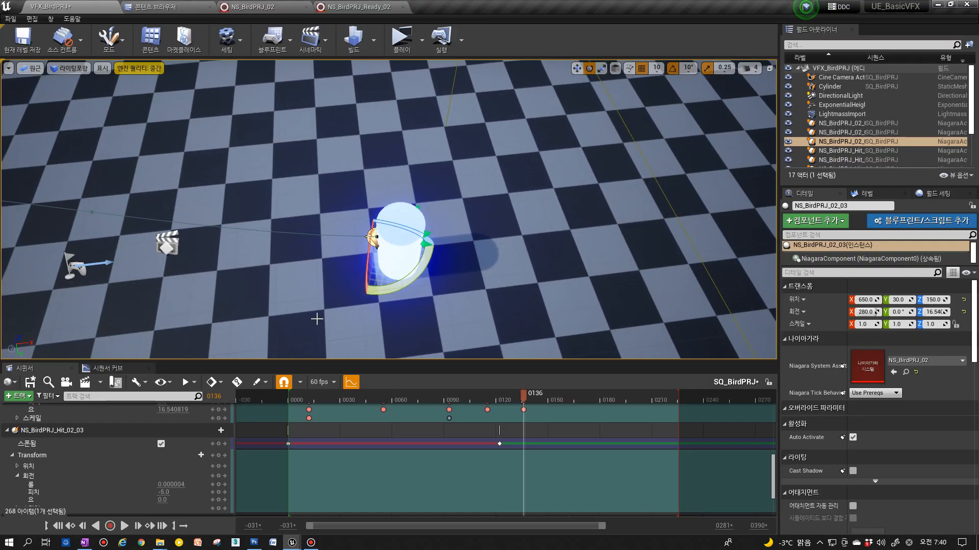
pyautogui.moveTo(403, 278); pyautogui.dragTo(400, 286)
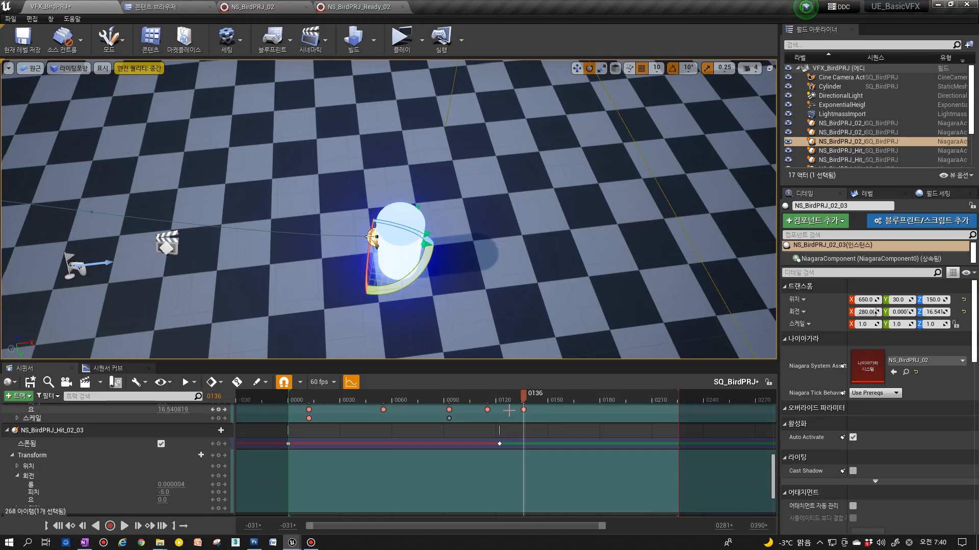
pyautogui.moveTo(505, 399)
pyautogui.mouseDown()
pyautogui.moveTo(490, 402)
pyautogui.moveTo(522, 401)
pyautogui.moveTo(494, 403)
pyautogui.moveTo(507, 401)
pyautogui.mouseUp()
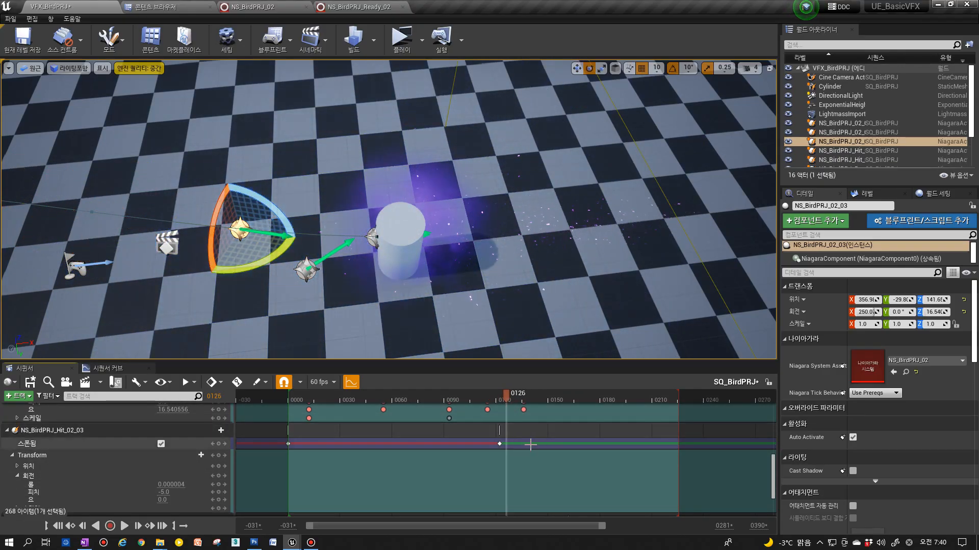
pyautogui.click(853, 438)
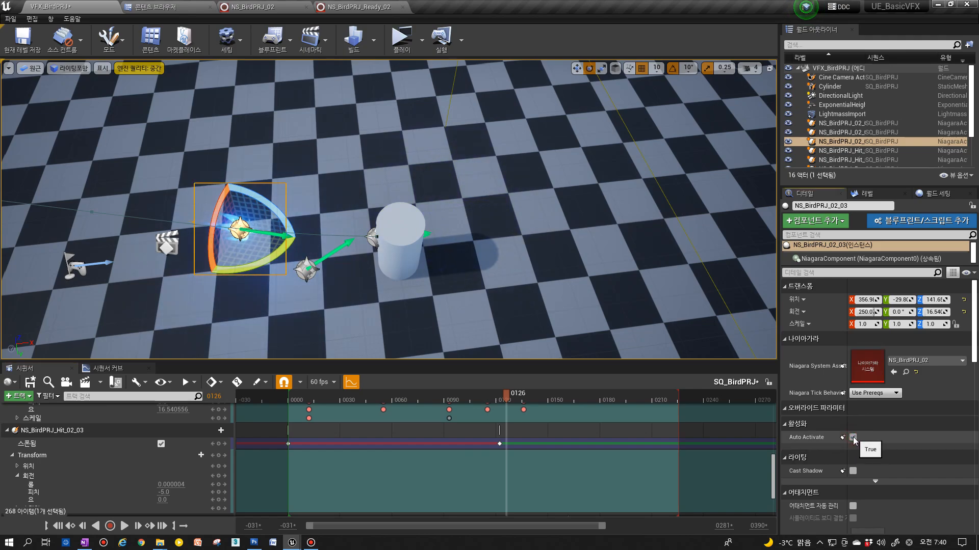
pyautogui.click(853, 438)
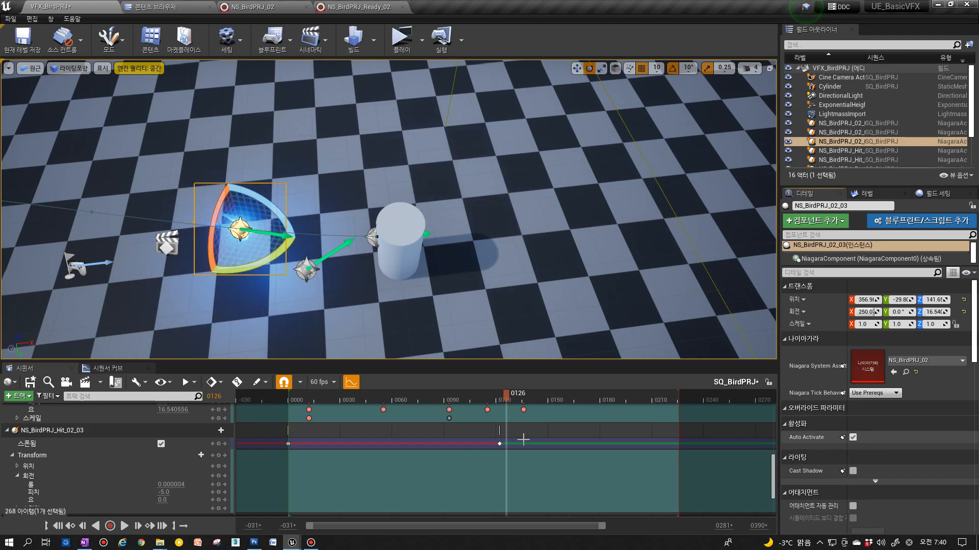
# Rotate NS_BirdPRJ_Hit_02_03 at the cylinder to a yaw of about 20 and toggle Auto Activate to retrigger its effect.
pyautogui.scroll(1, 394, 450)
pyautogui.click(394, 451)
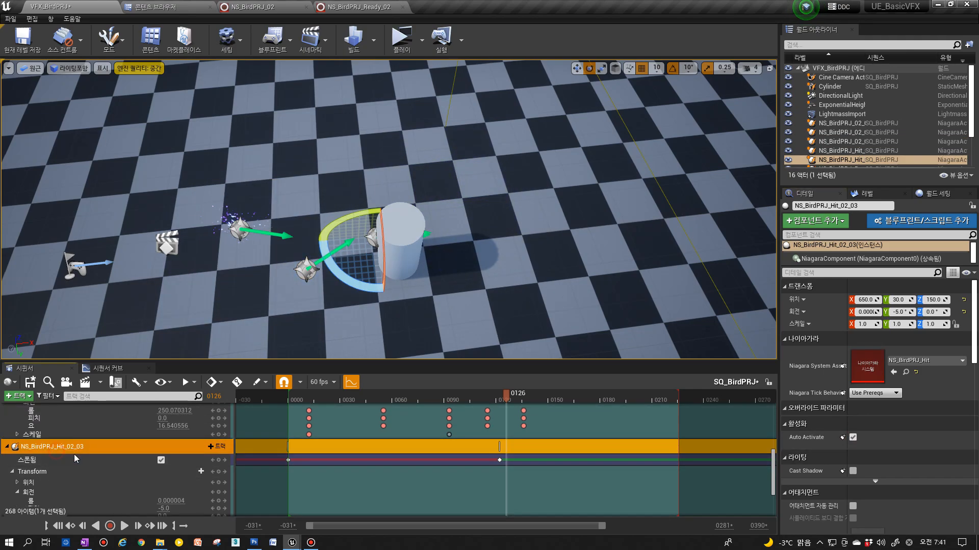
pyautogui.moveTo(361, 286); pyautogui.dragTo(340, 278)
pyautogui.click(855, 438)
pyautogui.scroll(-3, 128, 493)
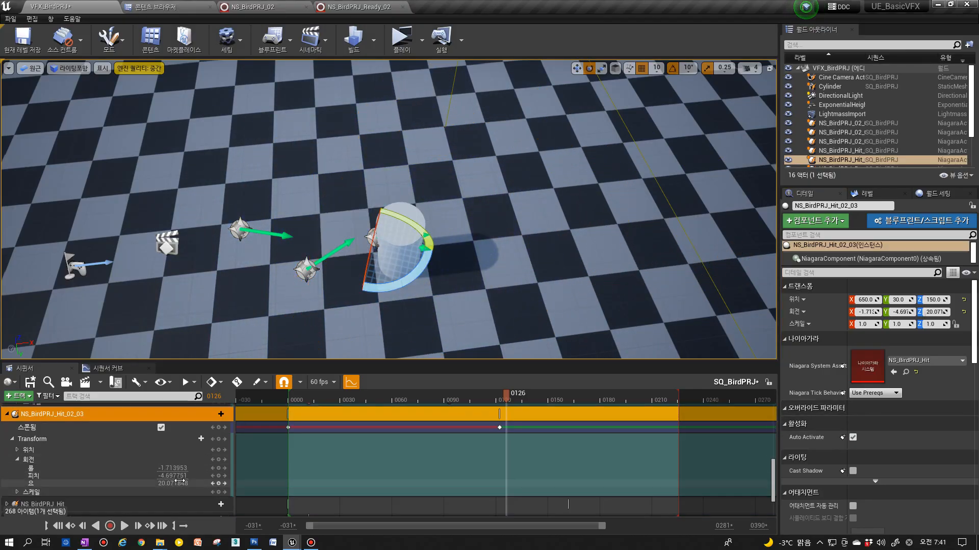
pyautogui.click(853, 438)
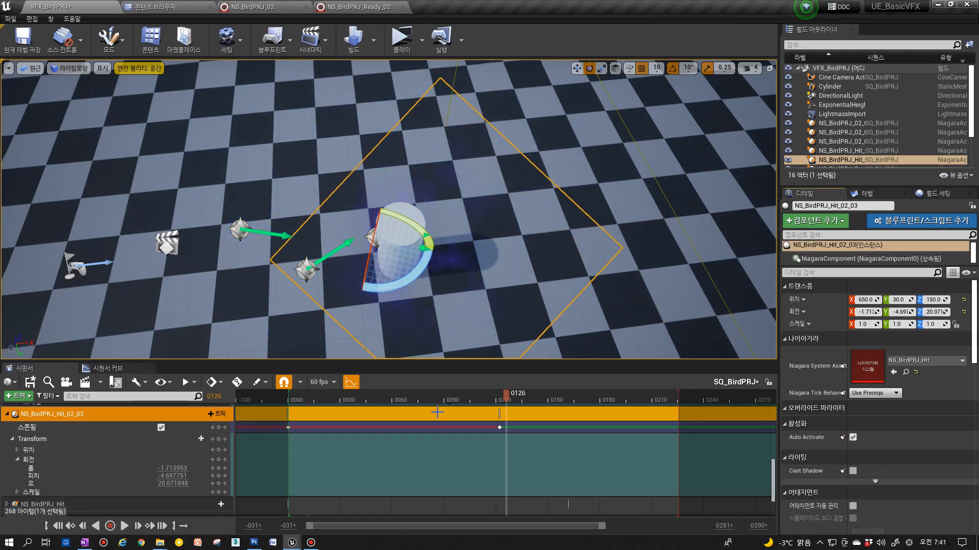
# Play SQ_BirdPRJ from frame 6 to check the projectiles' flight and the rotated hit effect at the cylinder.
pyautogui.moveTo(470, 399); pyautogui.dragTo(298, 401)
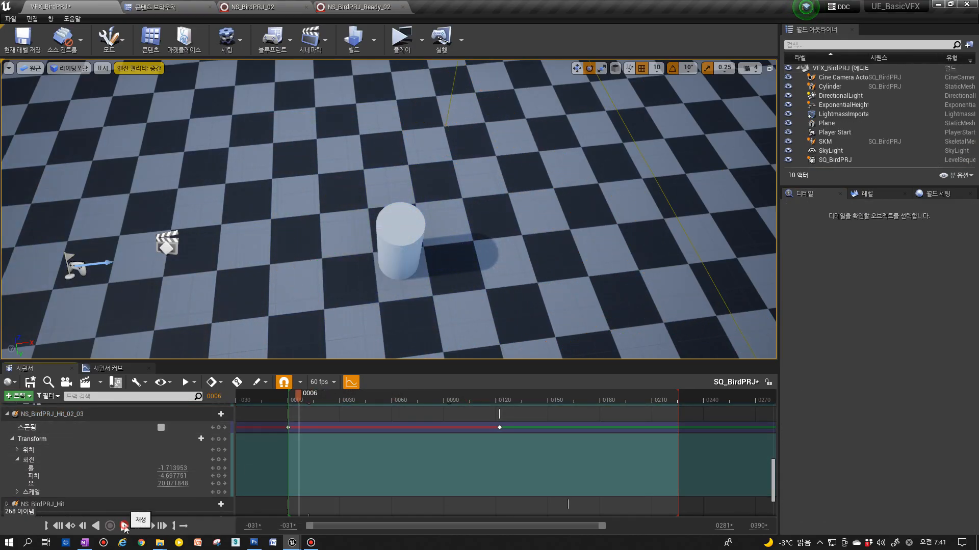
pyautogui.click(124, 526)
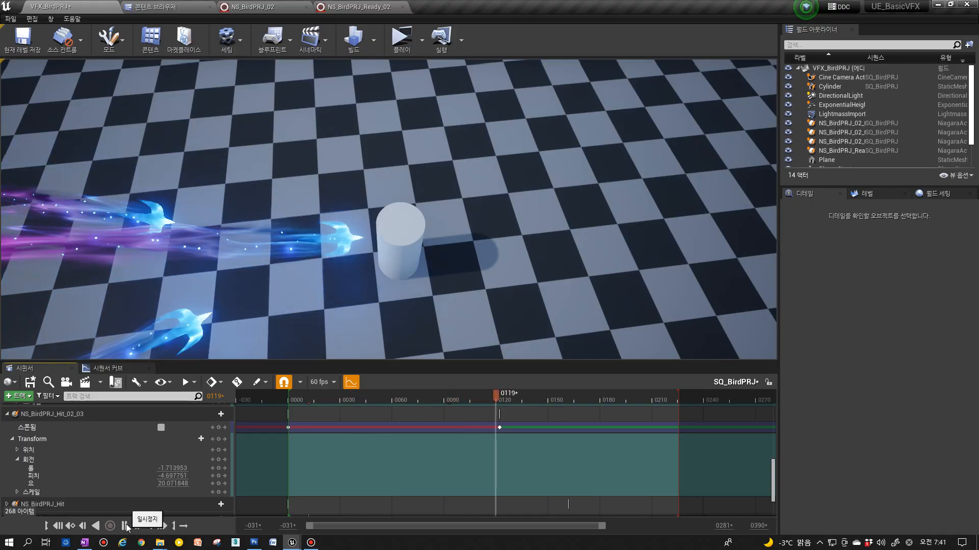
pyautogui.click(125, 526)
# Refine NS_BirdPRJ_Hit_02_03's rotation at frame 136 to a pitch of about -0.68 and a yaw of about 16.7.
pyautogui.moveTo(481, 403); pyautogui.dragTo(524, 405)
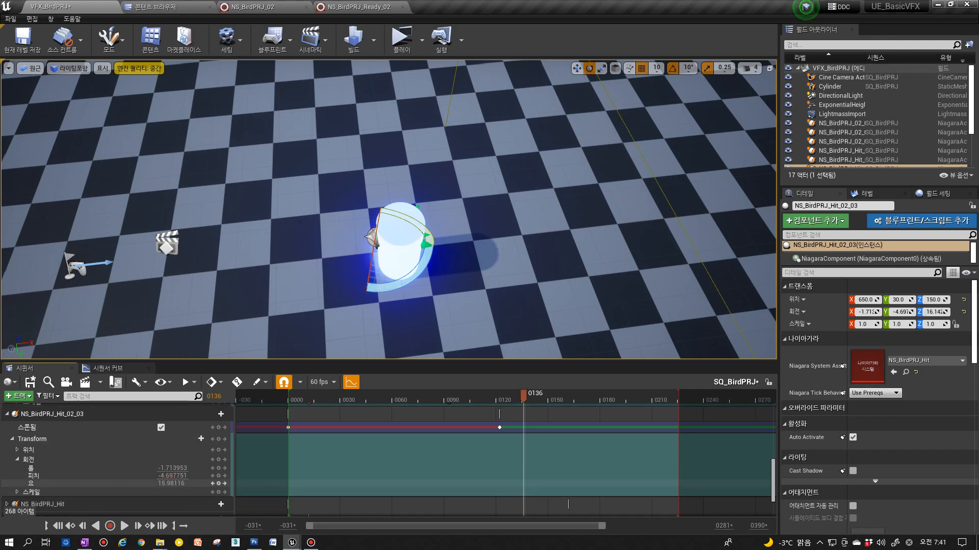
pyautogui.moveTo(418, 321)
pyautogui.mouseDown(button='right')
pyautogui.moveTo(417, 286)
pyautogui.moveTo(418, 321)
pyautogui.mouseUp(button='right')
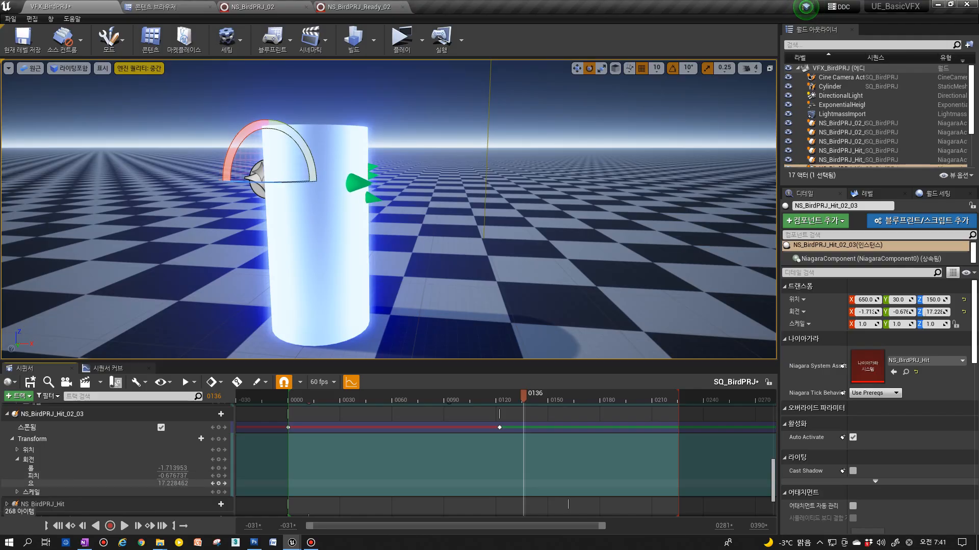
pyautogui.press('s')
pyautogui.moveTo(337, 299); pyautogui.dragTo(331, 339, button='right')
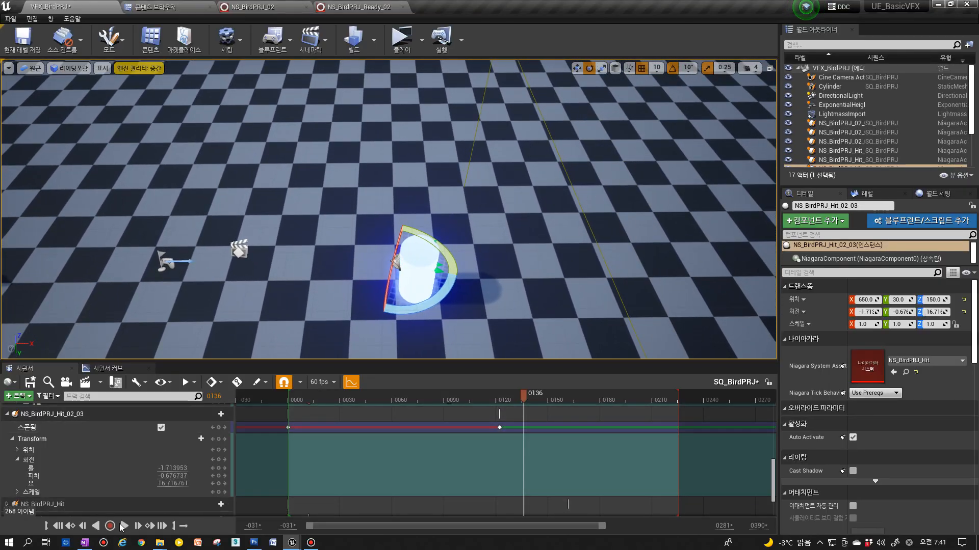
# Play the whole sequence from the start twice to review all three projectiles and their hit effects.
pyautogui.click(124, 526)
pyautogui.click(60, 526)
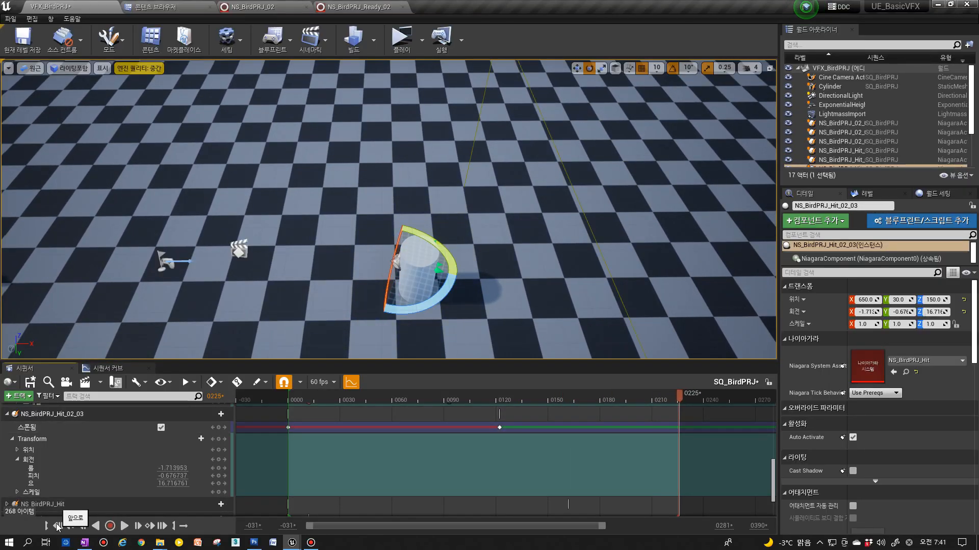
pyautogui.click(124, 526)
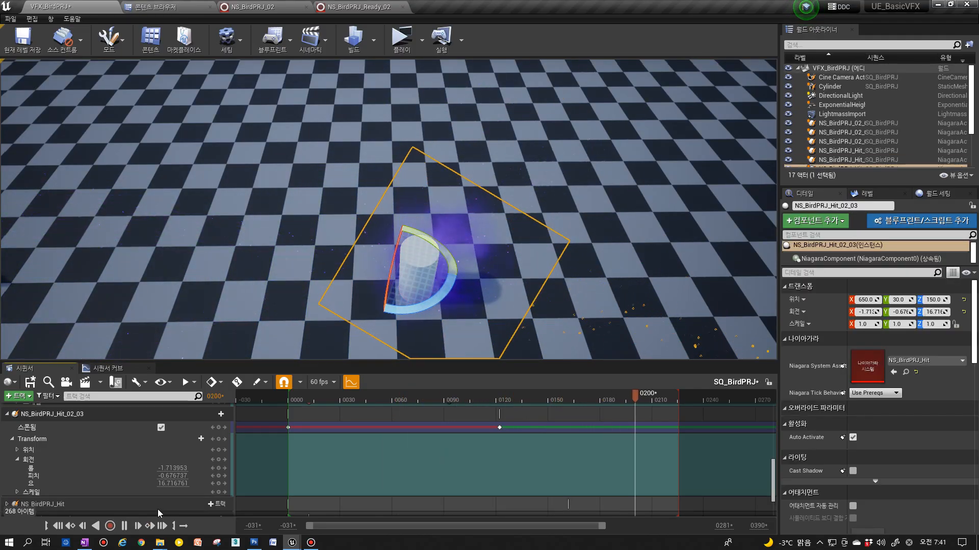
pyautogui.click(60, 526)
pyautogui.click(124, 526)
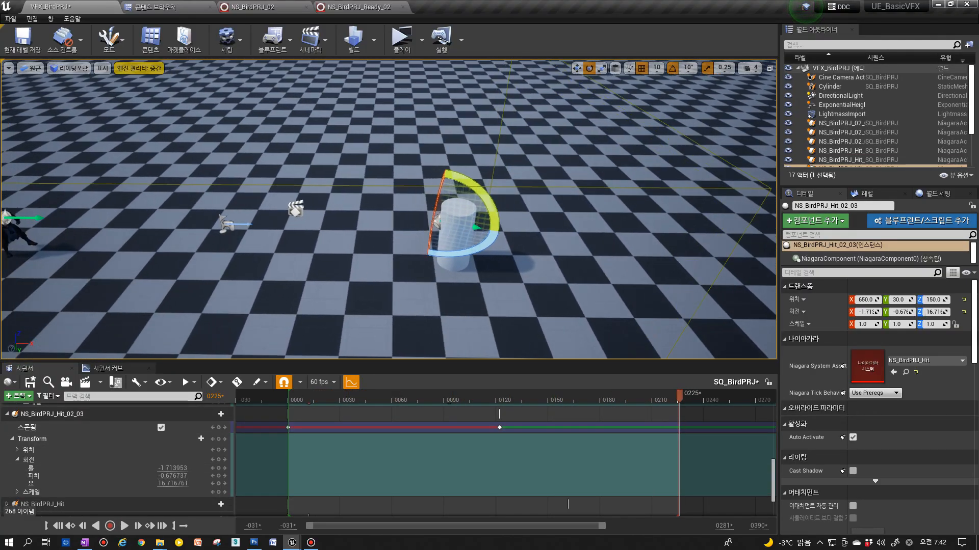
pyautogui.moveTo(260, 309)
pyautogui.mouseDown(button='right')
pyautogui.moveTo(211, 304)
pyautogui.moveTo(260, 310)
pyautogui.mouseUp(button='right')
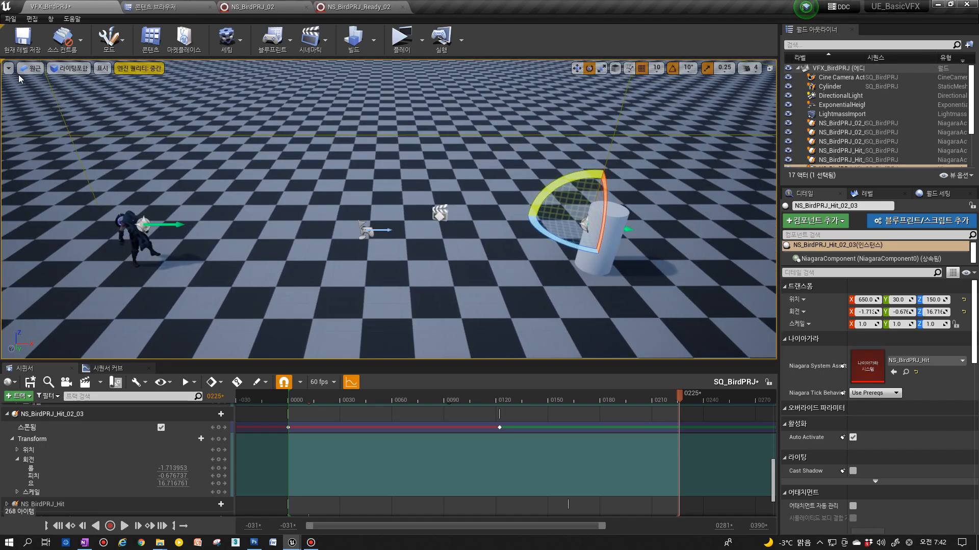
# Save the modified SQ_BirdPRJ sequence and VFX_BirdPRJ level from the content browser, and return to the level.
pyautogui.click(134, 6)
pyautogui.click(89, 22)
pyautogui.click(590, 365)
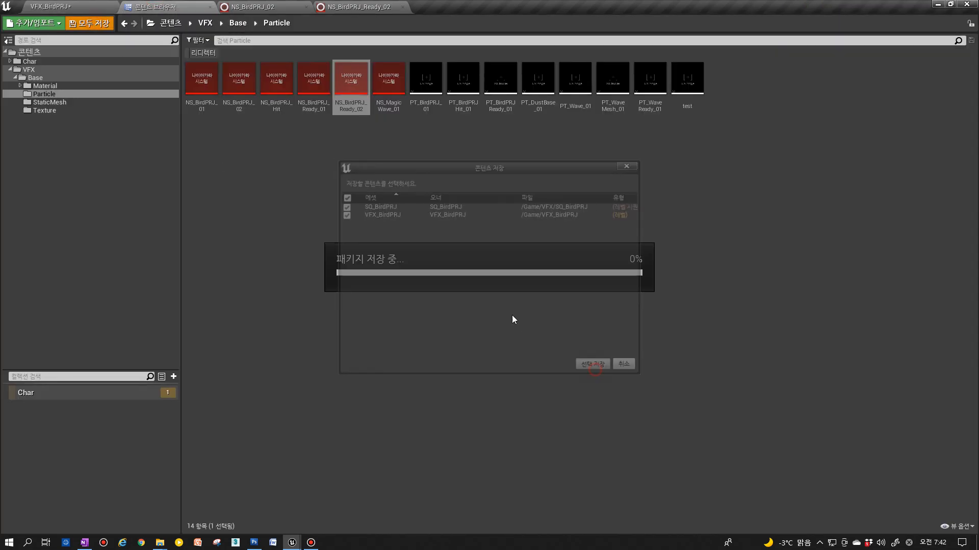
pyautogui.click(92, 6)
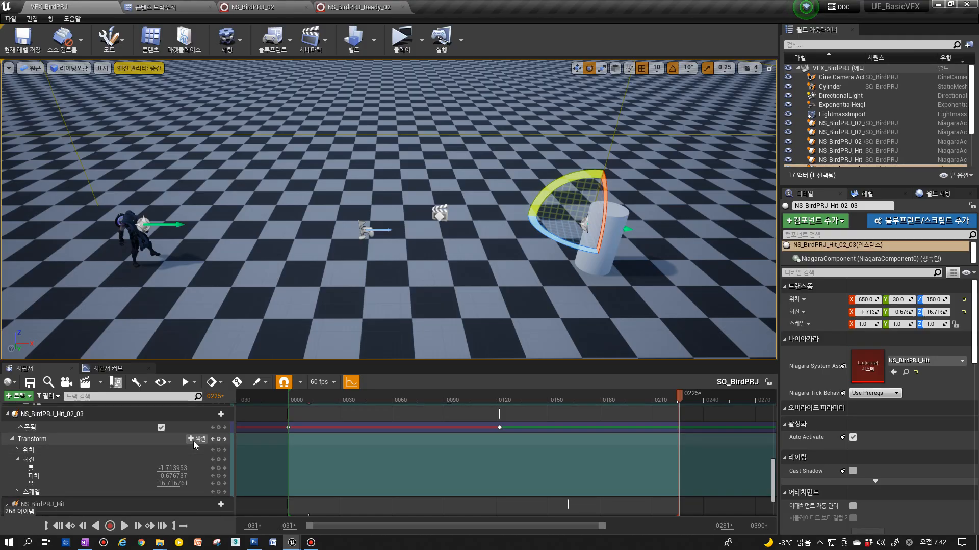
# Add a camera shake track using CamShake_01 to the CameraComponent of the Cine Camera Actor.
pyautogui.scroll(10, 107, 450)
pyautogui.scroll(3, 105, 451)
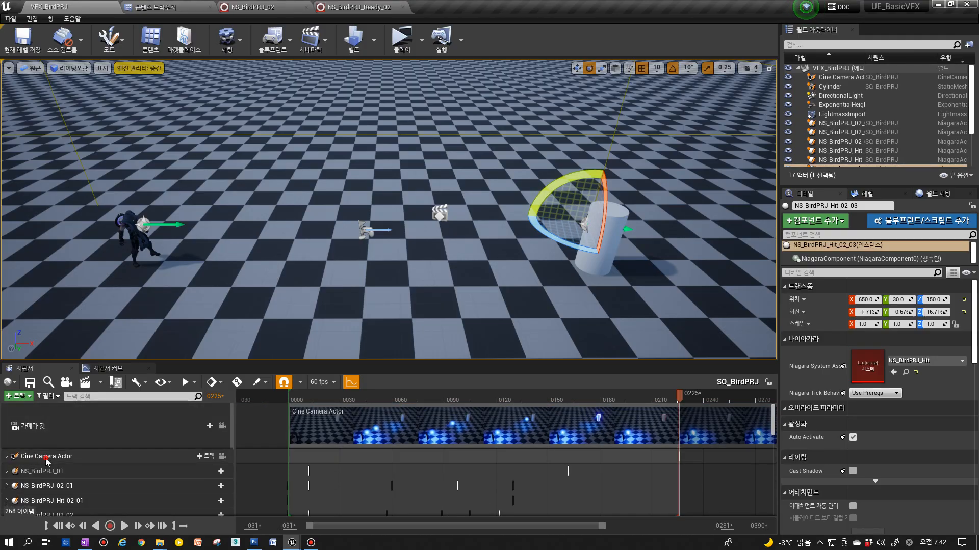
pyautogui.click(46, 457)
pyautogui.doubleClick(35, 457)
pyautogui.scroll(-3, 72, 451)
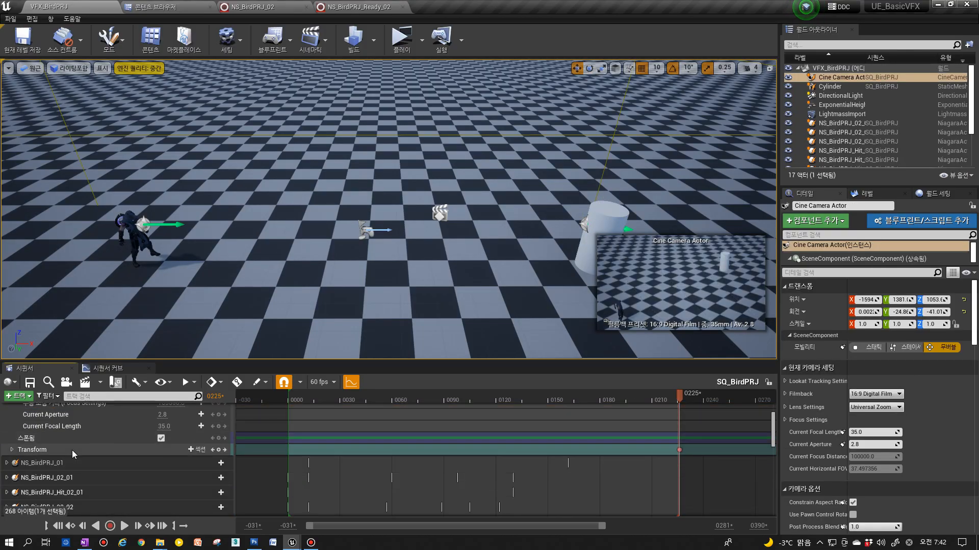
pyautogui.scroll(2, 72, 450)
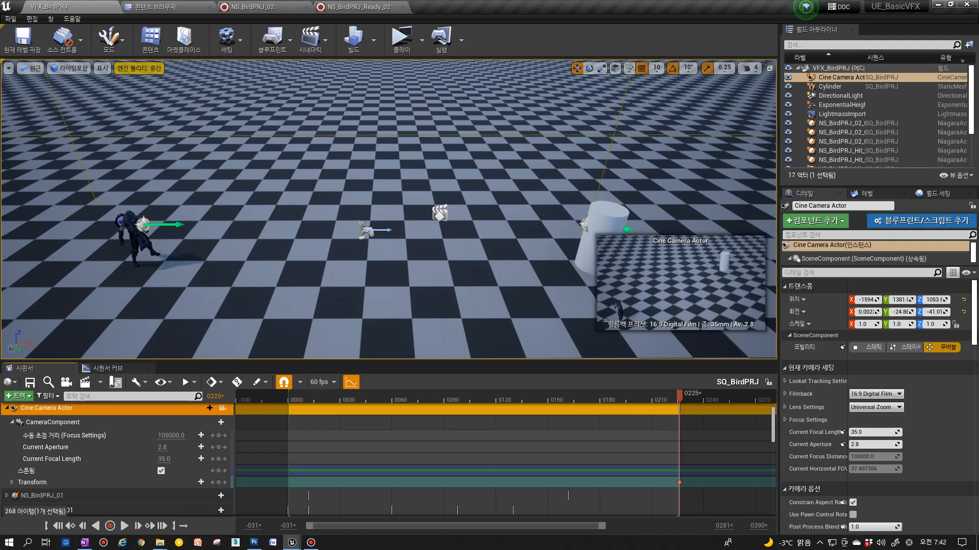
pyautogui.click(73, 424)
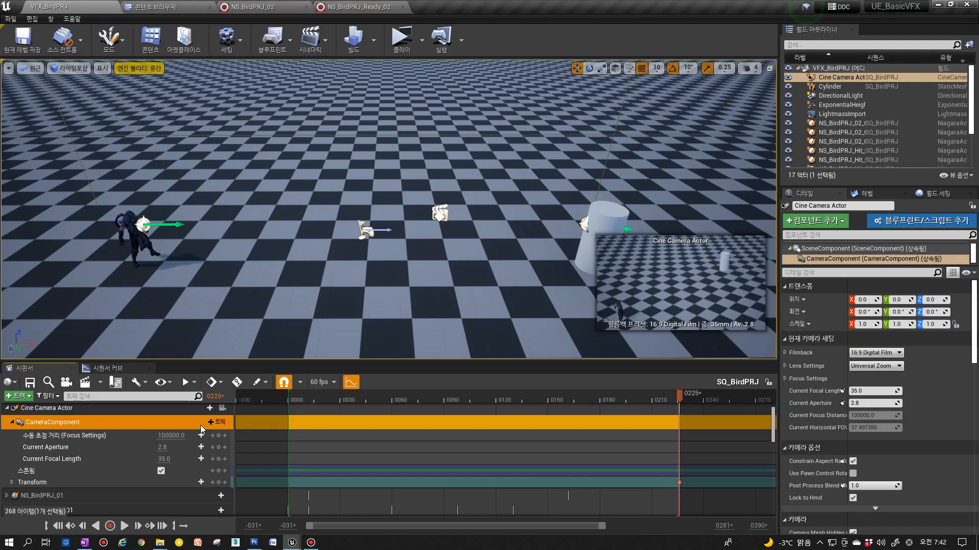
pyautogui.click(218, 422)
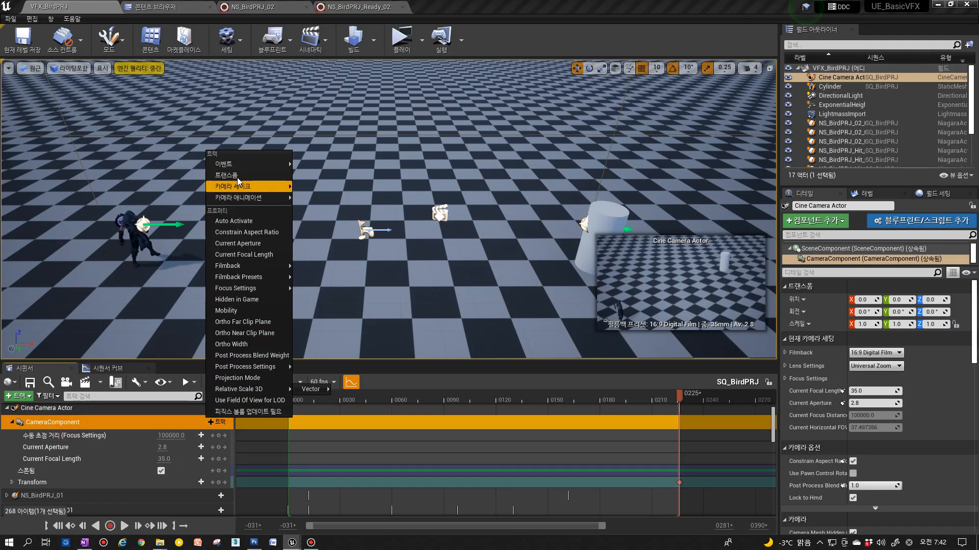
pyautogui.moveTo(239, 187)
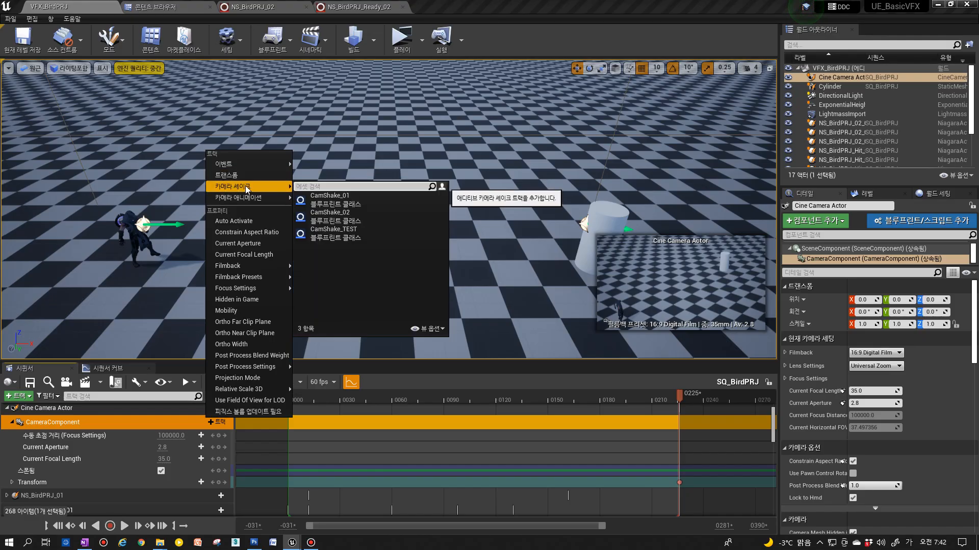
pyautogui.click(329, 198)
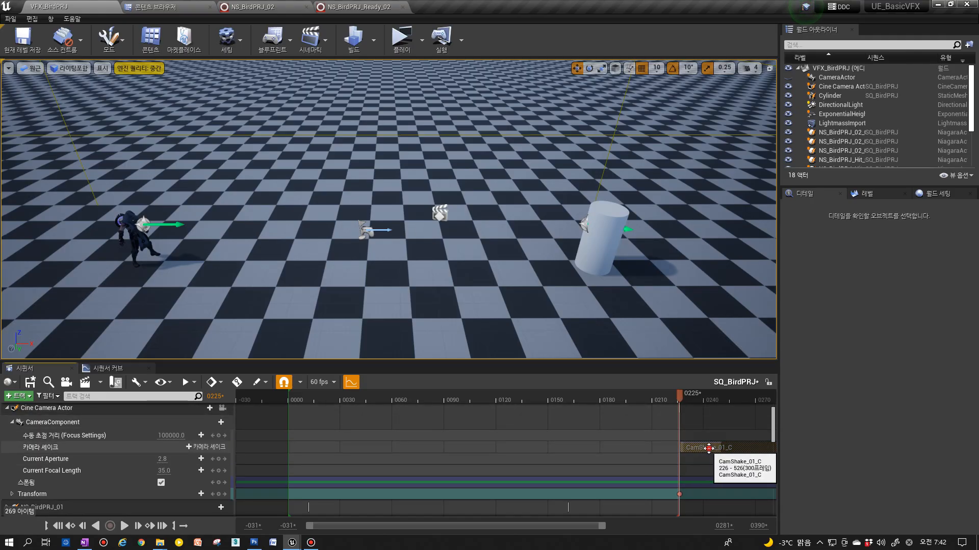
# Move the CamShake_01 section on the camera shake track so that it starts at frame 123.
pyautogui.moveTo(708, 448); pyautogui.dragTo(601, 448)
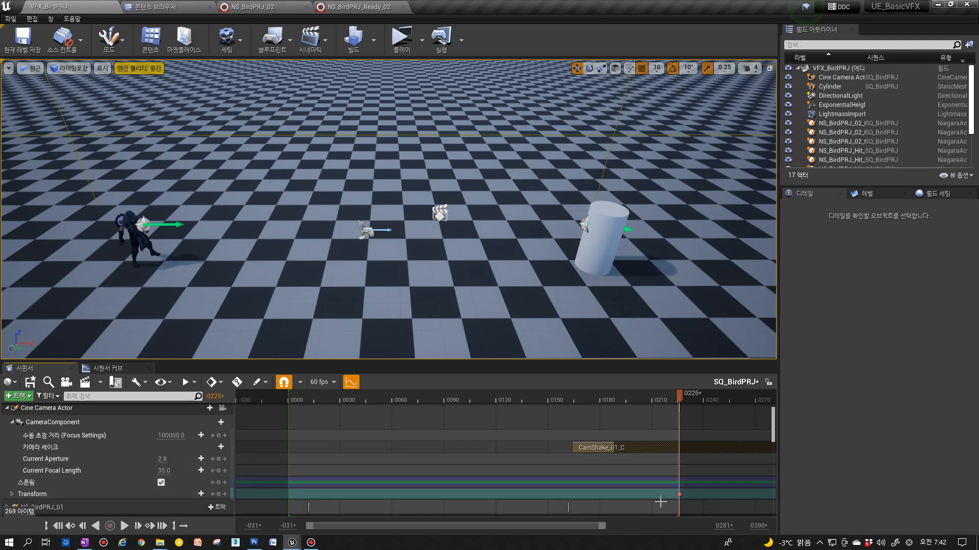
pyautogui.moveTo(773, 431)
pyautogui.mouseDown()
pyautogui.moveTo(768, 455)
pyautogui.moveTo(765, 433)
pyautogui.mouseUp()
pyautogui.moveTo(494, 393)
pyautogui.mouseDown()
pyautogui.moveTo(513, 396)
pyautogui.moveTo(482, 400)
pyautogui.moveTo(500, 399)
pyautogui.mouseUp()
pyautogui.moveTo(571, 417); pyautogui.dragTo(525, 416)
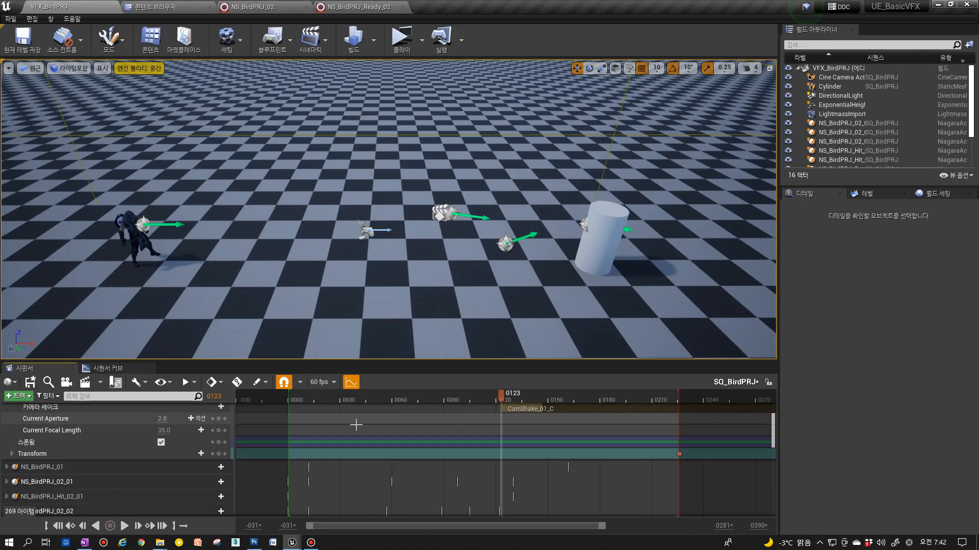
# Play the sequence from frame 0 to check the projectiles and hits against the camera shake section.
pyautogui.click(57, 526)
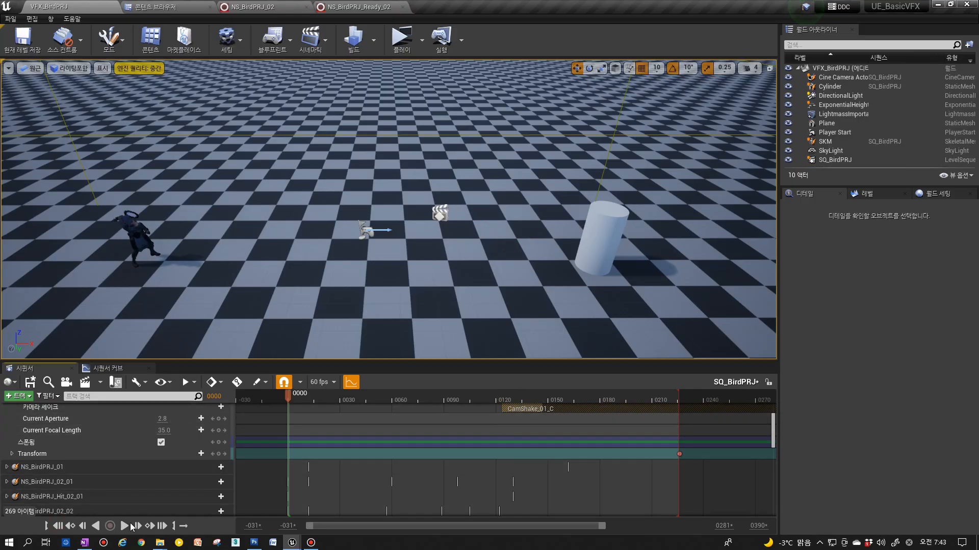
pyautogui.click(125, 527)
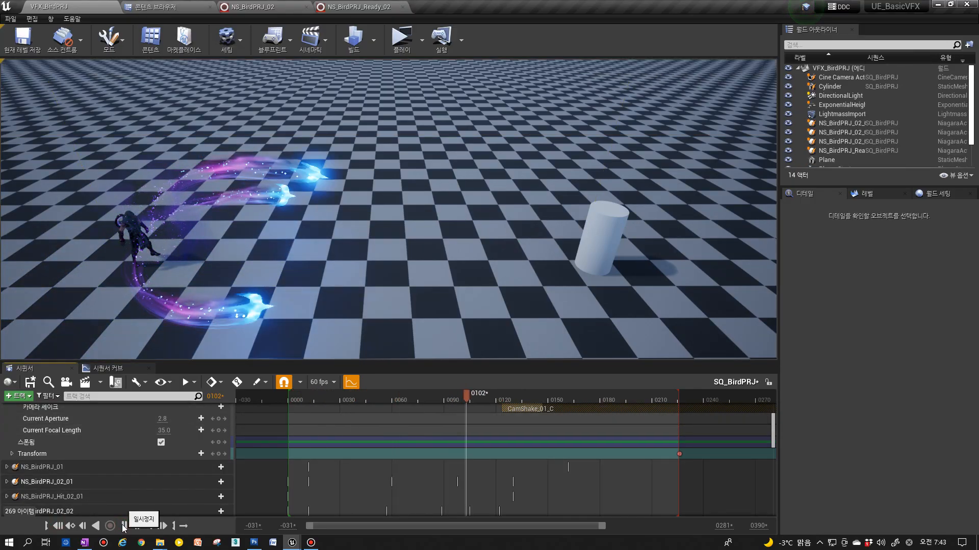
pyautogui.click(124, 527)
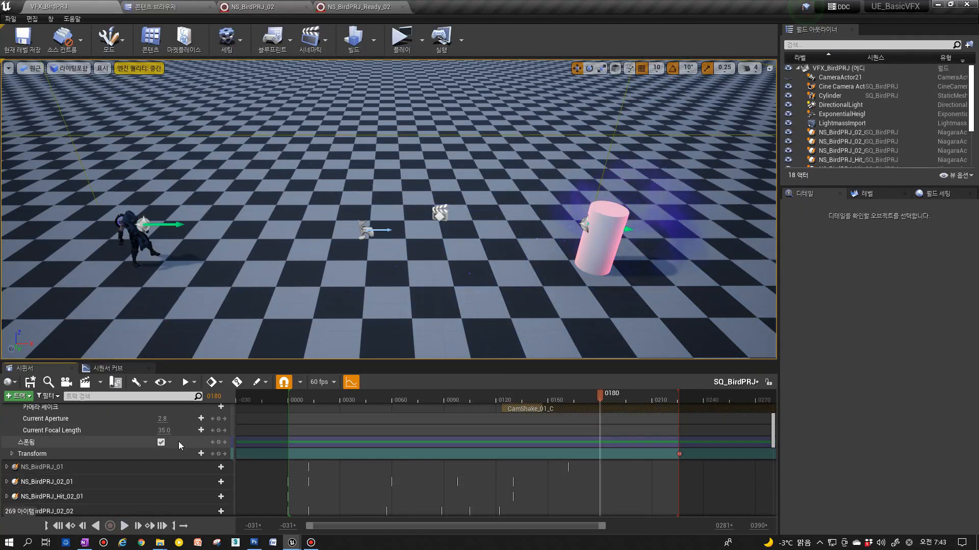
# Lock the viewport to the Cine Camera Actor and play the sequence through it.
pyautogui.scroll(4, 204, 441)
pyautogui.click(222, 417)
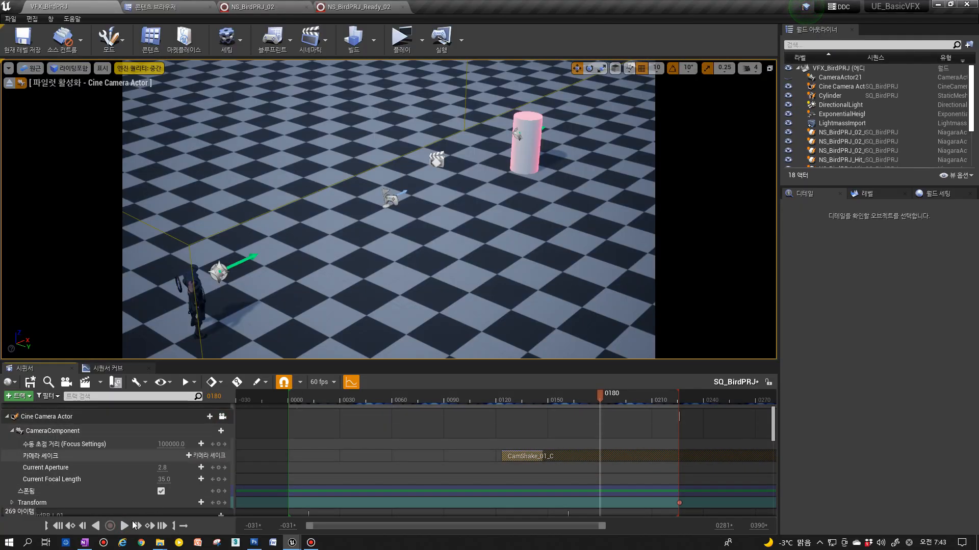
pyautogui.click(124, 526)
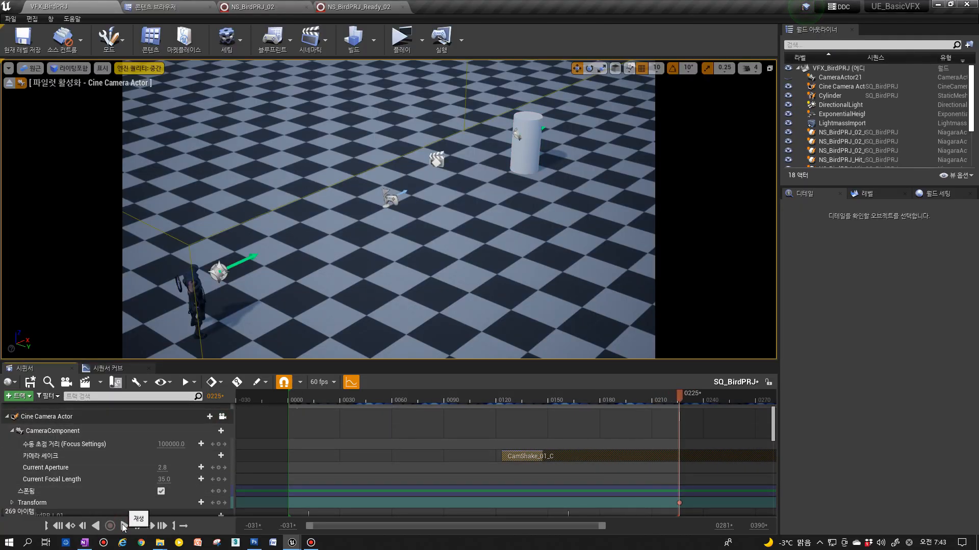
pyautogui.click(124, 526)
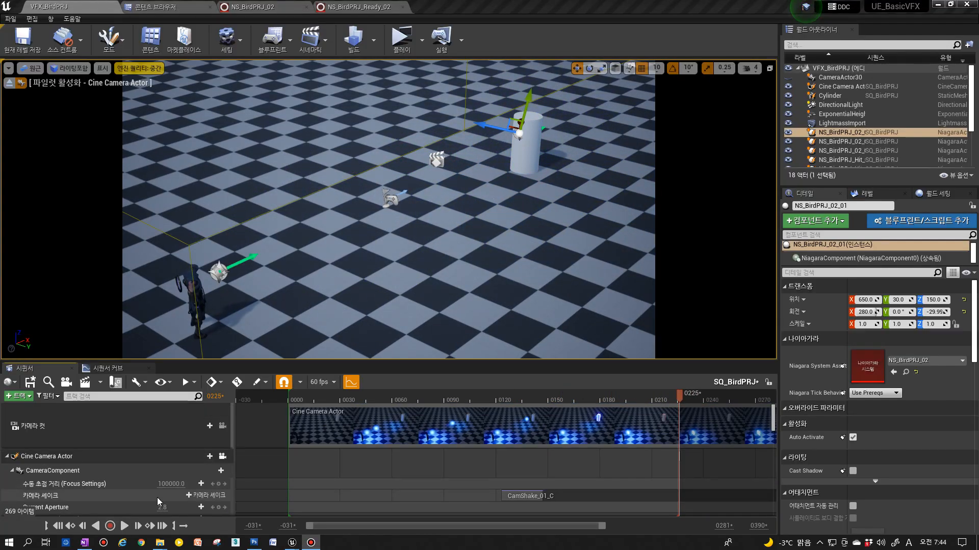
# Replay the sequence repeatedly through the cine camera to examine the camera shake as the projectiles hit the cylinder.
pyautogui.click(117, 527)
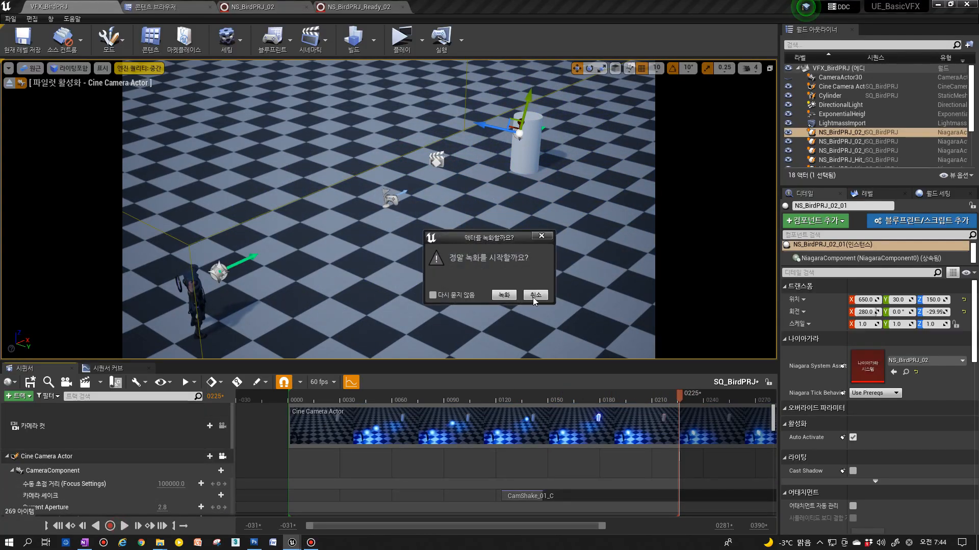
pyautogui.click(534, 296)
pyautogui.click(124, 526)
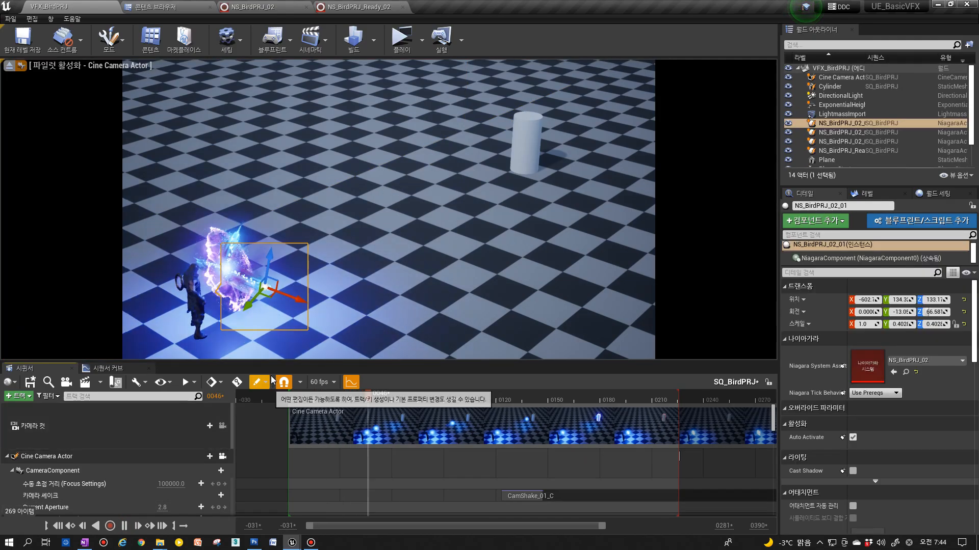
pyautogui.click(606, 232)
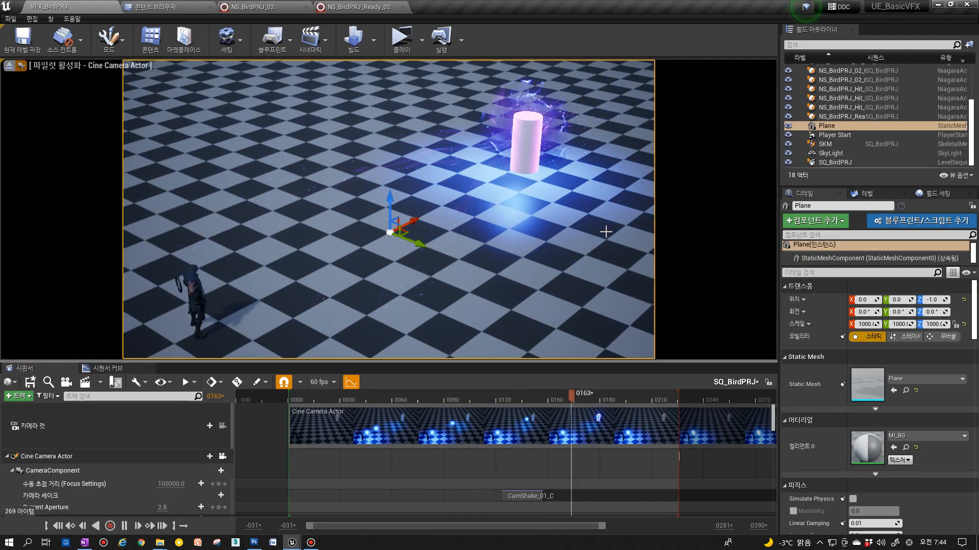
pyautogui.click(707, 210)
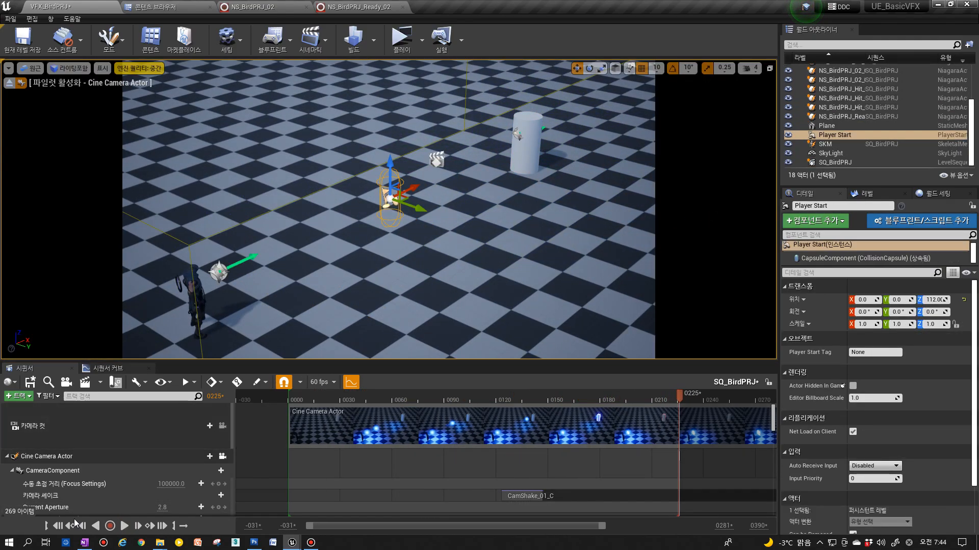
pyautogui.click(124, 527)
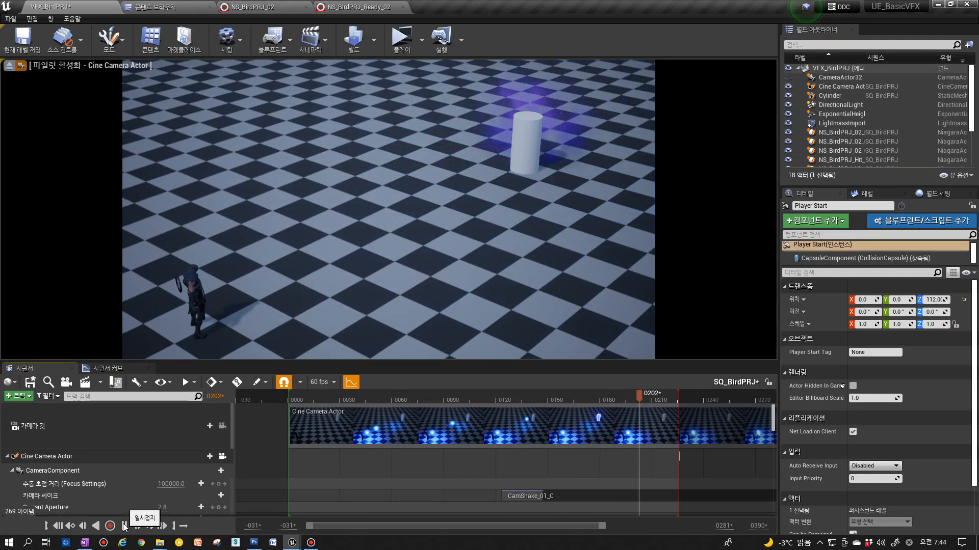
pyautogui.click(124, 527)
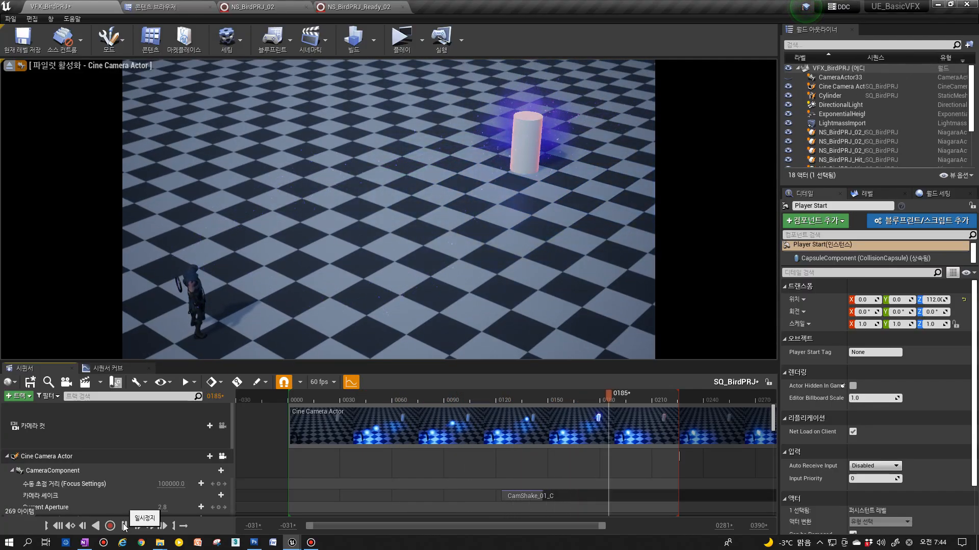
# Play the sequence several more times through the Cine Camera Actor to review the projectiles' flight and impact timing.
pyautogui.click(124, 527)
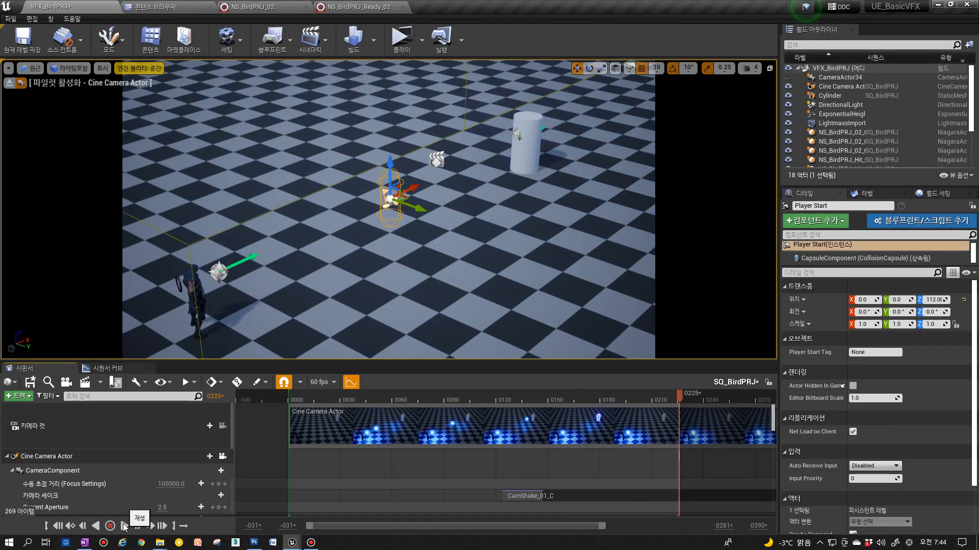
pyautogui.click(124, 527)
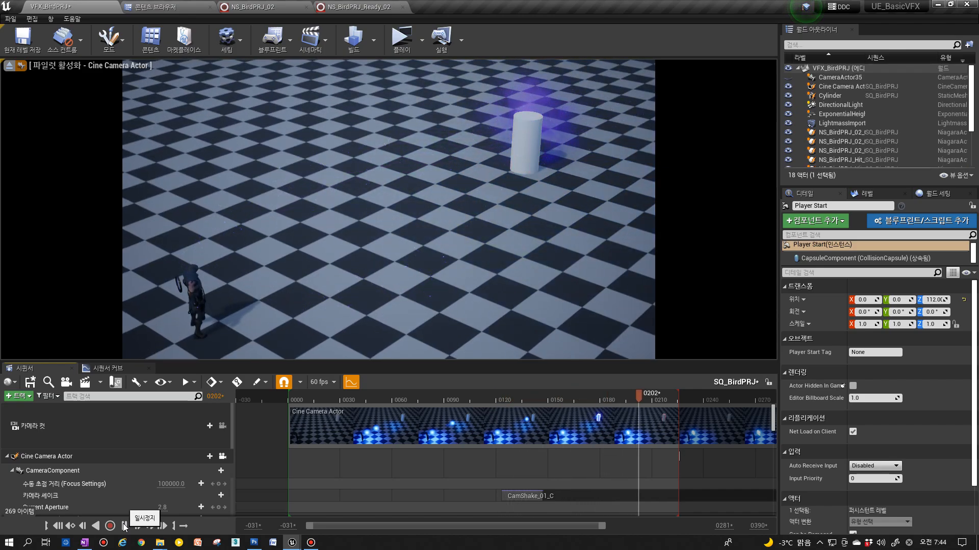
pyautogui.click(124, 526)
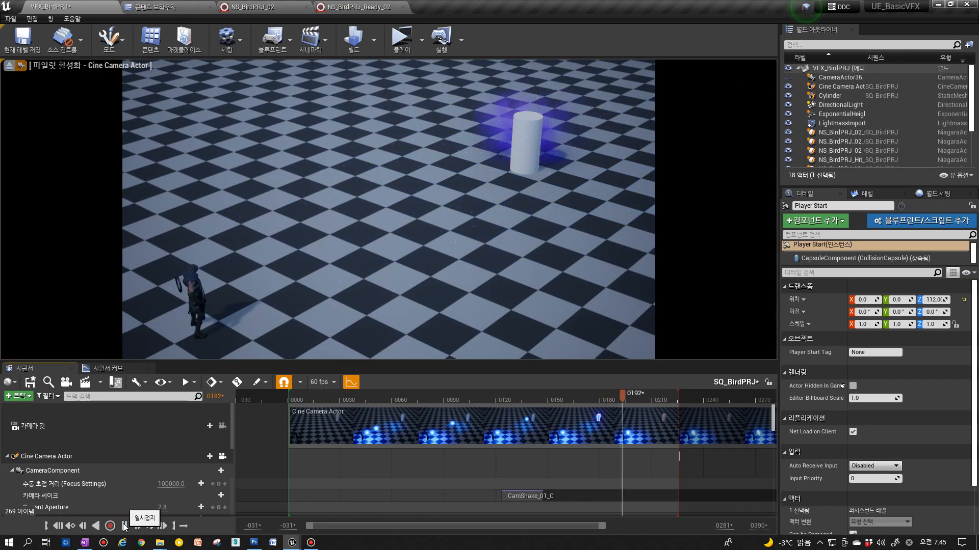
pyautogui.click(124, 526)
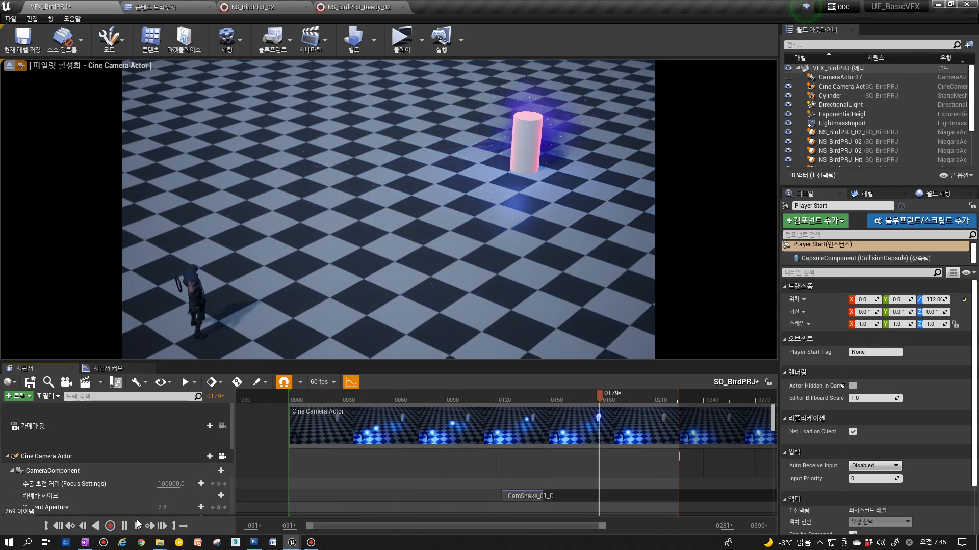
pyautogui.click(124, 526)
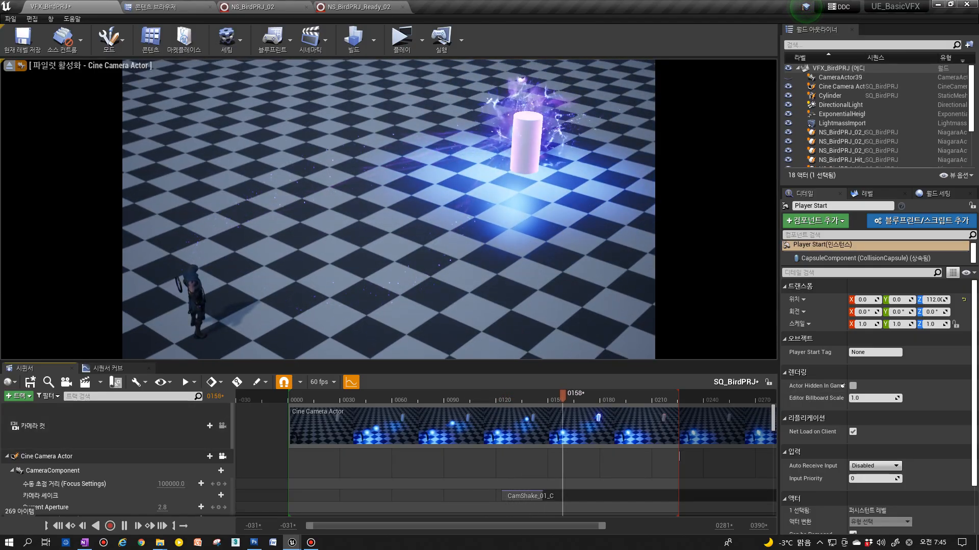
# Release the viewport from the Cine Camera Actor and play the sequence in the free view with NS_BirdPRJ_02_01 selected.
pyautogui.click(222, 456)
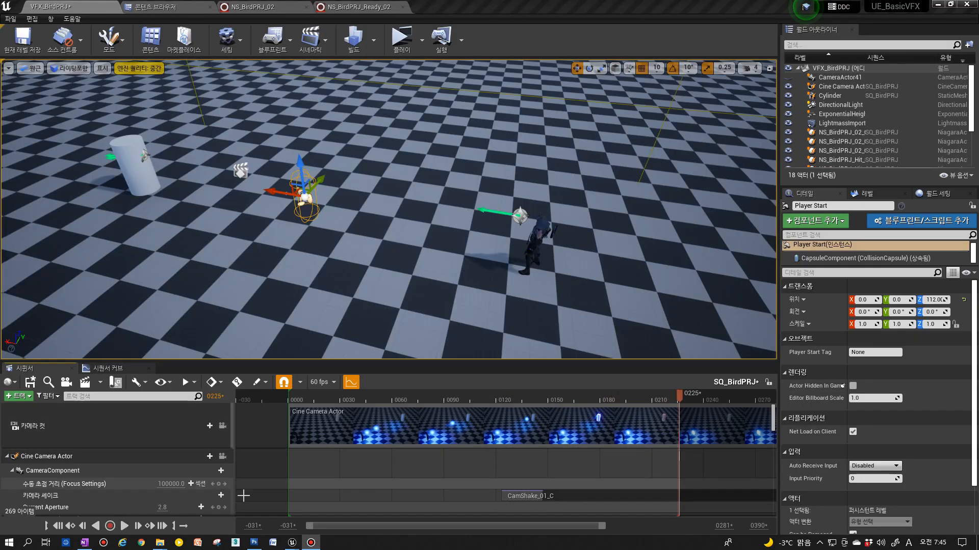
pyautogui.click(124, 527)
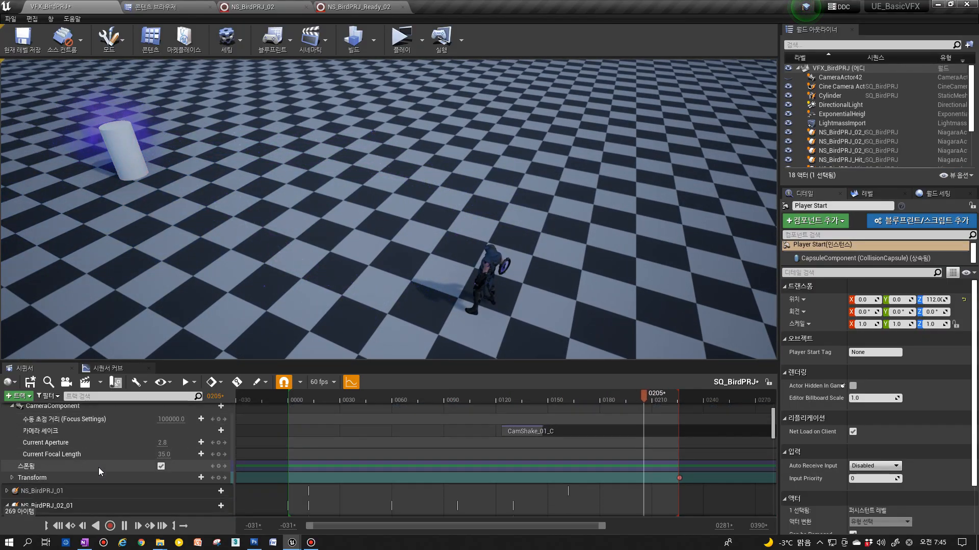
pyautogui.scroll(-6, 99, 467)
pyautogui.click(88, 457)
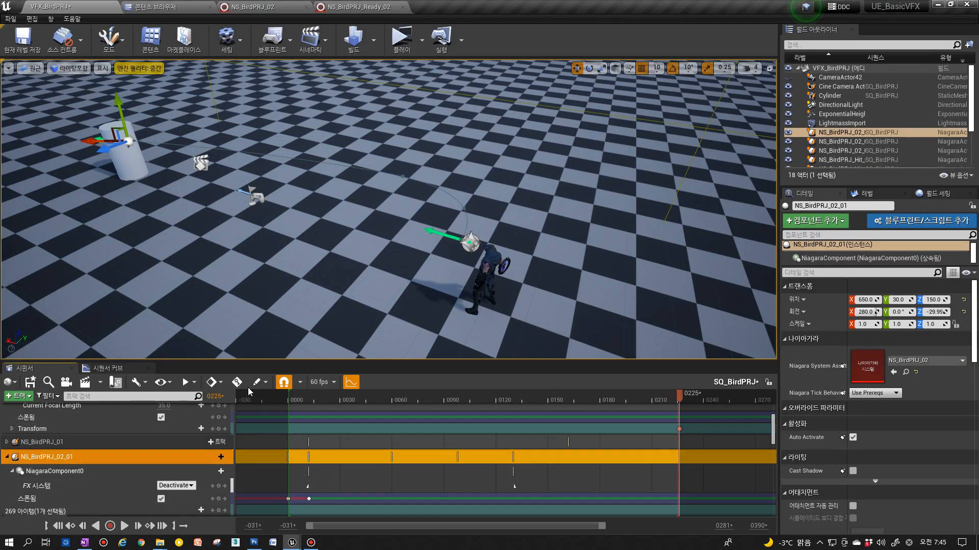
pyautogui.click(124, 526)
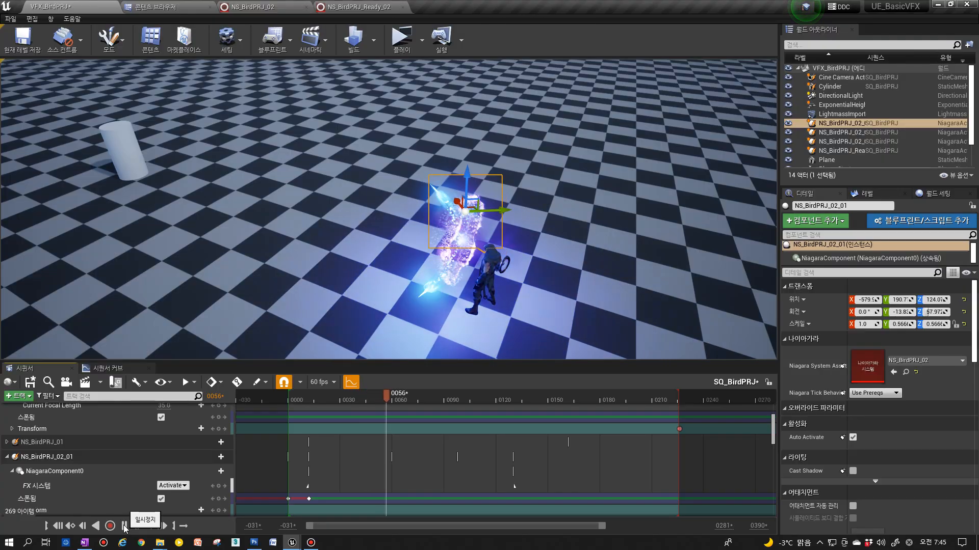
# Select the NS_BirdPRJ_02_03 projectile and expand its scale channels in the sequence.
pyautogui.click(397, 306)
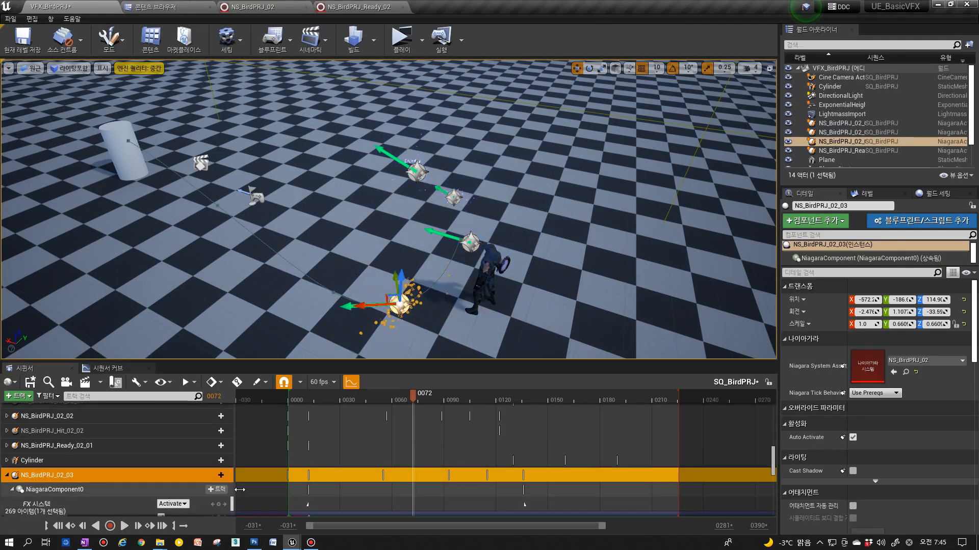
pyautogui.scroll(-5, 21, 487)
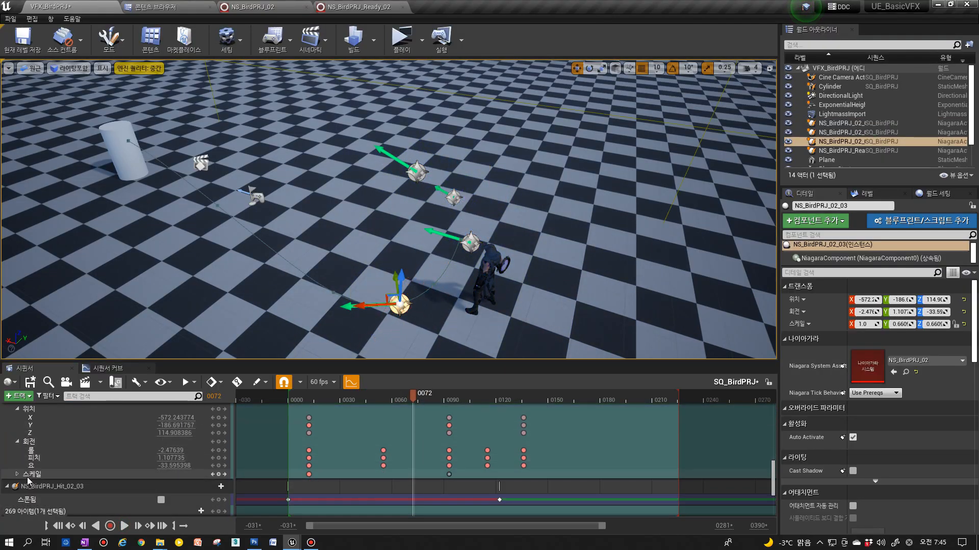
pyautogui.click(17, 474)
pyautogui.scroll(-1, 58, 468)
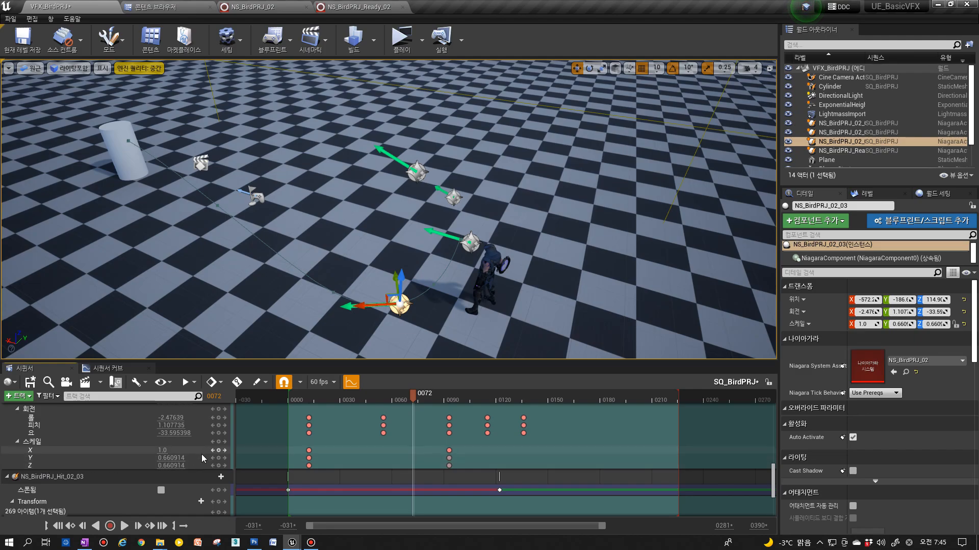
# Scrub and play the opening frames to examine how NS_BirdPRJ_02_03 turns around its rotation keys at frame 55.
pyautogui.moveTo(299, 402); pyautogui.dragTo(366, 398)
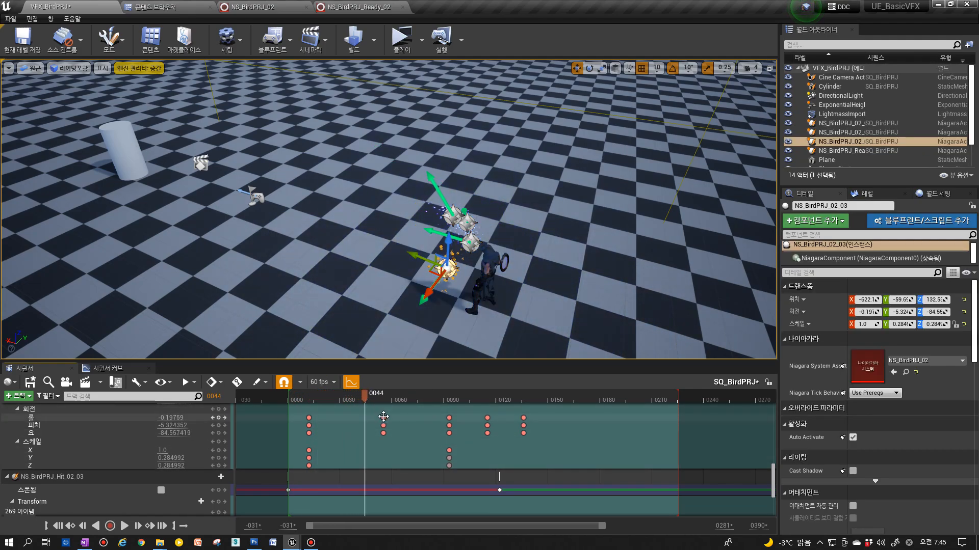
pyautogui.click(383, 418)
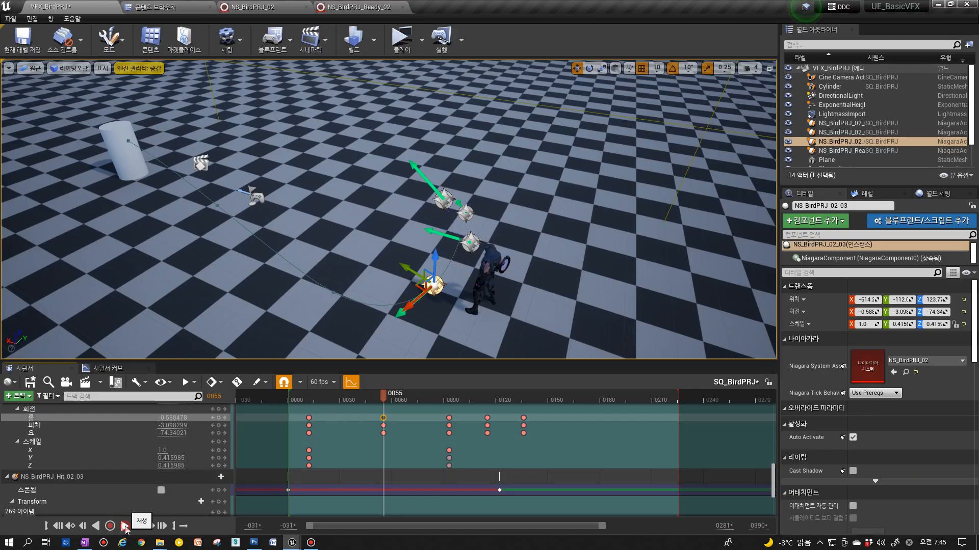
pyautogui.click(124, 526)
pyautogui.click(302, 398)
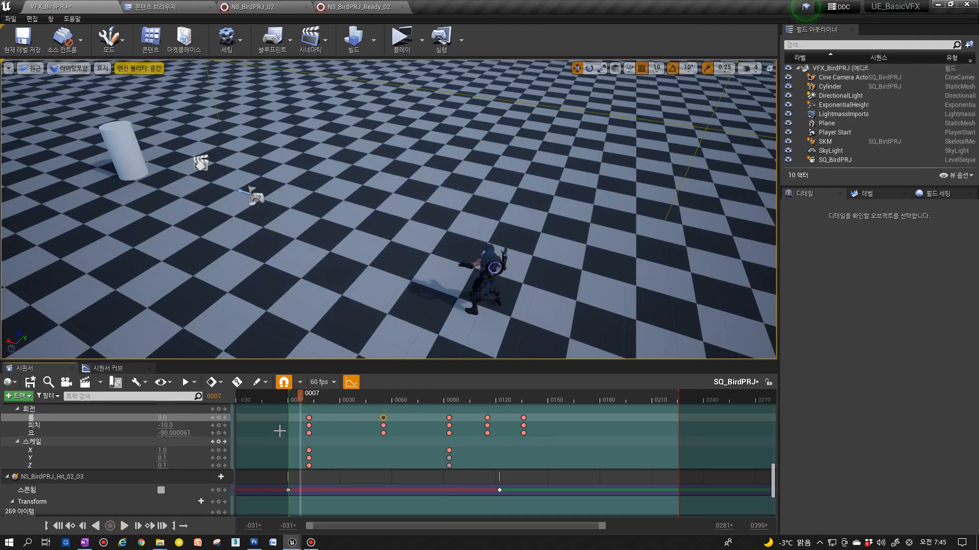
pyautogui.click(124, 527)
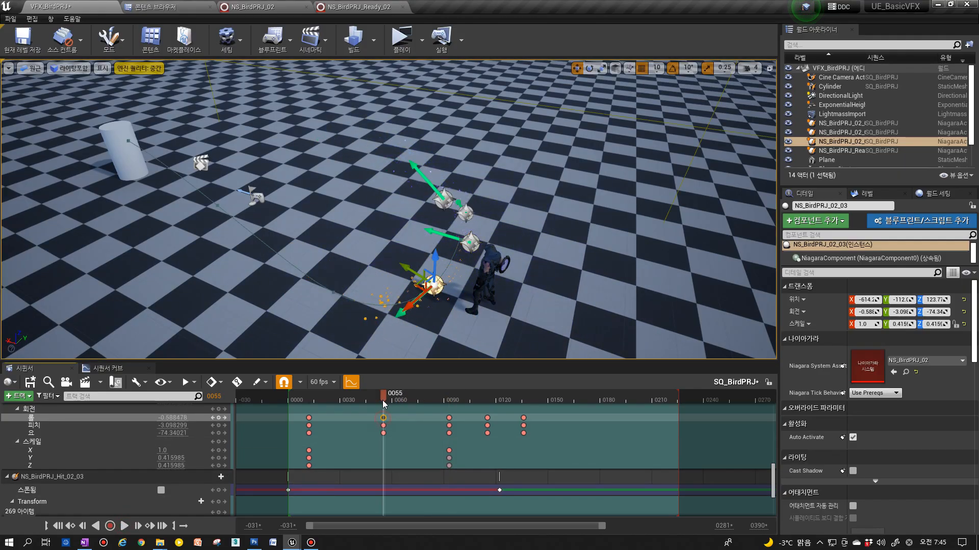
pyautogui.moveTo(408, 403); pyautogui.dragTo(325, 406)
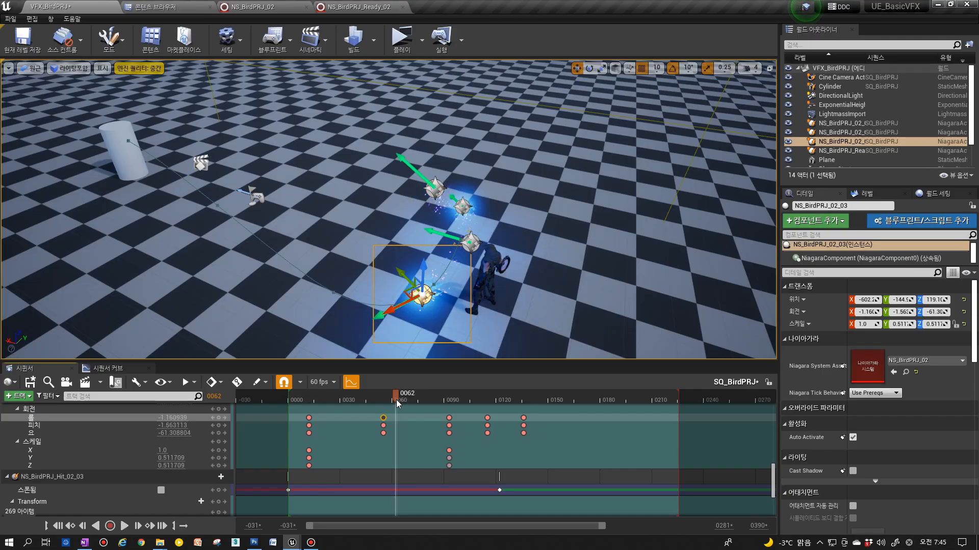
# Adjust the rotation of NS_BirdPRJ_02_03 at frame 55, check it in playback, and key the refined rotation.
pyautogui.moveTo(397, 404); pyautogui.dragTo(387, 406)
pyautogui.moveTo(436, 285)
pyautogui.mouseDown(button='right')
pyautogui.moveTo(423, 282)
pyautogui.moveTo(436, 286)
pyautogui.mouseUp(button='right')
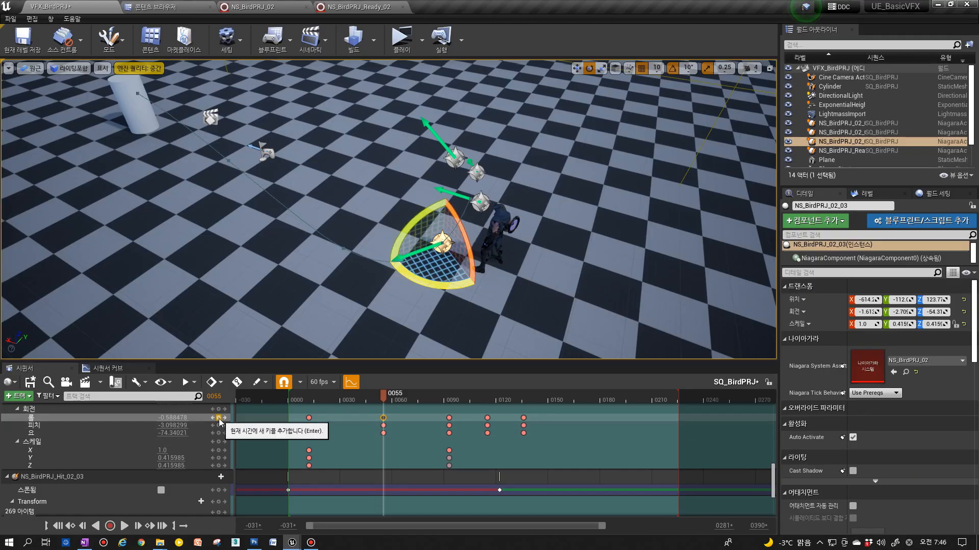
pyautogui.click(303, 395)
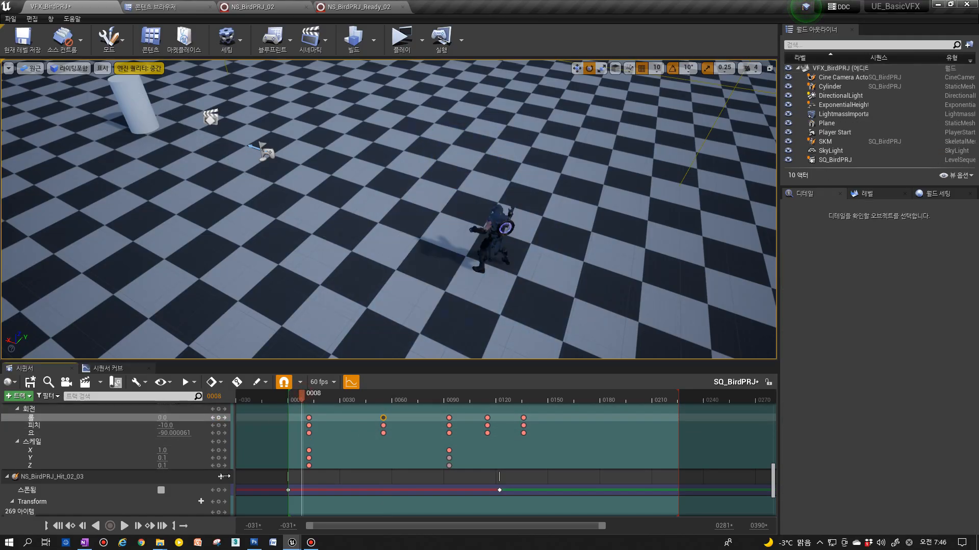
pyautogui.click(125, 526)
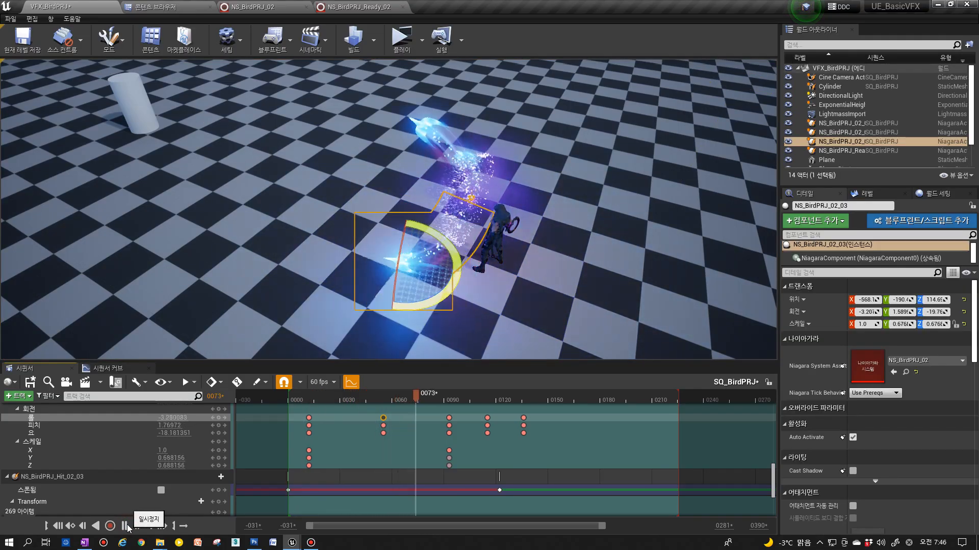
pyautogui.click(125, 527)
pyautogui.click(399, 398)
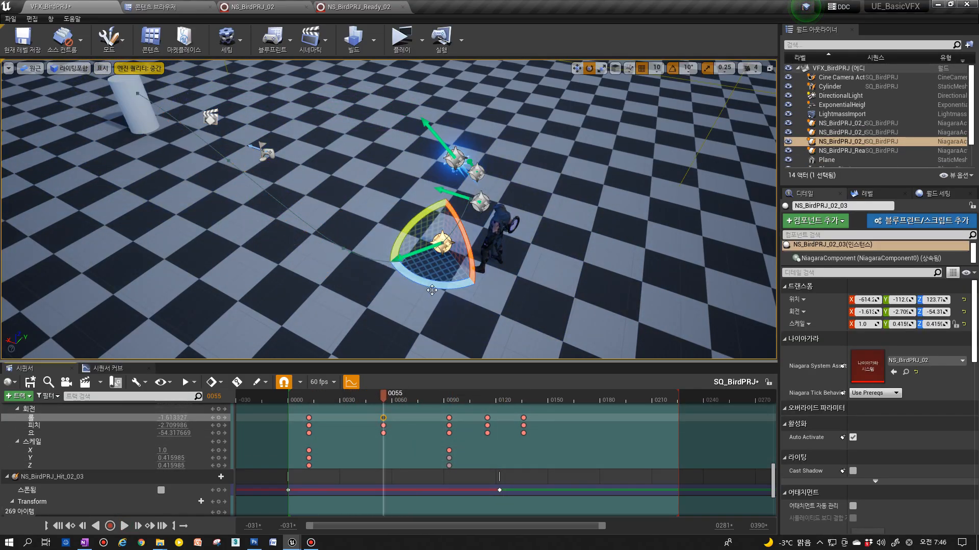
pyautogui.click(219, 410)
# Move the ending scale keys of NS_BirdPRJ_02_03 10 frames later to frame 103 and play the result.
pyautogui.moveTo(399, 402); pyautogui.dragTo(450, 406)
pyautogui.click(449, 451)
pyautogui.moveTo(473, 446); pyautogui.dragTo(434, 483)
pyautogui.moveTo(457, 451); pyautogui.dragTo(467, 451)
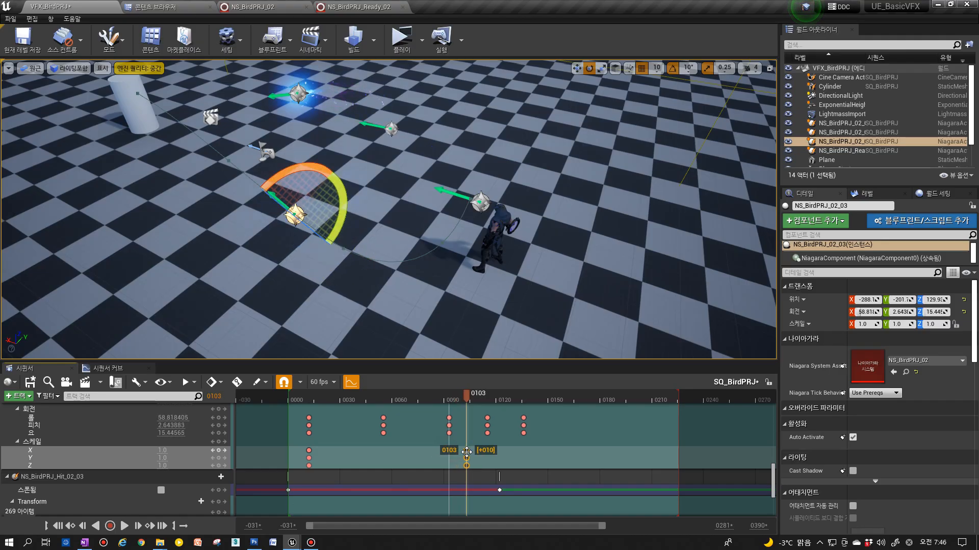
pyautogui.moveTo(335, 447); pyautogui.dragTo(297, 475)
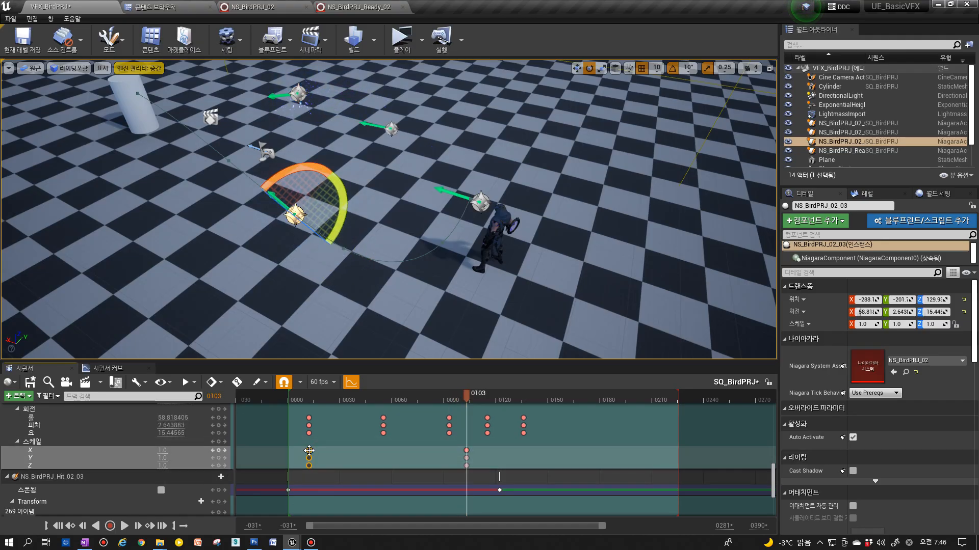
pyautogui.click(301, 400)
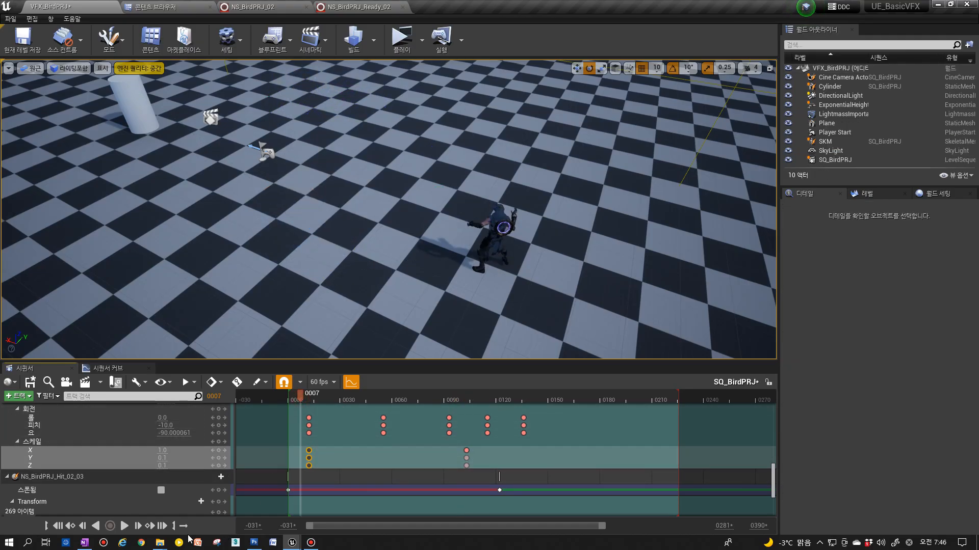
pyautogui.click(130, 526)
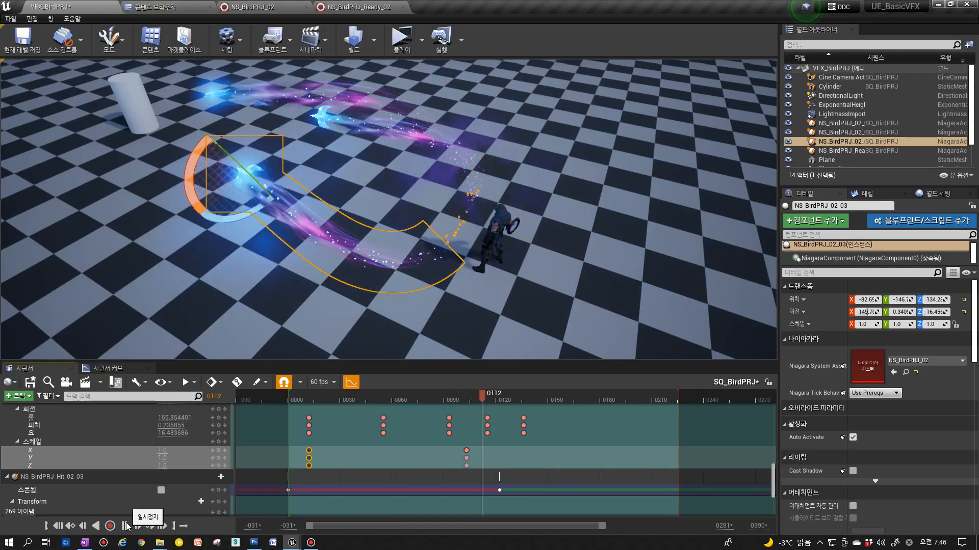
pyautogui.click(381, 401)
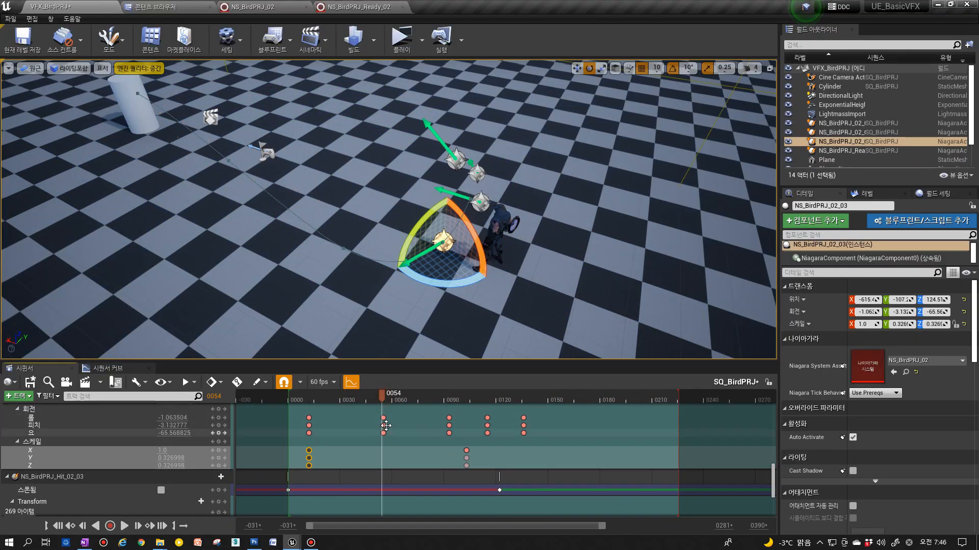
# At frame 93, move NS_BirdPRJ_02_03 to about X -315, Y -203.3, Z 132.6 and key its location.
pyautogui.click(449, 418)
pyautogui.press('w')
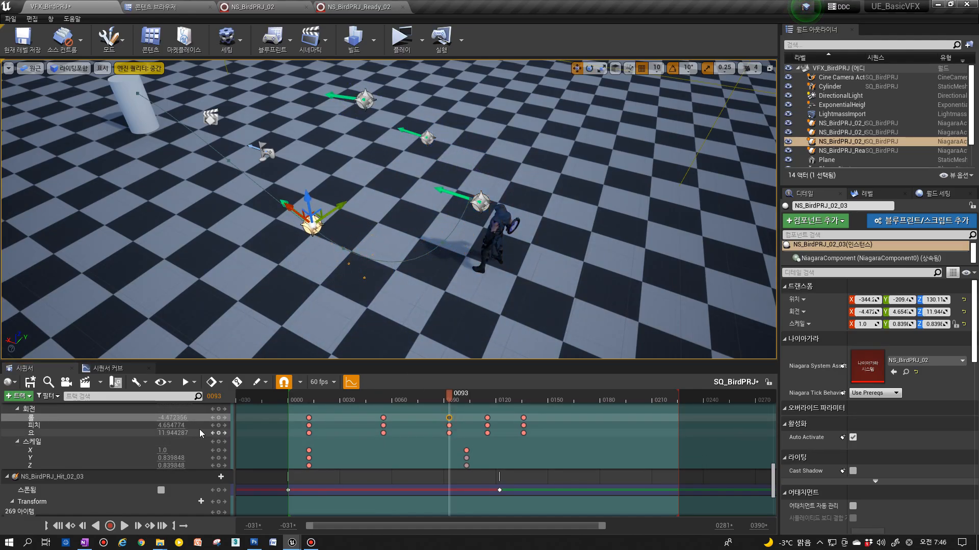
pyautogui.scroll(1, 197, 430)
pyautogui.click(218, 426)
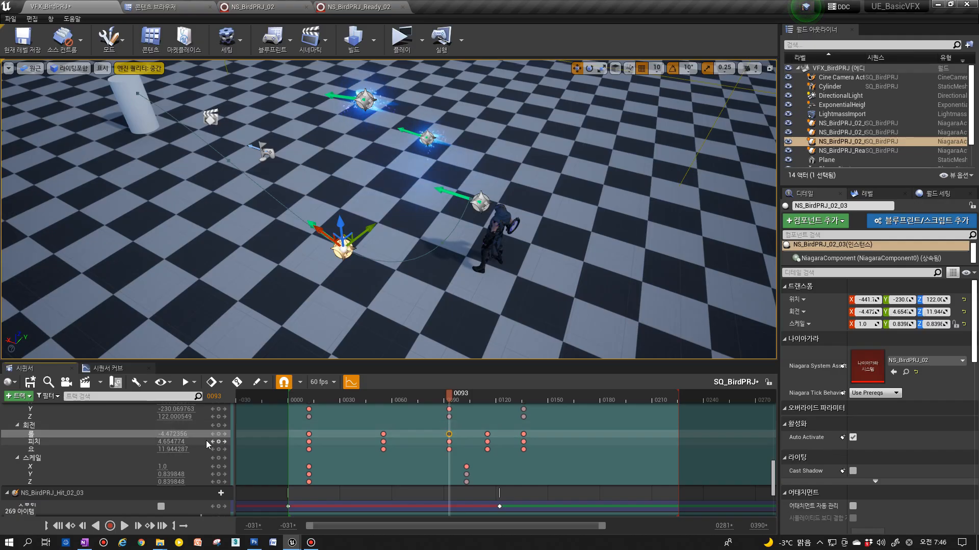
pyautogui.scroll(2, 447, 434)
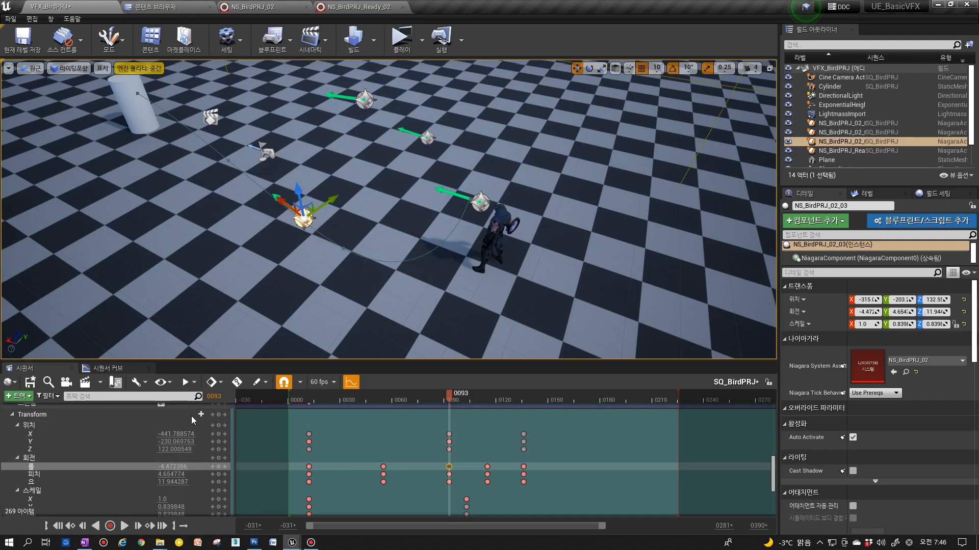
pyautogui.click(219, 427)
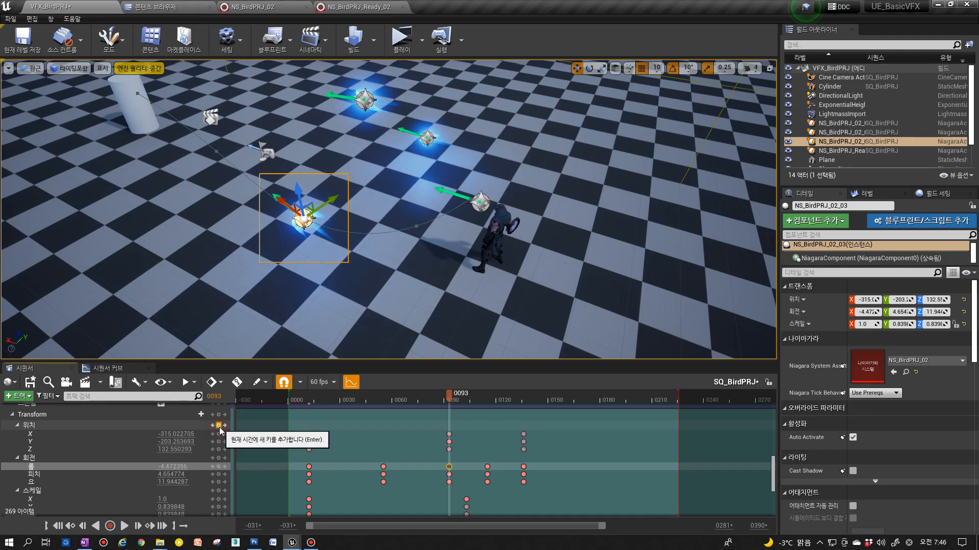
# Replay the sequence in the free view and through the Cine Camera Actor to check the third bird's adjusted flight.
pyautogui.click(277, 400)
pyautogui.click(125, 526)
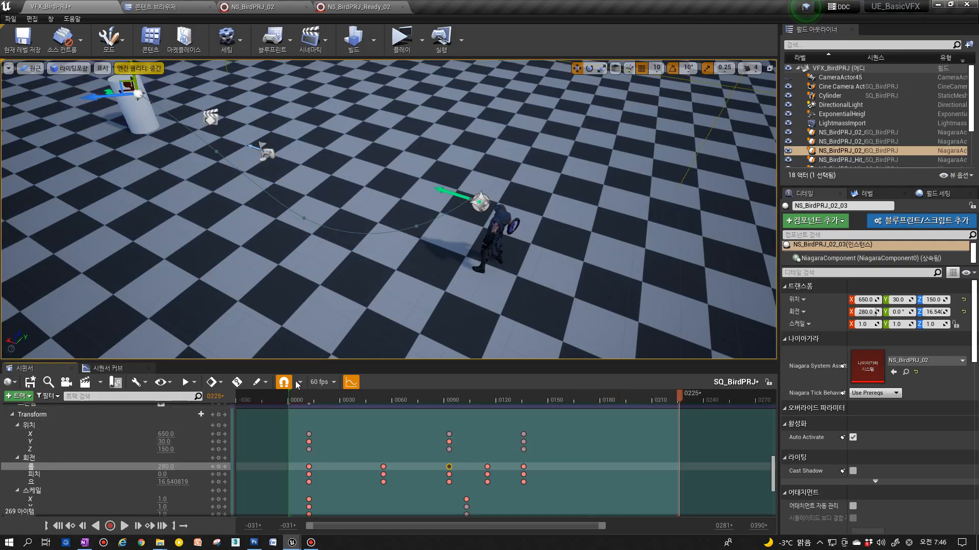
pyautogui.moveTo(773, 480); pyautogui.dragTo(771, 417)
pyautogui.click(223, 457)
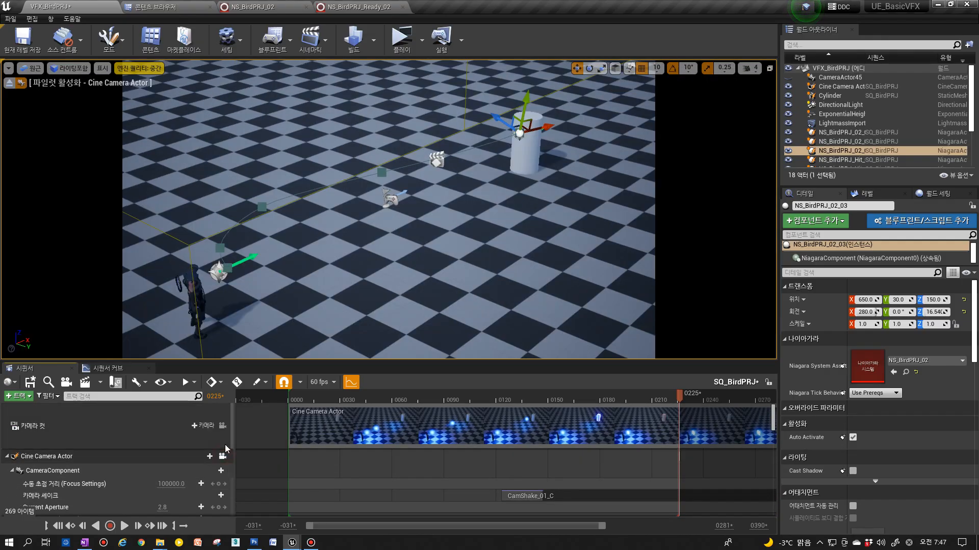
pyautogui.click(123, 526)
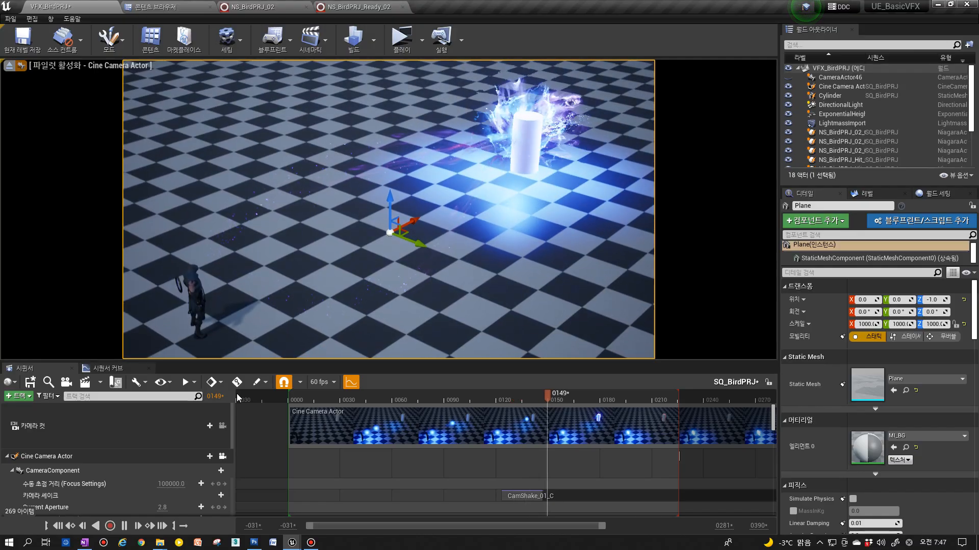
pyautogui.click(126, 526)
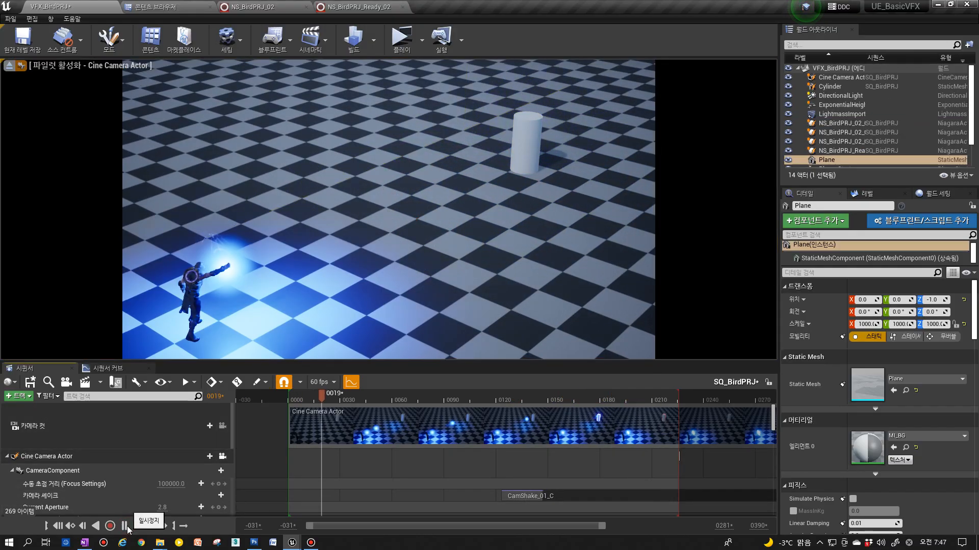